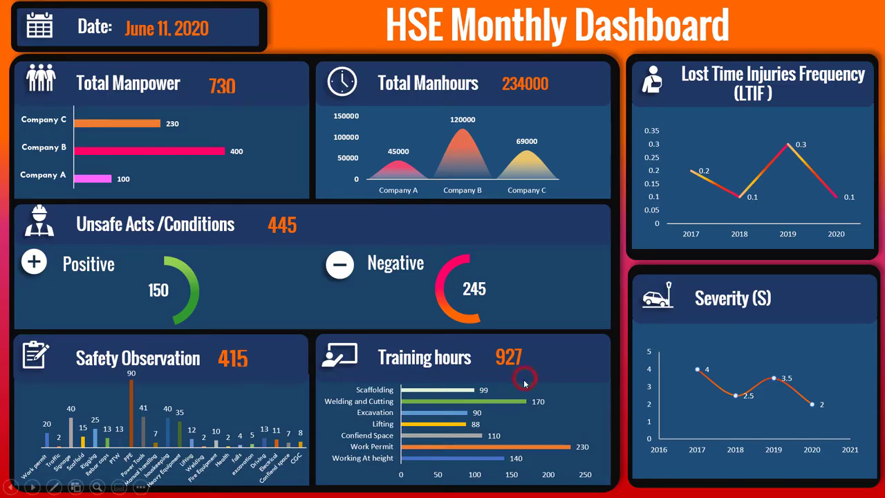
# Step: End the HSE dashboard slideshow so the Safety Dashboard 2.xlsx workbook comes forward
pyautogui.press('Escape')
# Step: Review the KPI data in Safety Dashboard 2.xlsx, then return to the Dashboard 2.pptx presentation
pyautogui.click(441, 486)
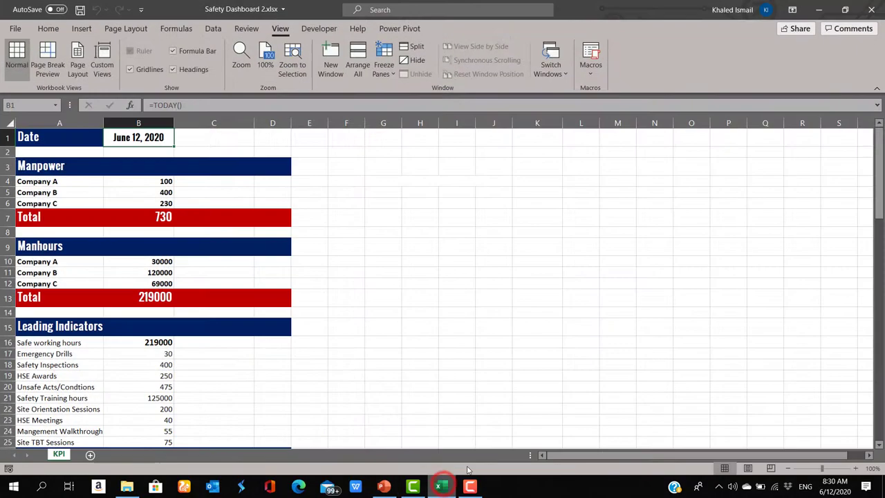
pyautogui.scroll(-3, 506, 314)
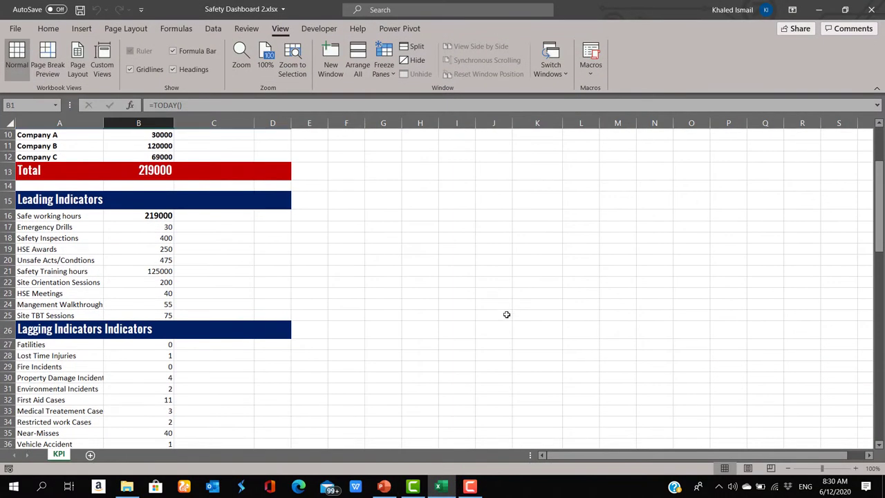
pyautogui.scroll(-14, 506, 315)
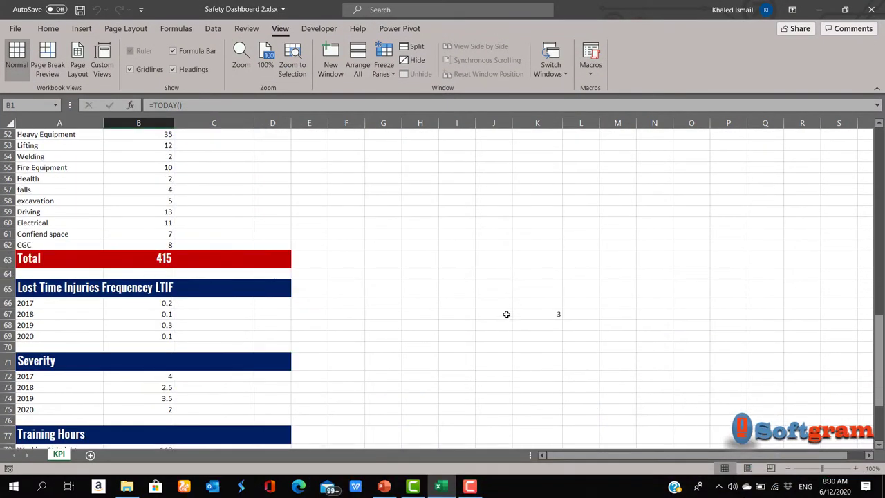
pyautogui.scroll(-6, 506, 315)
pyautogui.scroll(5, 506, 314)
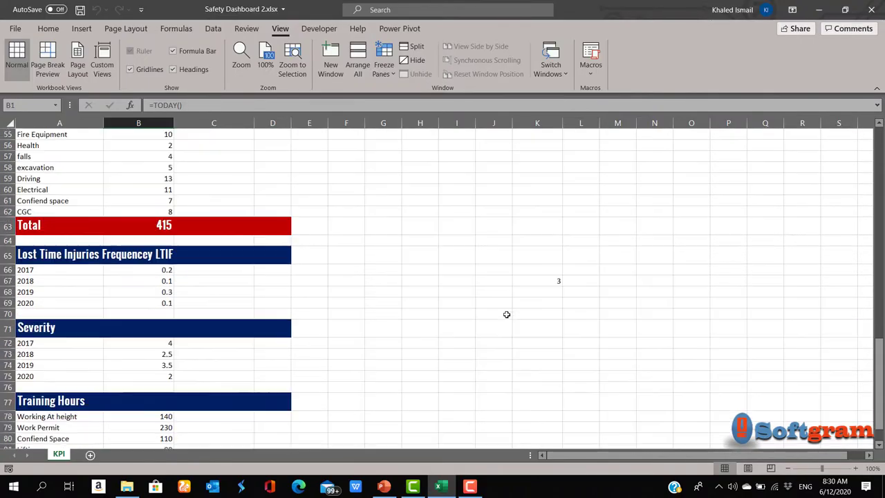
pyautogui.scroll(2, 506, 314)
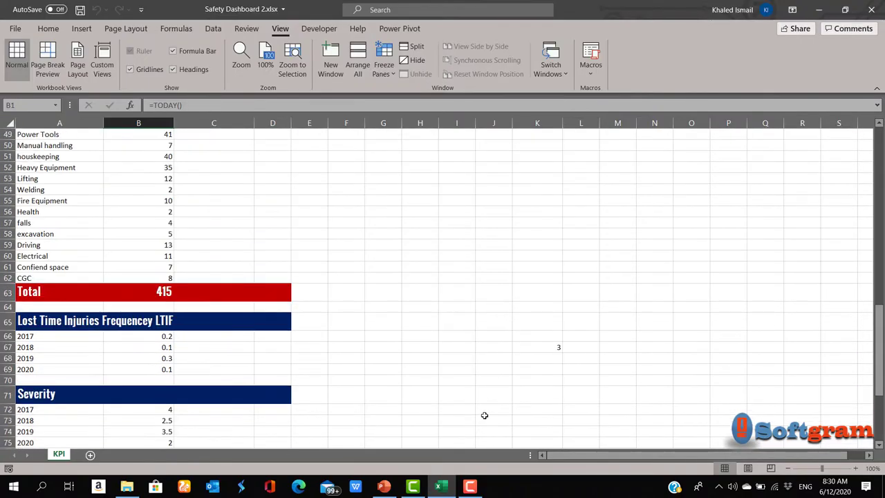
pyautogui.click(385, 487)
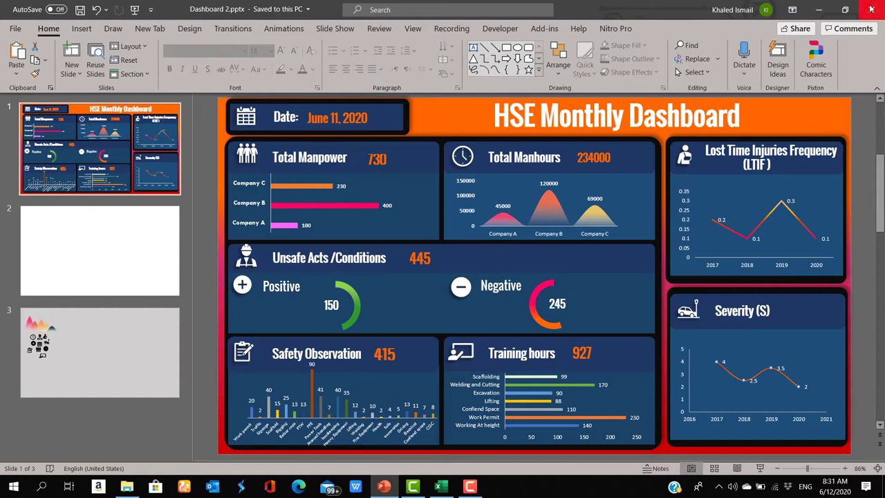
# Step: Minimize the PowerPoint window to reveal the Excel KPI sheet
pyautogui.click(819, 14)
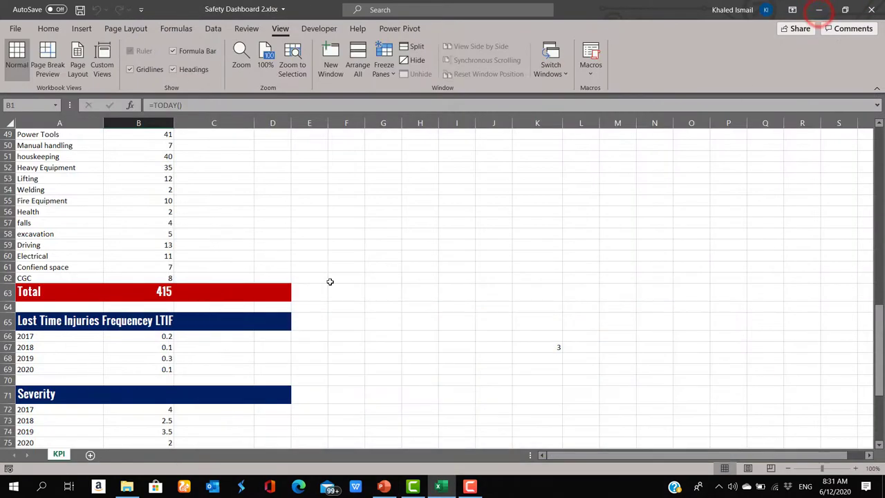
pyautogui.scroll(8, 439, 314)
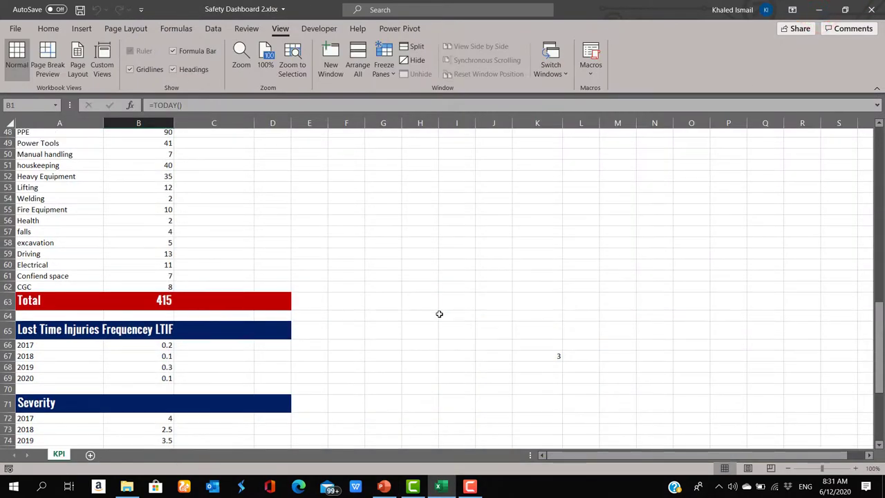
pyautogui.scroll(8, 439, 314)
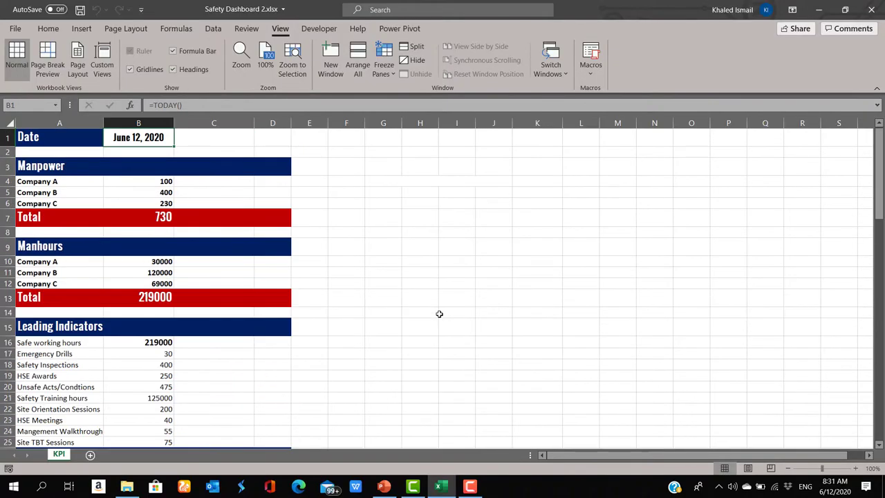
pyautogui.click(214, 137)
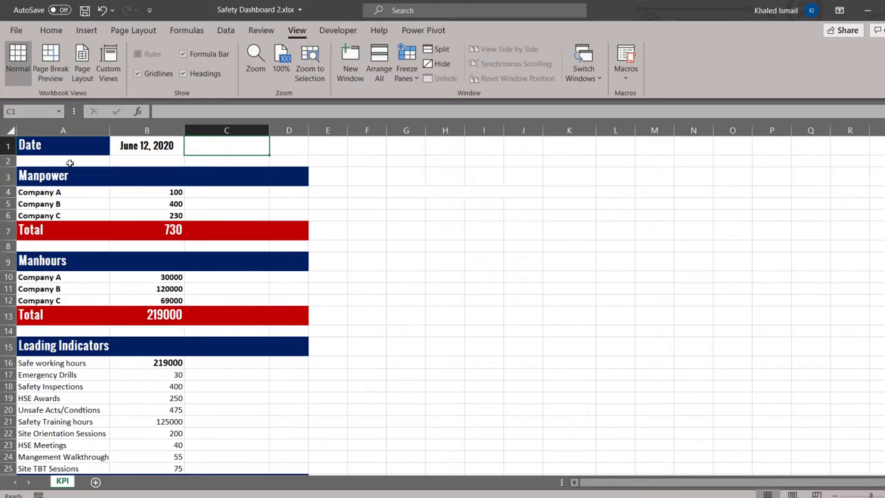
pyautogui.scroll(-14, 371, 269)
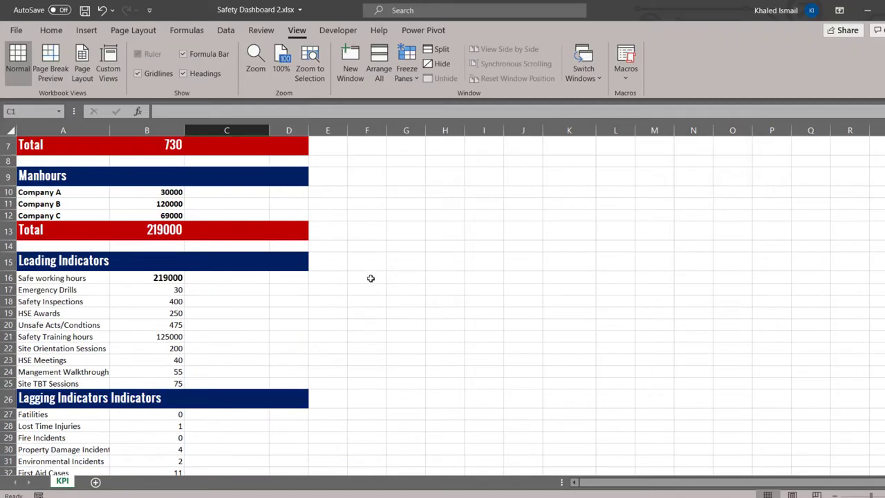
pyautogui.scroll(-5, 370, 278)
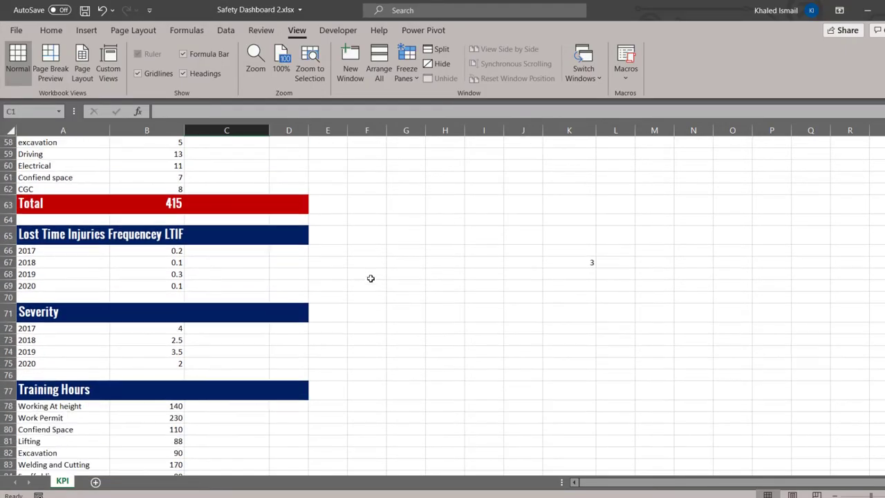
pyautogui.scroll(19, 373, 279)
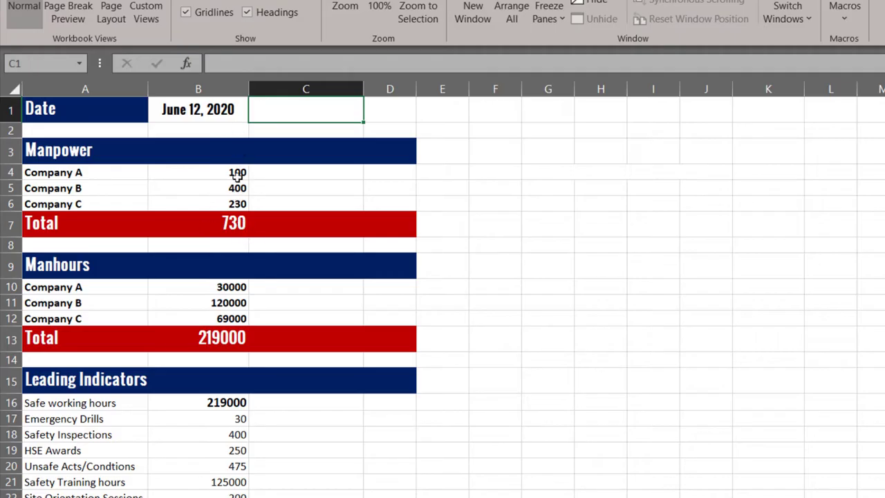
pyautogui.click(234, 228)
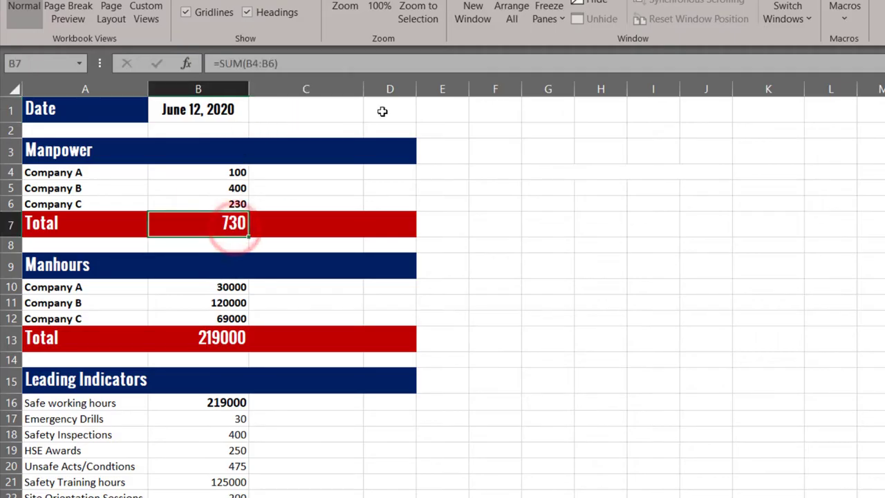
pyautogui.scroll(-2, 197, 300)
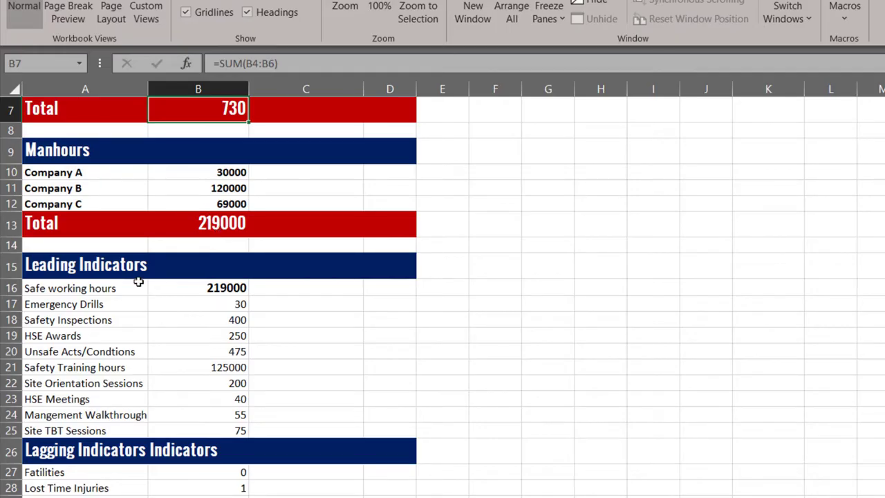
pyautogui.scroll(-2, 139, 282)
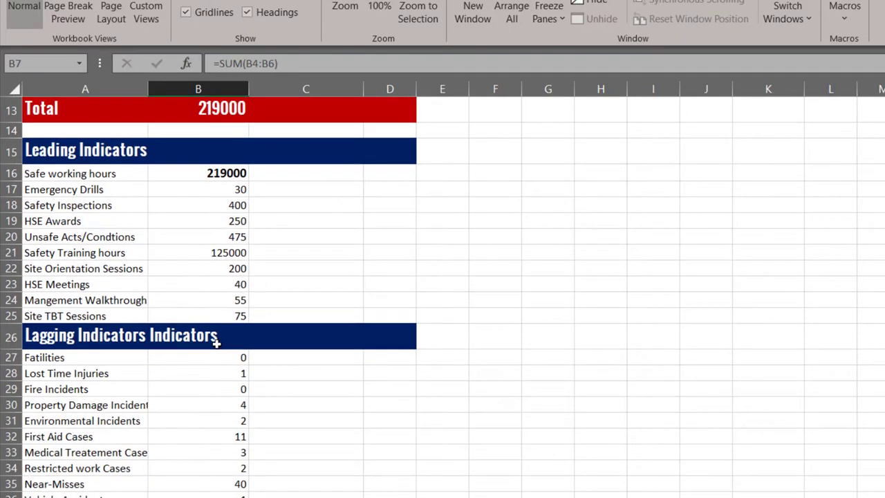
pyautogui.scroll(2, 216, 343)
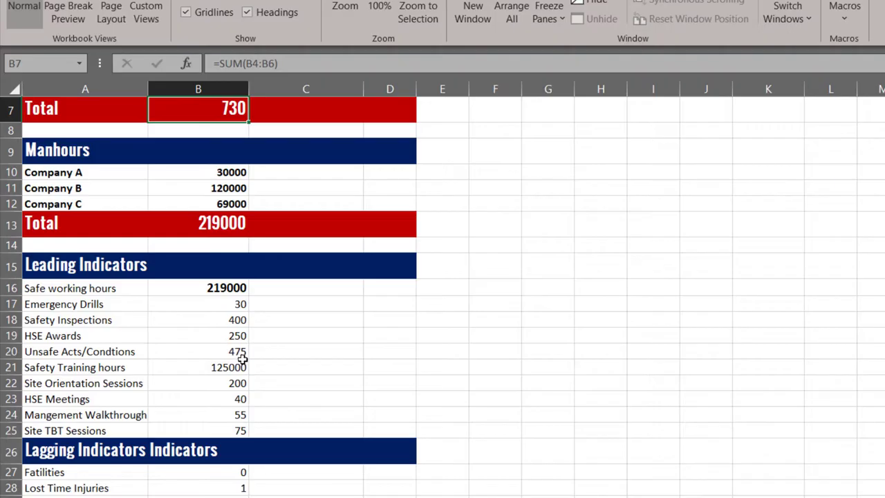
pyautogui.scroll(-2, 243, 359)
pyautogui.scroll(-6, 243, 354)
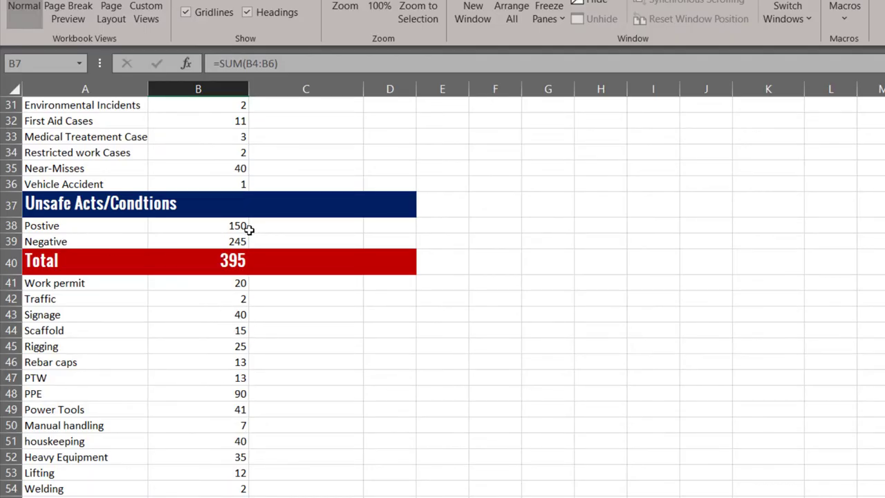
pyautogui.scroll(-3, 245, 280)
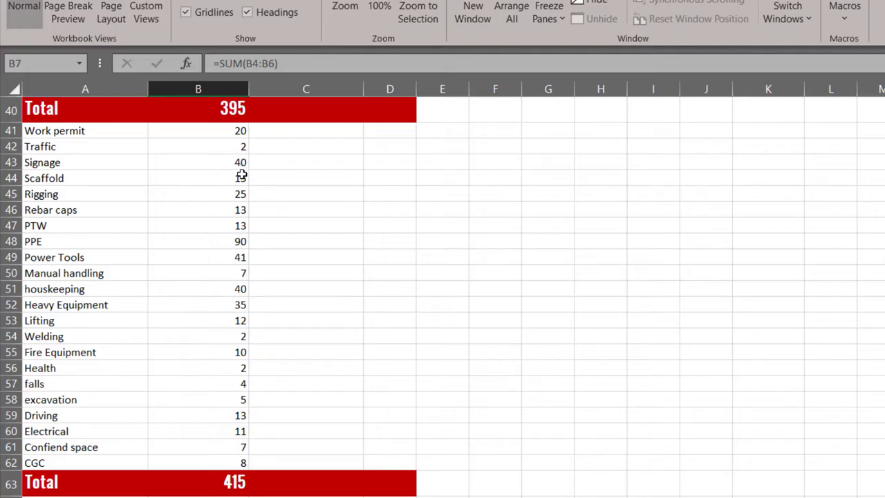
pyautogui.scroll(3, 241, 176)
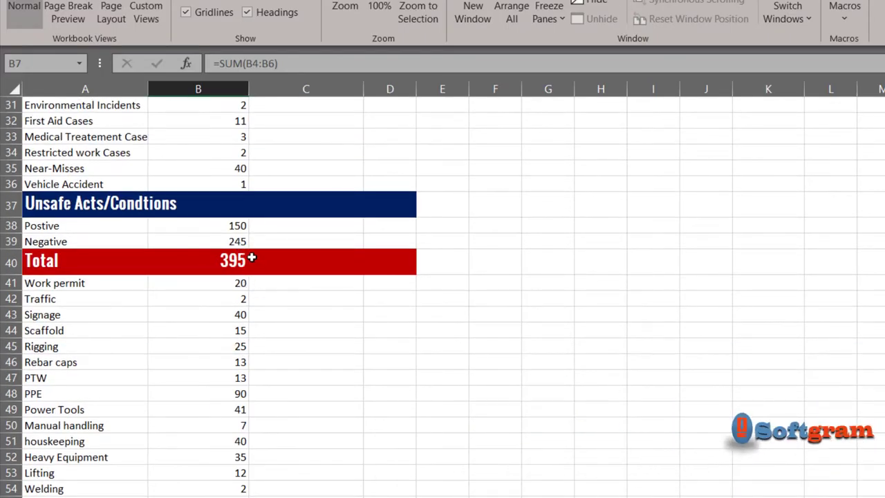
pyautogui.scroll(-2, 267, 340)
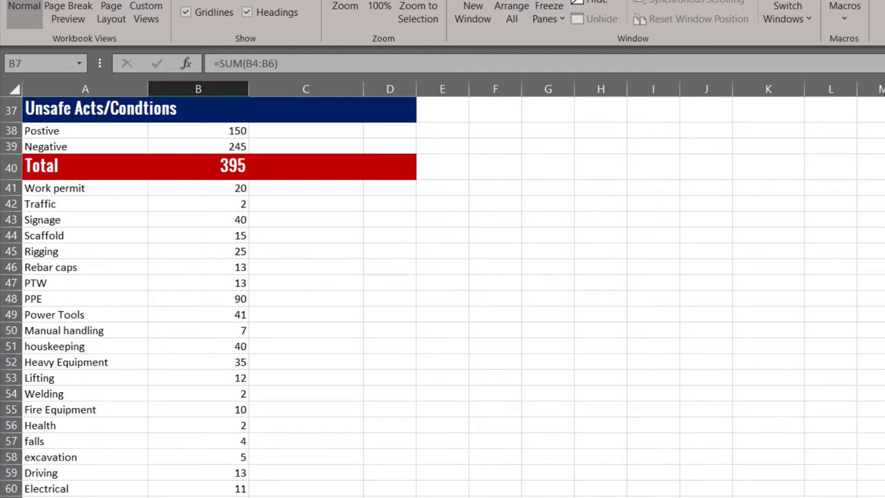
pyautogui.scroll(-2, 238, 348)
pyautogui.scroll(-3, 261, 416)
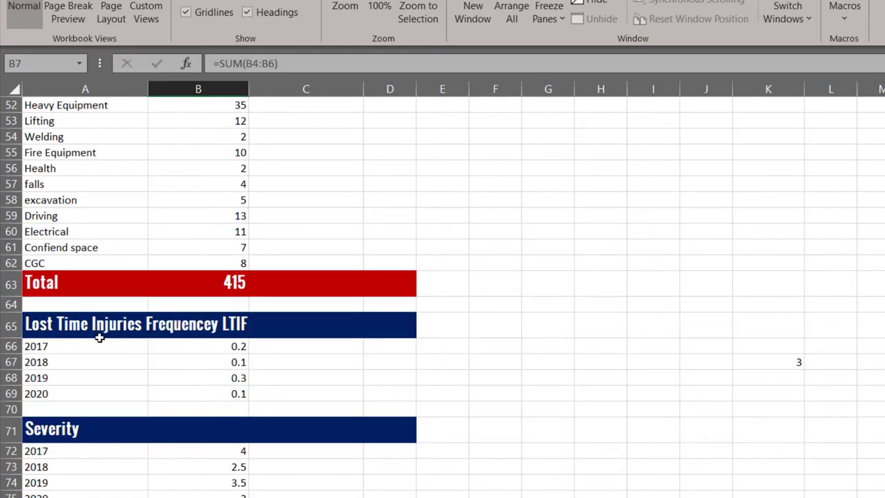
pyautogui.scroll(-2, 148, 365)
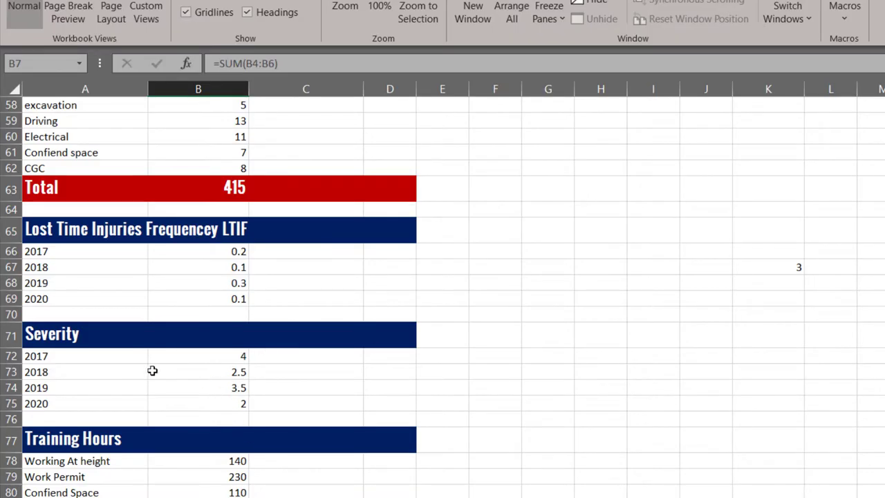
pyautogui.scroll(-2, 173, 342)
pyautogui.scroll(-2, 117, 343)
pyautogui.scroll(2, 117, 339)
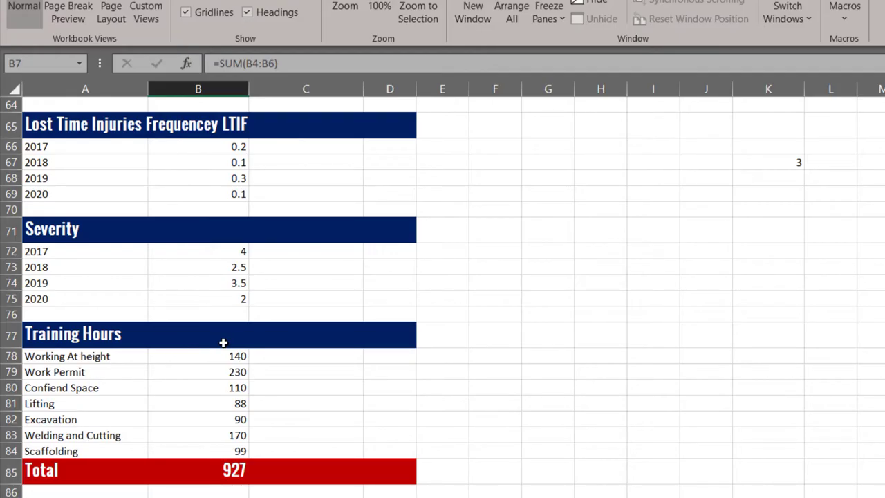
pyautogui.scroll(1, 238, 354)
pyautogui.scroll(18, 238, 354)
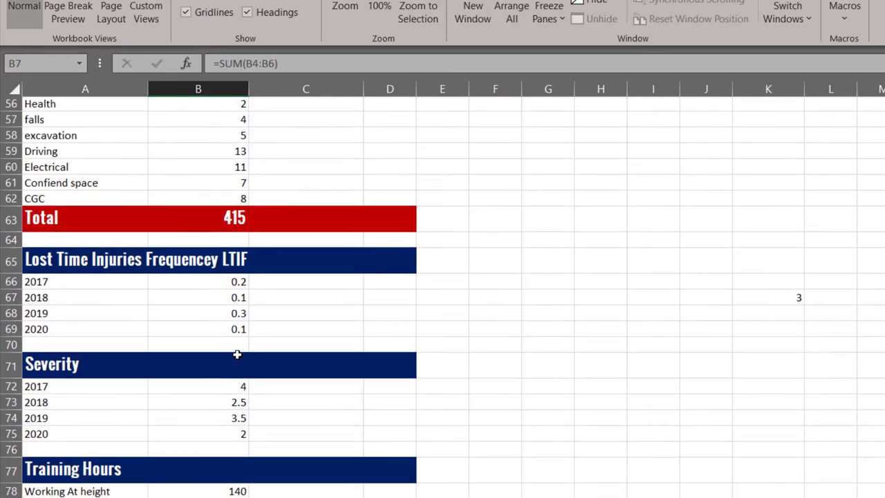
pyautogui.scroll(2, 237, 354)
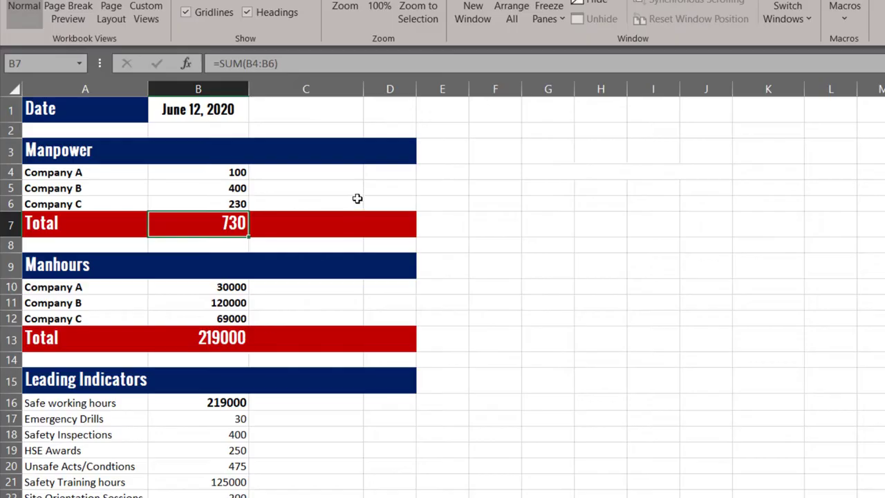
pyautogui.click(536, 120)
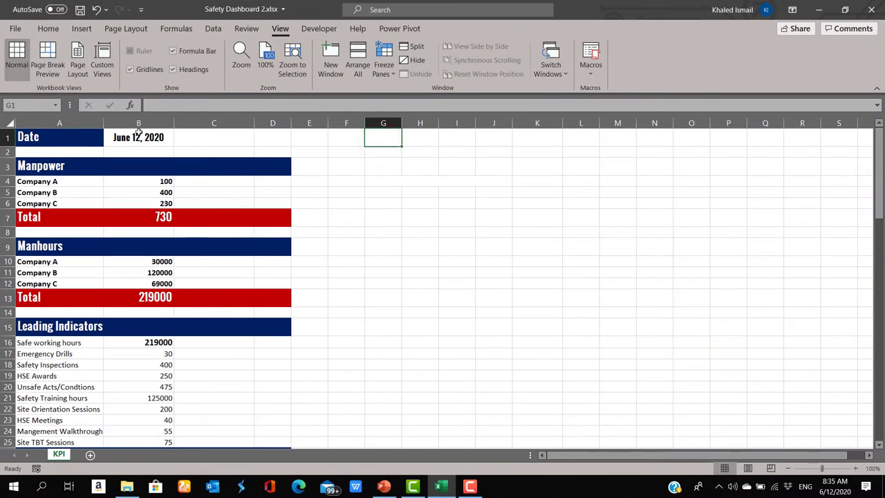
# Step: Enter =TODAY() in cell B1 so it displays June 12, 2020
pyautogui.click(138, 136)
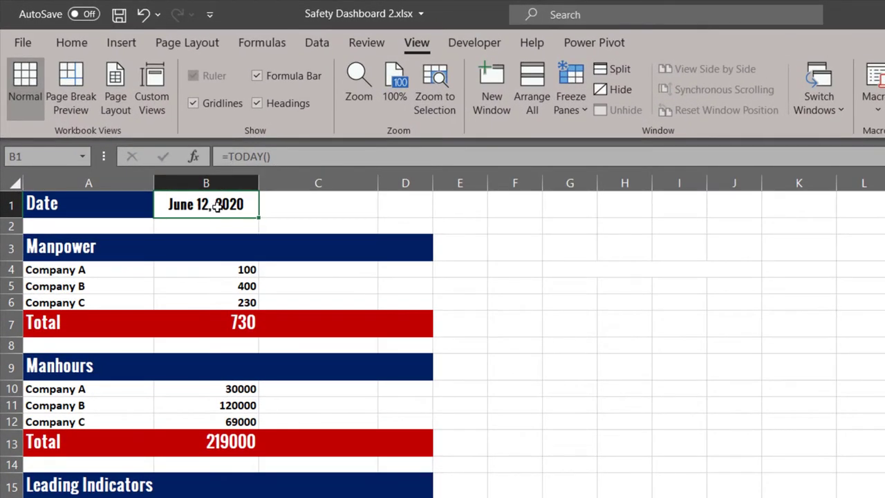
pyautogui.write('=')
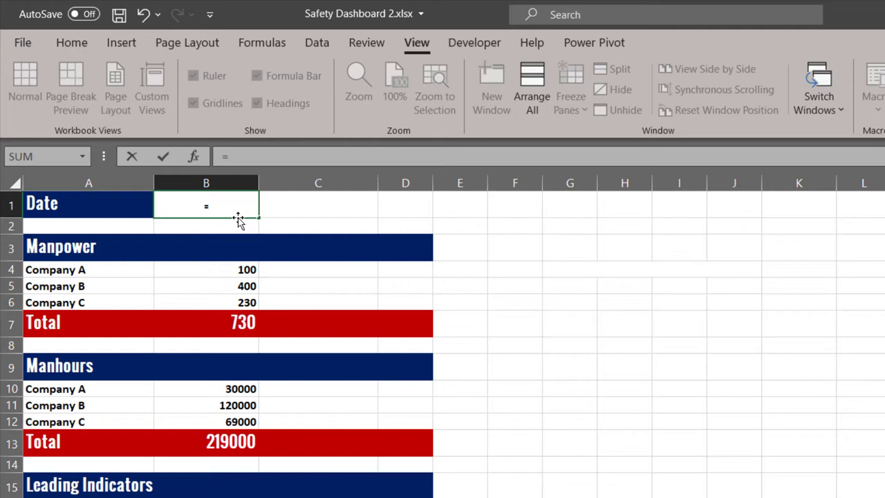
pyautogui.write('Today')
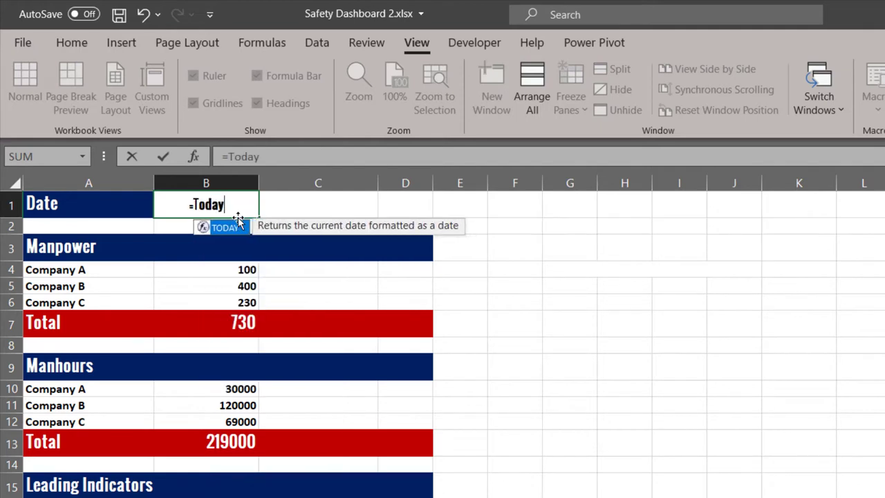
pyautogui.write('()')
pyautogui.press('Return')
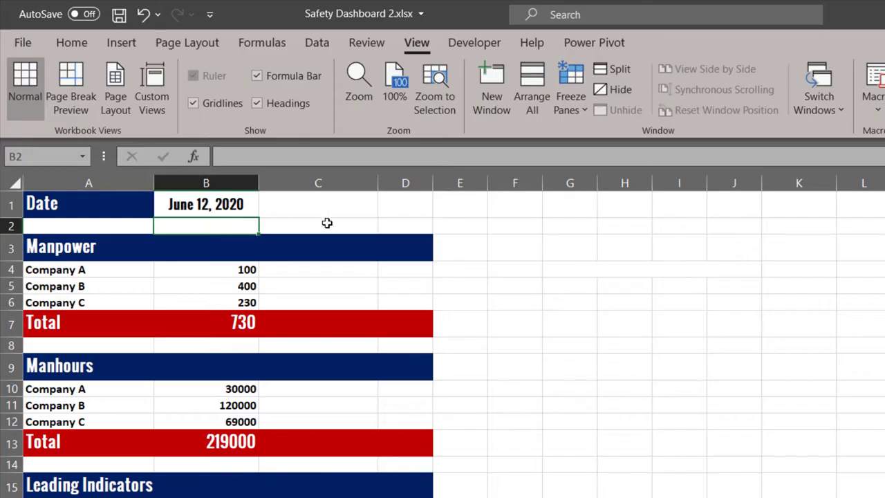
pyautogui.click(232, 204)
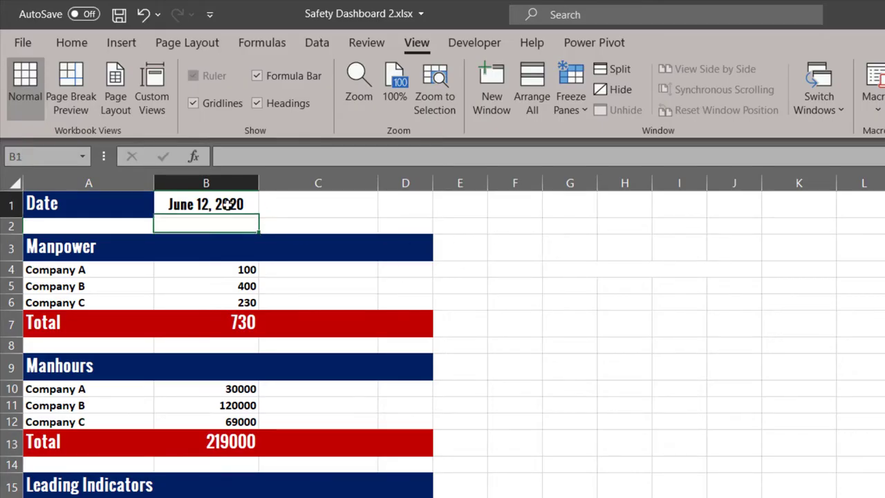
pyautogui.rightClick(230, 204)
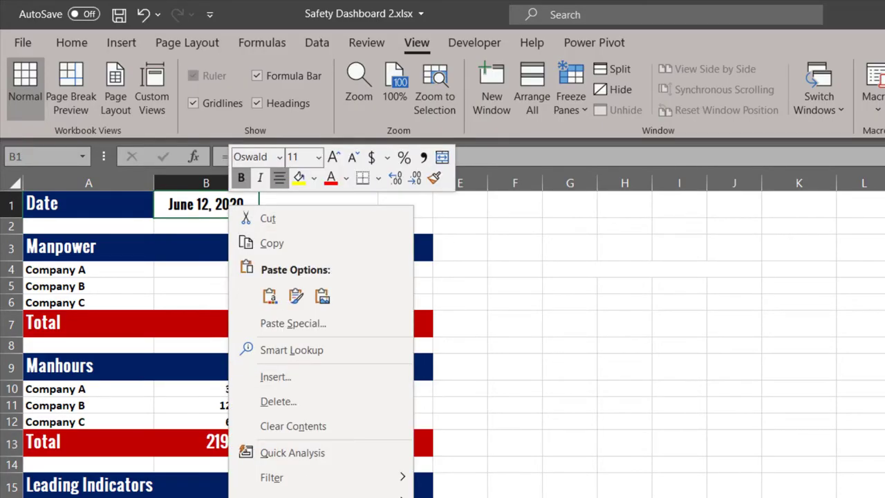
pyautogui.press('Escape')
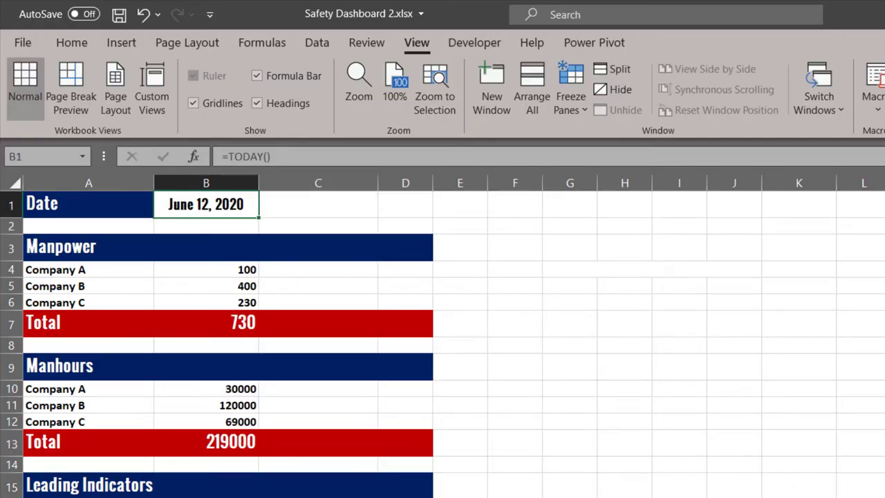
pyautogui.hotkey('ctrl', '1')
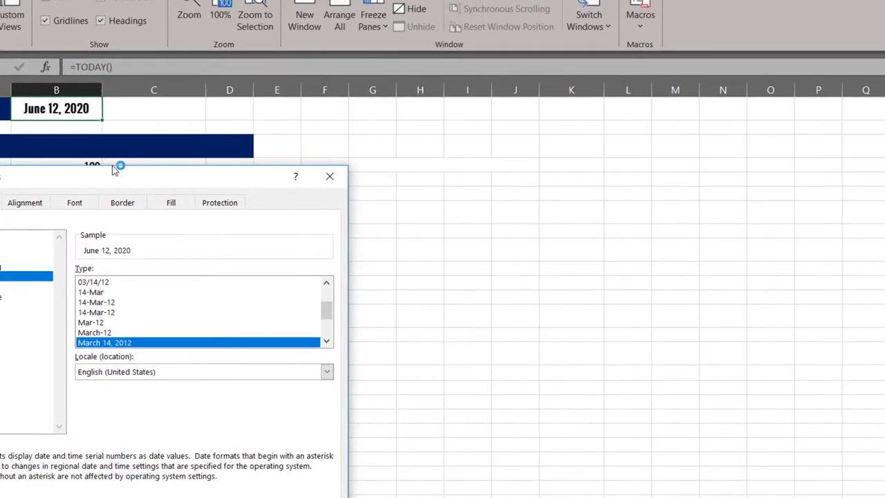
pyautogui.moveTo(280, 278); pyautogui.dragTo(395, 267)
pyautogui.moveTo(220, 164); pyautogui.dragTo(524, 125)
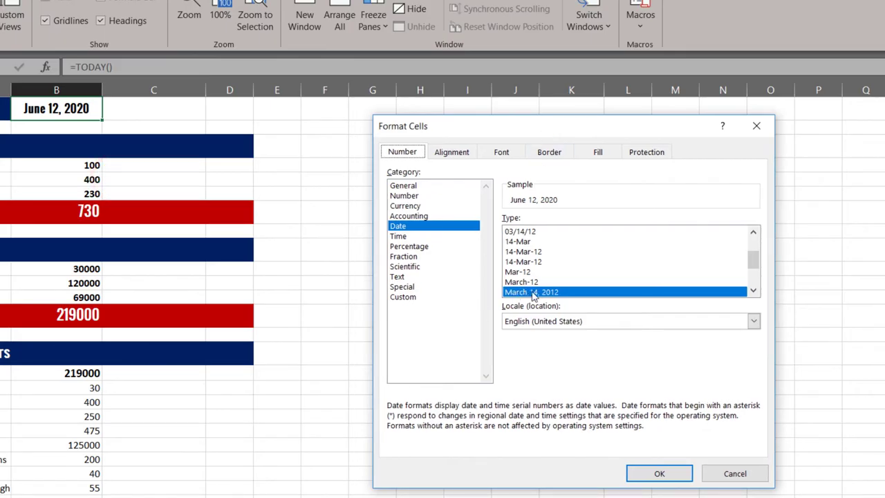
pyautogui.click(524, 242)
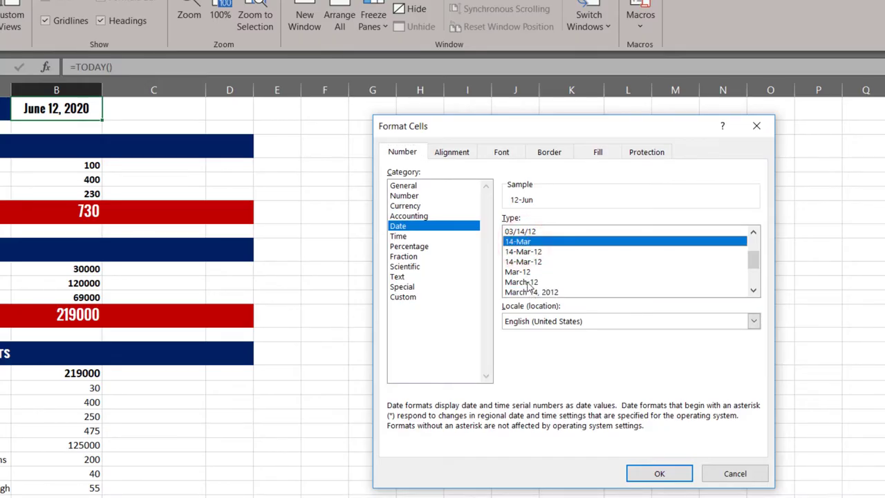
pyautogui.click(526, 292)
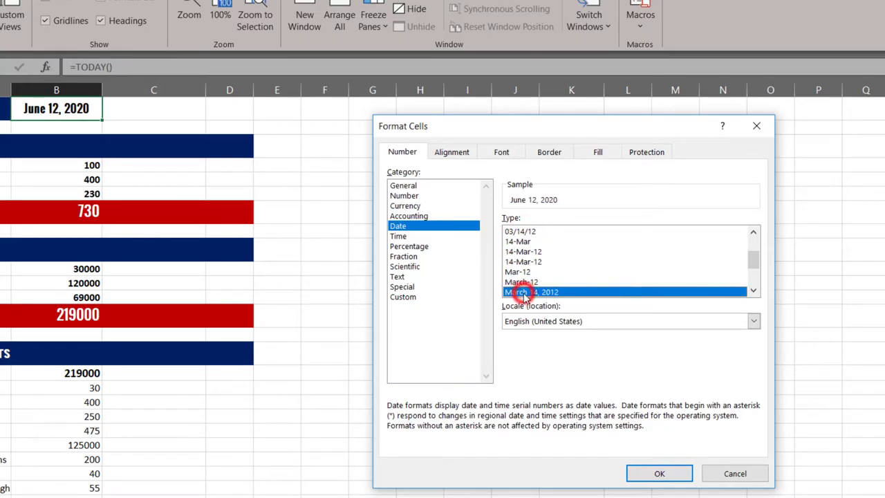
pyautogui.click(663, 476)
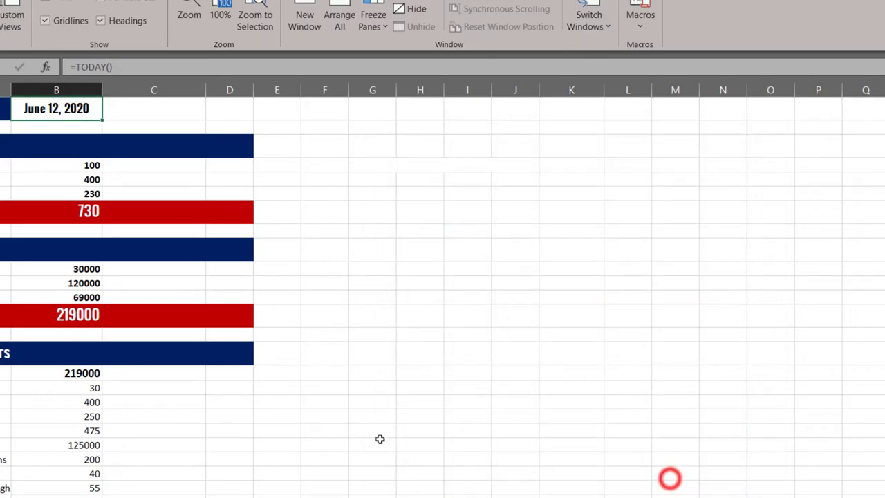
pyautogui.click(423, 296)
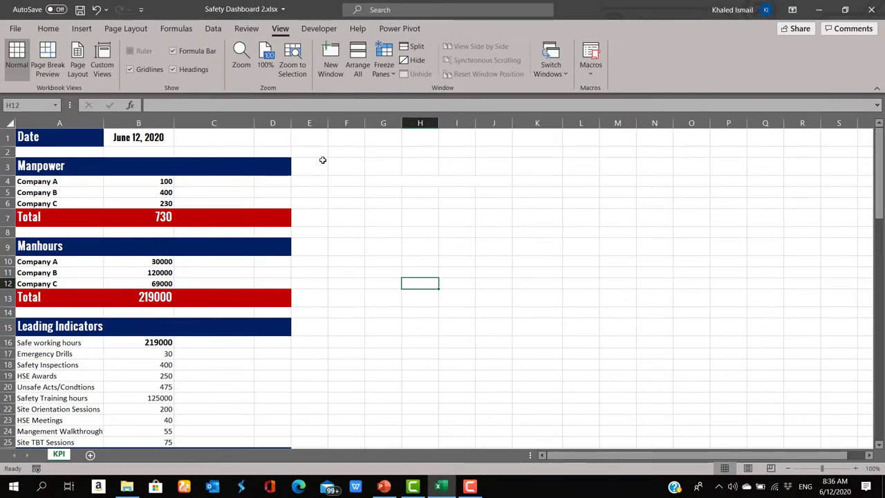
pyautogui.click(152, 138)
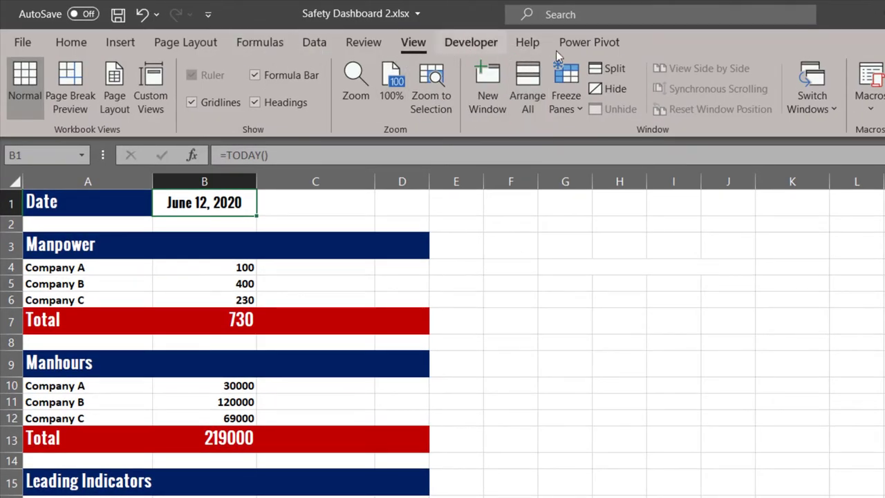
# Step: Insert a clustered column chart of B1's date and move it right of the tables
pyautogui.click(116, 40)
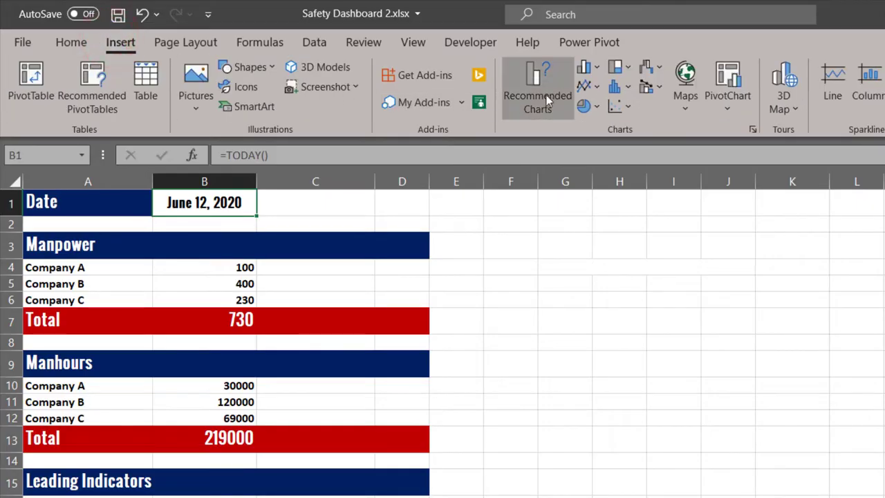
pyautogui.click(584, 83)
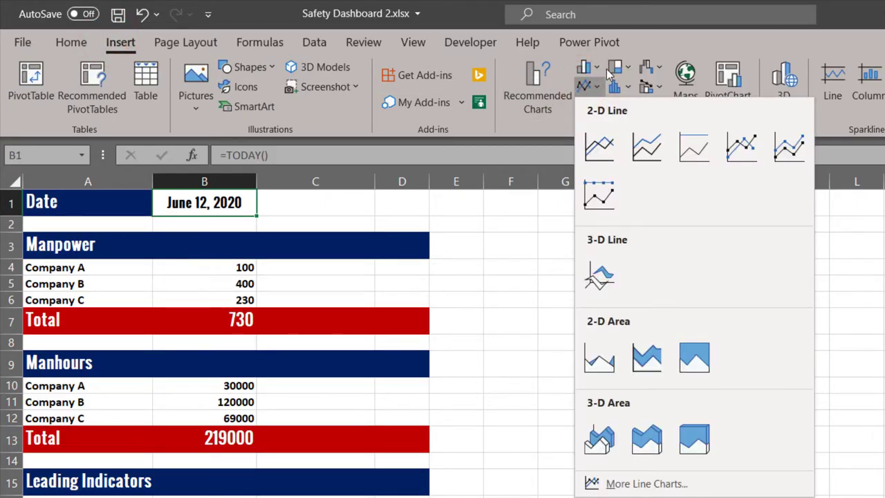
pyautogui.click(586, 67)
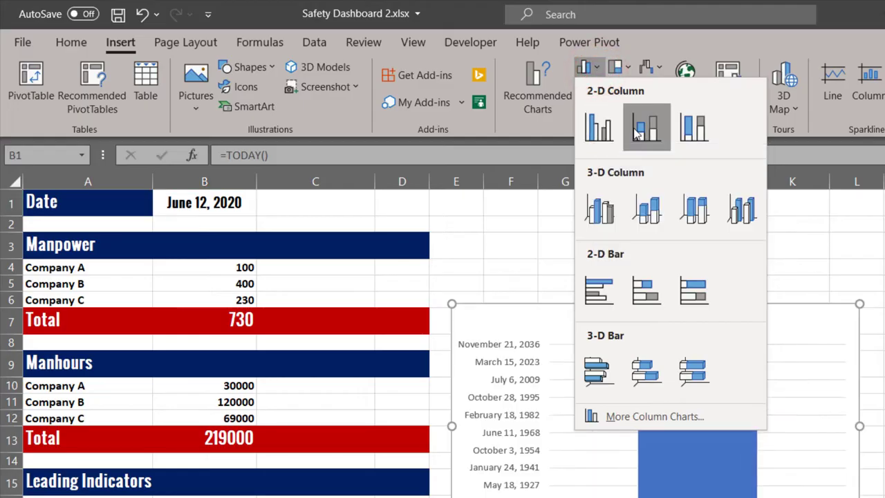
pyautogui.click(593, 131)
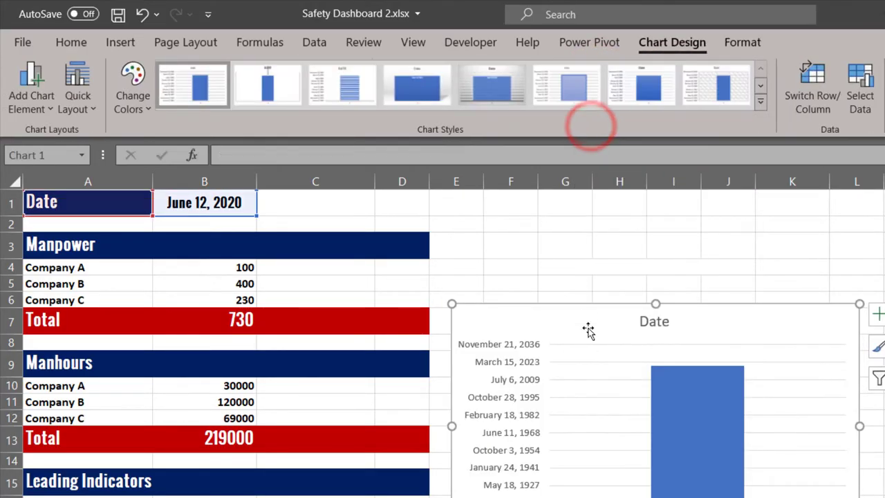
pyautogui.moveTo(588, 307); pyautogui.dragTo(658, 198)
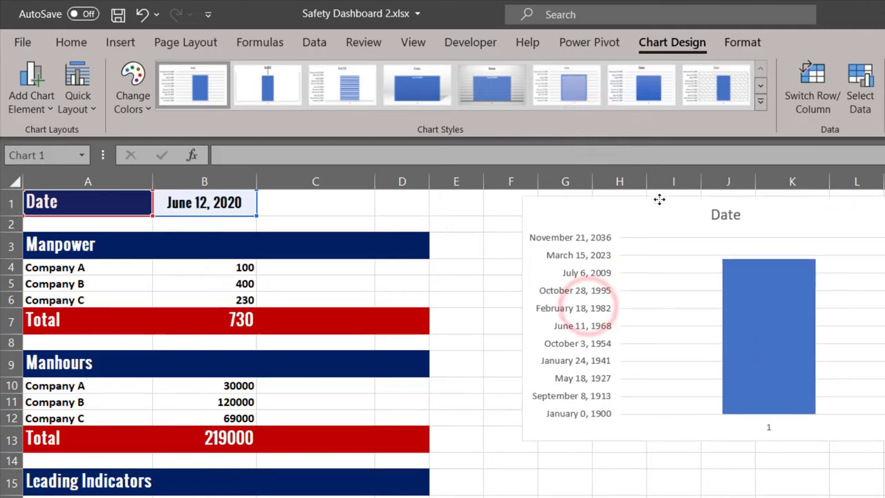
pyautogui.click(576, 291)
# Step: Delete the date chart's vertical axis, Date title and horizontal gridlines
pyautogui.press('Delete')
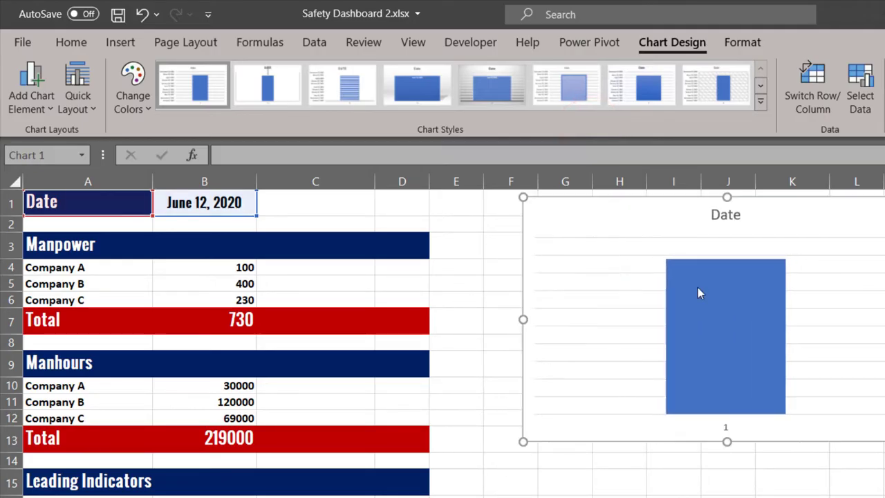
pyautogui.click(735, 214)
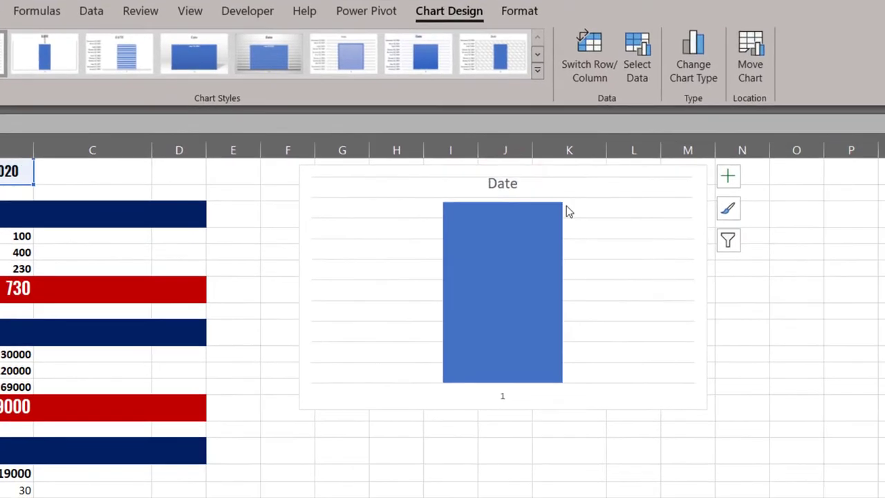
pyautogui.press('Delete')
pyautogui.rightClick(622, 175)
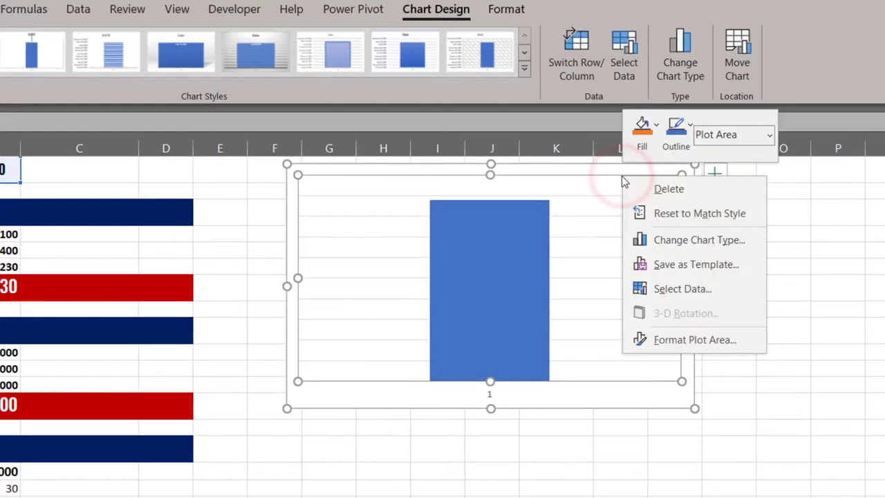
pyautogui.click(592, 198)
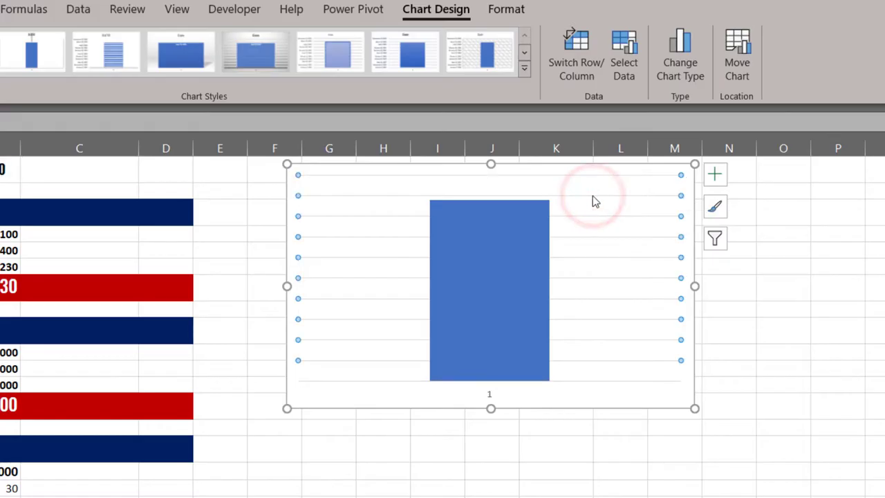
pyautogui.press('Delete')
# Step: Give the chart area and plot area no fill and no border
pyautogui.click(652, 259)
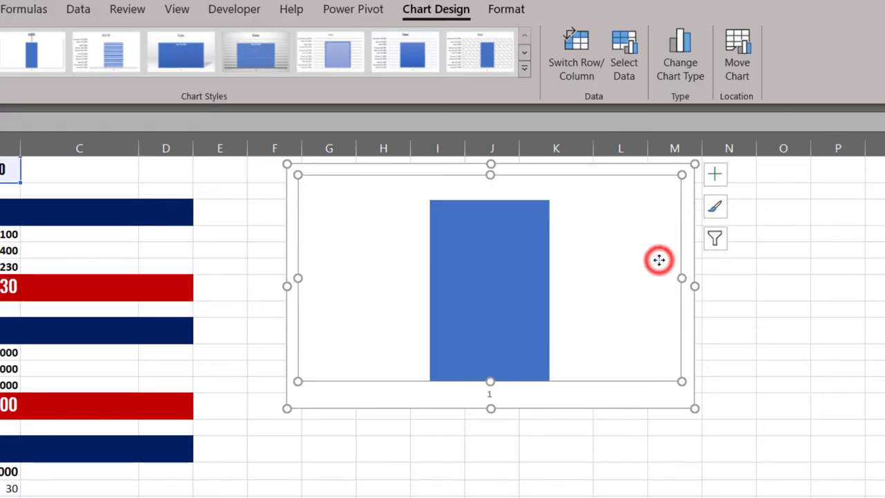
pyautogui.click(649, 391)
pyautogui.rightClick(648, 391)
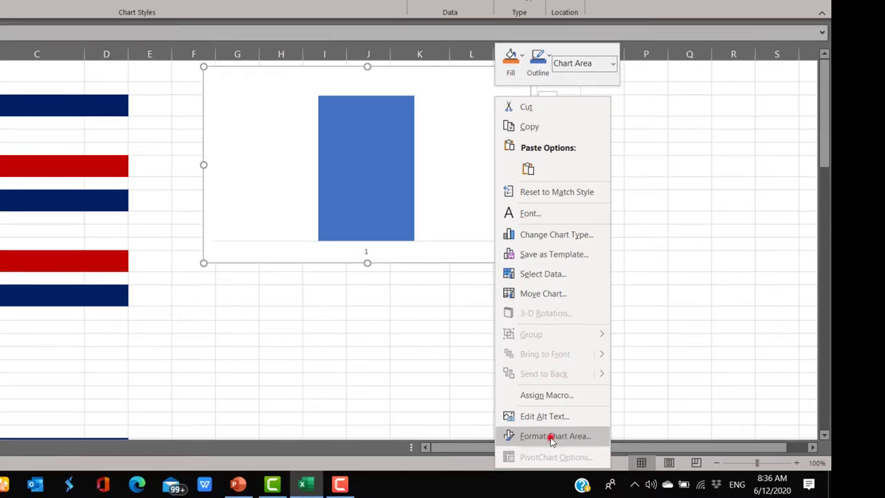
pyautogui.click(552, 436)
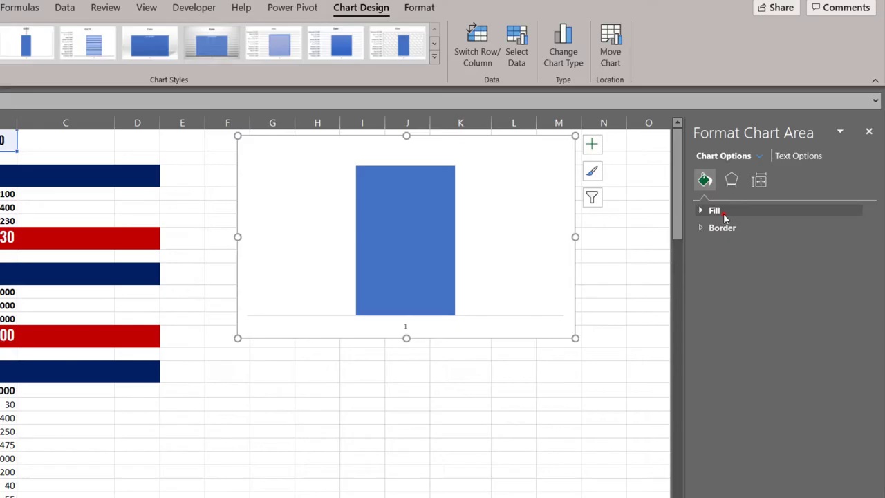
pyautogui.click(715, 210)
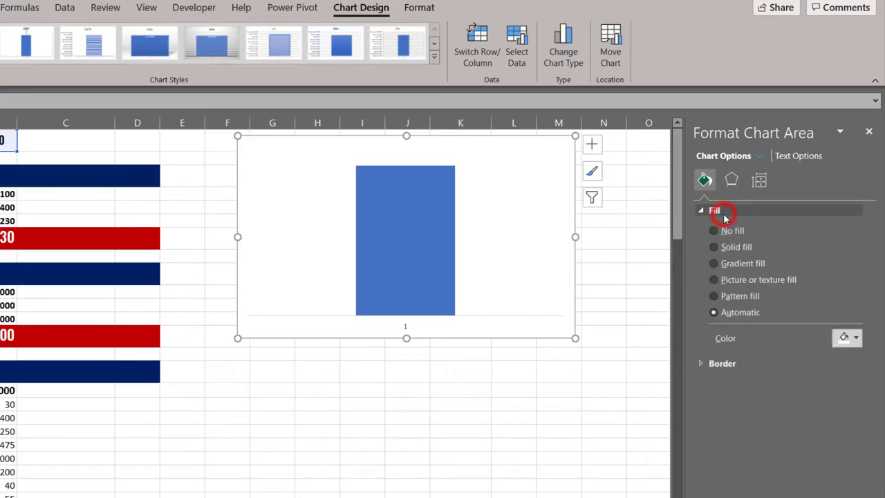
pyautogui.click(728, 230)
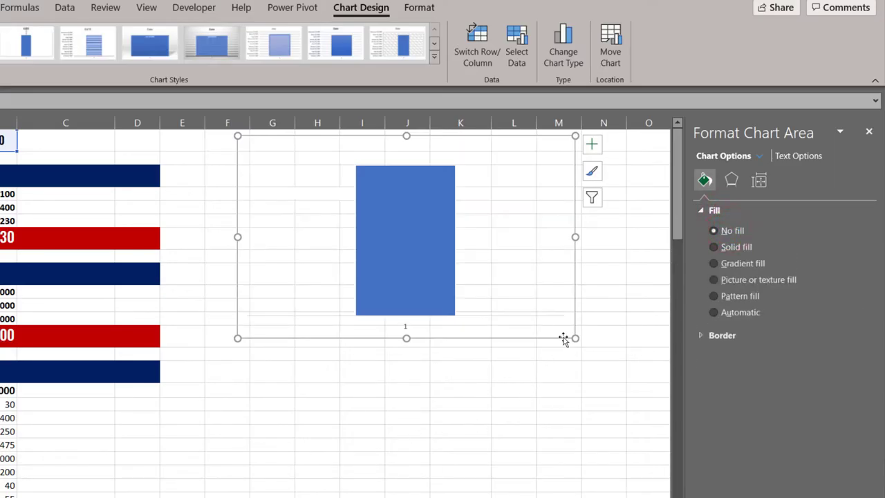
pyautogui.click(705, 336)
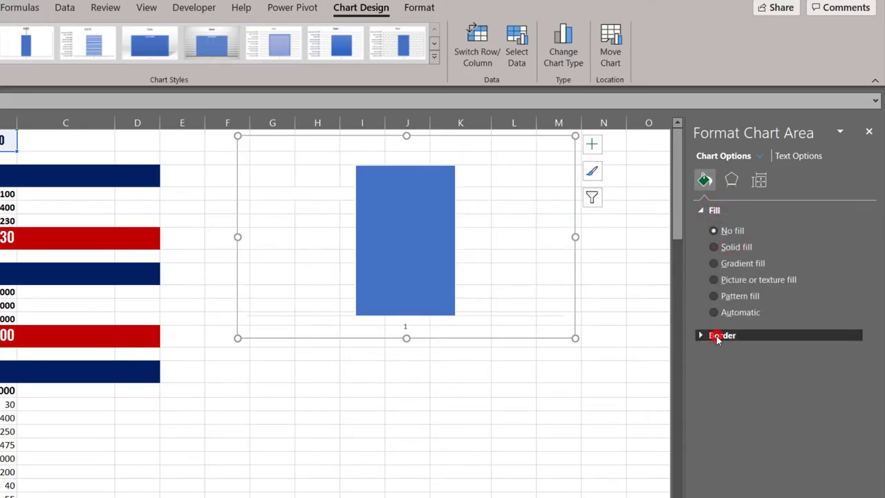
pyautogui.click(724, 355)
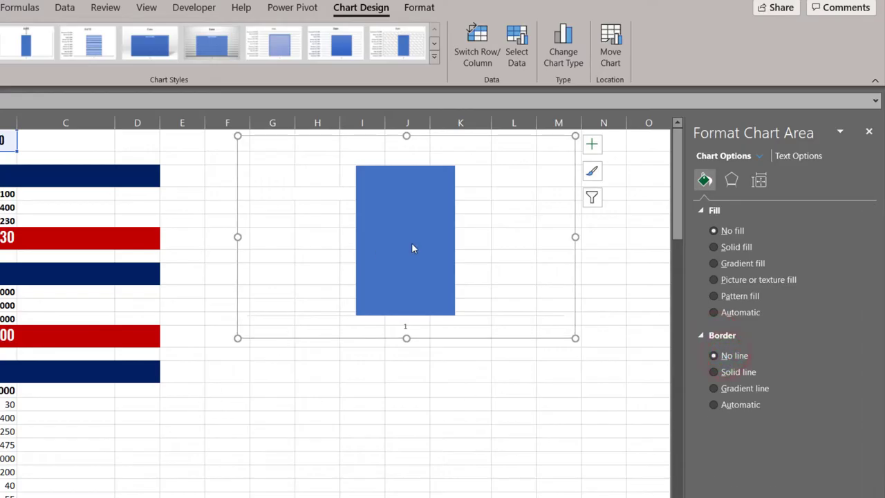
pyautogui.click(465, 242)
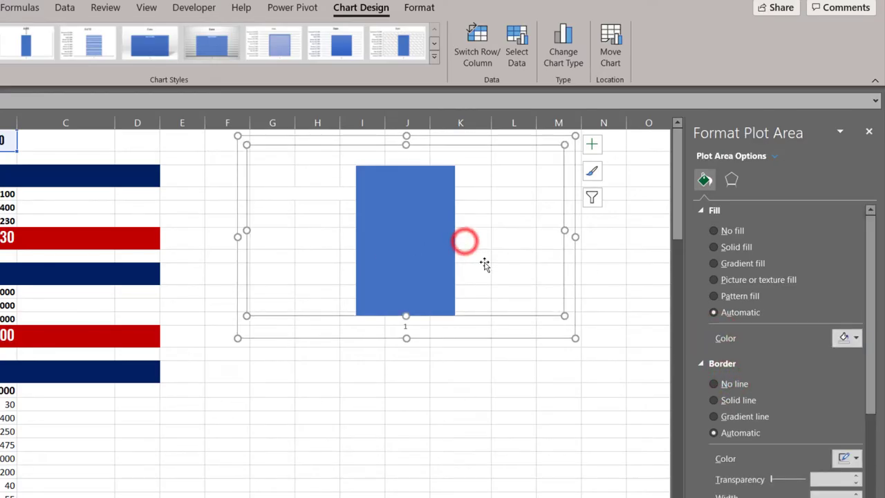
pyautogui.click(733, 232)
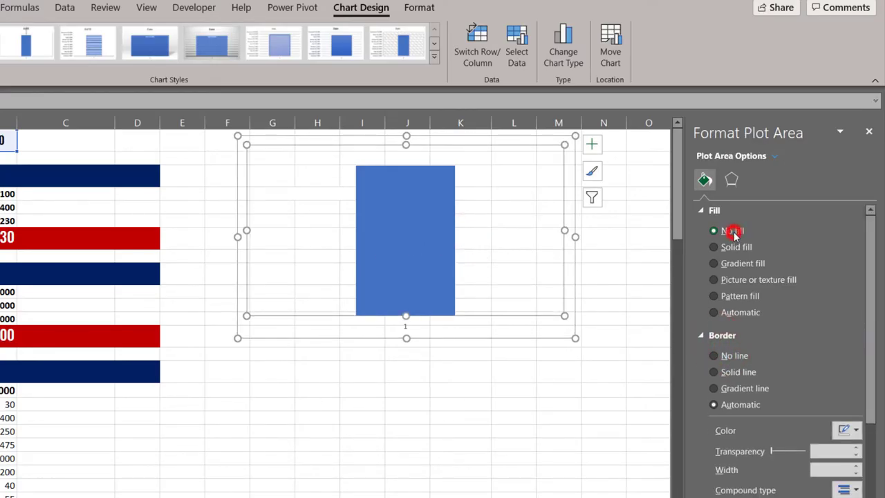
pyautogui.click(734, 357)
# Step: Add a June 12, 2020 data label to the chart's single bar
pyautogui.click(435, 204)
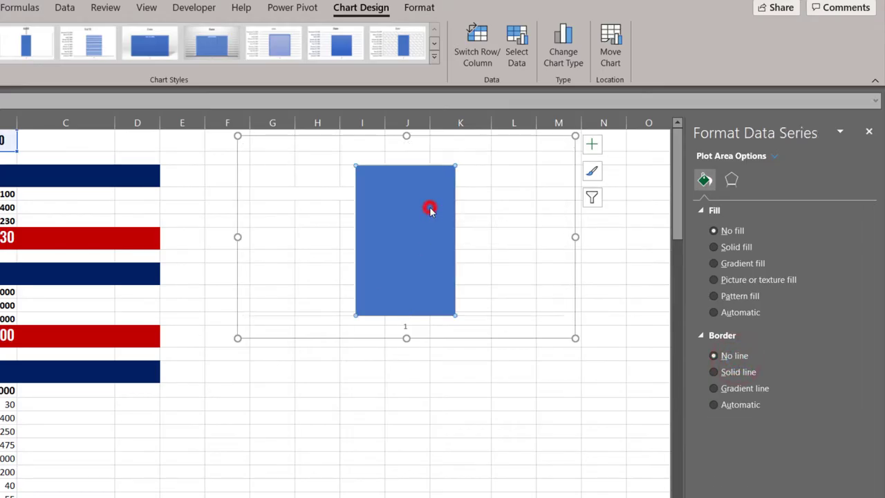
pyautogui.click(406, 327)
pyautogui.press('Delete')
pyautogui.click(413, 267)
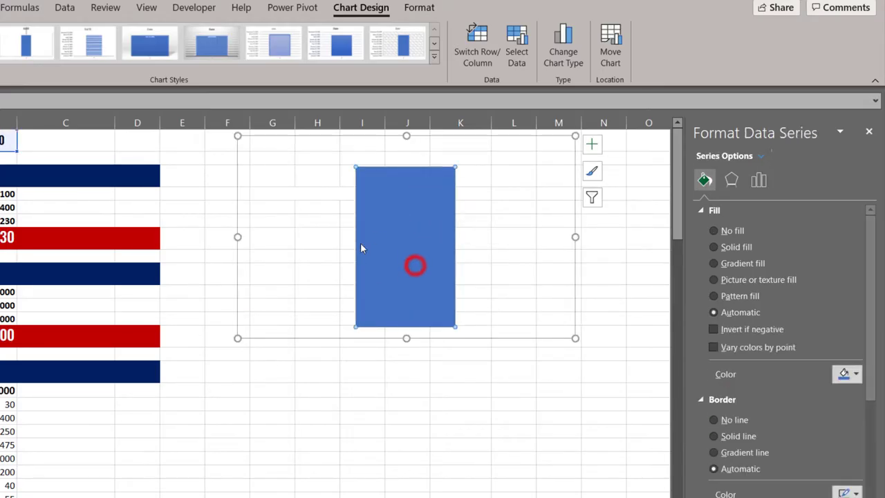
pyautogui.rightClick(423, 230)
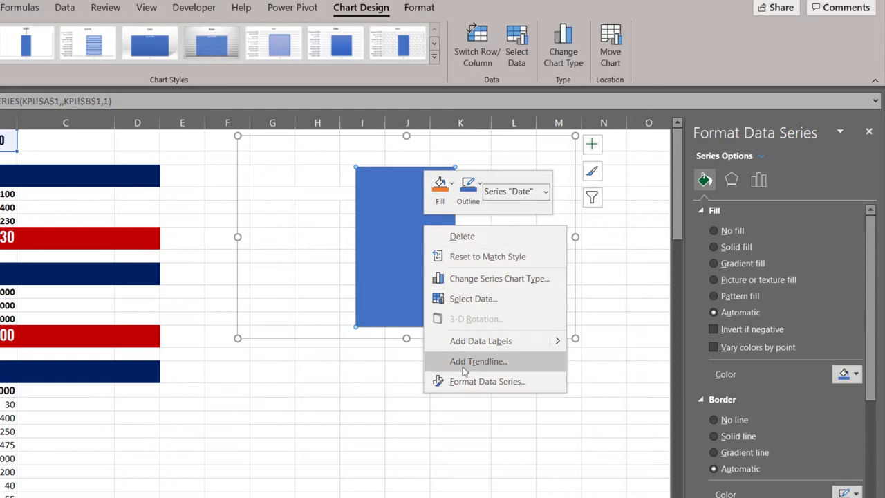
pyautogui.click(485, 342)
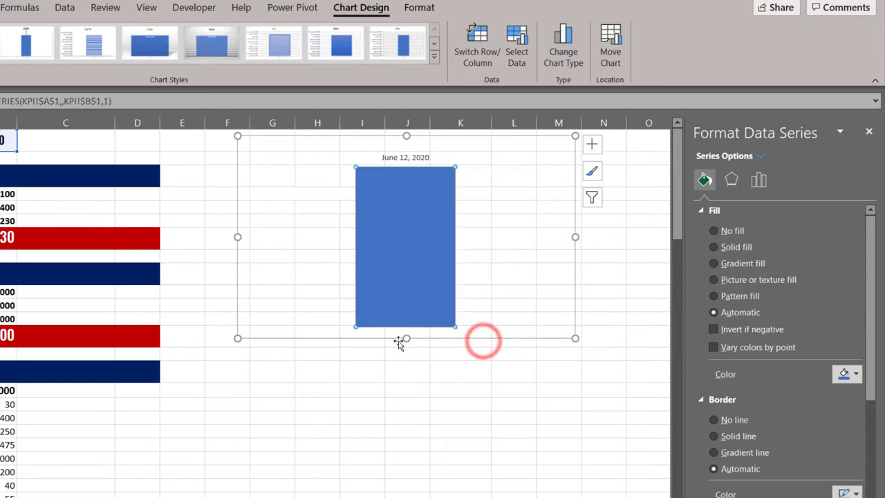
pyautogui.click(407, 159)
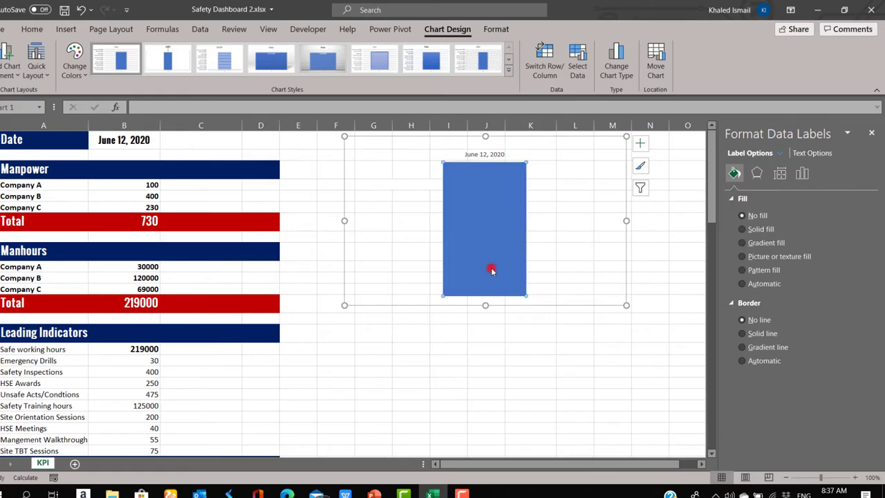
# Step: Set the bar's data series to no fill and no outline
pyautogui.click(492, 270)
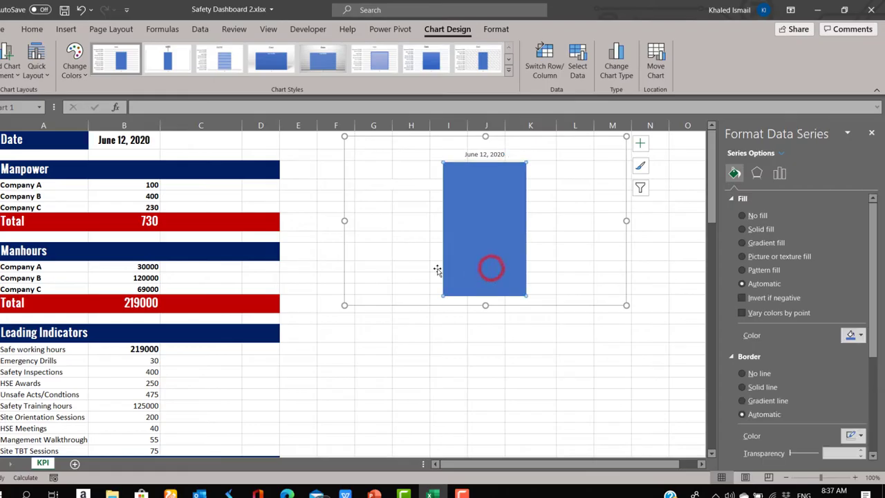
pyautogui.click(759, 217)
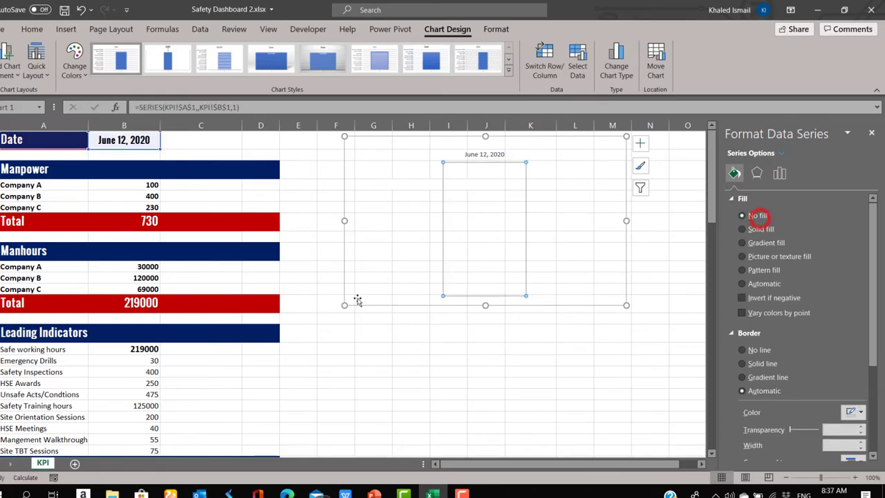
pyautogui.click(756, 351)
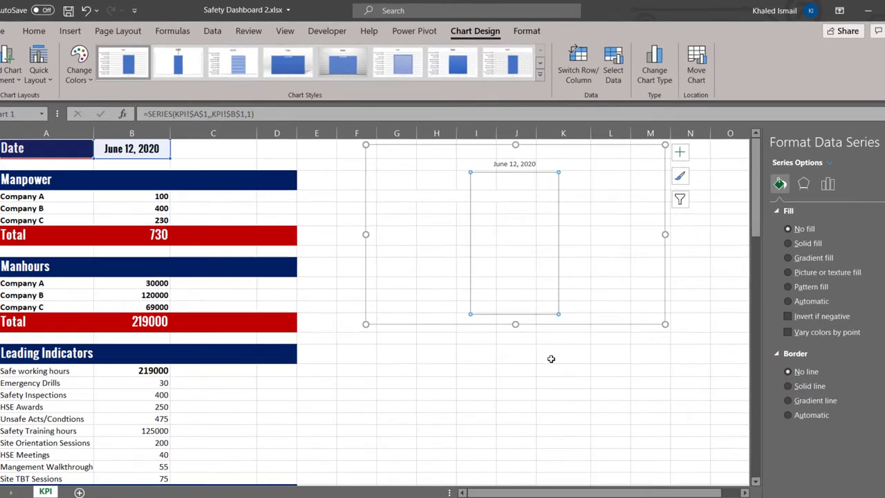
# Step: Resize the date chart into a short, wider strip using its corner and side handles
pyautogui.click(513, 336)
pyautogui.click(498, 155)
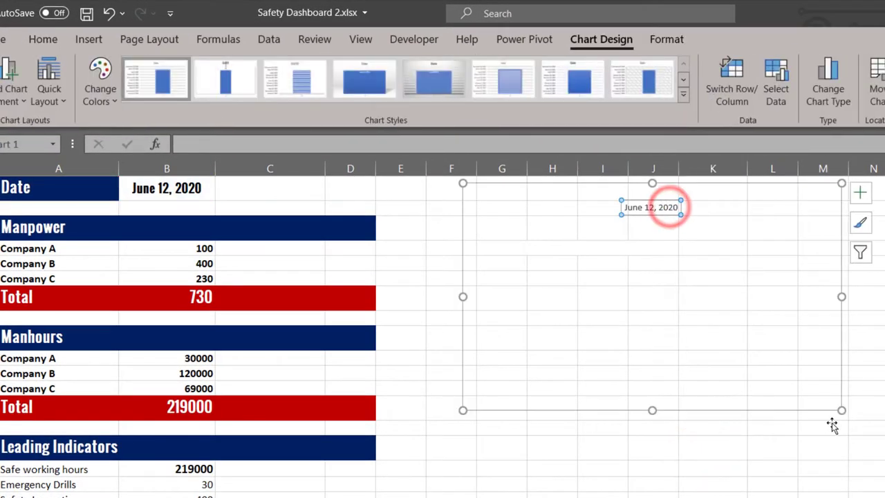
pyautogui.moveTo(838, 411); pyautogui.dragTo(782, 262)
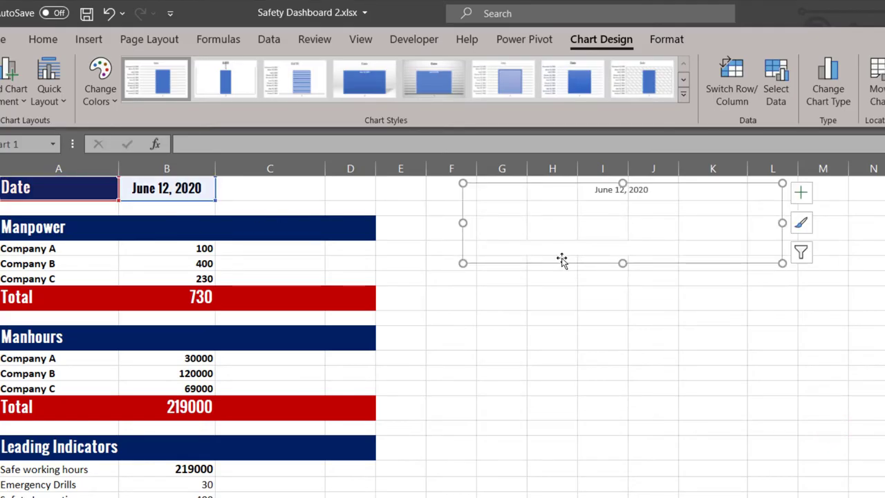
pyautogui.moveTo(463, 263); pyautogui.dragTo(517, 277)
pyautogui.click(647, 222)
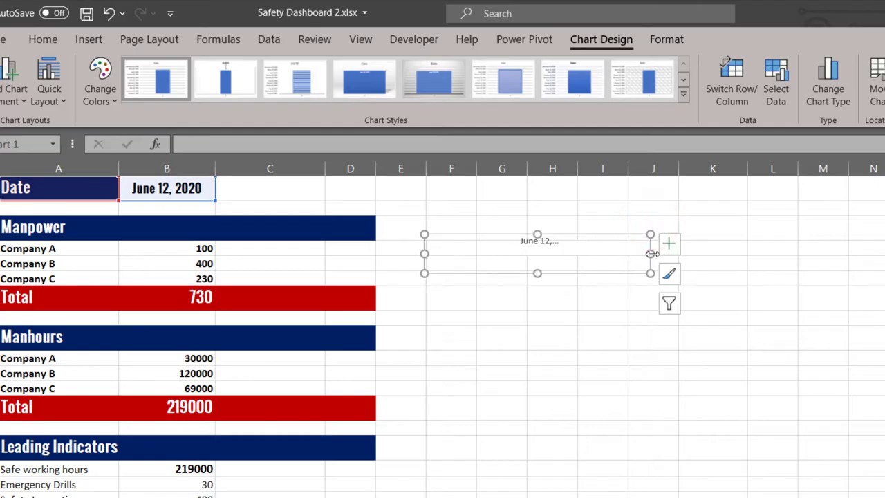
pyautogui.moveTo(650, 255); pyautogui.dragTo(723, 255)
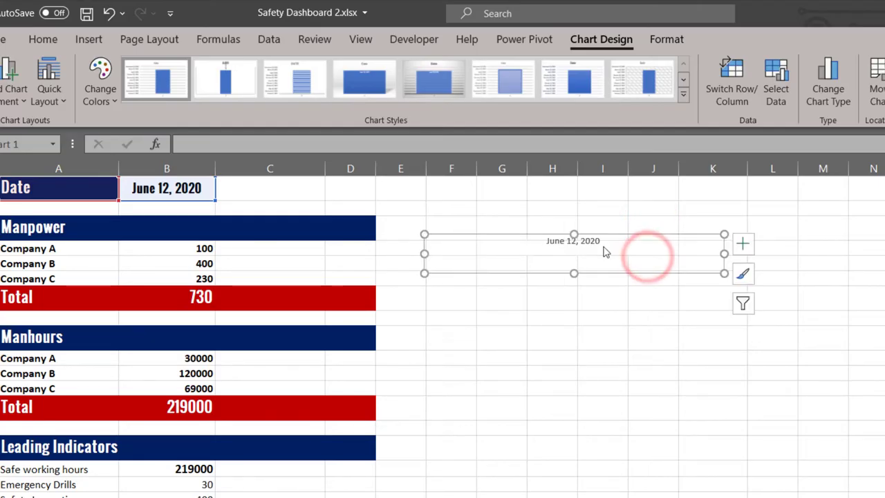
# Step: Make the June 12, 2020 label bold at 14 pt and narrow the chart from both sides
pyautogui.click(598, 244)
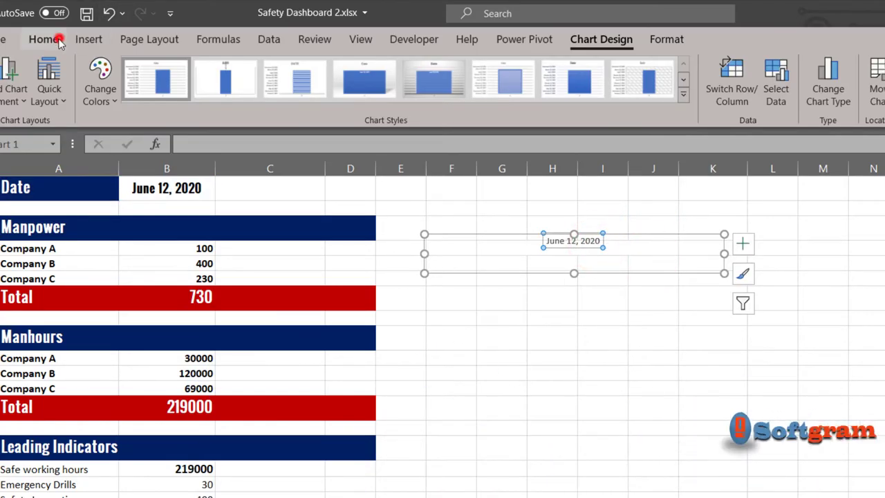
pyautogui.click(43, 39)
pyautogui.click(197, 69)
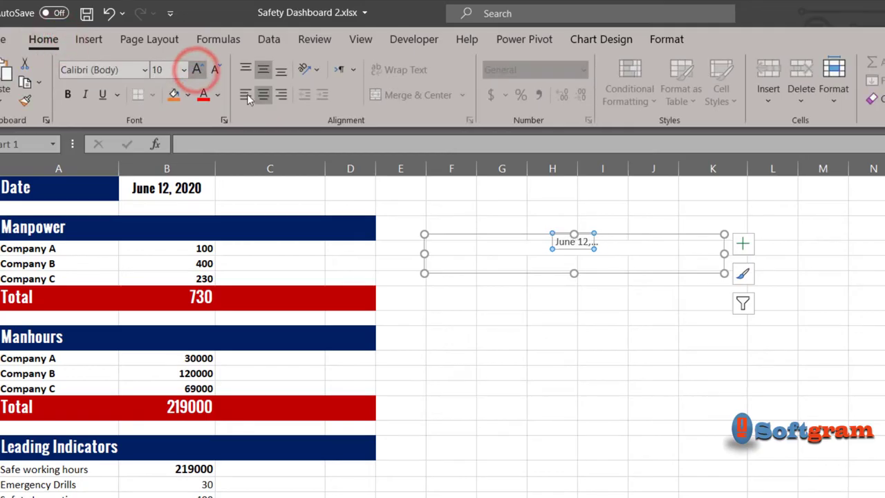
pyautogui.moveTo(594, 249); pyautogui.dragTo(645, 260)
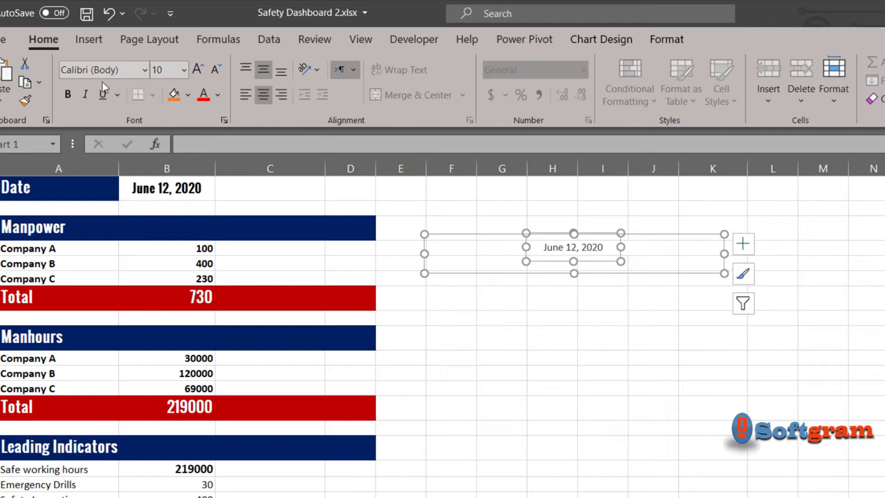
pyautogui.click(68, 95)
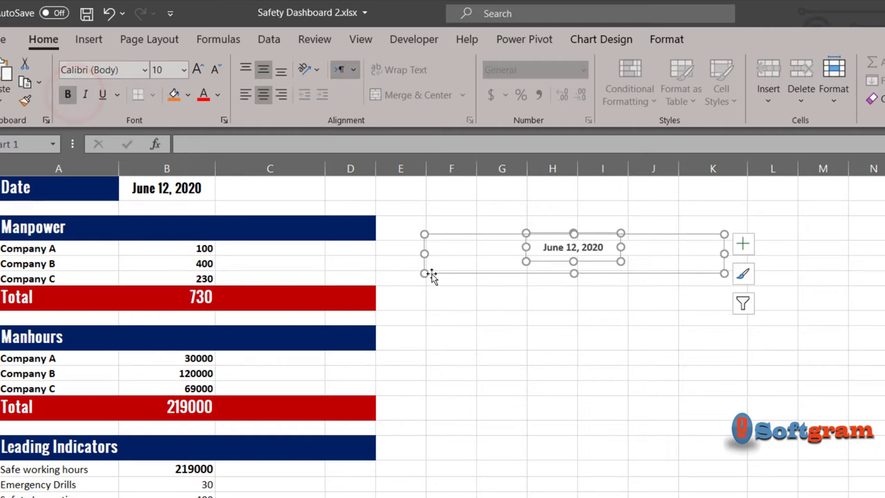
pyautogui.click(198, 70)
pyautogui.click(198, 70)
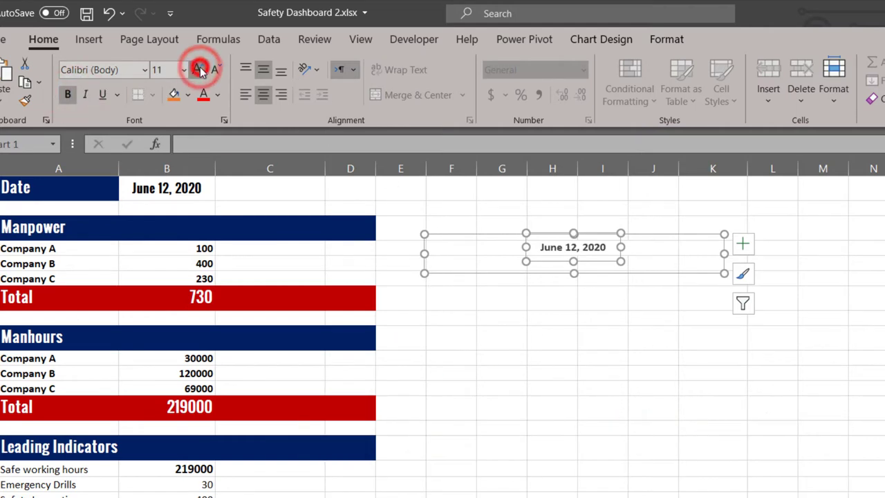
pyautogui.click(198, 70)
pyautogui.click(198, 70)
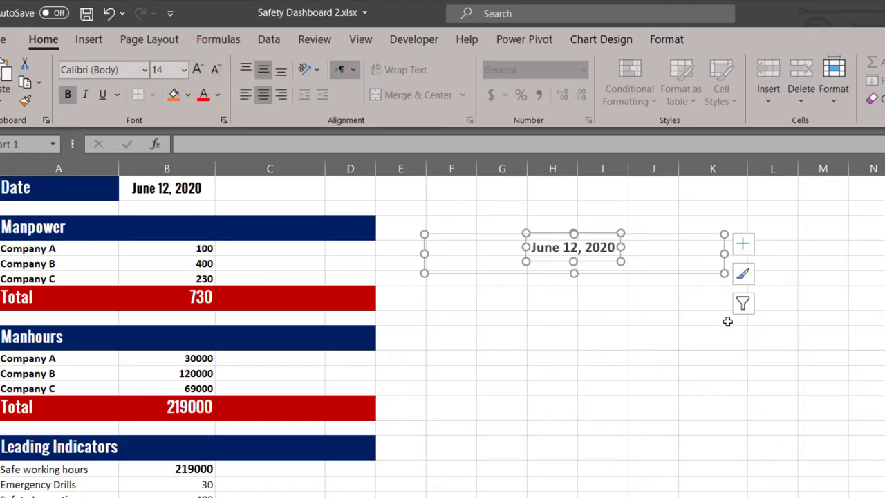
pyautogui.moveTo(726, 255); pyautogui.dragTo(638, 254)
pyautogui.moveTo(424, 254); pyautogui.dragTo(466, 253)
# Step: Widen the June 12, 2020 label box so the full date shows beside cell B1
pyautogui.click(551, 253)
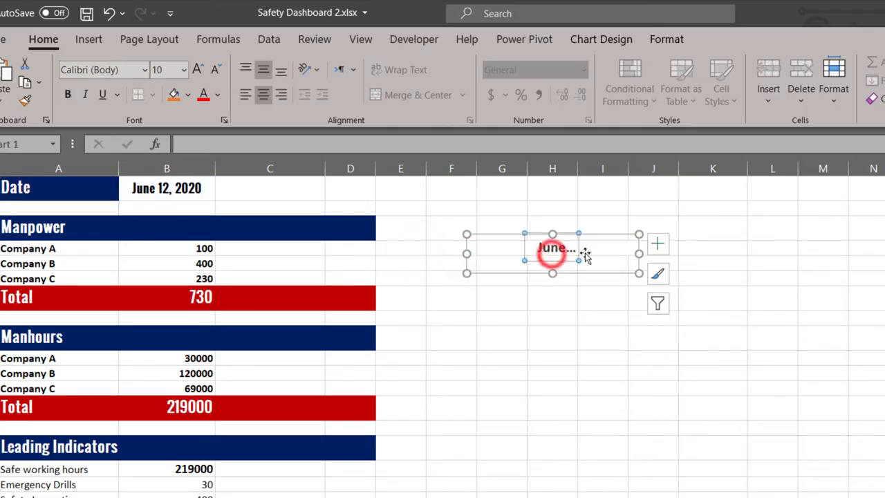
pyautogui.moveTo(579, 261); pyautogui.dragTo(305, 192)
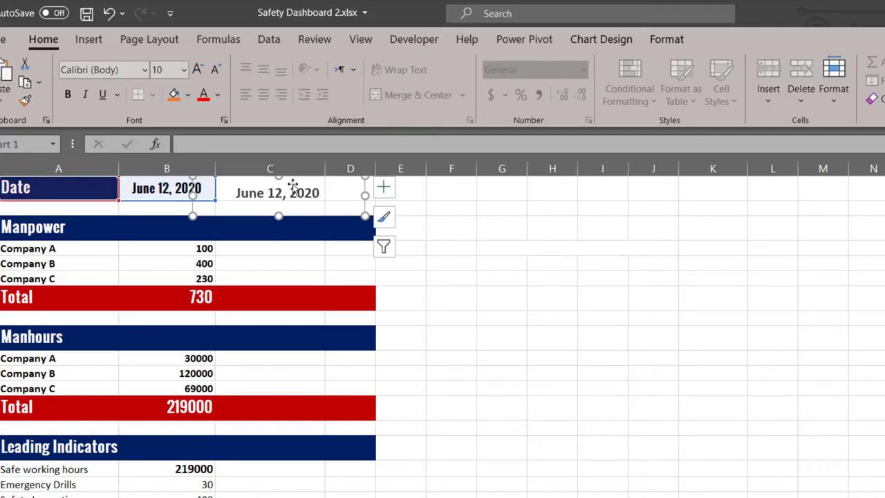
pyautogui.click(522, 243)
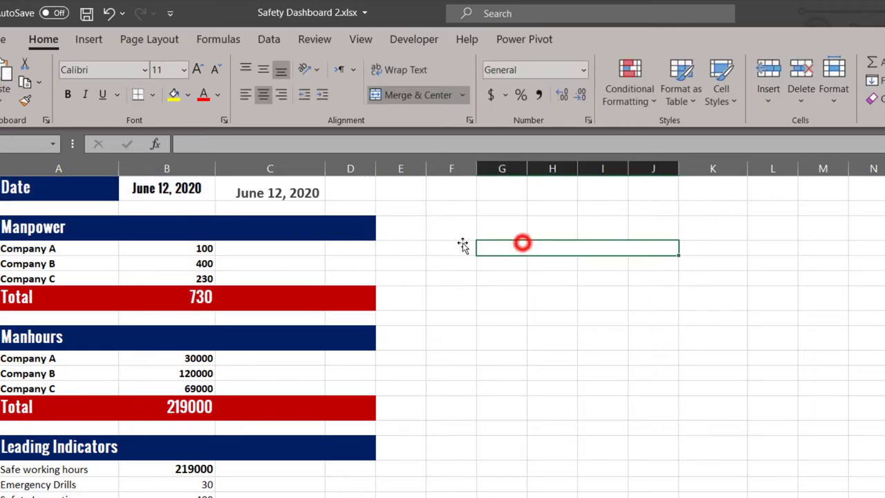
pyautogui.click(309, 192)
pyautogui.click(604, 345)
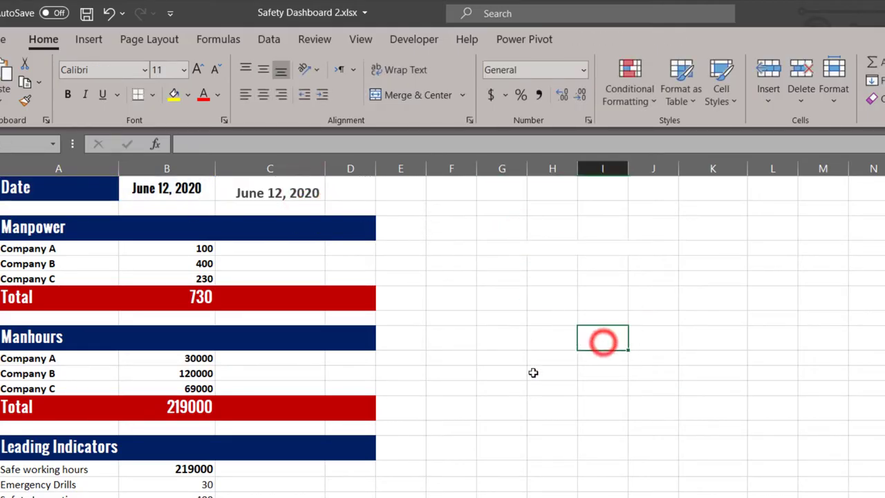
pyautogui.click(302, 191)
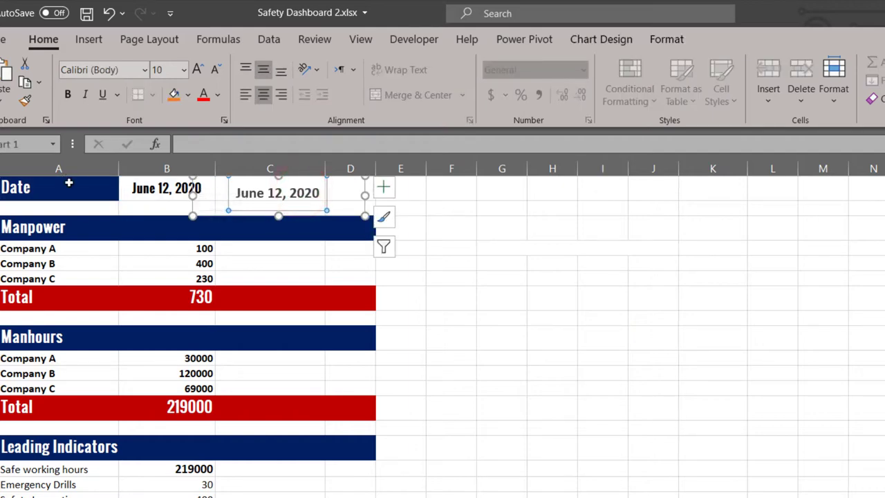
pyautogui.click(552, 262)
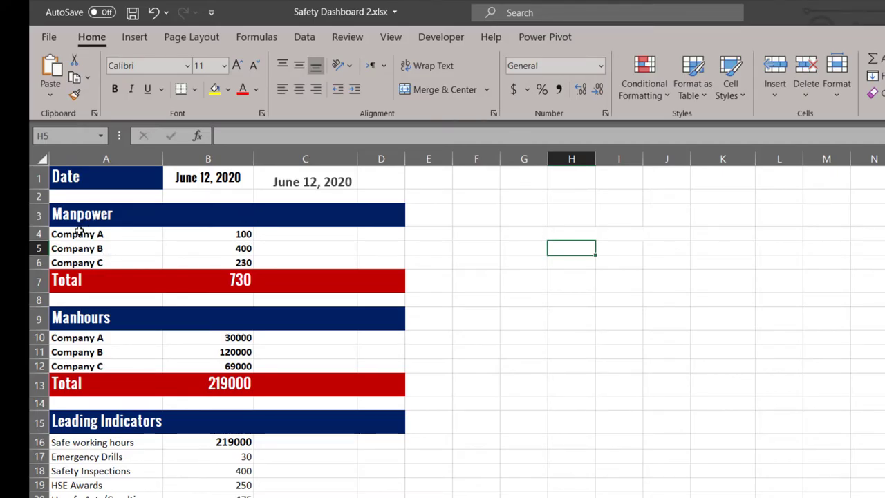
# Step: Insert a clustered column chart of Manpower data A4:C6 and move it right of the tables
pyautogui.moveTo(79, 233); pyautogui.dragTo(294, 256)
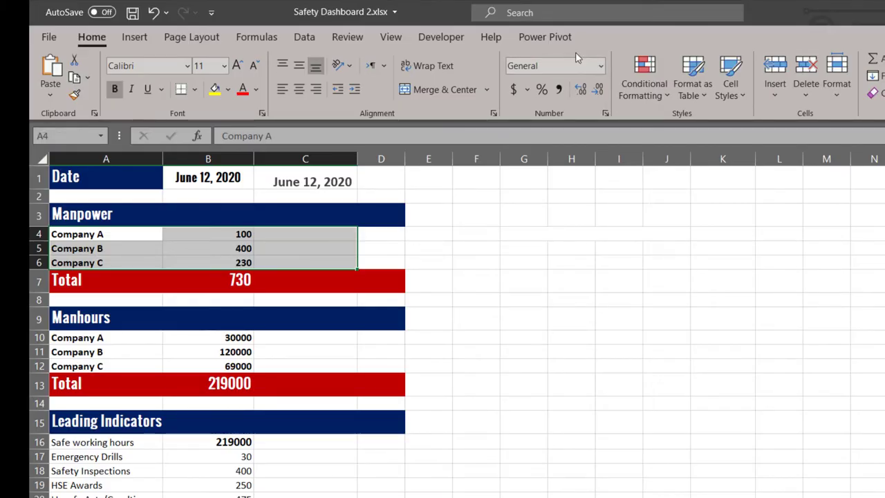
pyautogui.click(133, 39)
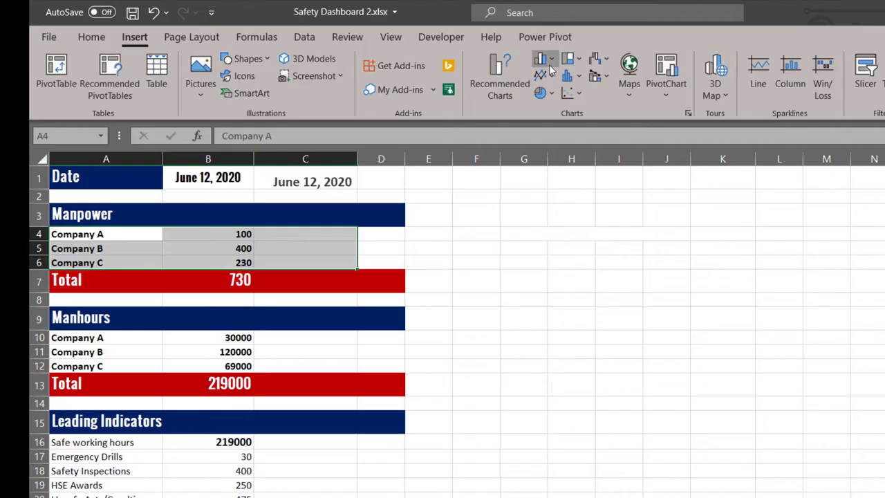
pyautogui.click(546, 59)
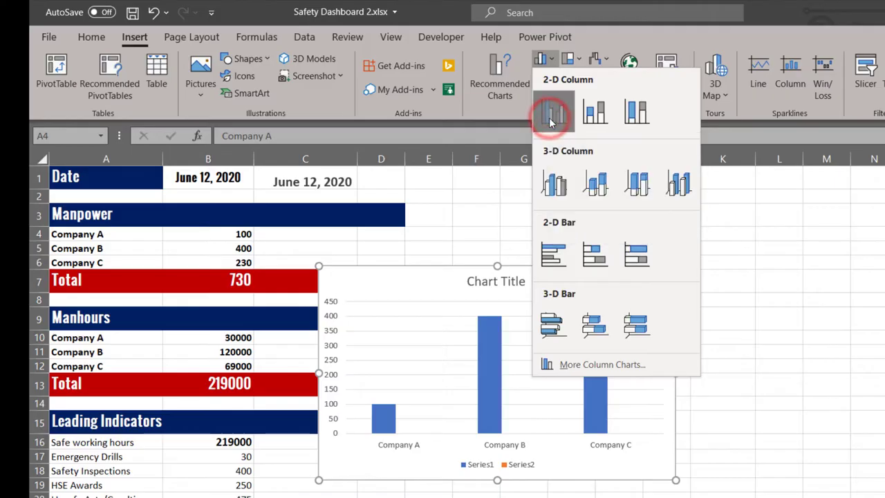
pyautogui.click(551, 114)
pyautogui.moveTo(548, 268); pyautogui.dragTo(742, 207)
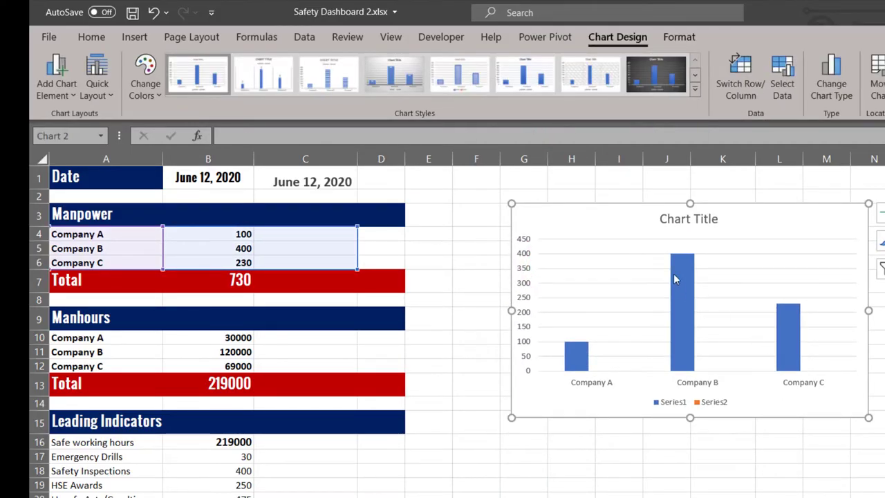
# Step: Reposition the Manpower chart slightly and delete its title and horizontal gridlines
pyautogui.doubleClick(523, 277)
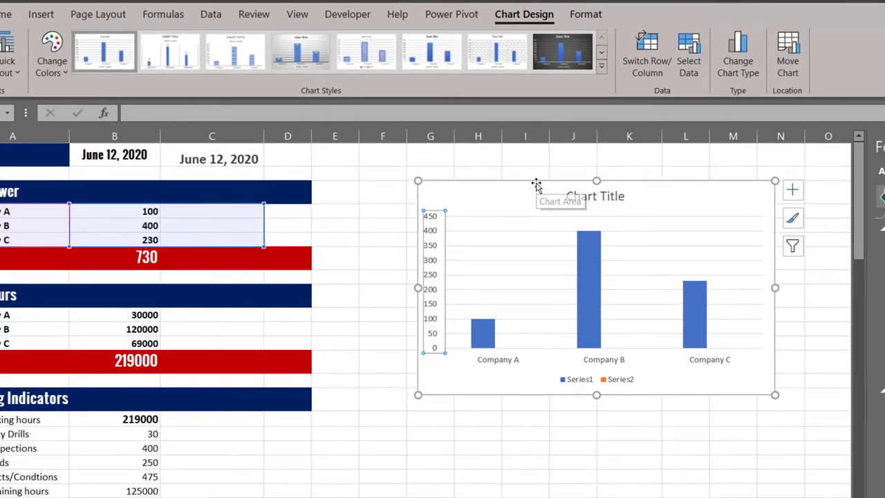
pyautogui.click(630, 206)
pyautogui.moveTo(492, 173); pyautogui.dragTo(439, 162)
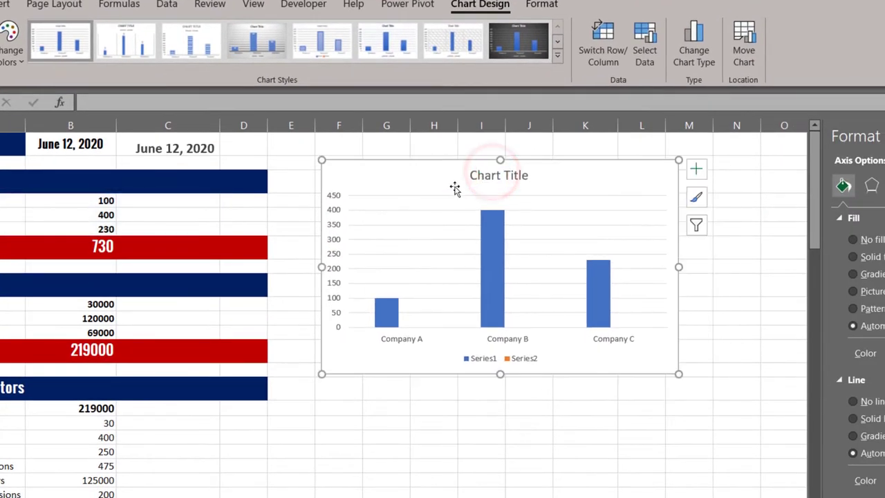
pyautogui.click(498, 173)
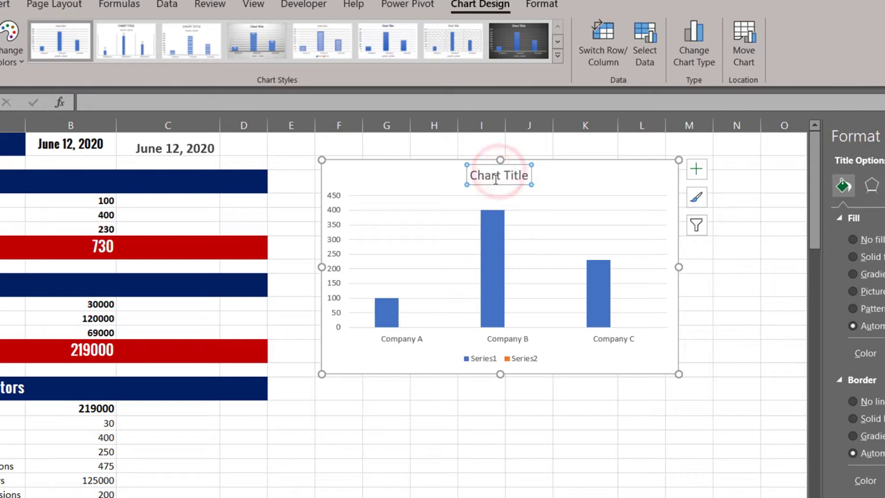
pyautogui.press('Delete')
pyautogui.click(636, 187)
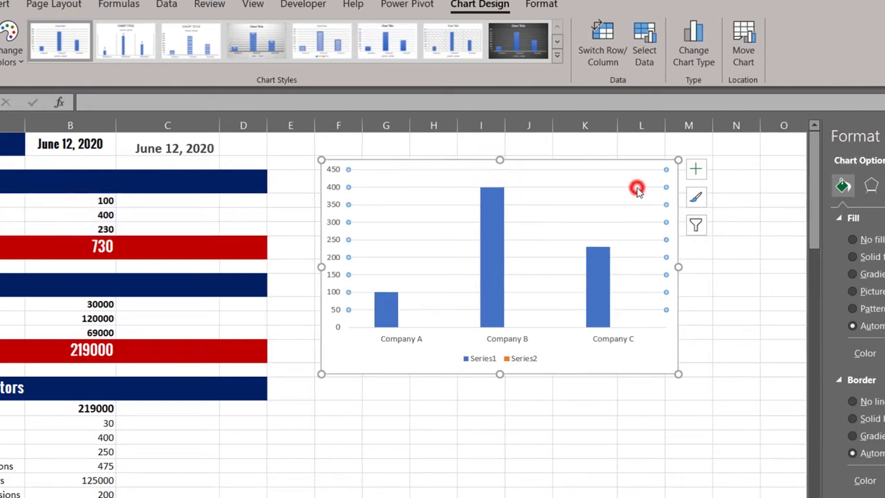
pyautogui.rightClick(459, 188)
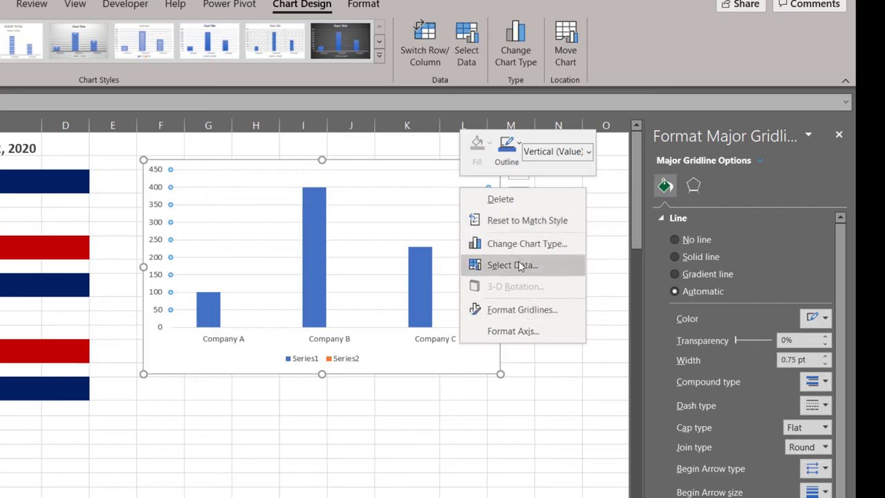
pyautogui.click(517, 201)
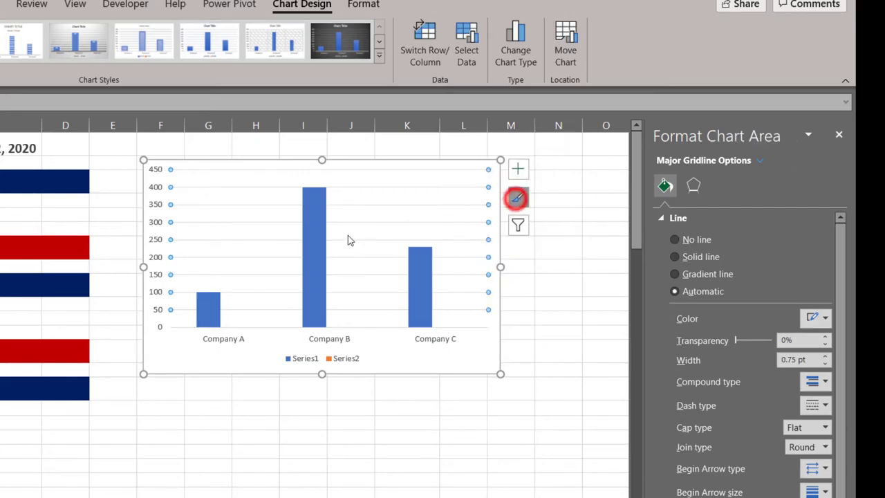
# Step: Make the plot area and chart area transparent and delete the legend
pyautogui.click(477, 289)
pyautogui.click(691, 240)
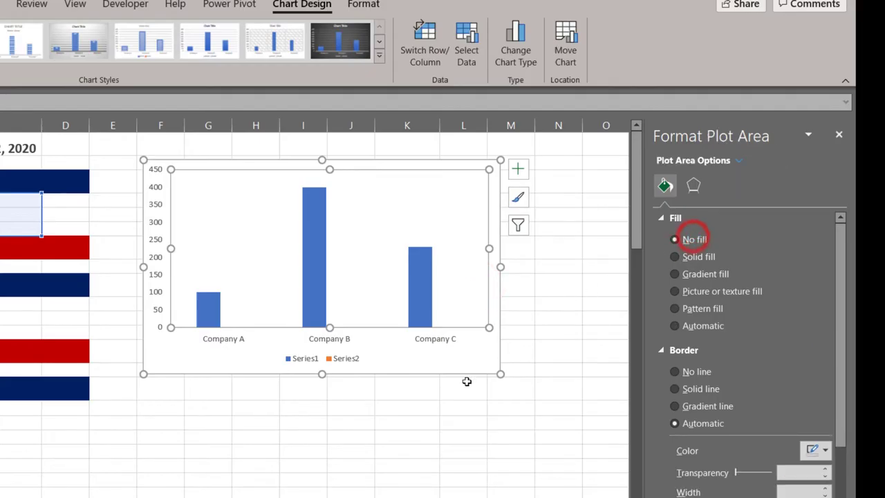
pyautogui.click(451, 367)
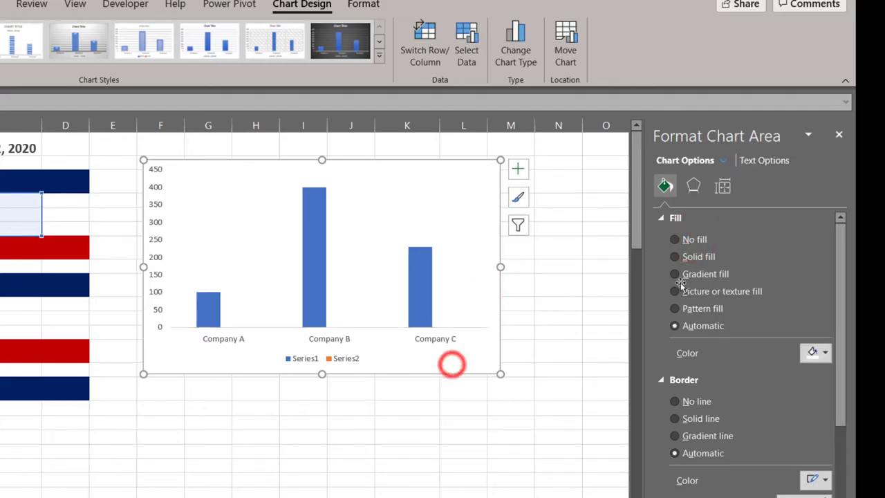
pyautogui.click(695, 239)
pyautogui.click(352, 365)
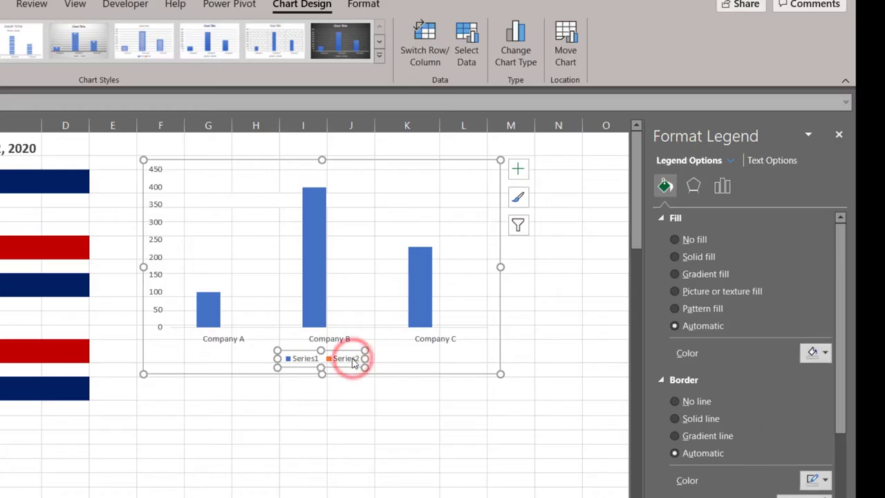
pyautogui.press('Delete')
# Step: Label the bars with values 100, 400 and 230 and remove the chart's outer border
pyautogui.click(318, 271)
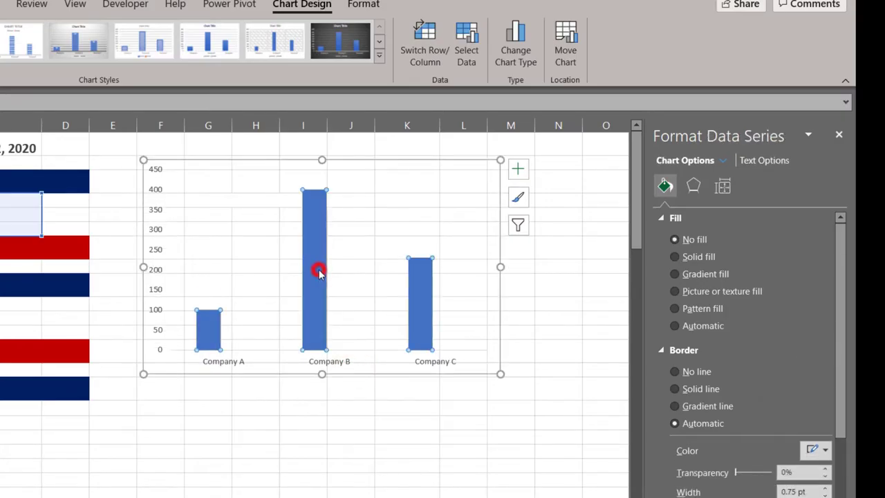
pyautogui.rightClick(317, 272)
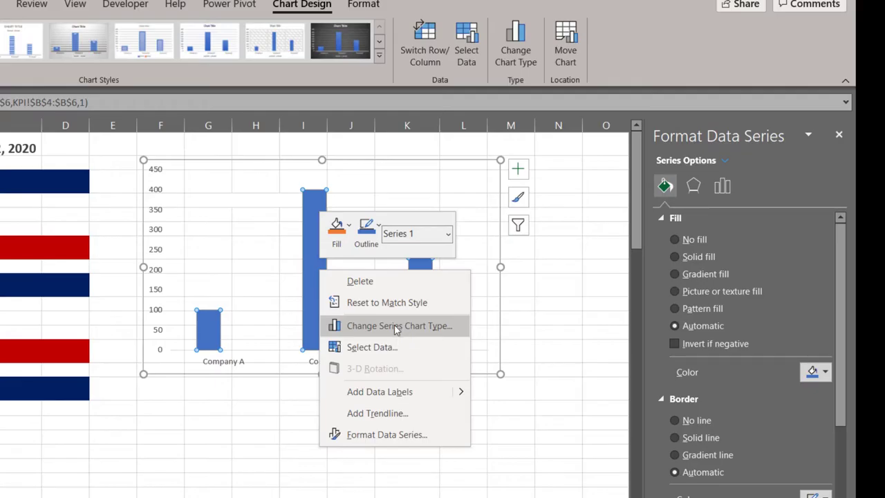
pyautogui.click(385, 392)
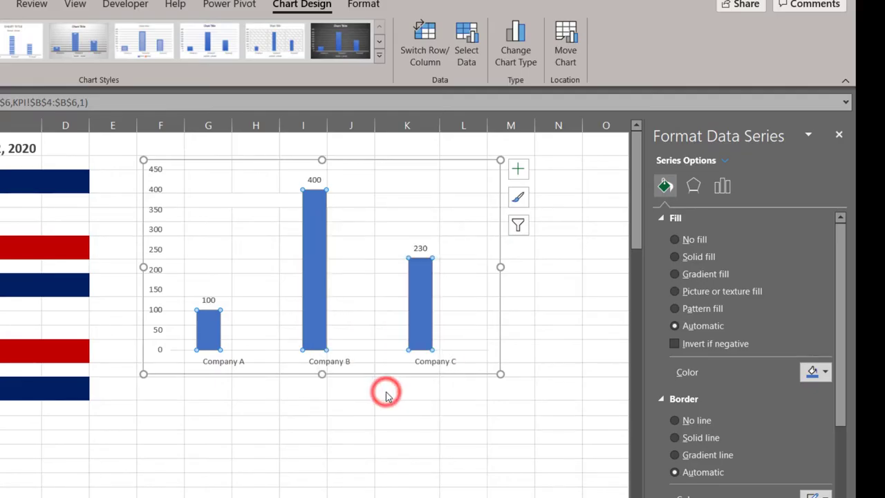
pyautogui.click(314, 180)
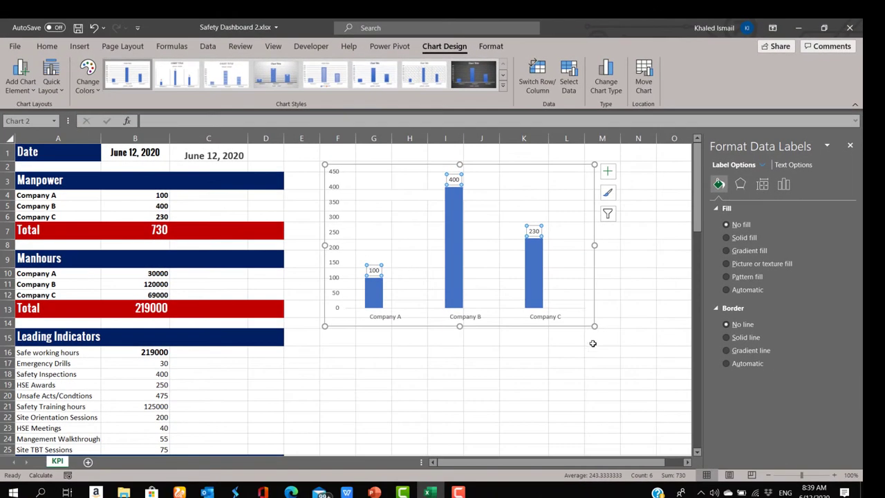
pyautogui.click(502, 382)
pyautogui.click(584, 319)
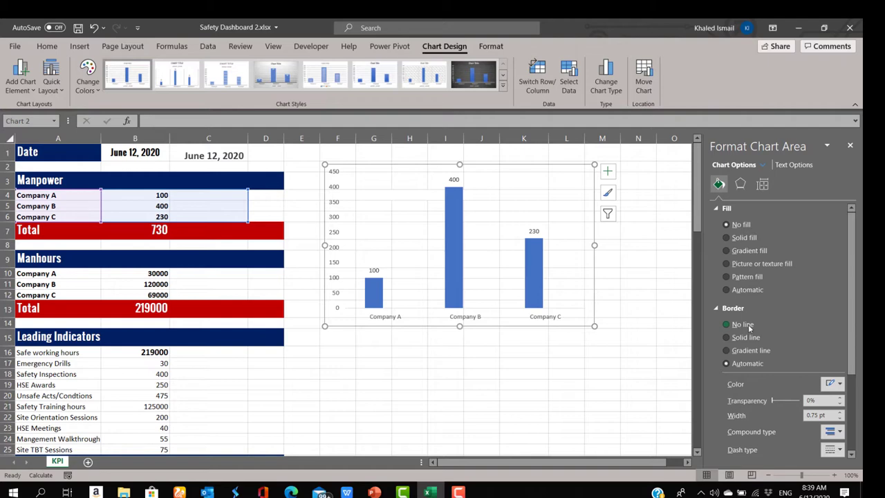
pyautogui.click(744, 324)
# Step: Shrink the Manpower chart, shift it right beside the table, and select the Total row A7:B7
pyautogui.click(630, 346)
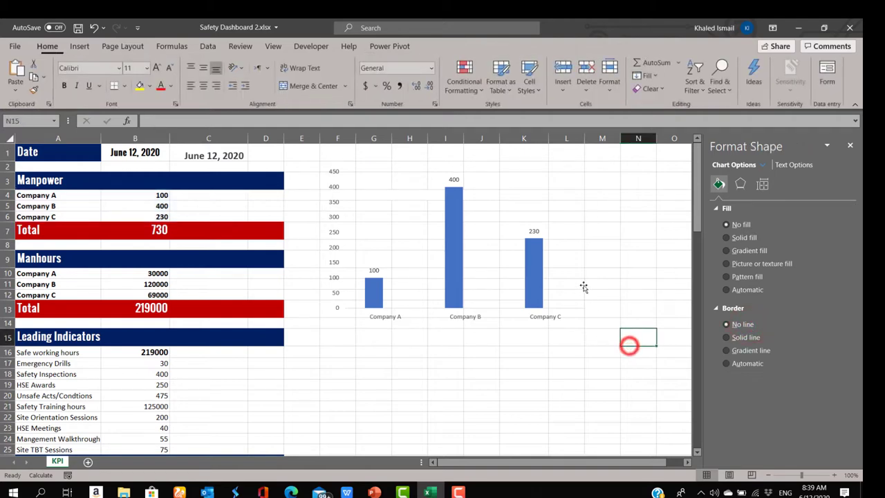
pyautogui.click(579, 278)
pyautogui.moveTo(595, 327); pyautogui.dragTo(465, 233)
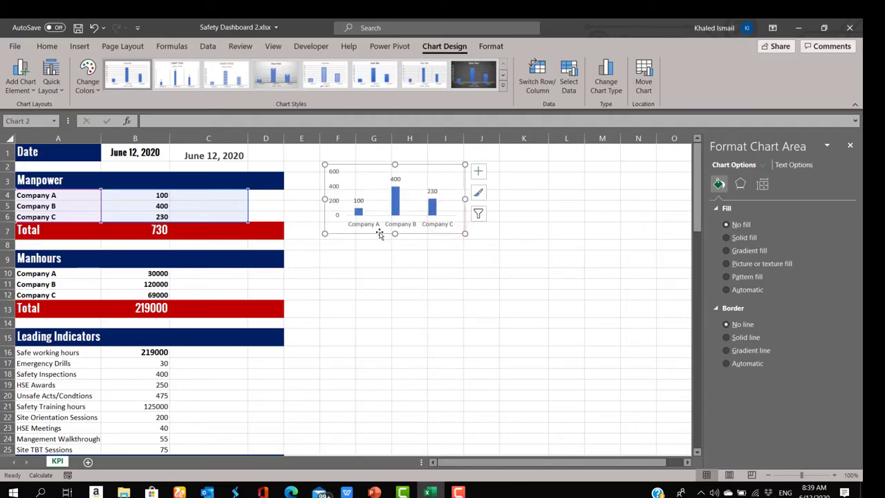
pyautogui.moveTo(380, 235); pyautogui.dragTo(475, 236)
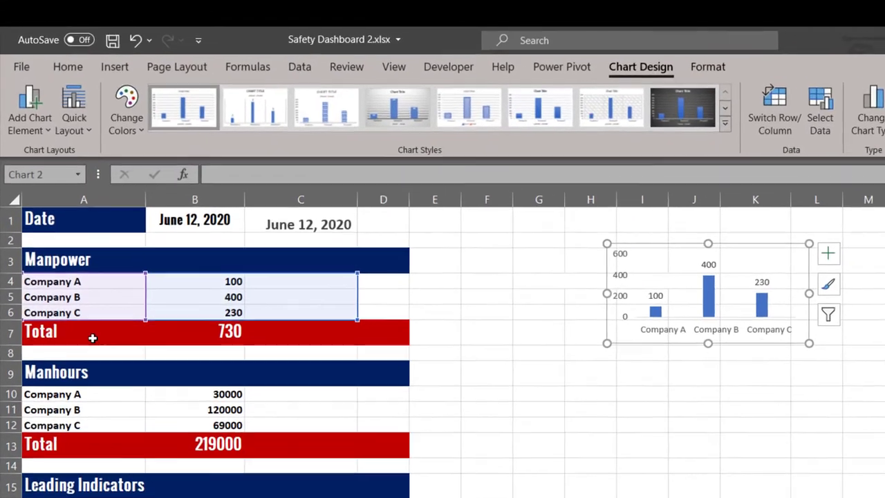
pyautogui.click(30, 232)
pyautogui.moveTo(45, 348); pyautogui.dragTo(203, 355)
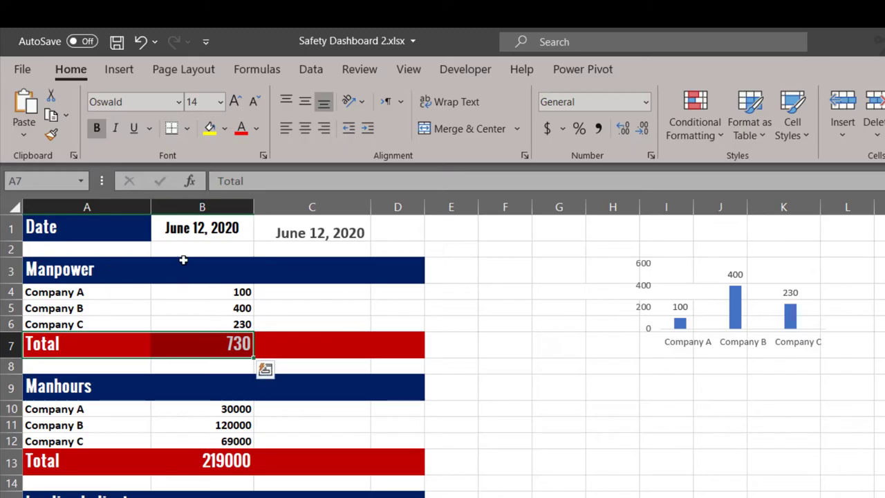
# Step: Insert a clustered column chart of the 730 Total and remove its gridlines
pyautogui.click(131, 72)
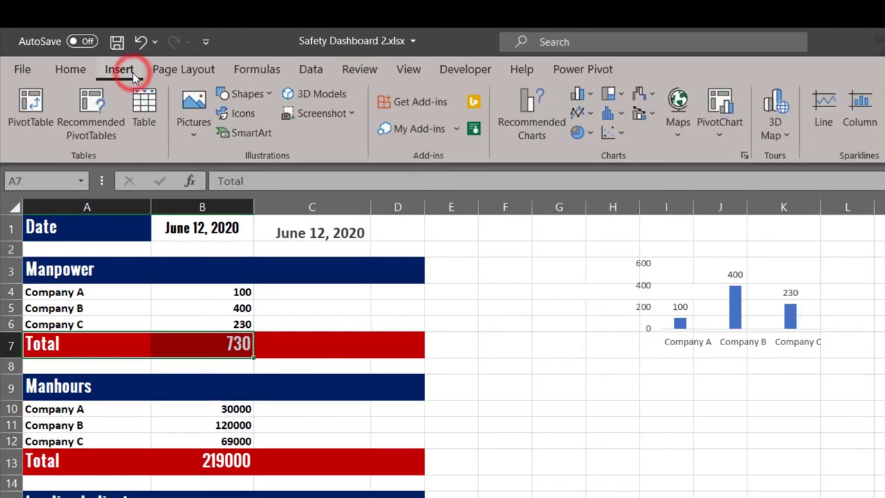
pyautogui.click(581, 94)
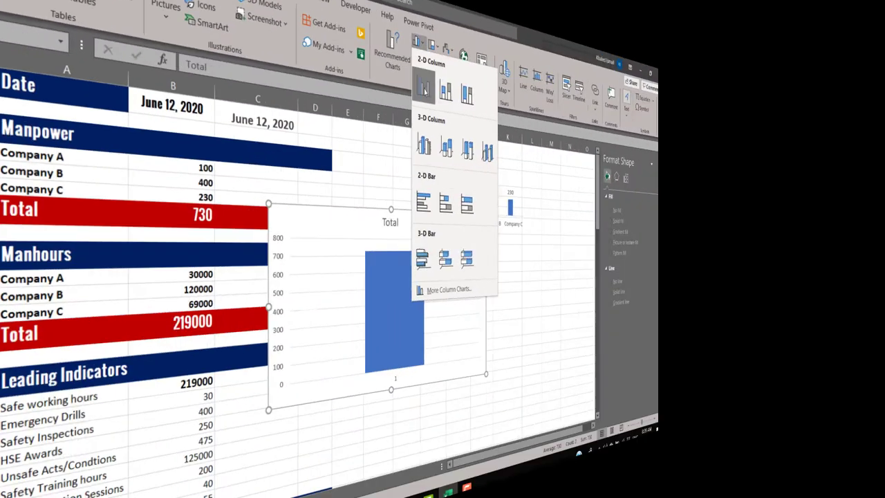
pyautogui.click(592, 153)
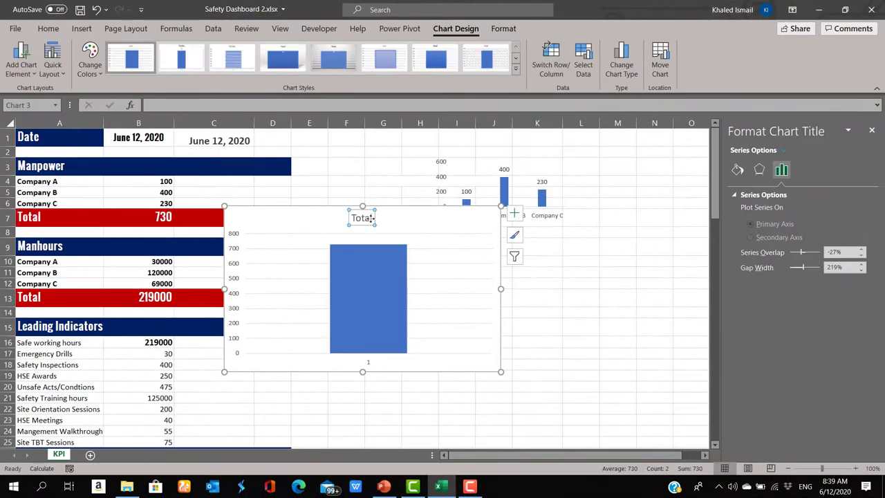
pyautogui.click(379, 366)
pyautogui.click(376, 361)
pyautogui.click(460, 232)
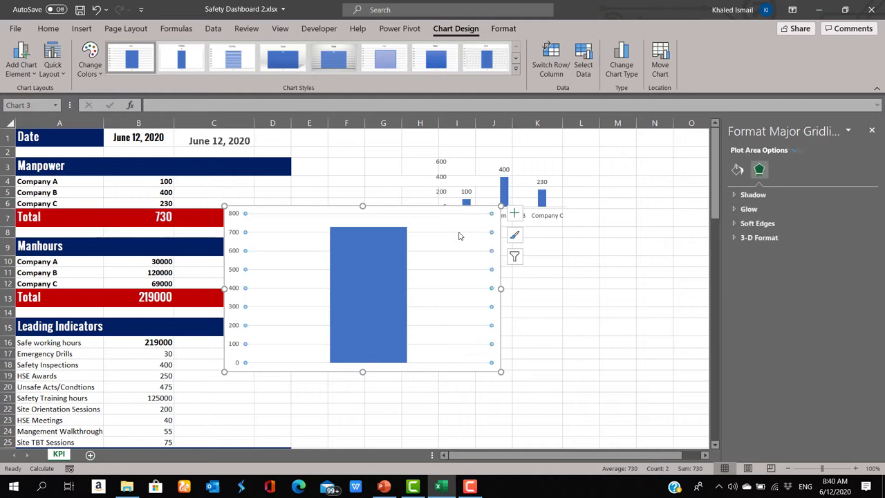
pyautogui.rightClick(459, 233)
pyautogui.click(490, 241)
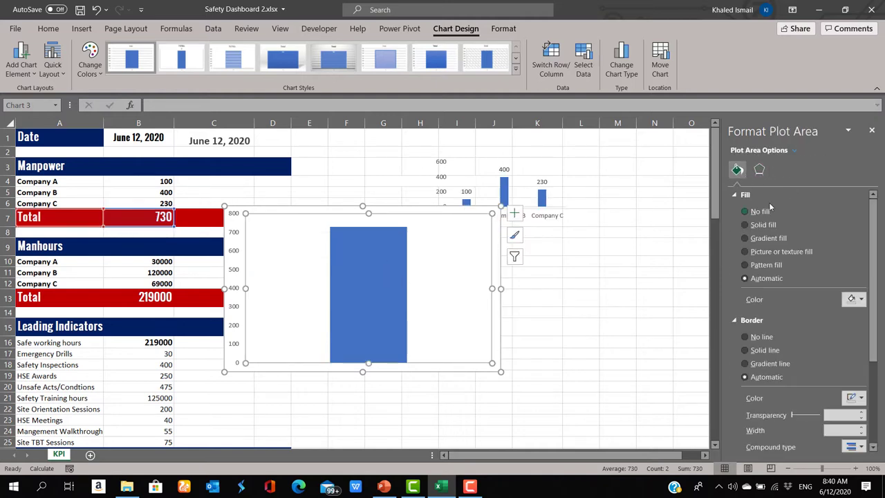
# Step: Add a value label to the Total bar and give the bar no fill and no outline
pyautogui.click(500, 351)
pyautogui.click(450, 284)
pyautogui.rightClick(339, 268)
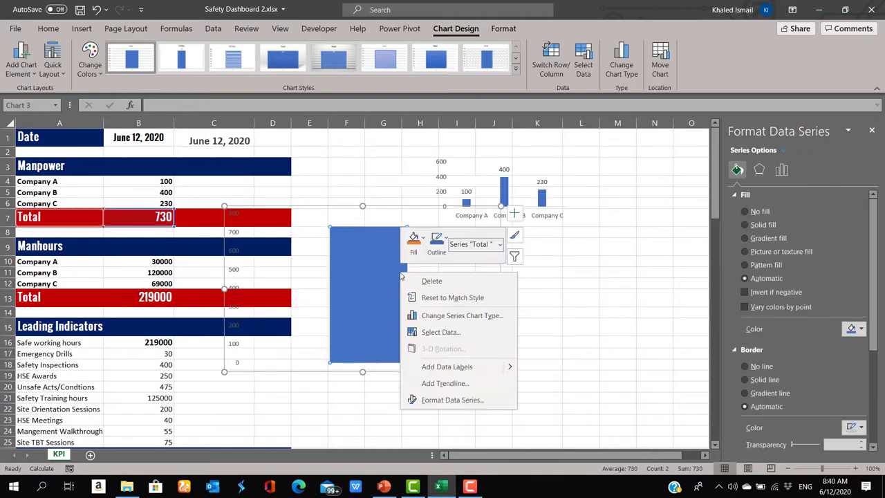
pyautogui.click(438, 366)
pyautogui.click(759, 211)
pyautogui.click(761, 340)
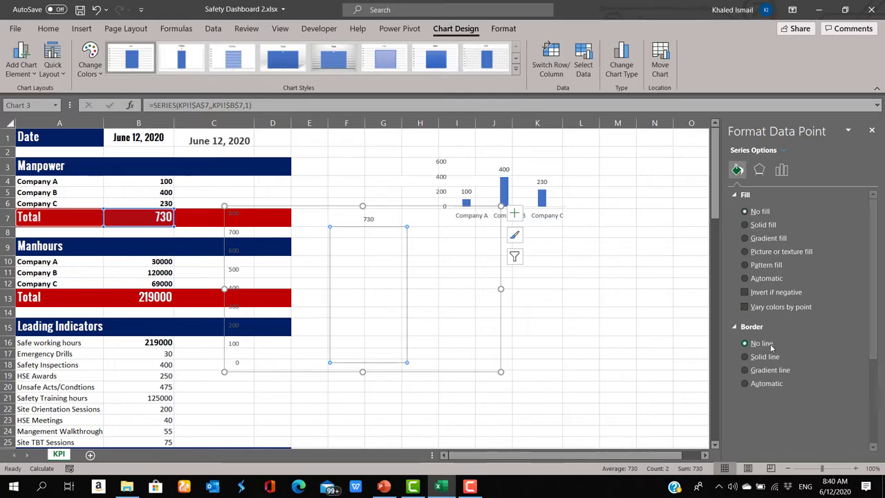
# Step: Make the 730 data label bold at 16 pt
pyautogui.click(369, 218)
pyautogui.click(48, 28)
pyautogui.click(150, 51)
pyautogui.click(142, 165)
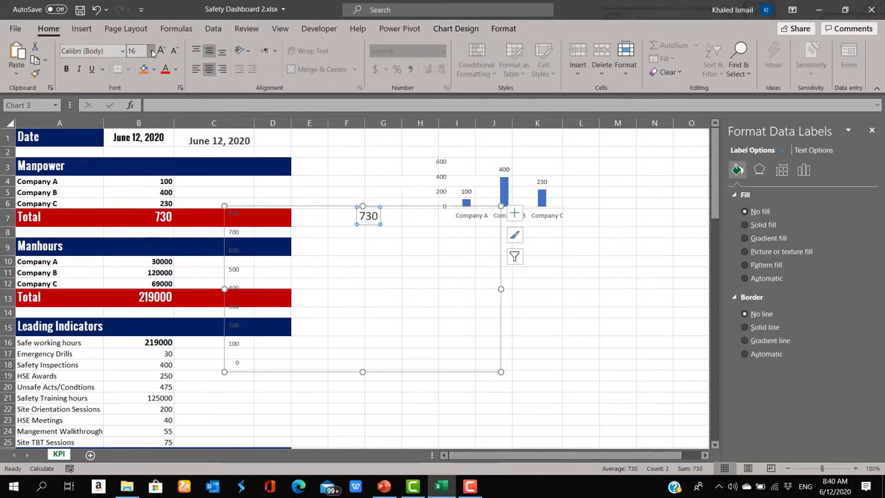
pyautogui.click(67, 69)
# Step: Shrink the 730 chart and its plot area, widening the label so 730 shows fully
pyautogui.moveTo(501, 372); pyautogui.dragTo(425, 246)
pyautogui.moveTo(224, 226); pyautogui.dragTo(298, 224)
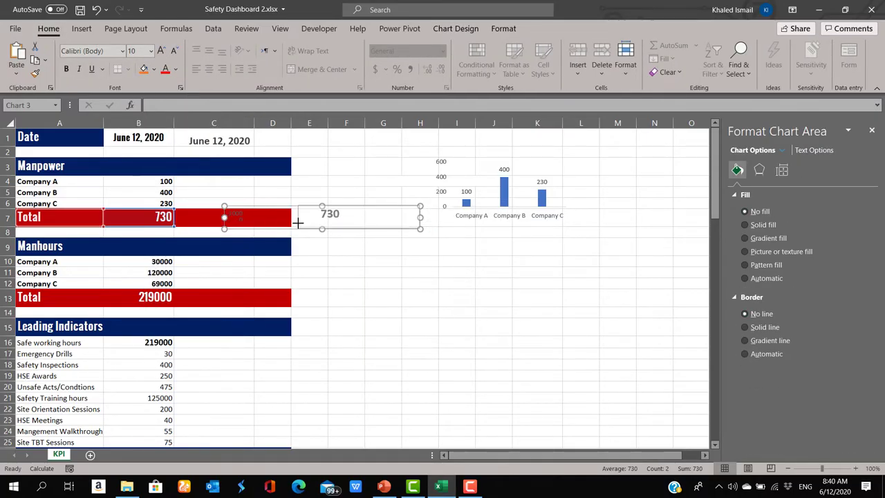
pyautogui.moveTo(419, 218); pyautogui.dragTo(392, 218)
pyautogui.click(331, 218)
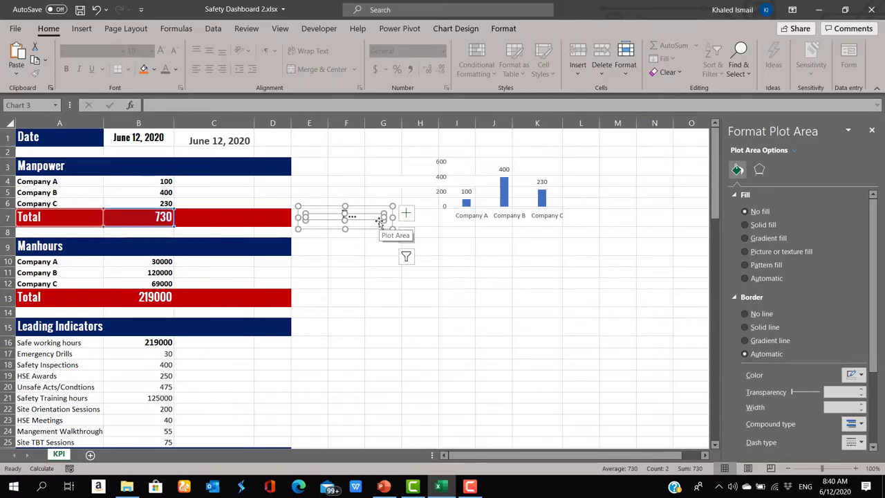
pyautogui.moveTo(305, 212); pyautogui.dragTo(294, 207)
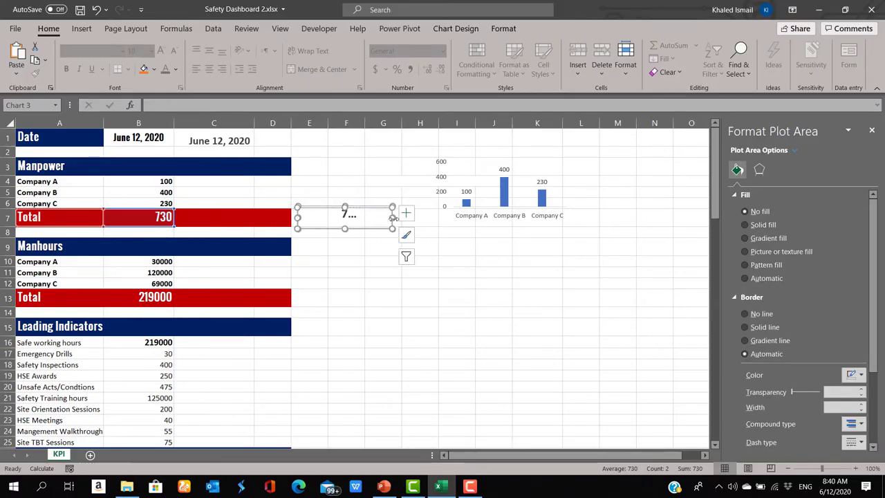
pyautogui.click(344, 215)
pyautogui.click(349, 216)
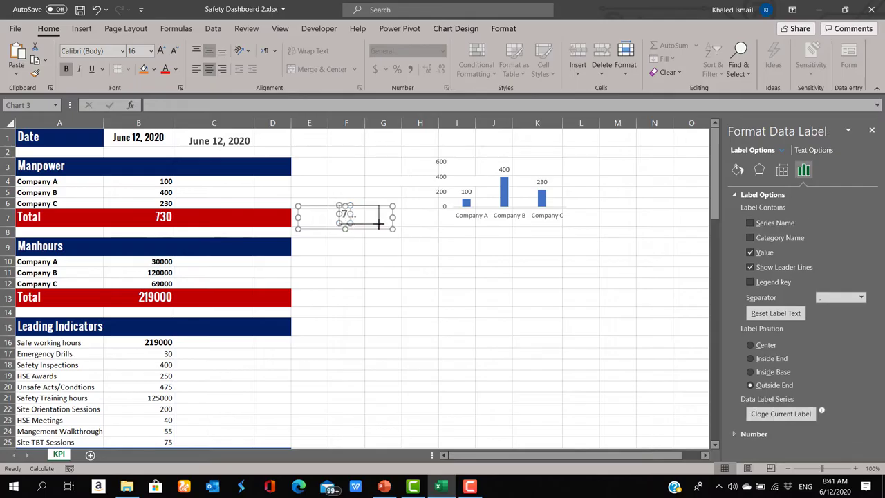
pyautogui.moveTo(372, 220); pyautogui.dragTo(387, 220)
pyautogui.click(350, 230)
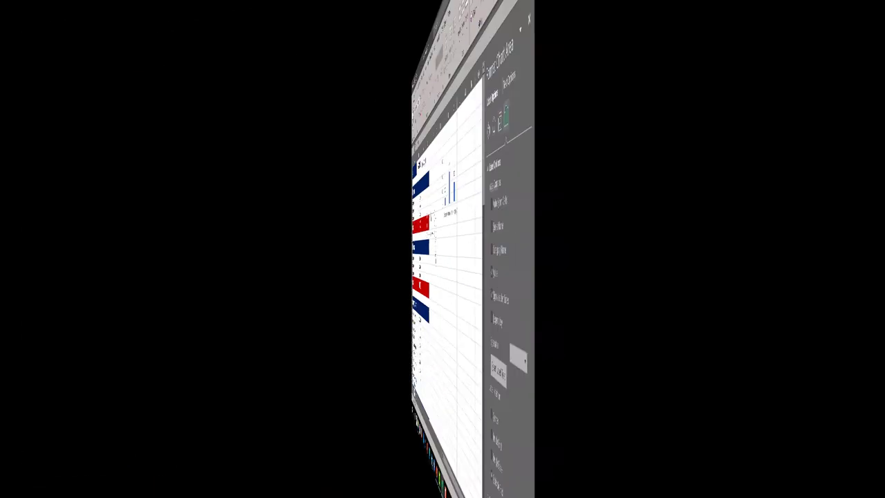
pyautogui.click(433, 262)
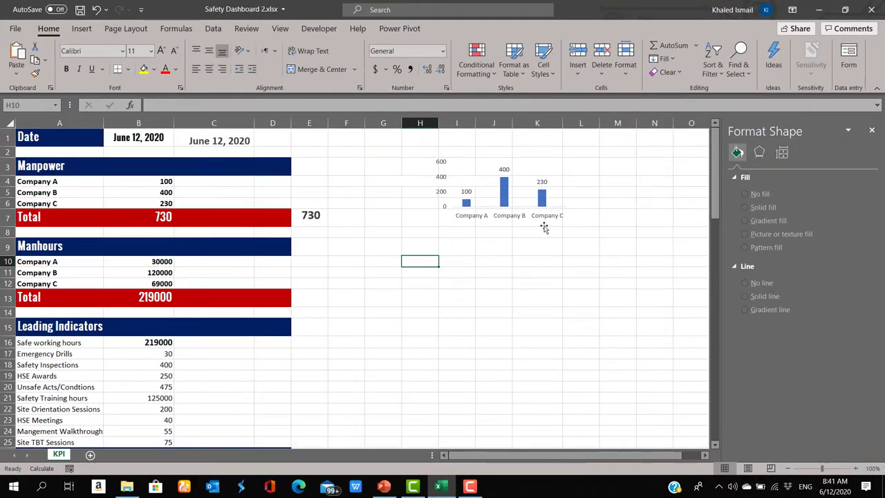
# Step: Move the Manpower chart left to columns F–I, beside the 730 figure
pyautogui.click(518, 201)
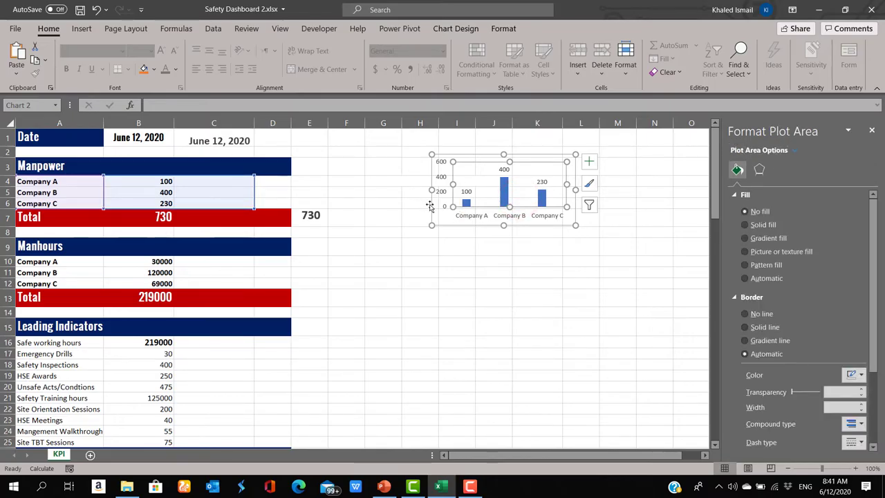
pyautogui.moveTo(430, 206); pyautogui.dragTo(334, 218)
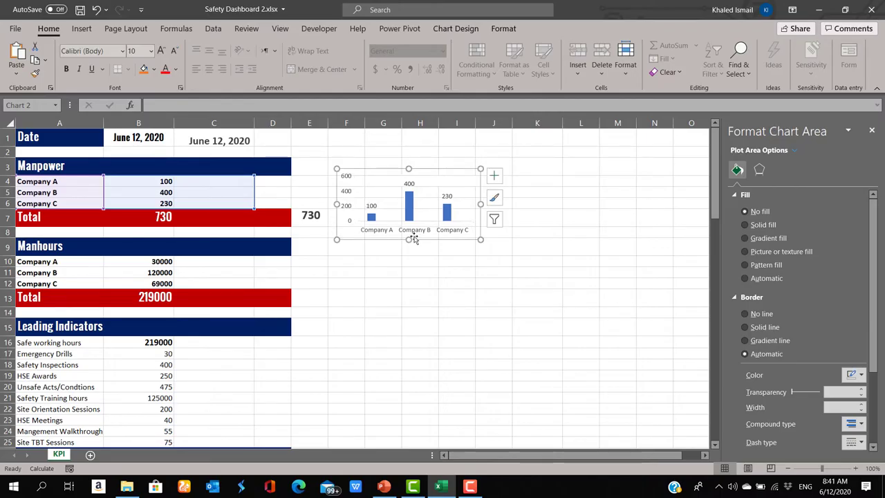
pyautogui.click(587, 253)
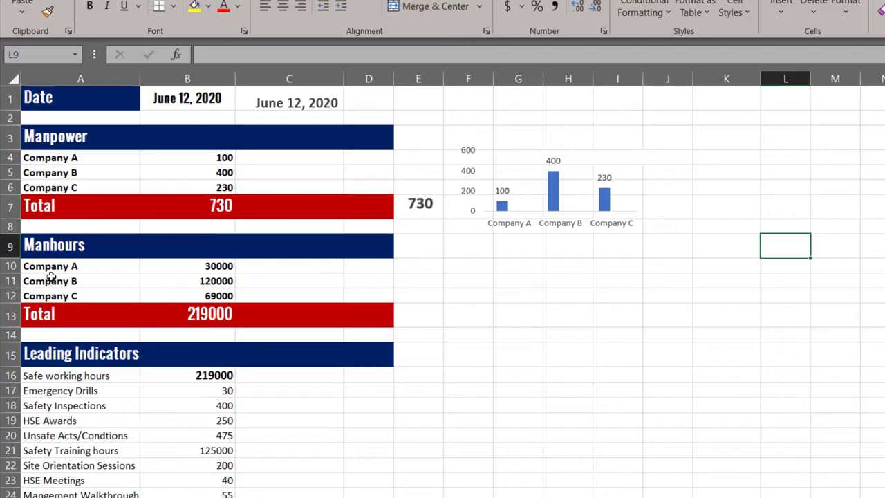
# Step: Insert a clustered bar chart of the Manhours rows A10:B12
pyautogui.moveTo(35, 266); pyautogui.dragTo(239, 297)
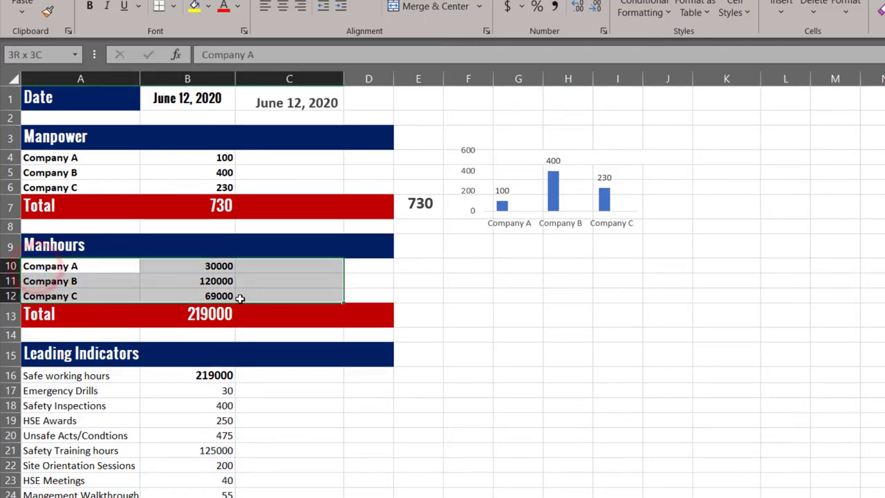
pyautogui.click(564, 226)
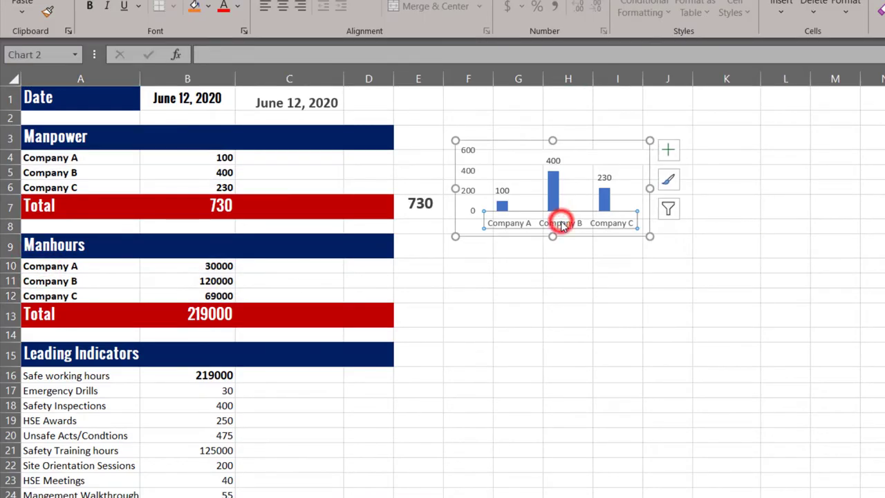
pyautogui.click(207, 265)
pyautogui.moveTo(26, 266); pyautogui.dragTo(235, 295)
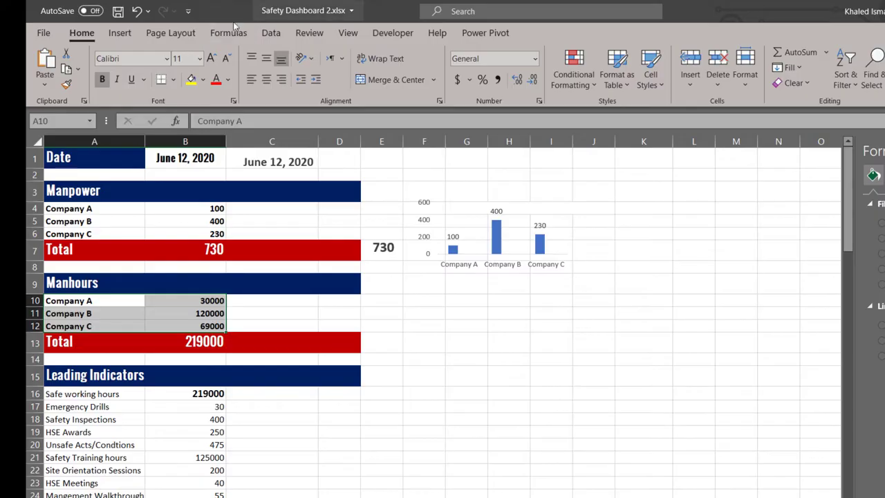
pyautogui.click(131, 32)
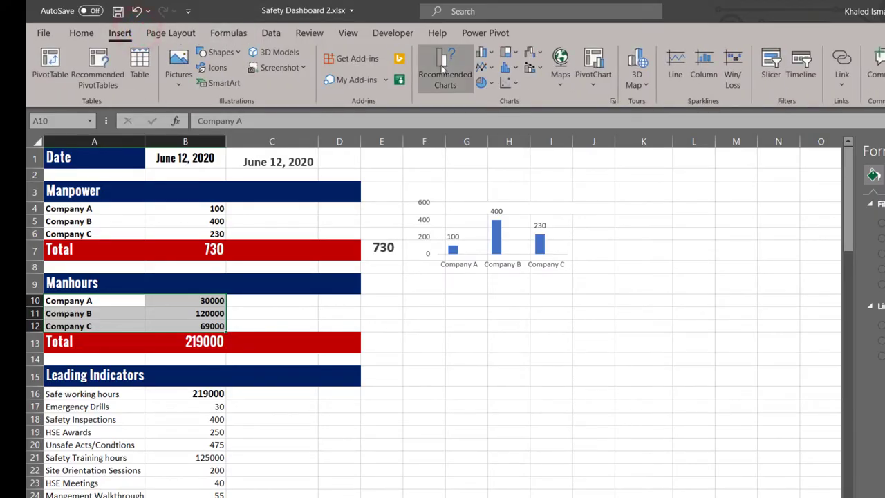
pyautogui.click(483, 55)
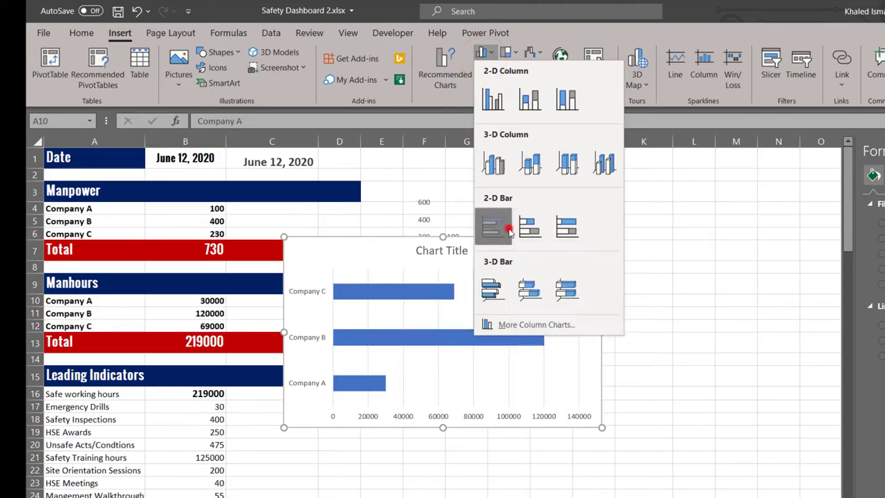
pyautogui.click(493, 226)
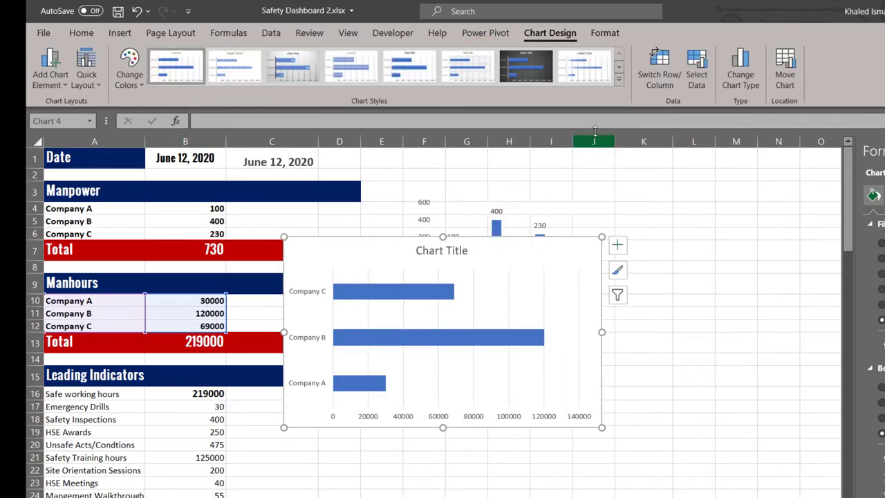
# Step: Delete the bar chart's title and make the company axis labels bold
pyautogui.moveTo(514, 237); pyautogui.dragTo(638, 257)
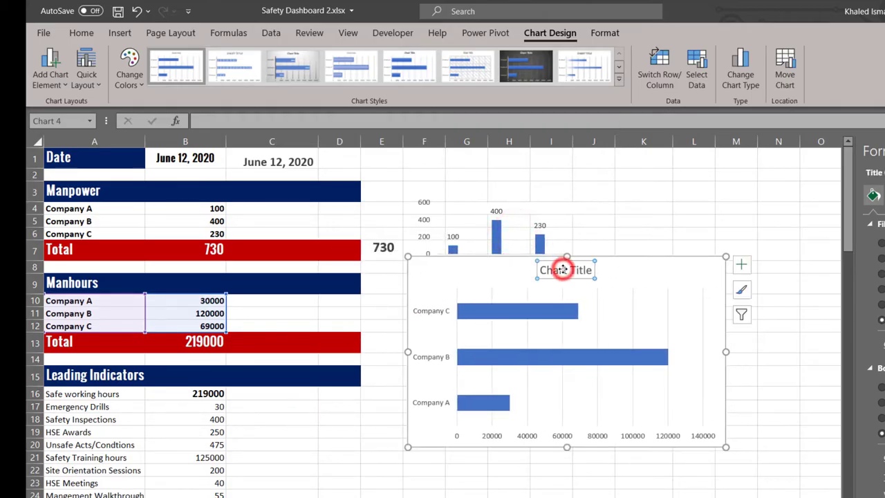
pyautogui.press('Delete')
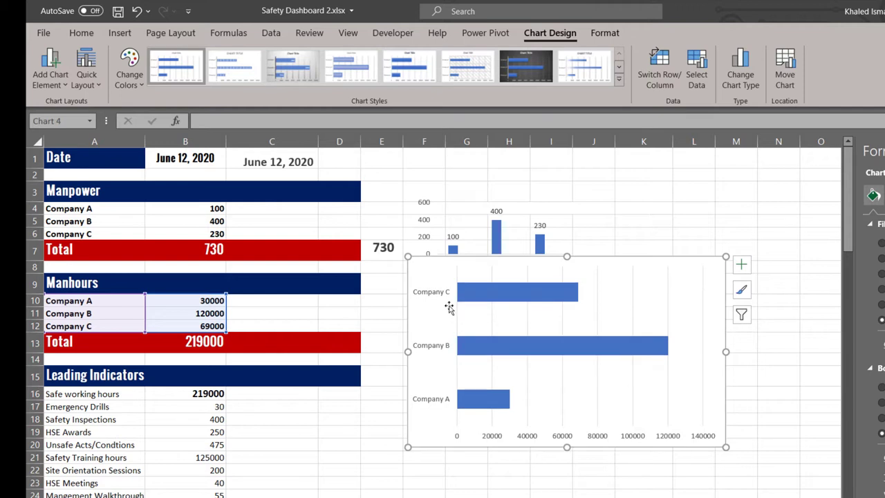
pyautogui.click(438, 298)
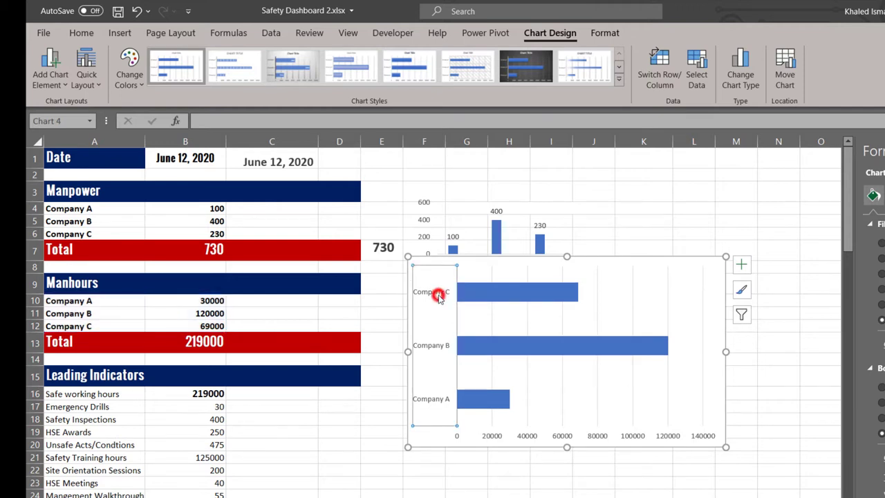
pyautogui.click(76, 36)
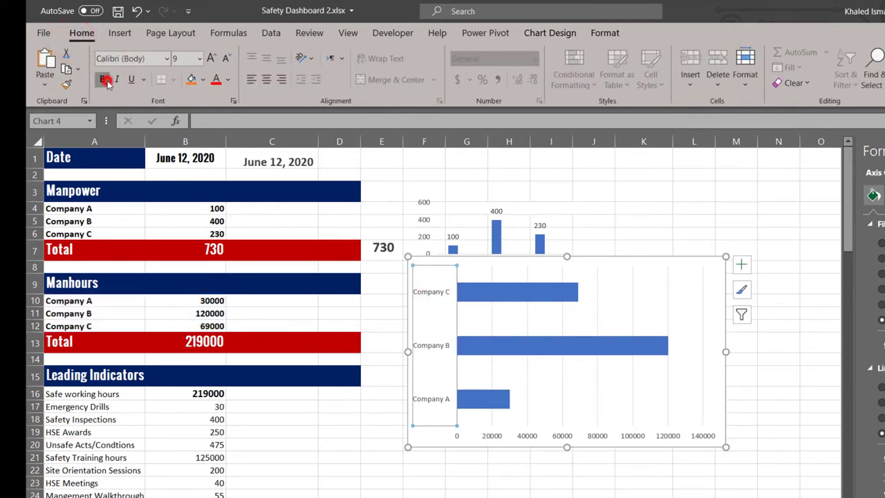
pyautogui.click(105, 80)
# Step: Add value labels to the Manhours bars
pyautogui.click(560, 381)
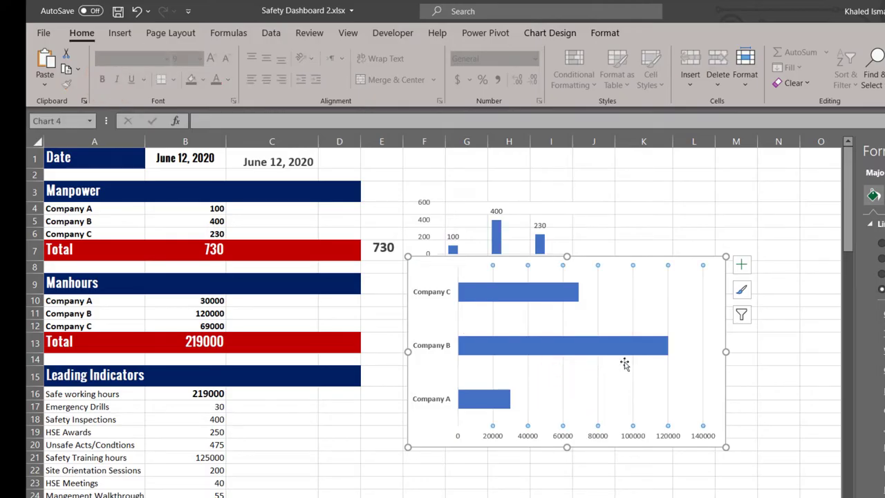
pyautogui.click(617, 386)
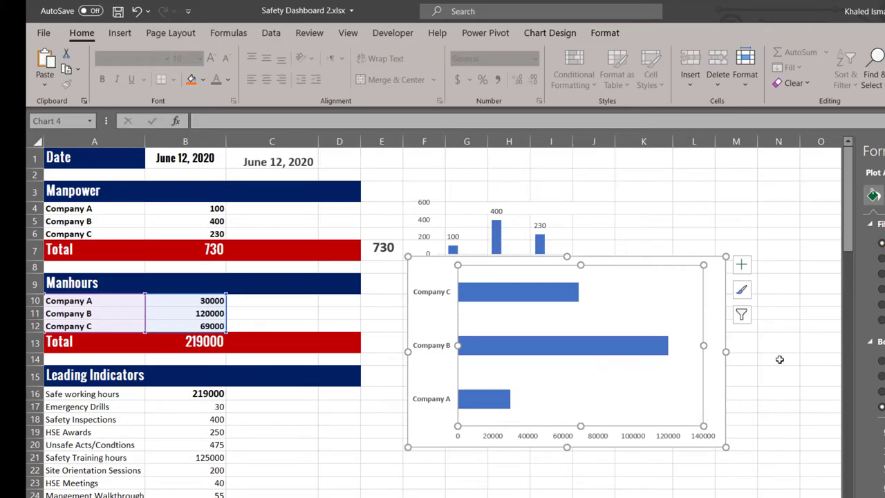
pyautogui.click(713, 438)
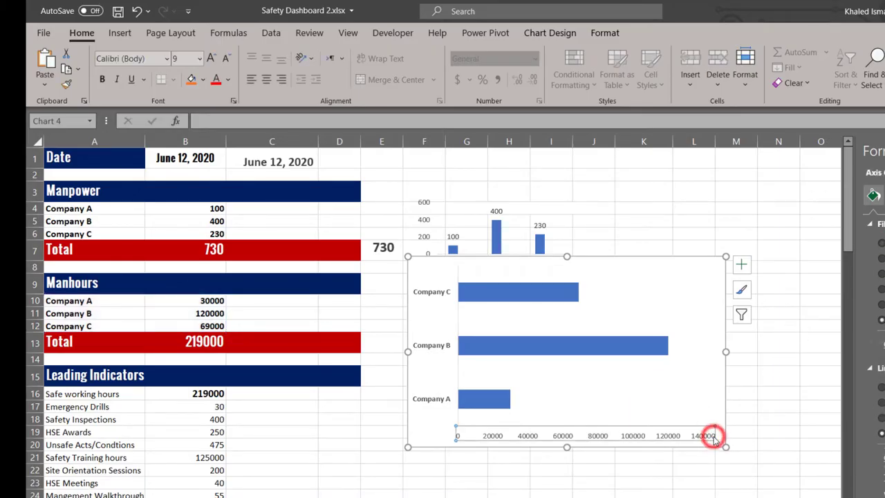
pyautogui.click(663, 349)
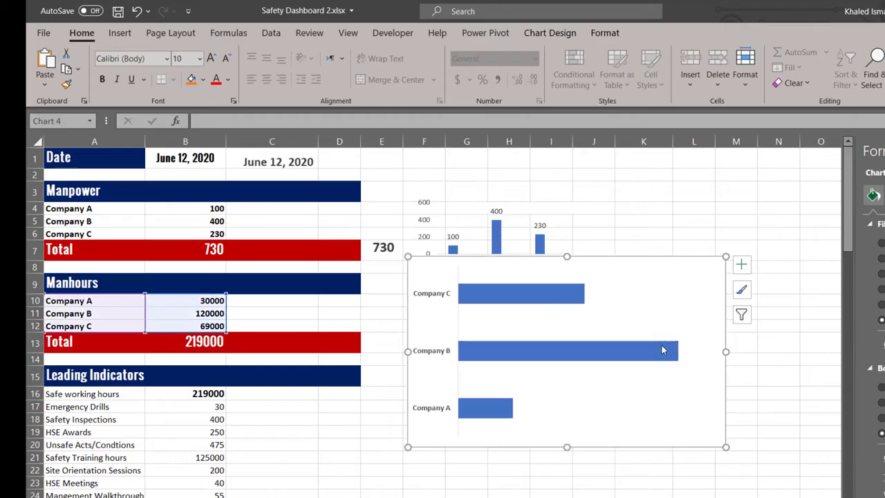
pyautogui.rightClick(660, 351)
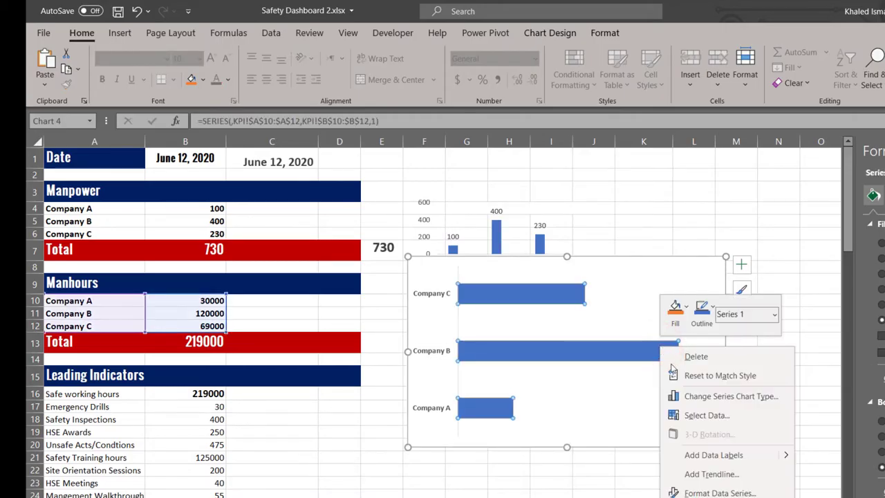
pyautogui.click(729, 455)
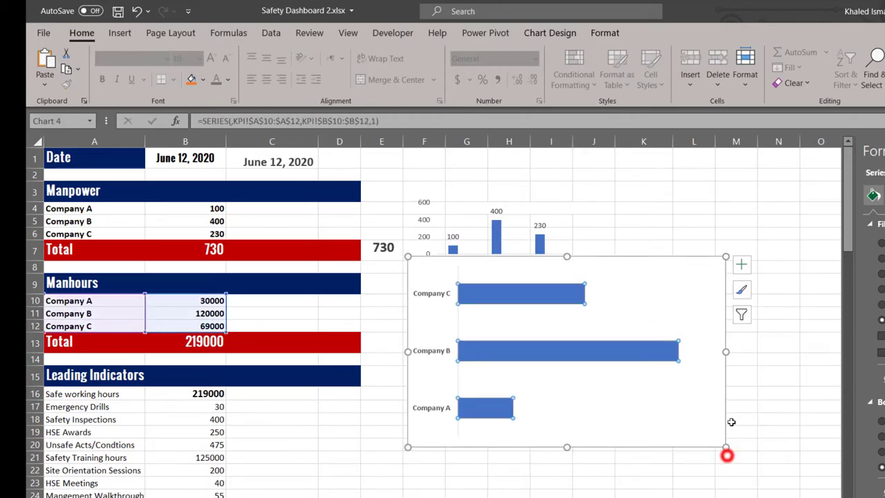
# Step: Remove the plot and chart area borders and make the chart background transparent
pyautogui.click(693, 283)
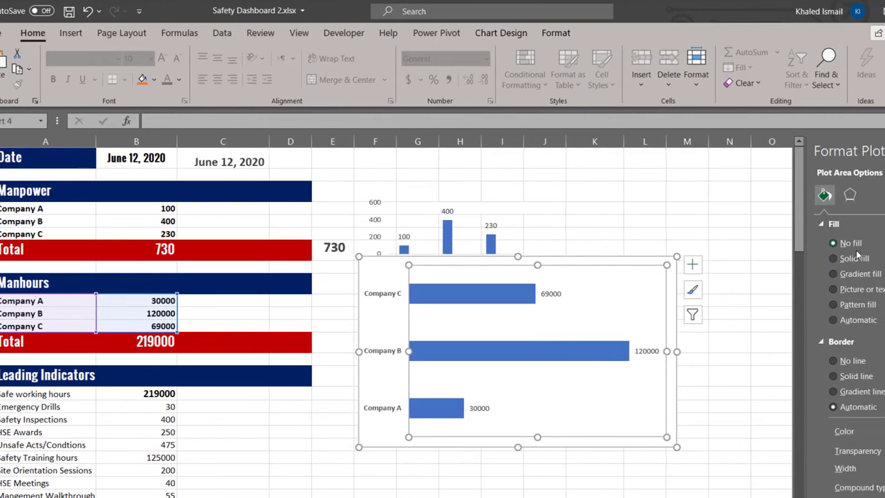
pyautogui.click(787, 361)
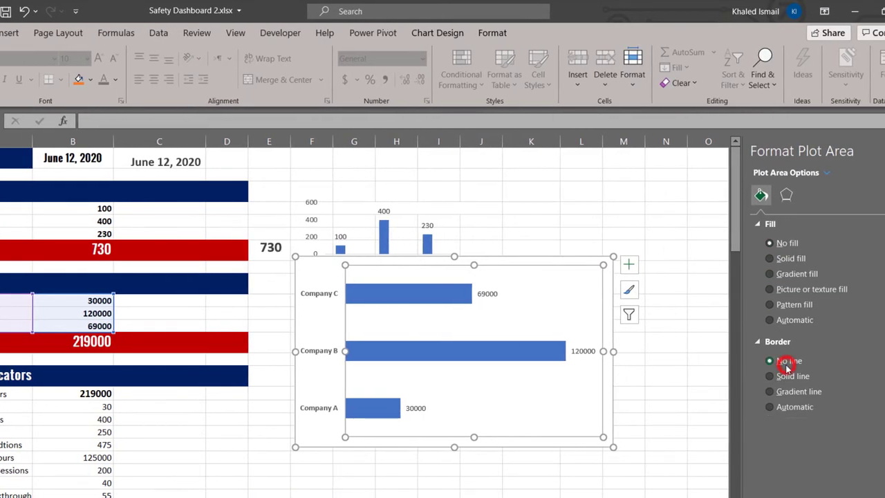
pyautogui.click(609, 296)
pyautogui.click(786, 242)
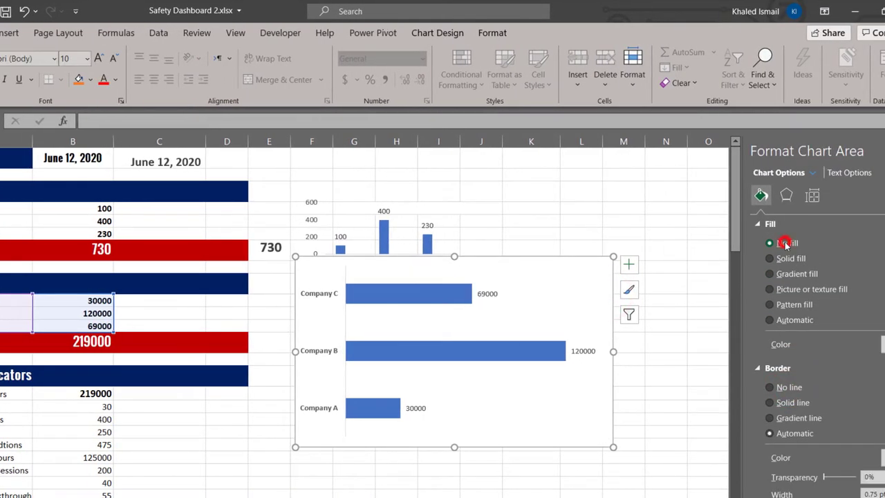
pyautogui.click(781, 361)
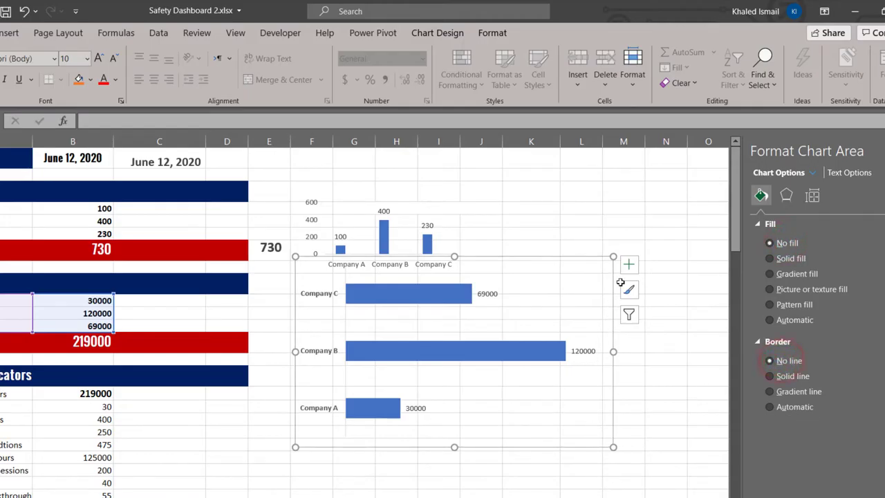
# Step: Reduce the bar chart's height and position it just below the column chart
pyautogui.moveTo(616, 255); pyautogui.dragTo(614, 307)
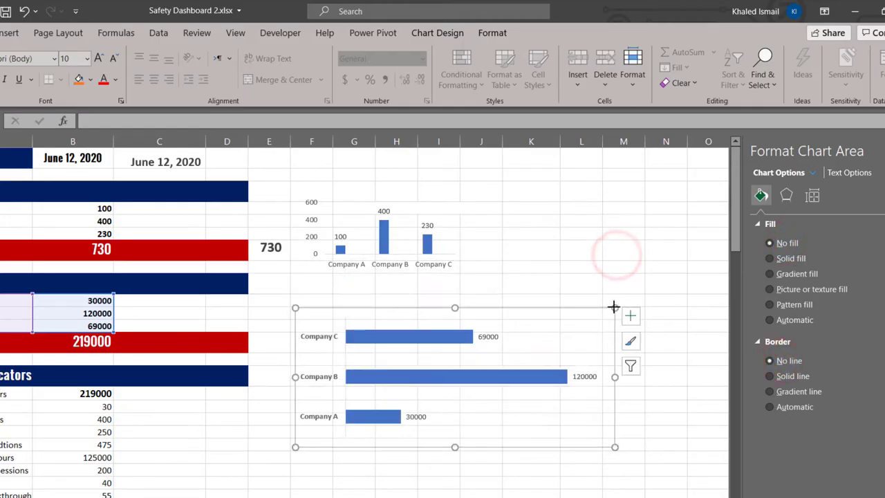
pyautogui.moveTo(522, 311); pyautogui.dragTo(501, 264)
pyautogui.moveTo(595, 401)
pyautogui.mouseDown()
pyautogui.moveTo(593, 380)
pyautogui.moveTo(606, 389)
pyautogui.mouseUp()
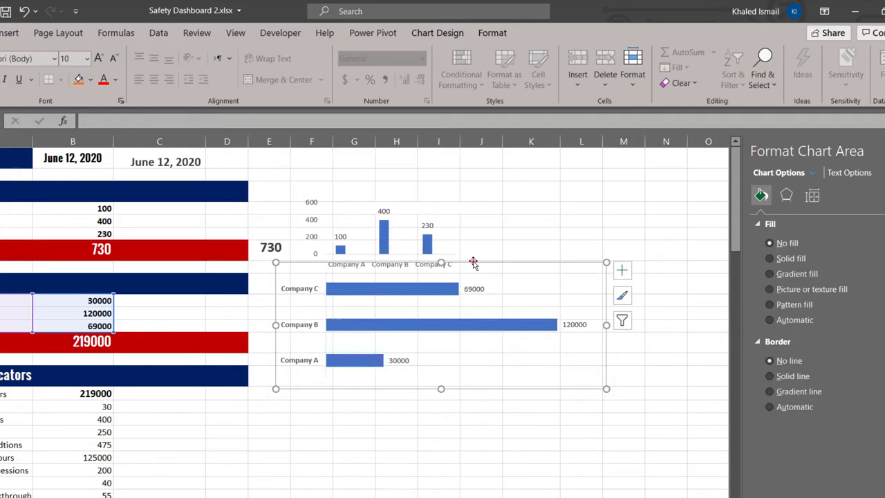
pyautogui.moveTo(474, 263); pyautogui.dragTo(551, 261)
# Step: Copy the small 730 chart and place the copy beside the 219000 total
pyautogui.click(283, 247)
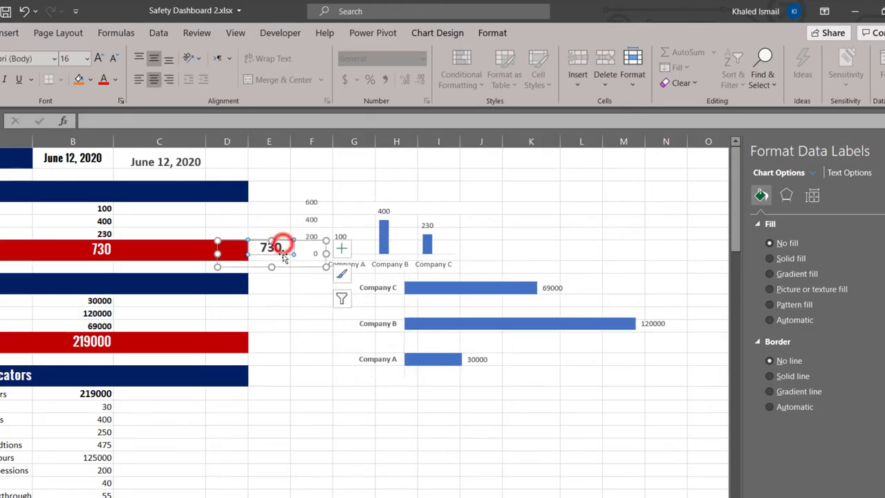
pyautogui.click(294, 264)
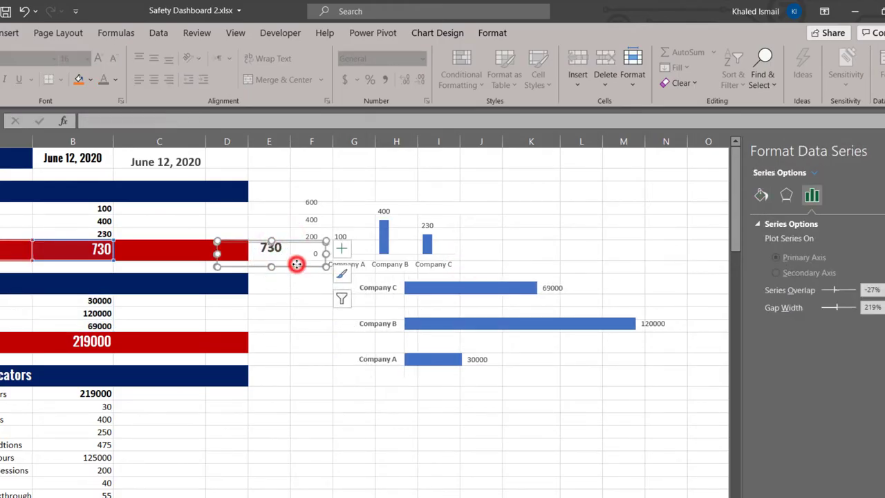
pyautogui.click(296, 262)
pyautogui.moveTo(295, 263); pyautogui.dragTo(294, 362)
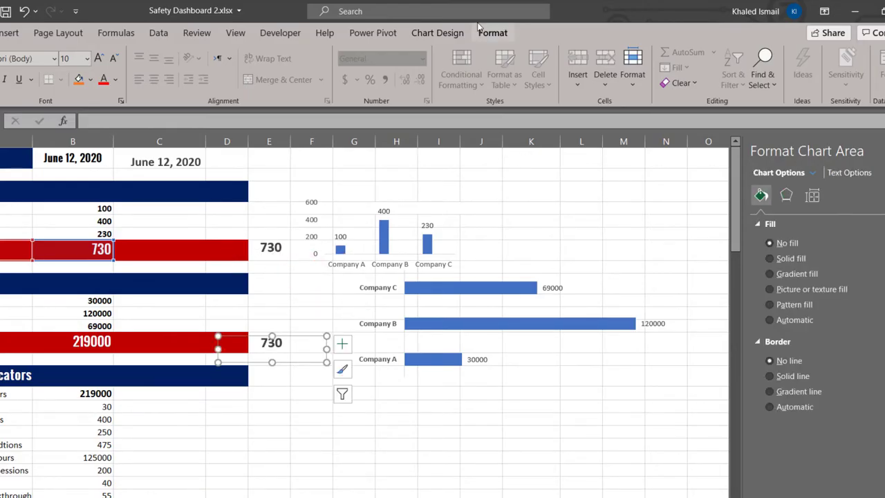
# Step: Point the copied chart's data at the Manhours Total row A13:B13 and resize it slightly
pyautogui.click(437, 32)
pyautogui.click(585, 81)
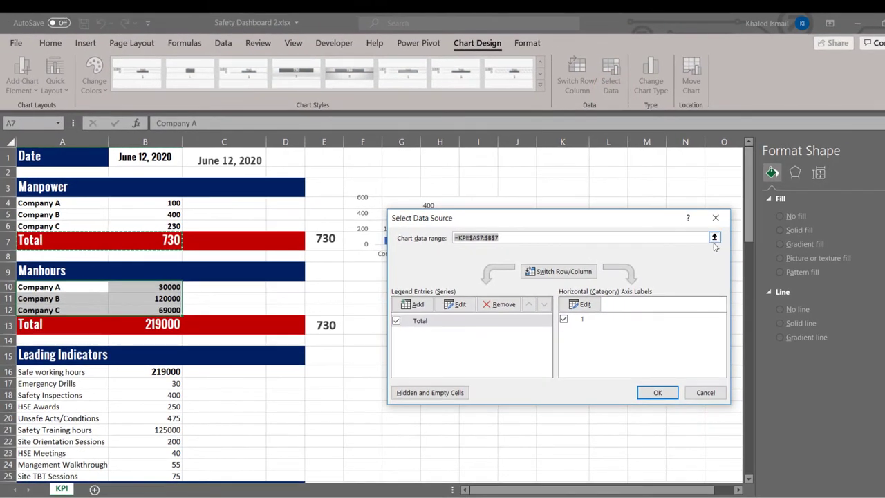
pyautogui.click(714, 237)
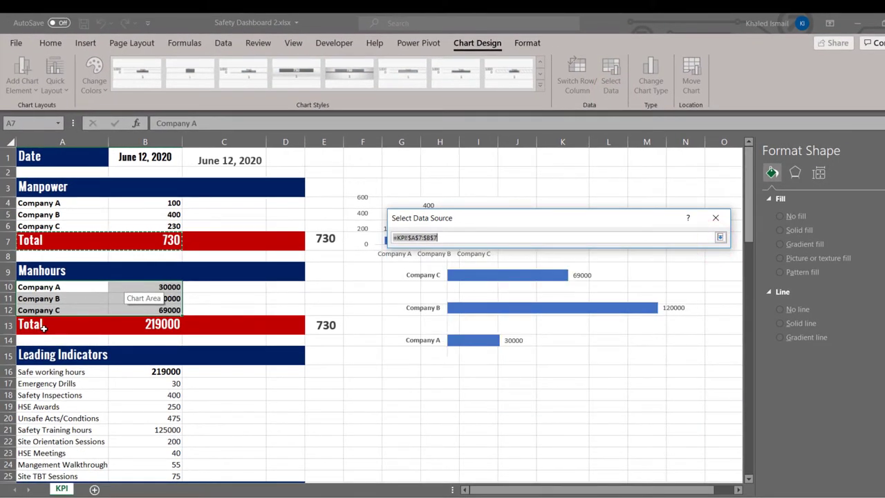
pyautogui.moveTo(42, 328); pyautogui.dragTo(147, 324)
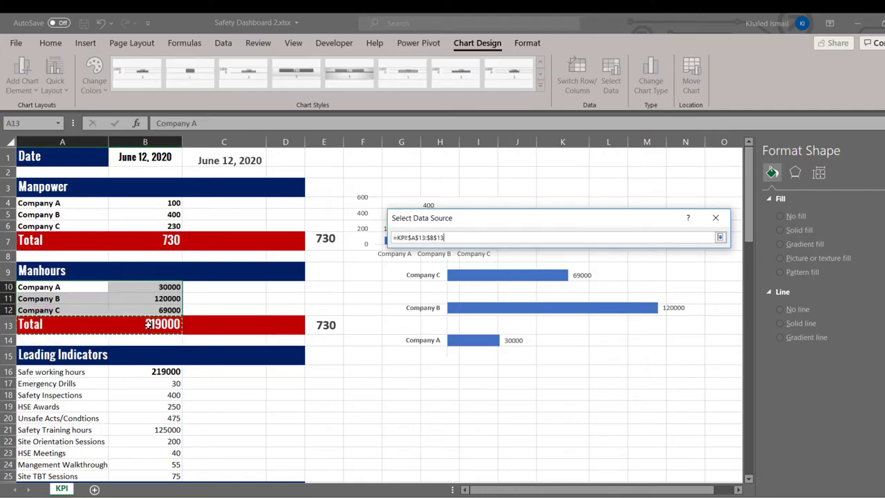
pyautogui.press('Return')
pyautogui.click(644, 393)
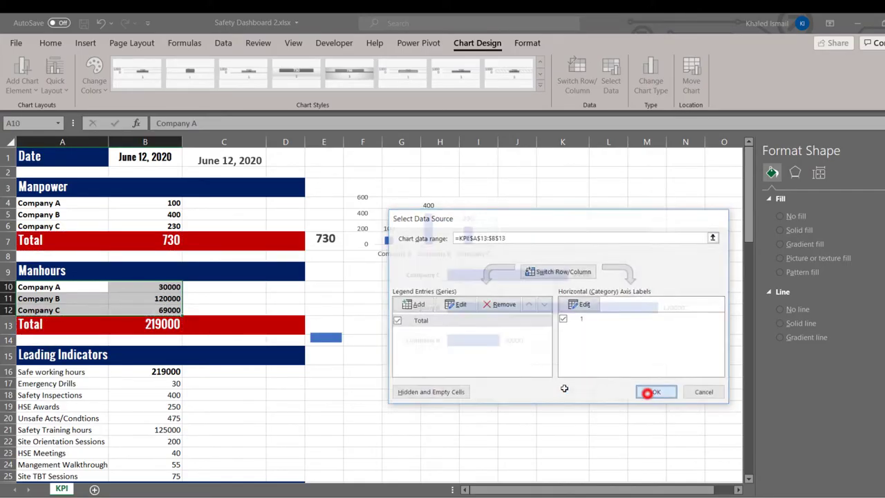
pyautogui.moveTo(376, 343); pyautogui.dragTo(380, 365)
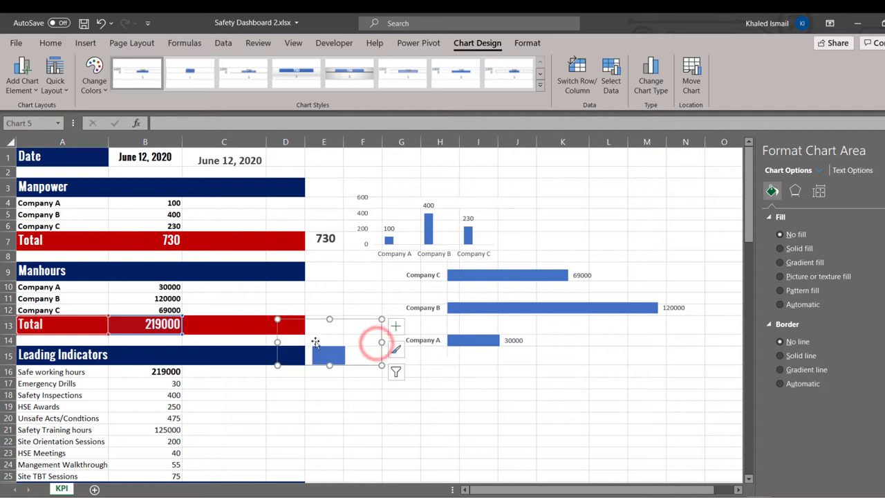
# Step: Give the Total bar no fill and add a value label to it
pyautogui.click(321, 355)
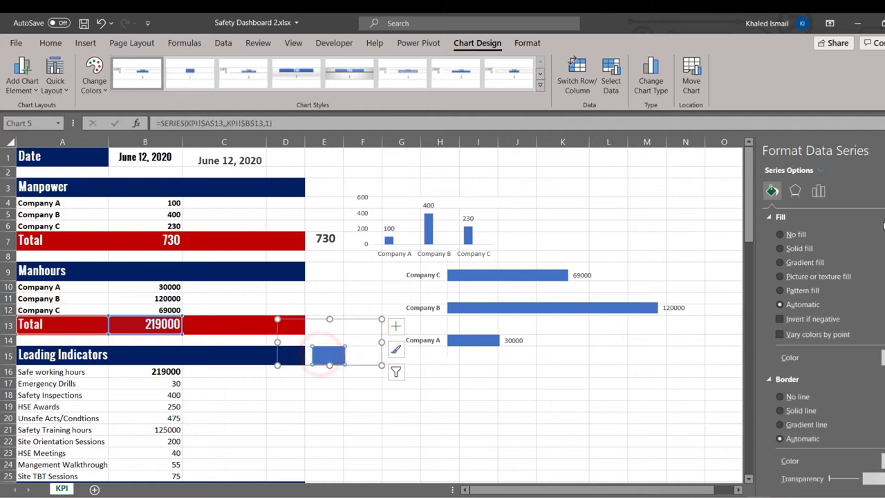
pyautogui.click(807, 233)
pyautogui.rightClick(322, 358)
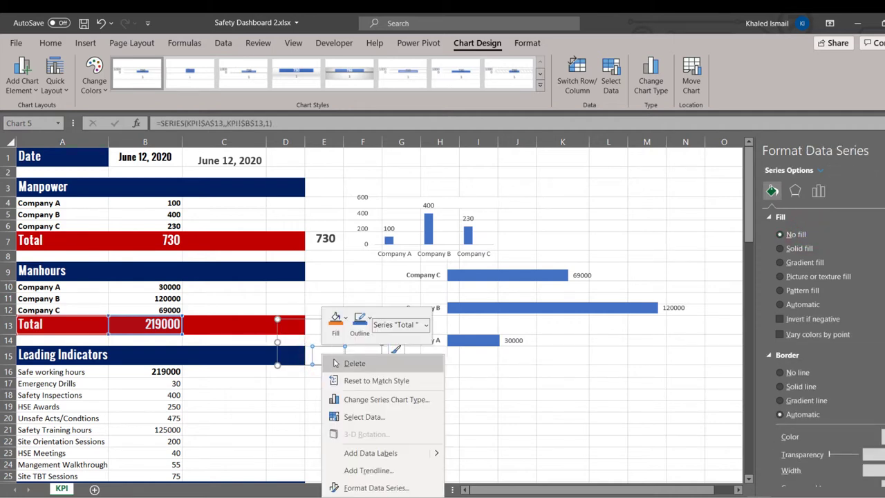
pyautogui.click(367, 453)
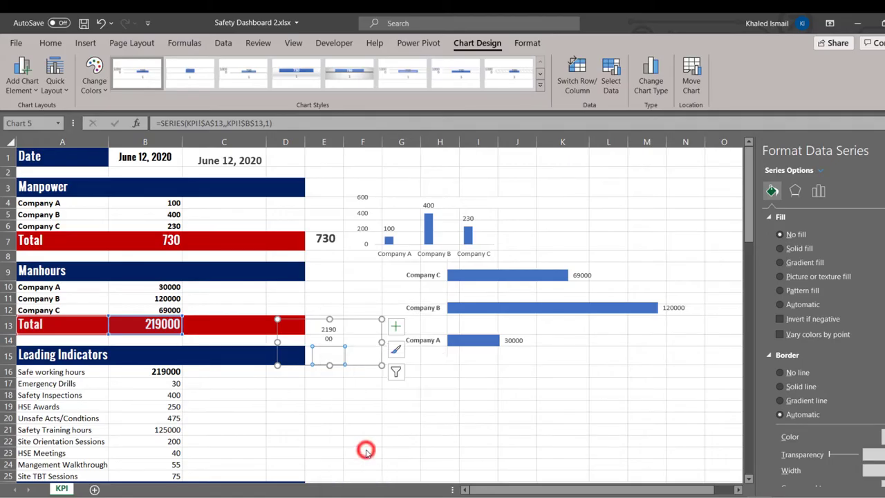
# Step: Widen the chart and enlarge the 219000 label box so it sits centred, moving it up a row
pyautogui.moveTo(381, 341); pyautogui.dragTo(408, 342)
pyautogui.click(359, 331)
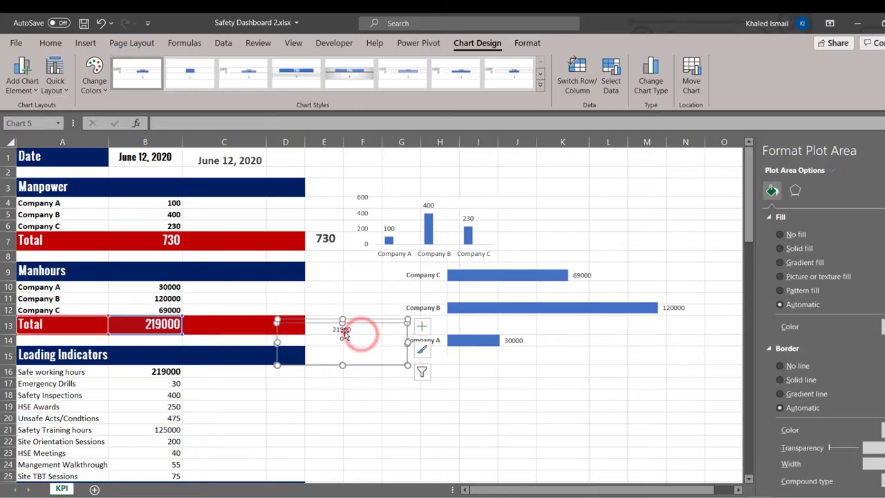
pyautogui.click(344, 332)
pyautogui.click(351, 340)
pyautogui.moveTo(353, 344); pyautogui.dragTo(394, 343)
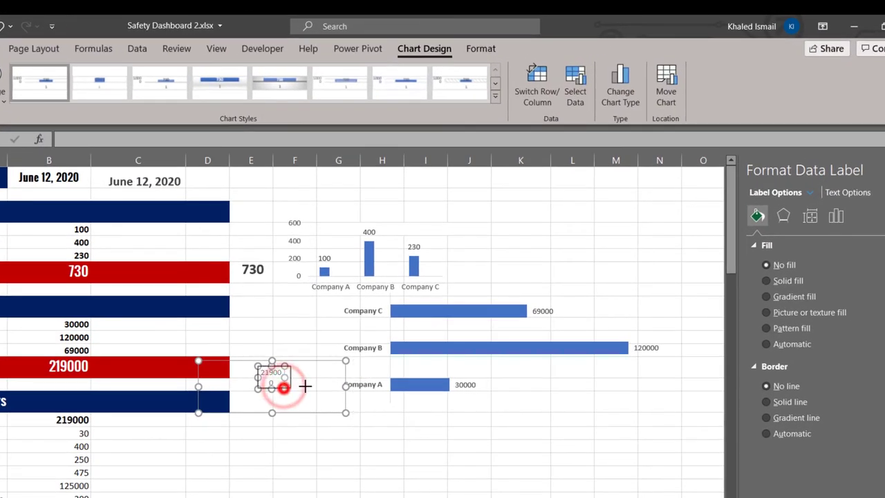
pyautogui.moveTo(330, 387); pyautogui.dragTo(344, 410)
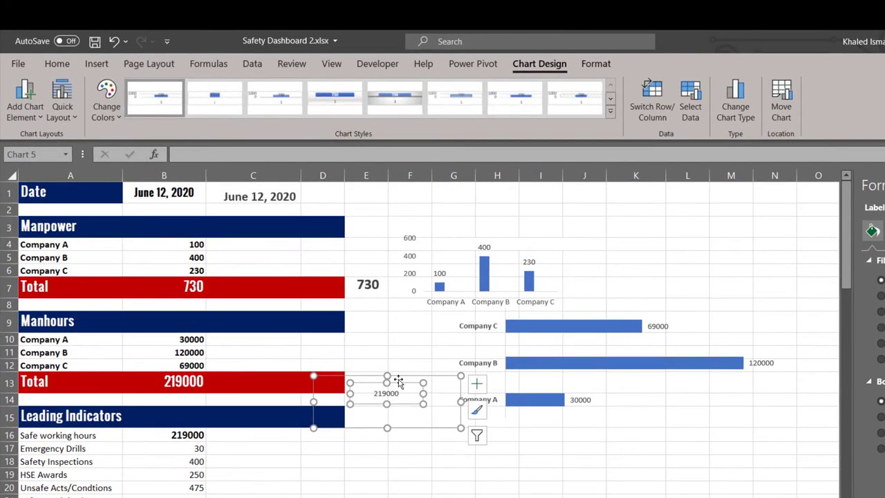
pyautogui.moveTo(398, 377); pyautogui.dragTo(398, 362)
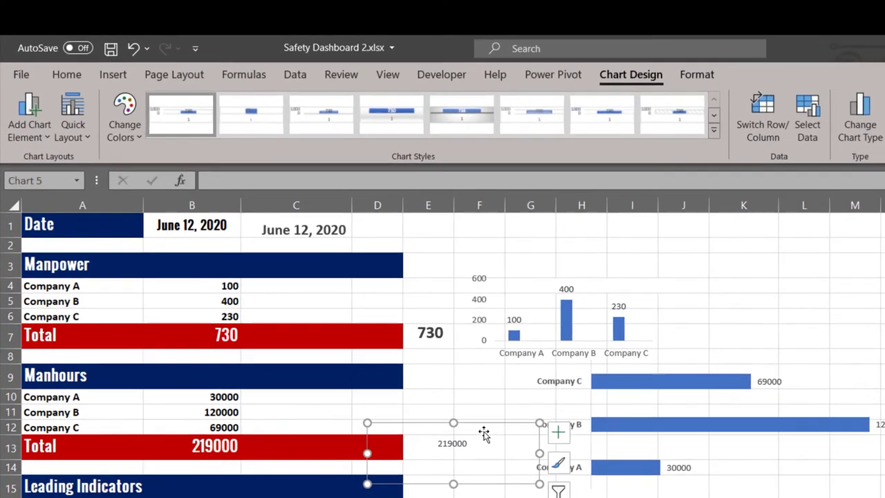
# Step: Raise the 219000 label's font size to 16
pyautogui.click(82, 72)
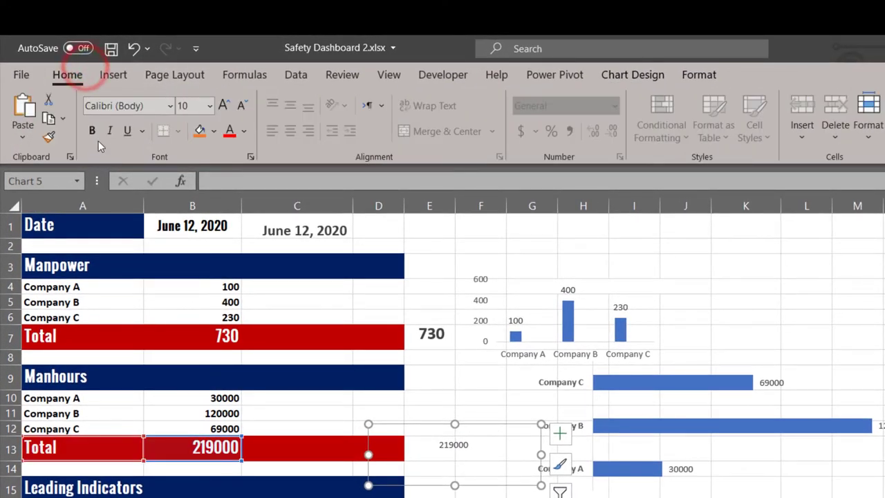
pyautogui.click(223, 105)
pyautogui.click(223, 105)
pyautogui.click(222, 105)
pyautogui.click(223, 105)
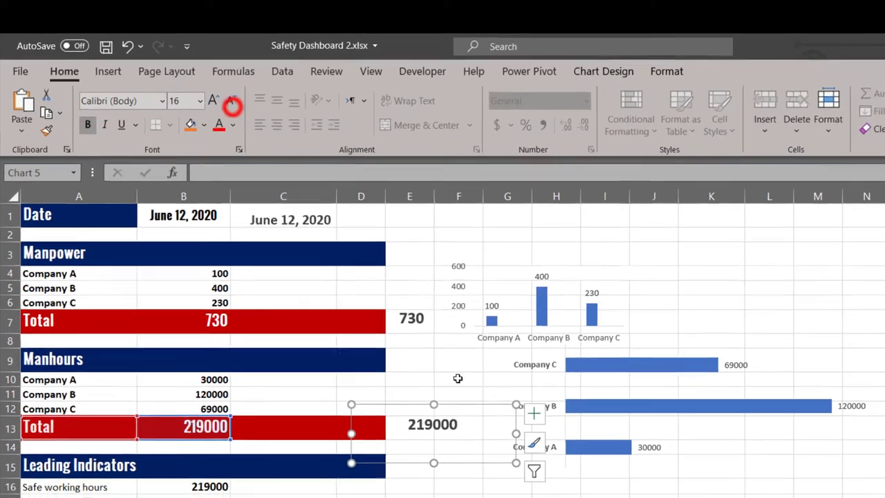
pyautogui.click(587, 497)
pyautogui.click(465, 432)
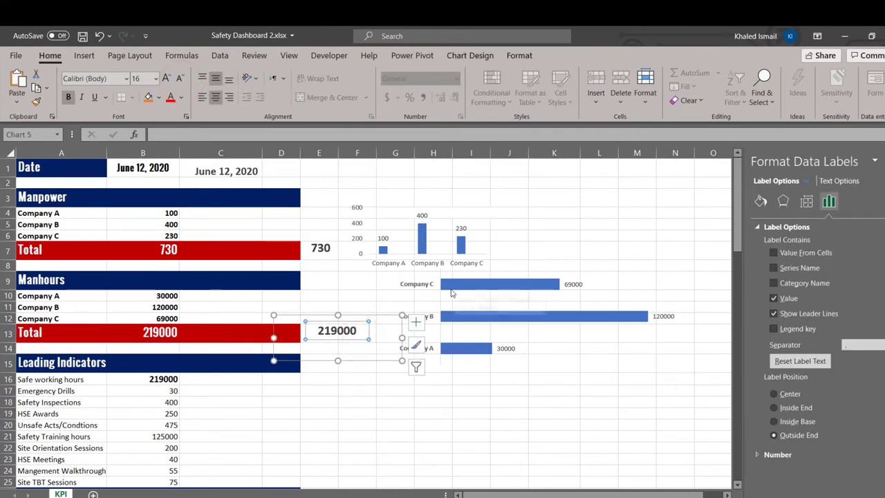
pyautogui.scroll(-1, 453, 297)
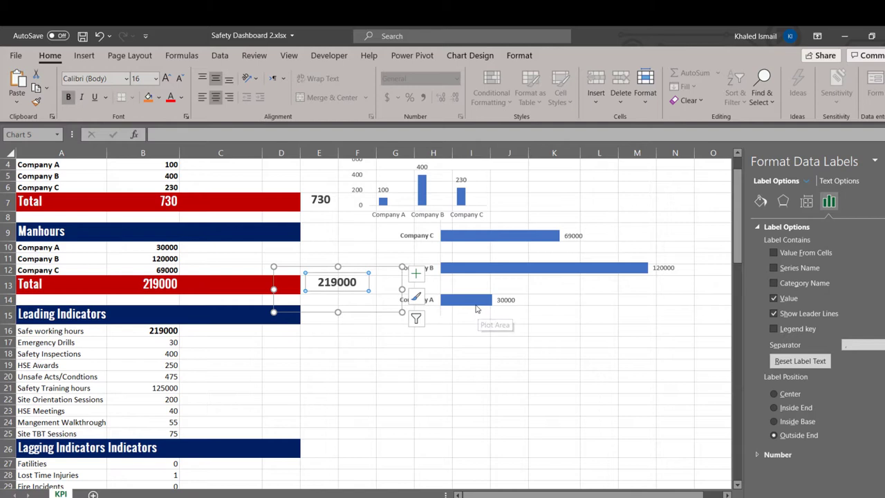
pyautogui.click(475, 300)
pyautogui.click(472, 324)
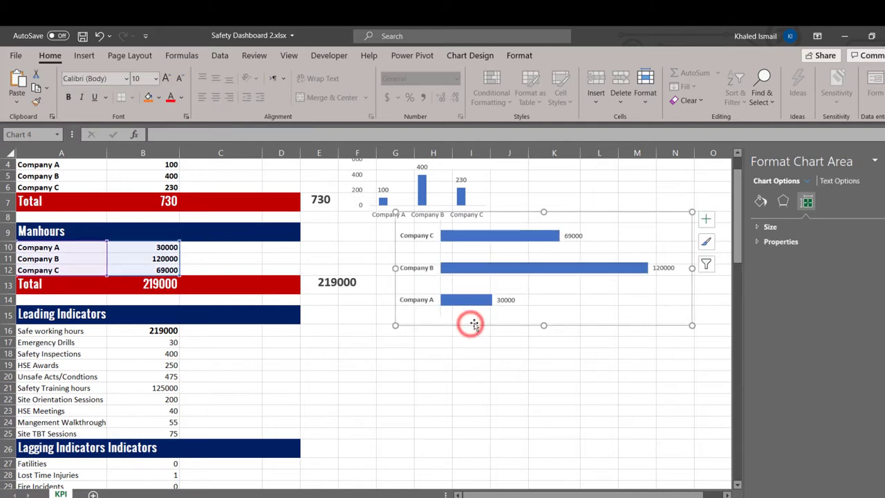
# Step: Nudge the Manhours bar chart slightly left and deselect it at cell F18
pyautogui.moveTo(473, 325); pyautogui.dragTo(453, 333)
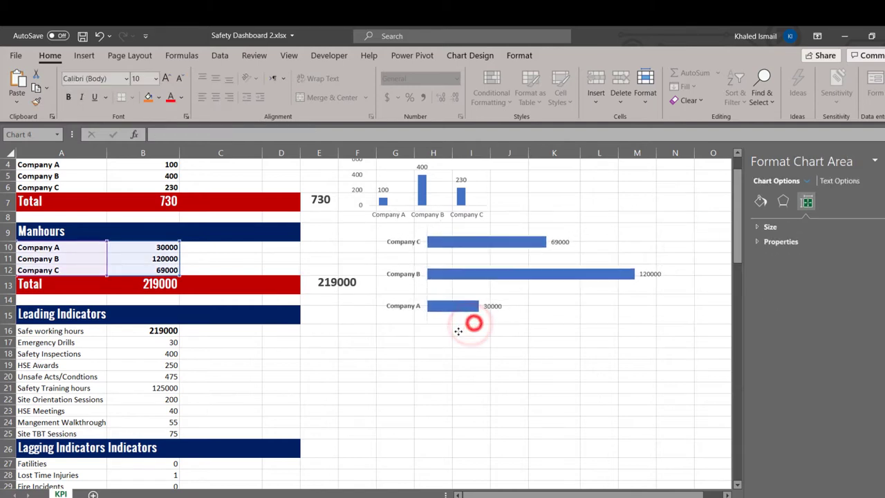
pyautogui.click(369, 349)
pyautogui.scroll(-4, 300, 311)
pyautogui.scroll(3, 301, 312)
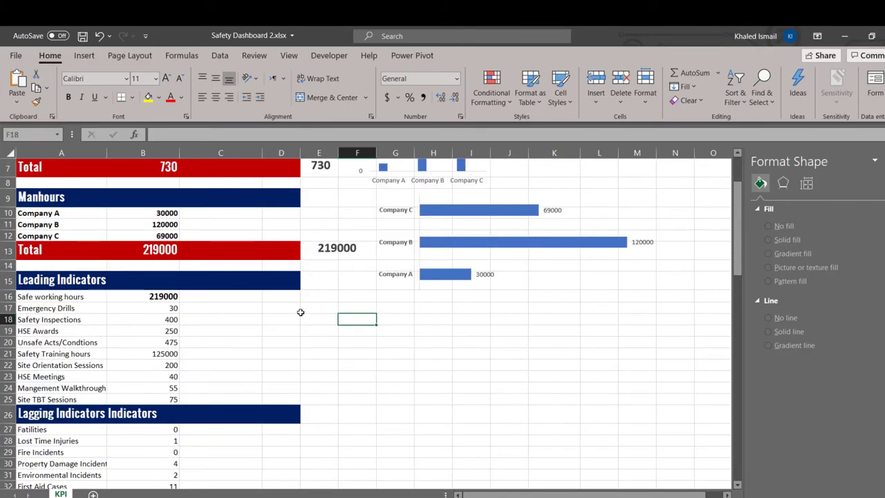
# Step: Scroll down to the Unsafe Acts/Conditions rows: 150 positive, 245 negative, 395 total
pyautogui.scroll(-7, 300, 312)
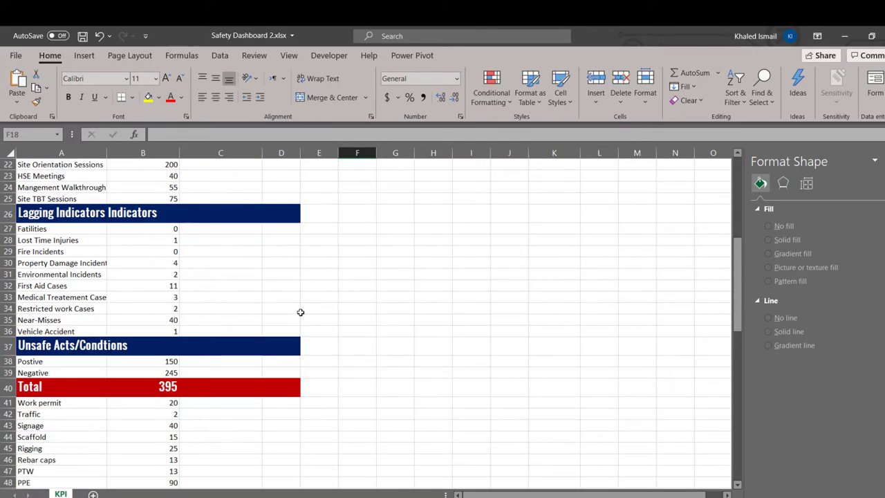
pyautogui.scroll(-1, 301, 312)
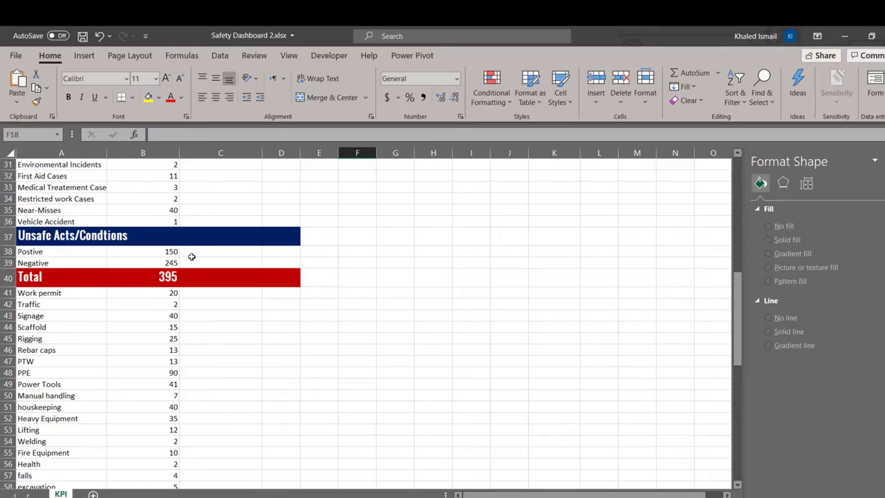
pyautogui.scroll(-3, 182, 263)
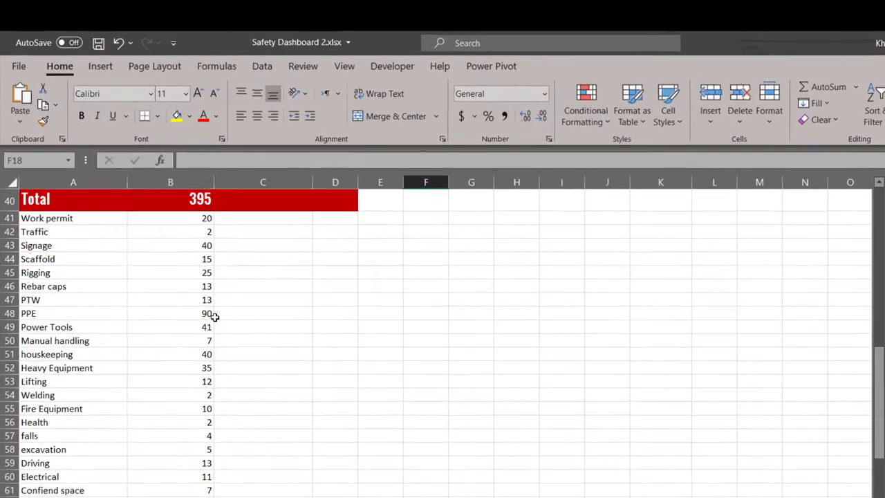
pyautogui.scroll(-3, 177, 269)
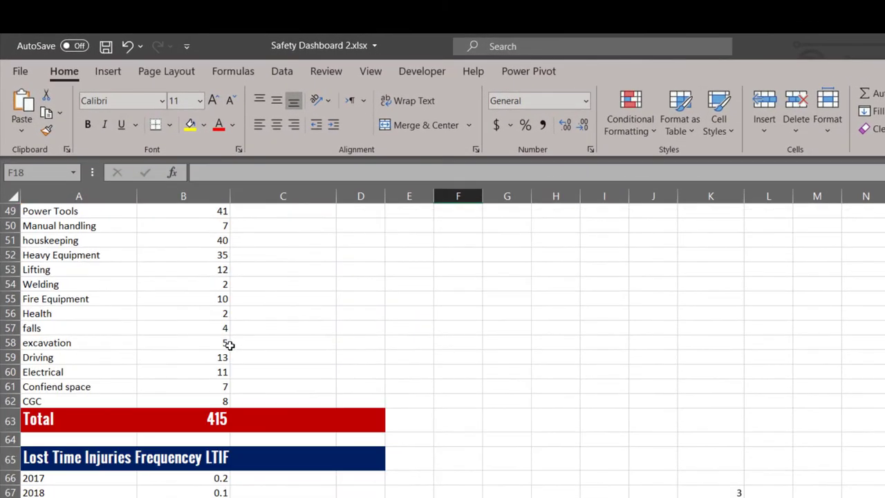
pyautogui.scroll(11, 229, 344)
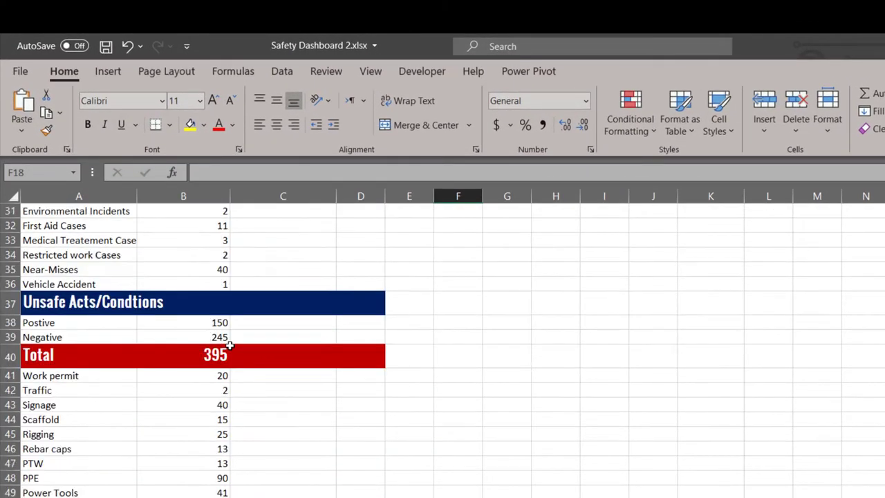
pyautogui.scroll(-1, 231, 345)
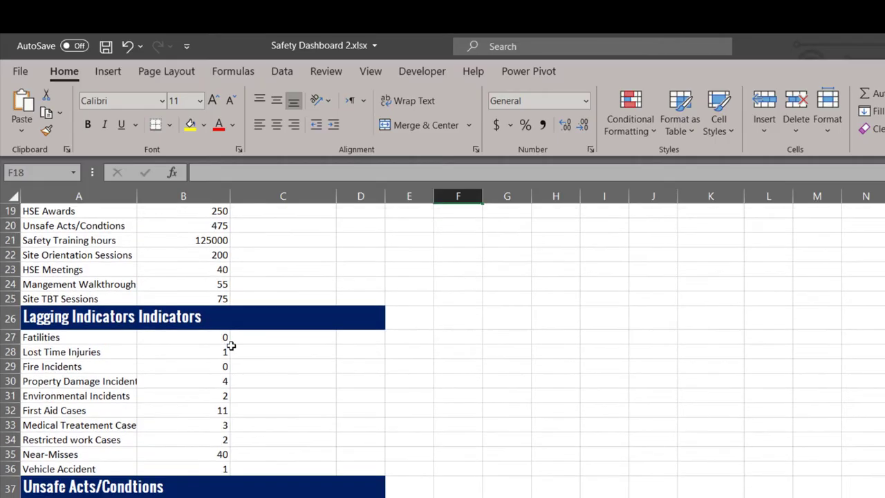
pyautogui.scroll(4, 231, 346)
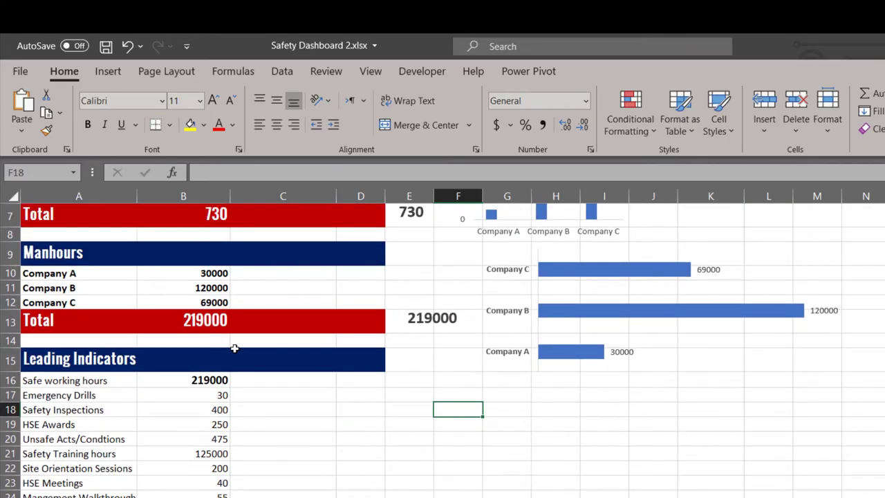
pyautogui.scroll(-1, 235, 348)
pyautogui.scroll(-7, 235, 348)
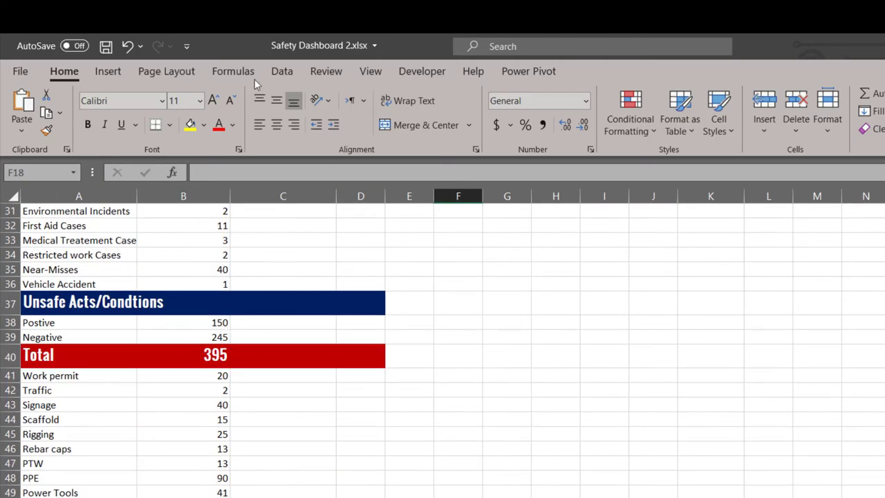
# Step: Insert an empty doughnut chart and move it beside the Unsafe Acts table
pyautogui.click(121, 71)
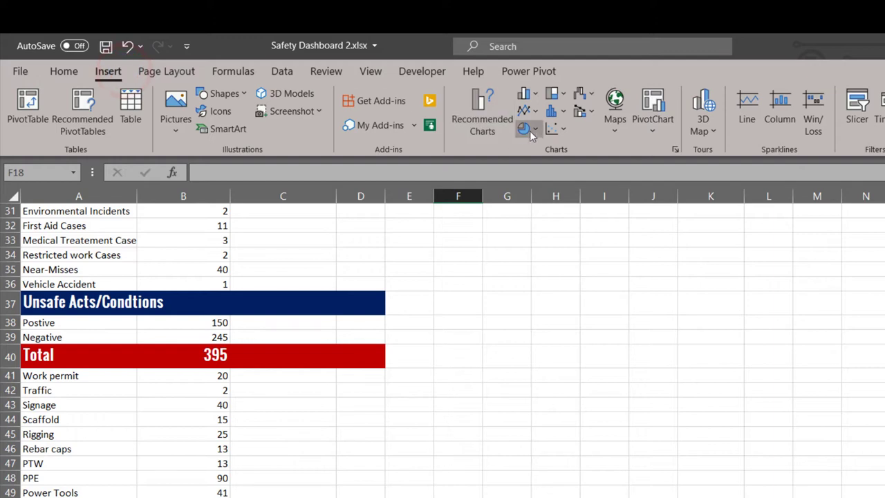
pyautogui.click(536, 130)
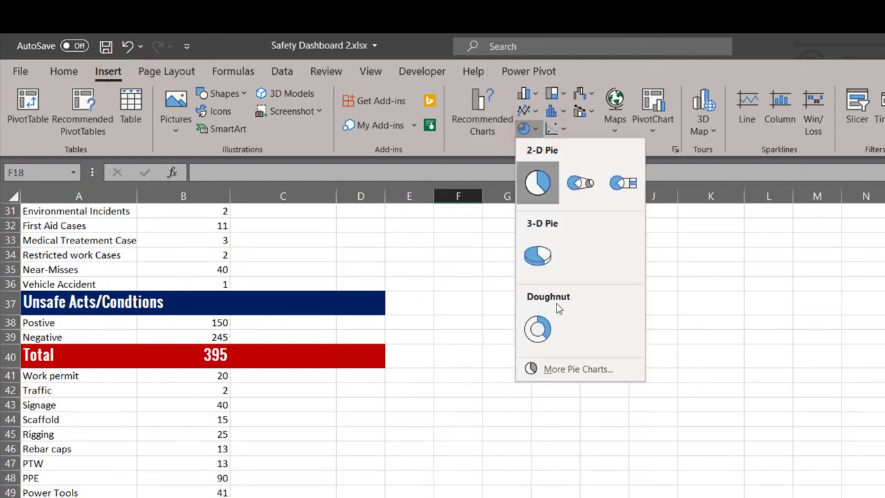
pyautogui.click(553, 325)
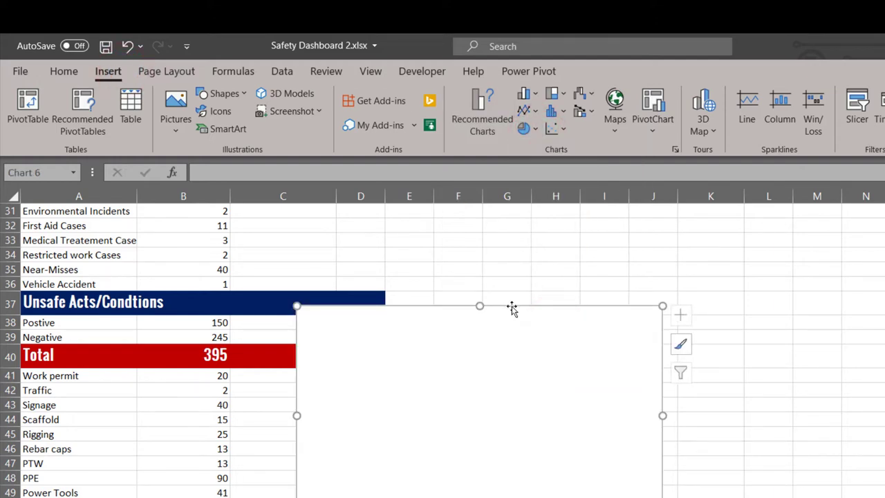
pyautogui.moveTo(511, 305); pyautogui.dragTo(629, 286)
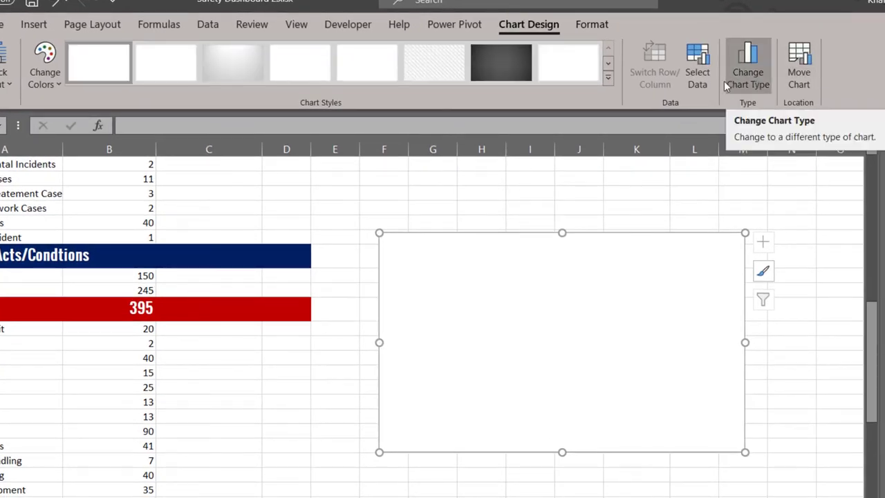
# Step: Set the doughnut chart's data range to the Postive and Negative rows A38:B39
pyautogui.click(695, 82)
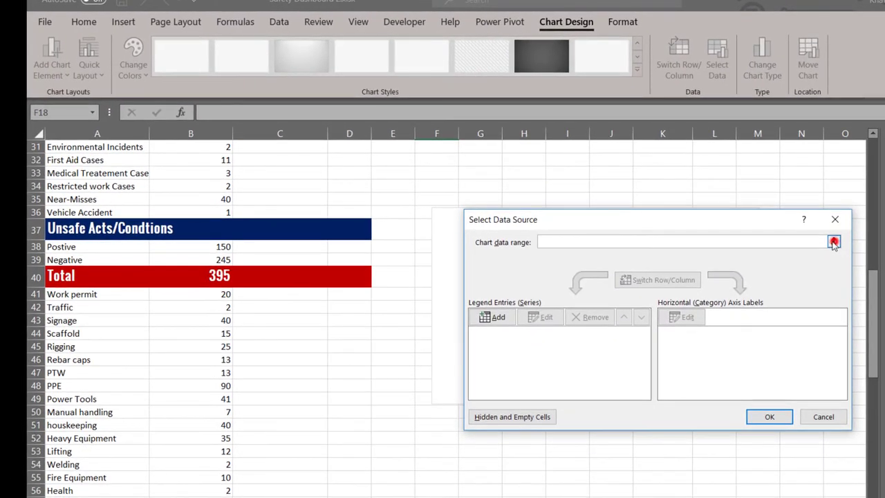
pyautogui.click(834, 242)
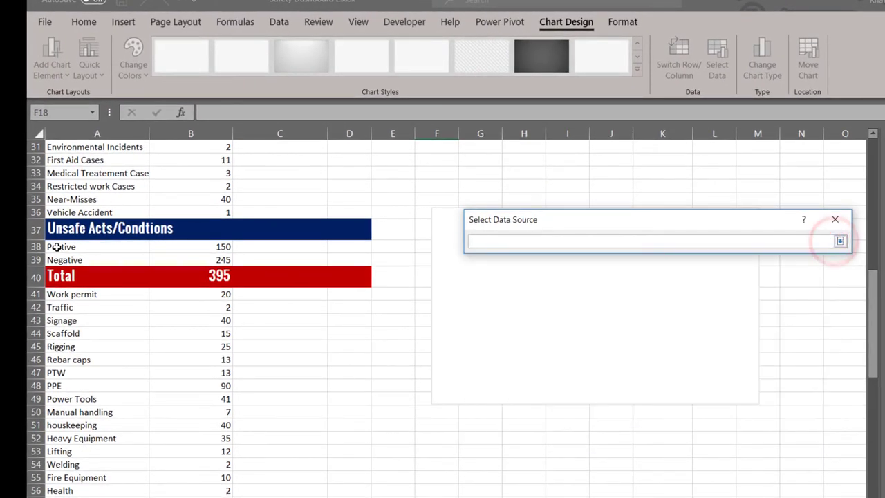
pyautogui.moveTo(59, 247); pyautogui.dragTo(187, 259)
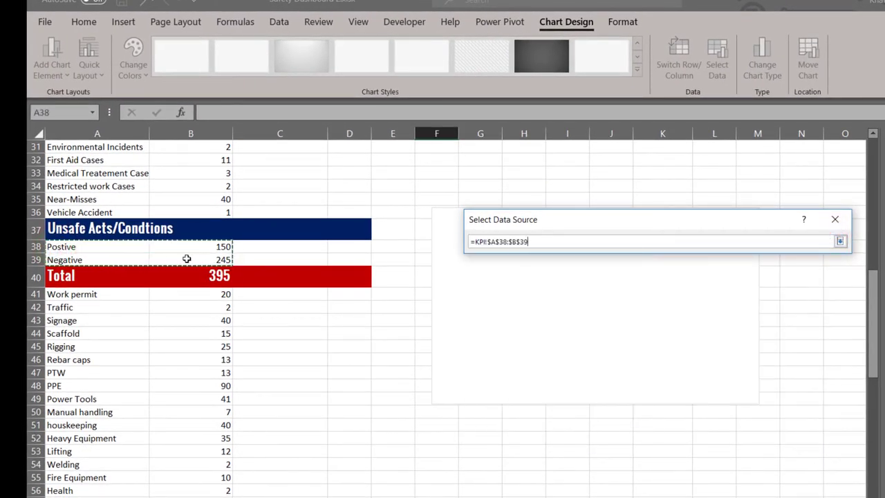
pyautogui.press('Return')
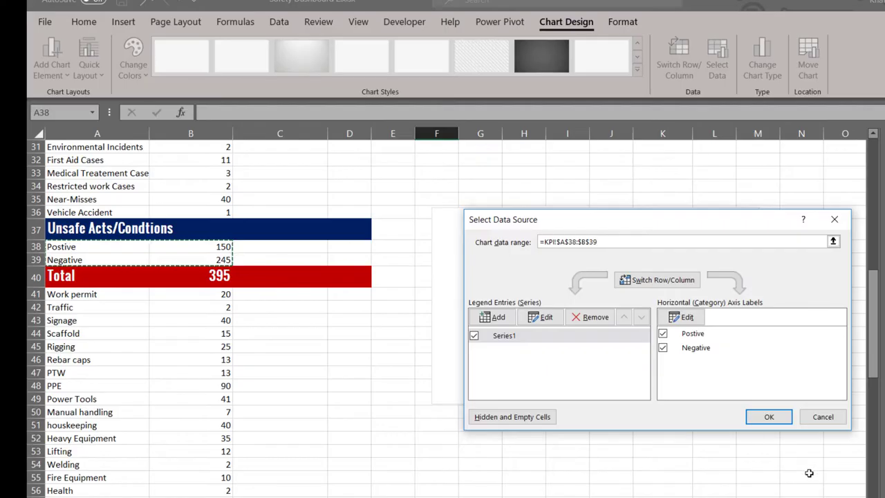
pyautogui.click(768, 415)
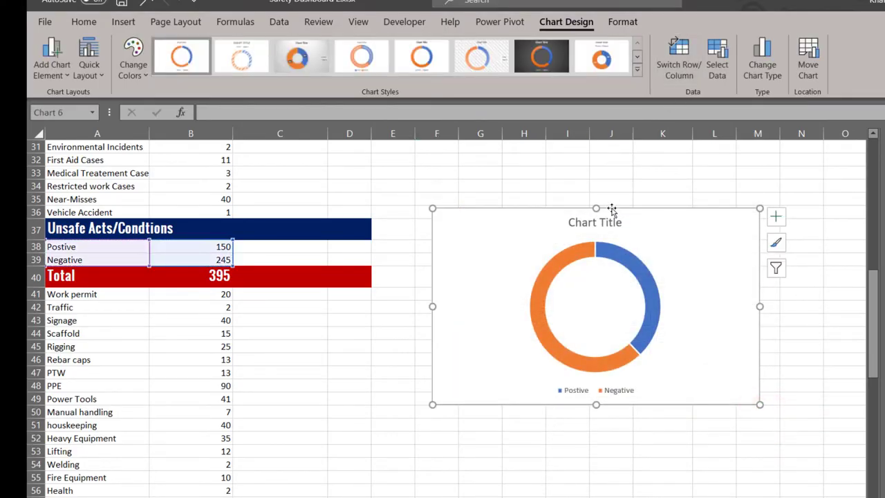
# Step: Duplicate the doughnut chart with Ctrl+D and place the copy below the original
pyautogui.moveTo(612, 207); pyautogui.dragTo(573, 173)
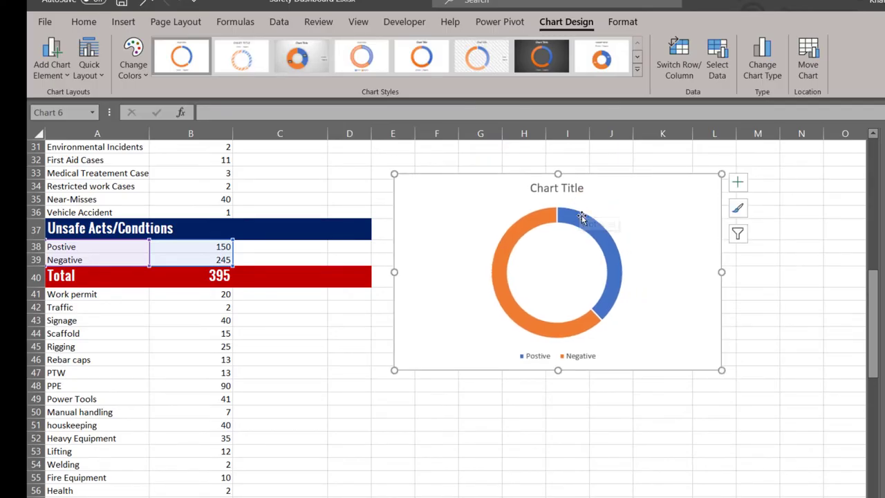
pyautogui.hotkey('ctrl', 'd')
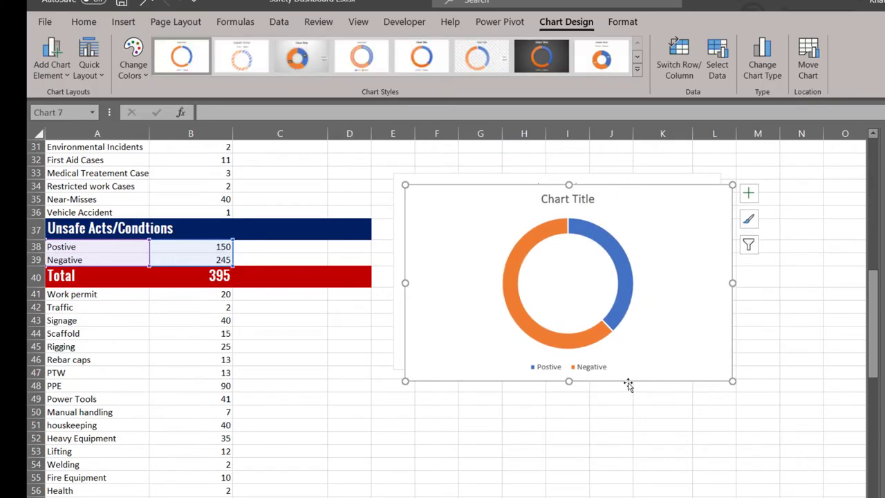
pyautogui.moveTo(628, 385); pyautogui.dragTo(611, 495)
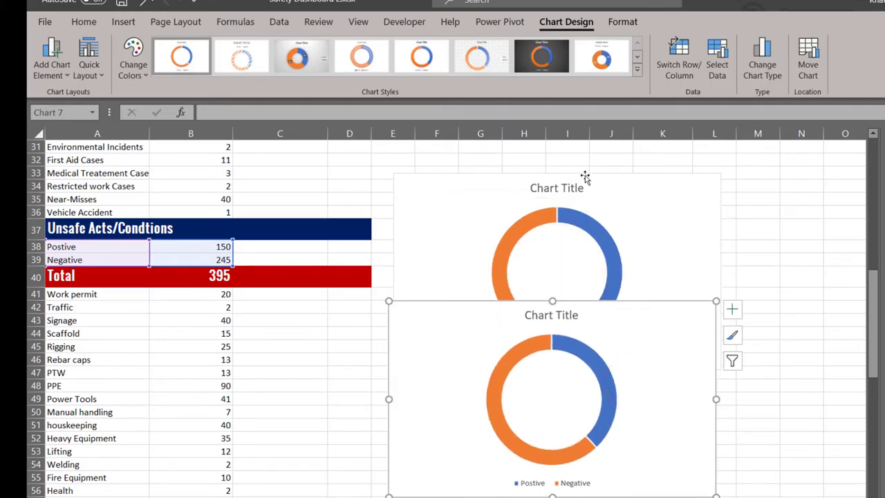
pyautogui.moveTo(585, 178); pyautogui.dragTo(588, 168)
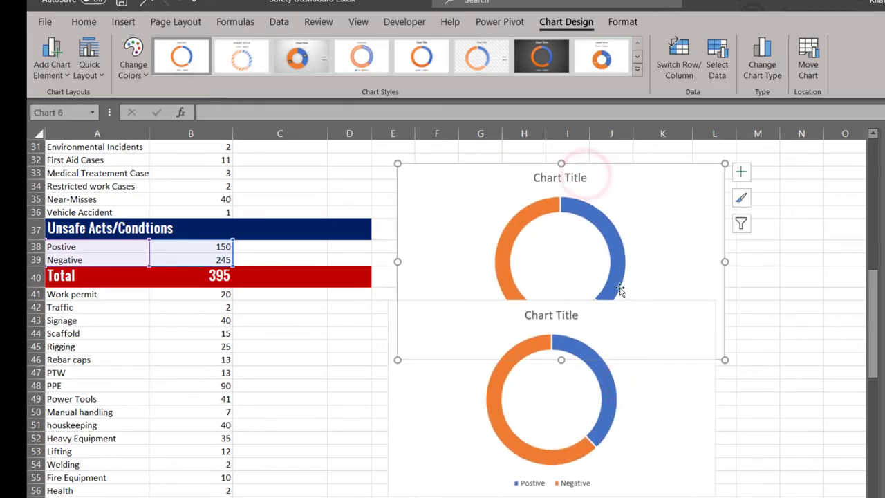
pyautogui.click(714, 436)
pyautogui.moveTo(686, 302); pyautogui.dragTo(677, 368)
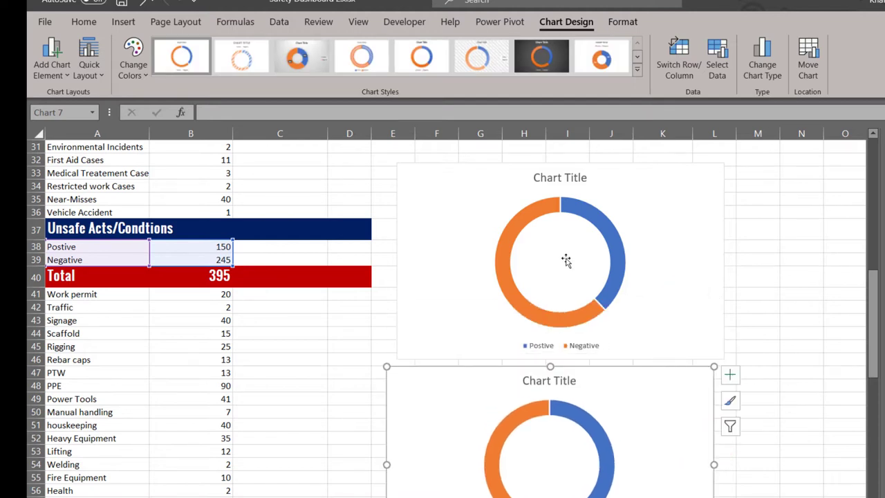
# Step: Delete the upper doughnut chart's legend
pyautogui.click(589, 348)
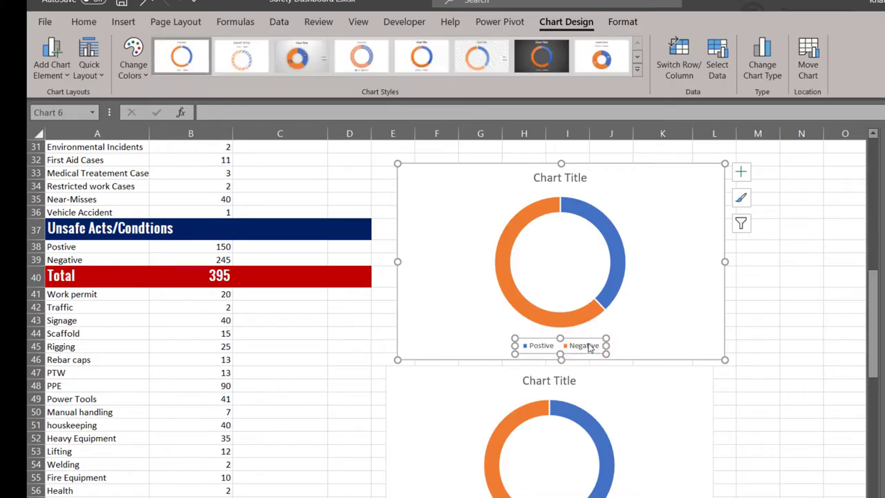
pyautogui.press('Delete')
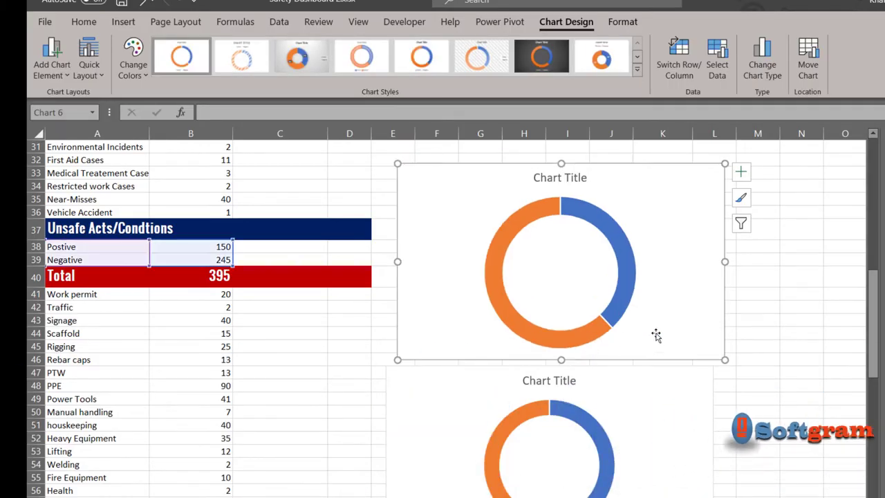
pyautogui.click(580, 178)
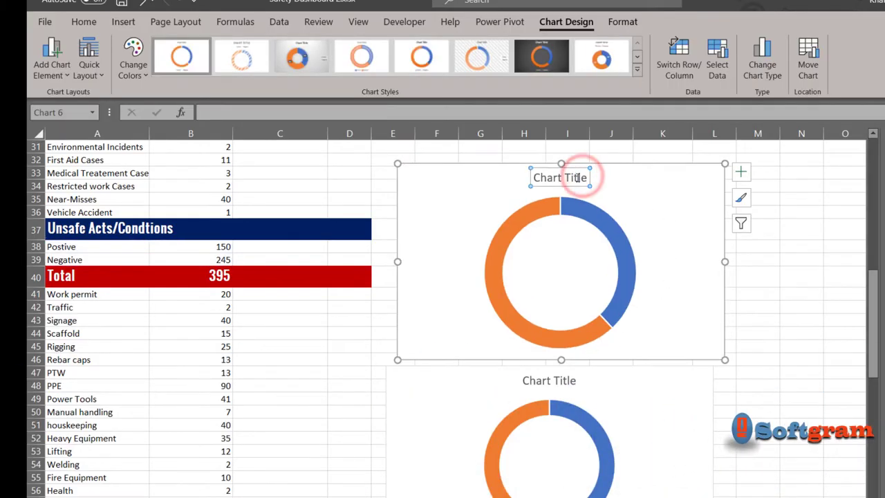
# Step: Delete the upper doughnut chart's title and bring up its series fill and border settings
pyautogui.press('Delete')
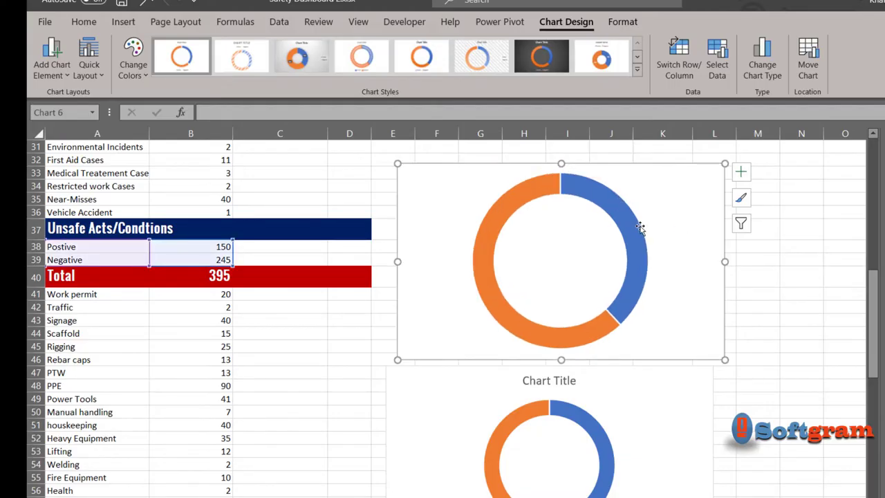
pyautogui.click(548, 188)
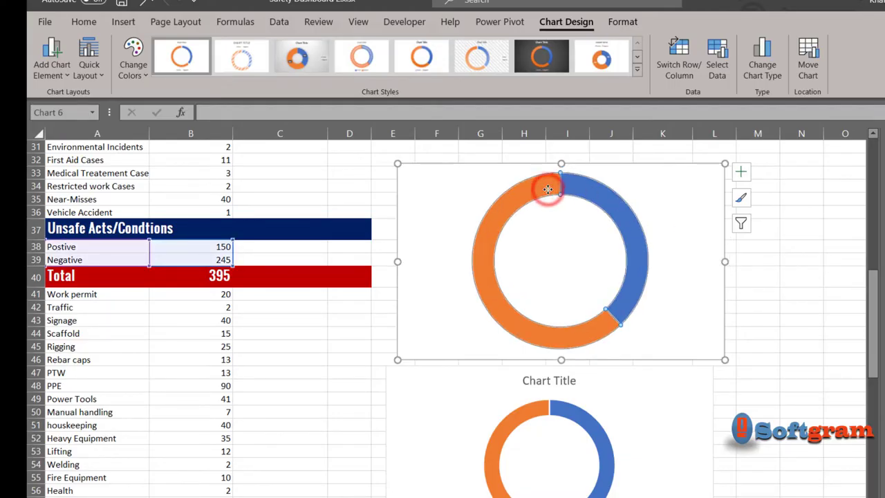
pyautogui.doubleClick(602, 318)
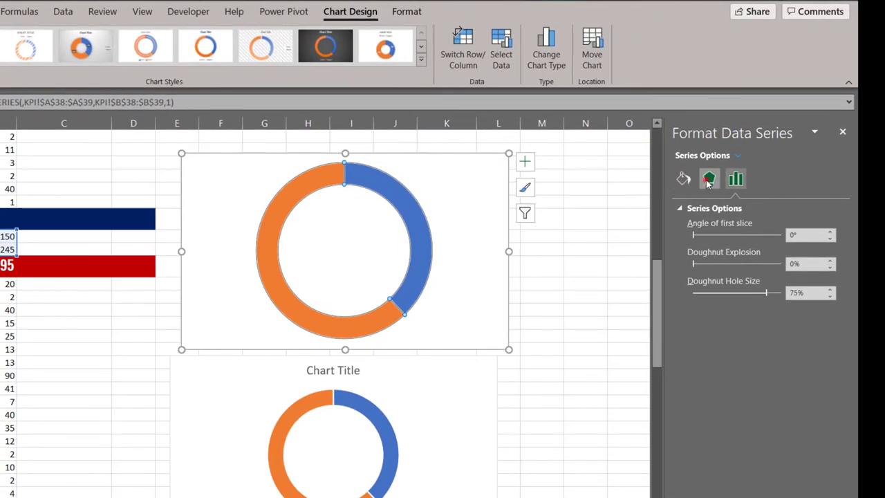
pyautogui.click(708, 180)
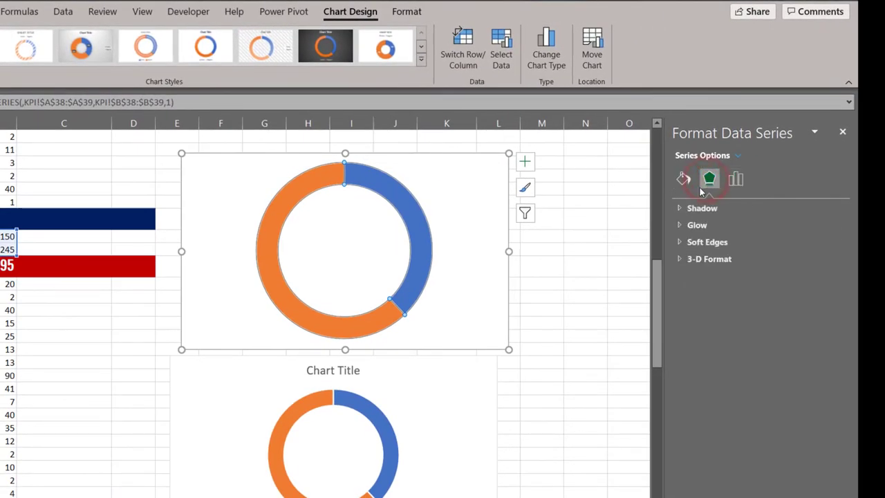
pyautogui.click(683, 179)
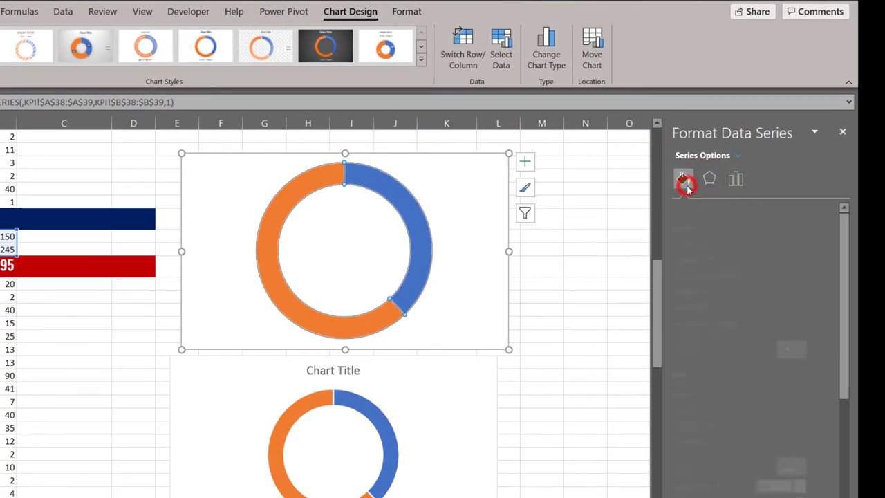
pyautogui.click(709, 231)
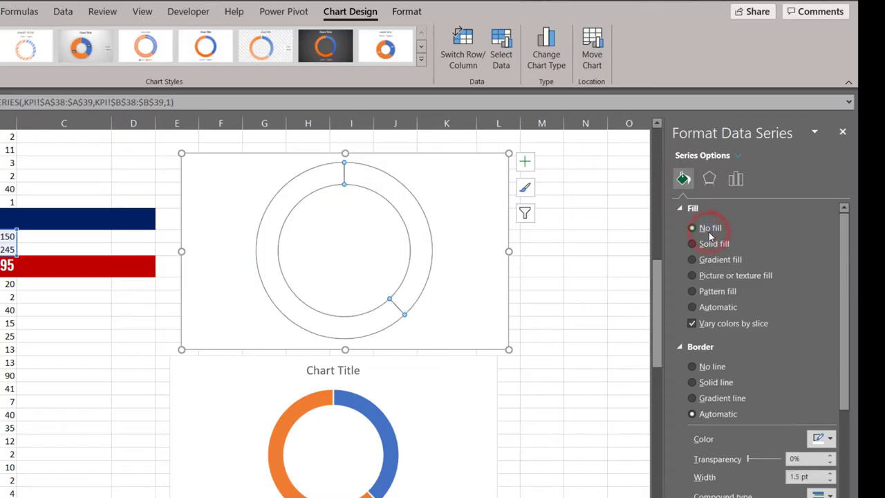
pyautogui.hotkey('ctrl', 'z')
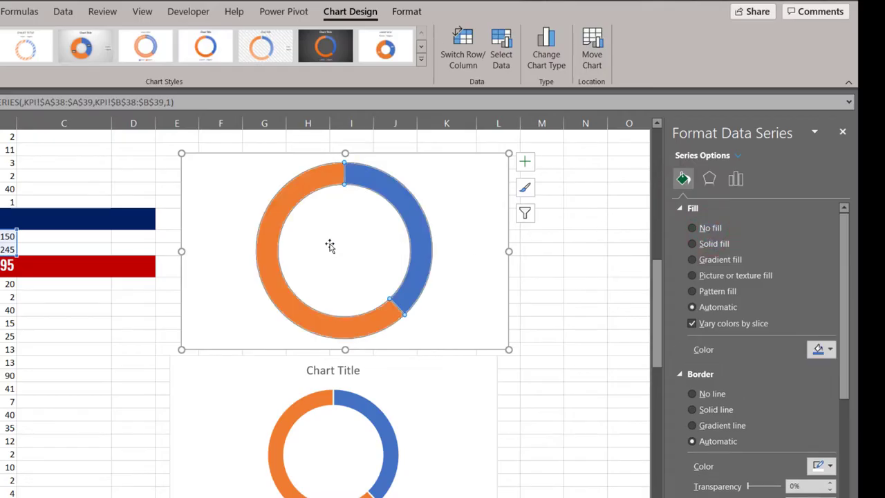
# Step: Set the orange Negative slice to No fill and give both slices No line borders
pyautogui.click(313, 184)
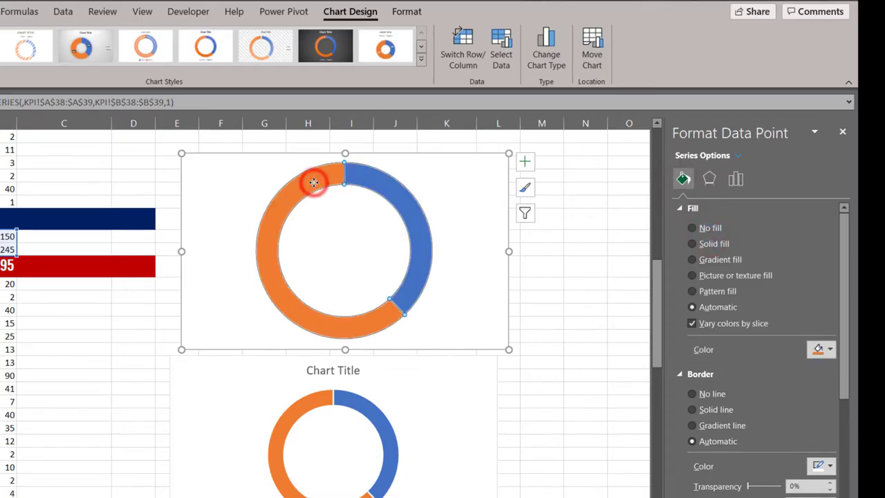
pyautogui.click(710, 229)
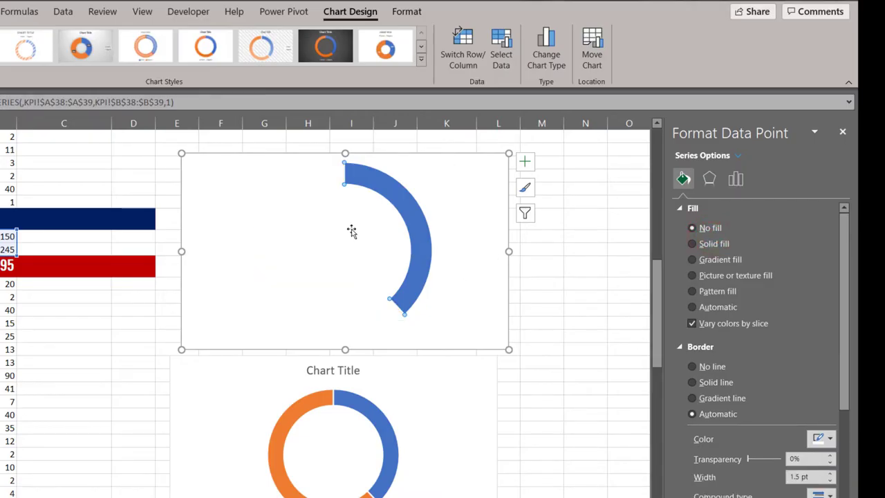
pyautogui.click(718, 367)
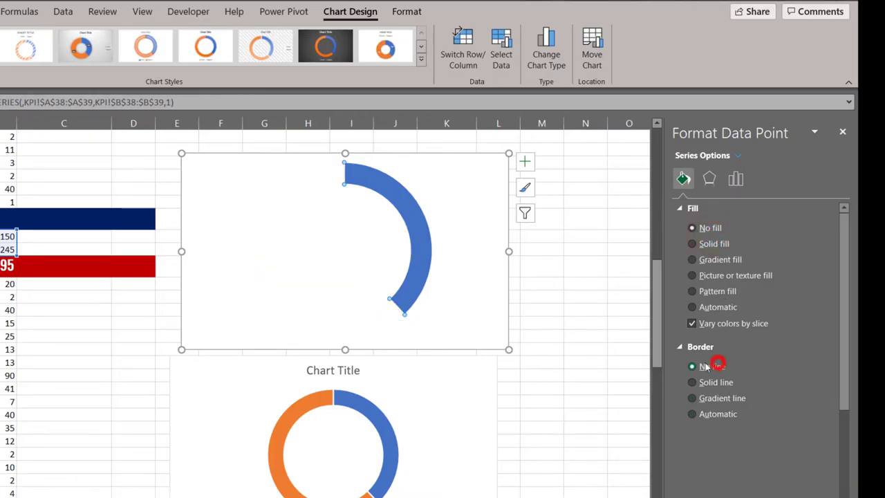
pyautogui.click(418, 235)
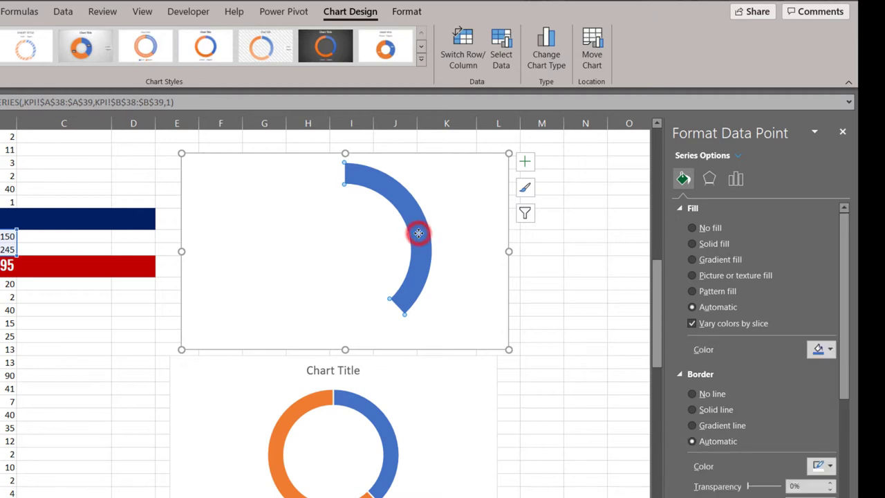
pyautogui.click(713, 394)
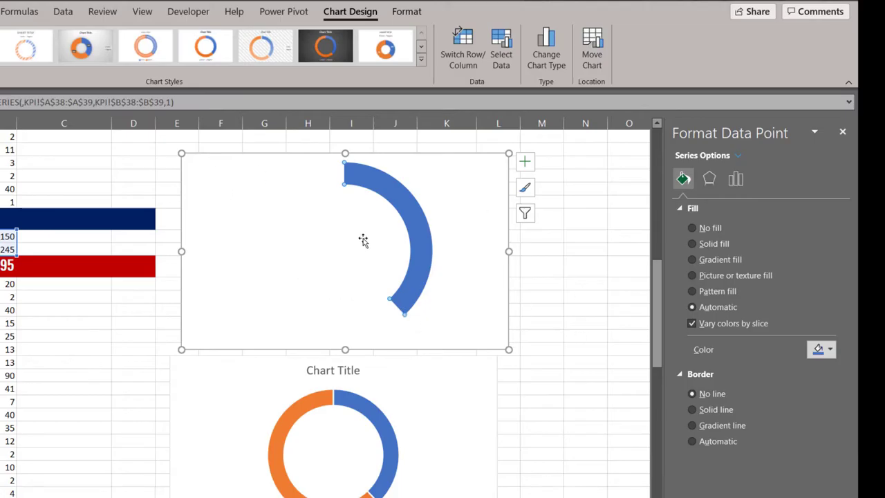
# Step: Set the doughnut's Chart Area to No fill and shrink the chart from its bottom-right corner
pyautogui.click(413, 225)
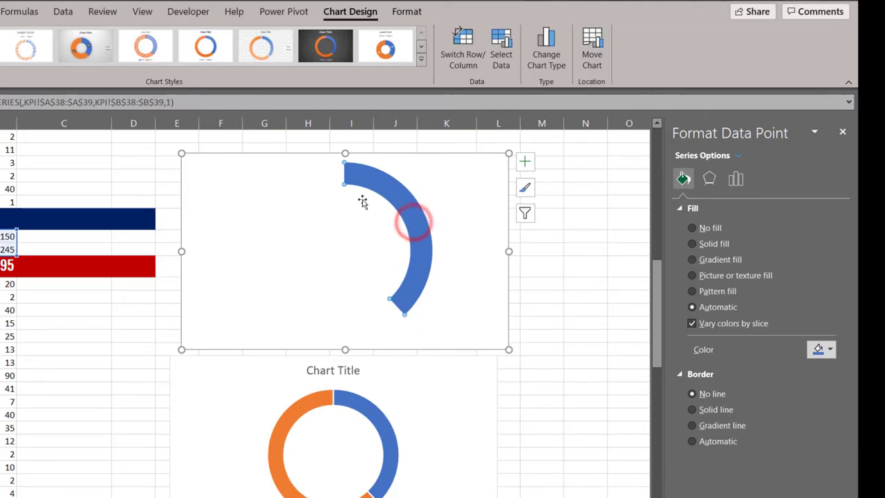
pyautogui.click(298, 213)
pyautogui.click(229, 204)
pyautogui.rightClick(229, 203)
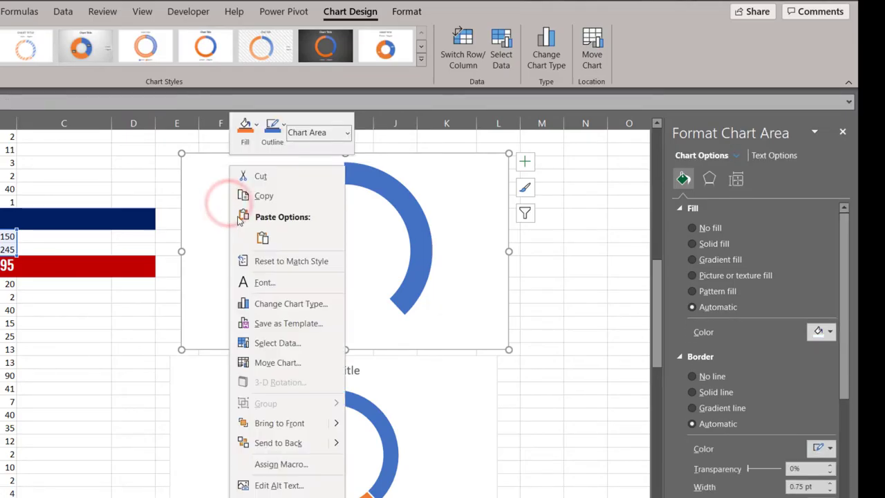
pyautogui.click(493, 301)
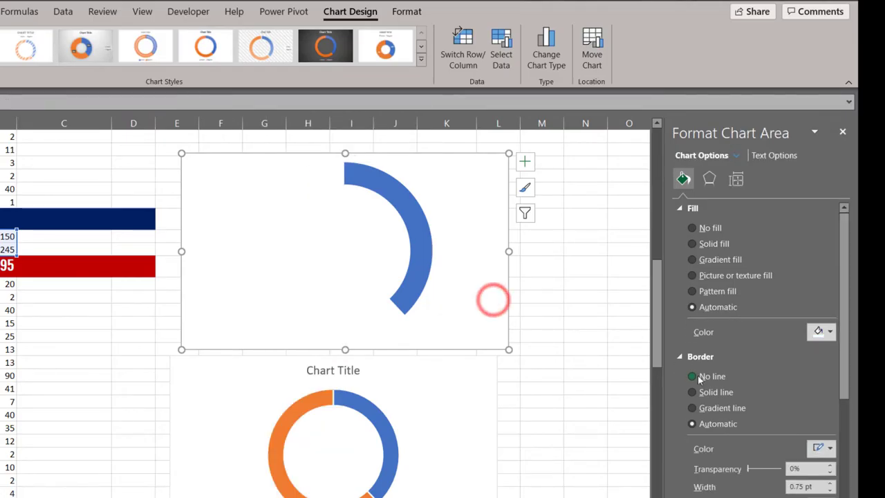
pyautogui.click(711, 231)
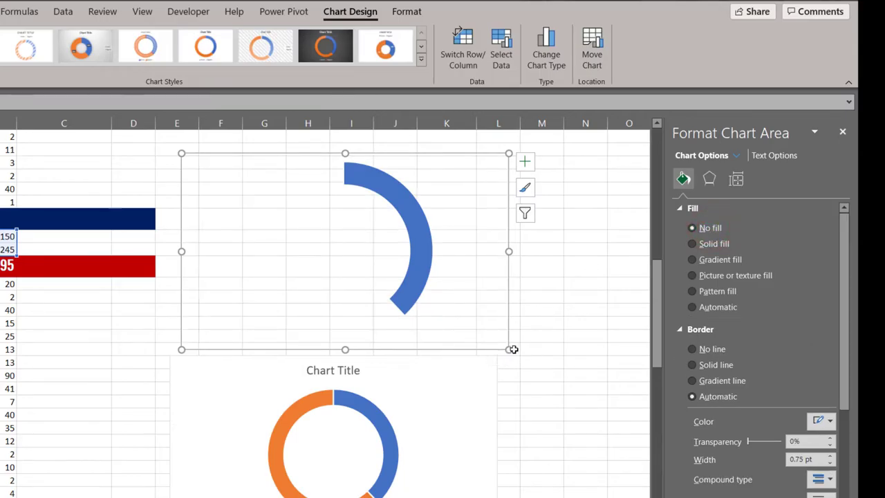
pyautogui.moveTo(512, 349); pyautogui.dragTo(583, 299)
# Step: Select the whole small 219000 value chart rather than its label
pyautogui.click(177, 309)
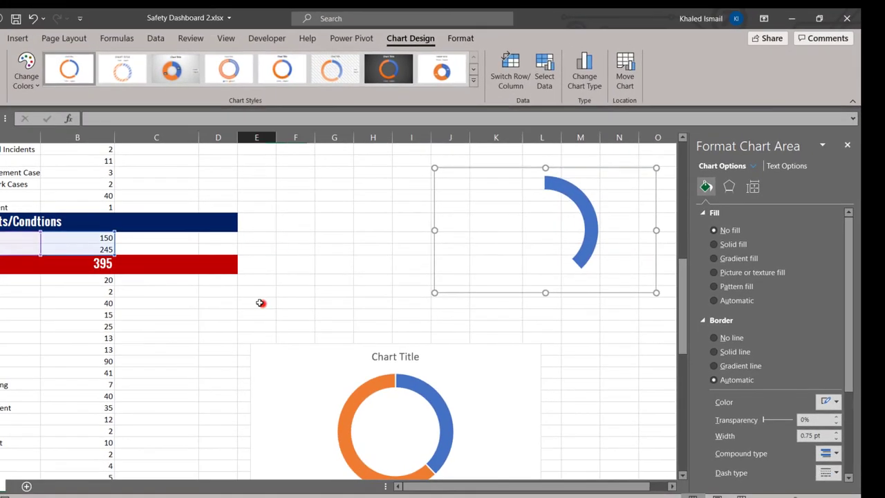
pyautogui.click(97, 240)
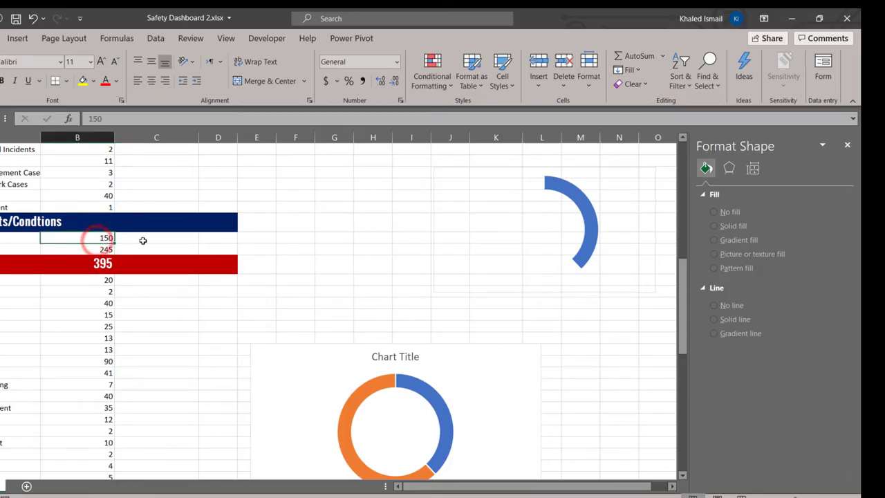
pyautogui.scroll(9, 142, 239)
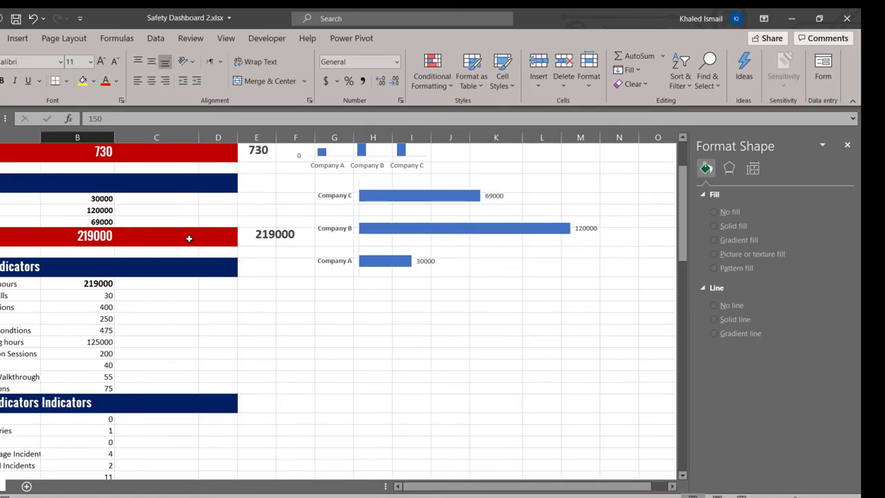
pyautogui.click(289, 239)
pyautogui.click(296, 264)
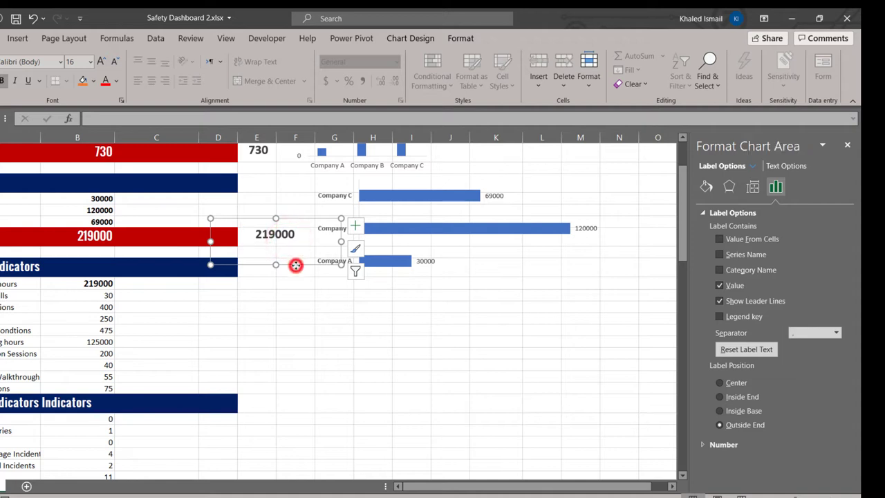
pyautogui.click(355, 226)
pyautogui.click(355, 248)
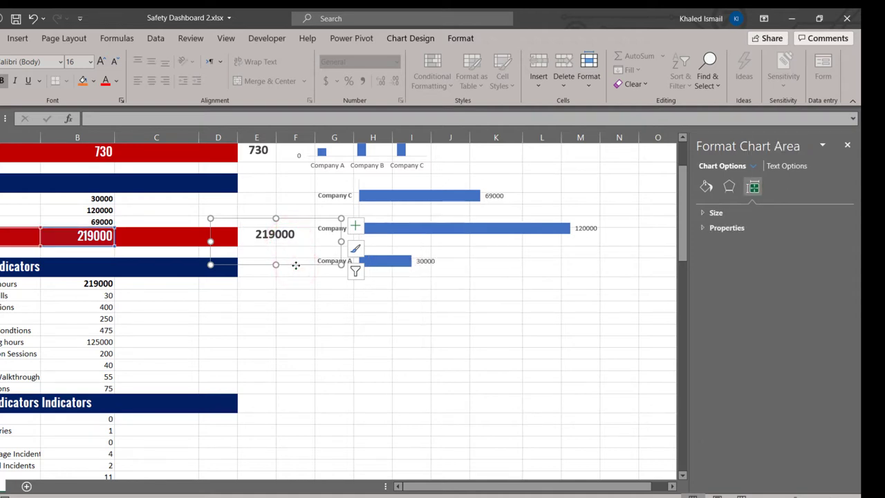
pyautogui.click(296, 281)
pyautogui.click(296, 280)
pyautogui.click(291, 238)
pyautogui.click(289, 234)
pyautogui.click(291, 263)
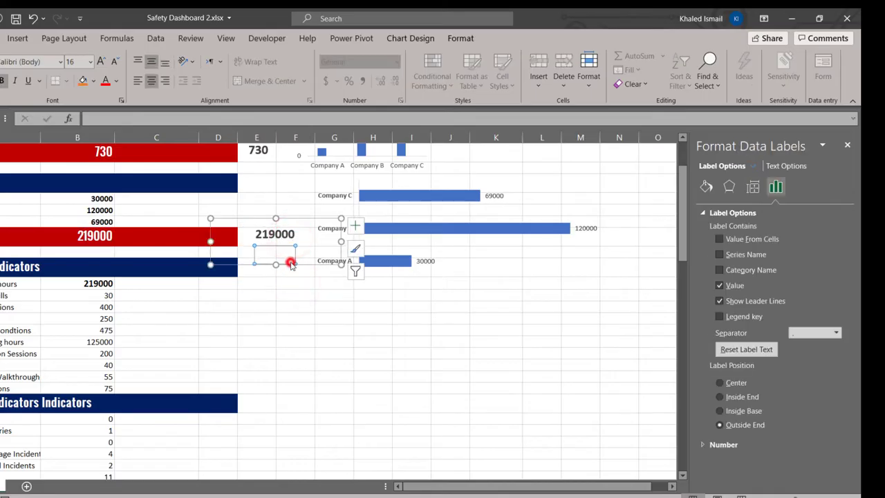
pyautogui.click(300, 263)
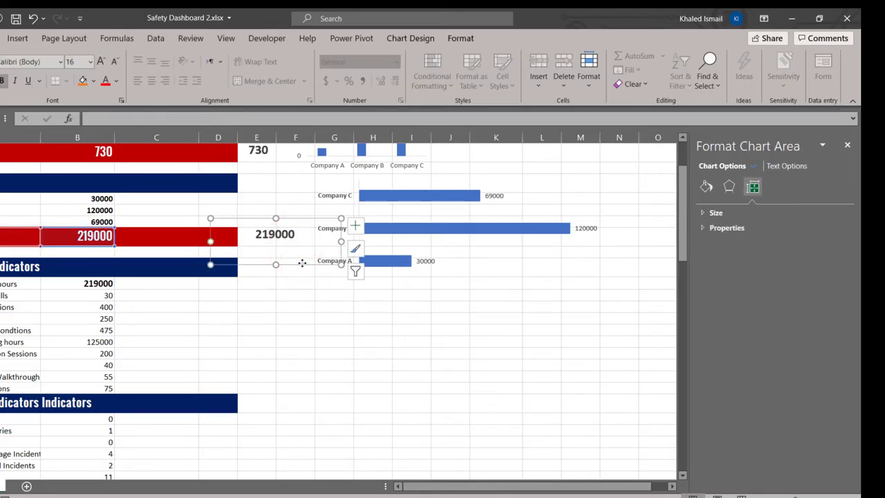
# Step: Duplicate the 219000 chart with Ctrl+D and place the copy left of the doughnut gauge
pyautogui.hotkey('ctrl', 'd')
pyautogui.moveTo(306, 331); pyautogui.dragTo(316, 414)
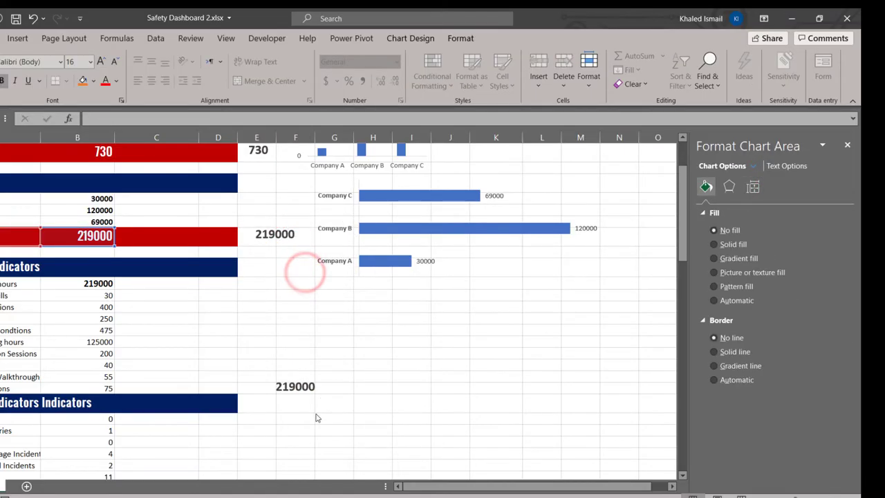
pyautogui.scroll(-6, 325, 397)
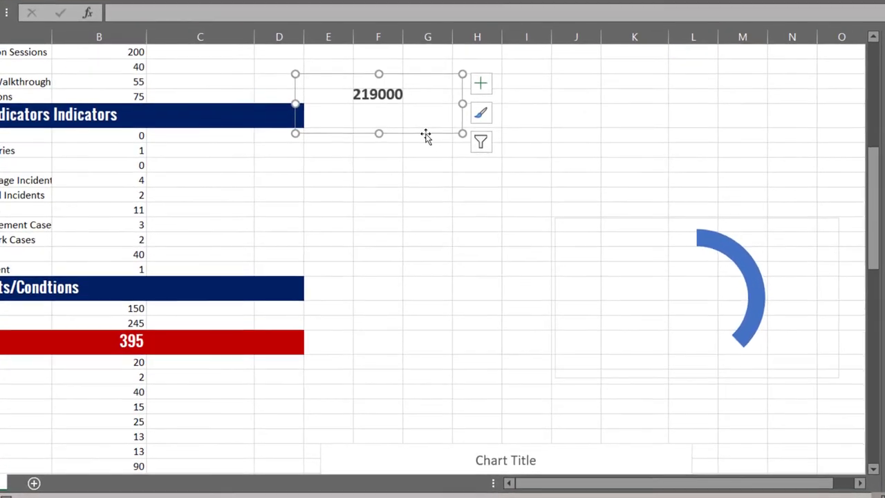
pyautogui.moveTo(374, 181); pyautogui.dragTo(536, 323)
pyautogui.moveTo(611, 299); pyautogui.dragTo(504, 263)
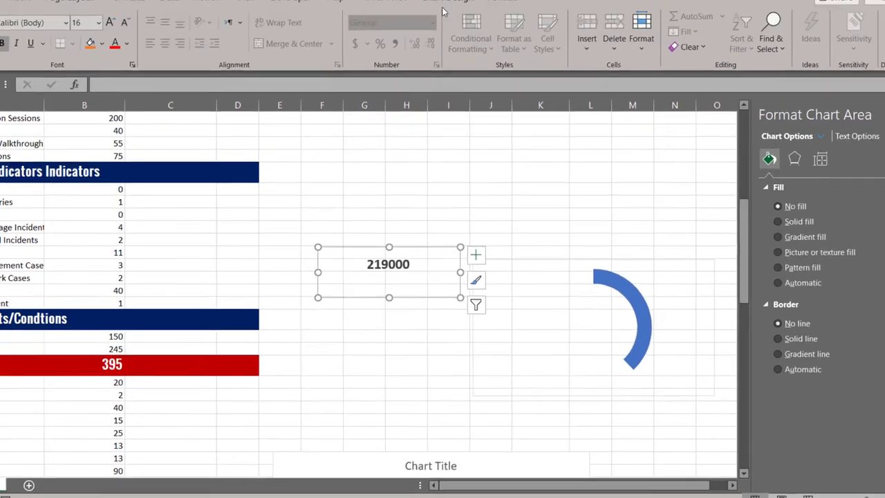
pyautogui.click(410, 38)
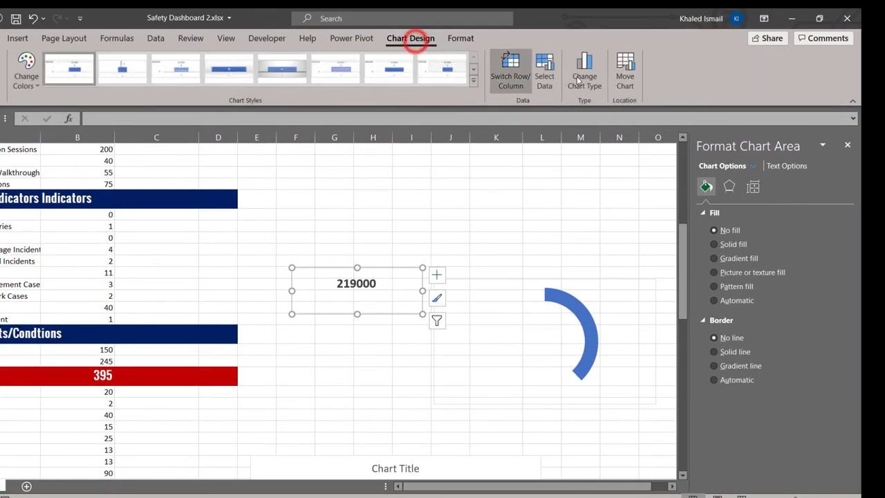
# Step: Change the copied chart's data range to the Postive row A38:B38 via Select Data
pyautogui.click(544, 76)
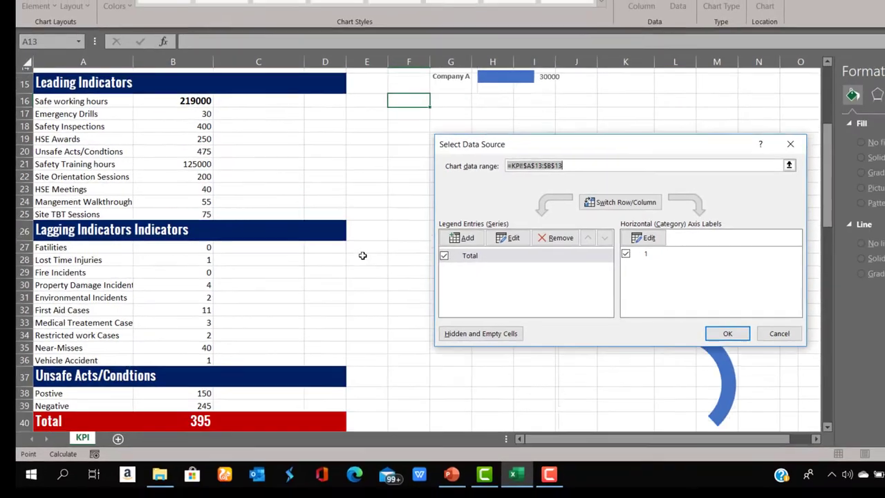
pyautogui.scroll(-7, 361, 255)
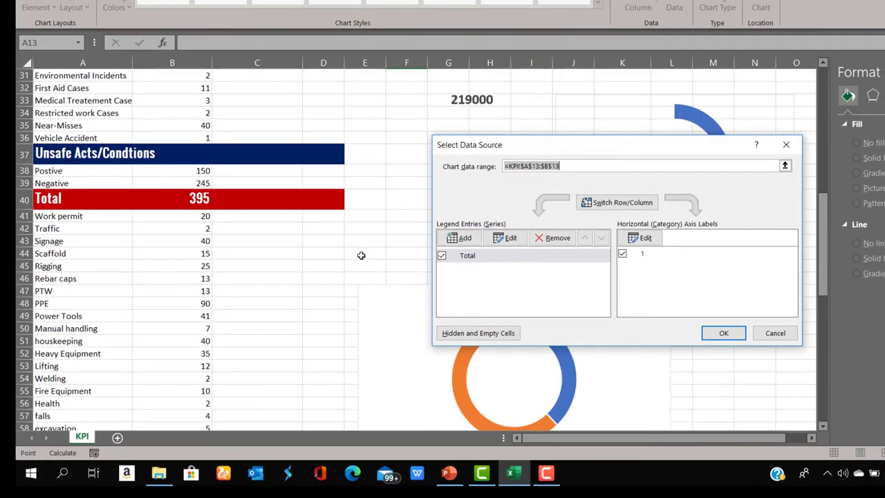
pyautogui.scroll(-8, 361, 255)
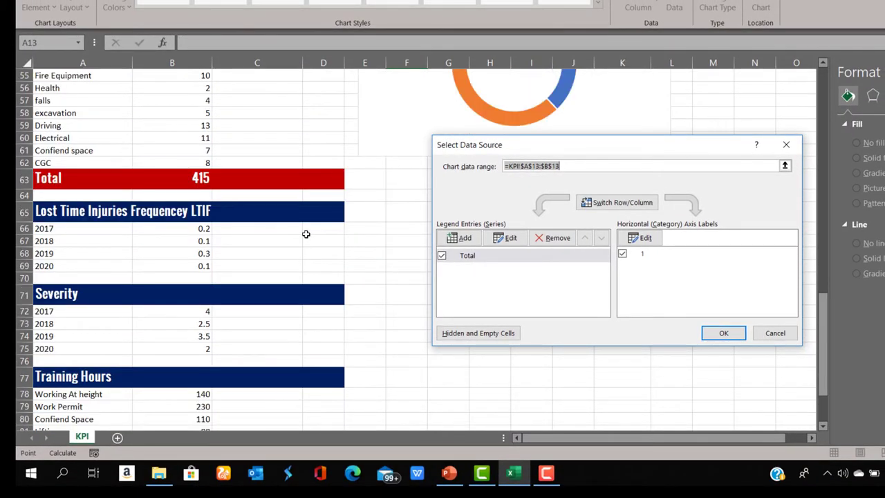
pyautogui.scroll(9, 306, 234)
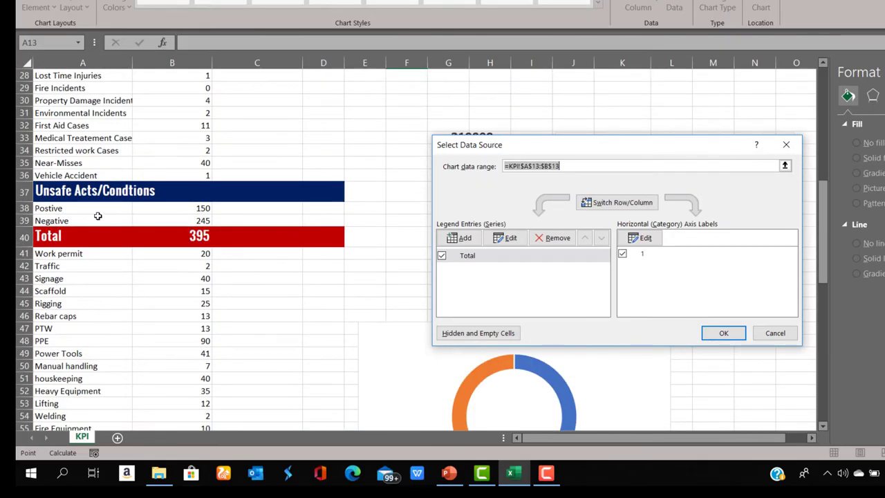
pyautogui.click(784, 166)
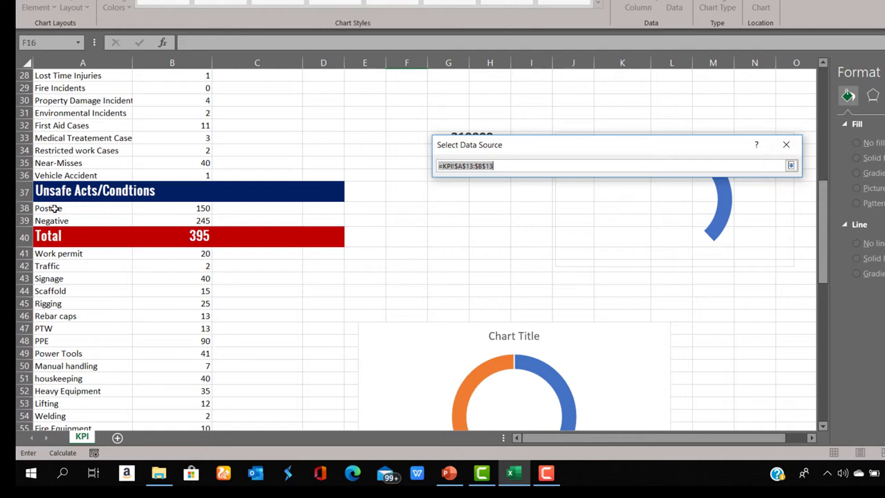
pyautogui.moveTo(53, 209); pyautogui.dragTo(197, 207)
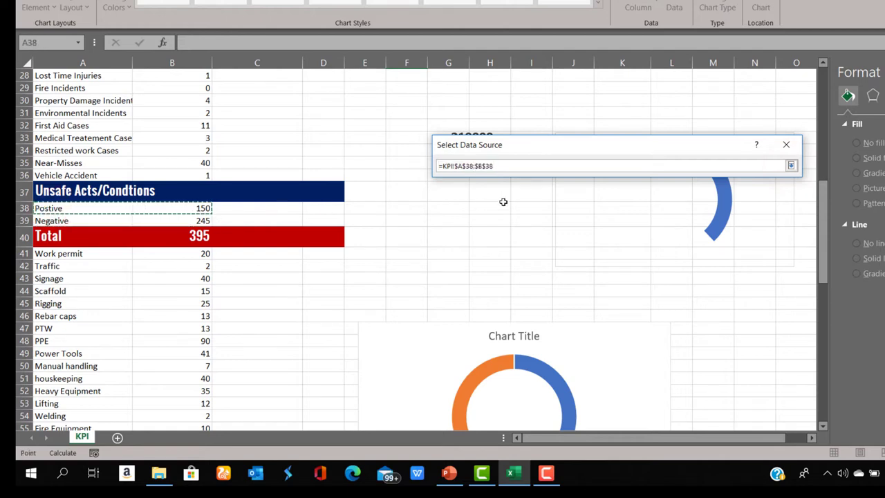
pyautogui.press('Return')
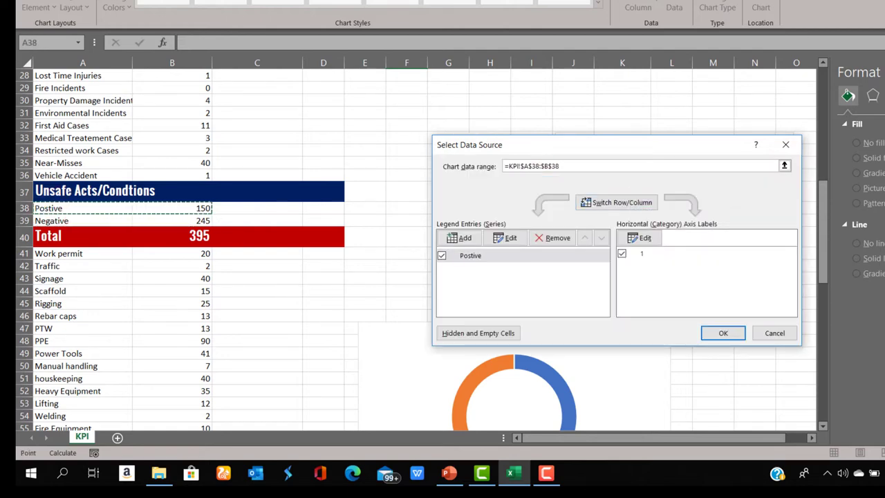
pyautogui.click(727, 334)
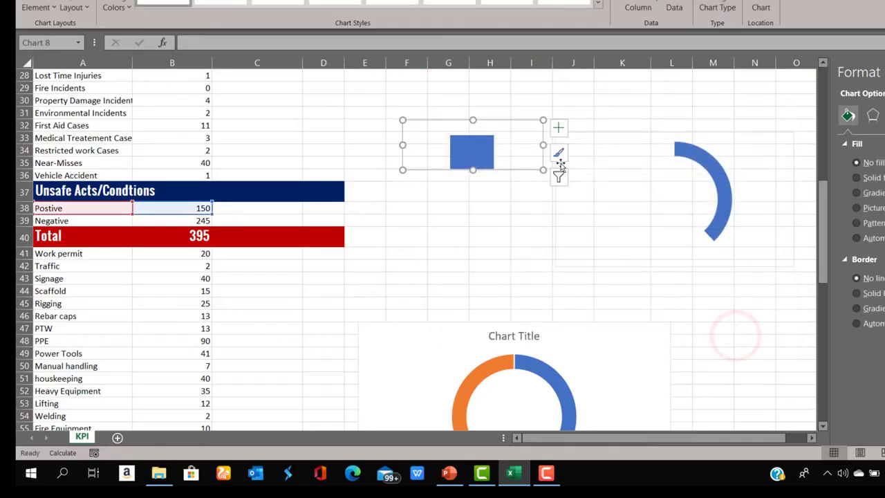
# Step: Add a data label to the Postive bar and set the bar to No fill
pyautogui.rightClick(479, 150)
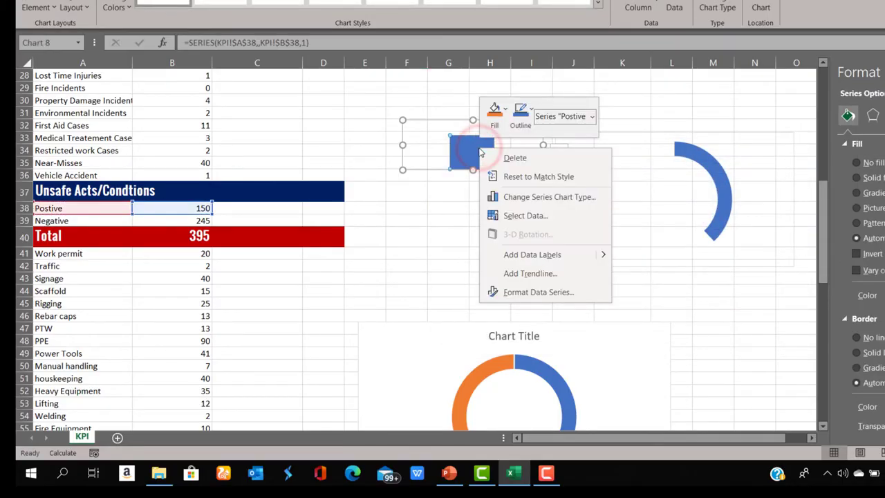
pyautogui.click(536, 258)
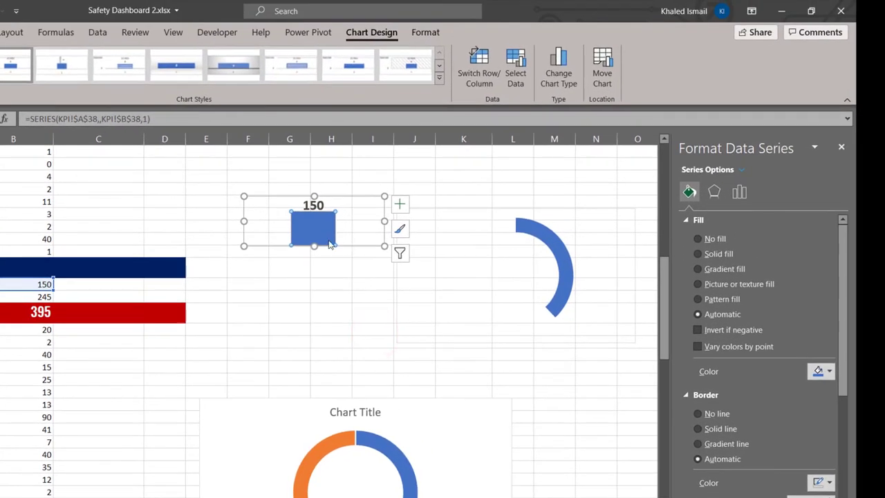
pyautogui.click(322, 236)
pyautogui.click(699, 239)
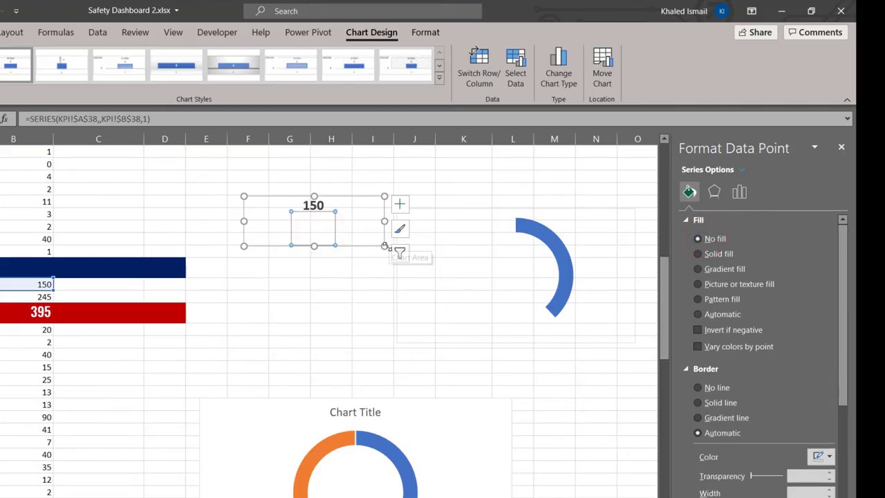
# Step: Resize the 150 label chart and move it into the doughnut gauge's centre
pyautogui.moveTo(385, 246); pyautogui.dragTo(380, 221)
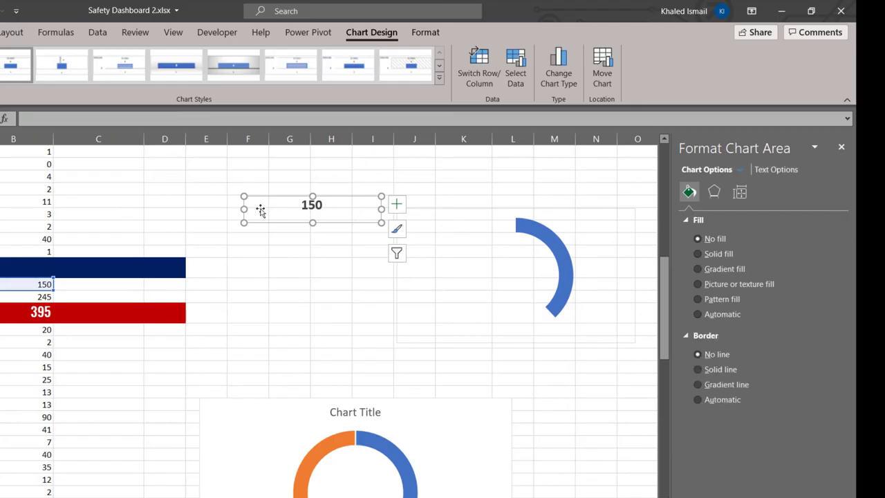
pyautogui.moveTo(245, 208); pyautogui.dragTo(260, 208)
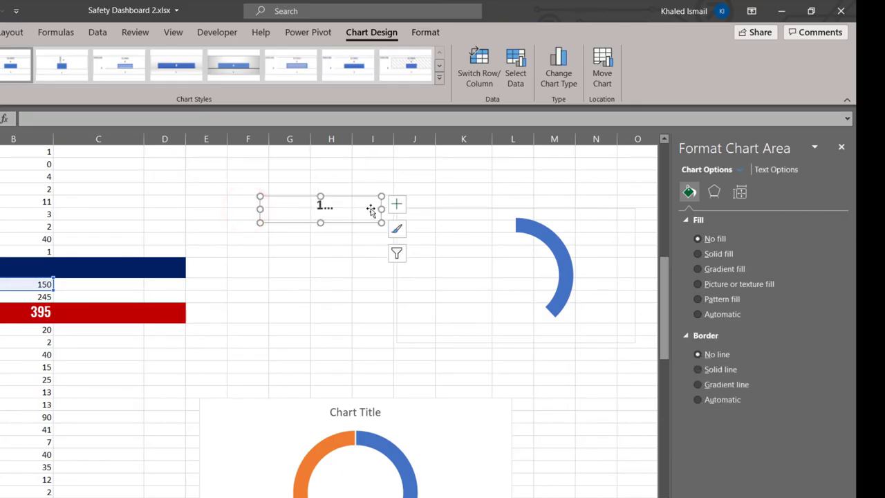
pyautogui.moveTo(378, 208); pyautogui.dragTo(559, 292)
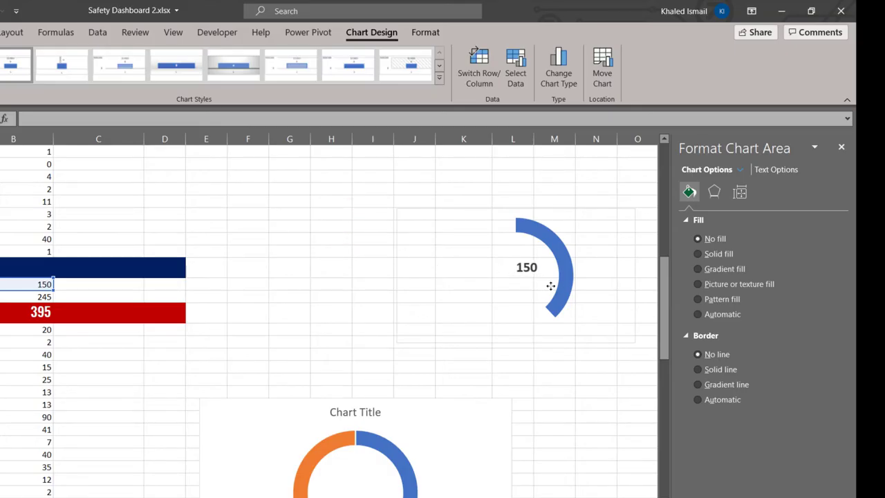
# Step: Change the Postive value in B38 to 200 so the gauge label updates
pyautogui.click(547, 287)
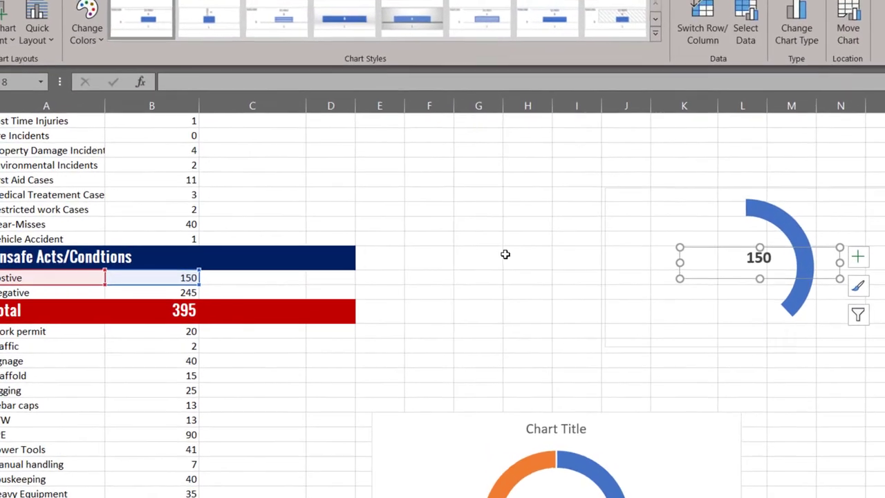
pyautogui.click(179, 283)
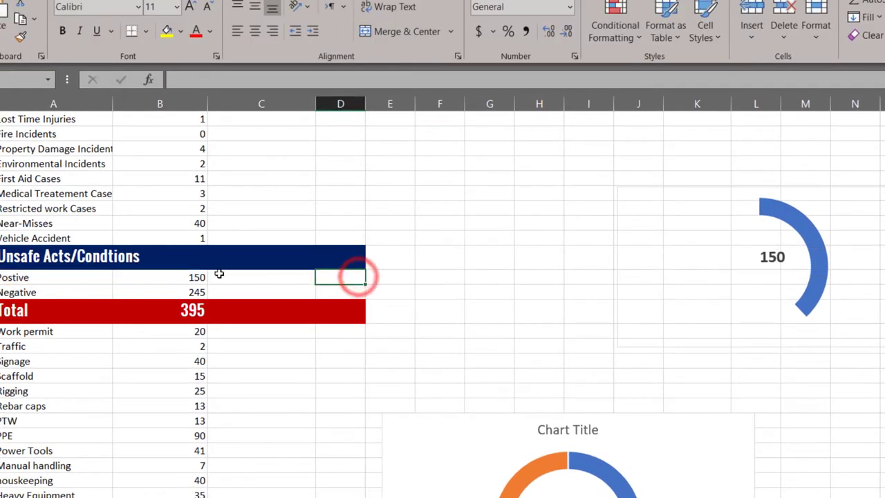
pyautogui.click(190, 277)
pyautogui.write('200')
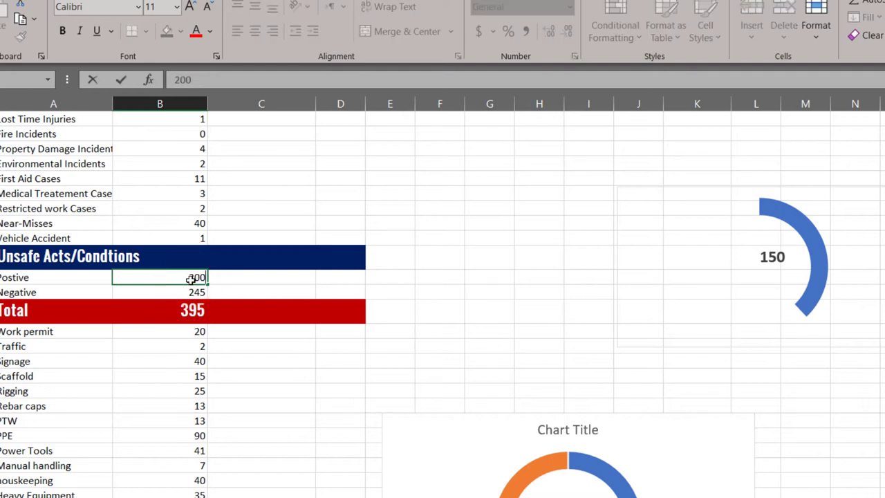
pyautogui.press('Return')
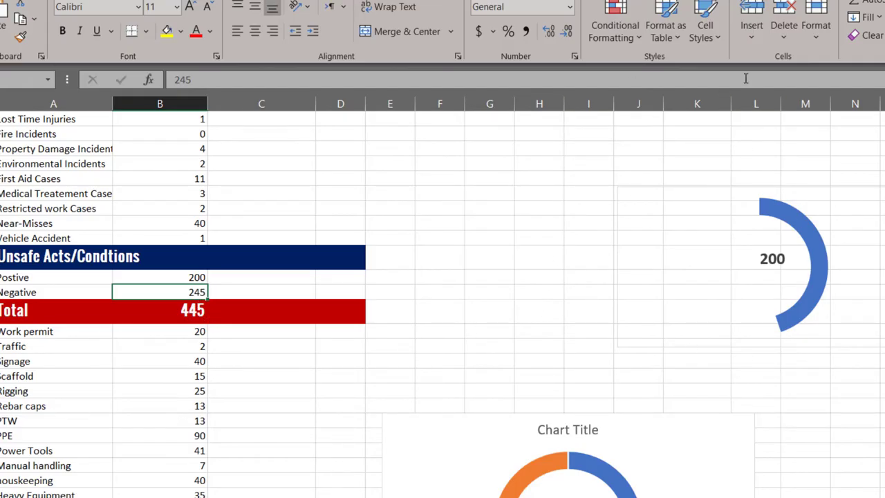
# Step: Move the Positive/Negative donut up beside the data and set the blue Positive slice to No fill
pyautogui.scroll(-1, 616, 320)
pyautogui.click(669, 420)
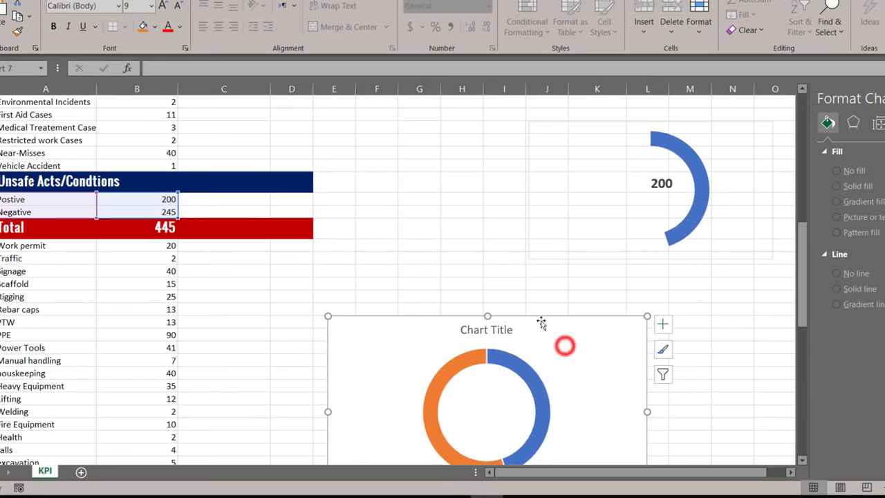
pyautogui.moveTo(541, 323); pyautogui.dragTo(527, 249)
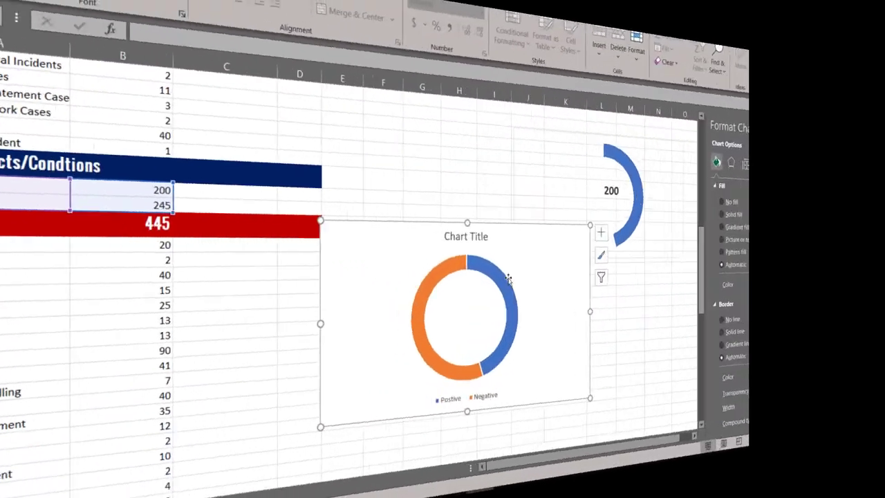
pyautogui.click(520, 281)
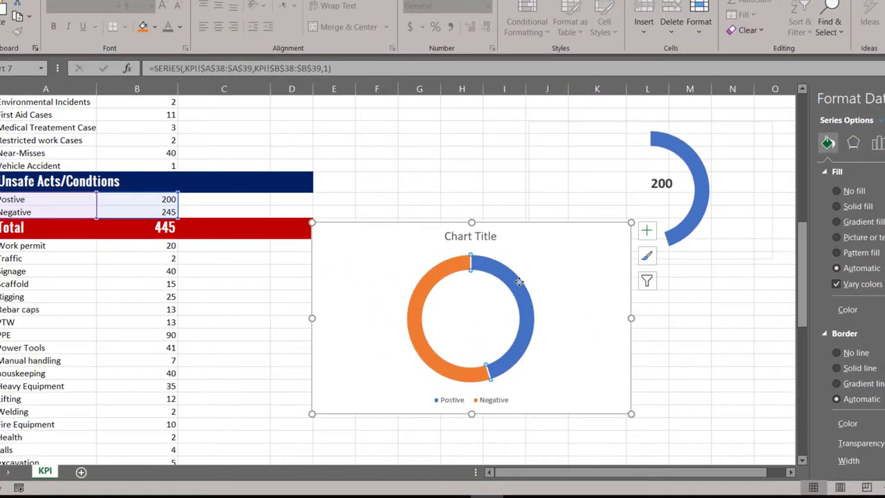
pyautogui.click(836, 191)
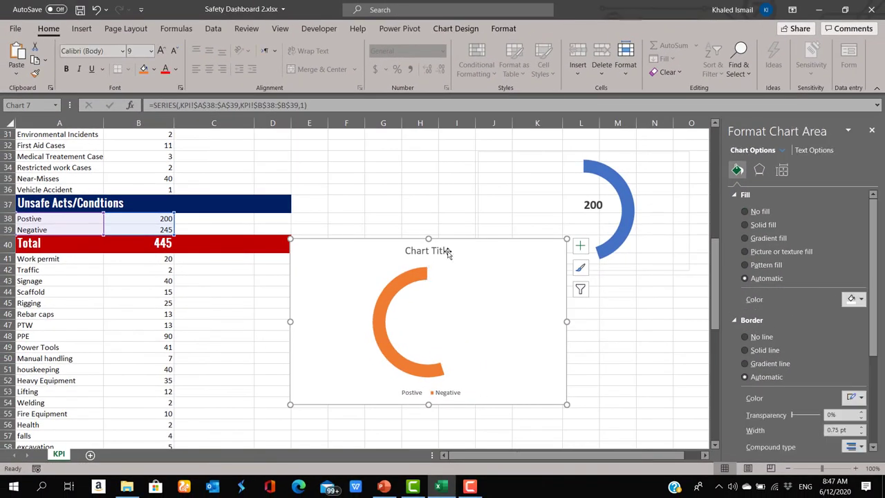
# Step: Delete the chart title and legend, and set the Chart Area to No fill and No line
pyautogui.click(495, 241)
pyautogui.press('Delete')
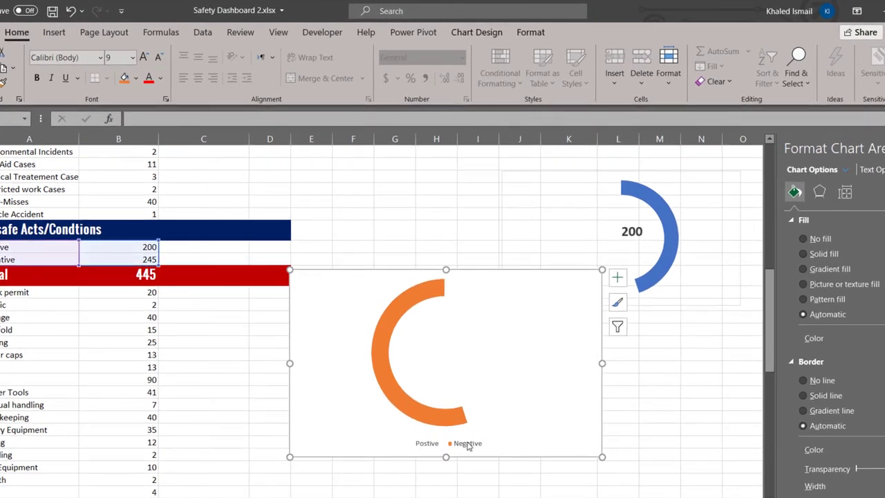
pyautogui.click(448, 393)
pyautogui.press('Delete')
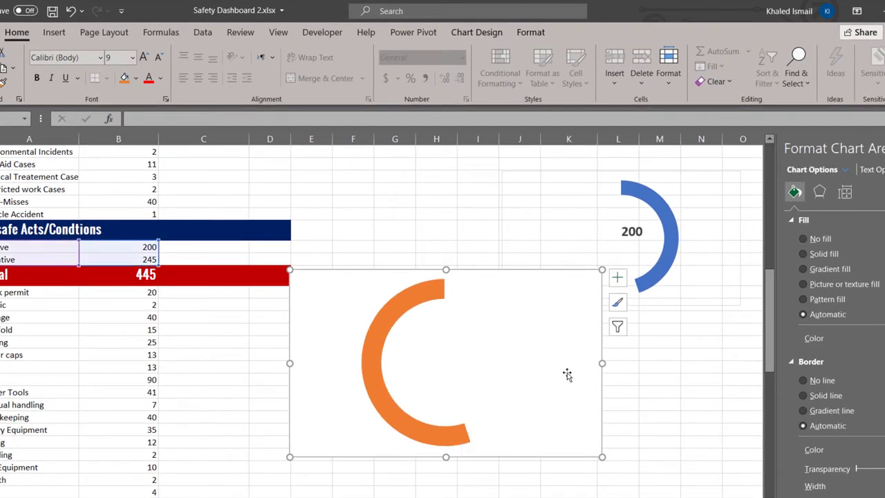
pyautogui.click(812, 240)
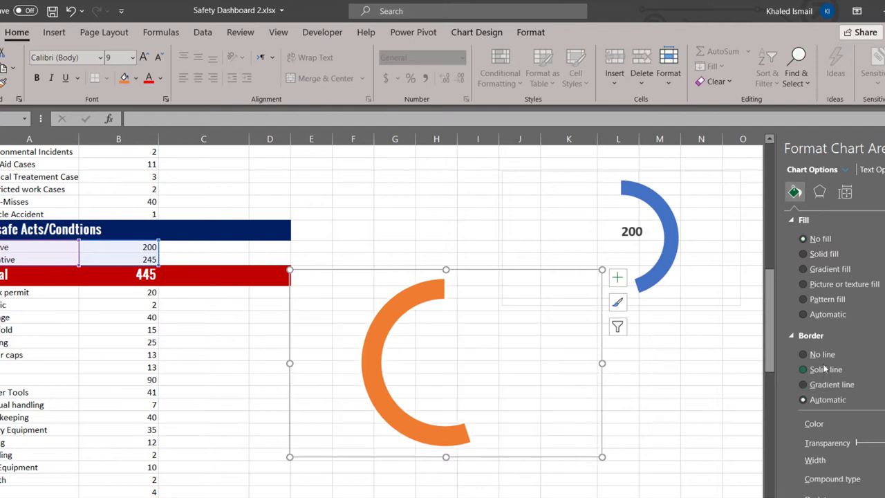
pyautogui.click(816, 354)
# Step: Shrink the orange-arc chart and position it next to the blue donut chart
pyautogui.moveTo(604, 459); pyautogui.dragTo(519, 355)
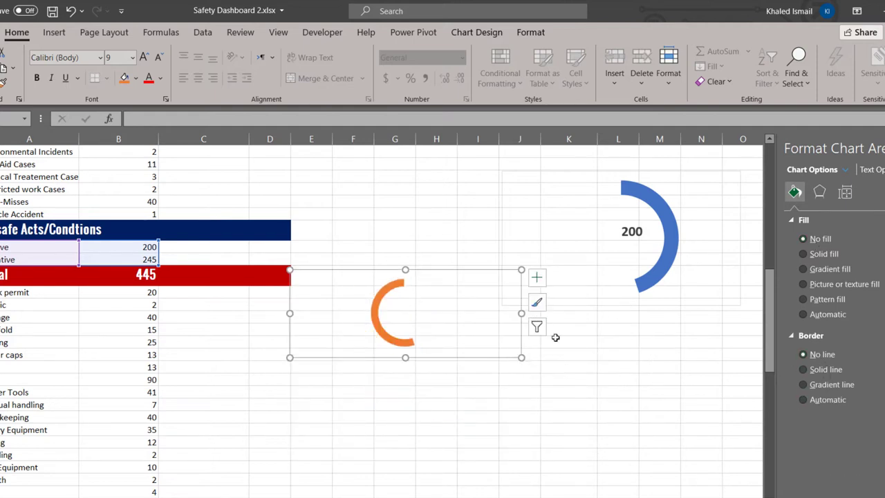
pyautogui.hotkey('ctrl', 'z')
pyautogui.moveTo(602, 457); pyautogui.dragTo(527, 410)
pyautogui.moveTo(458, 278); pyautogui.dragTo(519, 168)
pyautogui.click(634, 237)
# Step: Copy the 200 label chart below the orange arc and set its data to the Negative row A39:B39
pyautogui.click(644, 247)
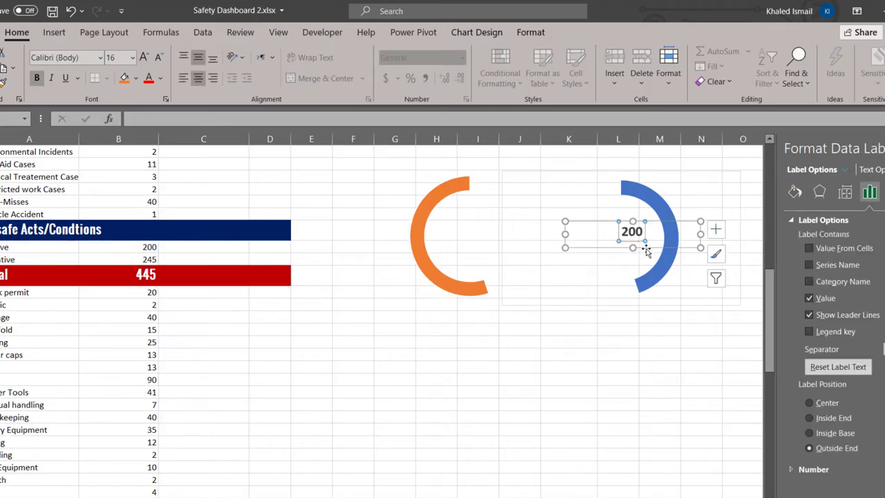
pyautogui.click(644, 249)
pyautogui.moveTo(674, 253); pyautogui.dragTo(446, 345)
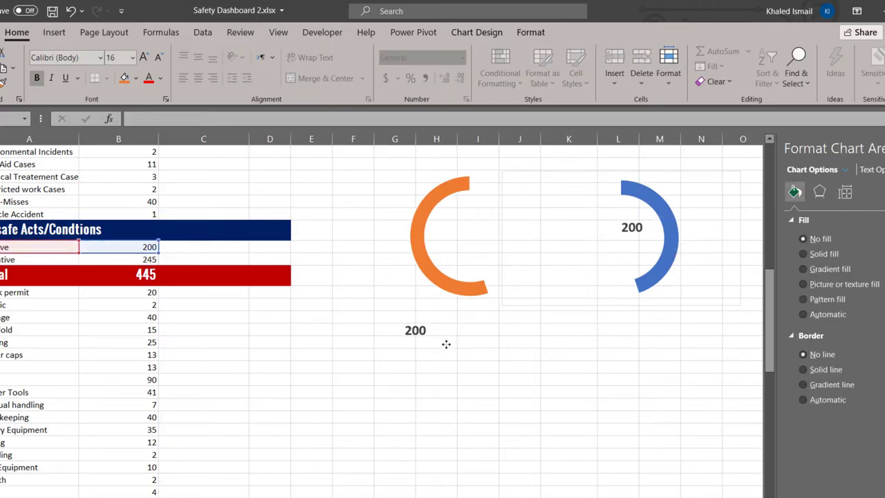
pyautogui.click(476, 31)
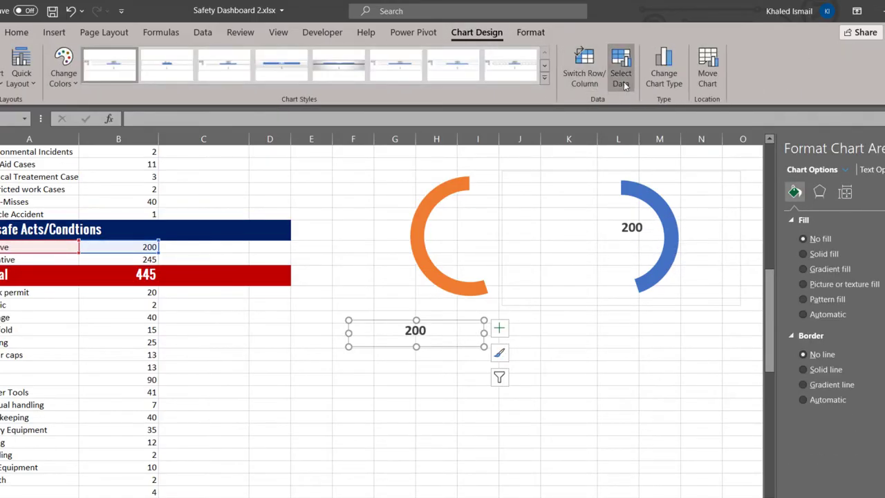
pyautogui.click(621, 78)
pyautogui.moveTo(7, 259); pyautogui.dragTo(97, 260)
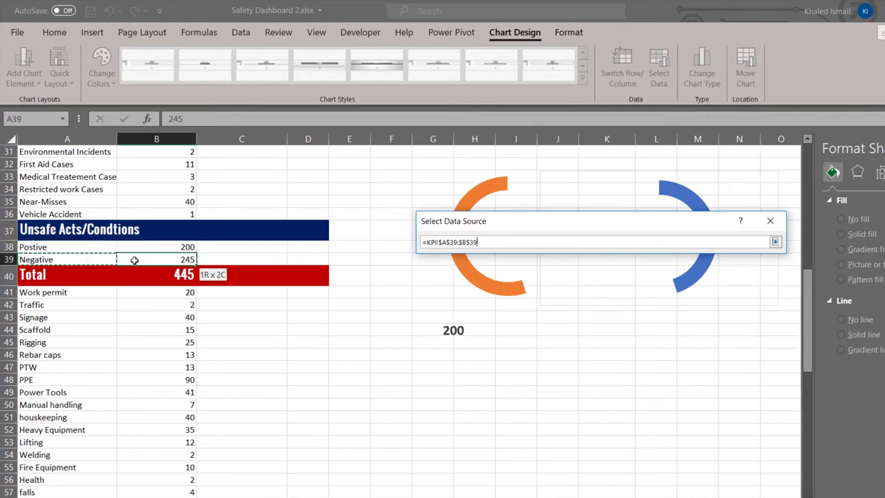
pyautogui.click(775, 242)
pyautogui.press('Return')
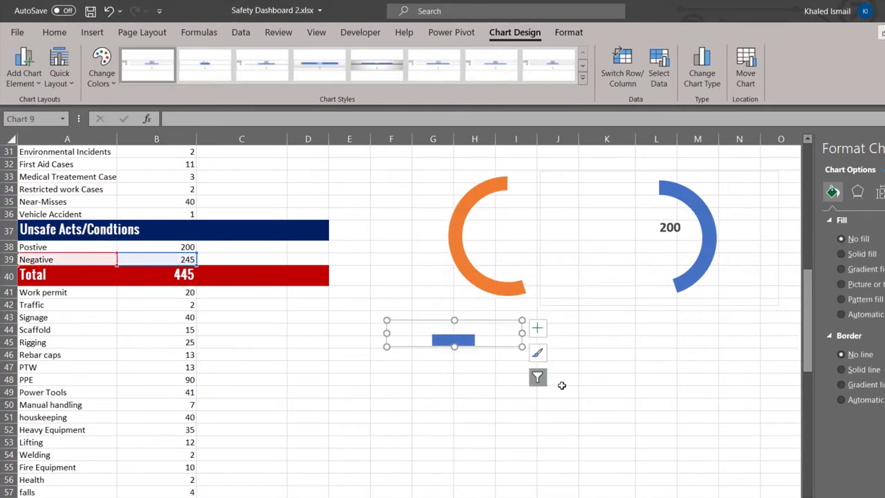
# Step: Add a 245 data label and set the bar to No fill and No line
pyautogui.click(467, 338)
pyautogui.rightClick(468, 339)
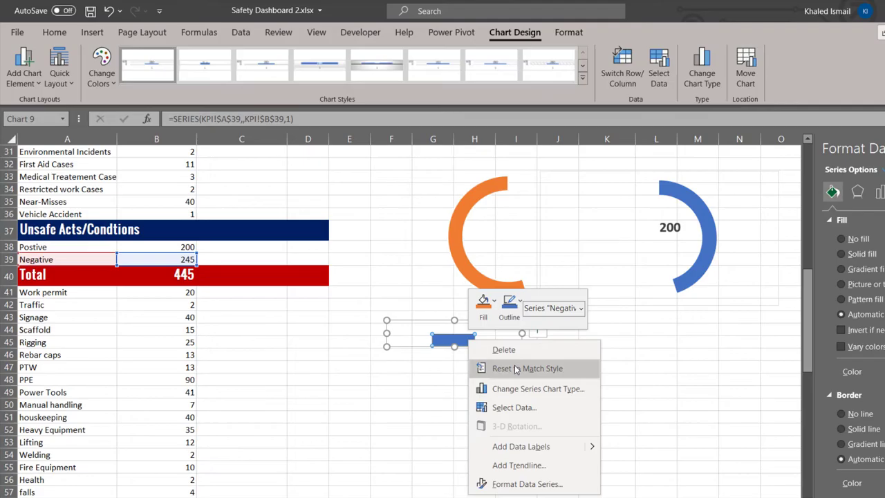
pyautogui.click(520, 446)
pyautogui.click(859, 239)
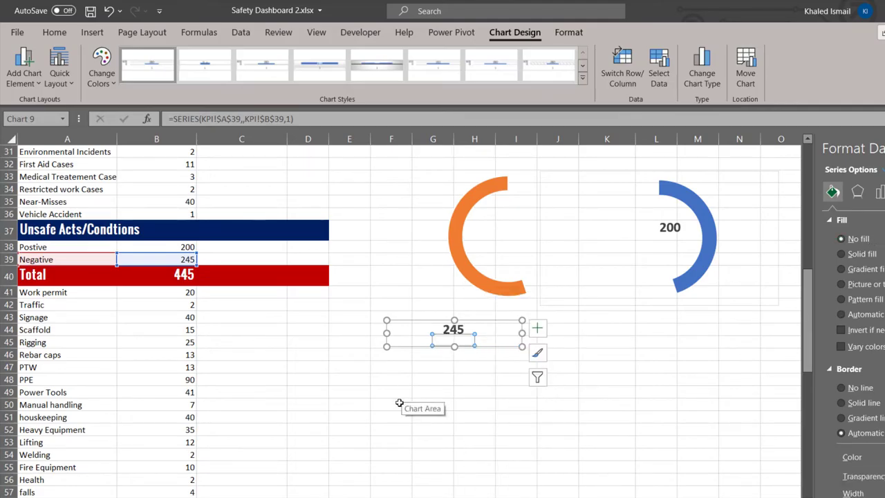
pyautogui.click(857, 387)
# Step: Move the 245 label chart onto the centre of the orange arc
pyautogui.click(490, 400)
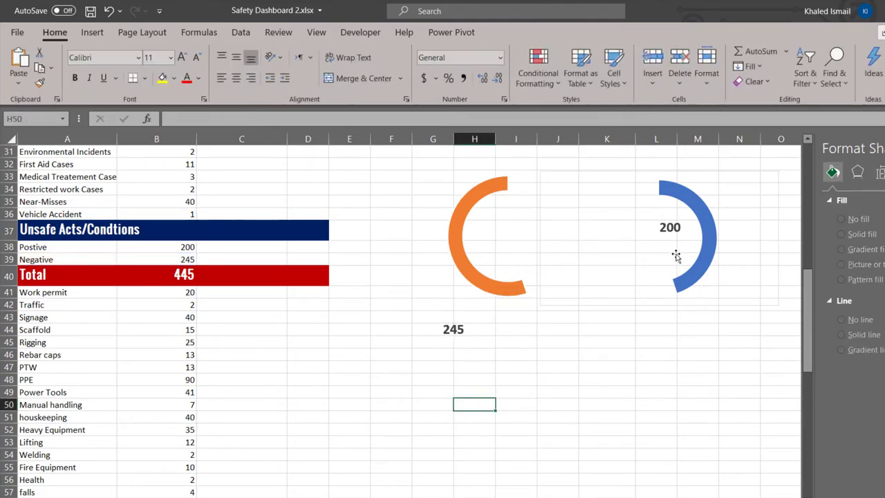
pyautogui.click(450, 329)
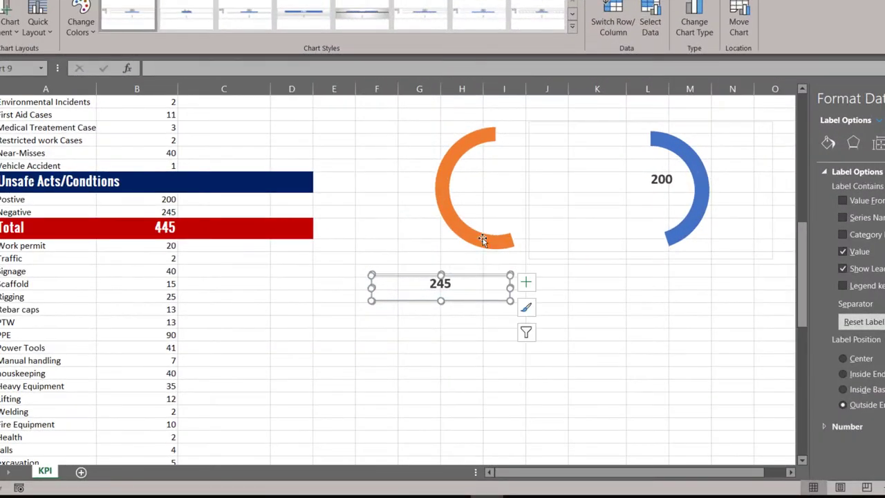
pyautogui.click(477, 290)
pyautogui.click(470, 346)
pyautogui.click(449, 277)
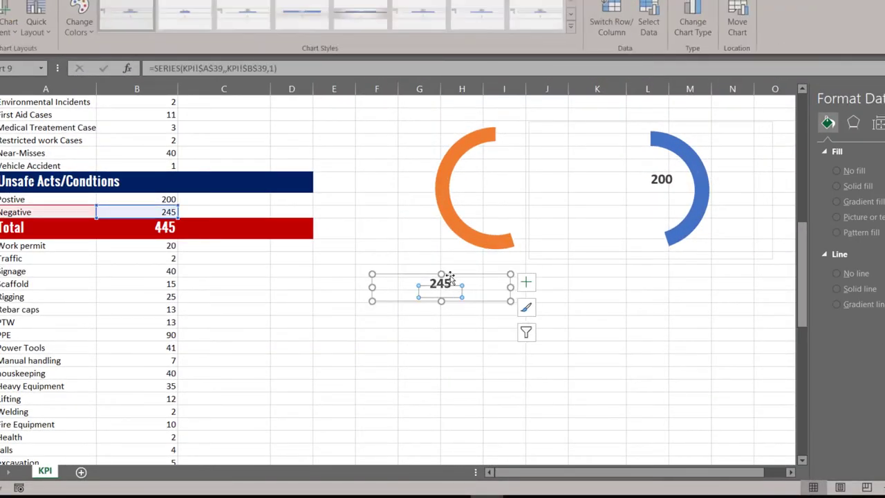
pyautogui.moveTo(449, 277); pyautogui.dragTo(488, 168)
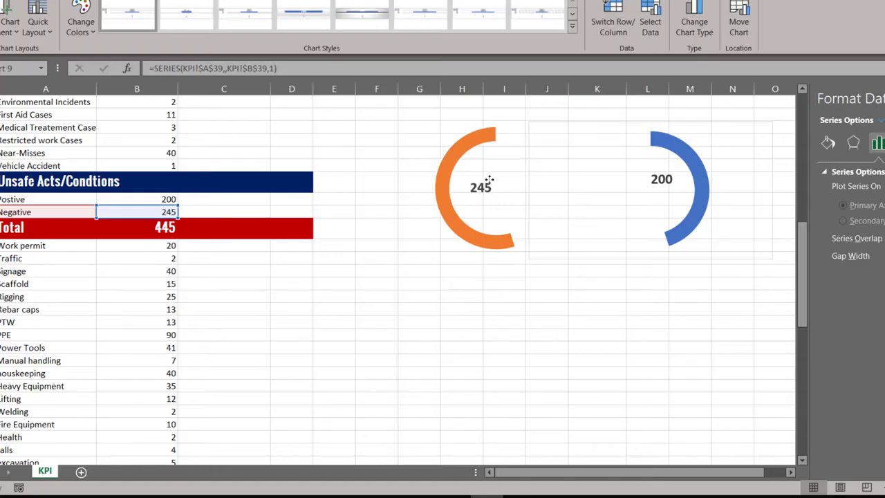
# Step: Widen the truncated 245 label box so the full value shows inside the orange arc
pyautogui.click(488, 180)
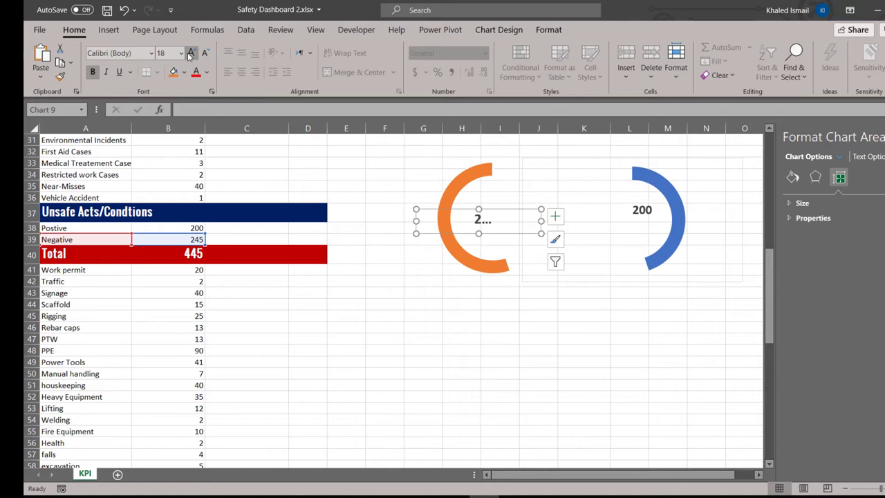
pyautogui.click(492, 227)
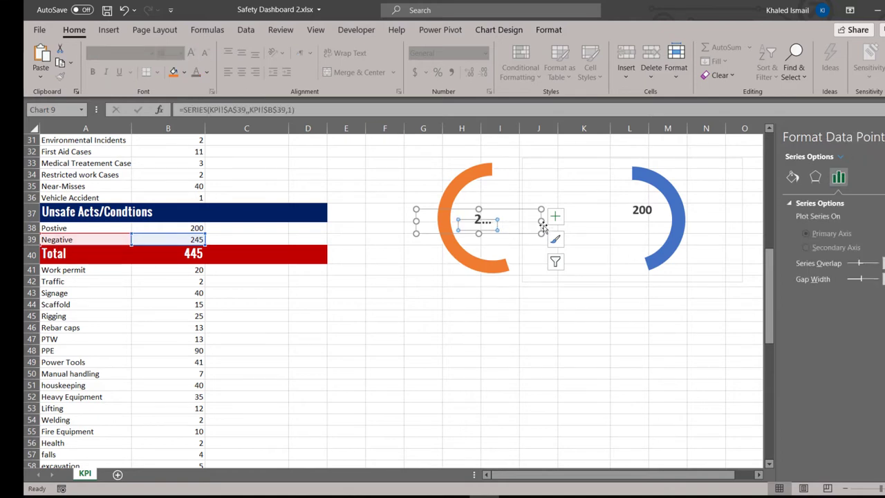
pyautogui.moveTo(542, 221); pyautogui.dragTo(559, 223)
pyautogui.moveTo(532, 253); pyautogui.dragTo(532, 255)
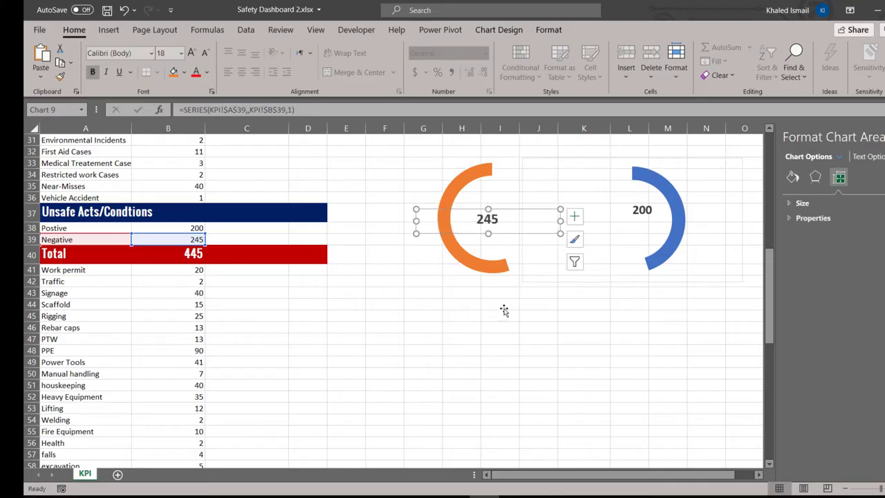
pyautogui.click(503, 305)
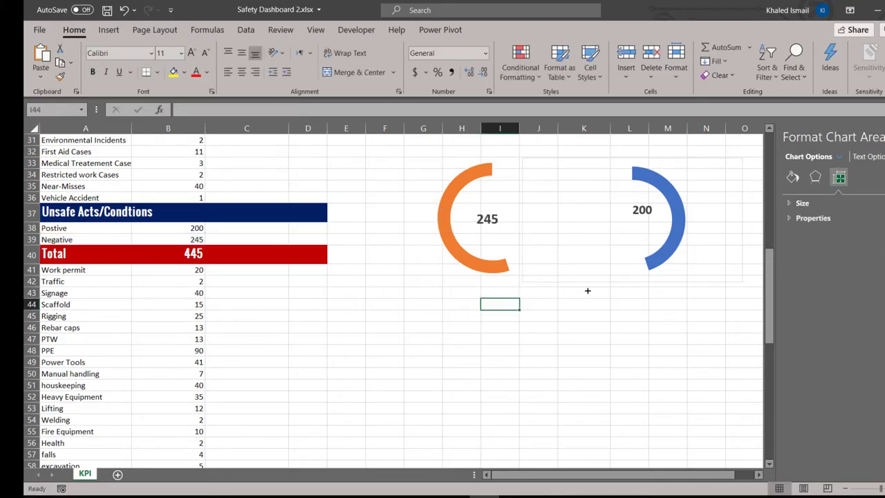
# Step: Compare against the blue chart's 200 label, then select the Total cell B40
pyautogui.click(650, 216)
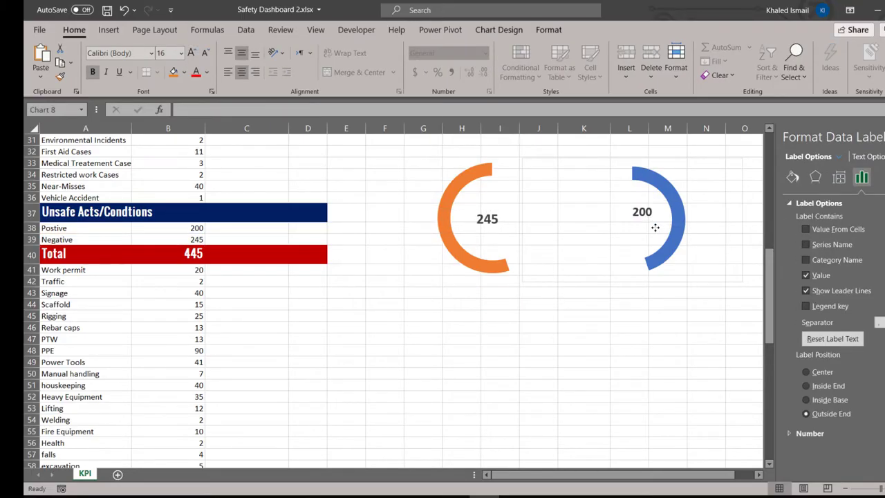
pyautogui.click(655, 228)
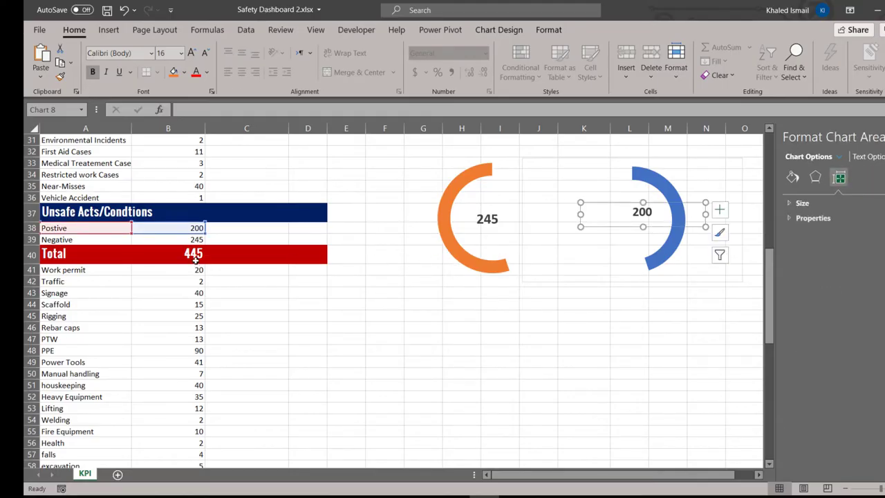
pyautogui.click(372, 276)
pyautogui.click(179, 255)
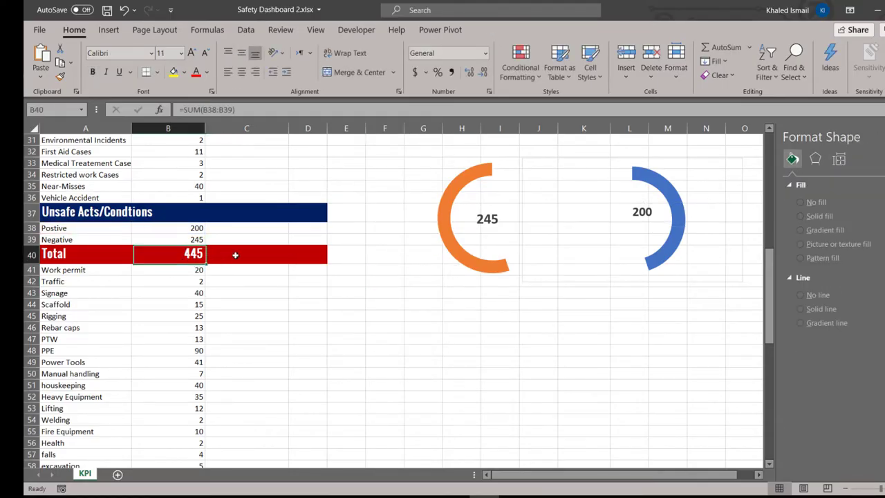
pyautogui.scroll(3, 235, 254)
pyautogui.scroll(3, 252, 256)
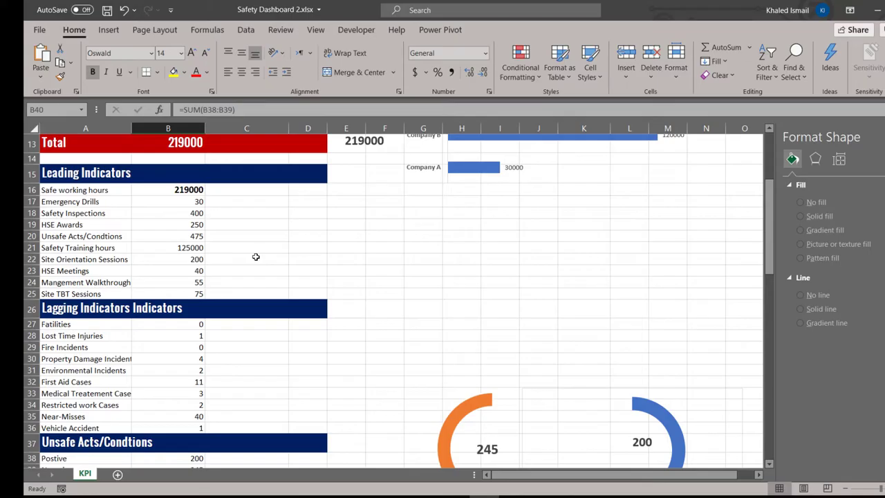
# Step: Duplicate the 219000 label chart and place the copy beside the Total row 40
pyautogui.click(368, 148)
pyautogui.click(381, 171)
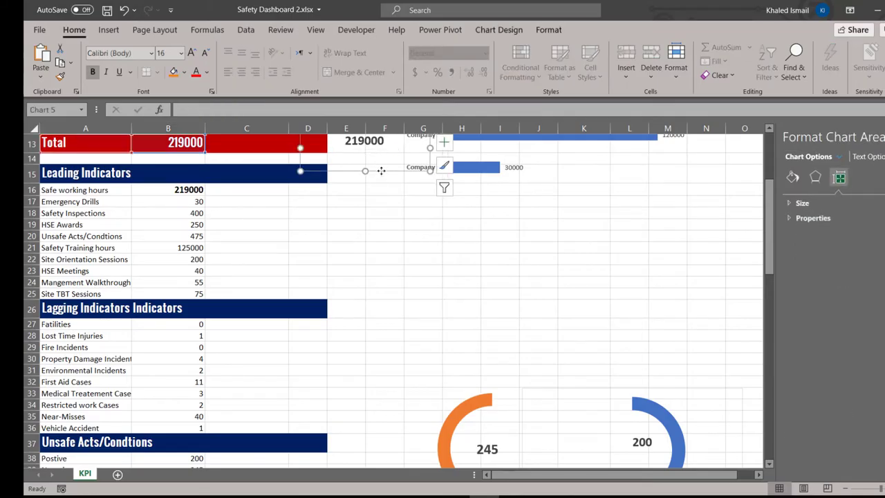
pyautogui.hotkey('ctrl', 'c')
pyautogui.hotkey('ctrl', 'v')
pyautogui.moveTo(381, 172); pyautogui.dragTo(378, 454)
pyautogui.scroll(-4, 377, 415)
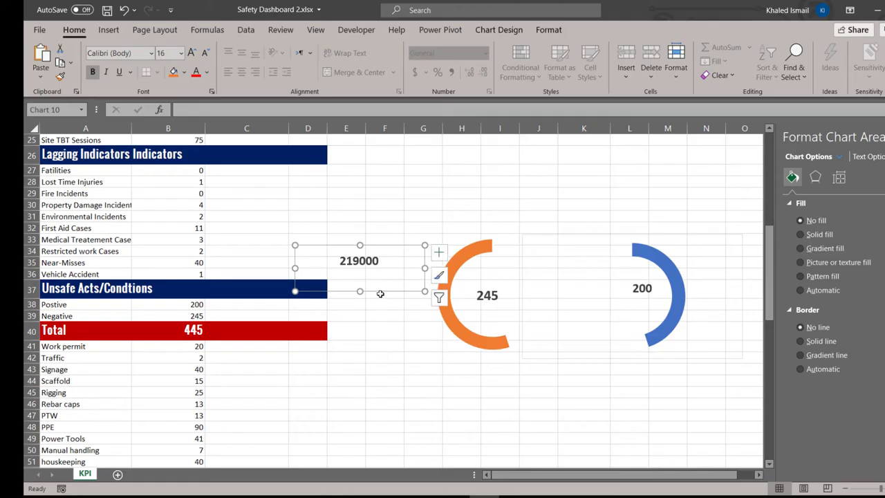
pyautogui.moveTo(380, 292); pyautogui.dragTo(381, 363)
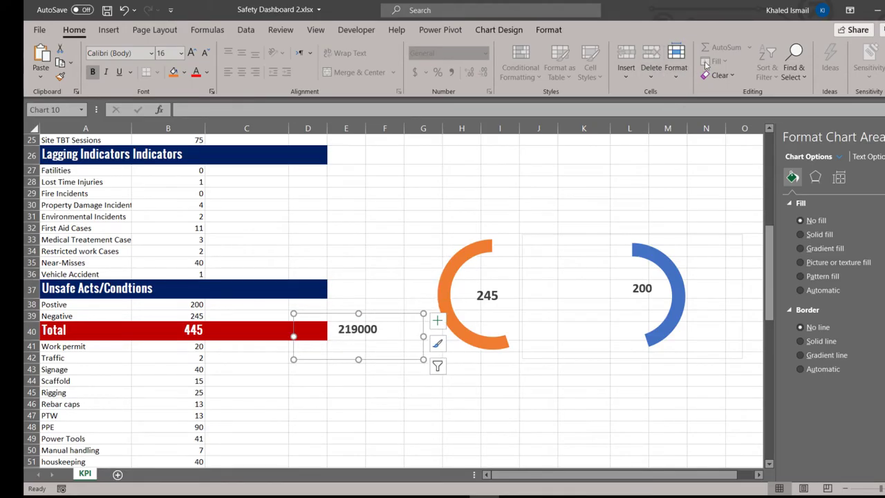
# Step: Change the copied chart's data range to the Total row A40:B40
pyautogui.click(509, 32)
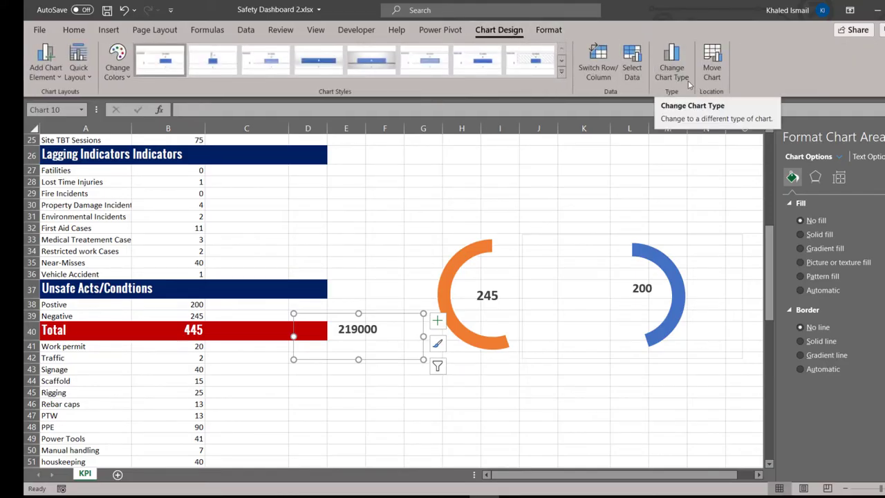
pyautogui.click(631, 71)
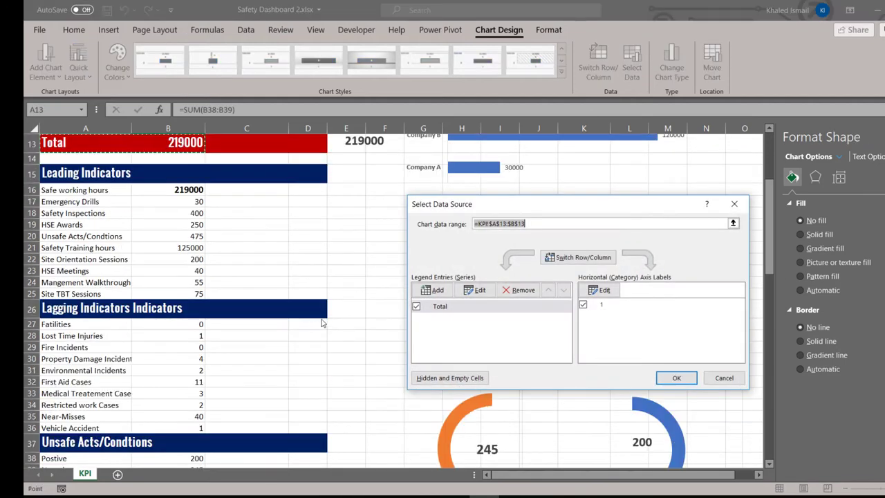
pyautogui.scroll(-6, 248, 301)
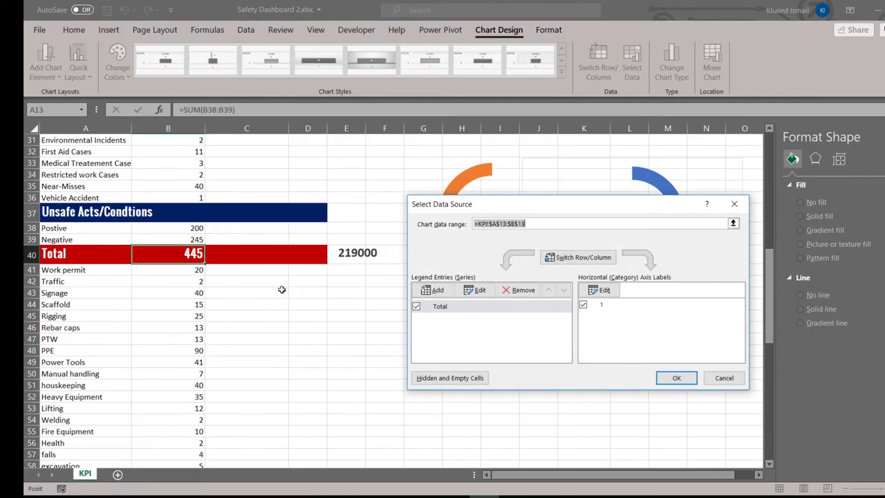
pyautogui.click(733, 224)
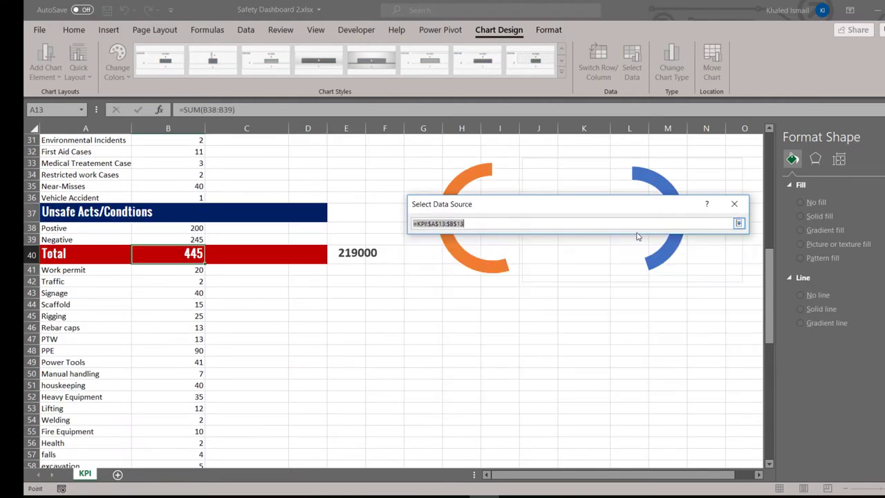
pyautogui.moveTo(93, 254); pyautogui.dragTo(186, 256)
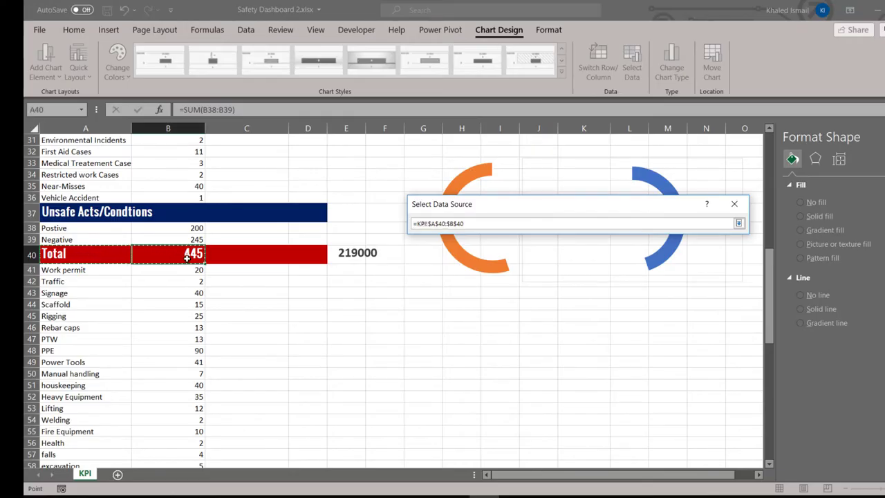
pyautogui.press('Return')
pyautogui.click(676, 378)
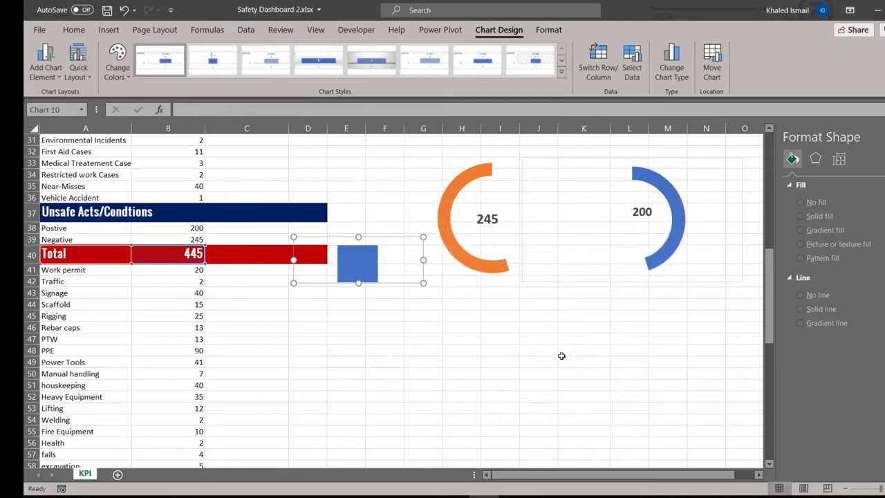
# Step: Set the bar to No fill, add a 445 data label, and nudge the chart slightly left and down
pyautogui.click(358, 261)
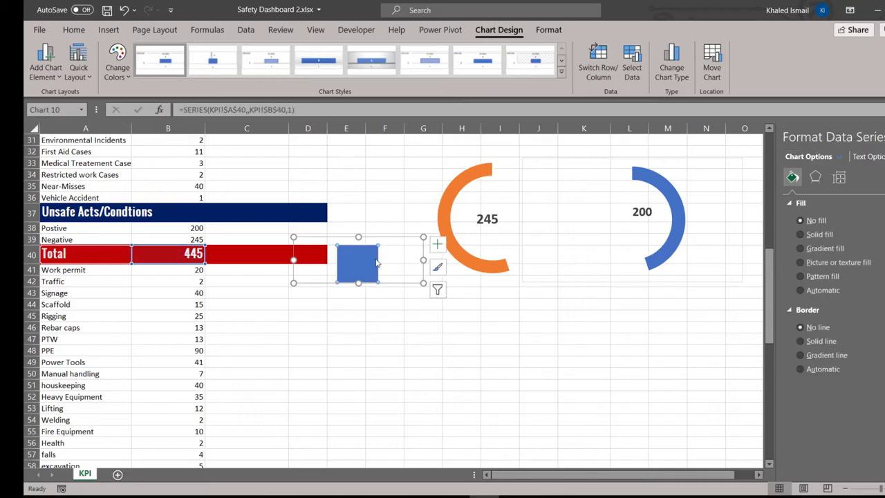
pyautogui.click(802, 221)
pyautogui.rightClick(346, 263)
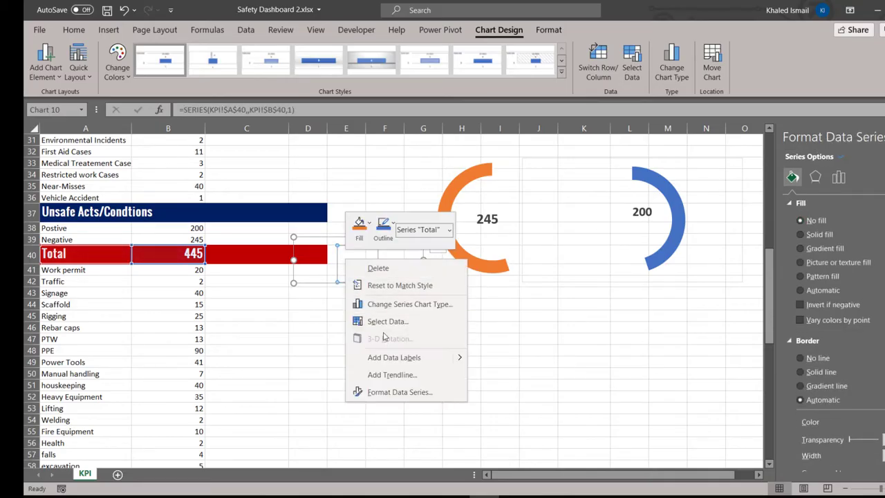
pyautogui.click(386, 361)
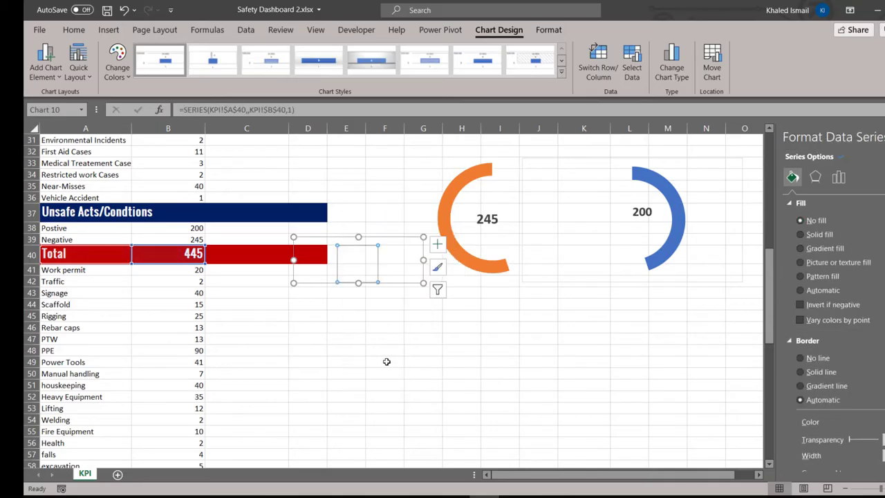
pyautogui.click(415, 304)
pyautogui.click(358, 246)
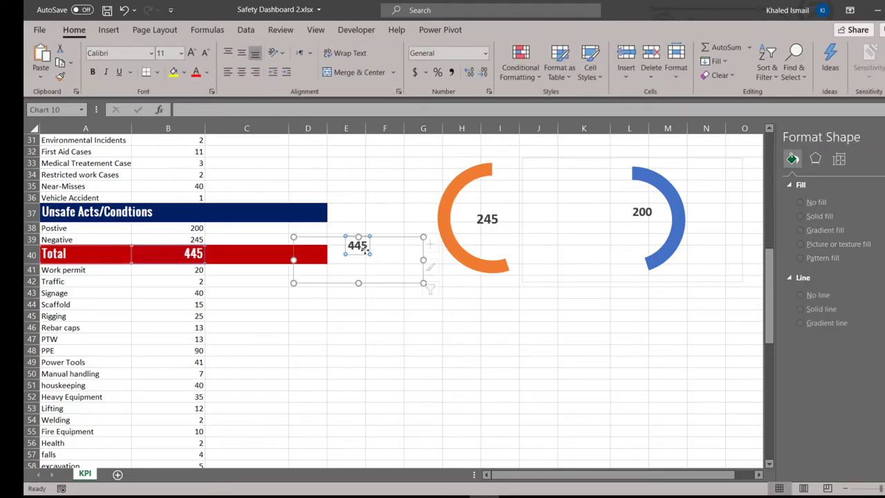
pyautogui.moveTo(375, 286); pyautogui.dragTo(367, 292)
pyautogui.click(367, 293)
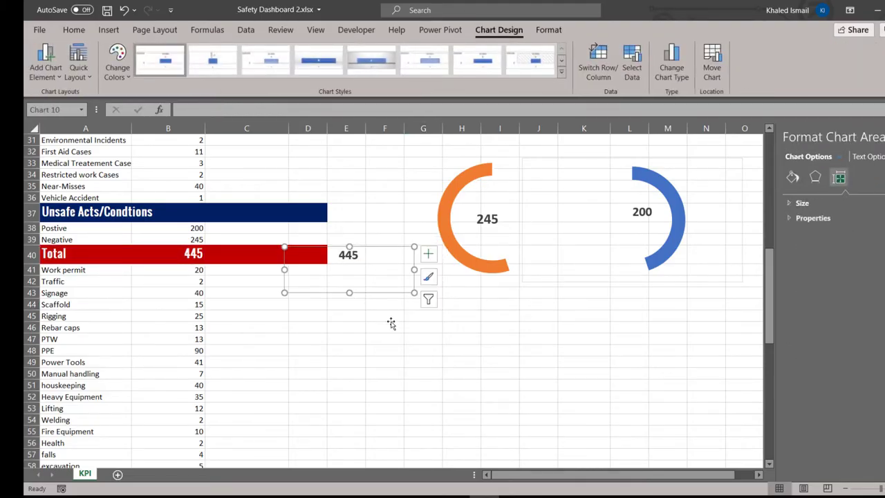
# Step: Insert a clustered bar chart of the unsafe act items and counts in A41:B62
pyautogui.scroll(-4, 446, 367)
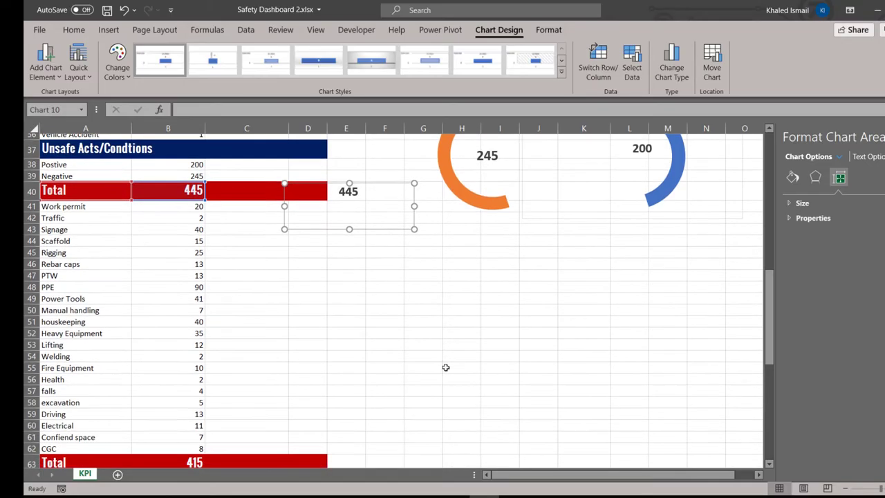
pyautogui.scroll(2, 447, 359)
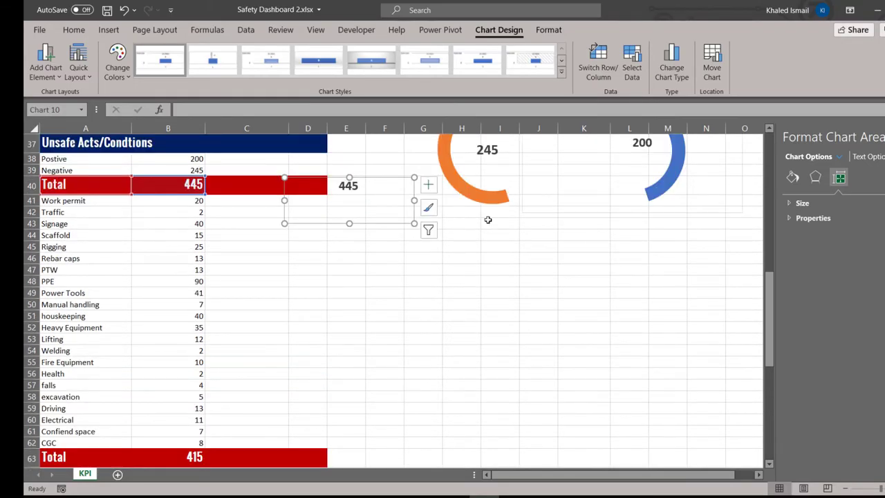
pyautogui.click(426, 301)
pyautogui.scroll(1, 294, 286)
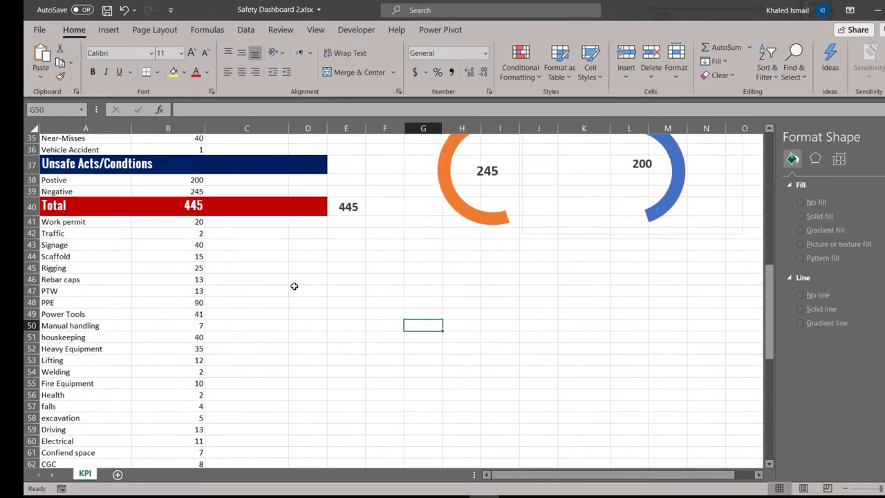
pyautogui.scroll(-1, 293, 285)
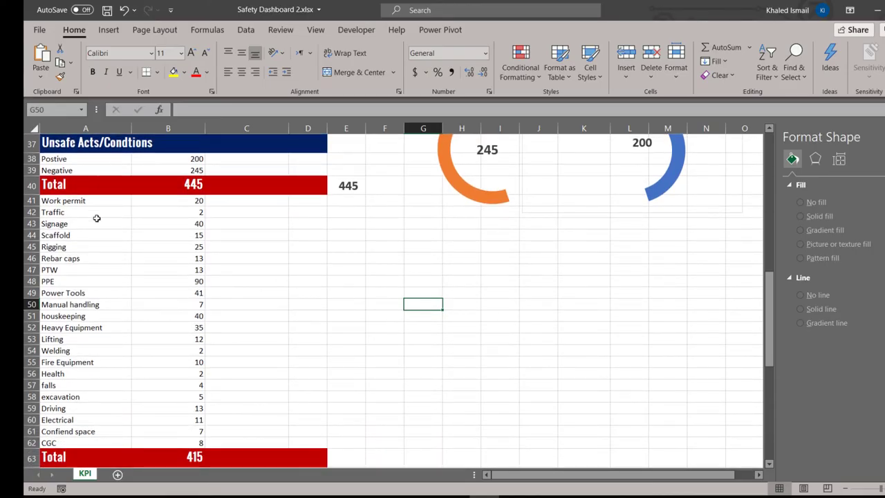
pyautogui.moveTo(52, 200); pyautogui.dragTo(193, 445)
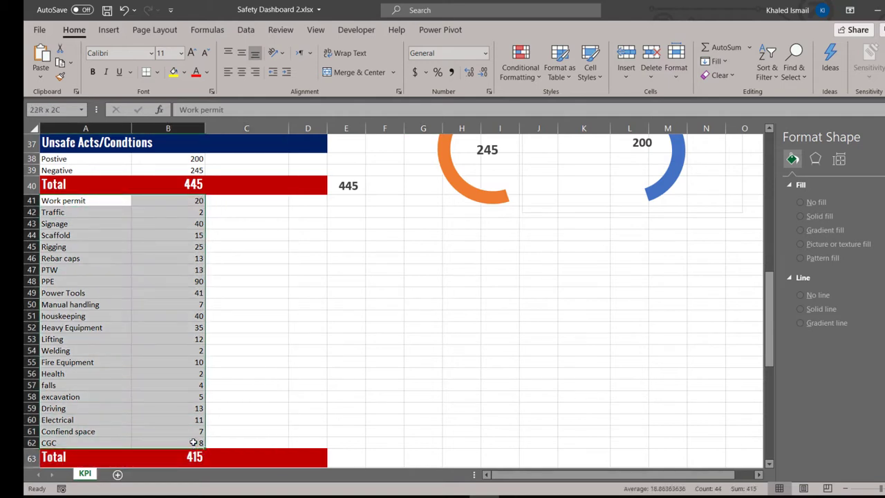
pyautogui.click(108, 29)
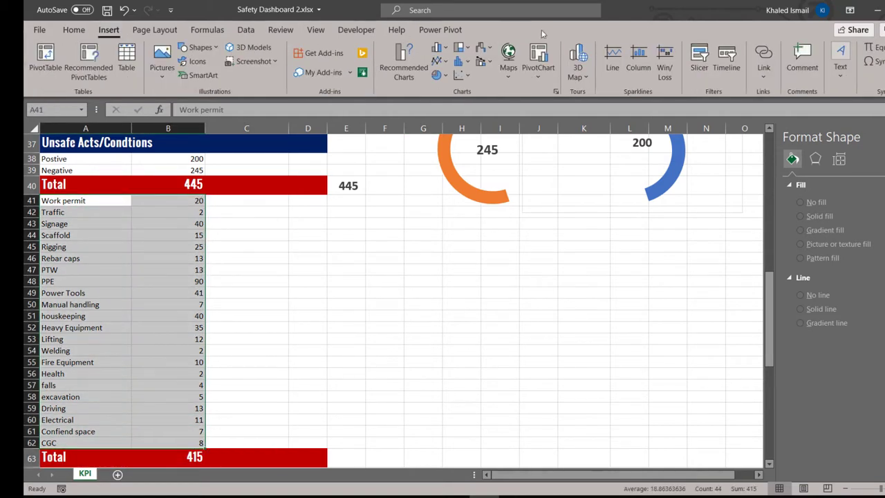
pyautogui.click(439, 48)
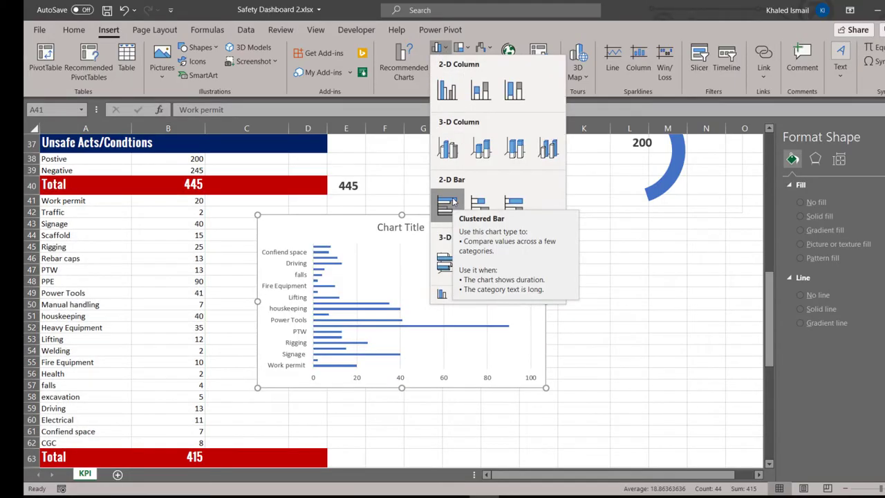
pyautogui.click(453, 201)
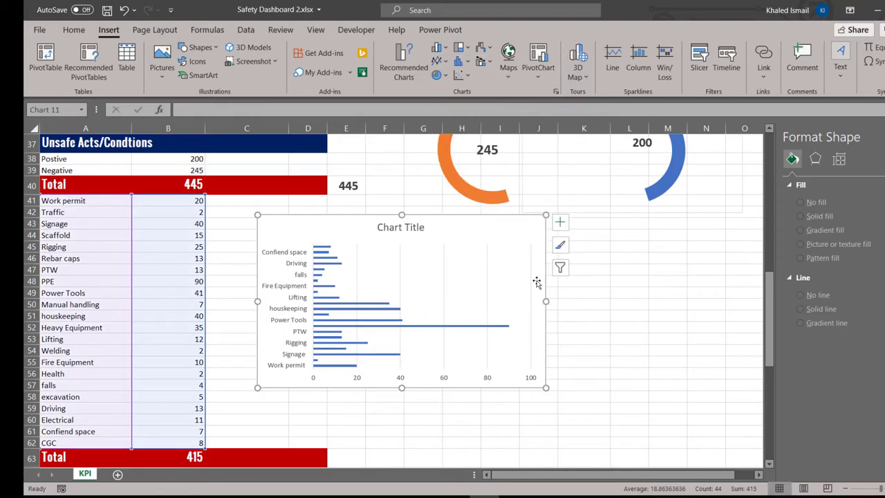
# Step: Move the bar chart right, enlarge and widen it, and delete its title
pyautogui.moveTo(486, 227); pyautogui.dragTo(554, 230)
pyautogui.moveTo(614, 390); pyautogui.dragTo(679, 417)
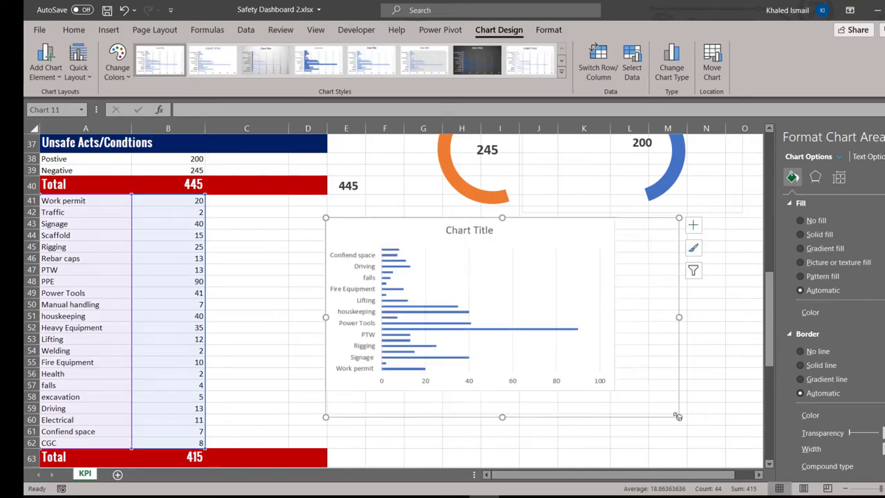
pyautogui.click(498, 234)
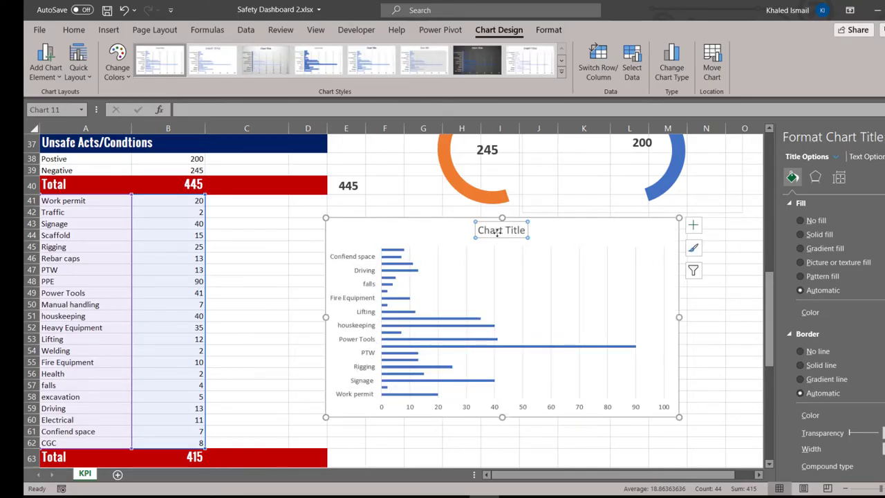
pyautogui.press('Delete')
pyautogui.click(487, 378)
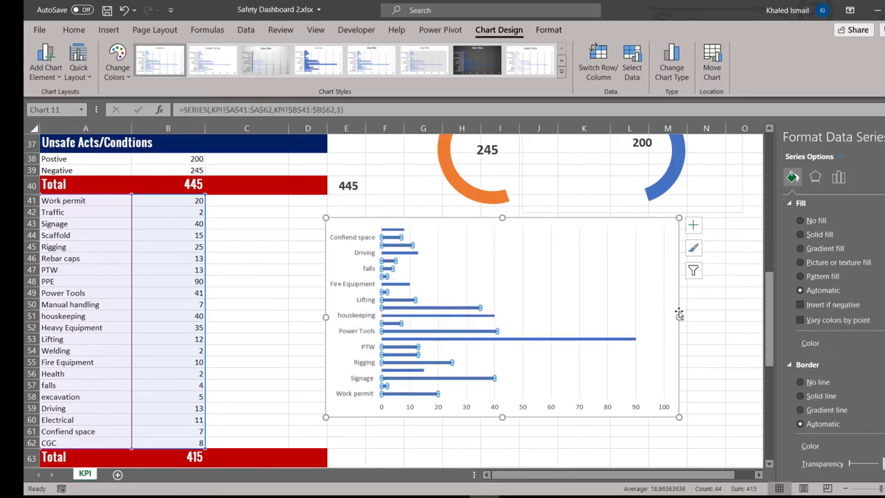
pyautogui.moveTo(681, 317); pyautogui.dragTo(725, 316)
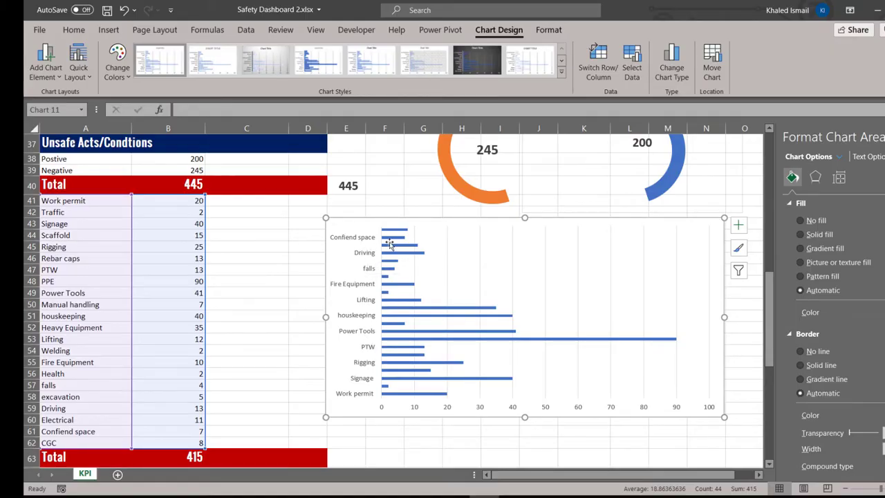
pyautogui.click(639, 256)
pyautogui.click(642, 258)
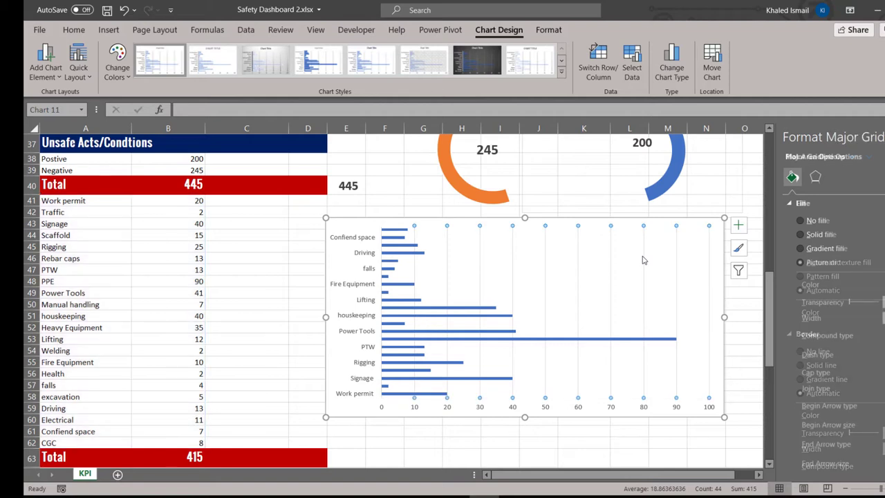
pyautogui.click(547, 304)
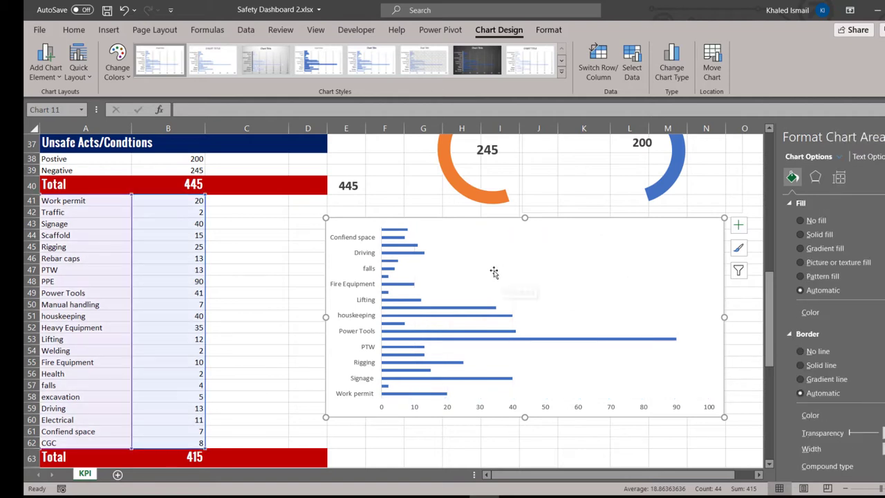
# Step: Add value labels to the bars, bold the category names, and delete the horizontal value axis
pyautogui.click(518, 339)
pyautogui.rightClick(518, 339)
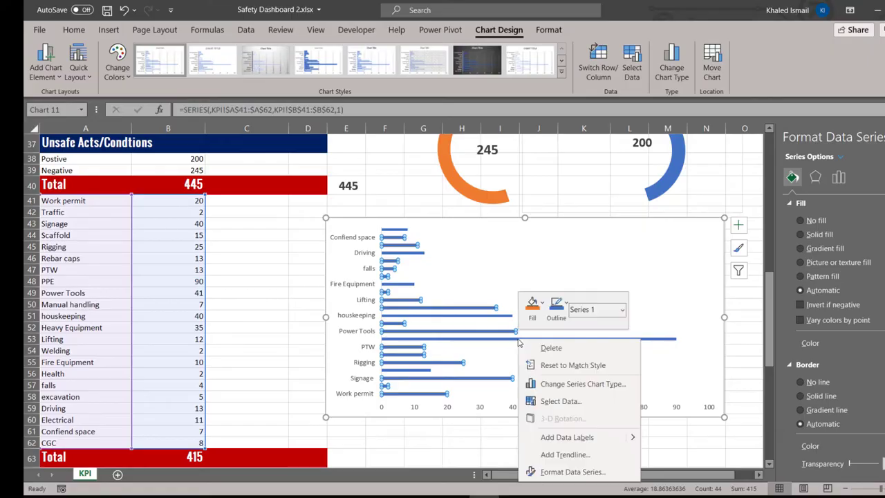
pyautogui.click(579, 443)
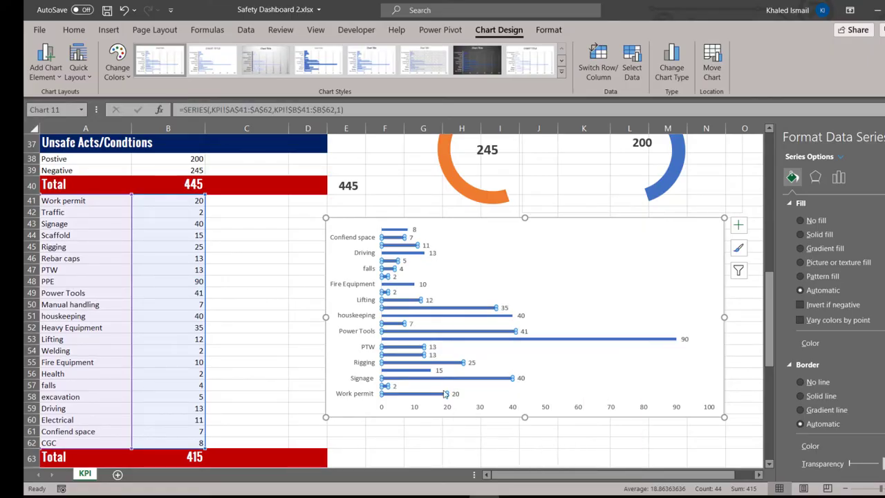
pyautogui.click(354, 311)
pyautogui.click(74, 30)
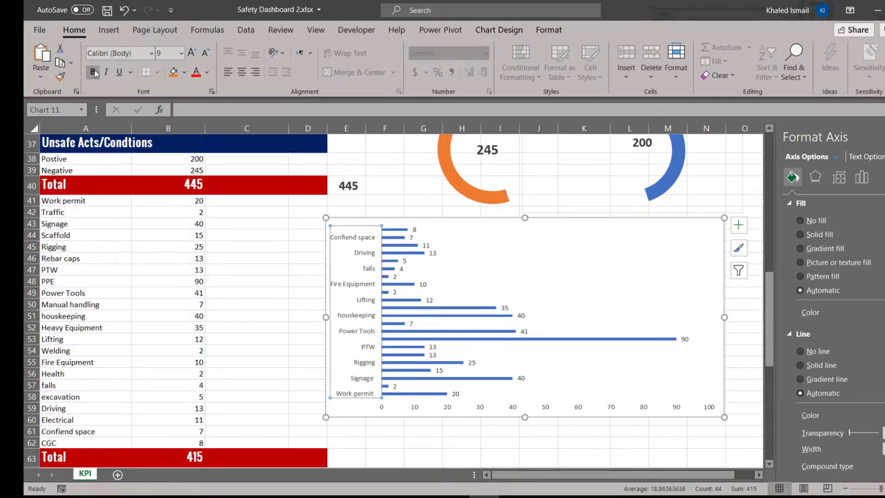
pyautogui.hotkey('ctrl', 'b')
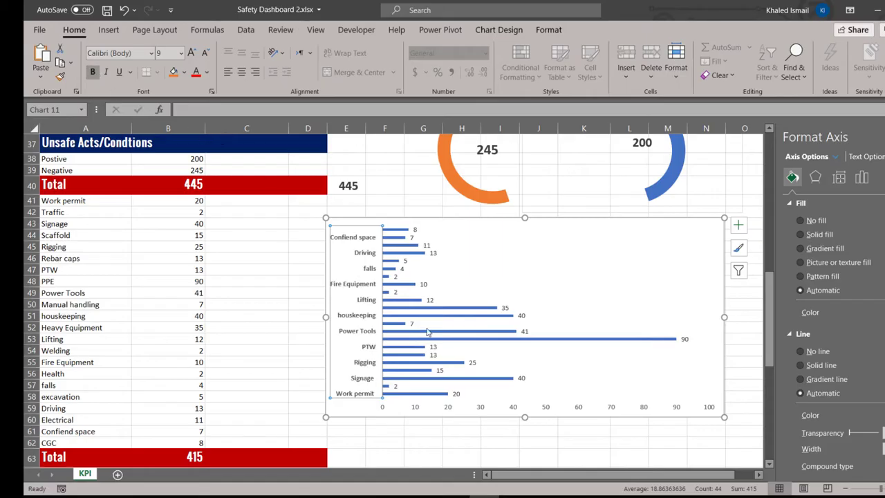
pyautogui.click(615, 412)
pyautogui.press('Delete')
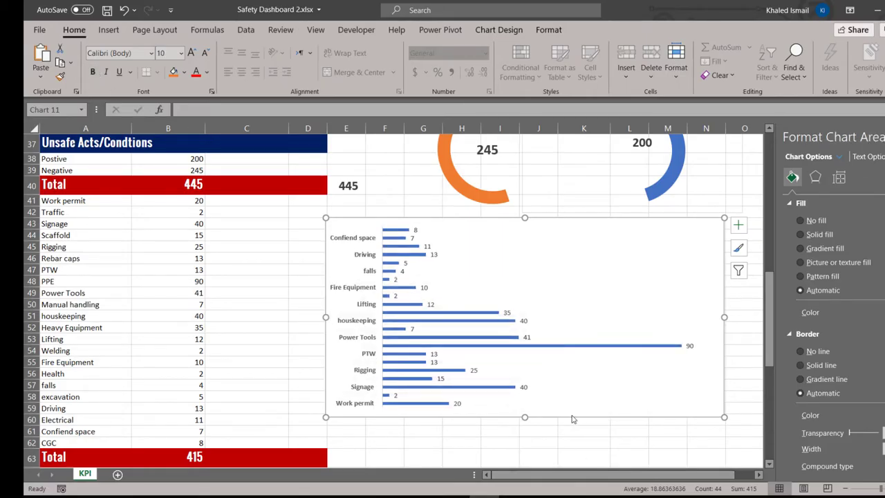
# Step: Duplicate the small 445 chart and move the copy down beside the row 63 Total
pyautogui.scroll(-1, 328, 371)
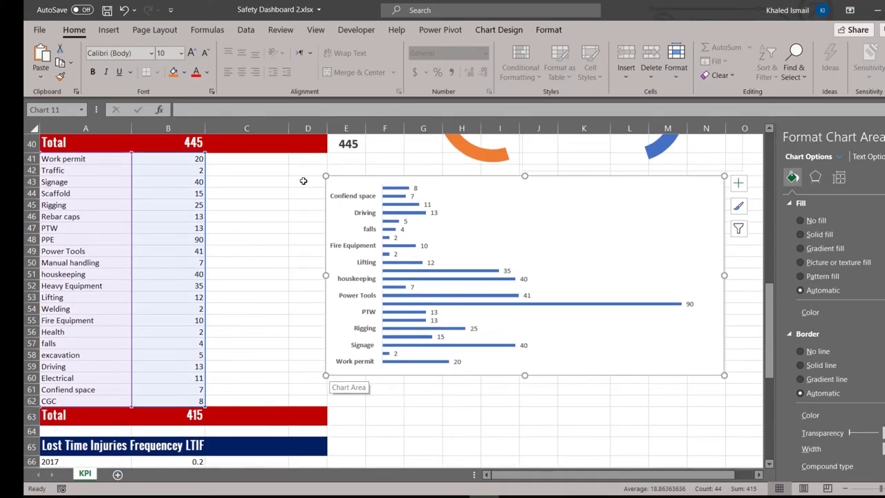
pyautogui.click(351, 147)
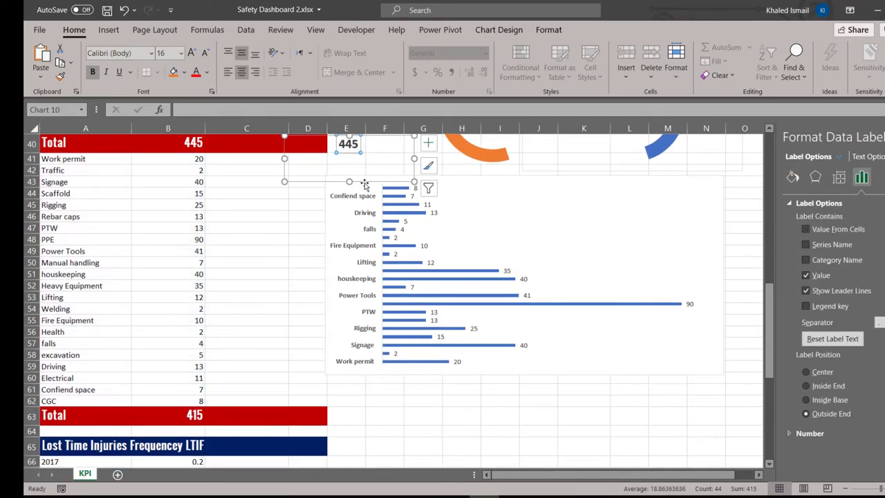
pyautogui.click(365, 184)
pyautogui.hotkey('ctrl', 'd')
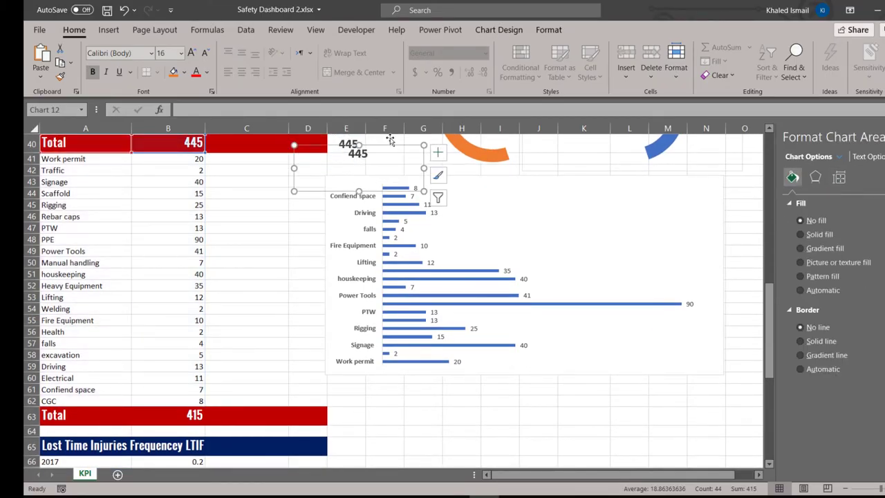
pyautogui.moveTo(392, 148); pyautogui.dragTo(385, 404)
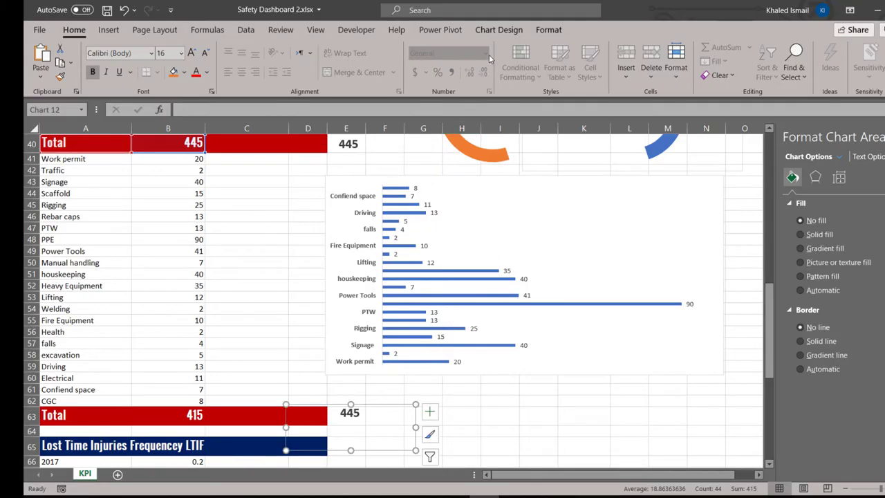
# Step: Set the copy's data range to the Total row A63:B63 so it reads 415
pyautogui.click(496, 32)
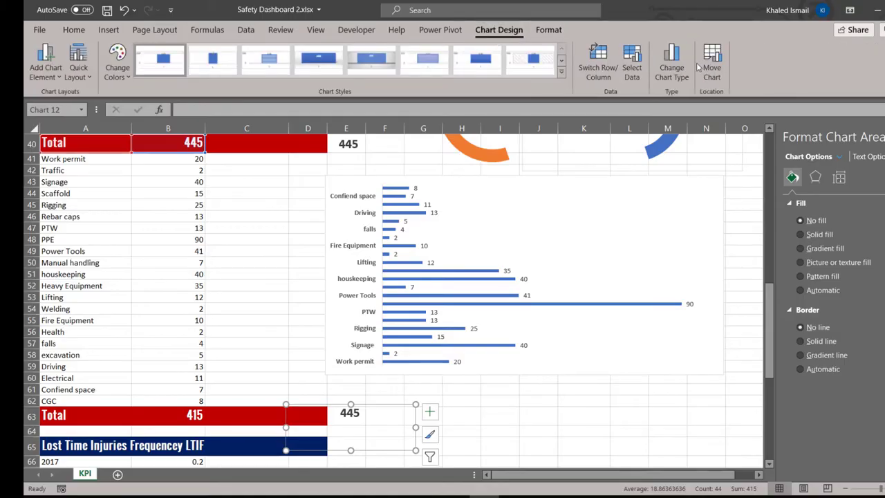
pyautogui.click(632, 67)
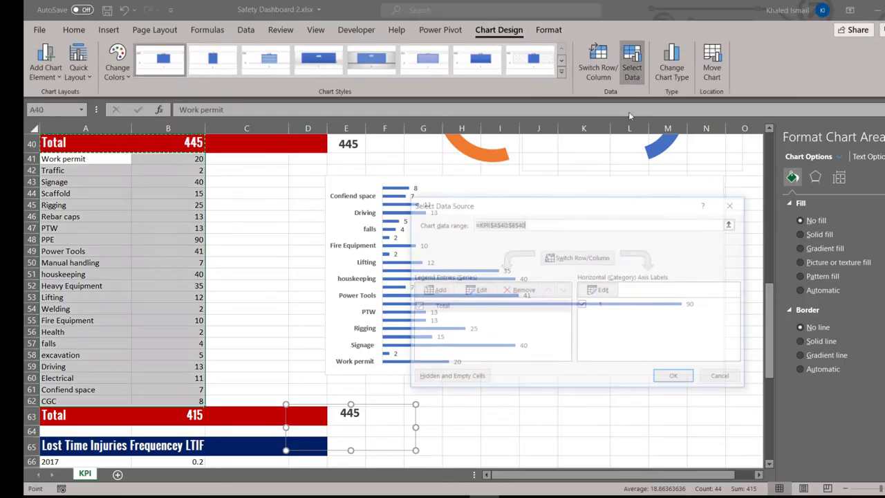
pyautogui.click(733, 223)
pyautogui.moveTo(76, 414); pyautogui.dragTo(181, 415)
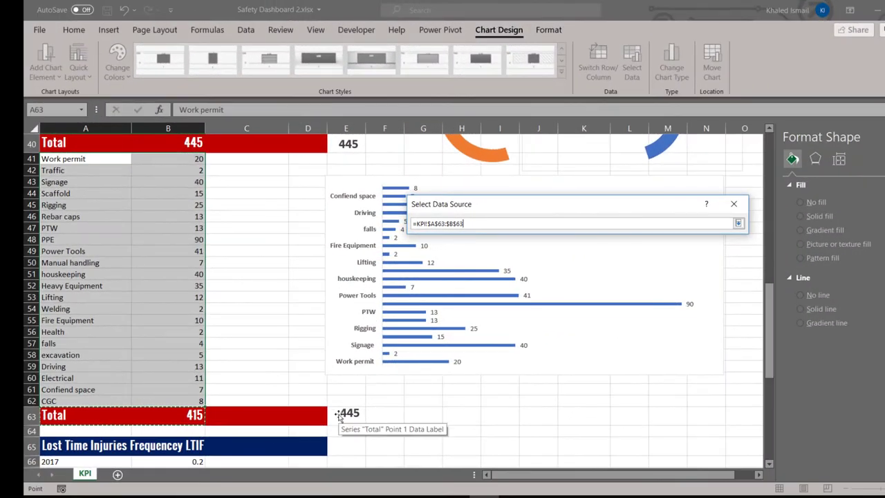
pyautogui.press('Return')
# Step: Delete the 415 bar so only the value label remains
pyautogui.click(353, 439)
pyautogui.rightClick(352, 439)
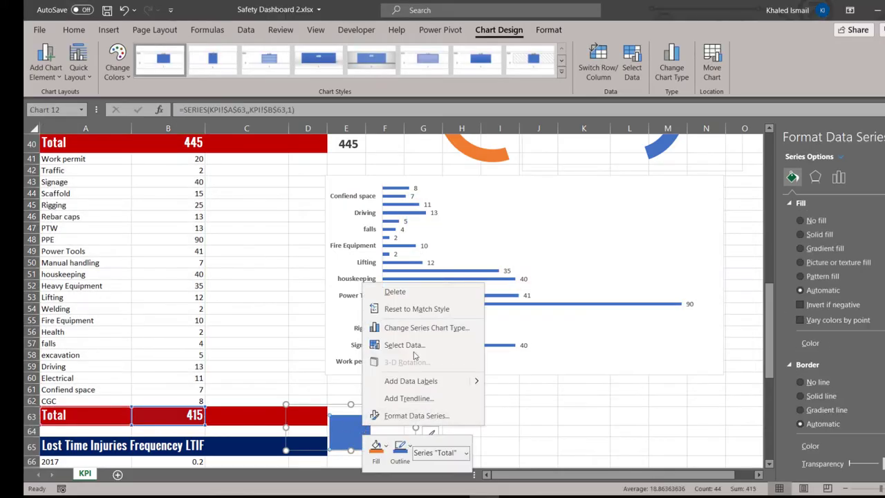
pyautogui.press('Escape')
pyautogui.click(353, 442)
pyautogui.press('Delete')
pyautogui.click(397, 406)
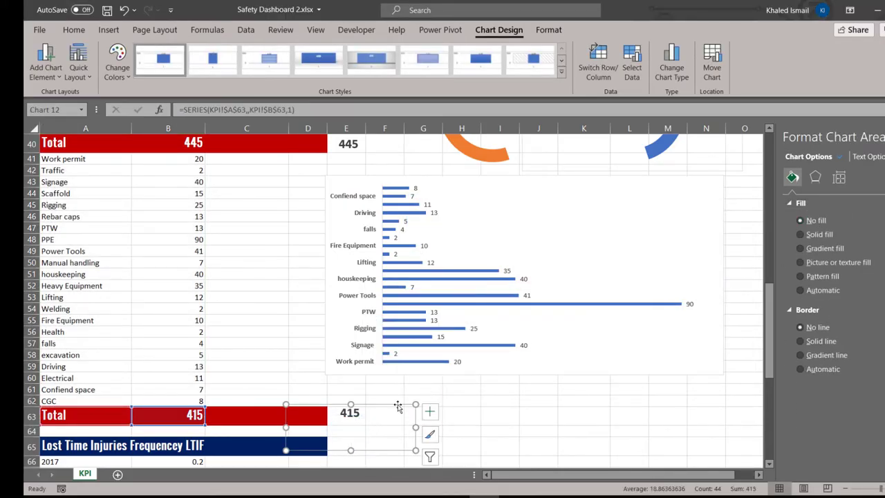
pyautogui.scroll(-6, 472, 380)
# Step: Insert the second-preview line chart of the LTIF data A66:B69 beside the table
pyautogui.click(500, 269)
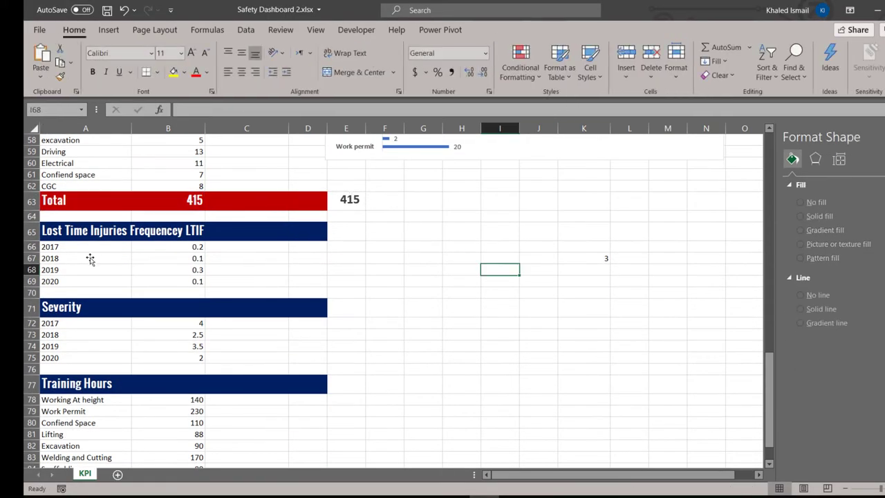
pyautogui.click(52, 247)
pyautogui.moveTo(52, 247); pyautogui.dragTo(197, 280)
pyautogui.click(109, 29)
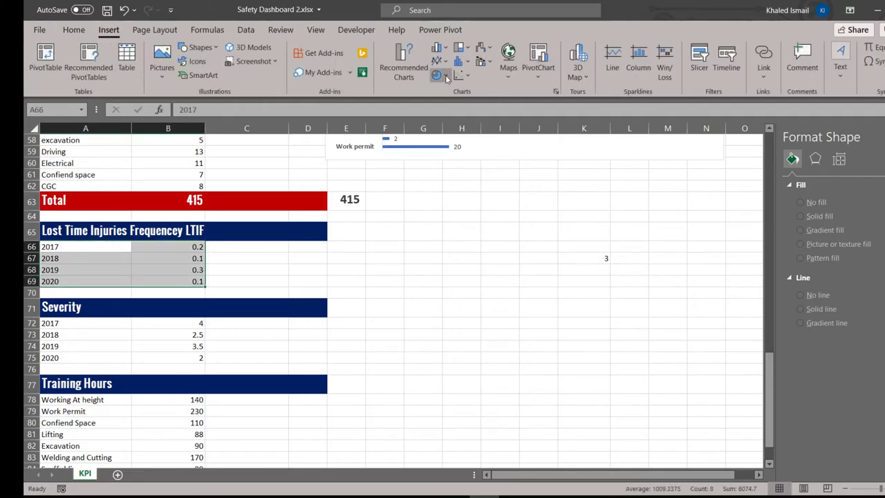
pyautogui.click(445, 69)
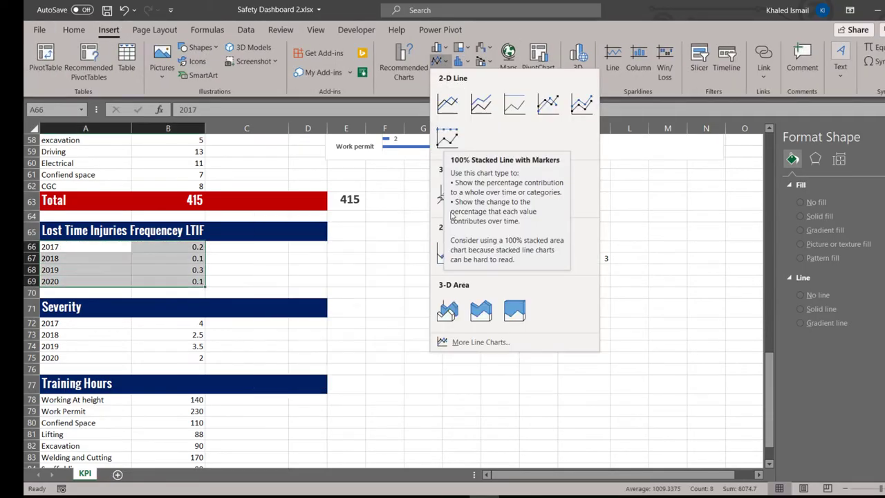
pyautogui.click(480, 341)
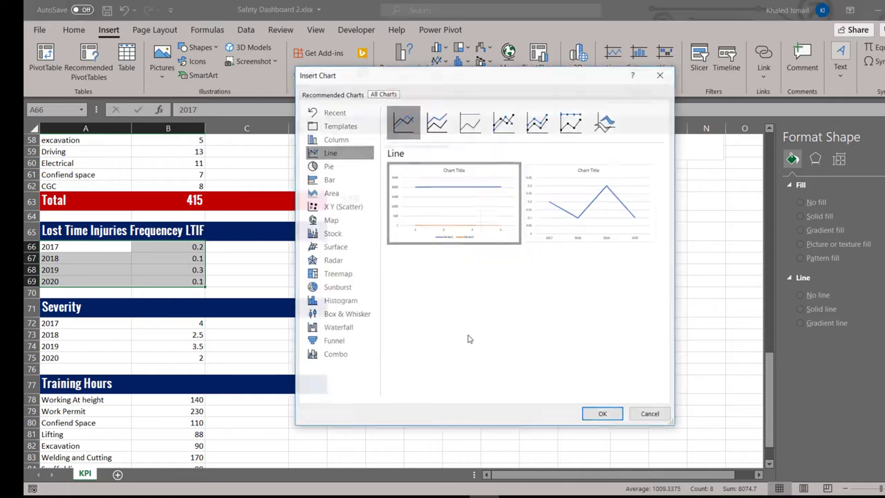
pyautogui.click(588, 204)
pyautogui.click(602, 414)
pyautogui.moveTo(453, 211); pyautogui.dragTo(562, 208)
# Step: Delete the LTIF chart's title and gridlines and set plot and chart area borders to No line
pyautogui.click(513, 220)
pyautogui.press('Delete')
pyautogui.click(587, 237)
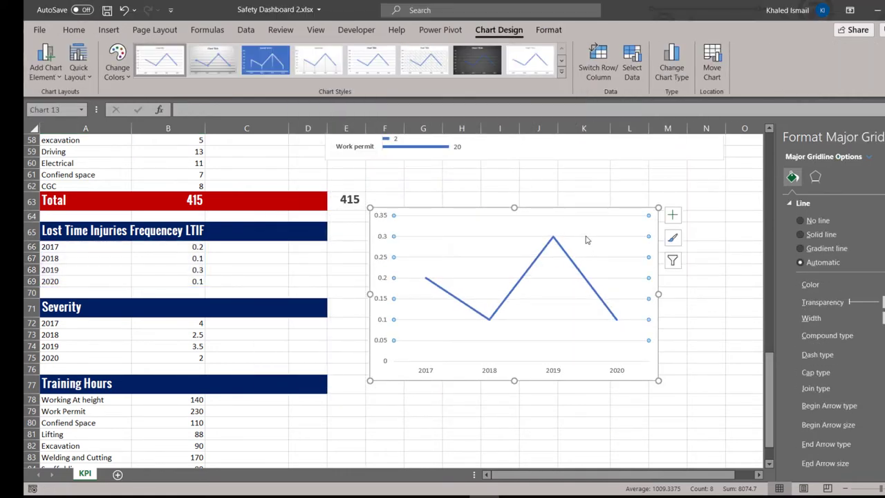
pyautogui.press('Delete')
pyautogui.click(559, 244)
pyautogui.click(643, 266)
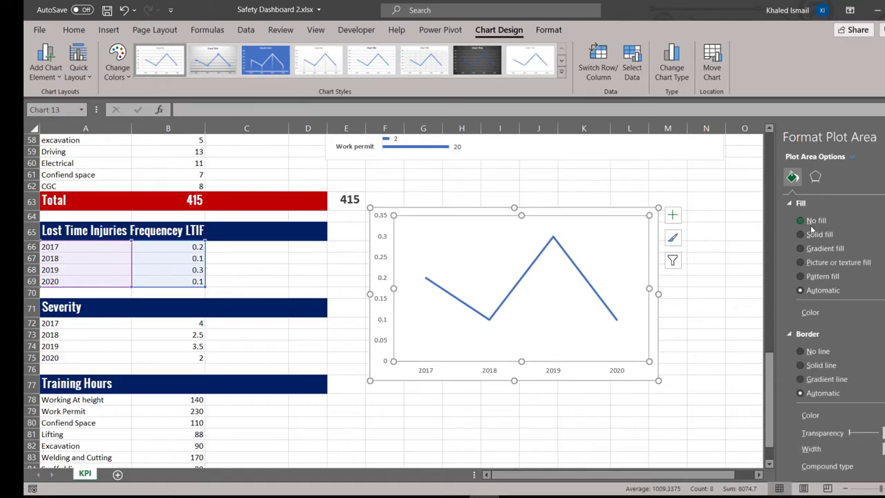
pyautogui.click(800, 327)
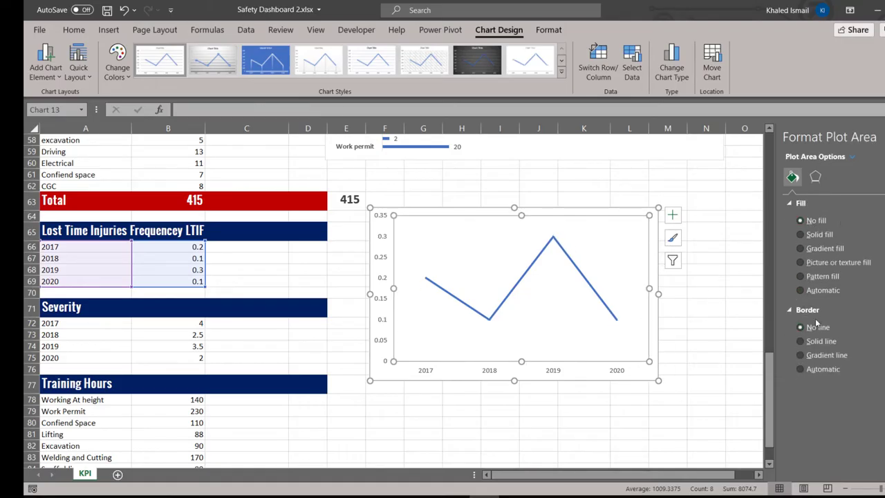
pyautogui.click(657, 246)
pyautogui.click(801, 327)
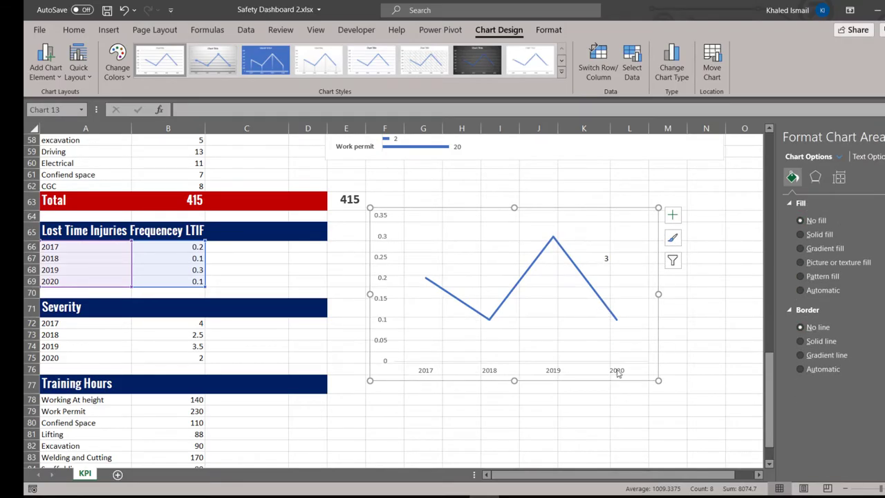
# Step: Resize the LTIF chart wider and shorter and reposition it beside the table
pyautogui.moveTo(575, 212); pyautogui.dragTo(585, 201)
pyautogui.moveTo(669, 368); pyautogui.dragTo(679, 322)
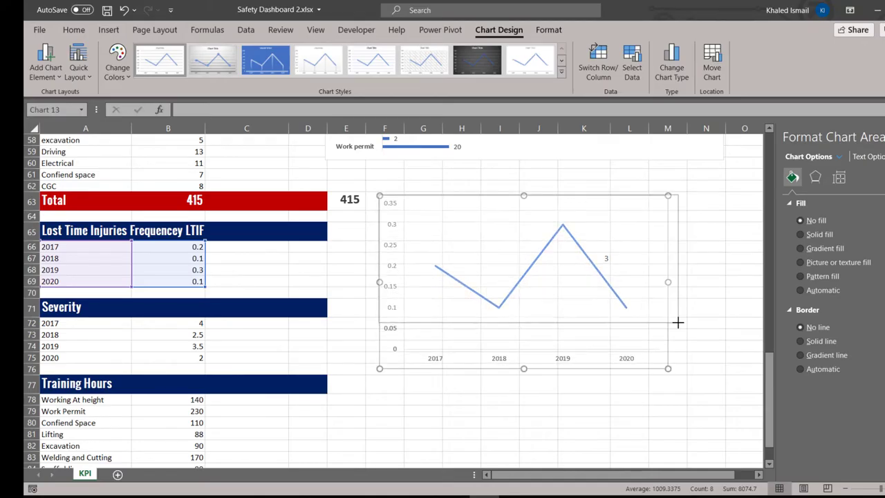
pyautogui.click(609, 262)
pyautogui.moveTo(626, 198); pyautogui.dragTo(622, 291)
pyautogui.click(587, 258)
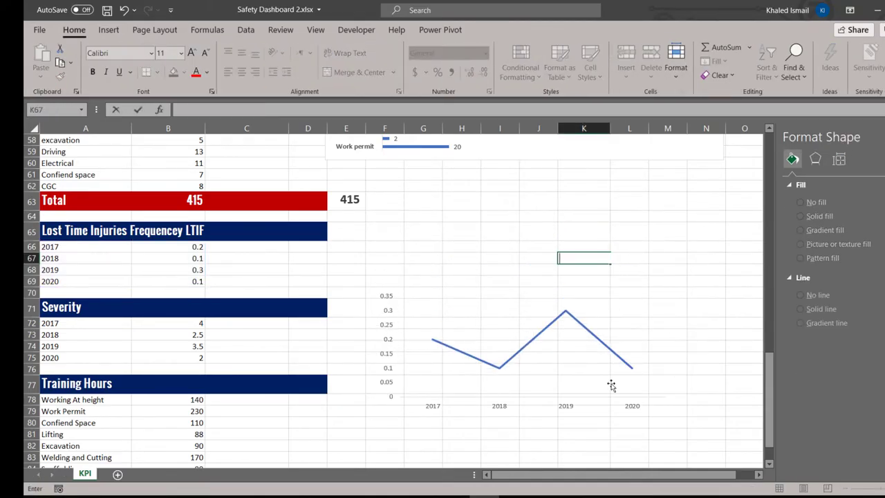
pyautogui.click(616, 381)
pyautogui.moveTo(506, 290); pyautogui.dragTo(488, 217)
pyautogui.click(554, 243)
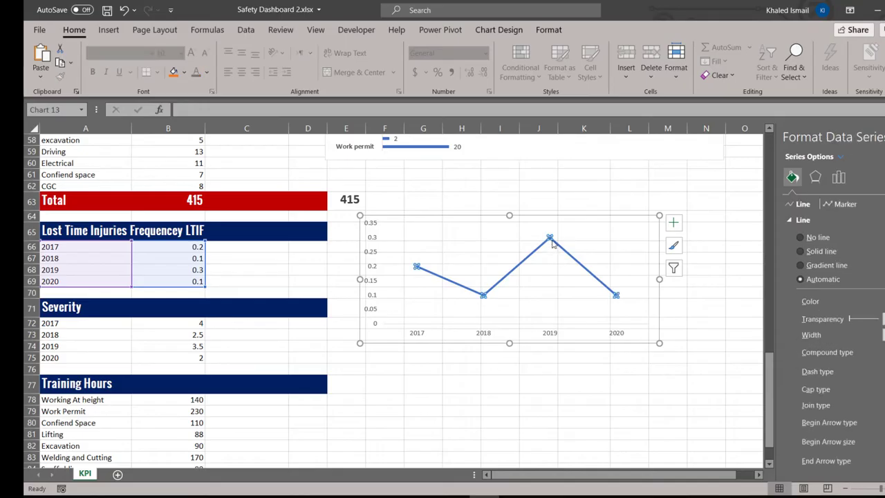
pyautogui.scroll(-1, 846, 393)
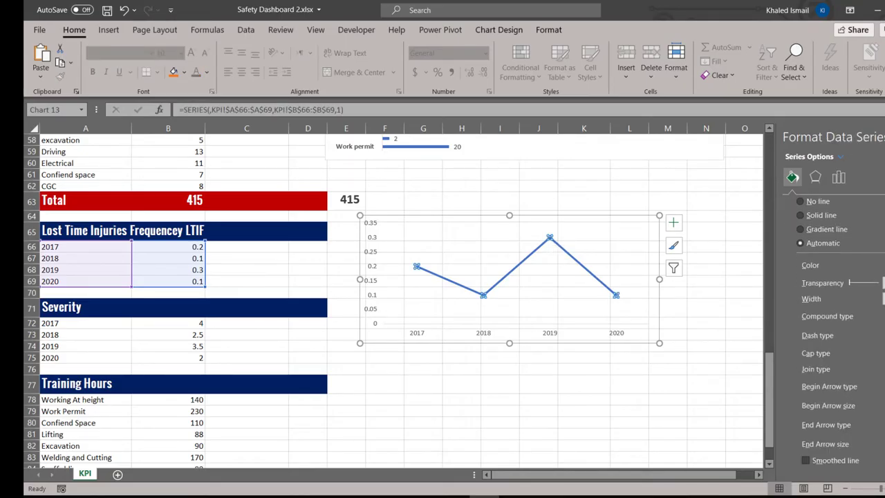
pyautogui.scroll(1, 847, 392)
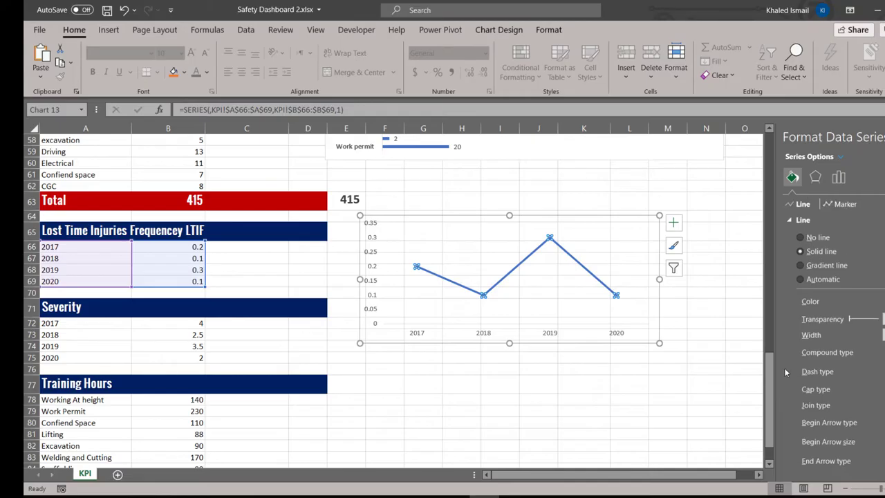
pyautogui.click(706, 411)
pyautogui.click(421, 307)
pyautogui.click(443, 371)
pyautogui.scroll(-2, 237, 357)
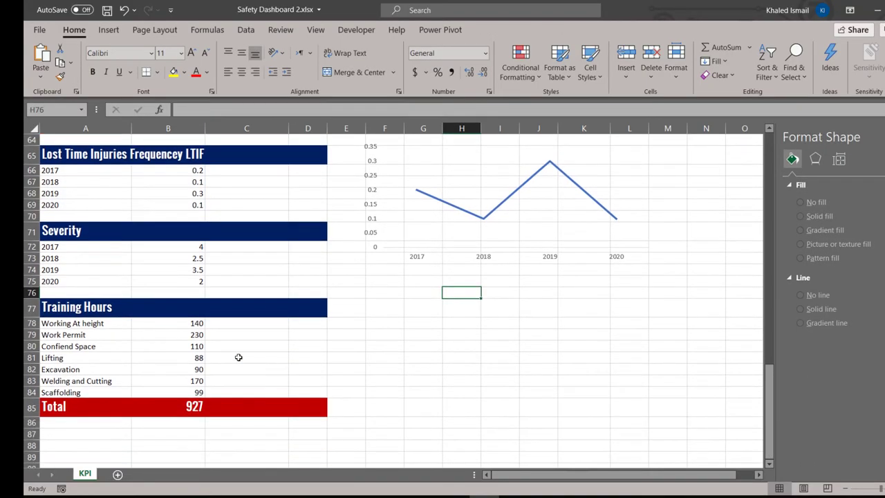
pyautogui.click(414, 293)
# Step: Insert the second-style line chart of the Severity data A72:B75
pyautogui.scroll(5, 420, 315)
pyautogui.scroll(-4, 420, 315)
pyautogui.moveTo(102, 292); pyautogui.dragTo(207, 326)
pyautogui.click(108, 30)
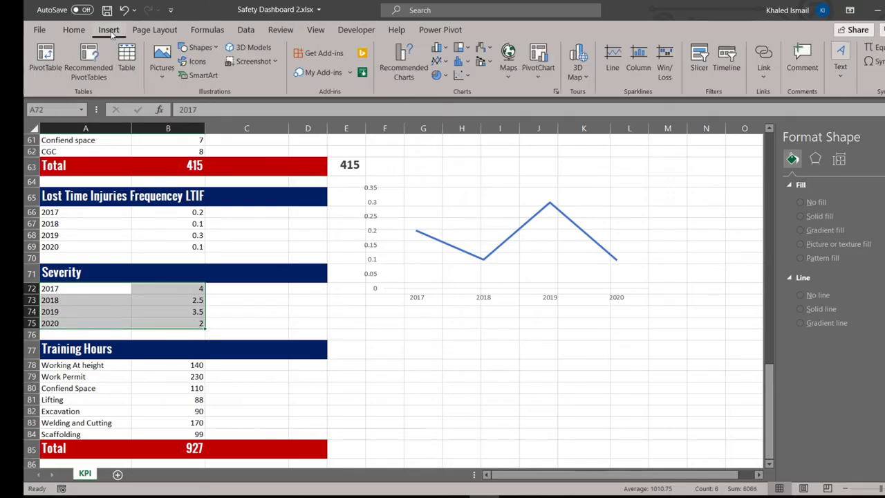
pyautogui.click(441, 56)
pyautogui.click(480, 342)
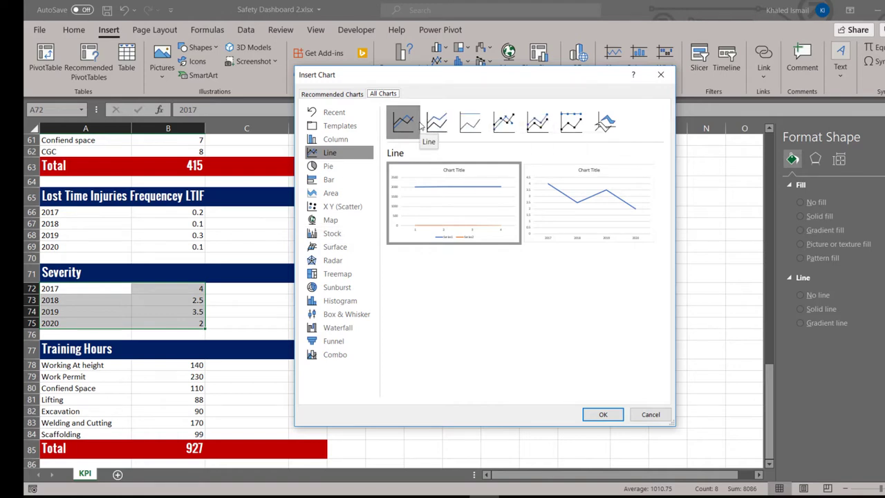
pyautogui.doubleClick(589, 204)
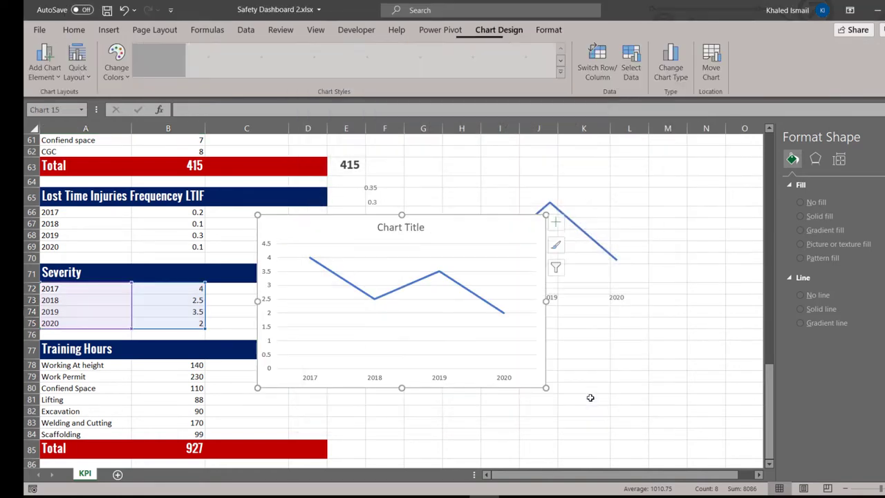
# Step: Make the Severity line smoothed with square end caps
pyautogui.click(406, 282)
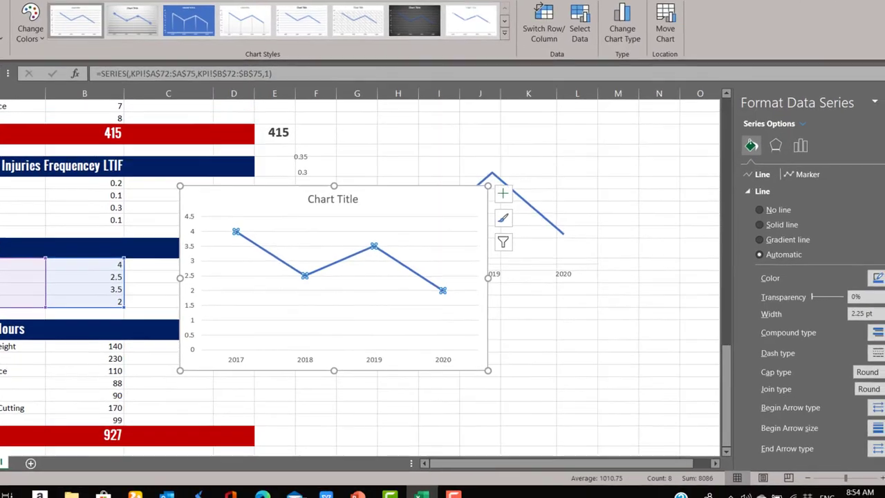
pyautogui.scroll(-3, 788, 311)
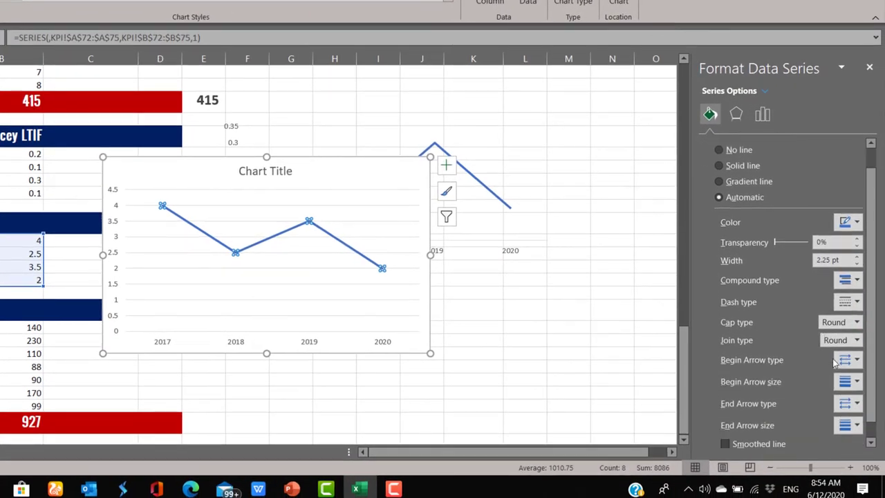
pyautogui.click(759, 436)
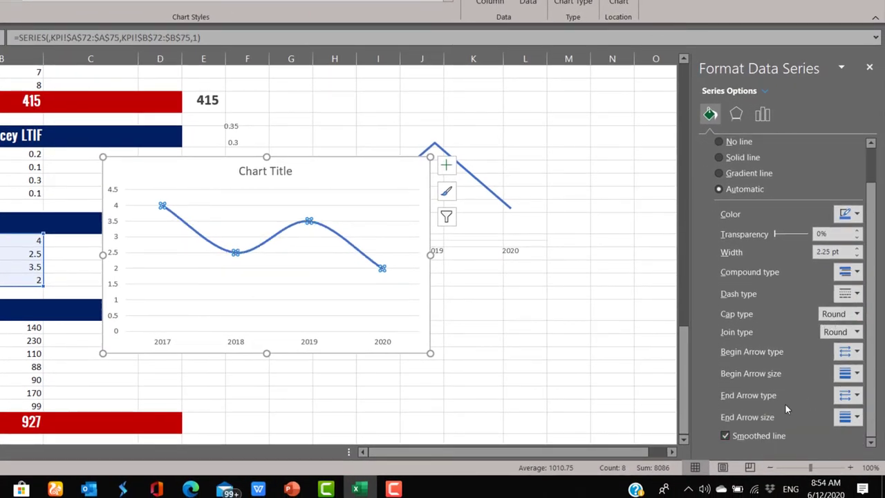
pyautogui.click(834, 314)
pyautogui.click(834, 332)
pyautogui.scroll(2, 813, 374)
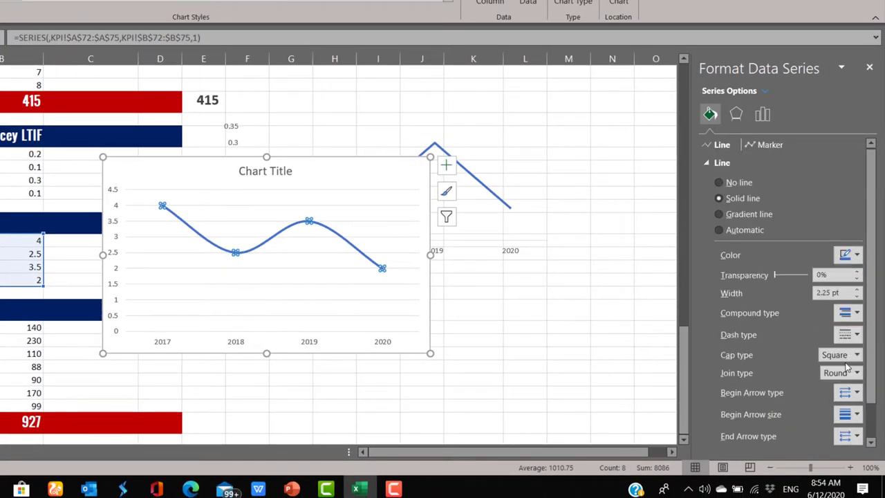
pyautogui.click(849, 254)
pyautogui.click(768, 301)
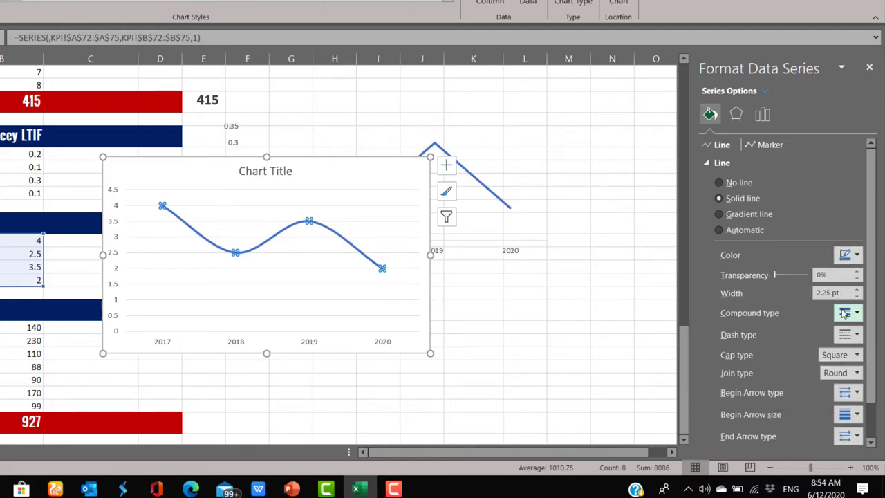
# Step: Move the Severity chart right and down below the LTIF chart
pyautogui.click(477, 293)
pyautogui.click(321, 207)
pyautogui.moveTo(315, 160); pyautogui.dragTo(490, 217)
pyautogui.click(577, 307)
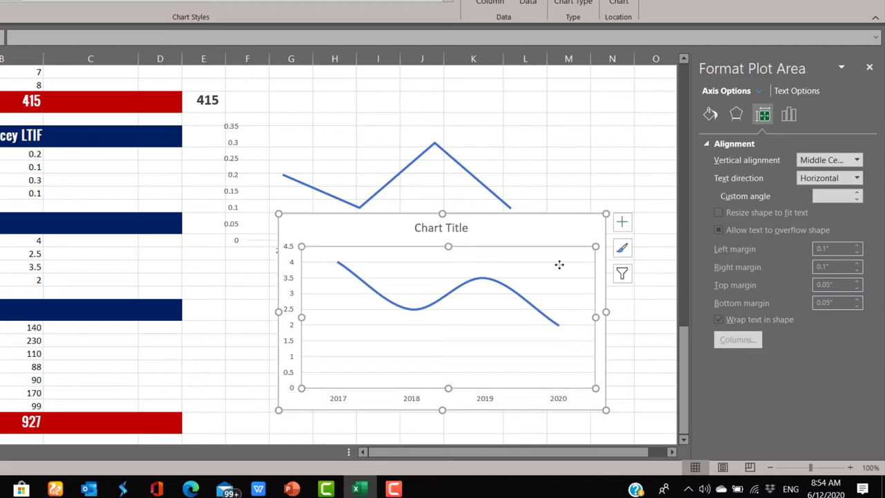
pyautogui.click(710, 114)
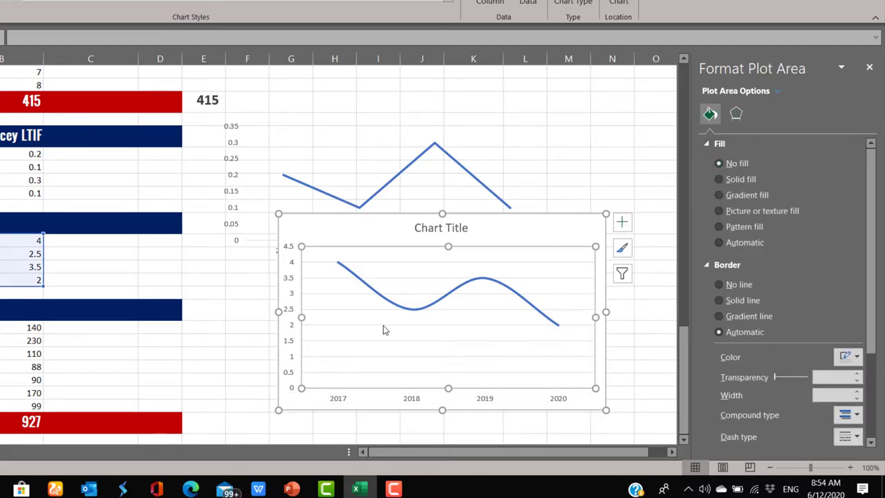
pyautogui.click(384, 325)
pyautogui.click(606, 276)
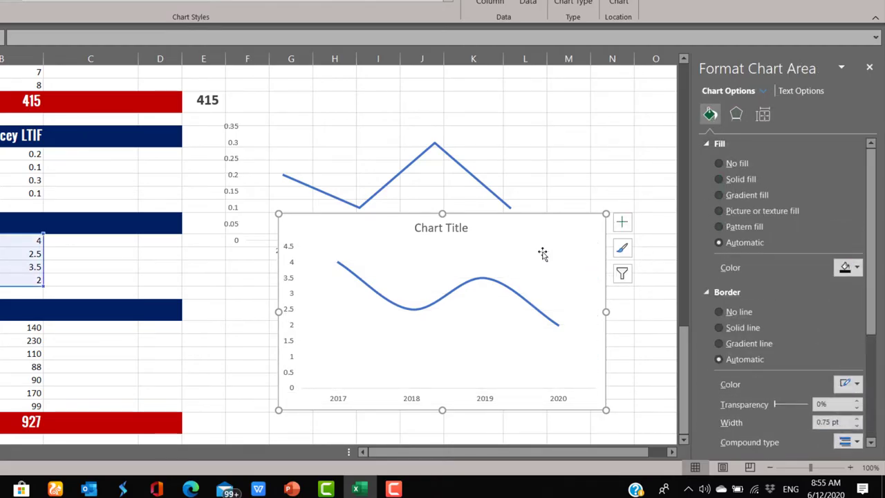
# Step: Delete the Severity chart title and remove the chart area fill and border
pyautogui.click(460, 232)
pyautogui.press('Delete')
pyautogui.click(557, 388)
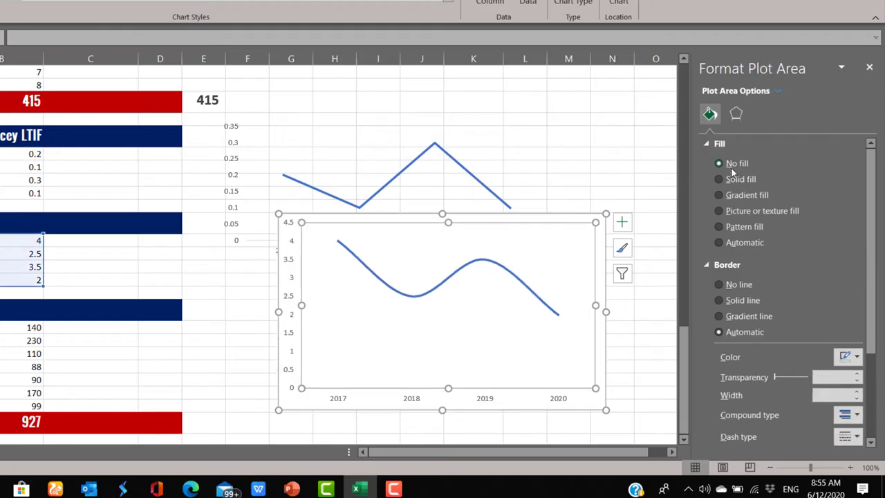
pyautogui.click(602, 403)
pyautogui.click(737, 164)
pyautogui.click(738, 284)
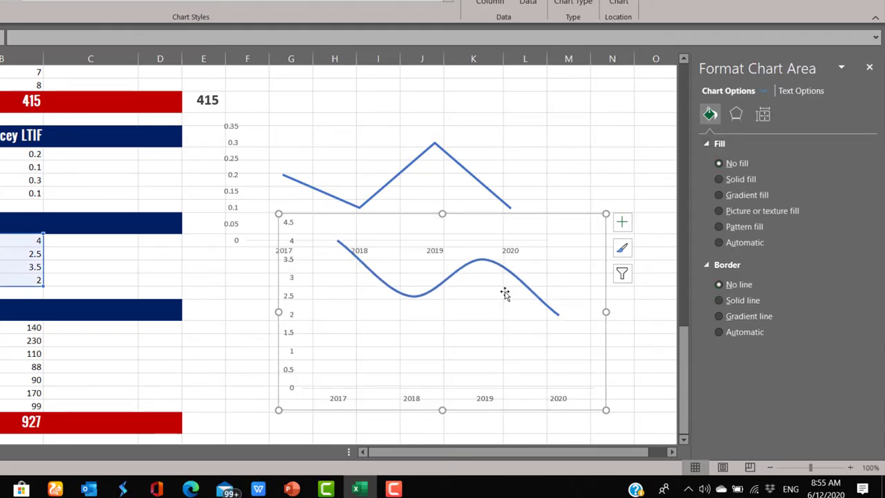
# Step: Shift the Severity chart slightly lower
pyautogui.click(512, 274)
pyautogui.rightClick(525, 293)
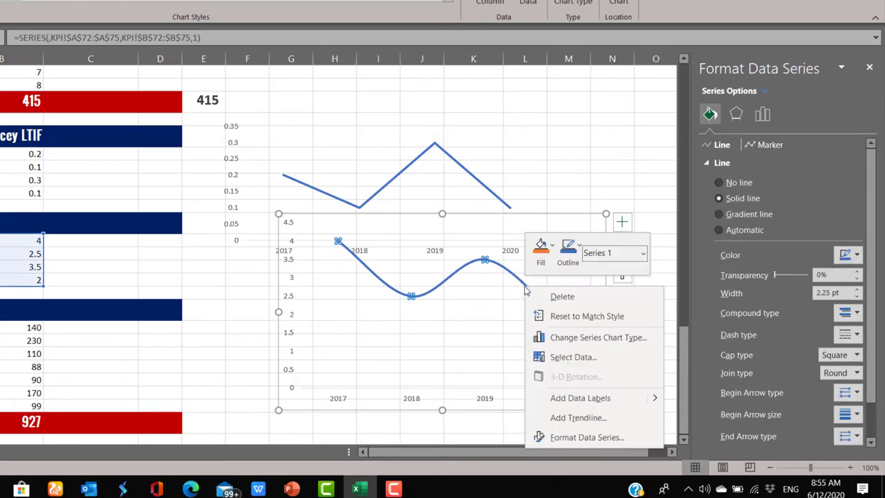
pyautogui.press('Escape')
pyautogui.moveTo(528, 225); pyautogui.dragTo(496, 255)
pyautogui.scroll(-3, 526, 304)
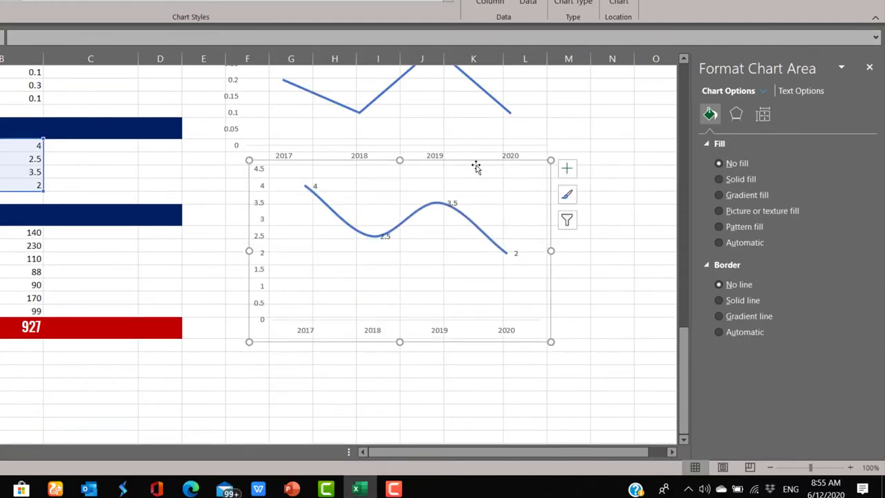
pyautogui.moveTo(477, 166); pyautogui.dragTo(483, 193)
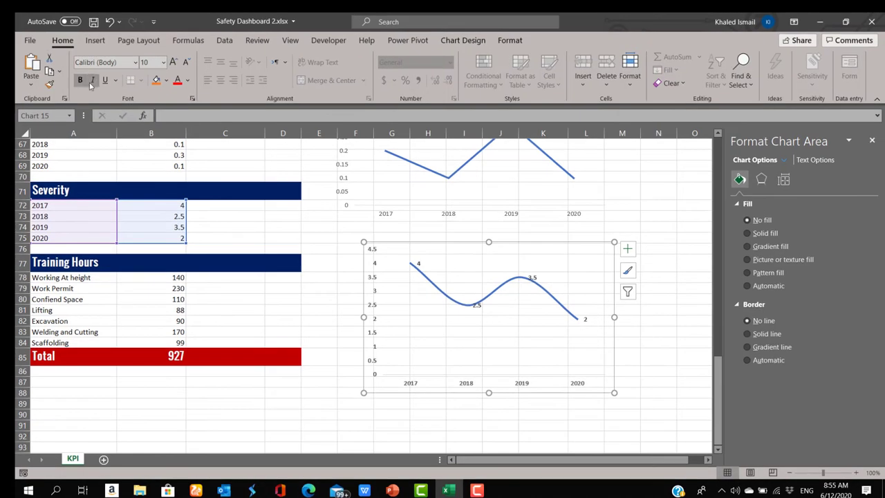
# Step: Give the Severity series built-in circle markers at each data point
pyautogui.click(493, 290)
pyautogui.click(739, 179)
pyautogui.click(787, 205)
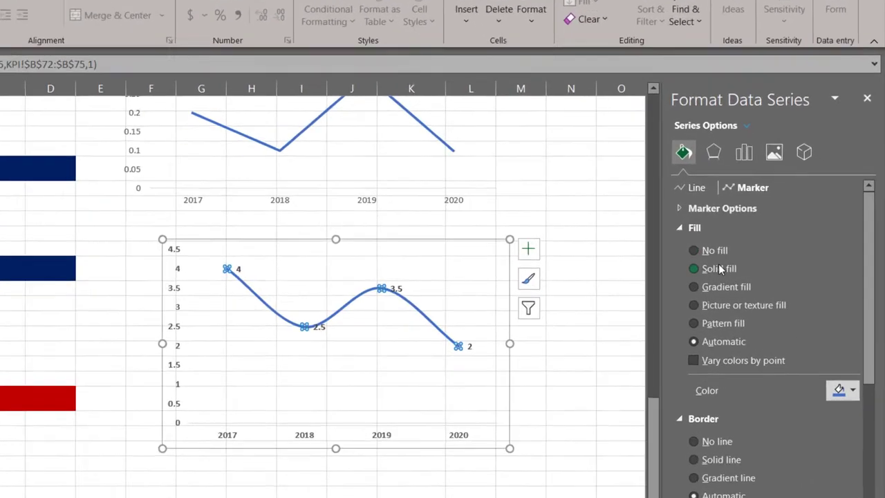
pyautogui.click(852, 351)
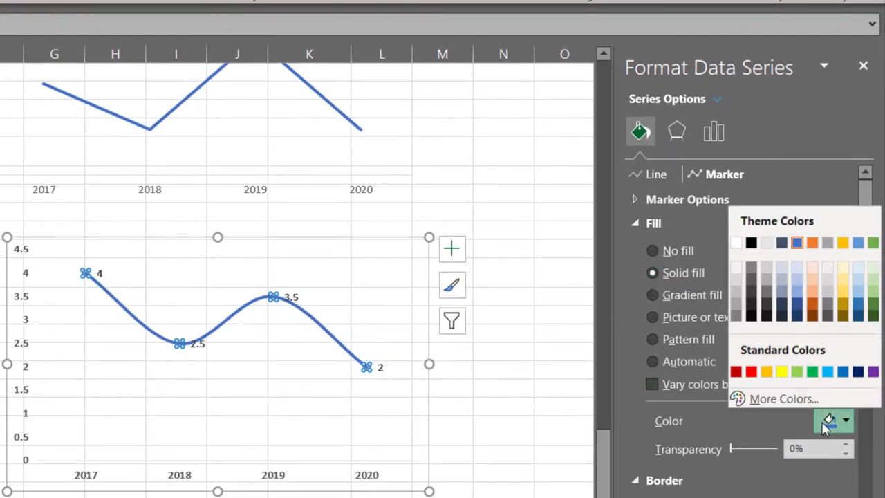
pyautogui.click(789, 271)
pyautogui.click(690, 201)
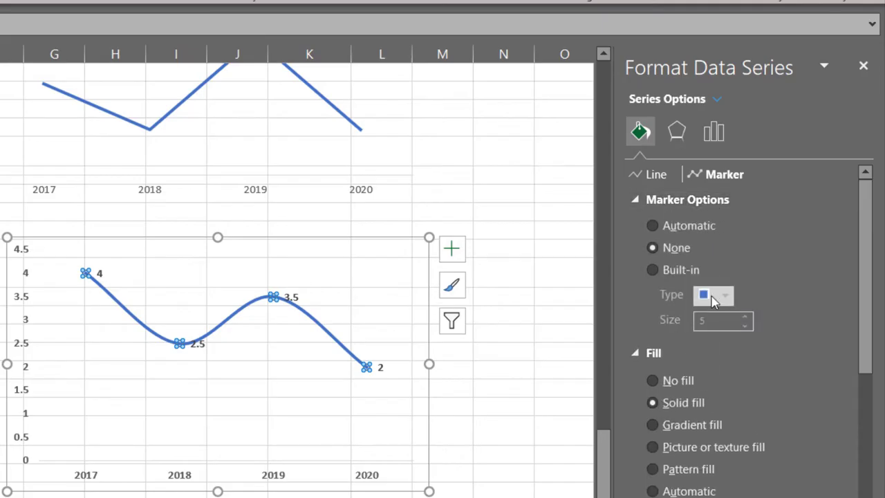
pyautogui.click(694, 274)
pyautogui.click(725, 294)
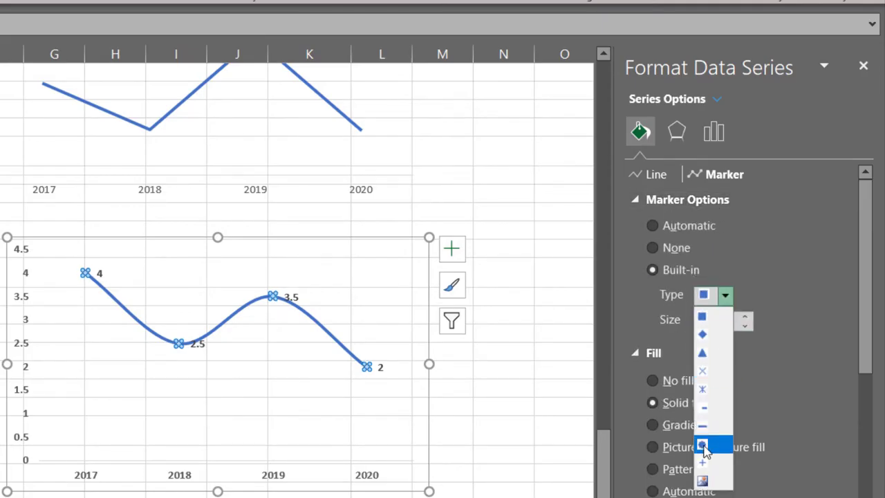
pyautogui.click(719, 448)
# Step: Set the Severity chart's horizontal axis to no fill and no line
pyautogui.click(481, 416)
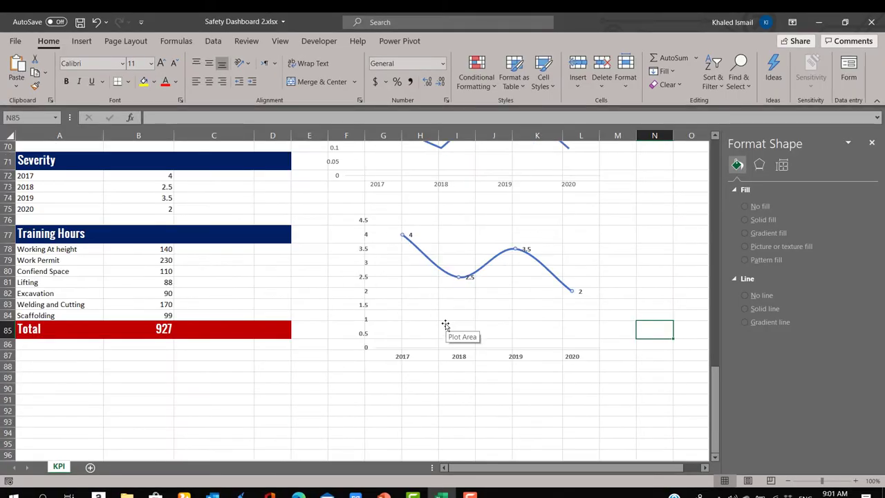
pyautogui.scroll(2, 445, 325)
pyautogui.click(553, 423)
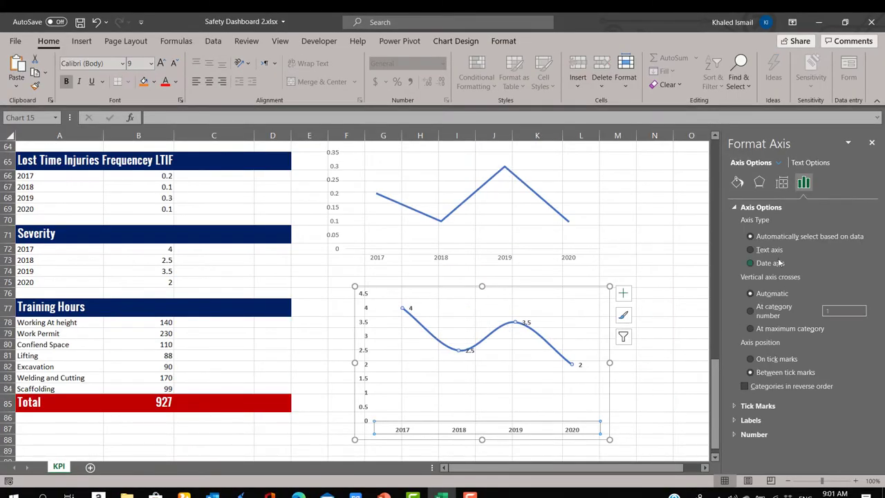
pyautogui.click(760, 224)
pyautogui.click(760, 328)
# Step: Shrink the Severity chart and move it slightly up and left
pyautogui.click(654, 440)
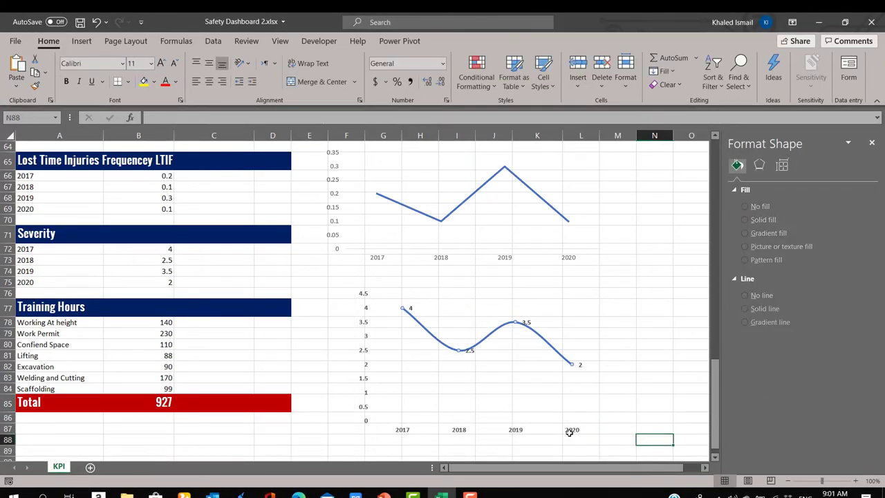
pyautogui.click(601, 321)
pyautogui.moveTo(604, 321); pyautogui.dragTo(578, 305)
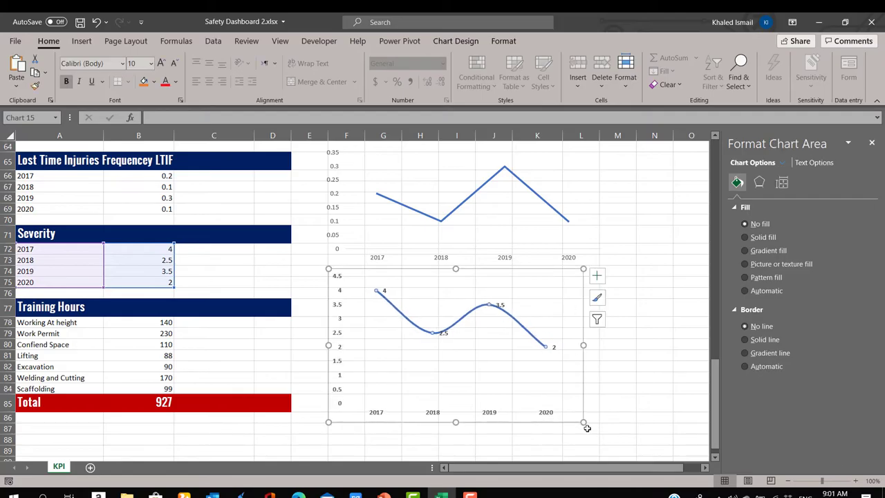
pyautogui.moveTo(551, 398); pyautogui.dragTo(499, 368)
pyautogui.scroll(-1, 526, 353)
pyautogui.scroll(1, 526, 353)
pyautogui.click(522, 346)
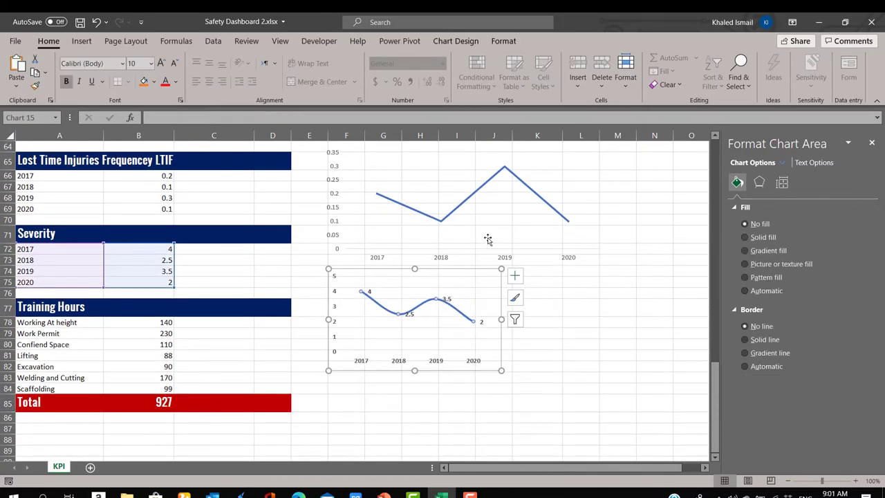
pyautogui.scroll(2, 486, 237)
# Step: Shrink the LTIF chart by dragging its corner handle
pyautogui.click(550, 324)
pyautogui.moveTo(610, 341); pyautogui.dragTo(527, 312)
pyautogui.click(457, 359)
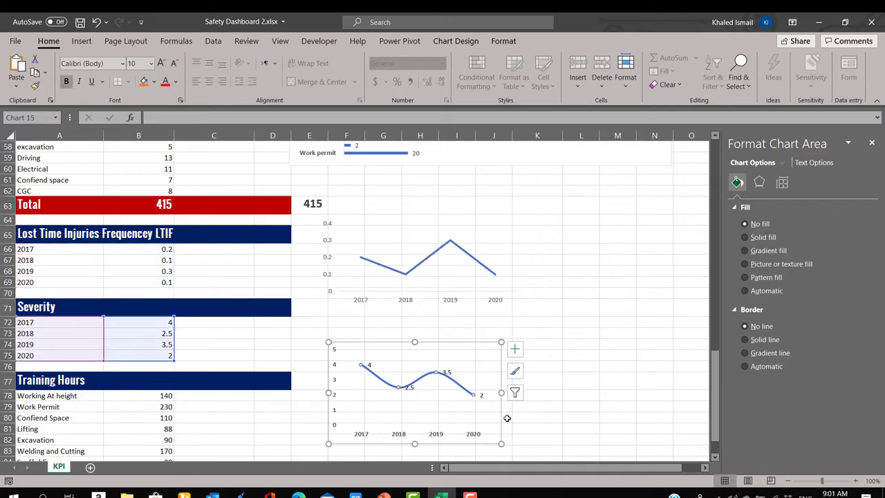
pyautogui.press('Escape')
pyautogui.click(458, 359)
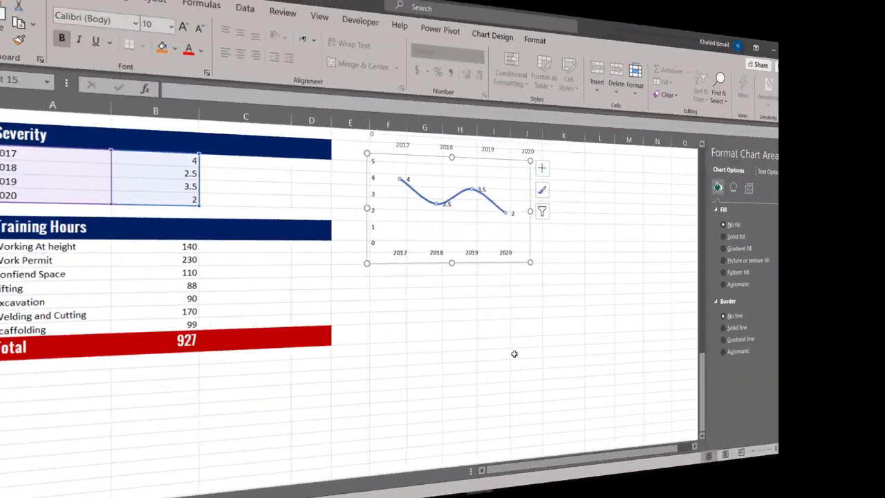
# Step: Insert a recommended clustered bar chart of the Training Hours data A78:B84
pyautogui.click(515, 354)
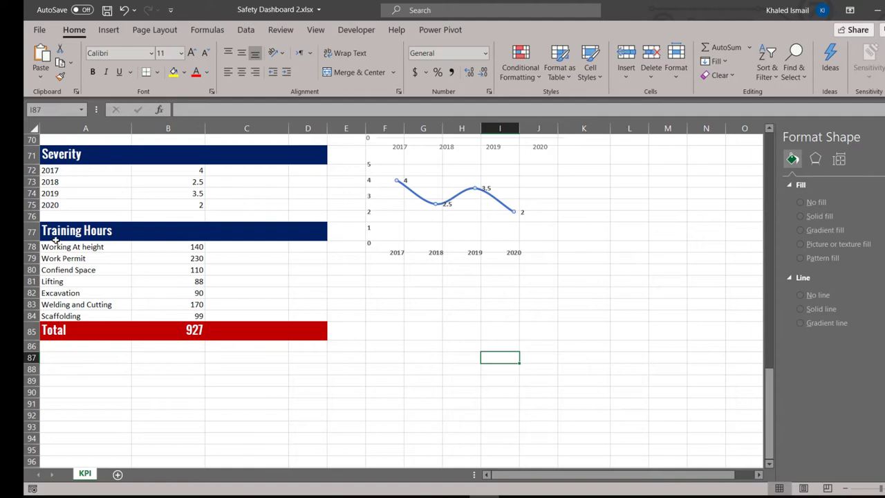
pyautogui.moveTo(54, 247); pyautogui.dragTo(198, 312)
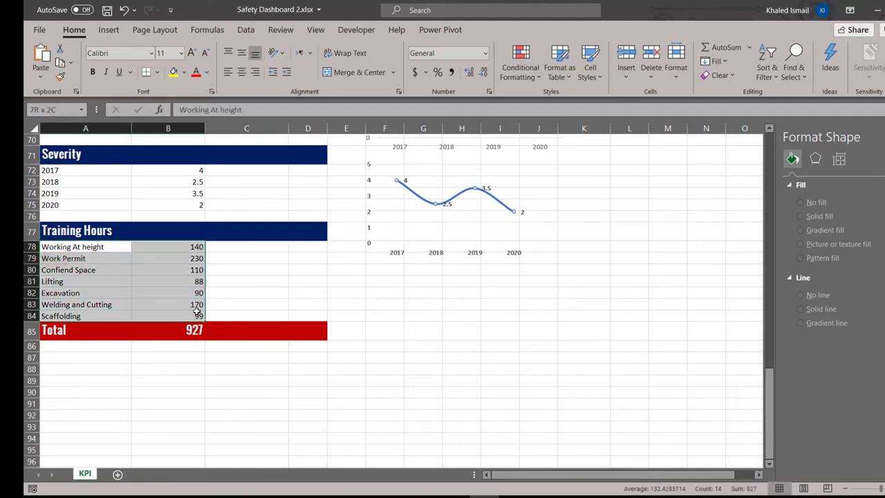
pyautogui.click(111, 29)
pyautogui.click(92, 62)
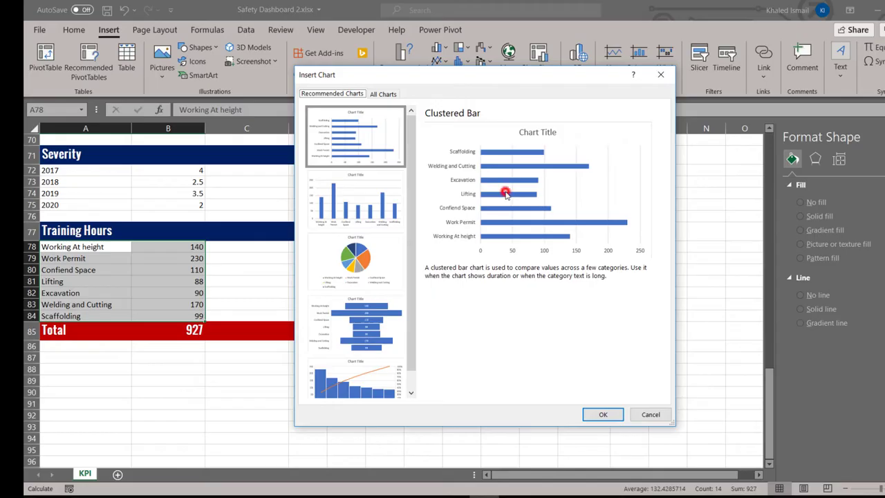
pyautogui.click(603, 414)
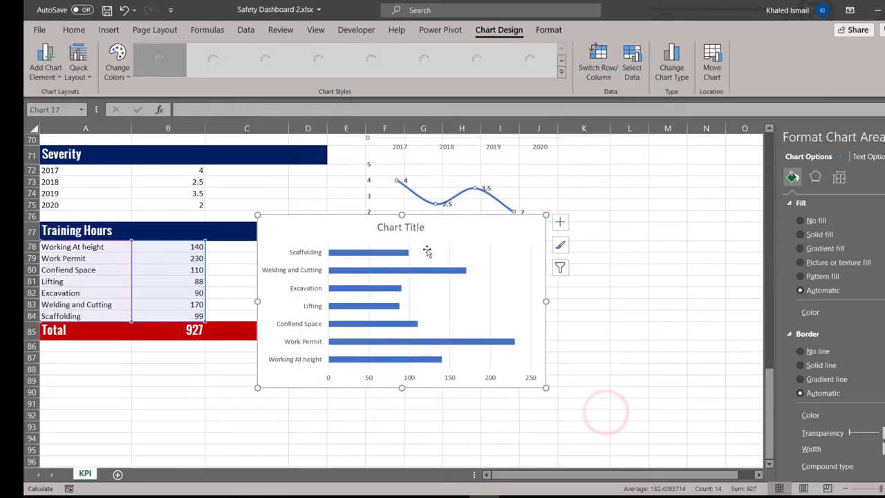
# Step: Delete the bar chart's title and gridlines, make backgrounds transparent, and remove all borders
pyautogui.click(409, 232)
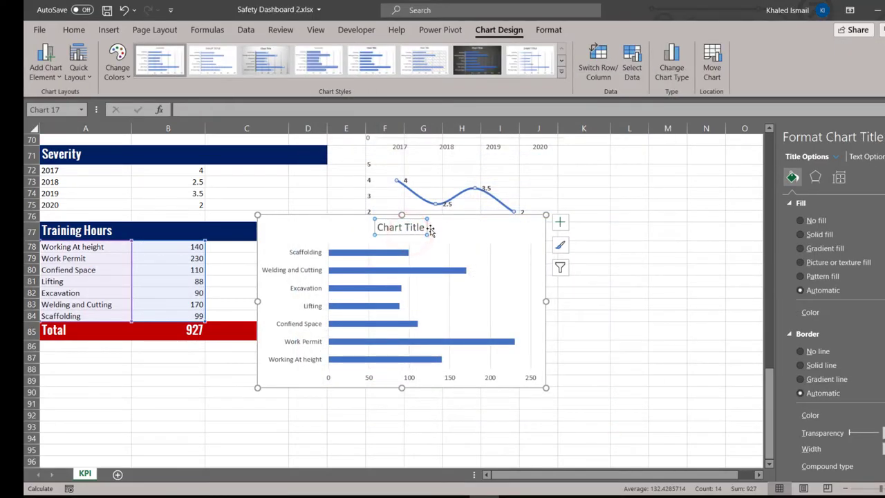
pyautogui.press('Delete')
pyautogui.click(525, 254)
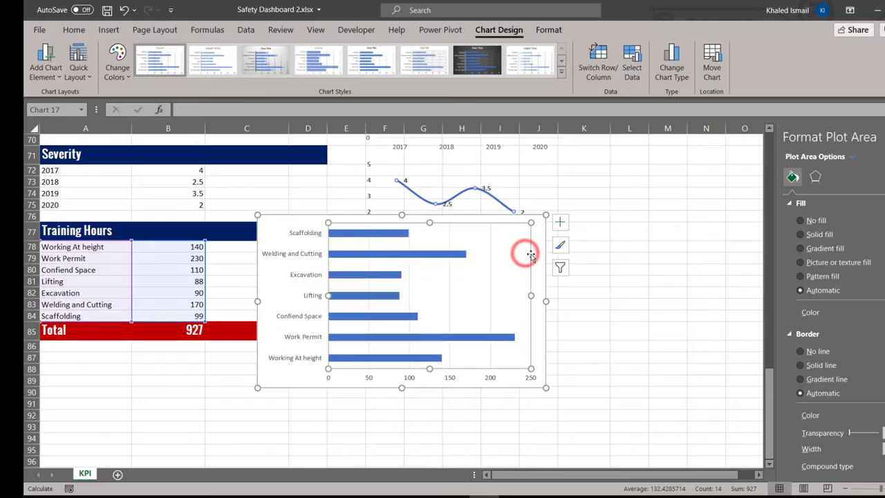
pyautogui.click(799, 220)
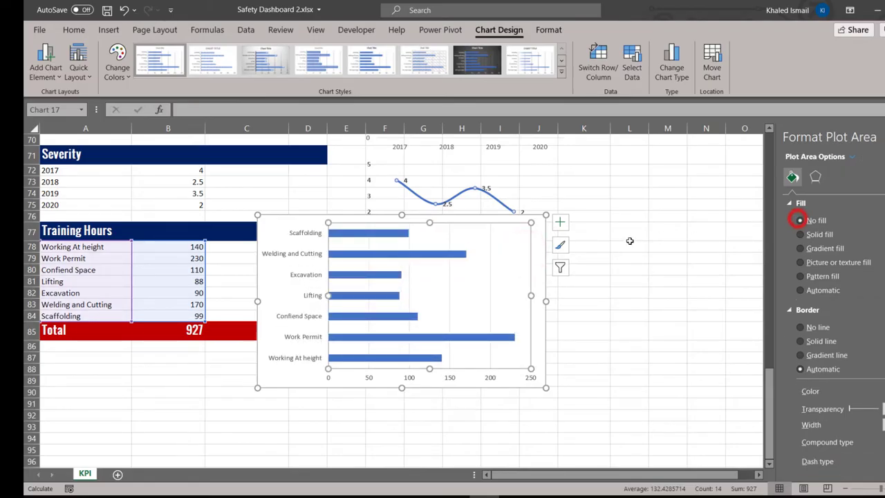
pyautogui.click(491, 253)
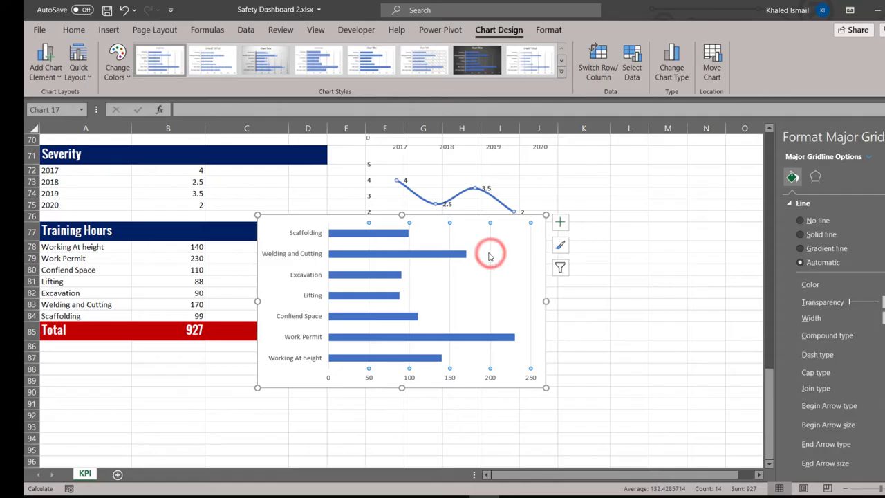
pyautogui.press('Delete')
pyautogui.click(539, 234)
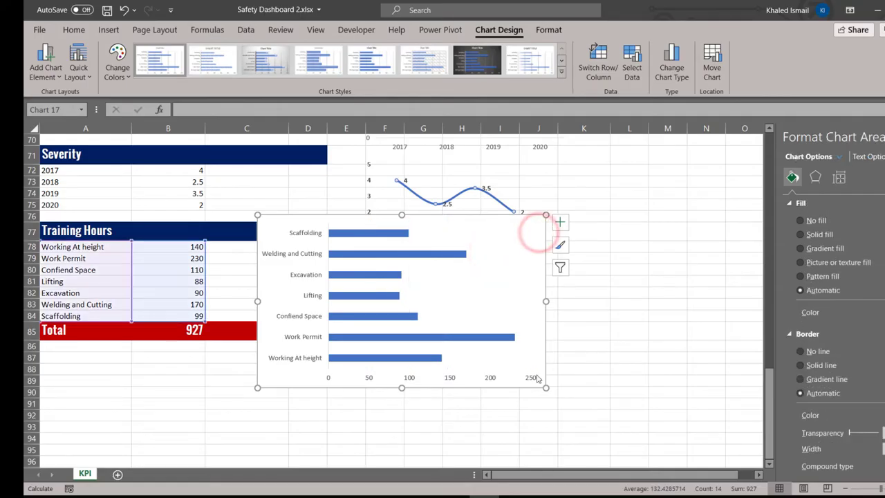
pyautogui.click(800, 221)
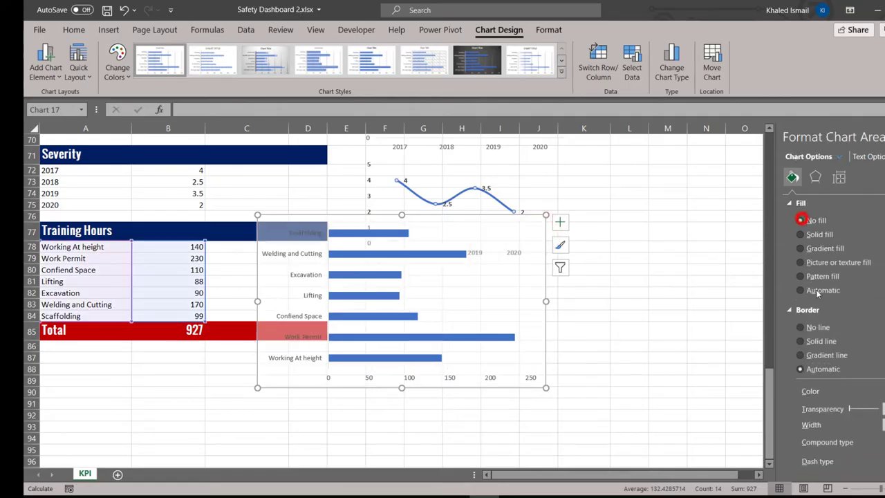
pyautogui.click(816, 327)
pyautogui.click(516, 226)
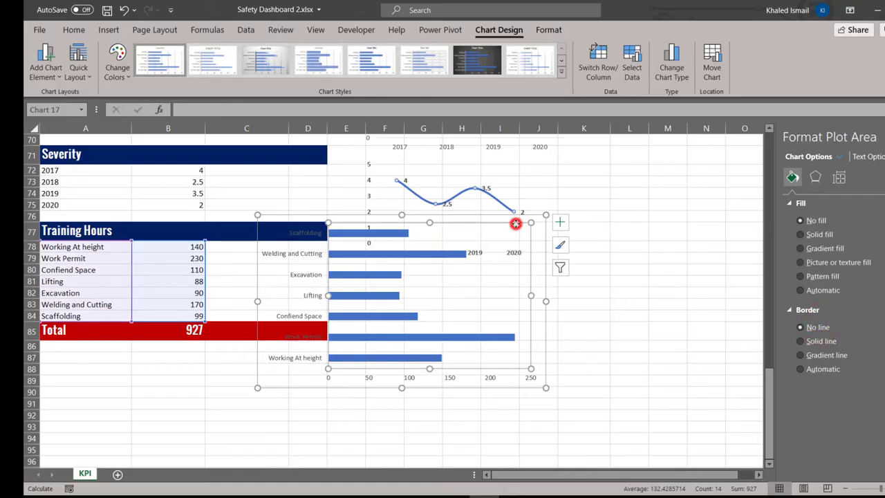
pyautogui.click(828, 328)
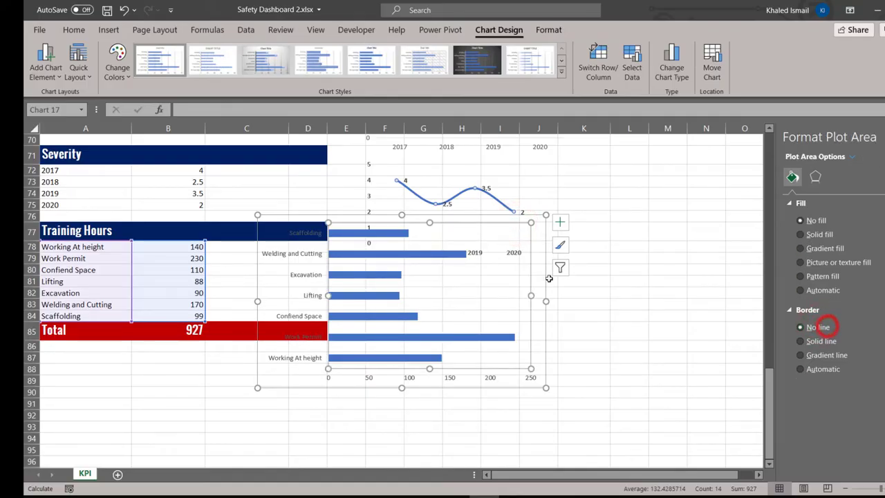
# Step: Move the bar chart below the Severity chart and add value labels to each bar
pyautogui.moveTo(336, 217); pyautogui.dragTo(336, 214)
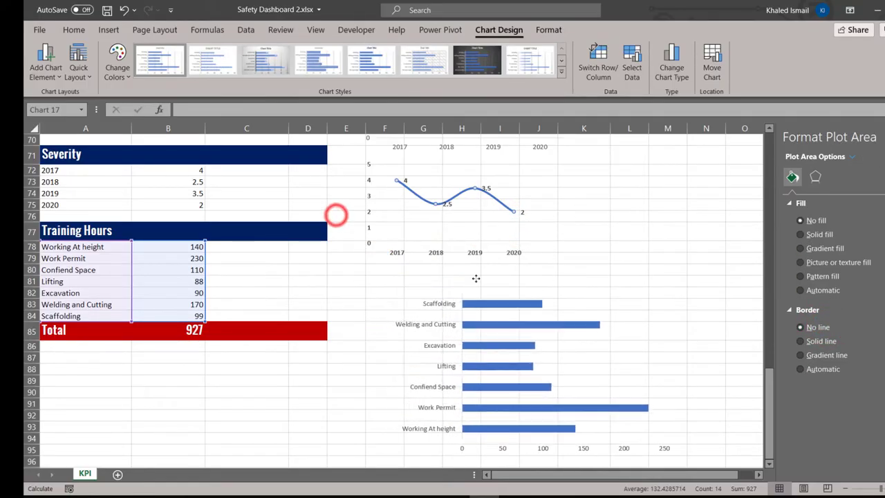
pyautogui.click(446, 292)
pyautogui.click(446, 292)
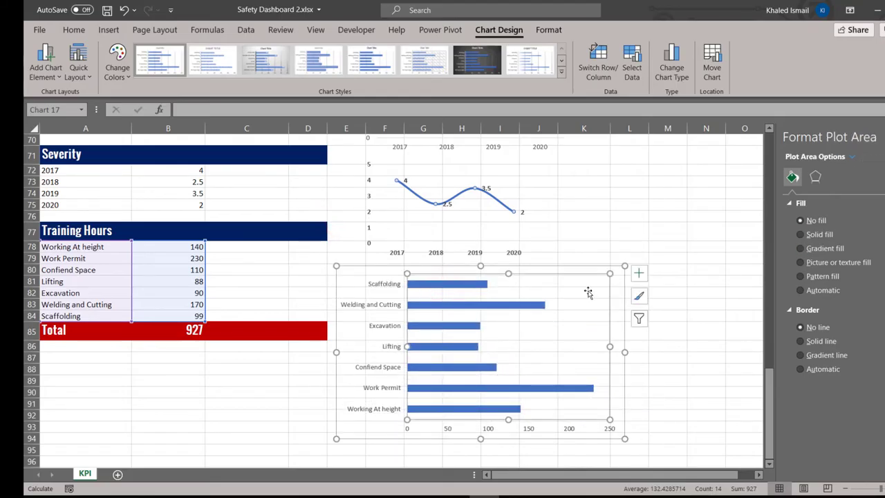
pyautogui.rightClick(520, 304)
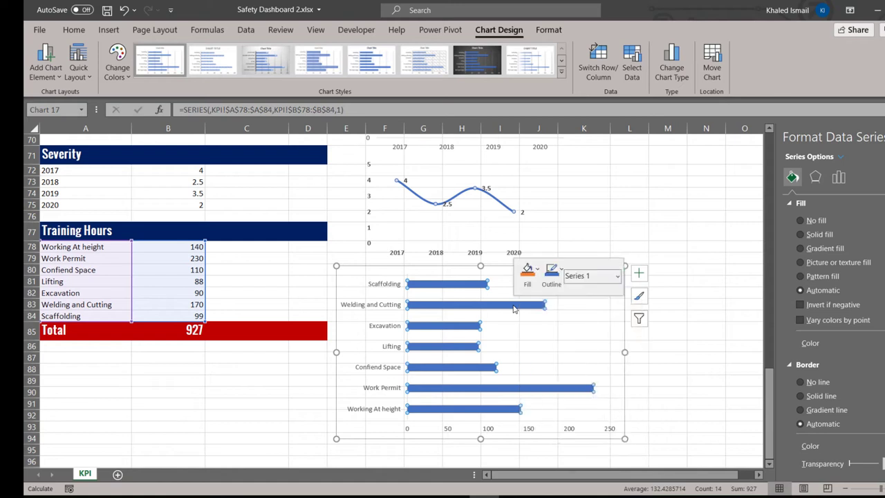
pyautogui.click(561, 403)
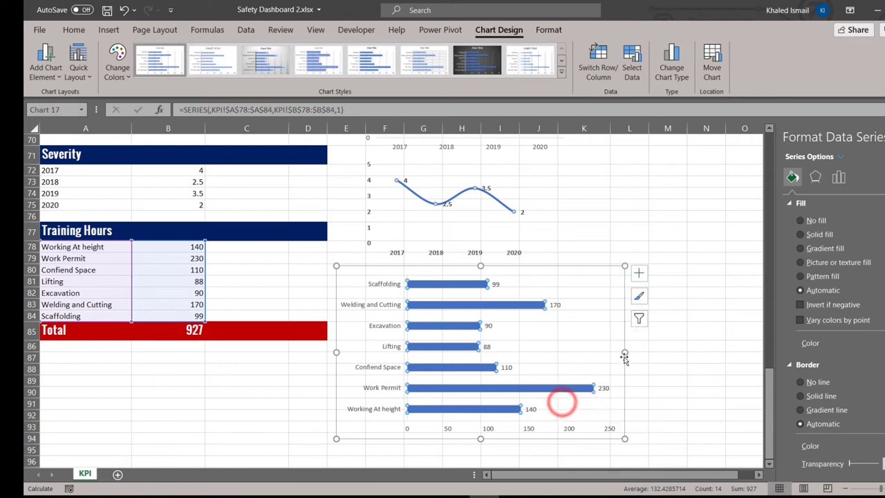
# Step: Resize the bar chart to fit alongside Training Hours rows 78–89
pyautogui.moveTo(626, 352); pyautogui.dragTo(671, 352)
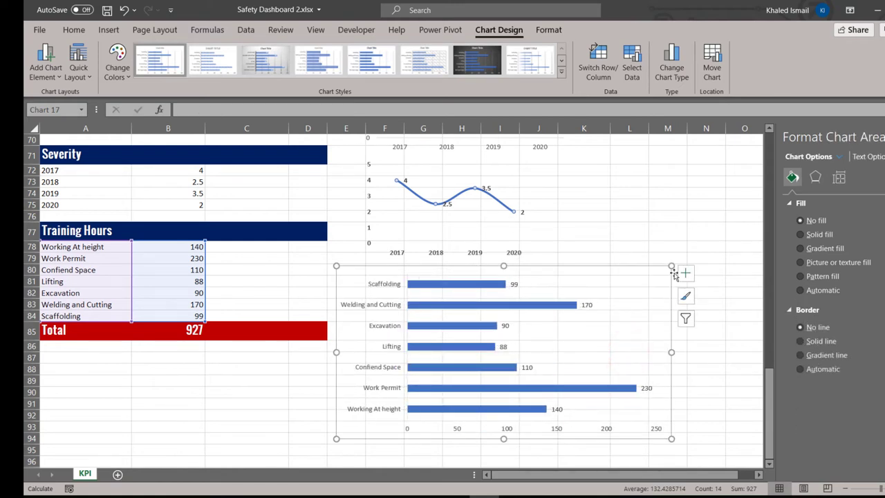
pyautogui.moveTo(671, 266); pyautogui.dragTo(663, 298)
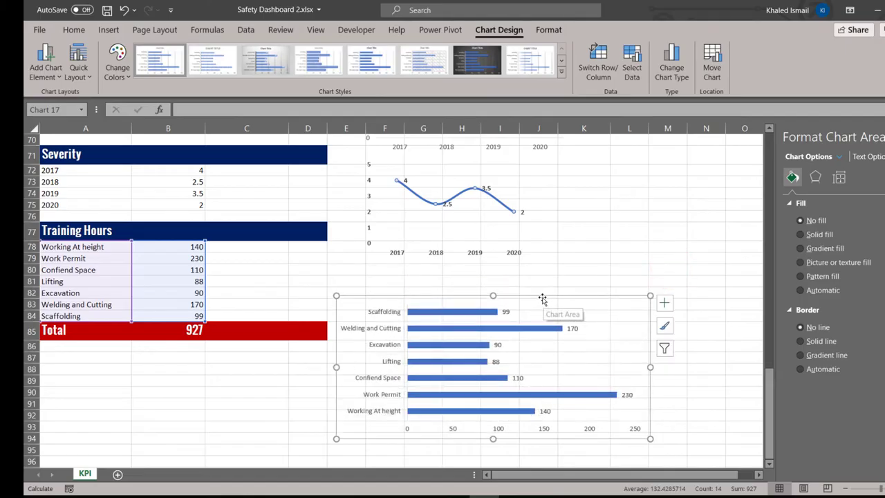
pyautogui.moveTo(542, 297); pyautogui.dragTo(545, 269)
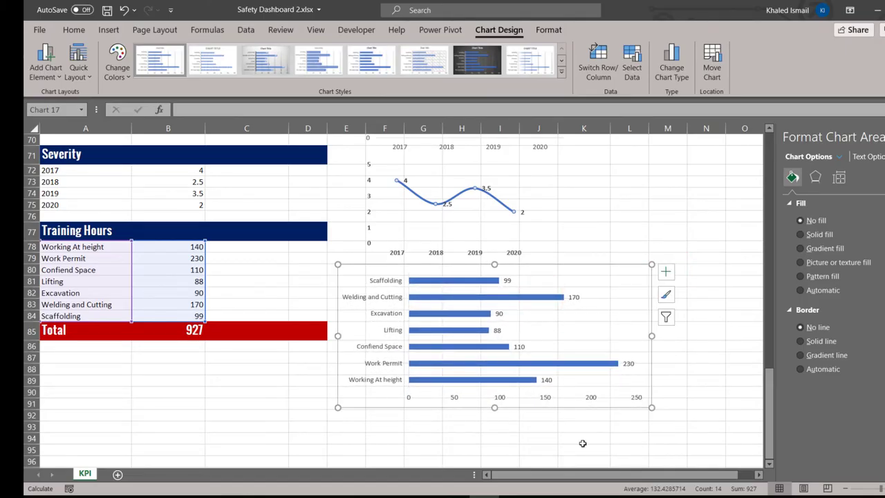
pyautogui.click(583, 442)
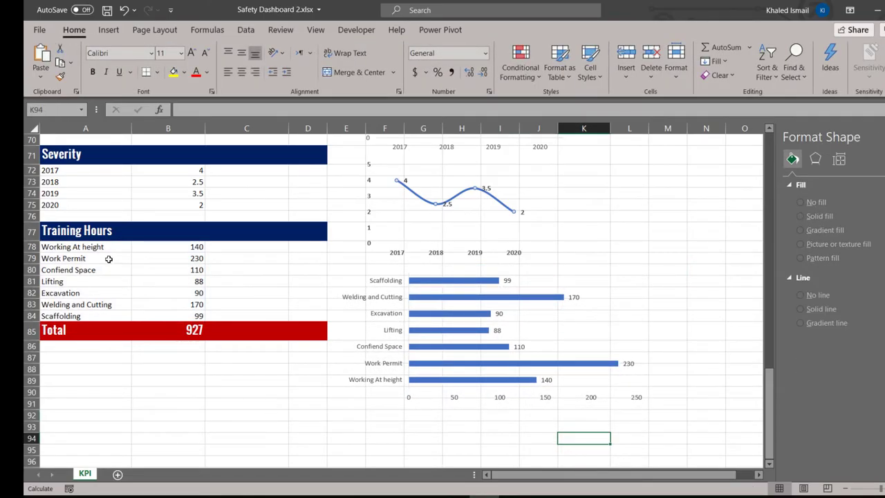
# Step: Duplicate the 415 total chart beside the Training Hours total and shift the bar chart right
pyautogui.scroll(3, 184, 306)
pyautogui.scroll(-2, 184, 307)
pyautogui.click(181, 367)
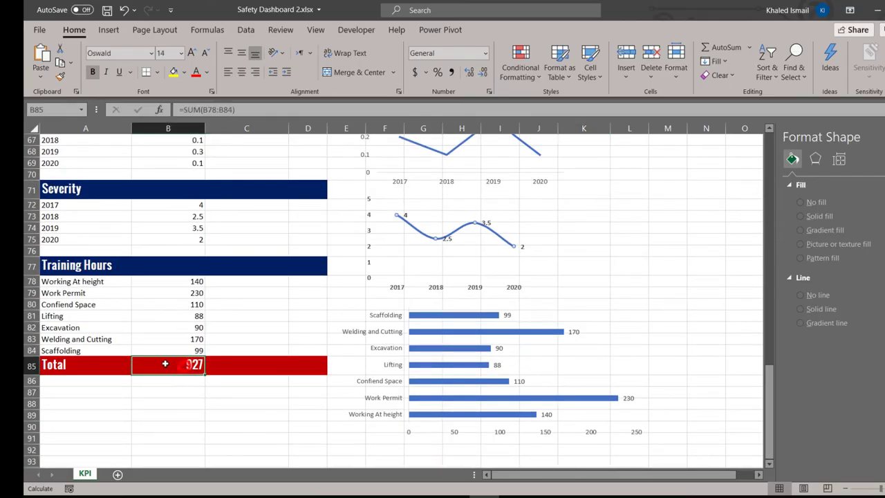
pyautogui.scroll(3, 178, 349)
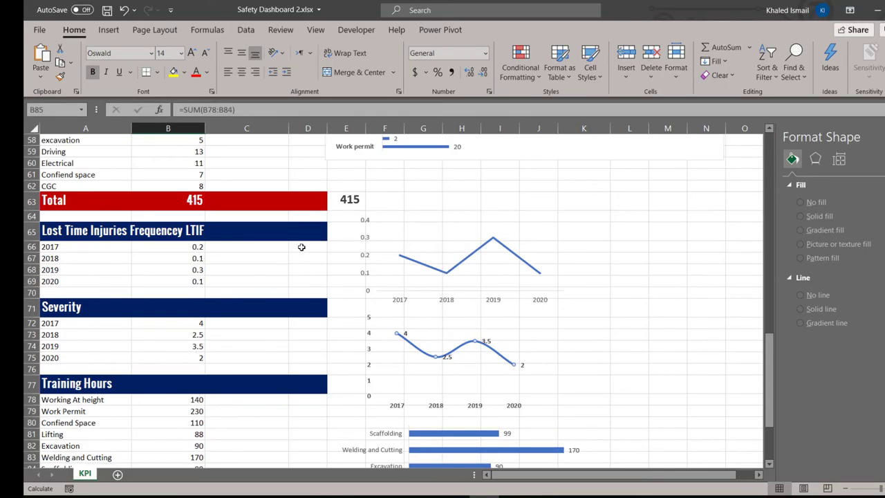
pyautogui.click(358, 196)
pyautogui.press('Escape')
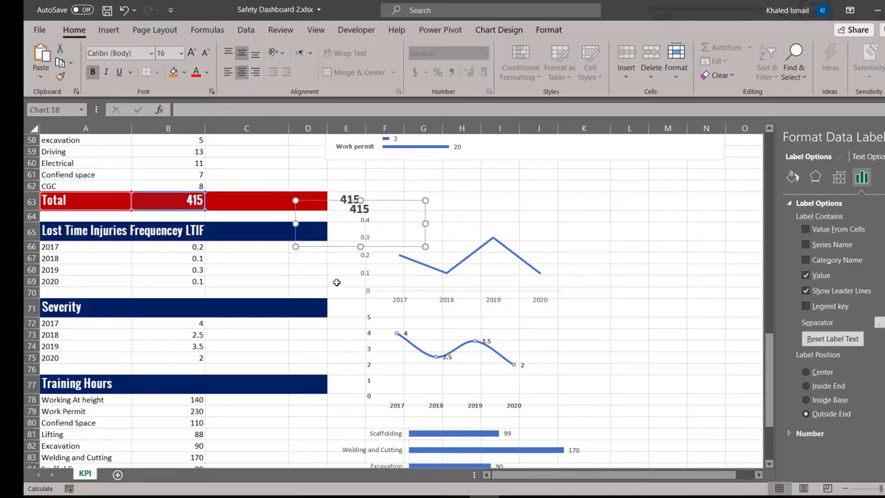
pyautogui.moveTo(345, 249); pyautogui.dragTo(260, 387)
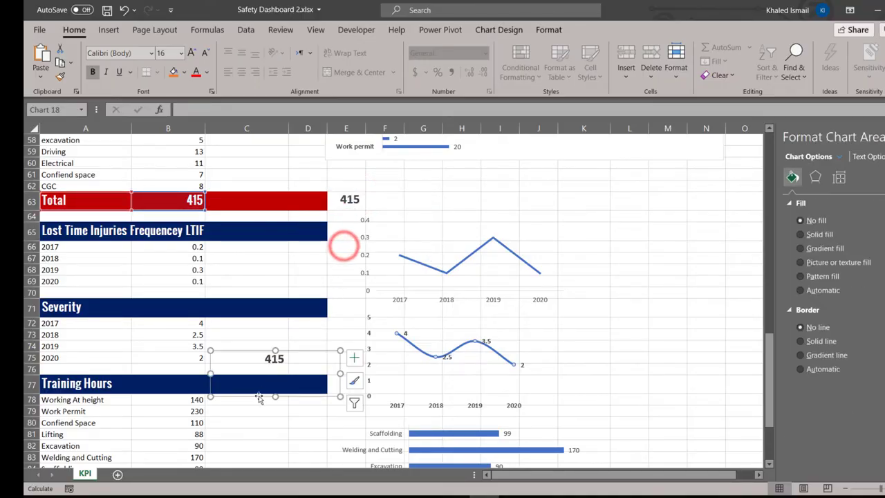
pyautogui.scroll(-4, 263, 360)
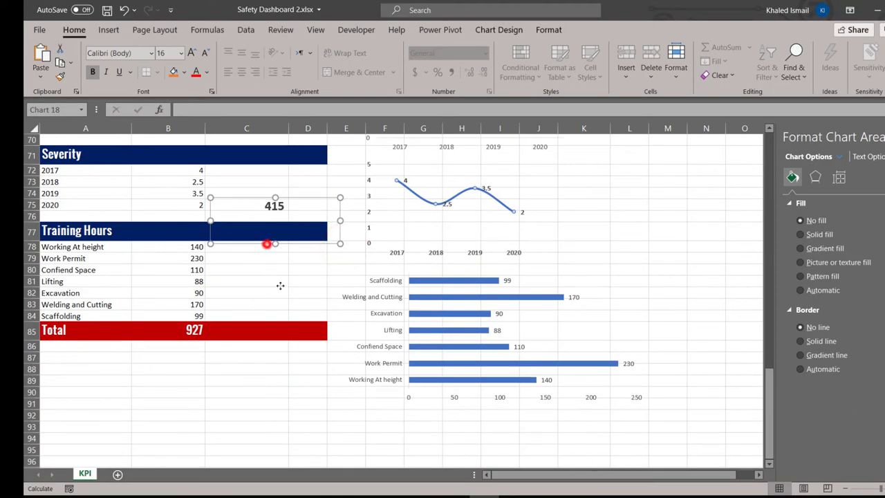
pyautogui.moveTo(267, 246); pyautogui.dragTo(335, 371)
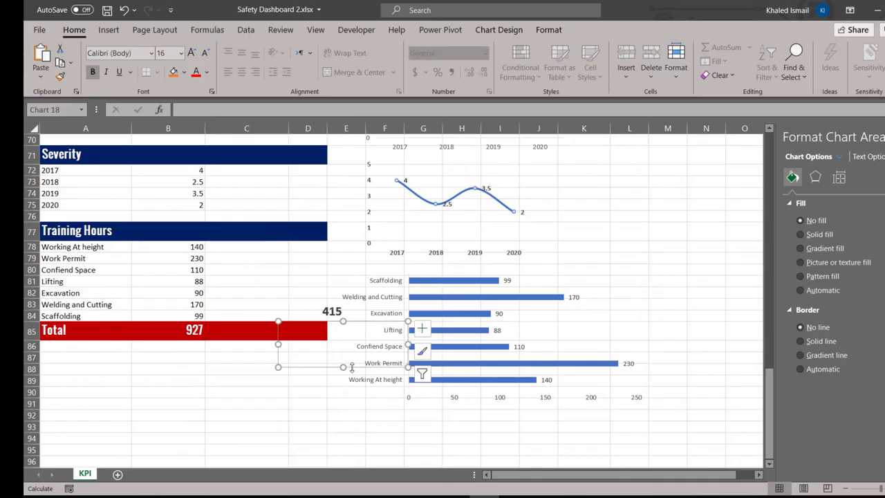
pyautogui.click(456, 367)
pyautogui.moveTo(468, 407); pyautogui.dragTo(520, 403)
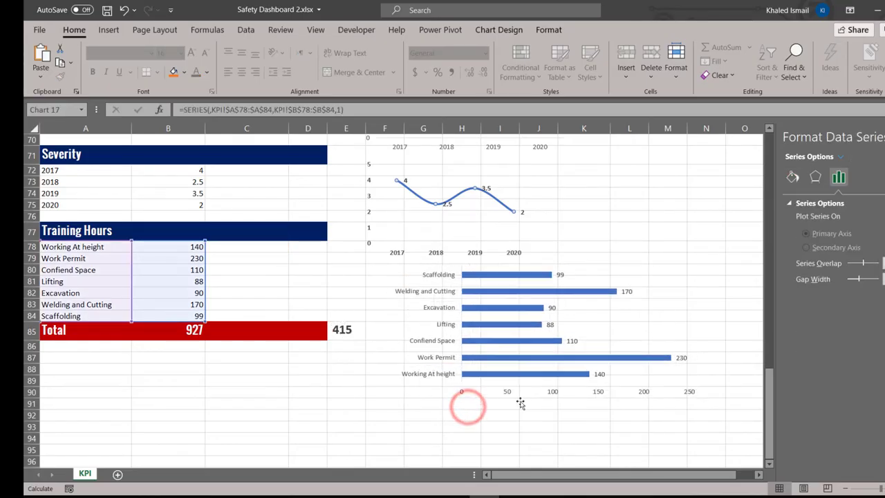
pyautogui.click(520, 403)
# Step: Change the copied chart's data range to the Training Hours total row A85:B85
pyautogui.click(346, 332)
pyautogui.click(344, 331)
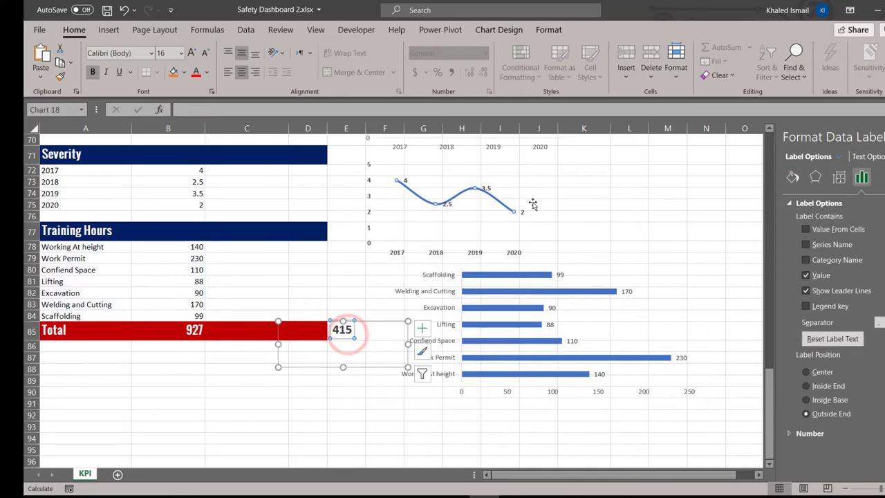
pyautogui.click(499, 30)
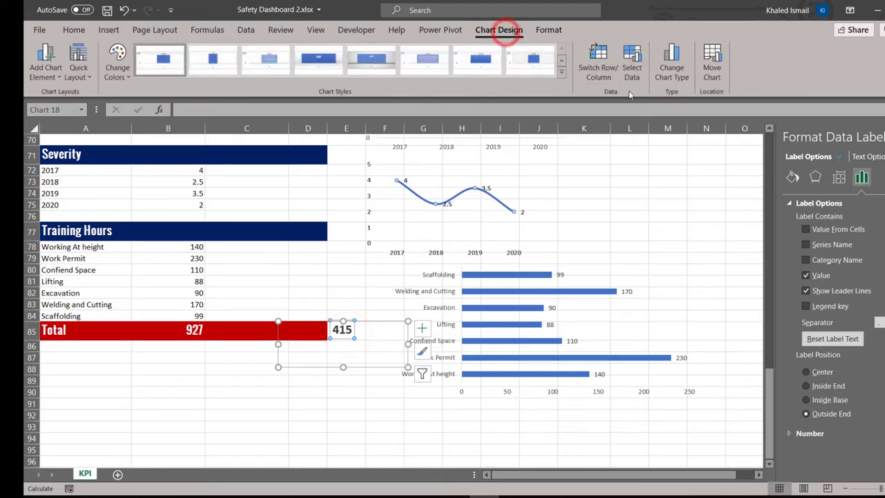
pyautogui.click(630, 69)
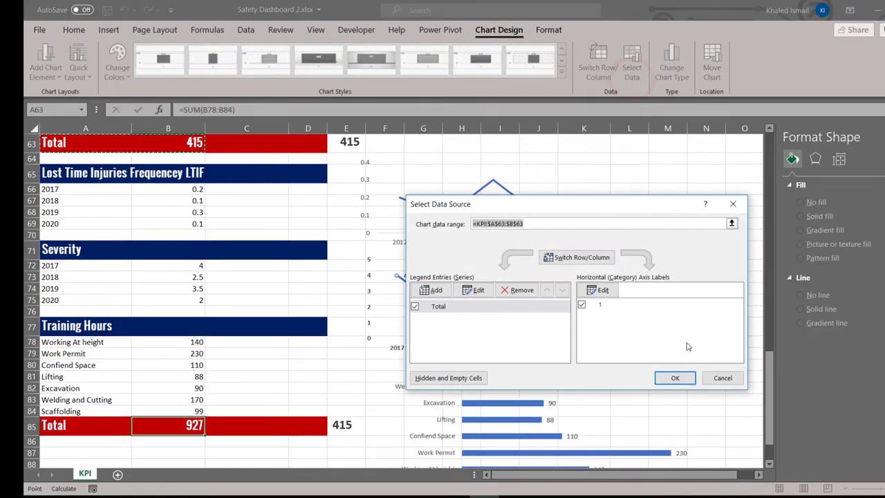
pyautogui.click(732, 223)
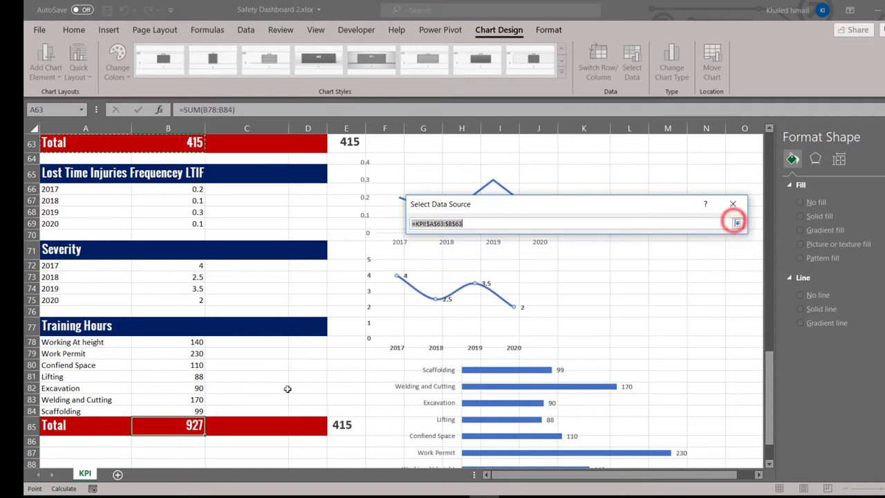
pyautogui.moveTo(69, 425); pyautogui.dragTo(188, 426)
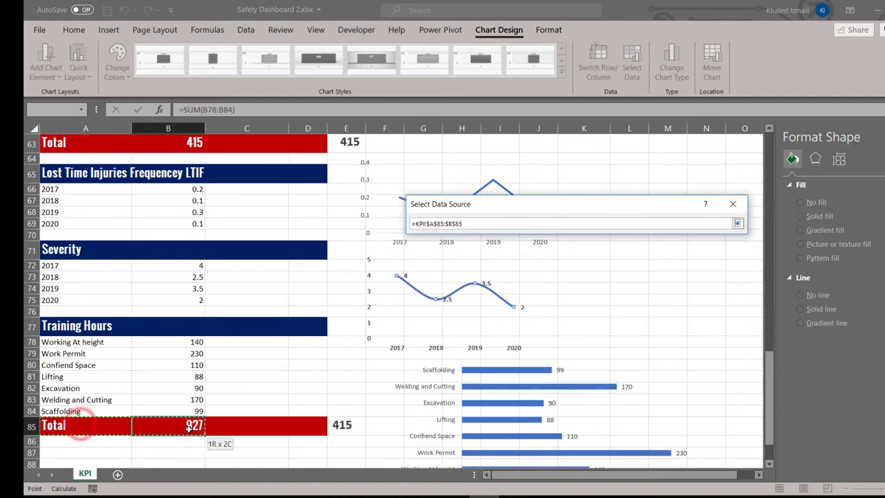
pyautogui.press('Return')
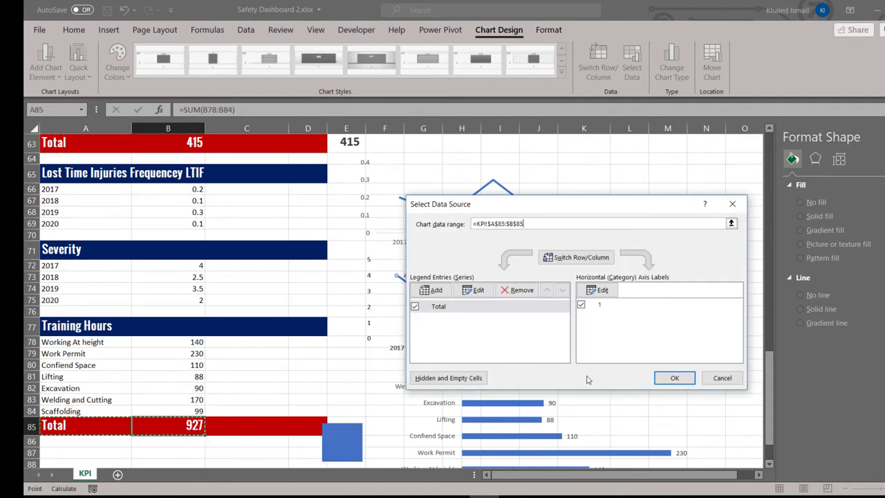
pyautogui.click(657, 381)
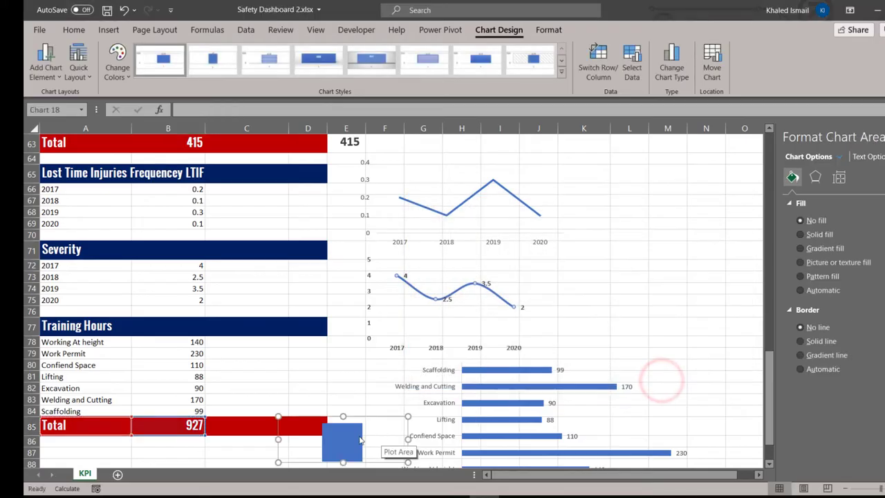
# Step: Add a 927 data label and set the chart bar's fill and border to none
pyautogui.click(351, 436)
pyautogui.rightClick(344, 439)
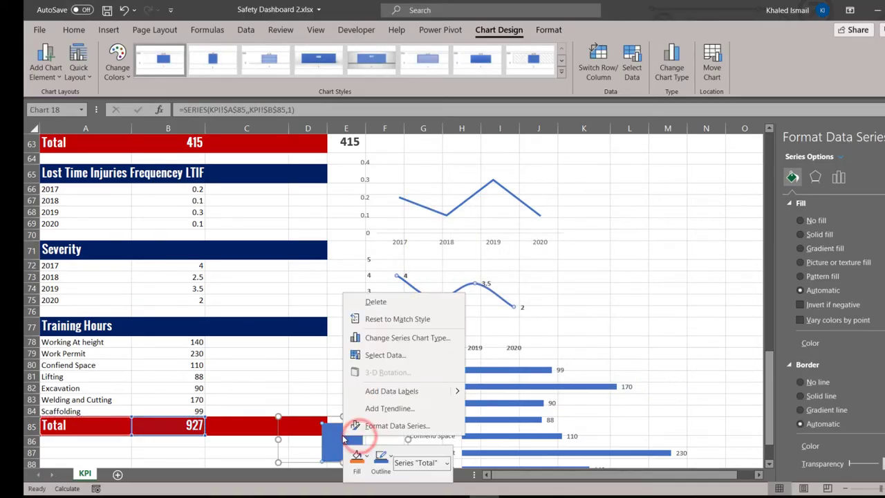
pyautogui.click(379, 391)
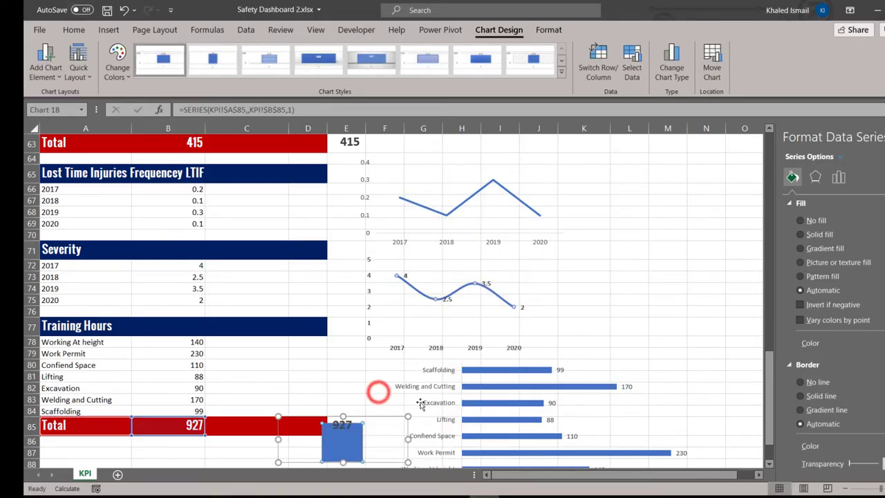
pyautogui.click(355, 445)
pyautogui.click(814, 220)
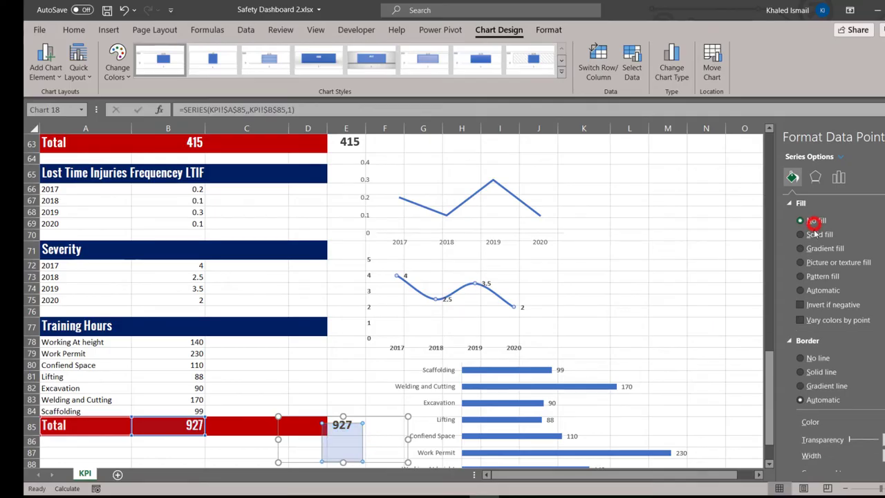
pyautogui.click(817, 357)
pyautogui.scroll(-2, 517, 393)
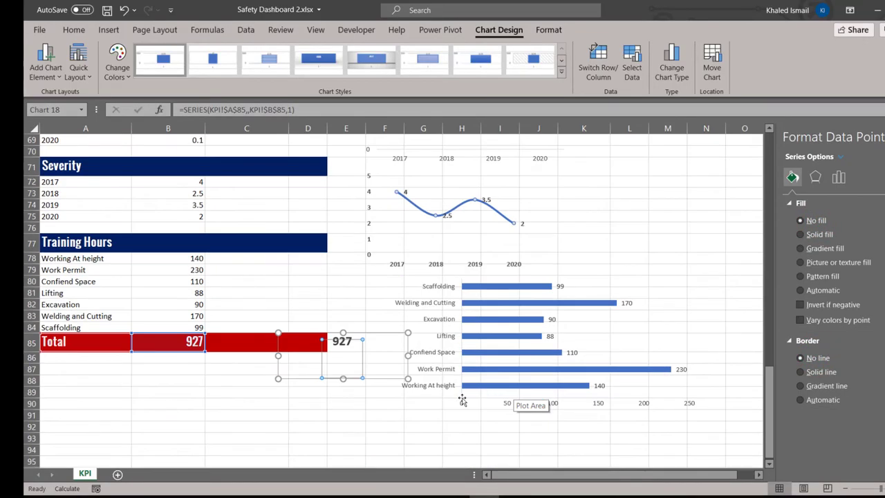
pyautogui.click(381, 415)
pyautogui.click(357, 351)
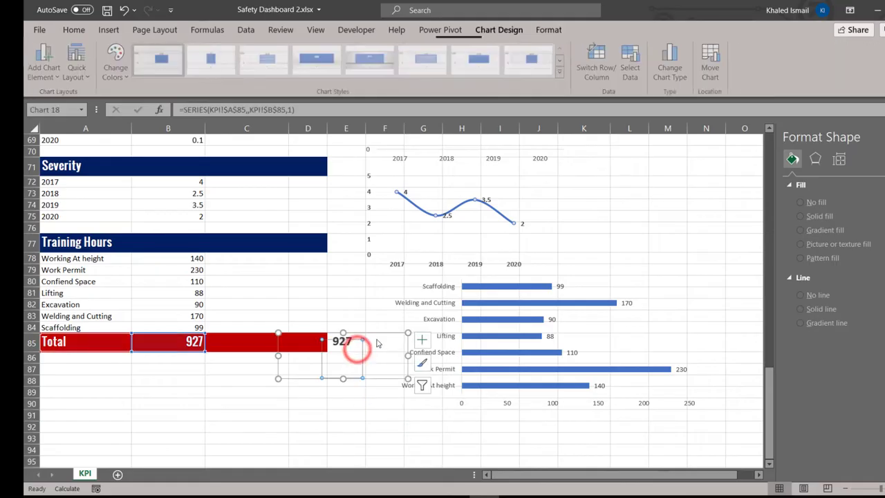
pyautogui.click(373, 332)
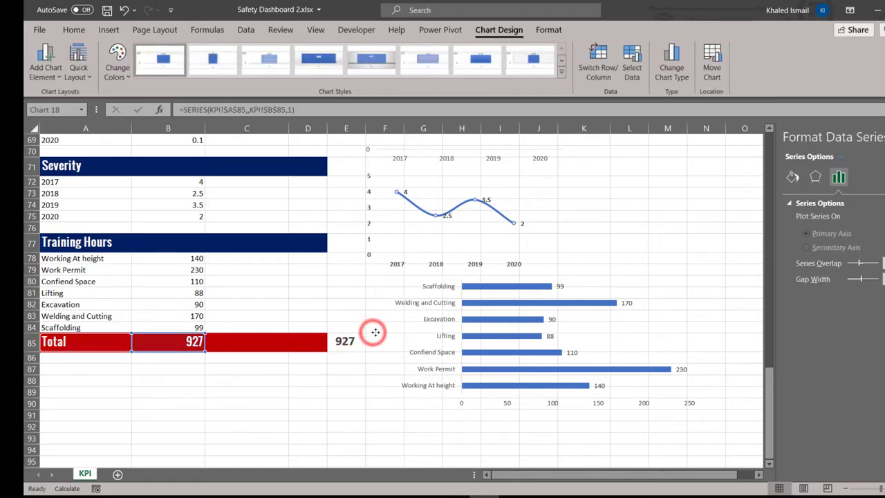
pyautogui.click(378, 402)
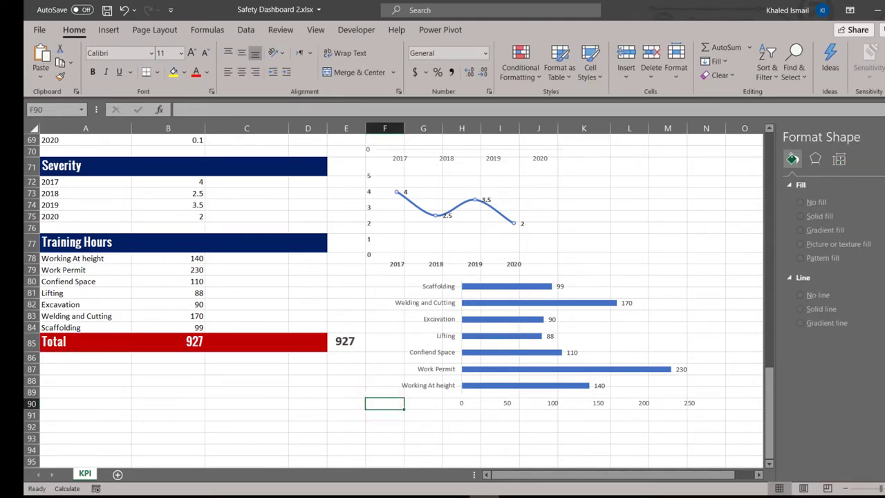
# Step: Scroll the KPI sheet back to the top and switch to the Dashboard 2.pptx presentation
pyautogui.scroll(8, 618, 253)
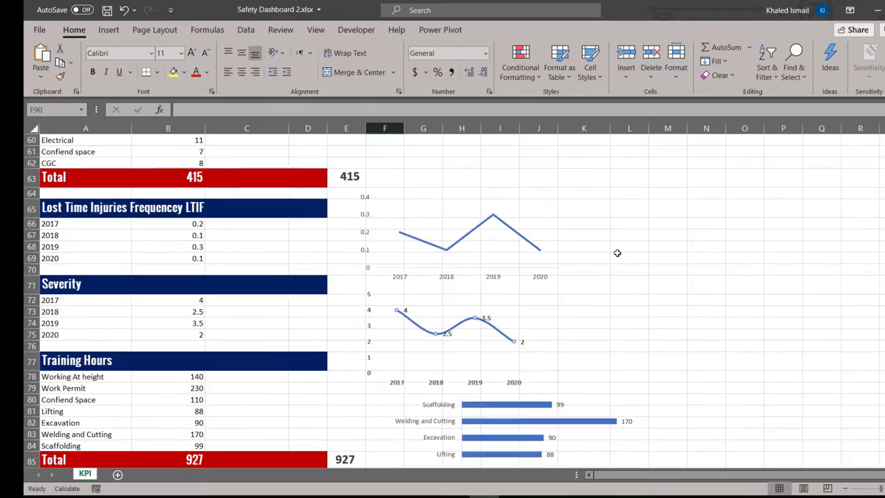
pyautogui.scroll(15, 616, 260)
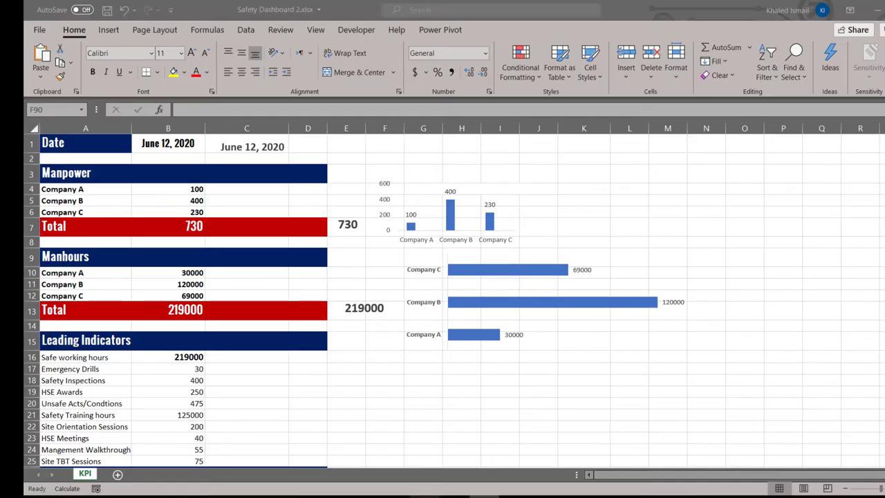
pyautogui.click(432, 493)
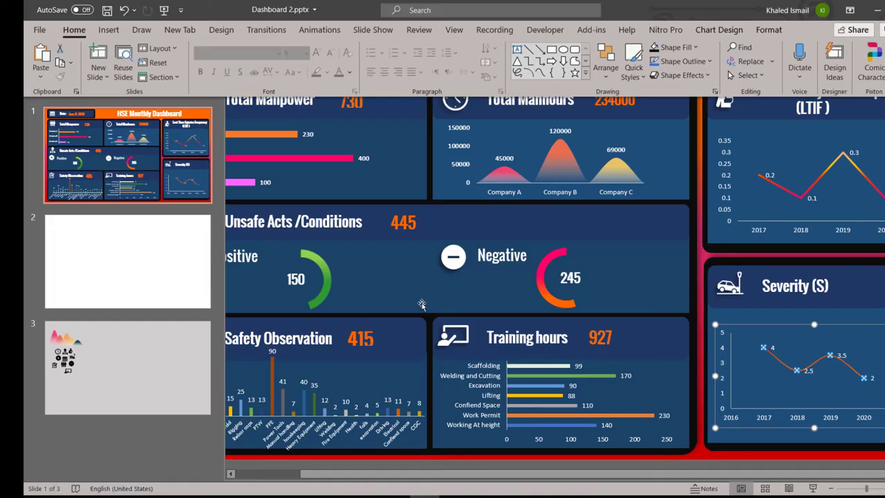
# Step: Go to slide 2 and delete its title and body text placeholders
pyautogui.scroll(-3, 422, 305)
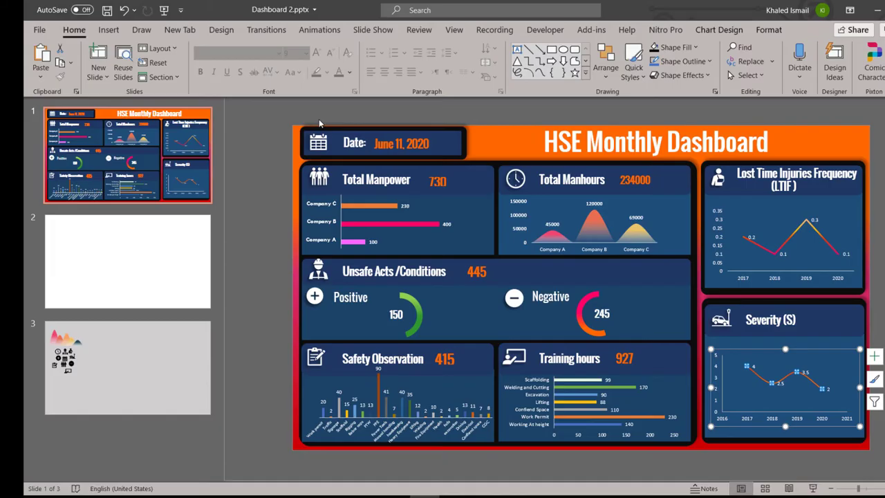
pyautogui.click(161, 254)
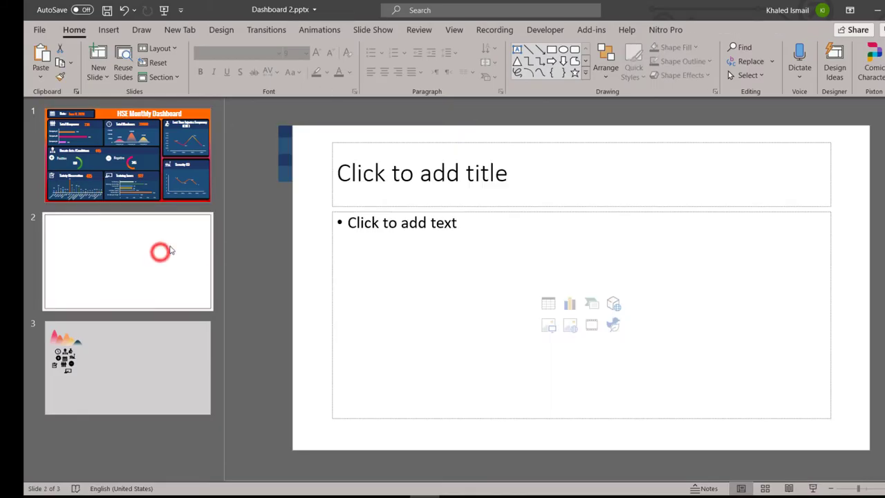
pyautogui.click(544, 142)
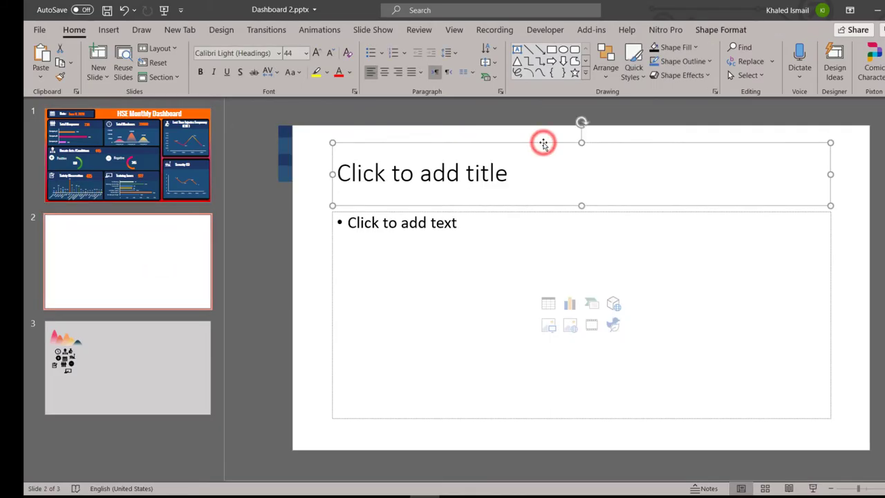
pyautogui.press('Delete')
pyautogui.click(589, 211)
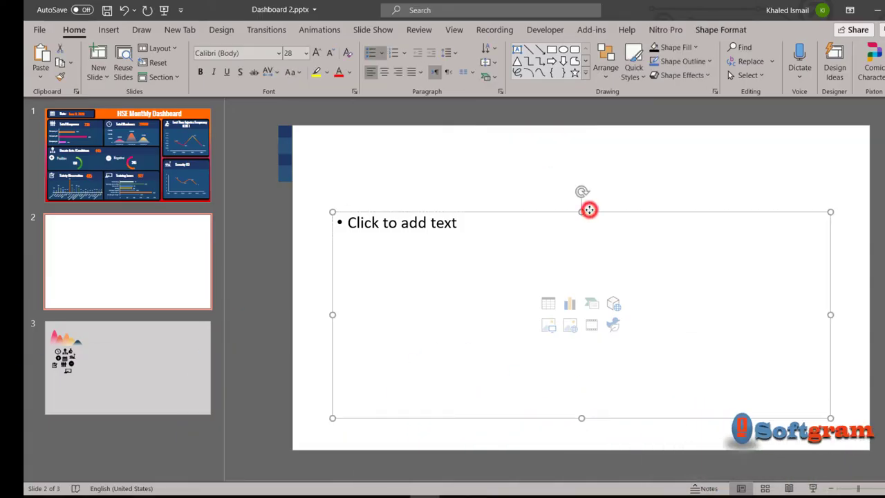
pyautogui.press('Delete')
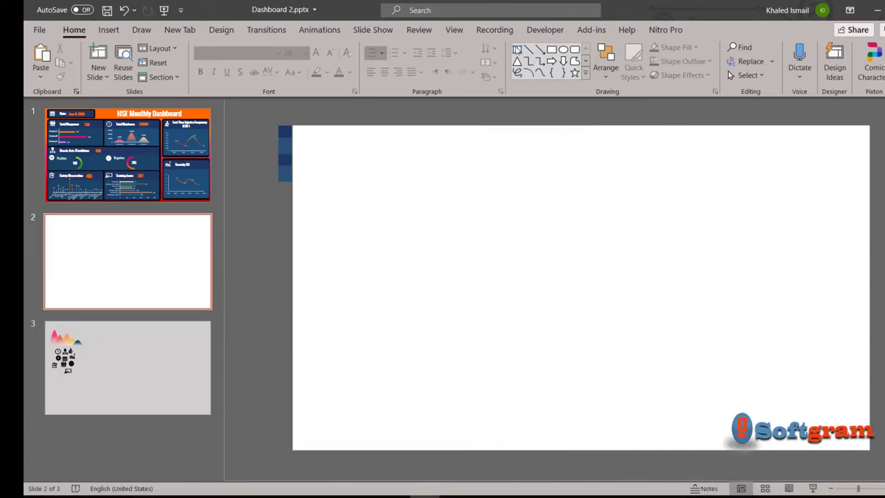
# Step: Draw a large rounded rectangle on slide 2, reduce its corner rounding and extend it downward
pyautogui.click(575, 49)
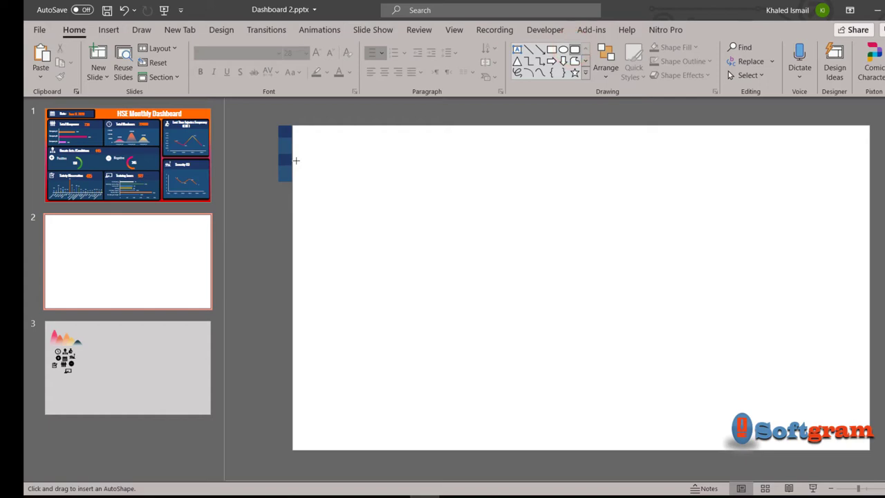
pyautogui.moveTo(298, 164); pyautogui.dragTo(679, 417)
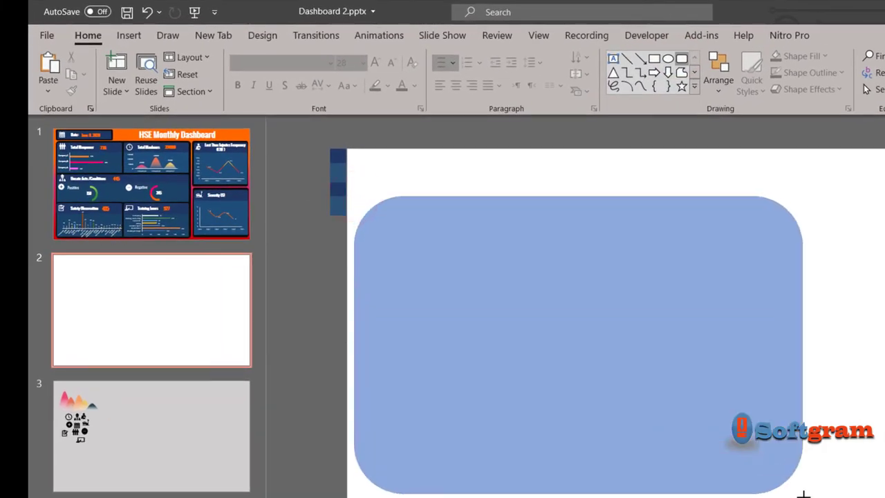
pyautogui.moveTo(804, 494); pyautogui.dragTo(830, 497)
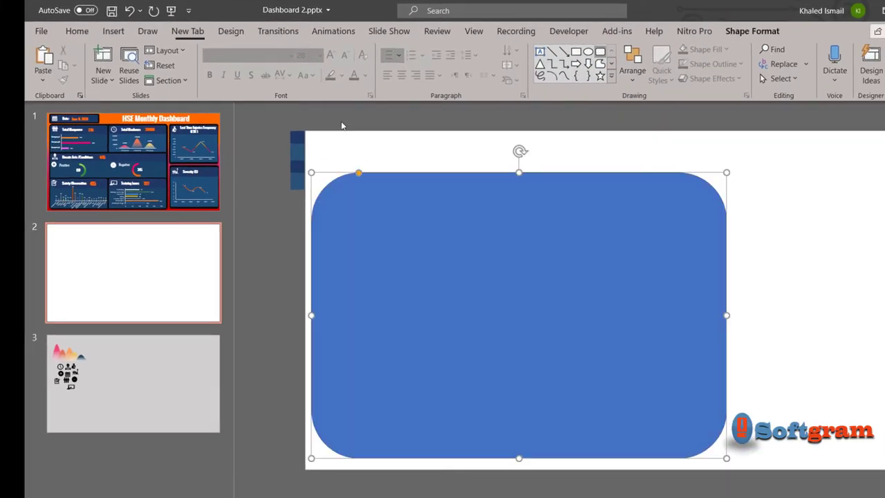
pyautogui.moveTo(358, 173); pyautogui.dragTo(327, 166)
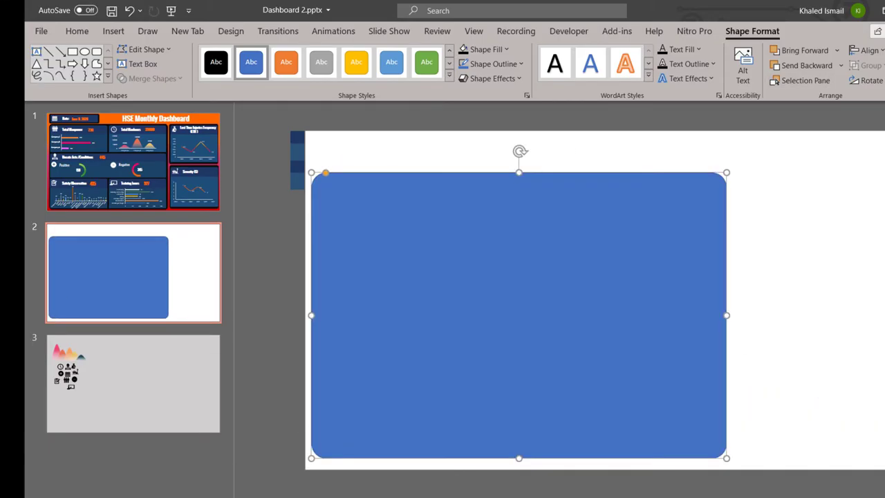
pyautogui.hotkey('shift', 'Right')
pyautogui.hotkey('shift', 'Left')
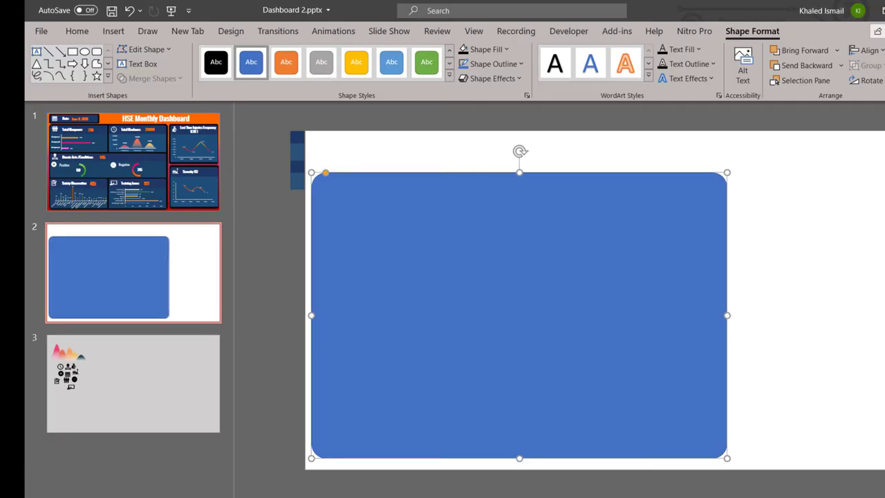
pyautogui.hotkey('shift', 'Up')
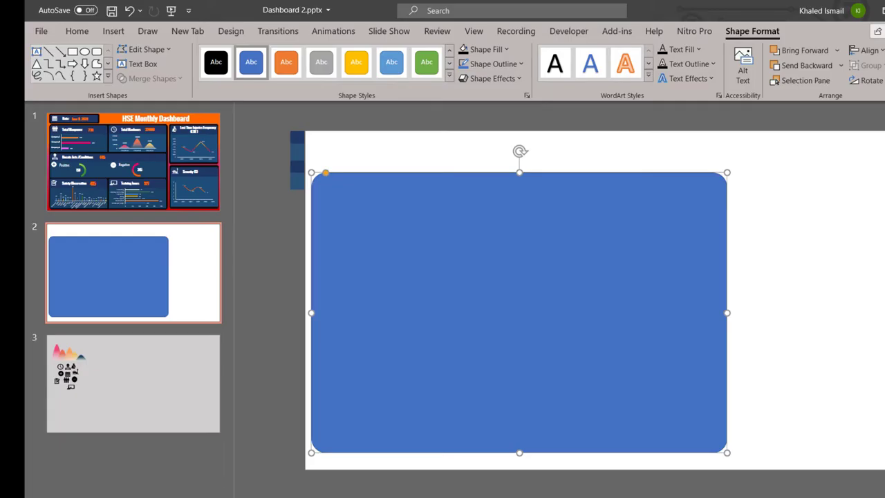
pyautogui.hotkey('shift', 'Down')
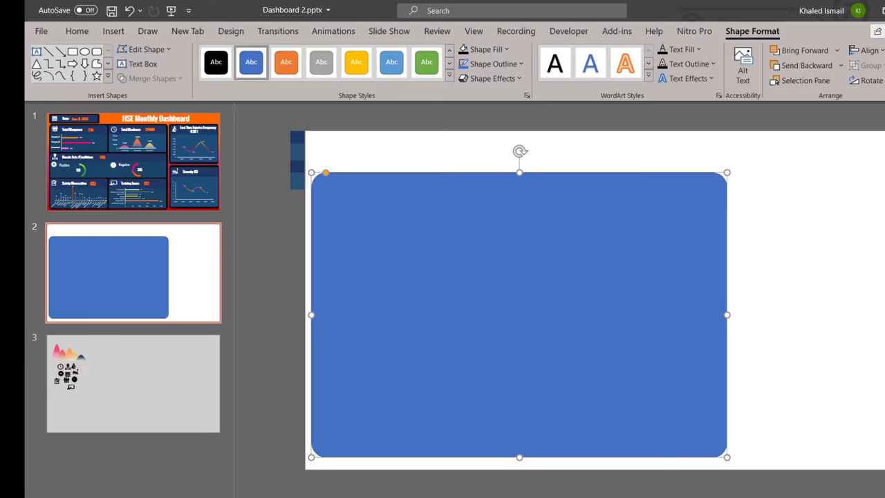
pyautogui.hotkey('shift', 'Down')
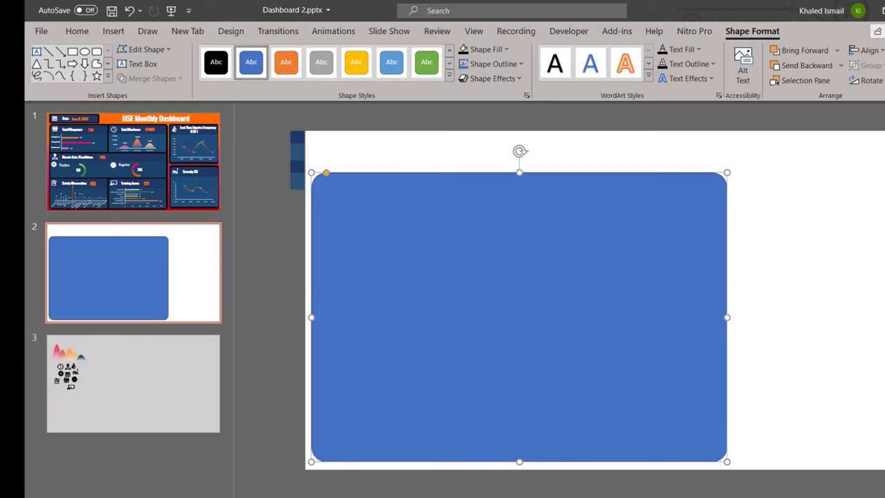
pyautogui.hotkey('shift', 'Down')
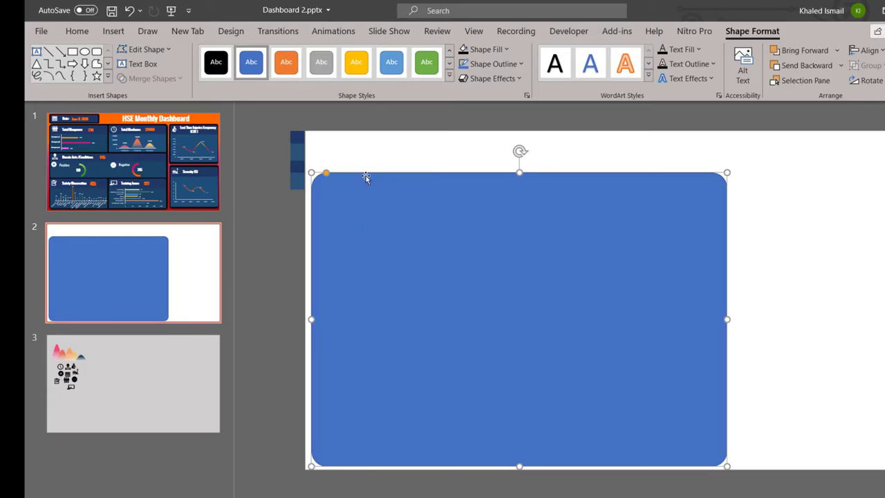
pyautogui.moveTo(326, 173); pyautogui.dragTo(325, 172)
# Step: Fill the rounded rectangle black and remove its outline
pyautogui.click(463, 49)
pyautogui.click(496, 67)
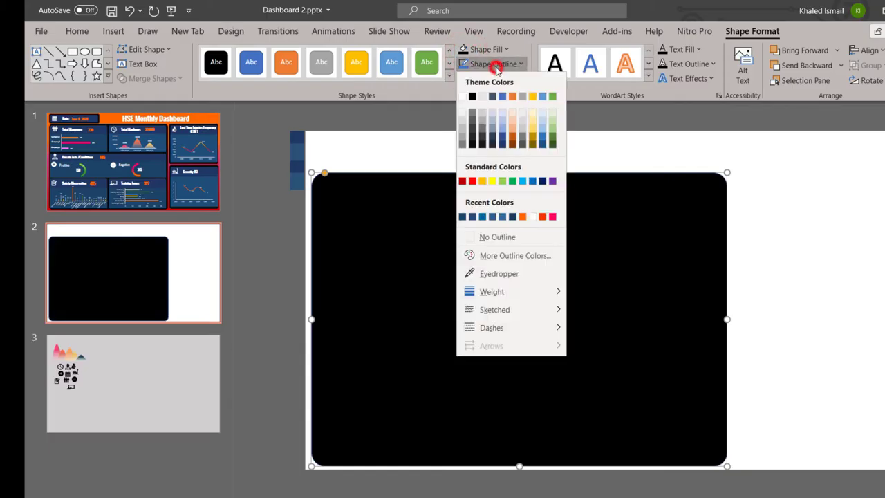
pyautogui.click(502, 236)
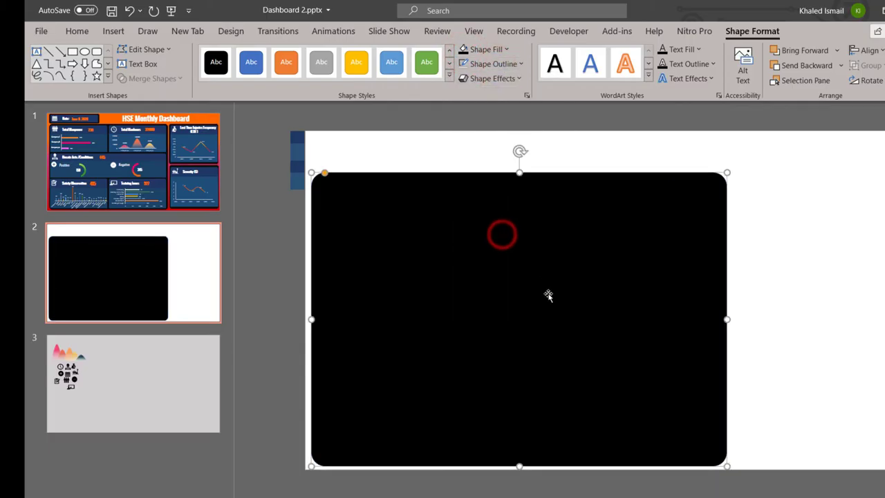
pyautogui.moveTo(550, 296); pyautogui.dragTo(557, 303)
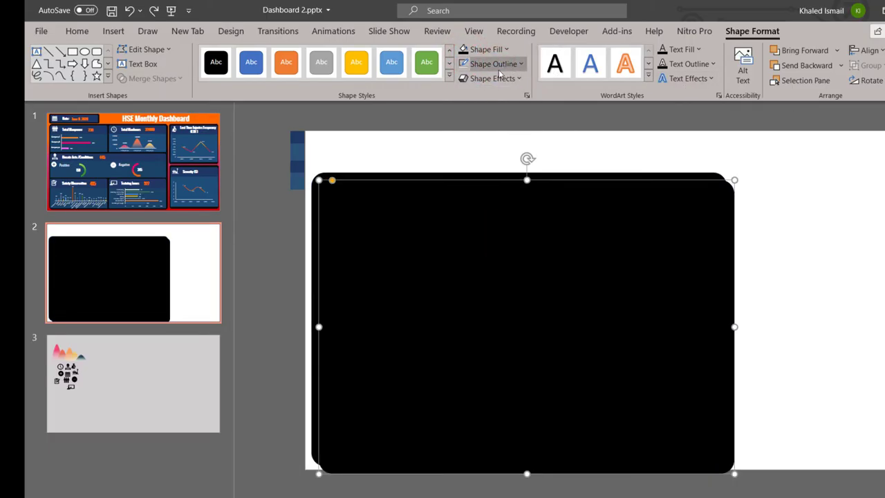
# Step: Give the rectangle an outer shadow with more distance, then duplicate it offset right
pyautogui.click(527, 97)
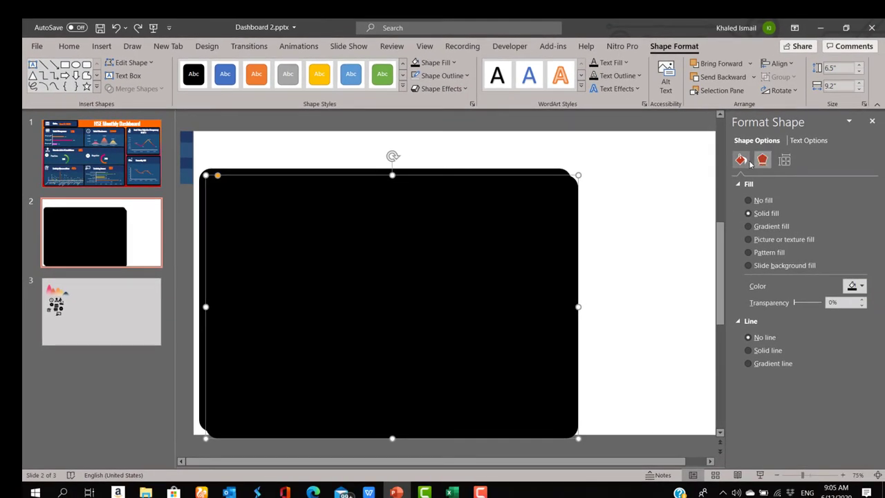
pyautogui.click(745, 161)
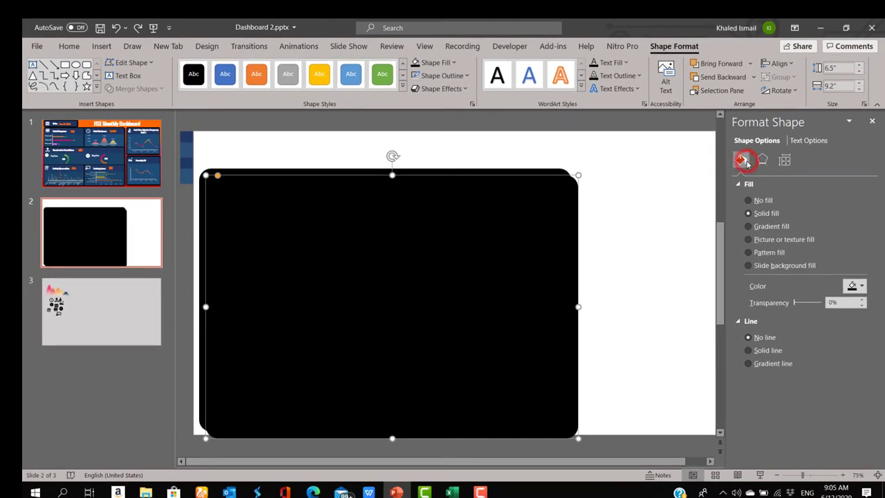
pyautogui.click(762, 160)
pyautogui.click(768, 184)
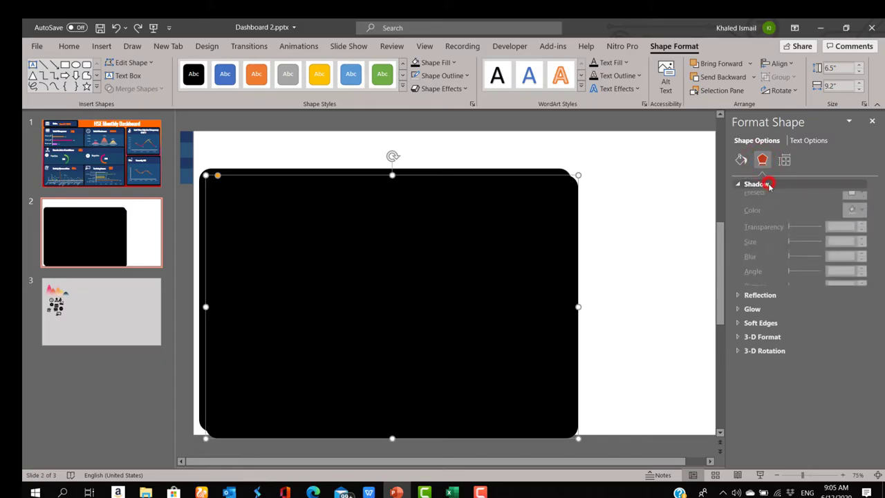
pyautogui.click(854, 198)
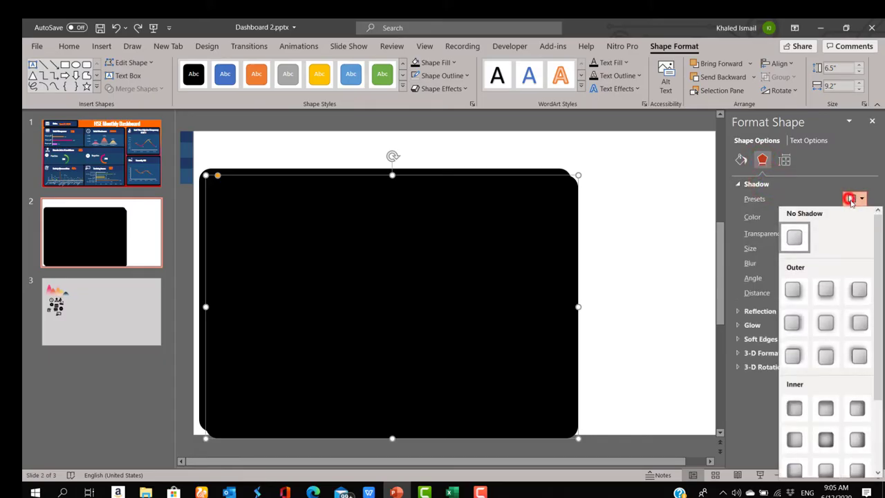
pyautogui.click(794, 357)
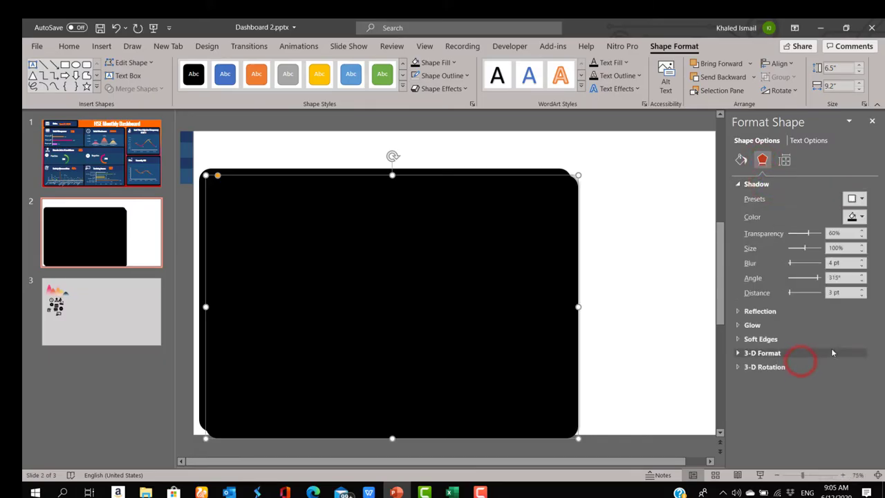
pyautogui.click(863, 290)
pyautogui.click(687, 292)
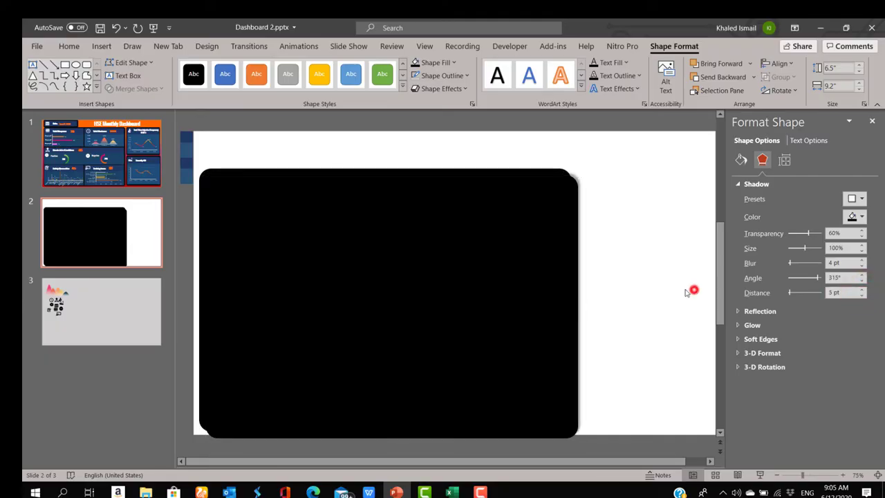
pyautogui.moveTo(549, 250); pyautogui.dragTo(654, 267)
pyautogui.moveTo(620, 229); pyautogui.dragTo(657, 247)
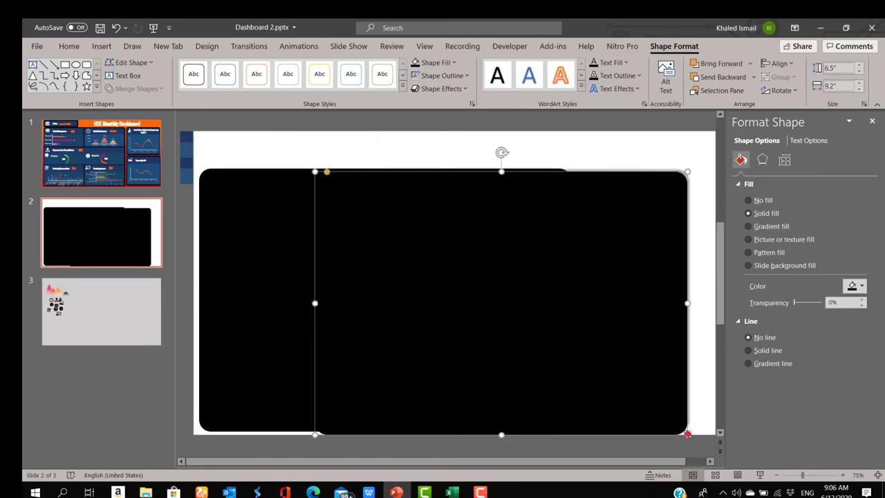
# Step: Shrink the copy into a 4"-wide side panel against the large panel's right edge
pyautogui.moveTo(688, 433); pyautogui.dragTo(548, 336)
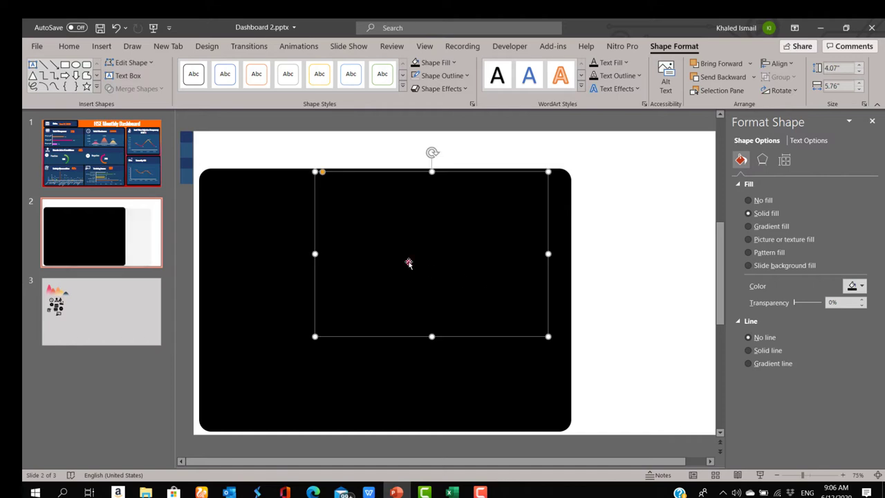
pyautogui.moveTo(408, 263); pyautogui.dragTo(567, 249)
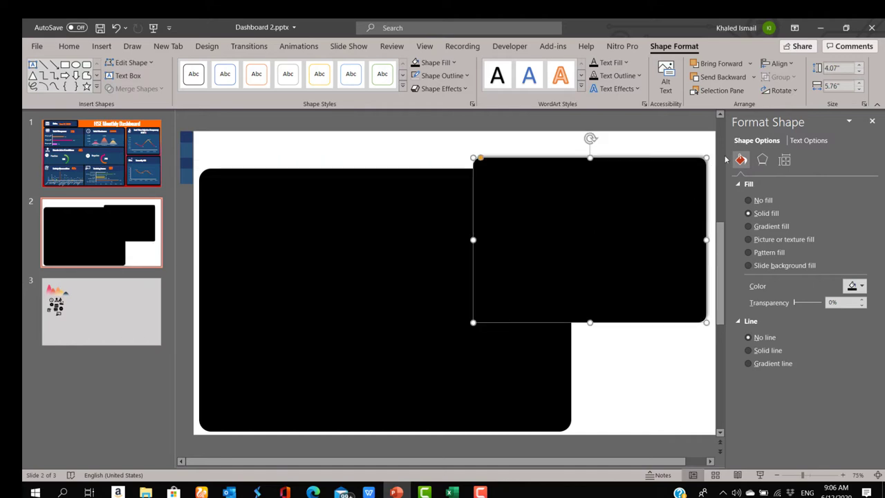
pyautogui.moveTo(726, 152); pyautogui.dragTo(827, 152)
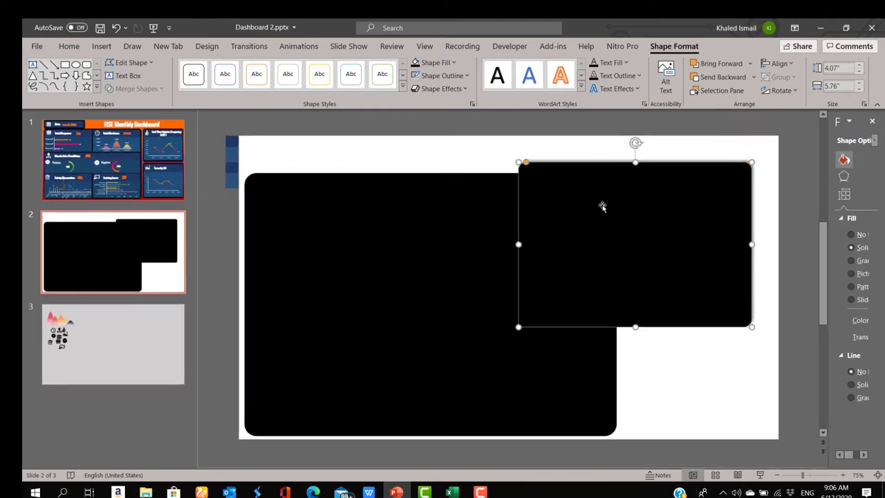
pyautogui.moveTo(596, 209); pyautogui.dragTo(650, 224)
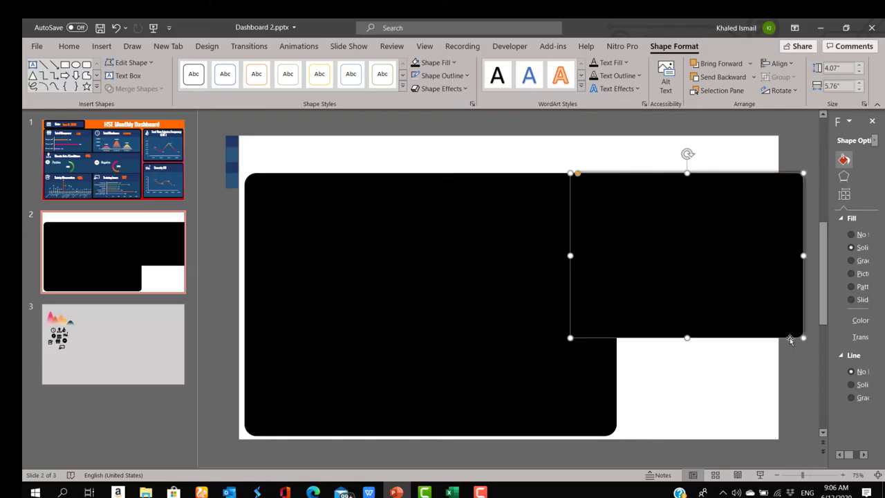
pyautogui.moveTo(806, 341); pyautogui.dragTo(722, 298)
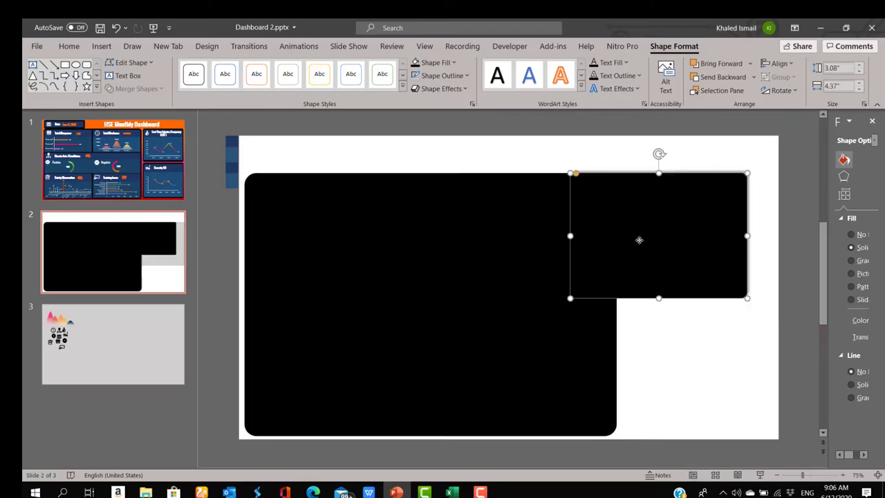
pyautogui.moveTo(638, 239); pyautogui.dragTo(685, 240)
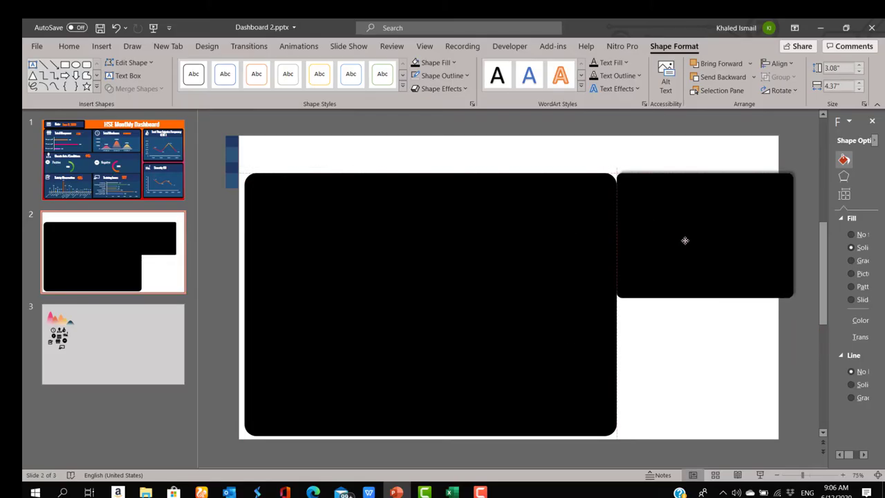
pyautogui.moveTo(536, 257); pyautogui.dragTo(525, 250)
pyautogui.moveTo(666, 239); pyautogui.dragTo(667, 240)
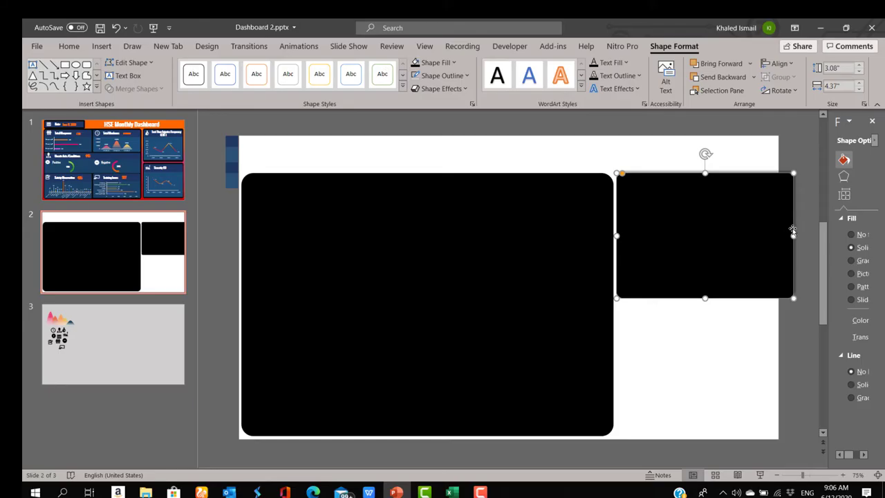
pyautogui.moveTo(793, 235); pyautogui.dragTo(778, 235)
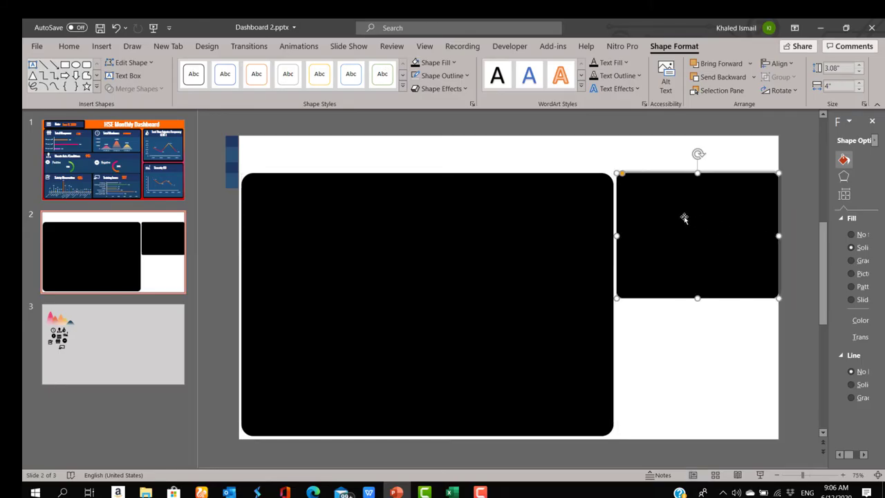
# Step: Copy the side panel below itself and make both right panels 3.3" tall with matching widths
pyautogui.moveTo(684, 219); pyautogui.dragTo(672, 369)
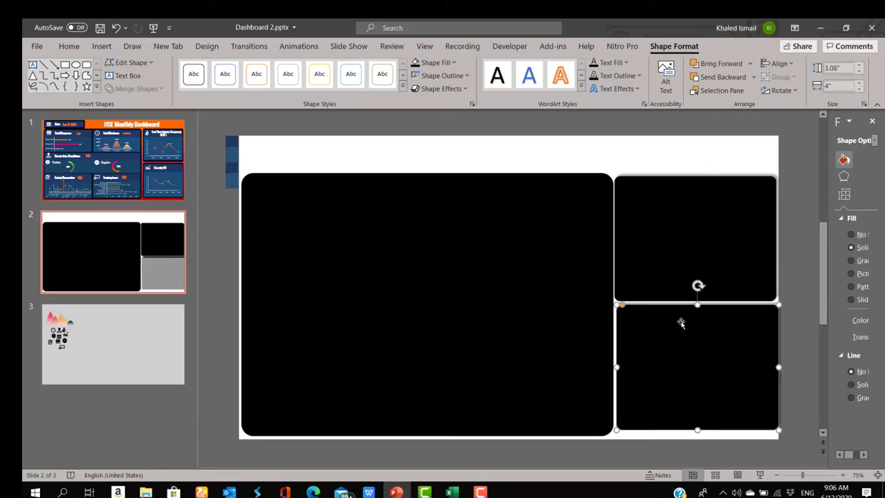
pyautogui.keyDown('shift'); pyautogui.click(677, 270); pyautogui.keyUp('shift')
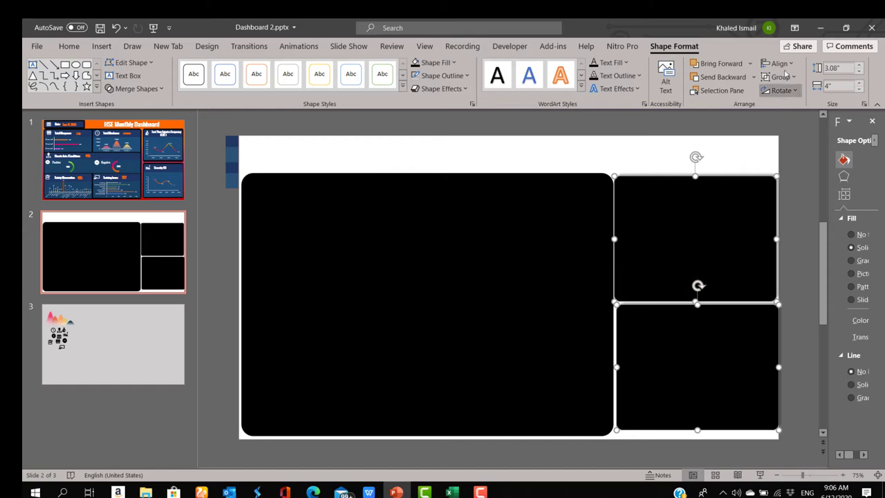
pyautogui.click(686, 217)
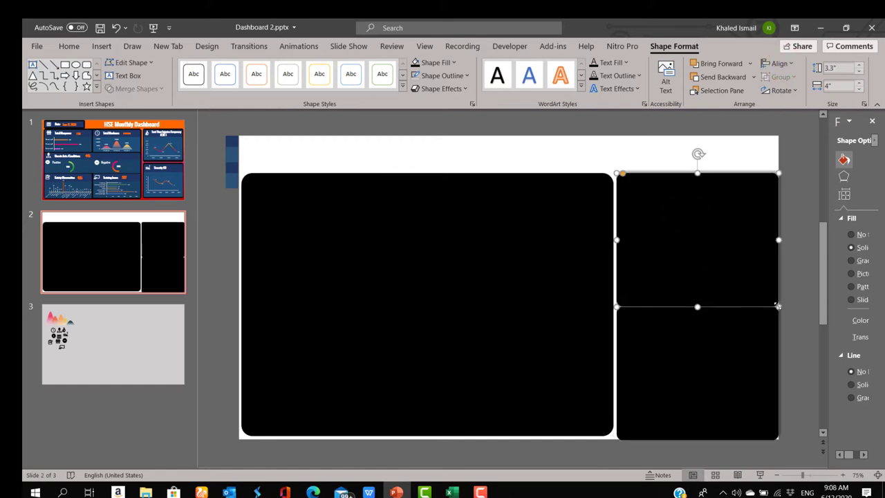
pyautogui.moveTo(777, 306)
pyautogui.mouseDown()
pyautogui.moveTo(769, 300)
pyautogui.moveTo(777, 306)
pyautogui.mouseUp()
pyautogui.keyDown('shift'); pyautogui.click(765, 352); pyautogui.keyUp('shift')
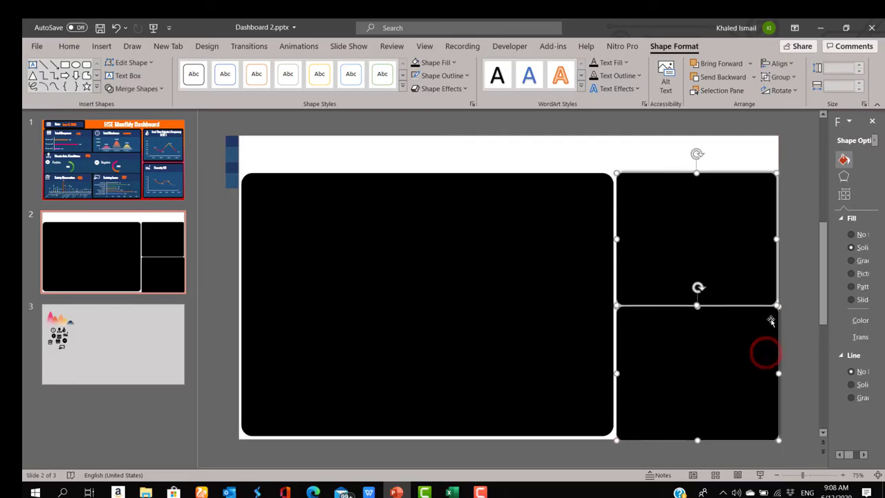
pyautogui.click(754, 292)
pyautogui.click(745, 246)
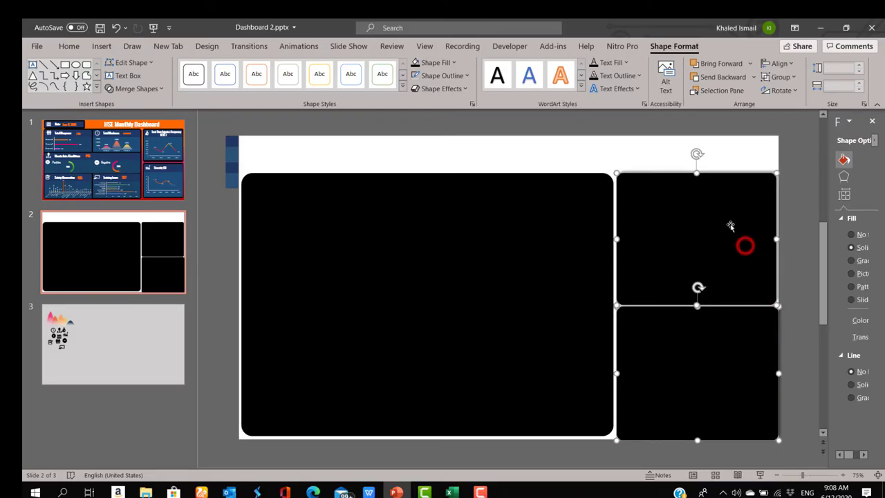
pyautogui.click(654, 157)
pyautogui.click(679, 214)
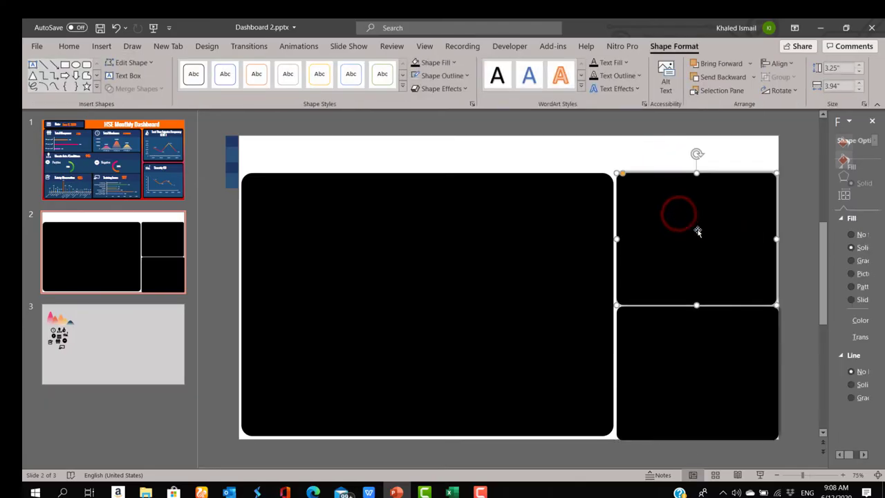
pyautogui.click(753, 407)
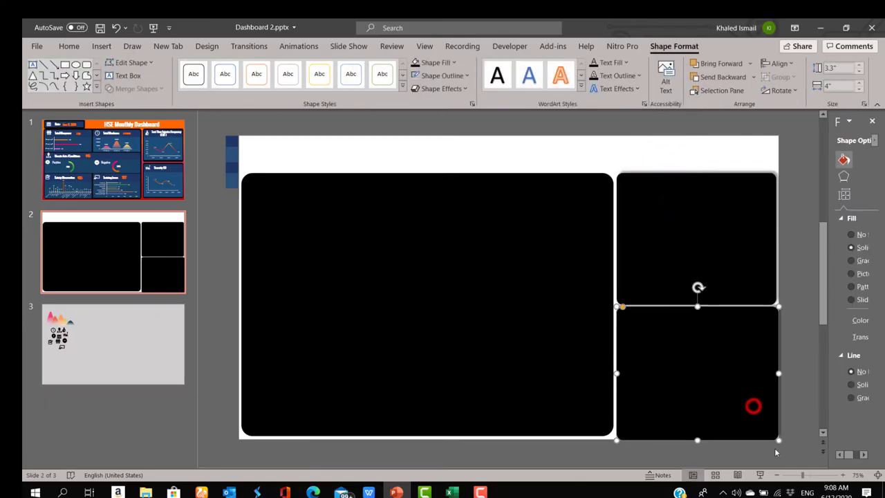
pyautogui.moveTo(777, 438); pyautogui.dragTo(768, 440)
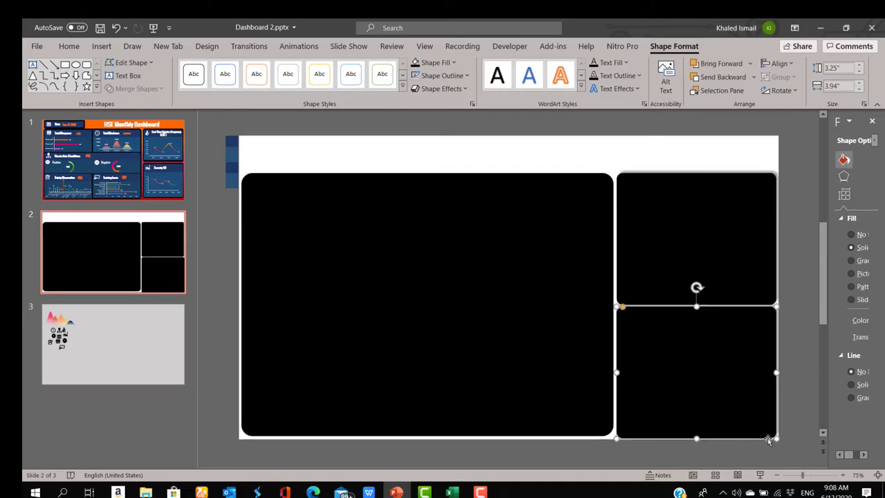
pyautogui.click(692, 161)
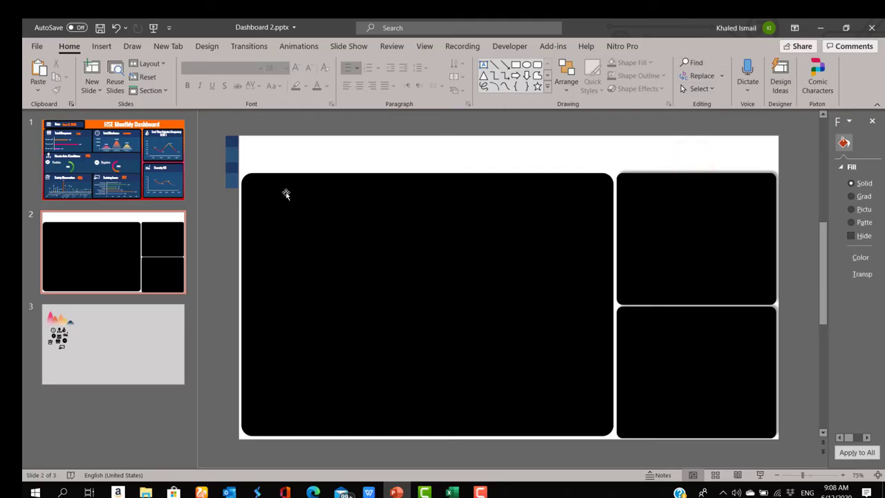
# Step: Copy the top-right panel to the slide's top and flatten it into a thin top-left bar
pyautogui.click(650, 222)
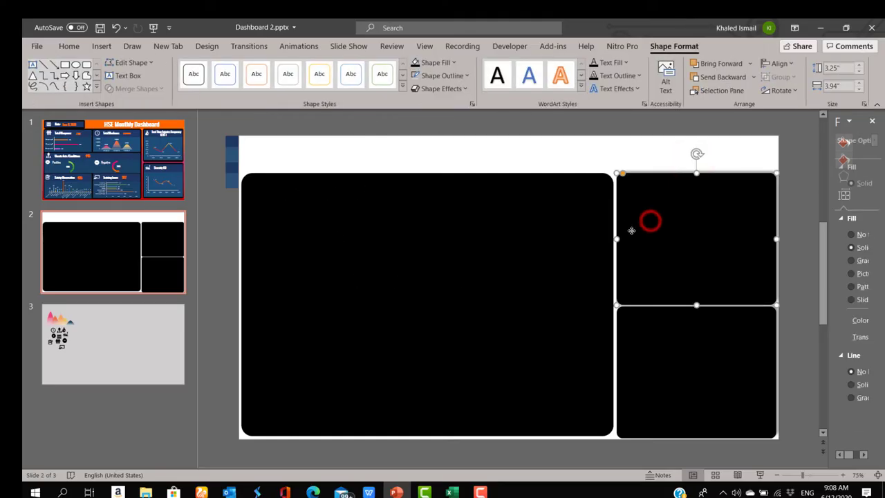
pyautogui.moveTo(679, 234)
pyautogui.mouseDown()
pyautogui.moveTo(356, 168)
pyautogui.moveTo(316, 187)
pyautogui.mouseUp()
pyautogui.click(421, 139)
pyautogui.moveTo(421, 139); pyautogui.dragTo(319, 171)
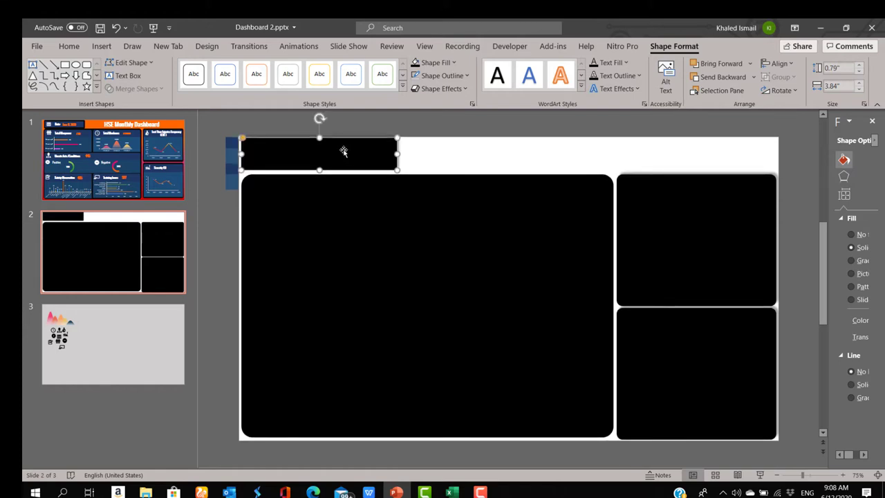
# Step: Align the title bar with the large panel's left edge and narrow it to about 3.81"
pyautogui.click(344, 152)
pyautogui.click(268, 153)
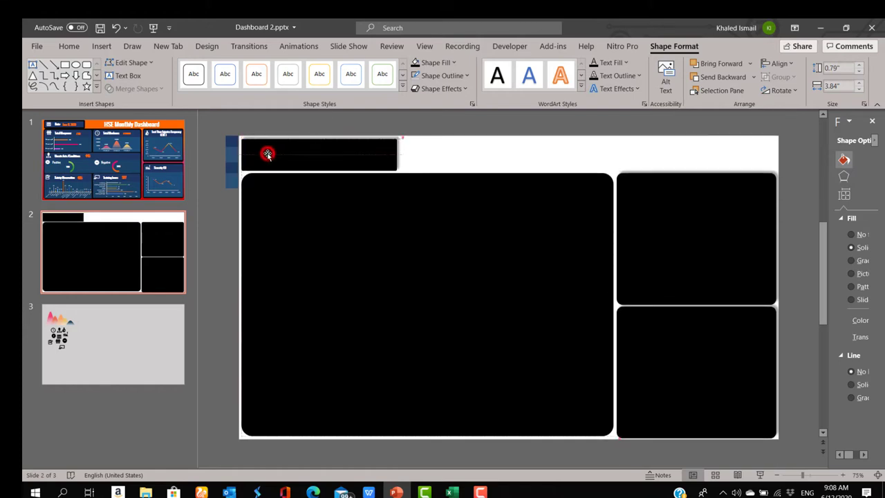
pyautogui.moveTo(268, 153); pyautogui.dragTo(272, 153)
pyautogui.click(249, 139)
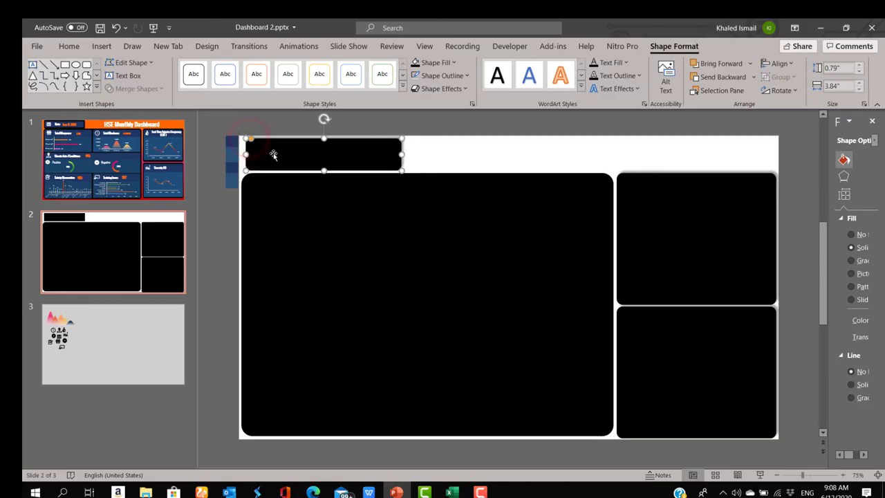
pyautogui.click(279, 154)
pyautogui.moveTo(279, 154); pyautogui.dragTo(271, 152)
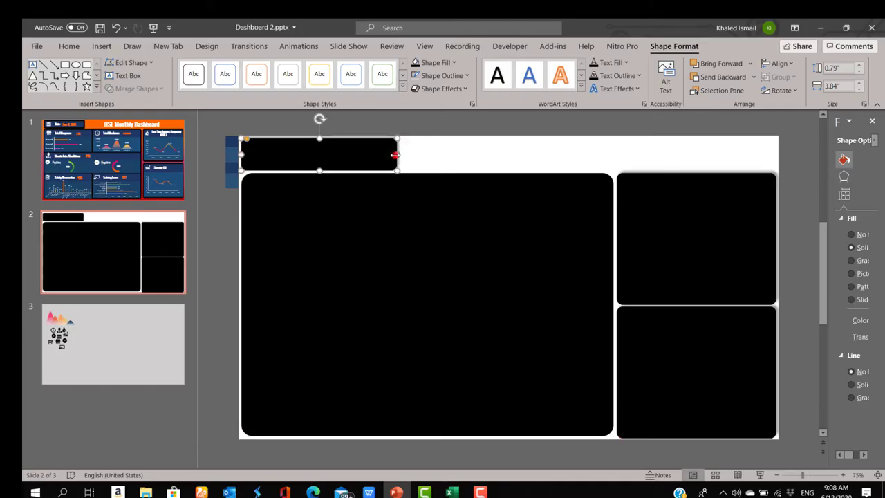
pyautogui.moveTo(395, 155); pyautogui.dragTo(396, 155)
# Step: Switch slide 2's background to a gradient fill in the Format Background pane
pyautogui.click(661, 148)
pyautogui.rightClick(662, 148)
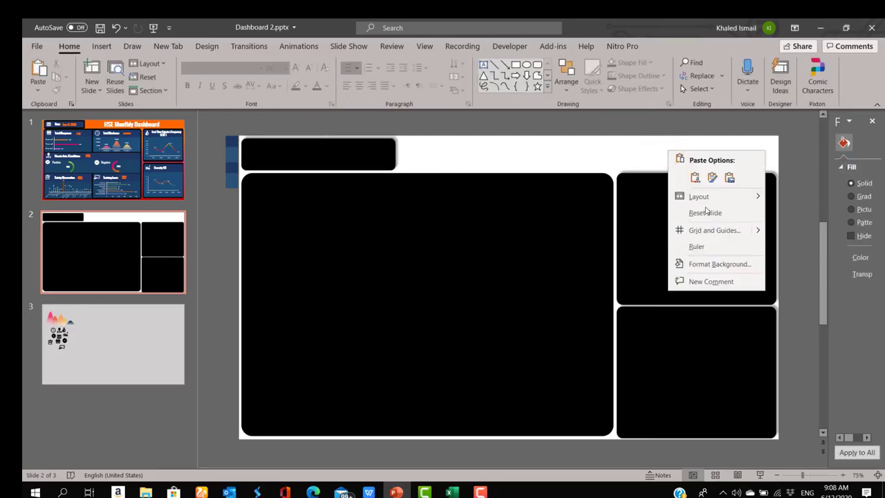
pyautogui.click(729, 269)
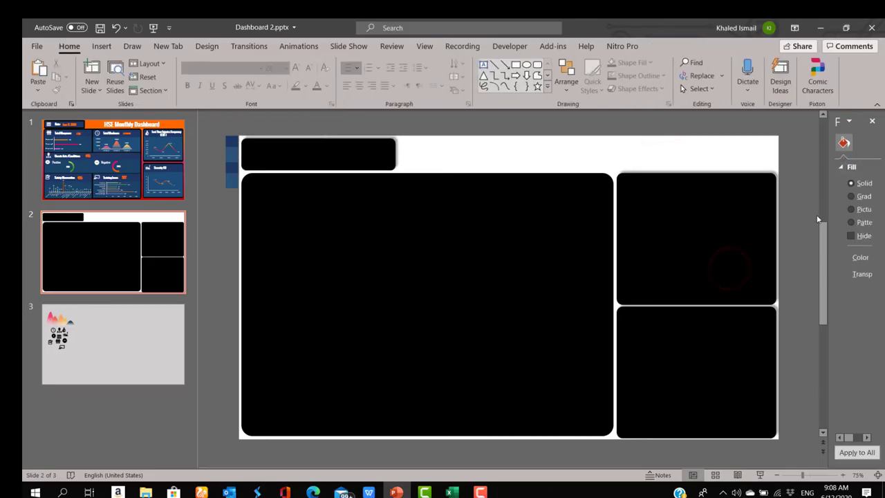
pyautogui.moveTo(830, 199); pyautogui.dragTo(712, 203)
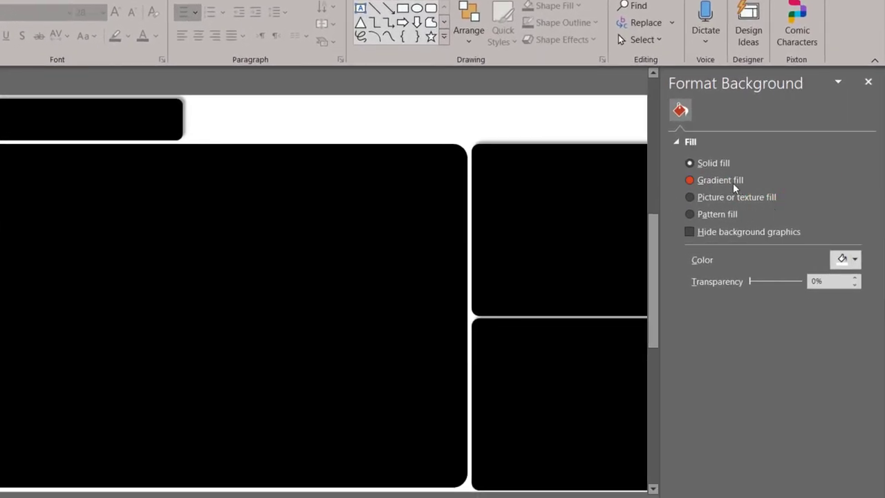
pyautogui.click(734, 185)
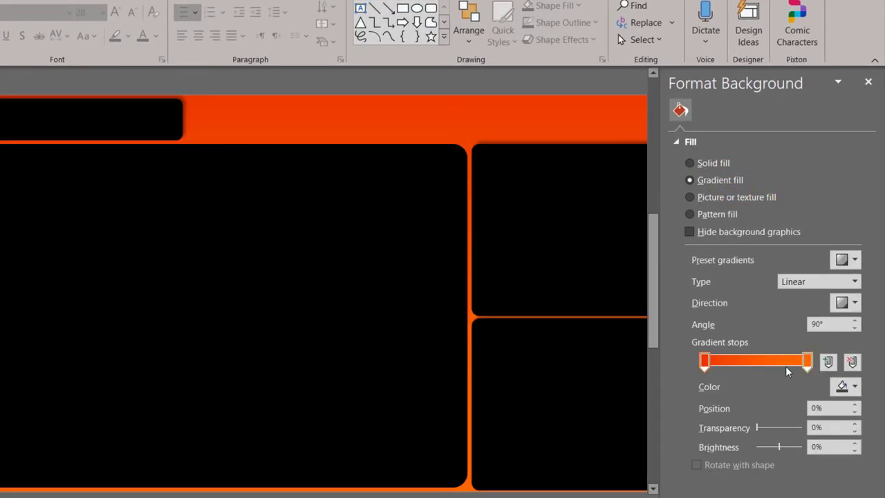
pyautogui.click(844, 260)
pyautogui.click(845, 260)
pyautogui.click(823, 283)
pyautogui.click(822, 283)
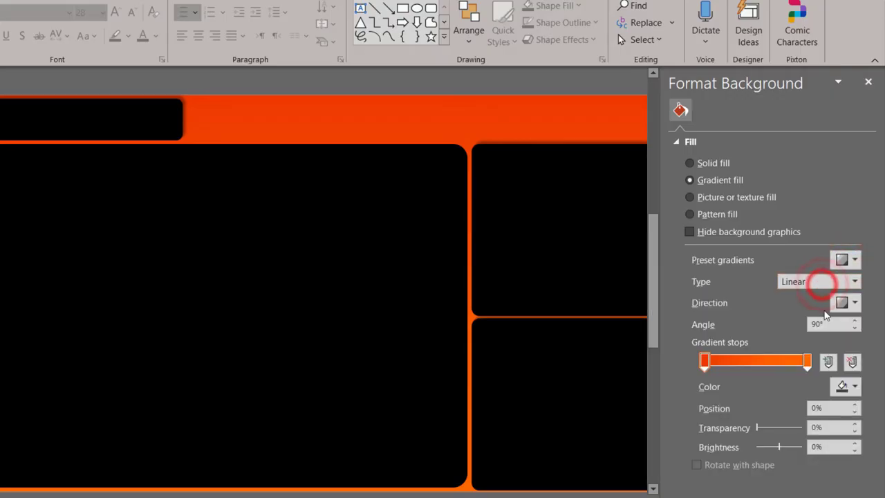
pyautogui.click(844, 305)
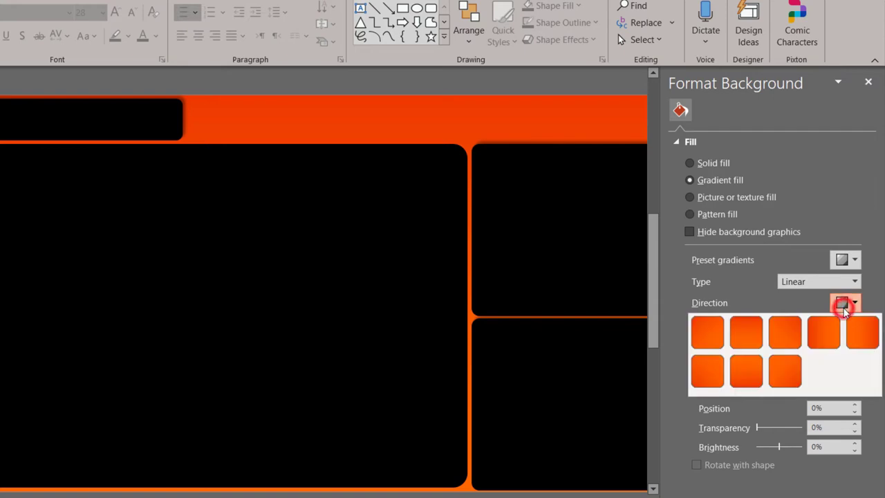
pyautogui.click(842, 305)
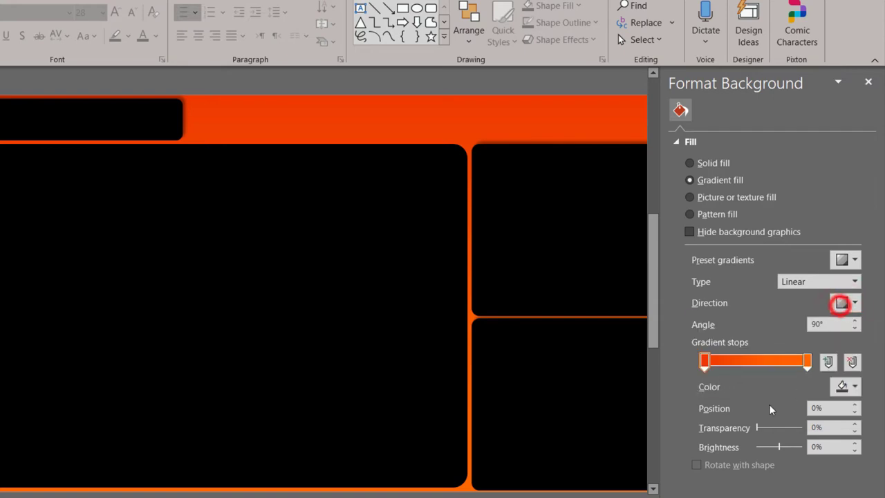
# Step: Set the gradient stops to orange, pink at 53% and red at 95%
pyautogui.click(753, 360)
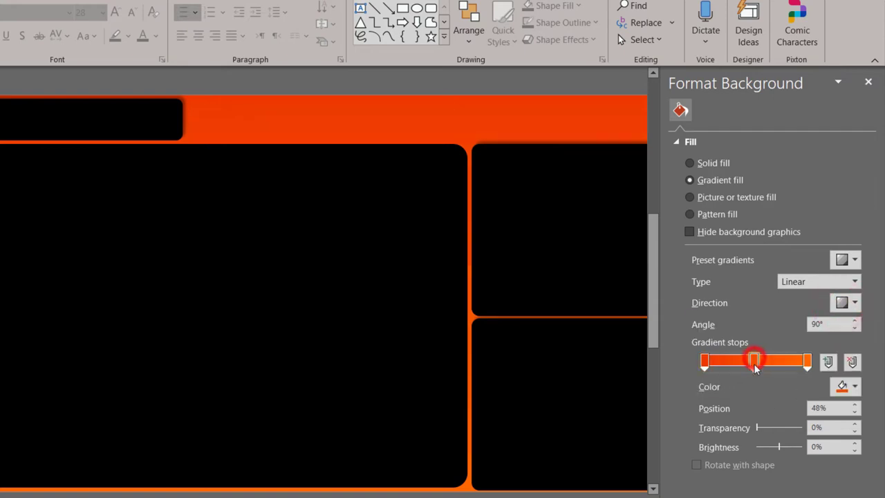
pyautogui.click(807, 360)
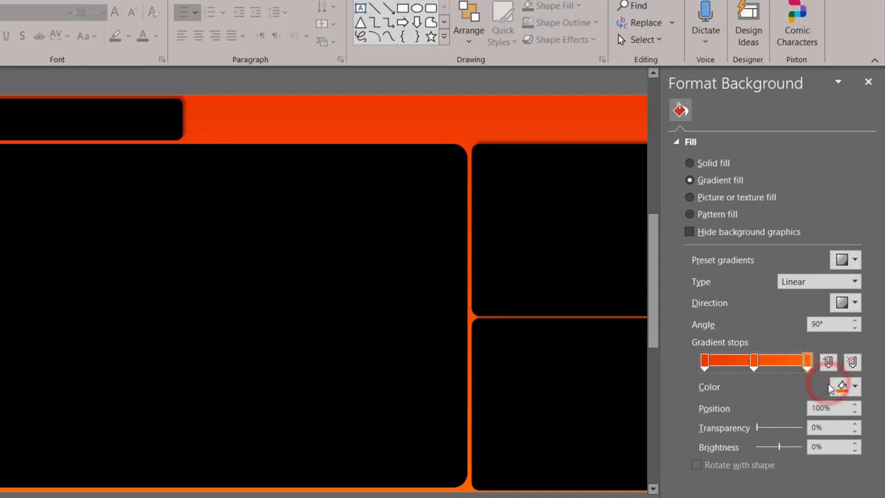
pyautogui.click(842, 386)
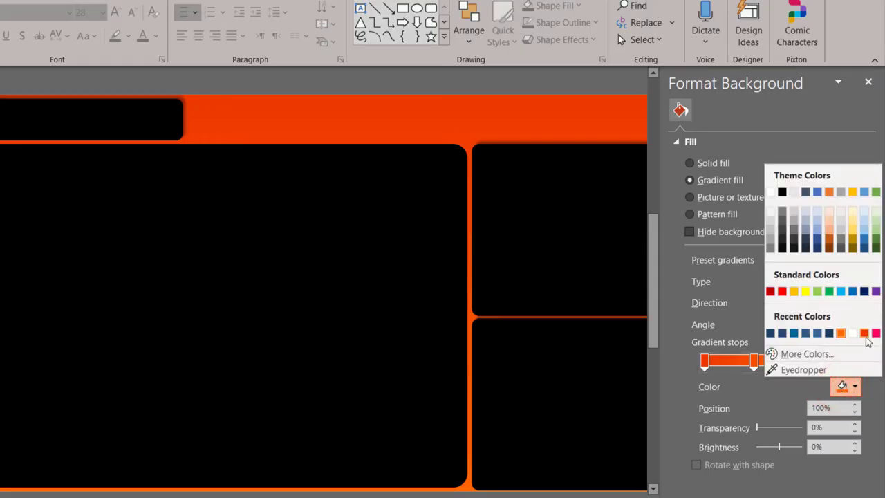
pyautogui.click(864, 333)
pyautogui.moveTo(758, 362); pyautogui.dragTo(782, 360)
pyautogui.click(837, 389)
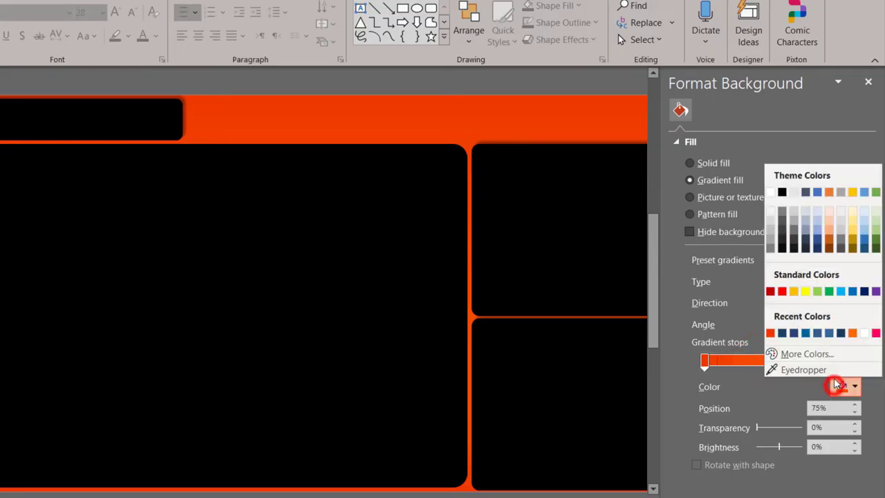
pyautogui.click(876, 334)
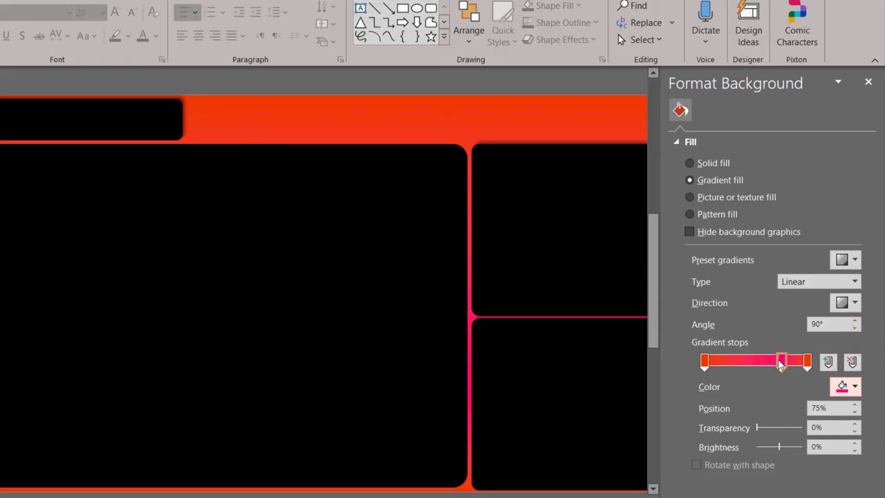
pyautogui.moveTo(782, 365); pyautogui.dragTo(727, 361)
pyautogui.click(842, 386)
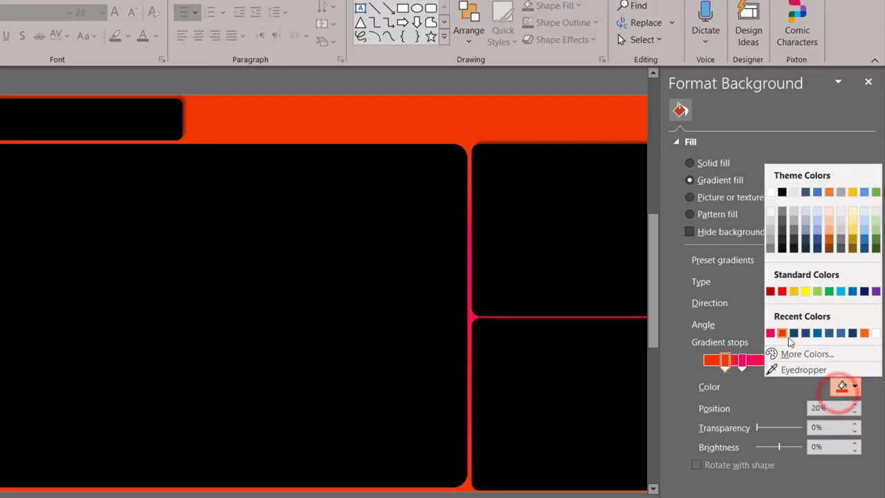
pyautogui.click(864, 333)
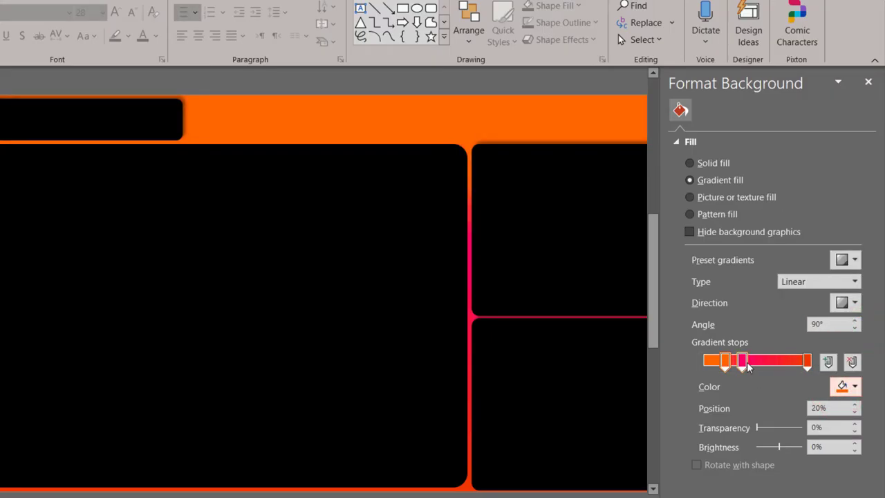
pyautogui.moveTo(746, 362)
pyautogui.mouseDown()
pyautogui.moveTo(764, 361)
pyautogui.moveTo(730, 362)
pyautogui.moveTo(739, 362)
pyautogui.mouseUp()
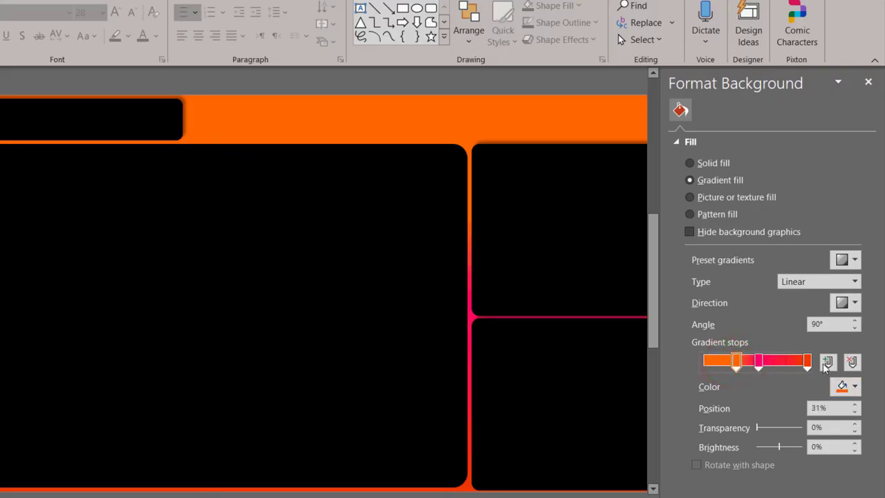
pyautogui.moveTo(807, 363); pyautogui.dragTo(802, 363)
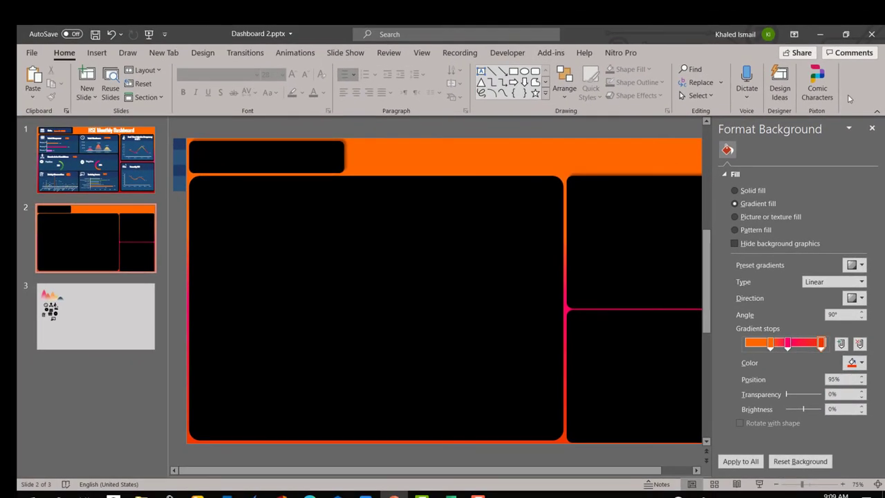
# Step: Draw a square-cornered blue rectangle, 2.31" by 4.69", in the large panel's top-left
pyautogui.click(872, 129)
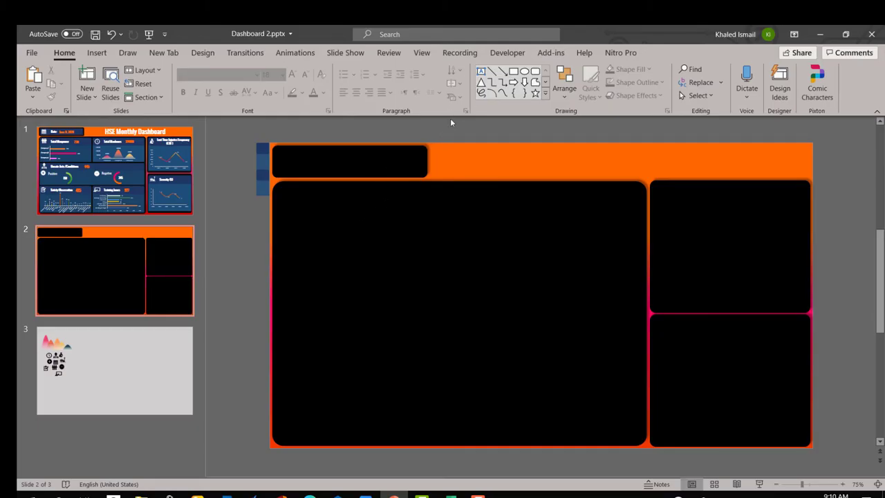
pyautogui.click(535, 71)
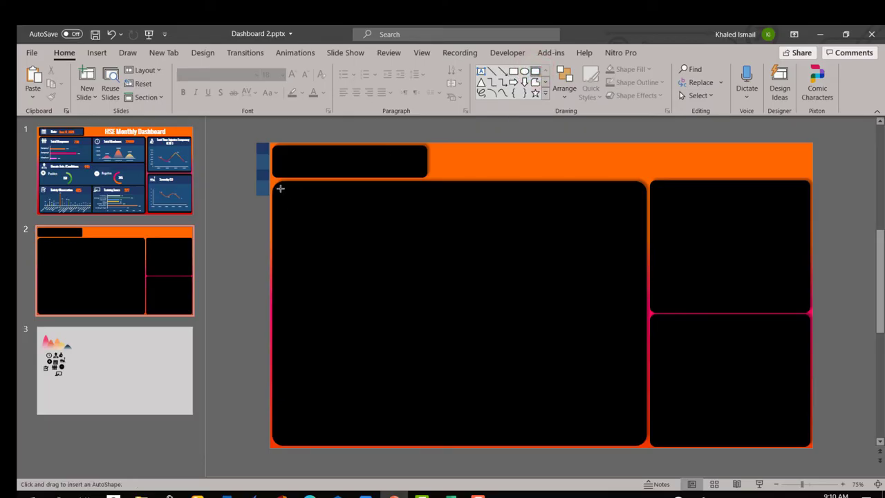
pyautogui.moveTo(280, 188); pyautogui.dragTo(465, 279)
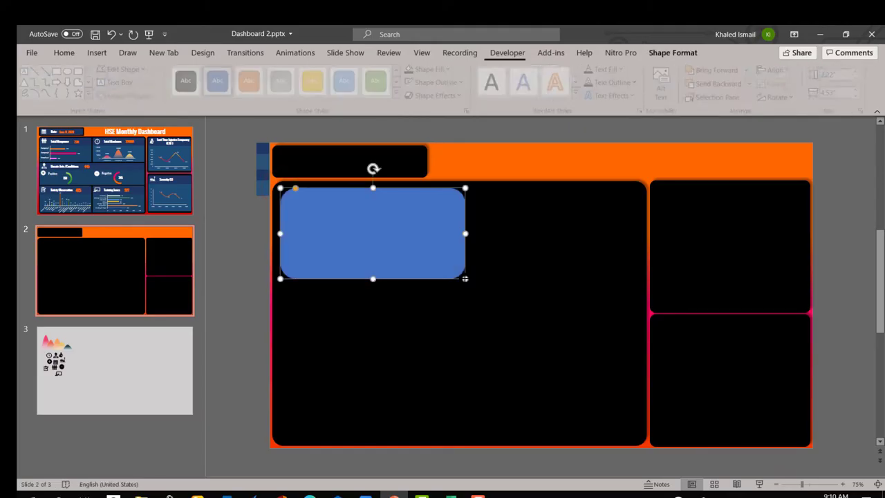
pyautogui.moveTo(467, 235)
pyautogui.mouseDown()
pyautogui.moveTo(455, 235)
pyautogui.moveTo(470, 234)
pyautogui.mouseUp()
pyautogui.moveTo(361, 224); pyautogui.dragTo(360, 224)
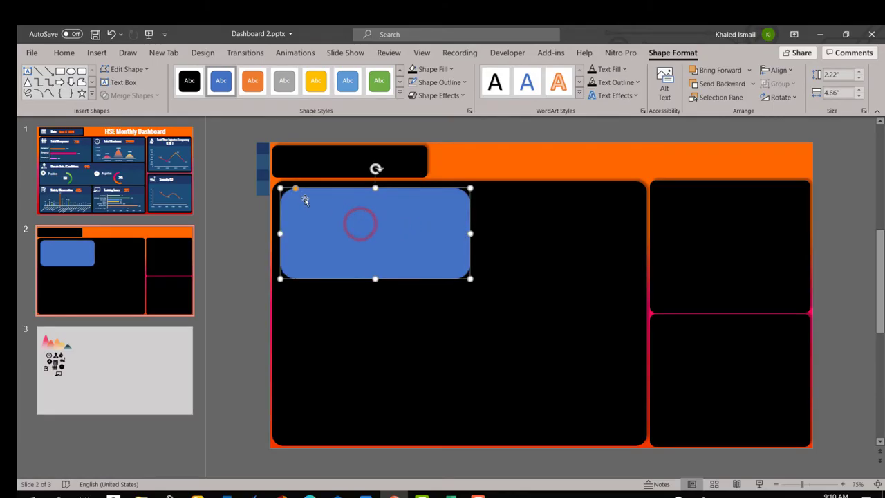
pyautogui.moveTo(291, 190); pyautogui.dragTo(290, 190)
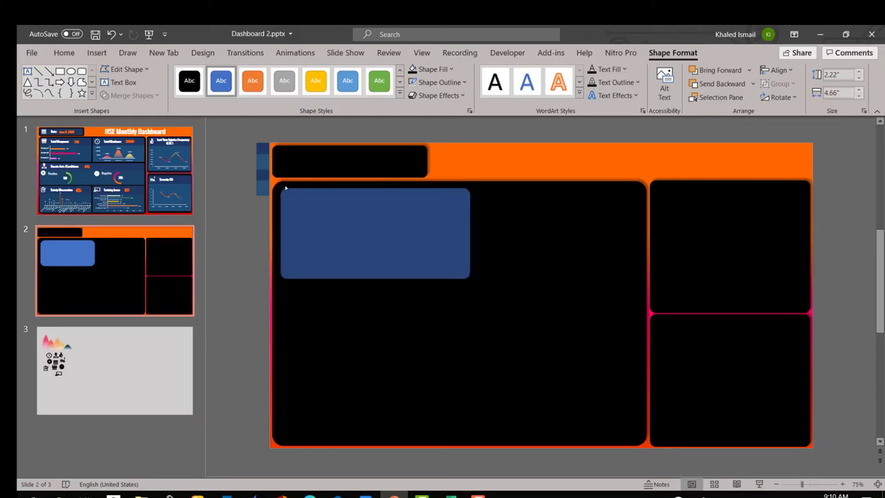
pyautogui.moveTo(285, 185); pyautogui.dragTo(283, 187)
pyautogui.moveTo(330, 217); pyautogui.dragTo(333, 221)
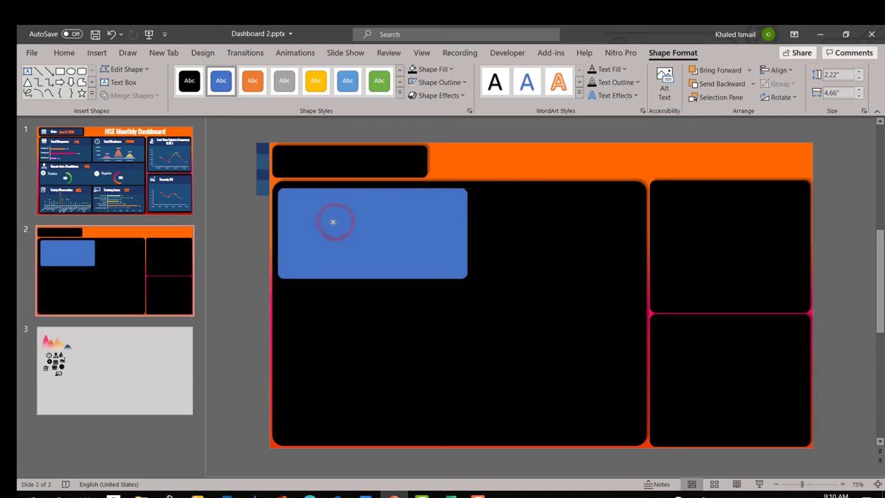
pyautogui.moveTo(468, 279); pyautogui.dragTo(471, 282)
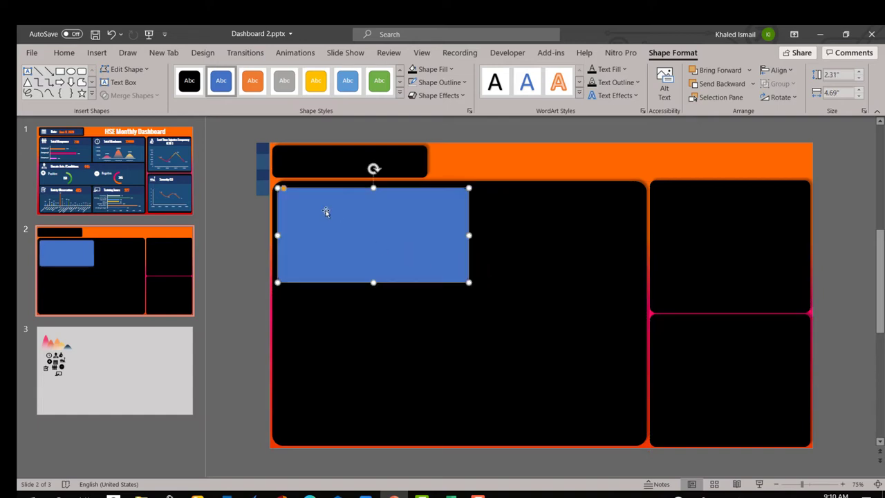
# Step: Remove the blue rectangle's outline
pyautogui.click(63, 54)
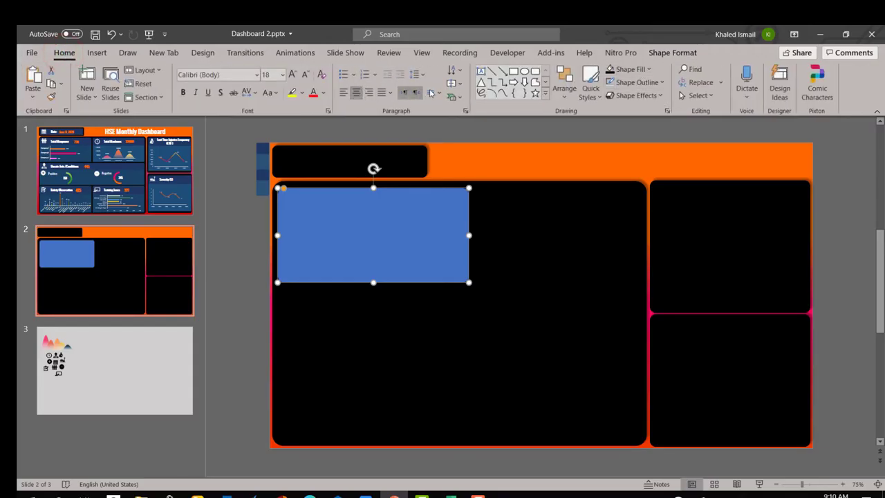
pyautogui.click(665, 54)
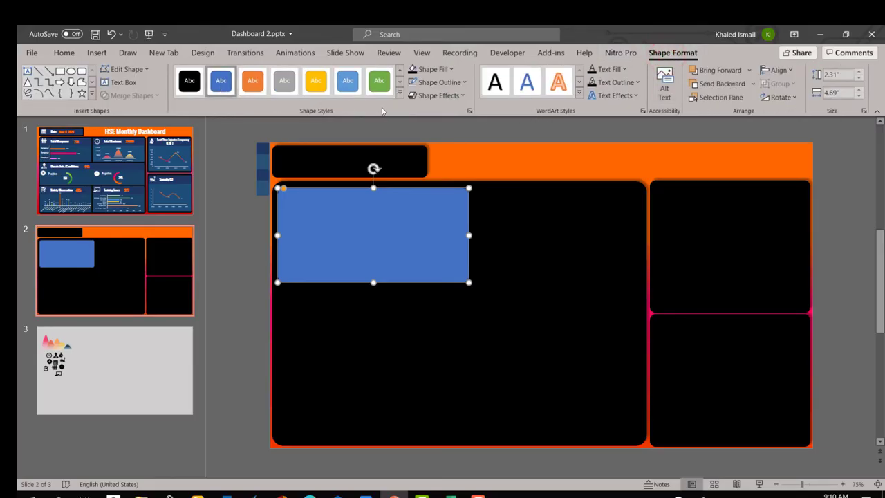
pyautogui.click(440, 82)
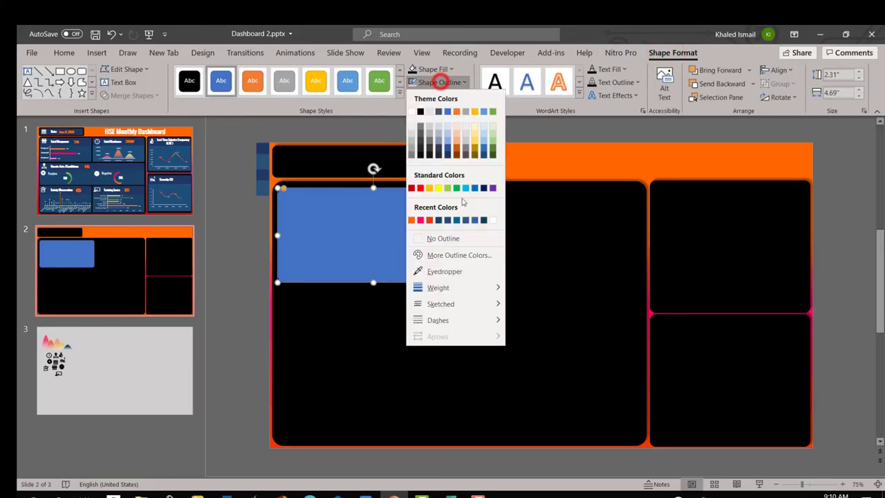
pyautogui.click(451, 239)
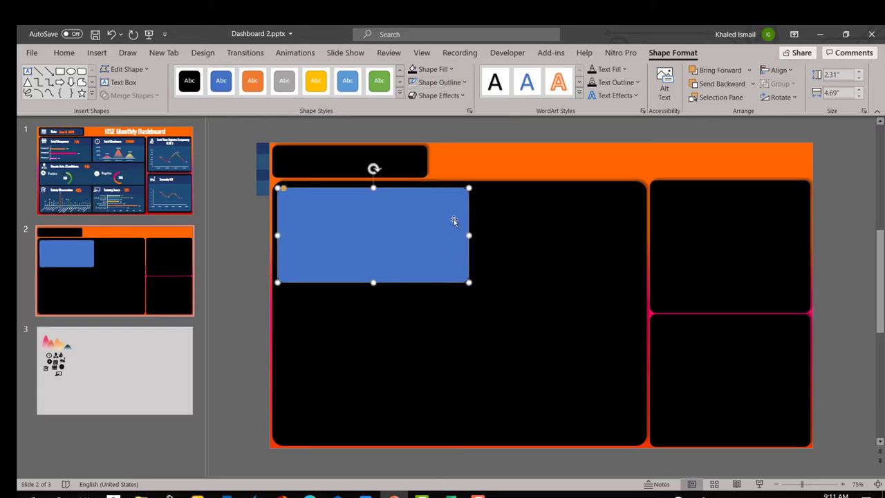
# Step: Fill the rectangle with the dark steel-blue sampled from the slide's left edge
pyautogui.rightClick(444, 235)
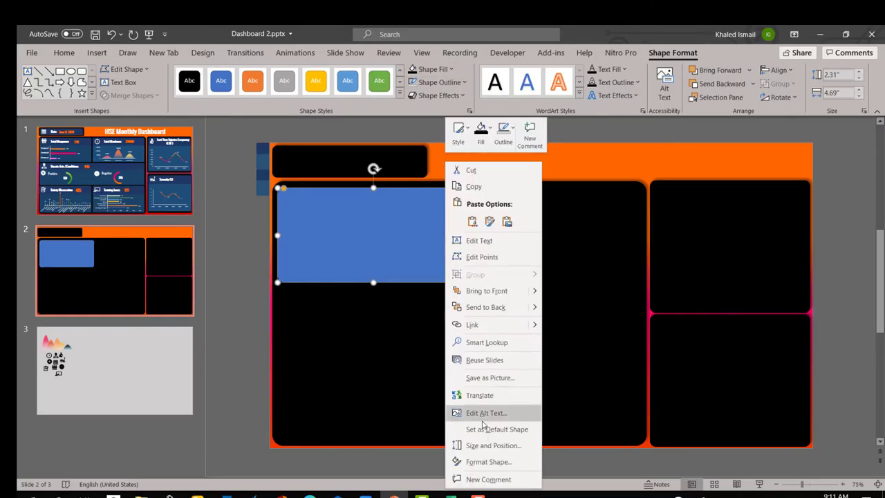
pyautogui.click(491, 458)
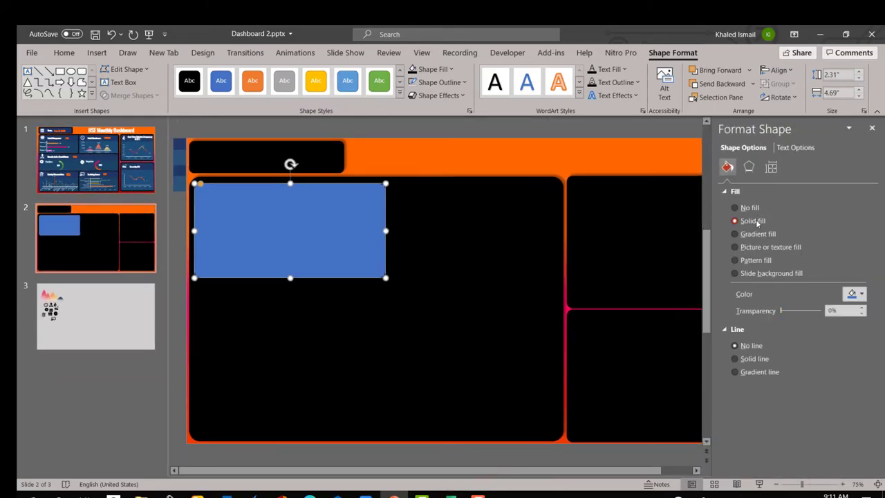
pyautogui.click(852, 294)
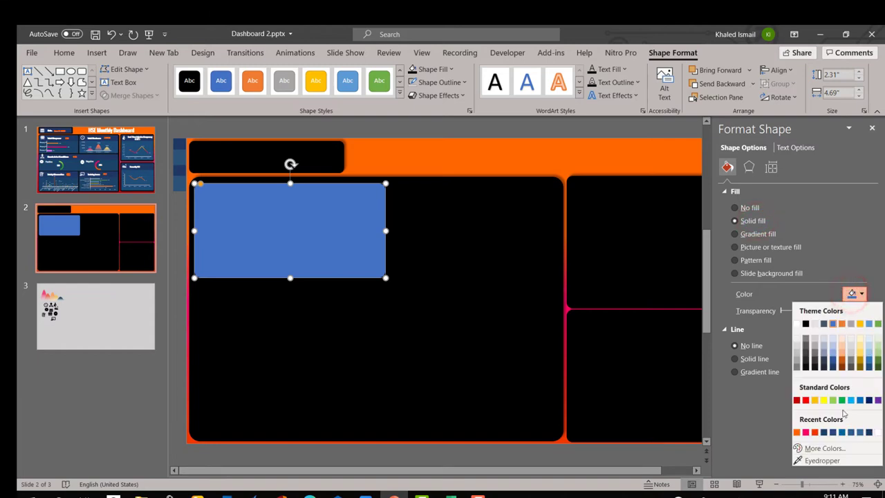
pyautogui.click(813, 459)
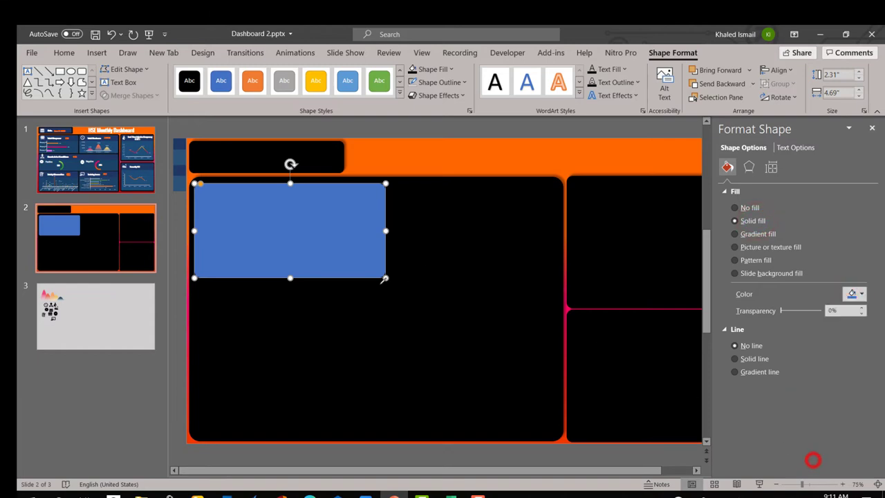
pyautogui.click(181, 157)
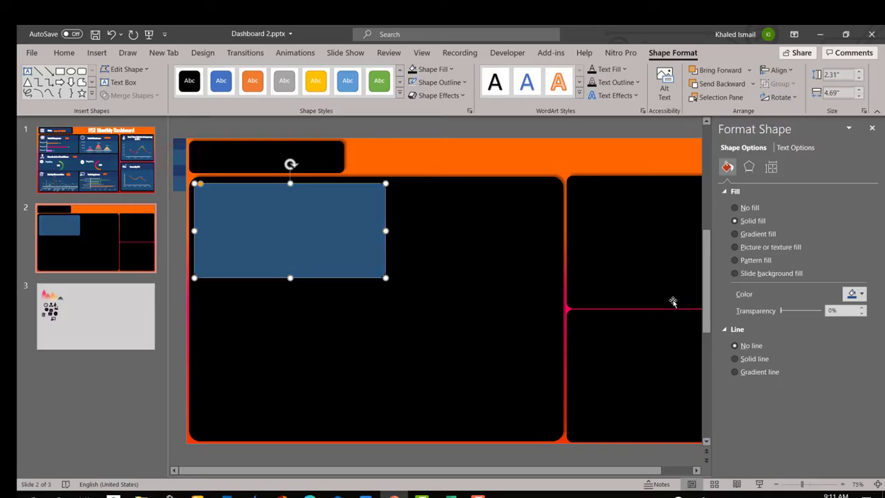
pyautogui.click(487, 129)
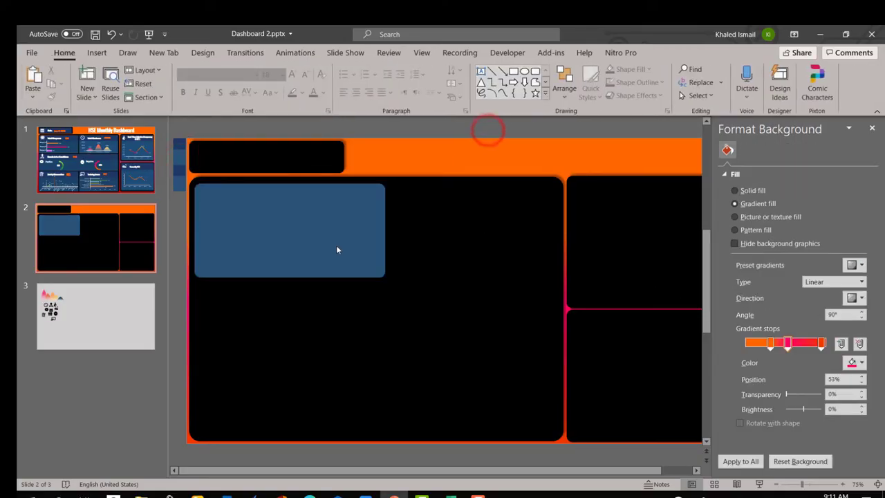
# Step: Duplicate the steel-blue rectangle, shrink the copy, and fill it dark navy with the Eyedropper
pyautogui.click(336, 247)
pyautogui.moveTo(329, 237); pyautogui.dragTo(335, 244)
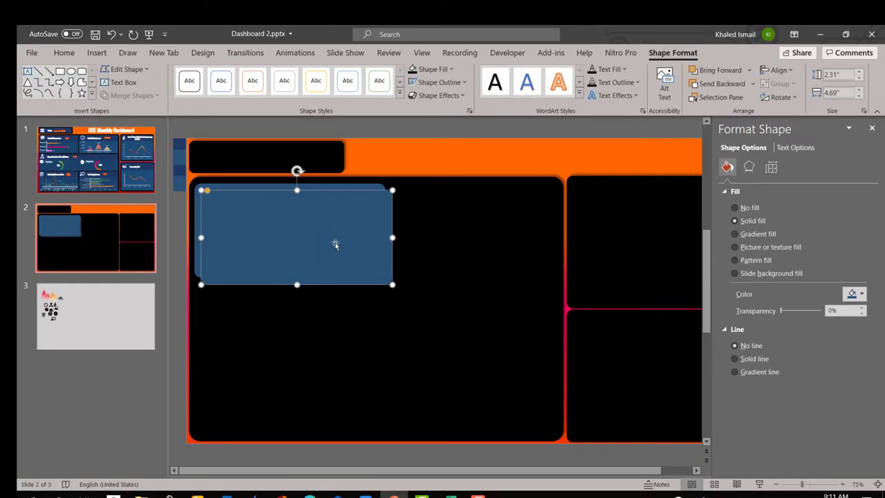
pyautogui.moveTo(392, 284); pyautogui.dragTo(297, 237)
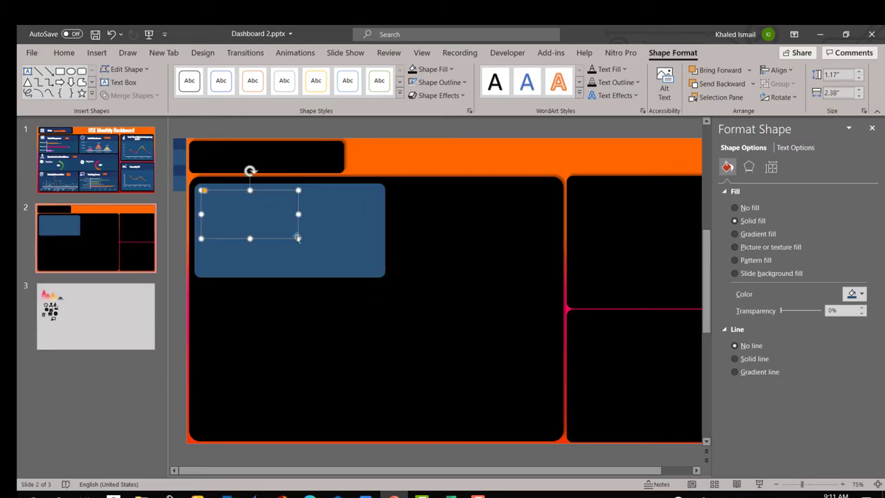
pyautogui.click(856, 293)
pyautogui.click(804, 457)
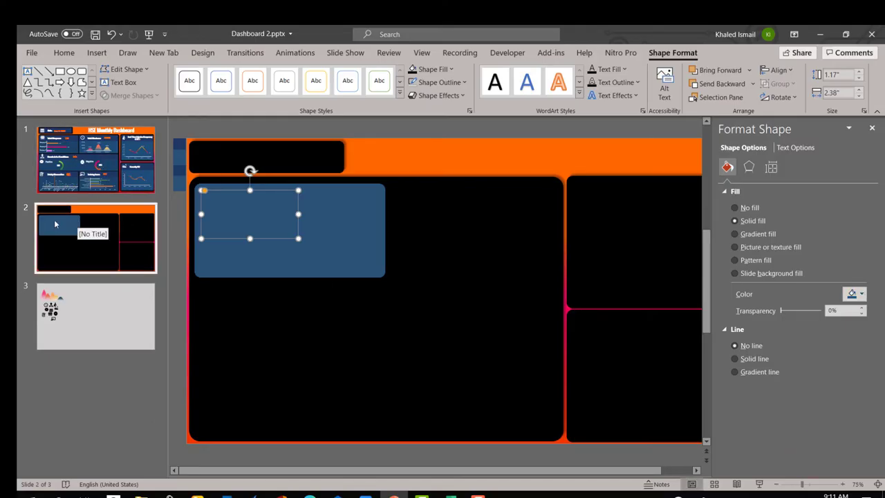
pyautogui.click(109, 223)
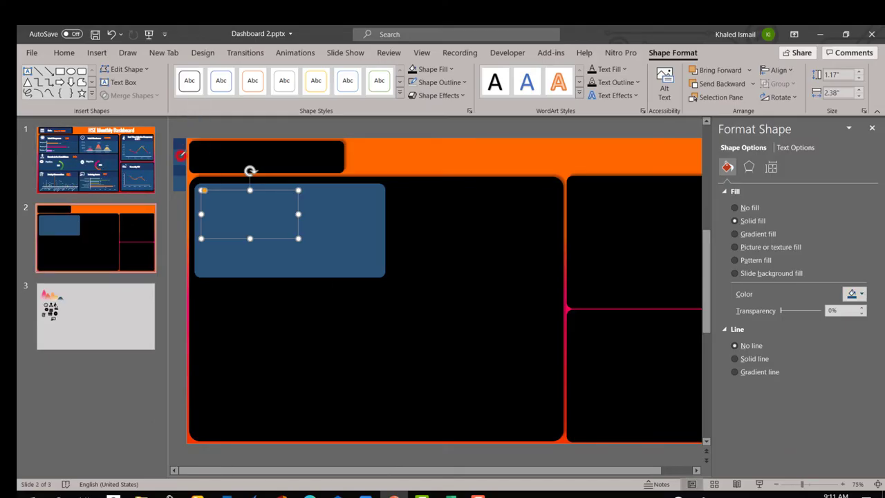
pyautogui.click(856, 294)
pyautogui.click(817, 460)
pyautogui.click(183, 141)
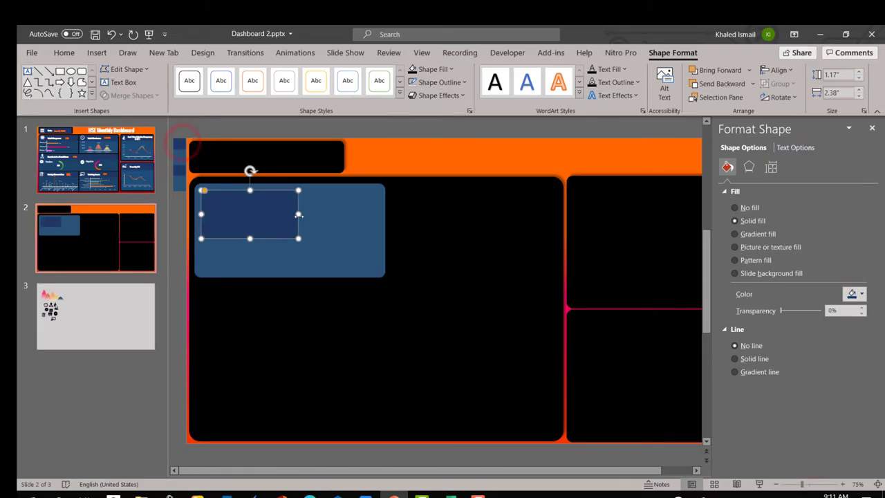
# Step: Size the navy band to the card's full width and align it with the card's top edge
pyautogui.moveTo(298, 214); pyautogui.dragTo(374, 214)
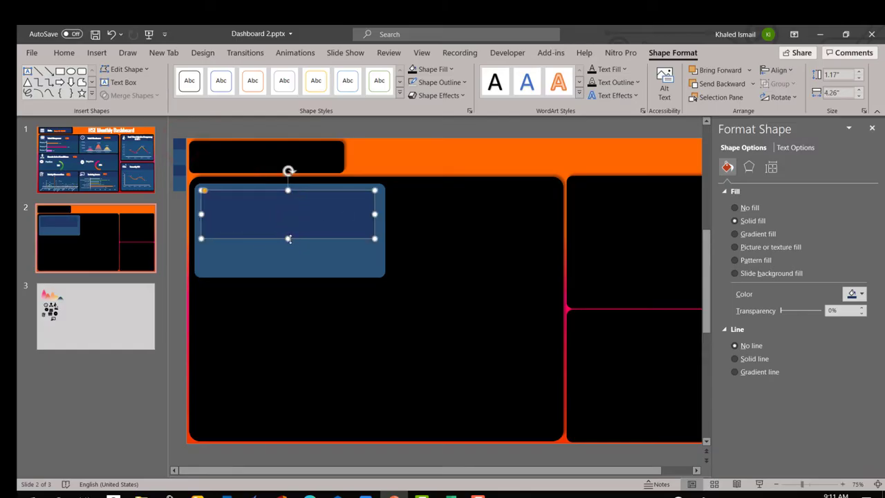
pyautogui.moveTo(289, 239); pyautogui.dragTo(289, 197)
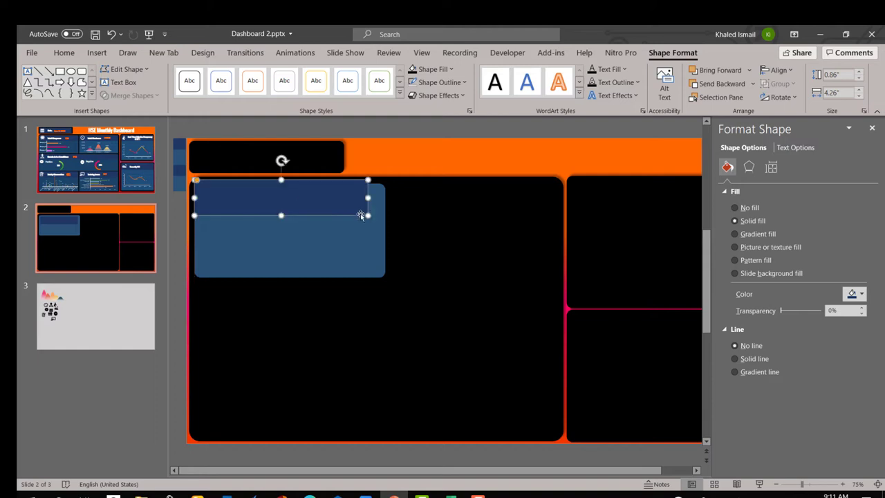
pyautogui.moveTo(368, 197); pyautogui.dragTo(385, 197)
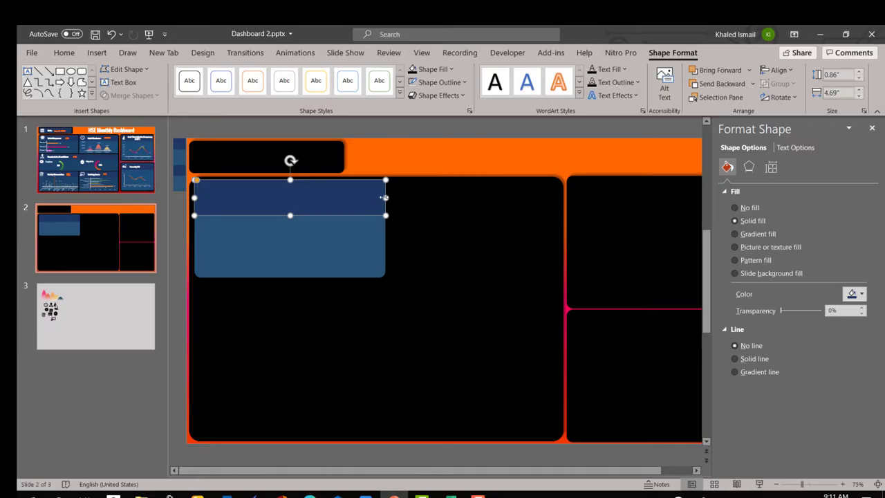
pyautogui.moveTo(385, 197); pyautogui.dragTo(385, 197)
pyautogui.moveTo(197, 181)
pyautogui.mouseDown()
pyautogui.moveTo(205, 187)
pyautogui.moveTo(195, 184)
pyautogui.mouseUp()
pyautogui.click(221, 198)
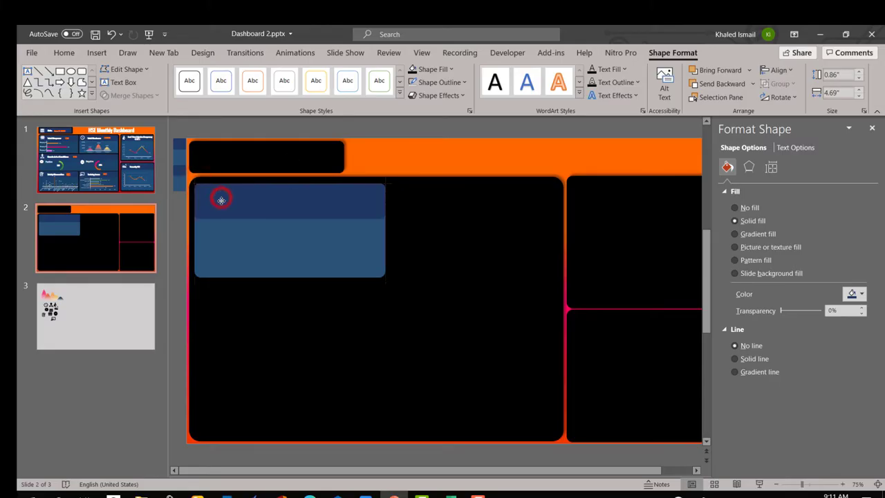
# Step: Extend the blue card down to 2.5 inches tall and select it together with the band
pyautogui.click(338, 267)
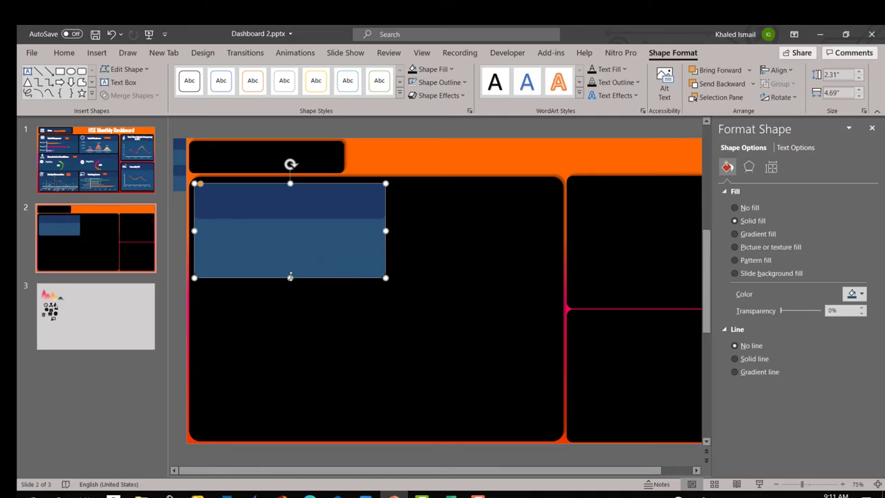
pyautogui.moveTo(290, 277); pyautogui.dragTo(290, 285)
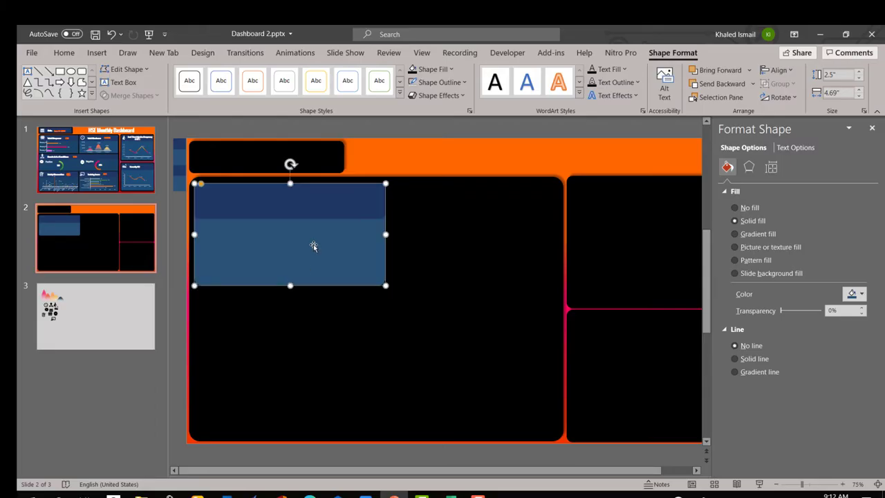
pyautogui.keyDown('shift'); pyautogui.click(332, 204); pyautogui.keyUp('shift')
# Step: Group the band and card, then place a copy beside it, both narrowed to about 4.4 inches
pyautogui.hotkey('ctrl', 'g')
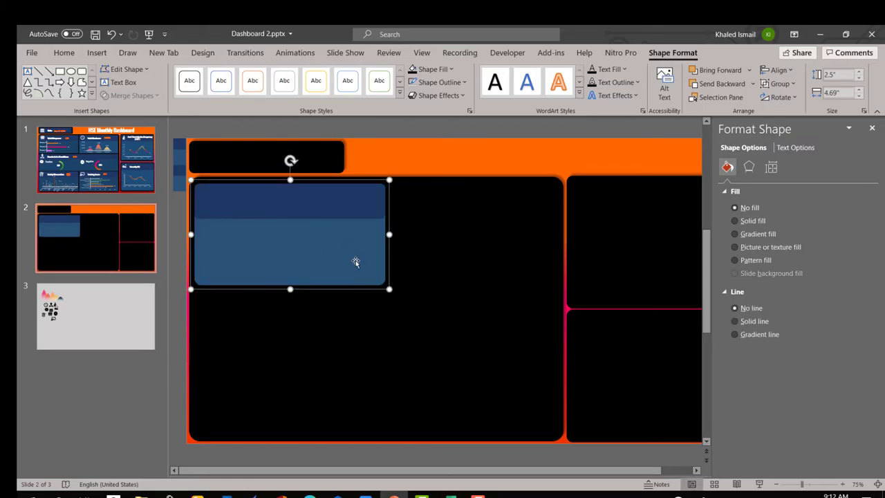
pyautogui.moveTo(277, 235); pyautogui.dragTo(467, 228)
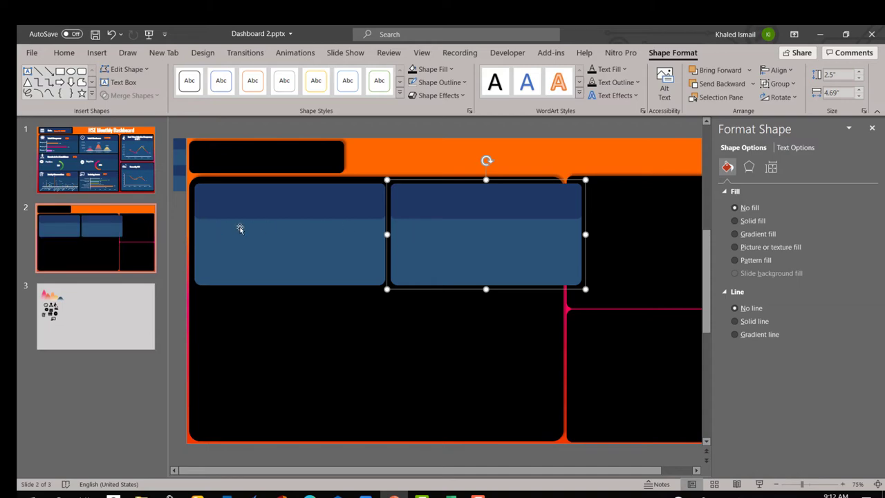
pyautogui.click(332, 225)
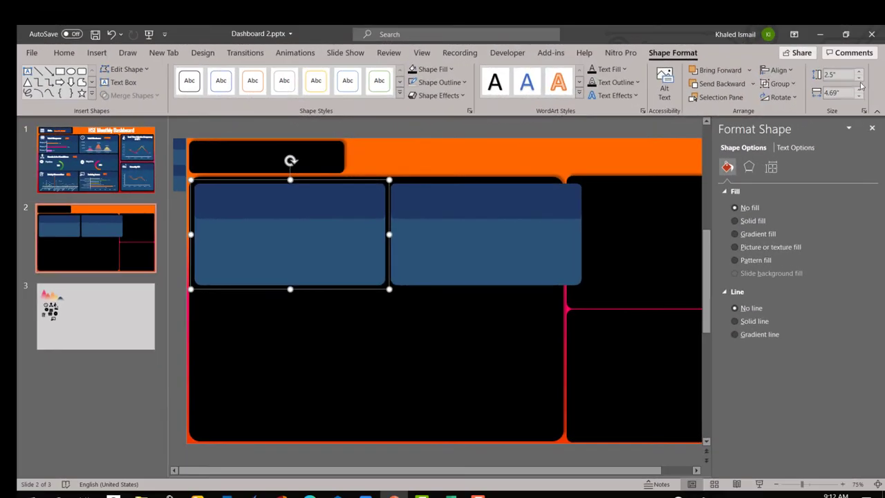
pyautogui.click(861, 98)
pyautogui.moveTo(553, 245); pyautogui.dragTo(536, 245)
pyautogui.click(860, 97)
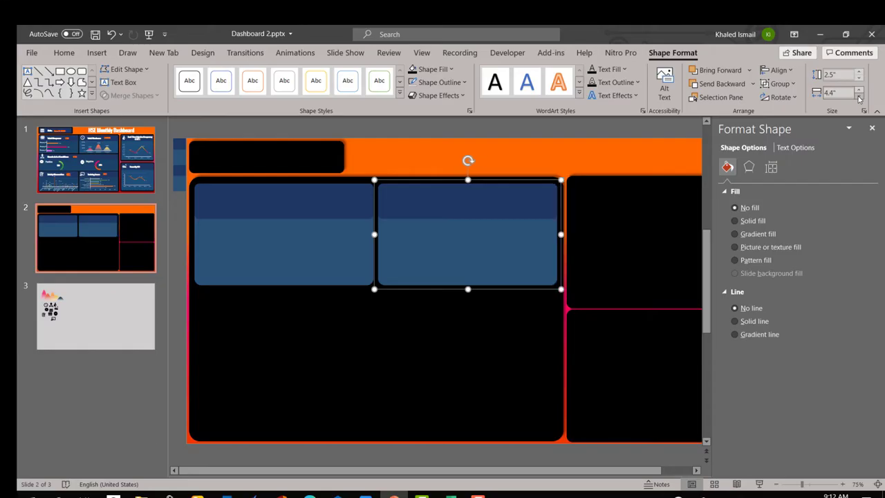
# Step: Copy the card below, reduce its height to 1.5 inches, and stretch it across both cards
pyautogui.click(339, 241)
pyautogui.click(417, 247)
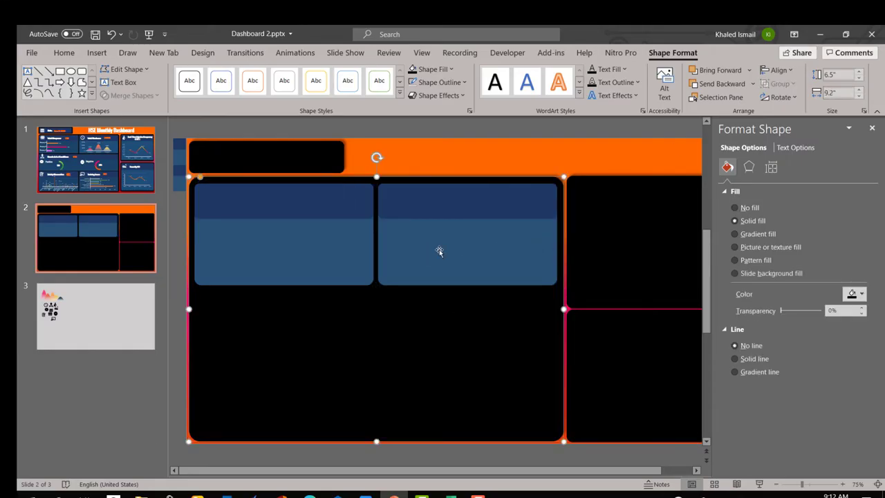
pyautogui.click(322, 257)
pyautogui.moveTo(363, 271); pyautogui.dragTo(323, 355)
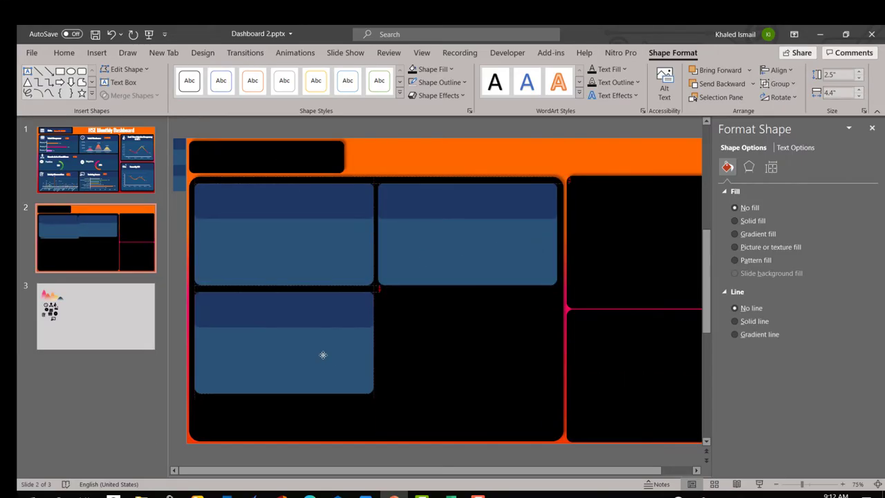
pyautogui.click(859, 78)
pyautogui.click(859, 78)
pyautogui.click(860, 78)
pyautogui.click(859, 78)
pyautogui.click(859, 78)
pyautogui.click(859, 78)
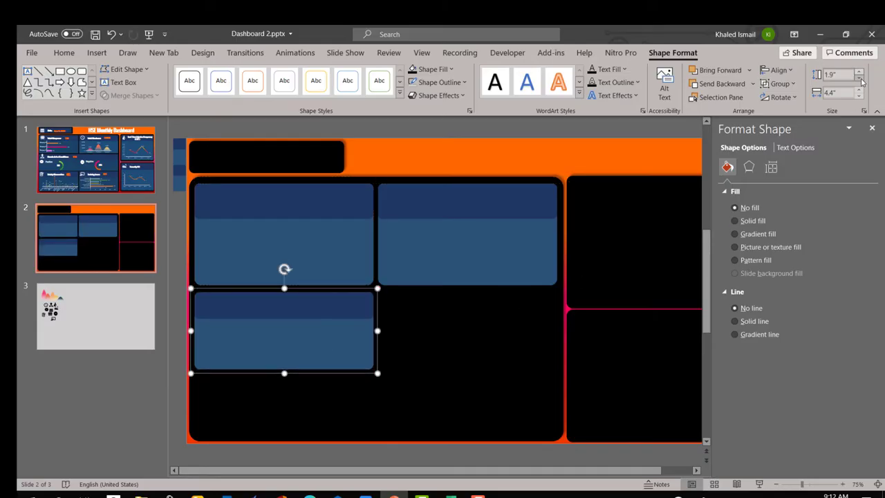
pyautogui.click(860, 79)
pyautogui.click(860, 79)
pyautogui.click(860, 78)
pyautogui.click(861, 79)
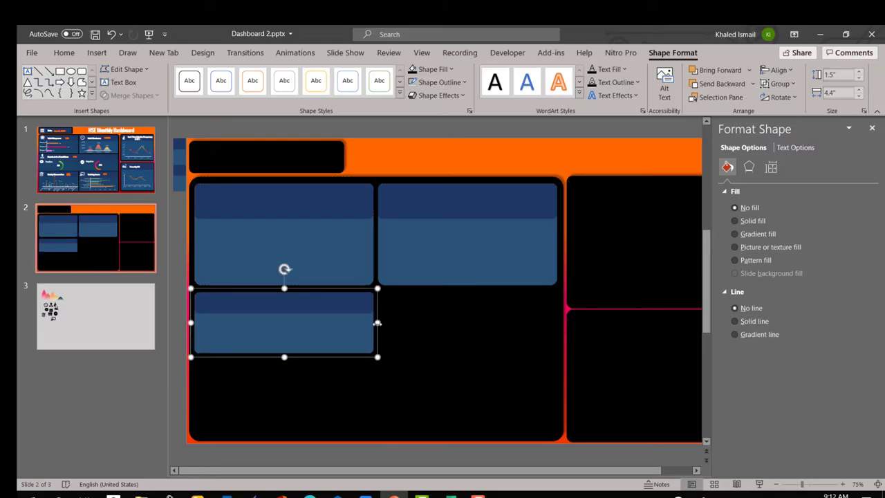
pyautogui.moveTo(377, 323); pyautogui.dragTo(557, 323)
# Step: Set the wide card's dark header band height to 0.8 inches
pyautogui.click(306, 199)
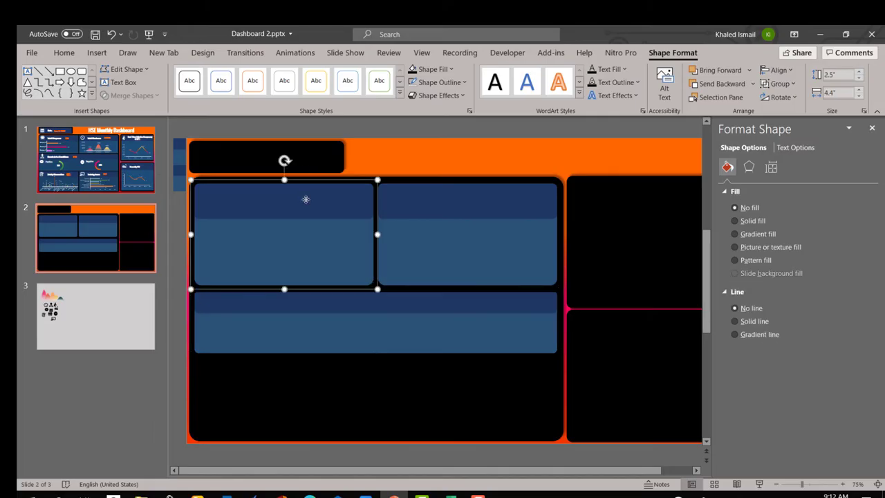
pyautogui.click(377, 306)
pyautogui.click(378, 306)
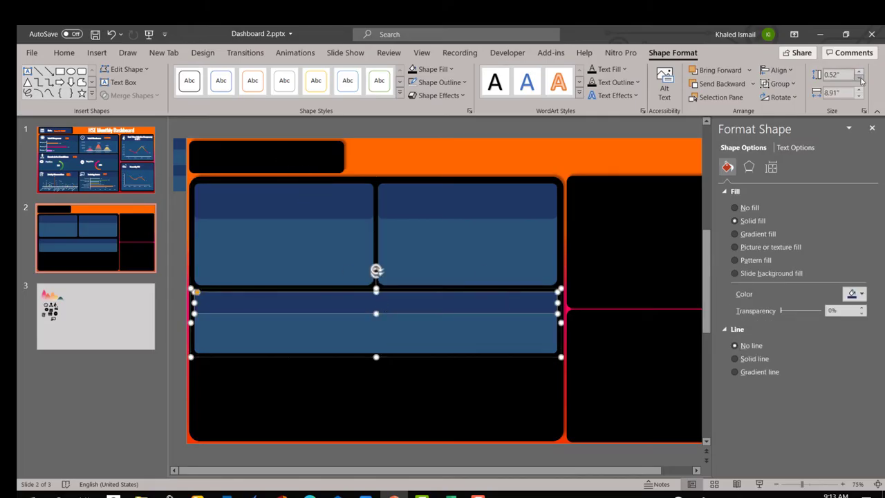
pyautogui.click(283, 209)
pyautogui.click(283, 209)
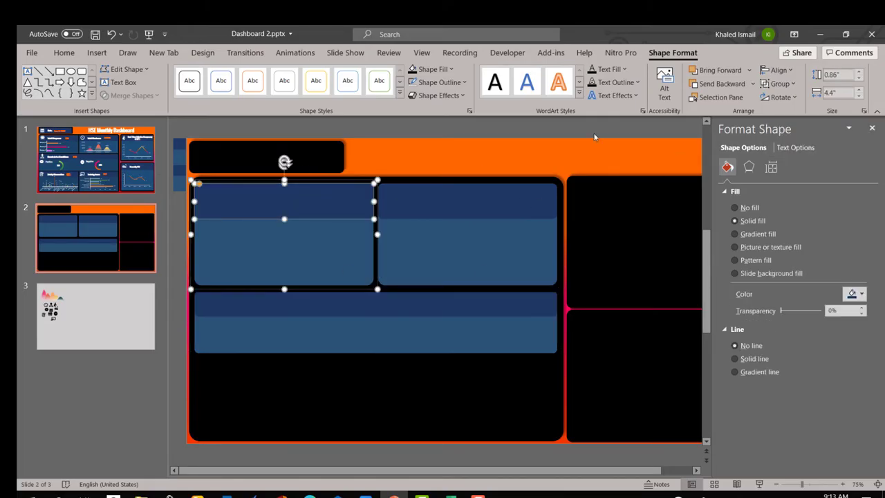
pyautogui.click(504, 294)
pyautogui.click(504, 294)
pyautogui.click(833, 74)
pyautogui.write('0.8')
pyautogui.press('Return')
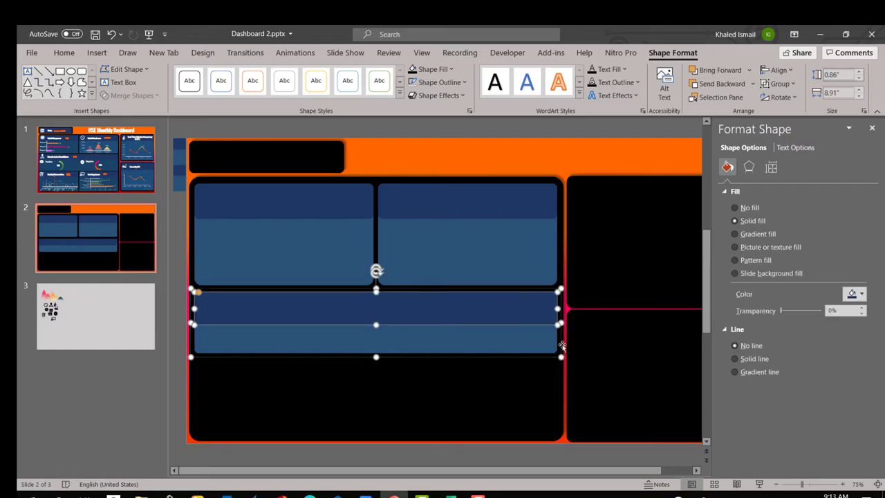
# Step: Copy the top two cards to the bottom of the panel and trim the wide card's right edge
pyautogui.click(273, 305)
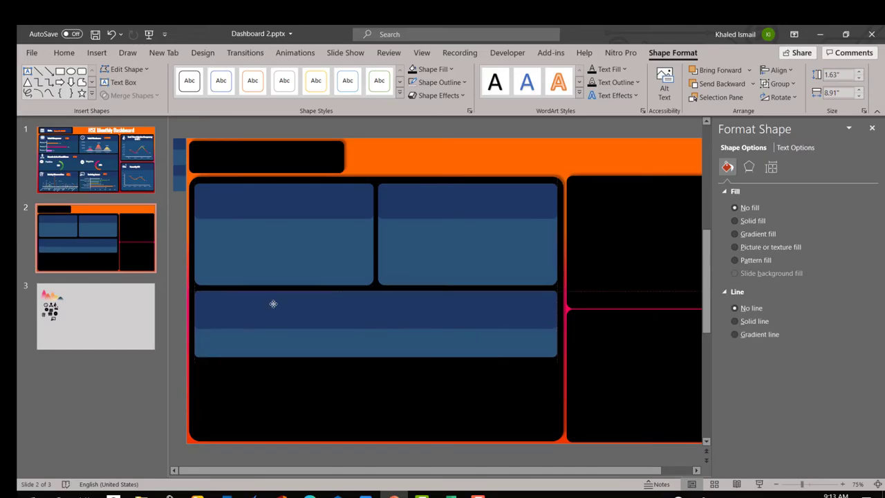
pyautogui.moveTo(273, 305); pyautogui.dragTo(273, 302)
pyautogui.click(424, 248)
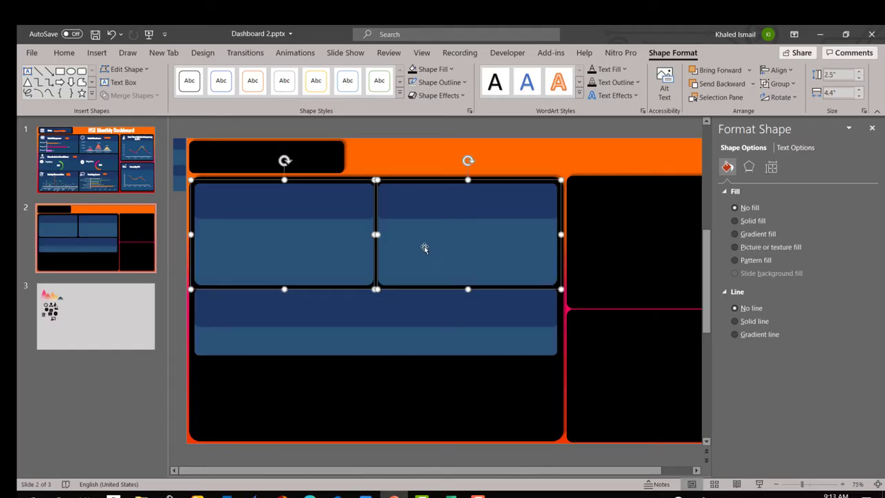
pyautogui.moveTo(424, 259); pyautogui.dragTo(440, 413)
pyautogui.click(488, 323)
pyautogui.click(411, 318)
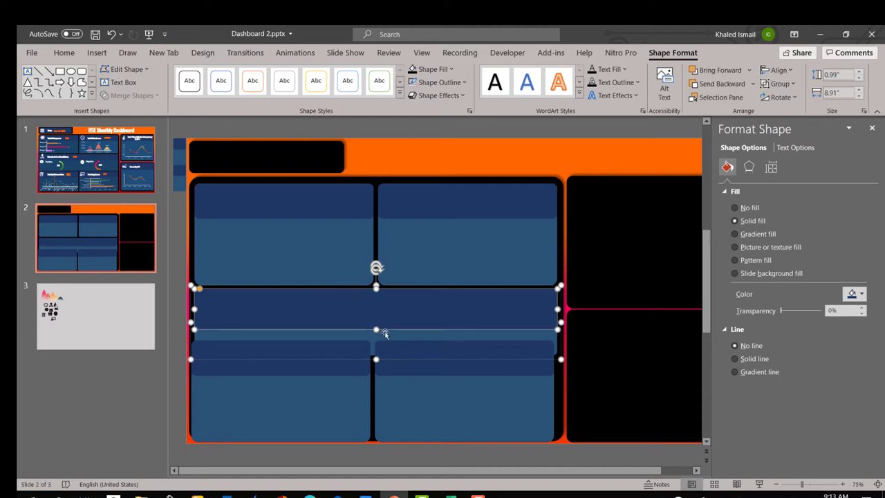
pyautogui.moveTo(558, 322)
pyautogui.mouseDown()
pyautogui.moveTo(544, 328)
pyautogui.moveTo(468, 306)
pyautogui.moveTo(551, 319)
pyautogui.mouseUp()
# Step: Select the four top and bottom cards and reduce their height to 2.2 inches
pyautogui.click(412, 376)
pyautogui.click(345, 376)
pyautogui.press('Tab')
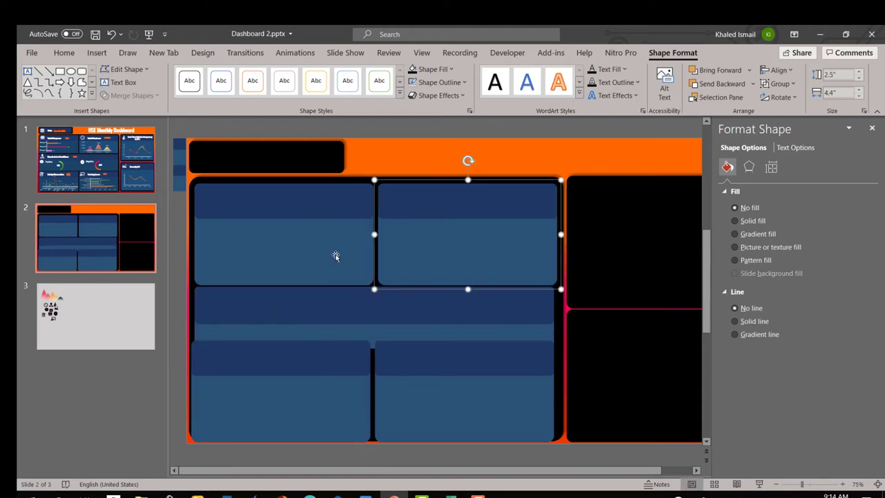
pyautogui.keyDown('shift'); pyautogui.click(334, 258); pyautogui.keyUp('shift')
pyautogui.keyDown('shift'); pyautogui.click(323, 380); pyautogui.keyUp('shift')
pyautogui.keyDown('shift'); pyautogui.click(414, 360); pyautogui.keyUp('shift')
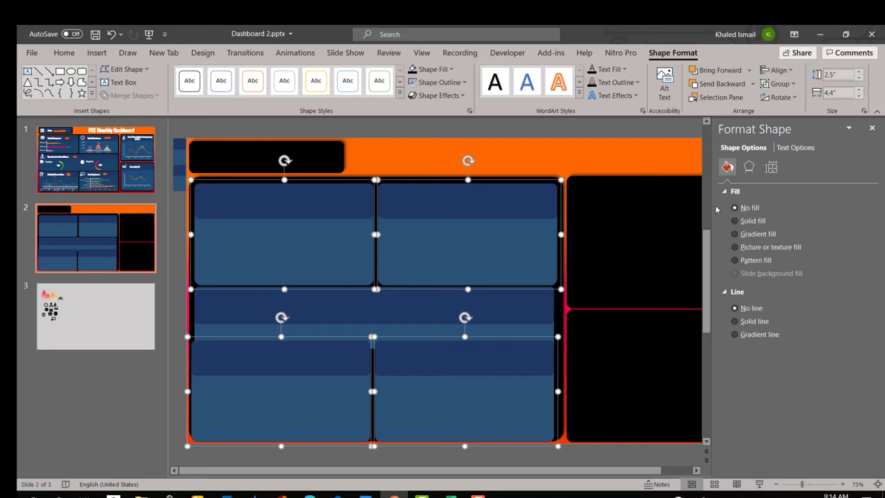
pyautogui.click(861, 79)
pyautogui.click(861, 79)
pyautogui.click(861, 79)
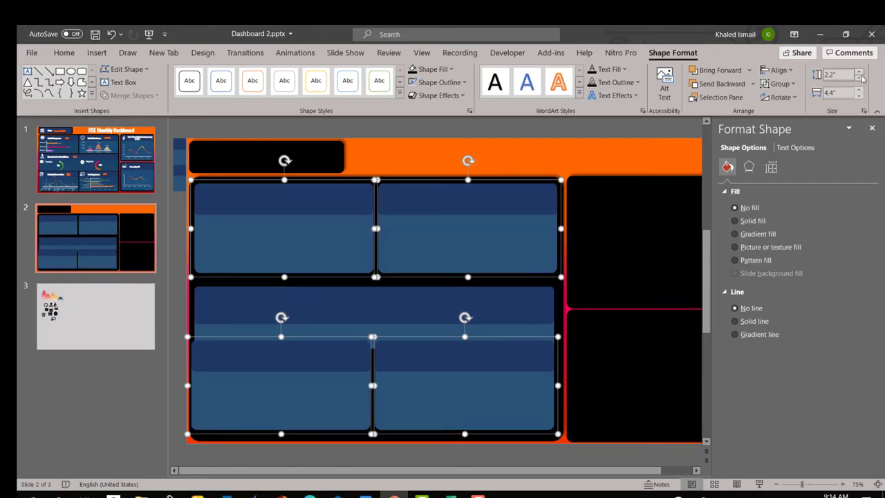
# Step: Nudge the wide middle card up slightly between the card rows
pyautogui.click(359, 392)
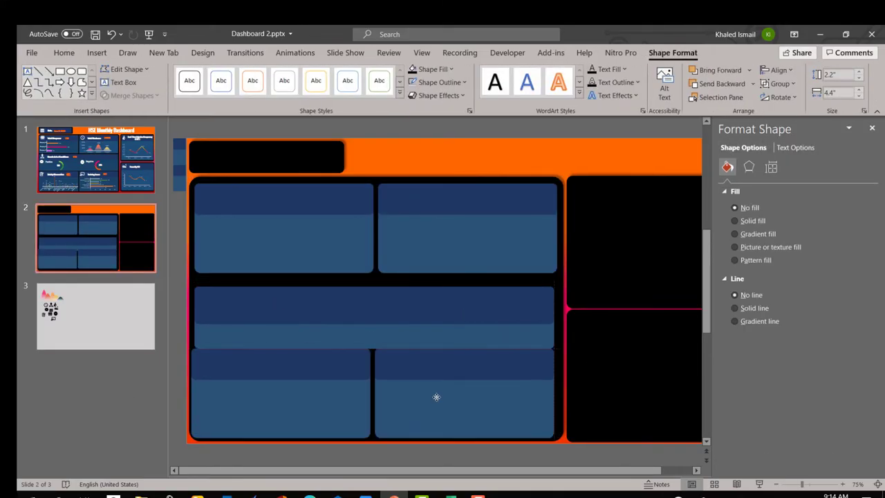
pyautogui.keyDown('shift'); pyautogui.click(423, 367); pyautogui.keyUp('shift')
pyautogui.click(410, 326)
pyautogui.moveTo(411, 325); pyautogui.dragTo(409, 322)
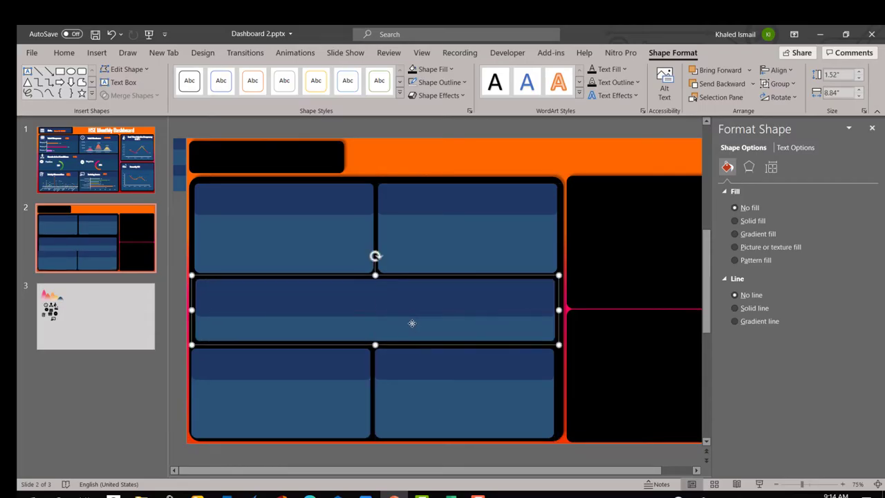
pyautogui.click(556, 456)
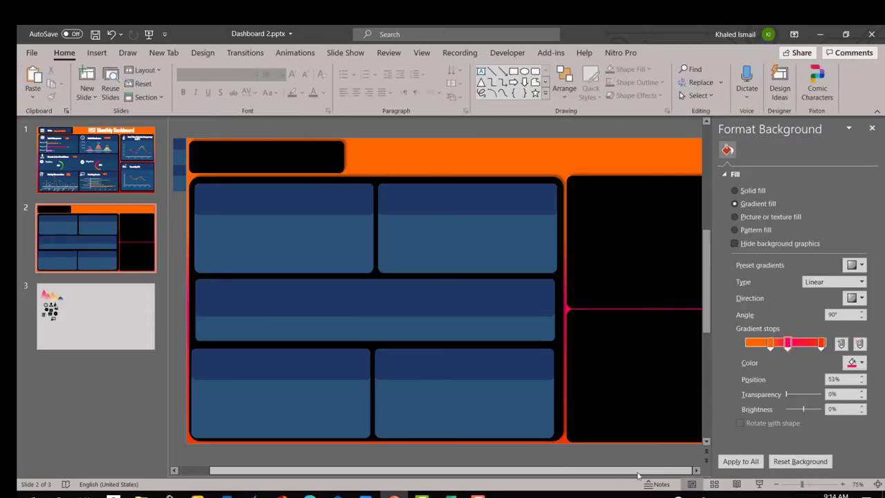
# Step: Copy a card into the upper-right panel and duplicate it into the lower-right panel
pyautogui.hscroll(1, 443, 277)
pyautogui.click(418, 235)
pyautogui.keyDown('shift'); pyautogui.click(286, 242); pyautogui.keyUp('shift')
pyautogui.hscroll(-1, 520, 247)
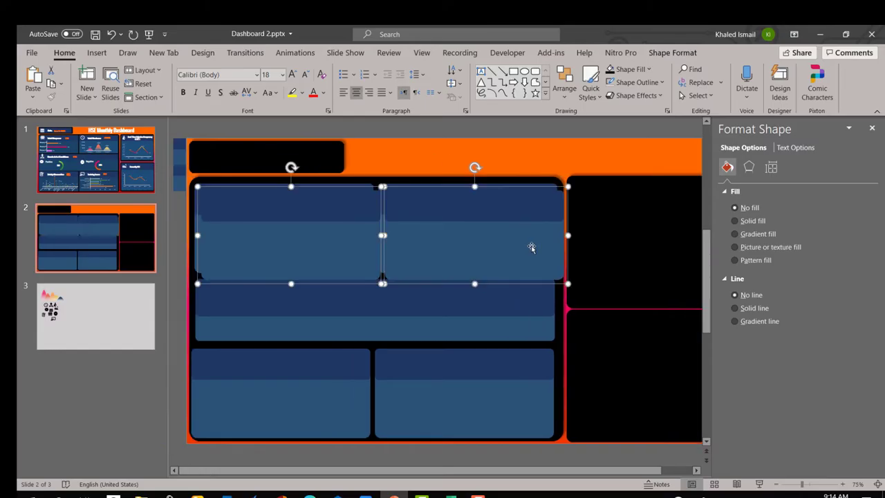
pyautogui.moveTo(529, 246); pyautogui.dragTo(741, 150)
pyautogui.hscroll(1, 359, 380)
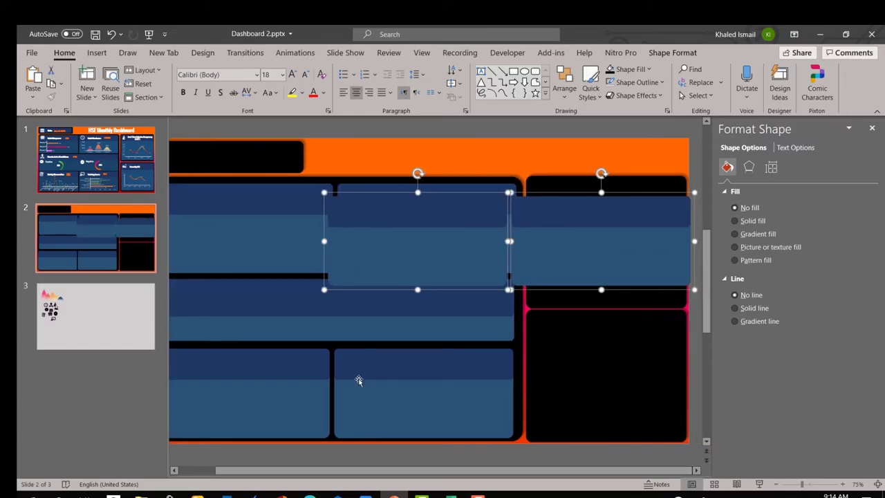
pyautogui.click(873, 129)
pyautogui.click(731, 233)
pyautogui.moveTo(730, 233); pyautogui.dragTo(731, 374)
# Step: Narrow the upper-right card to 3.7 inches and position it inside its black panel
pyautogui.click(723, 248)
pyautogui.click(673, 53)
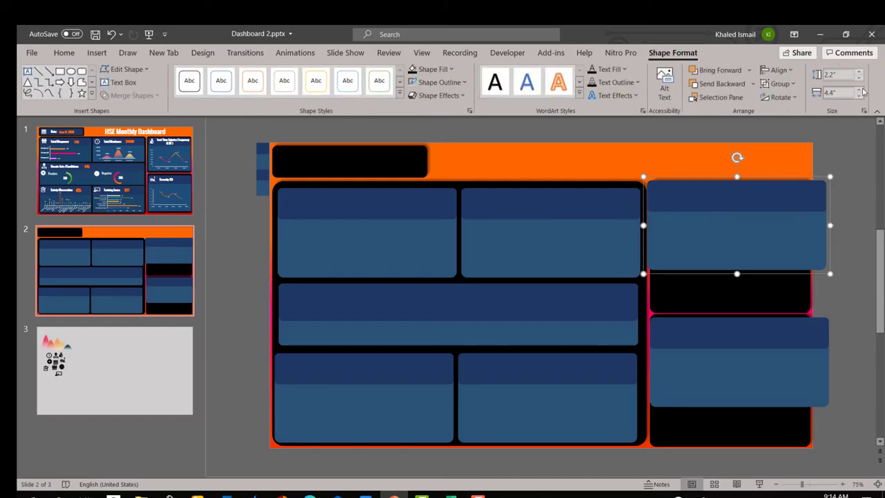
pyautogui.click(860, 97)
pyautogui.click(859, 98)
pyautogui.click(859, 98)
pyautogui.click(860, 97)
pyautogui.click(860, 97)
pyautogui.moveTo(743, 231); pyautogui.dragTo(751, 237)
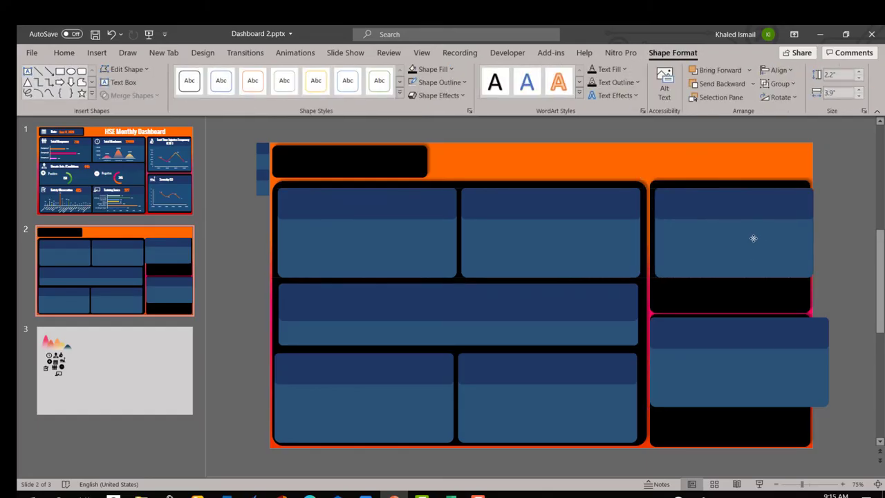
pyautogui.click(859, 96)
pyautogui.click(859, 97)
pyautogui.moveTo(756, 277); pyautogui.dragTo(747, 256)
# Step: Increase the upper-right card's height to 2.9 inches
pyautogui.click(859, 74)
pyautogui.click(859, 74)
pyautogui.click(859, 74)
pyautogui.click(859, 74)
pyautogui.click(859, 74)
pyautogui.click(860, 74)
pyautogui.click(860, 74)
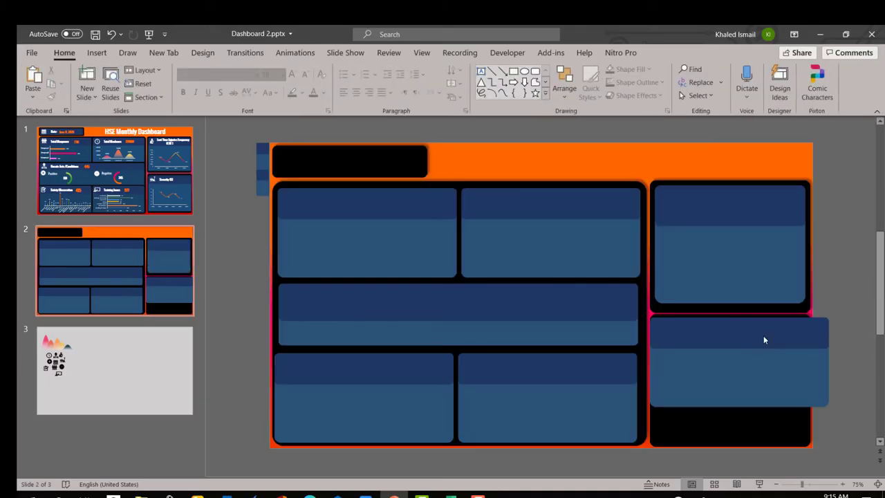
pyautogui.click(741, 243)
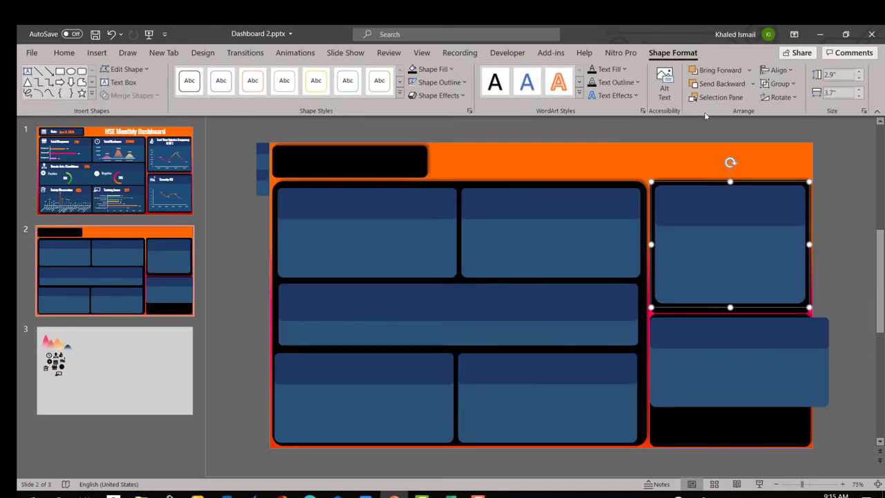
# Step: Size the lower-right card to 2.9 inches high by 3.7 inches wide
pyautogui.click(756, 376)
pyautogui.click(834, 78)
pyautogui.write('2.9')
pyautogui.press('Tab')
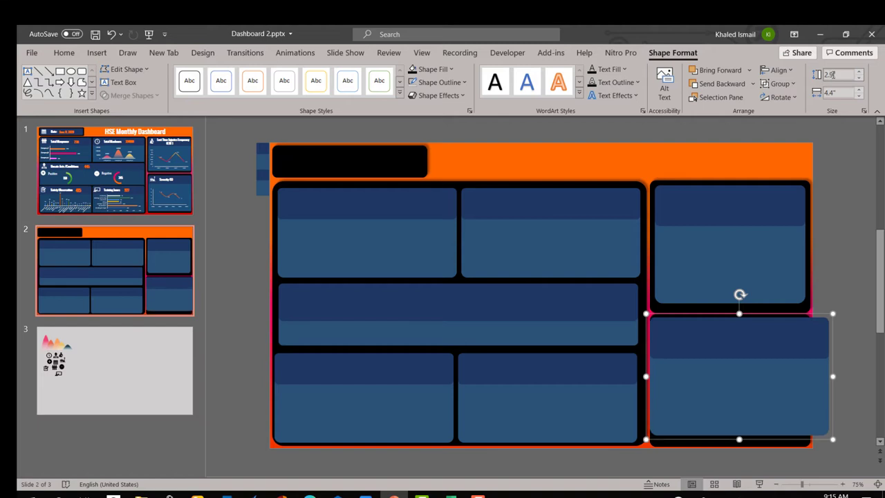
pyautogui.write('3.7')
pyautogui.press('Return')
pyautogui.press('Escape')
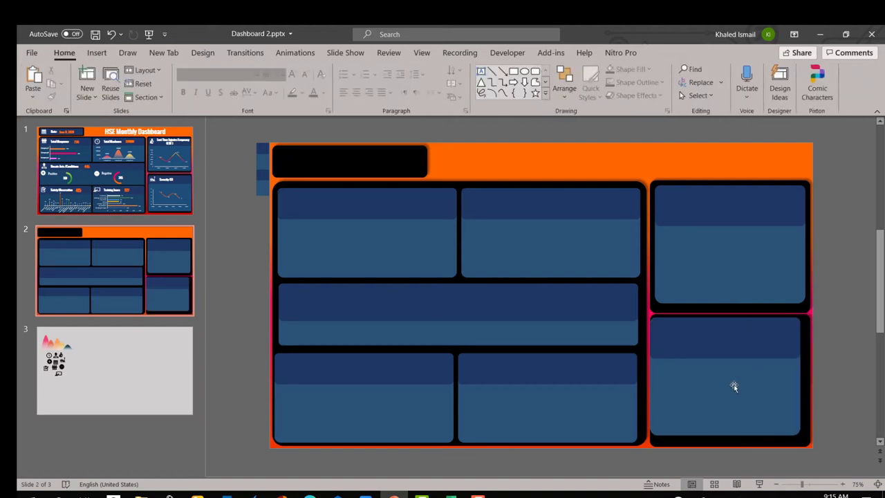
pyautogui.click(719, 373)
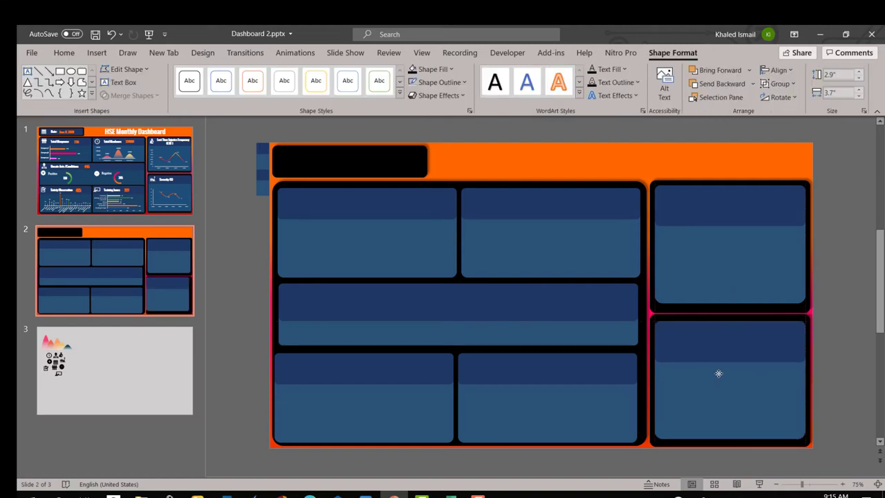
# Step: Select the wide, bottom and right-hand cards and their header bands to check their sizes
pyautogui.click(230, 371)
pyautogui.click(447, 320)
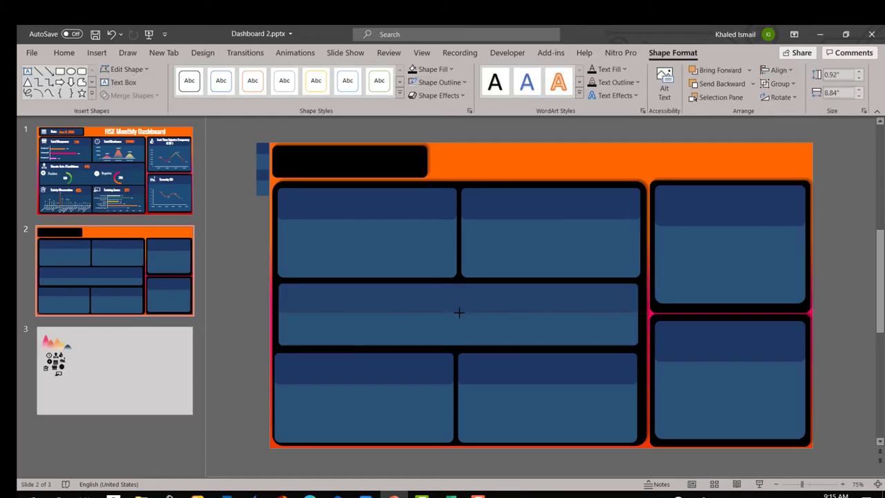
pyautogui.click(459, 315)
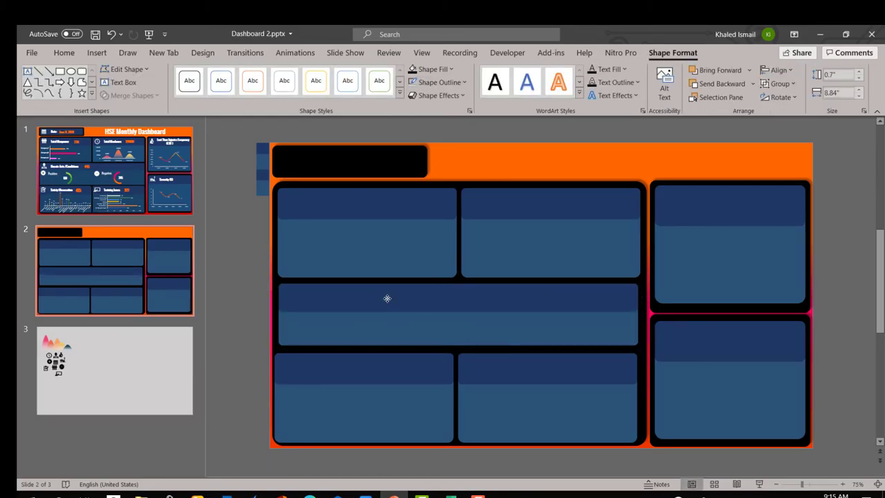
pyautogui.click(522, 391)
pyautogui.click(746, 197)
pyautogui.click(745, 223)
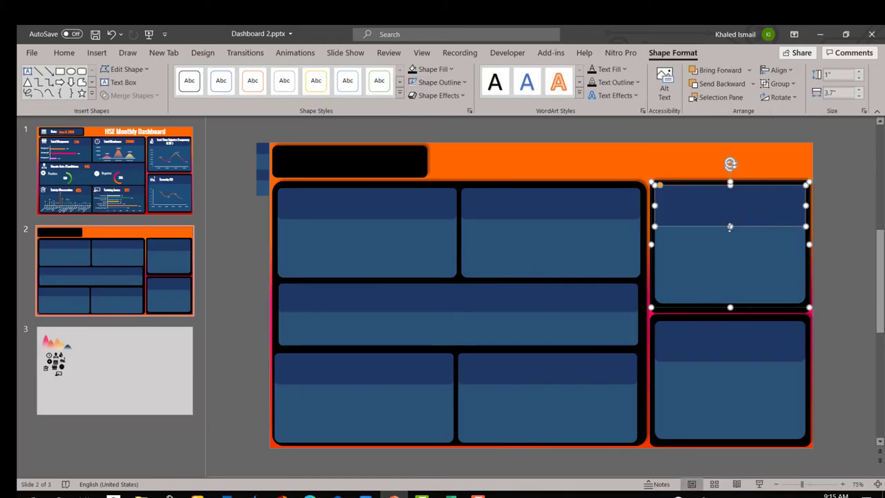
pyautogui.click(745, 352)
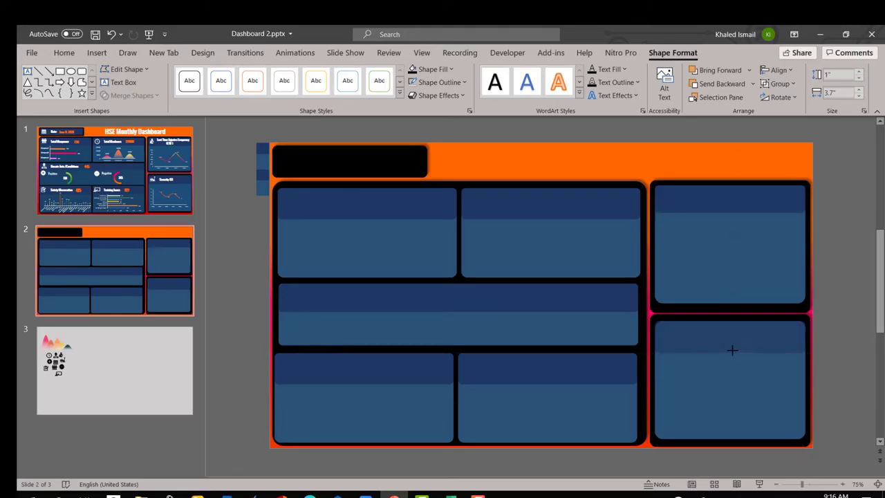
pyautogui.click(255, 364)
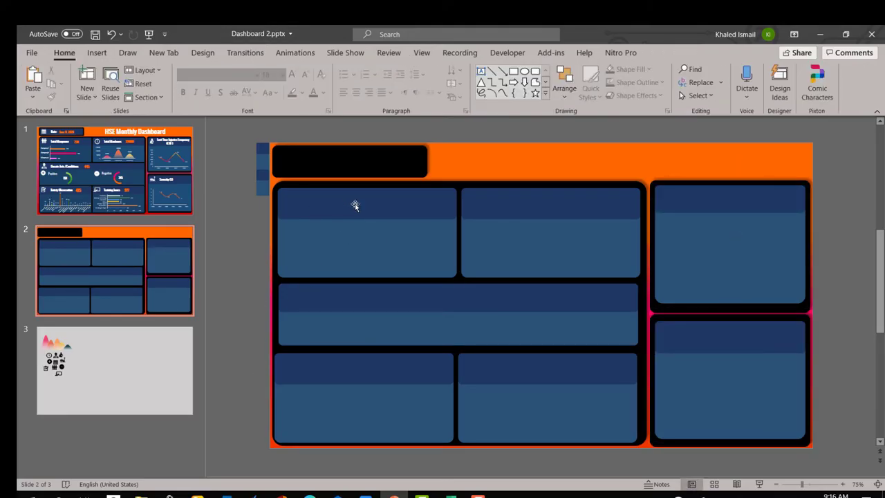
# Step: Draw a rounded bar inside the black title box and fill it with the header navy via Eyedropper
pyautogui.click(516, 82)
pyautogui.moveTo(278, 150)
pyautogui.mouseDown()
pyautogui.moveTo(419, 174)
pyautogui.moveTo(426, 161)
pyautogui.mouseUp()
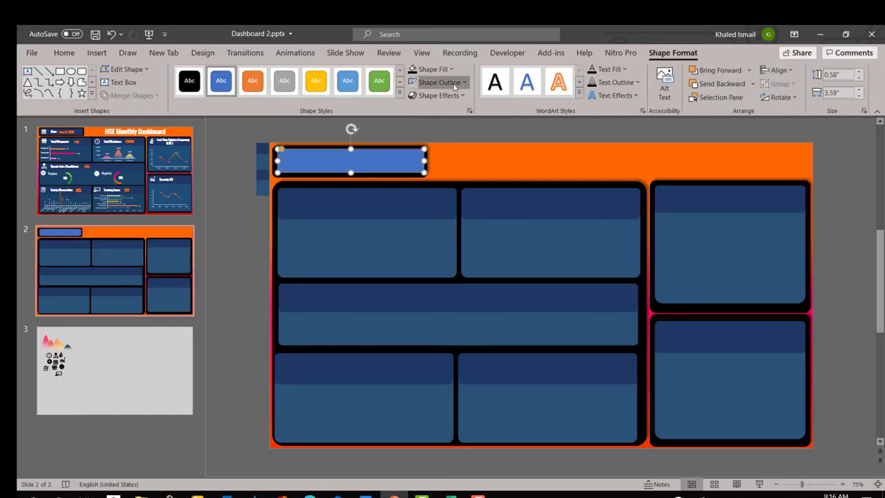
pyautogui.click(451, 69)
pyautogui.click(437, 257)
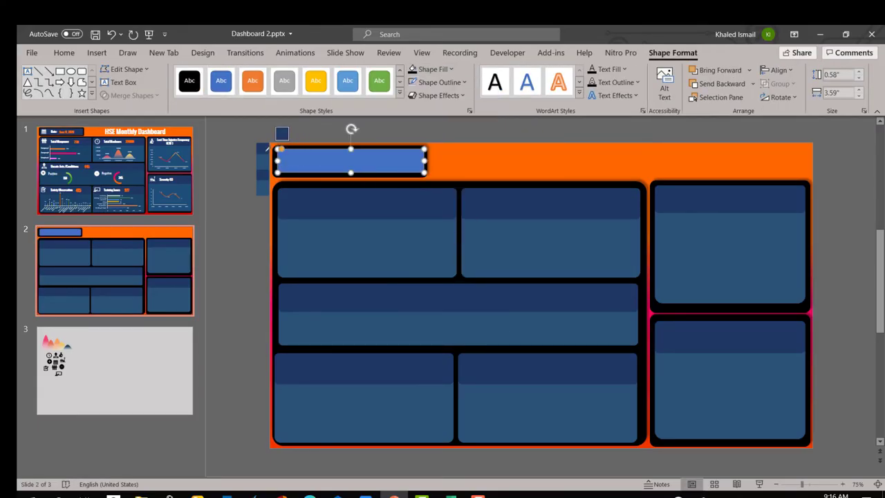
pyautogui.click(263, 150)
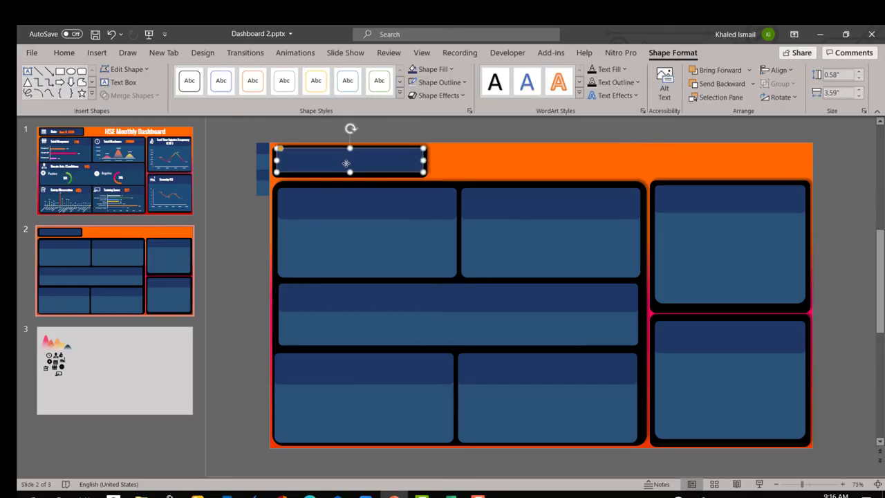
# Step: Delete the small stacked stray shapes beside the slide
pyautogui.click(253, 145)
pyautogui.click(255, 147)
pyautogui.press('Delete')
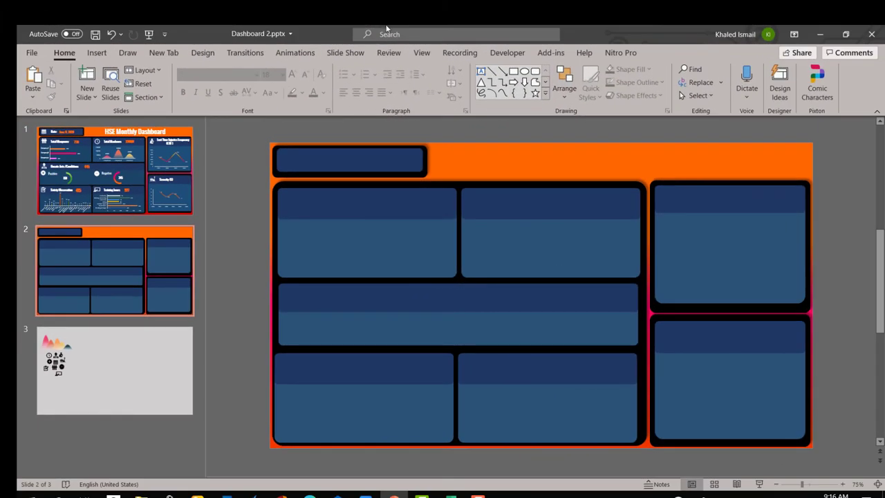
pyautogui.click(293, 163)
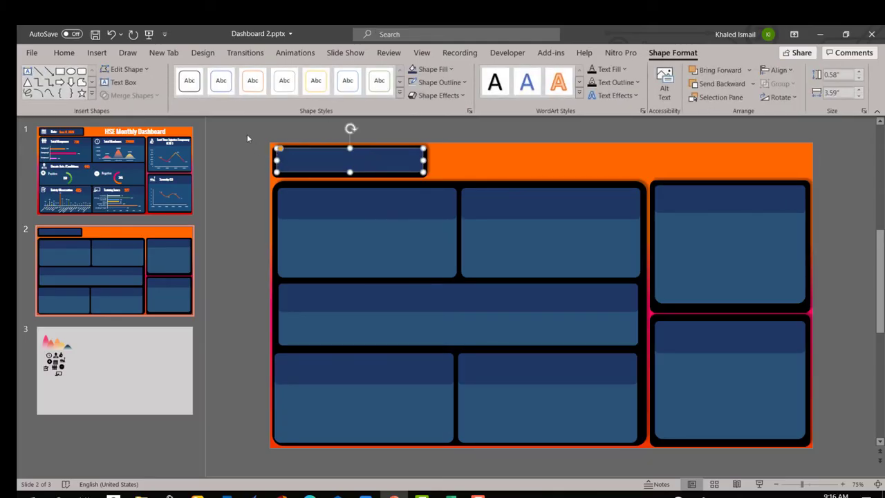
# Step: Group the two right-hand black panels with Ctrl+G
pyautogui.moveTo(236, 125); pyautogui.dragTo(452, 181)
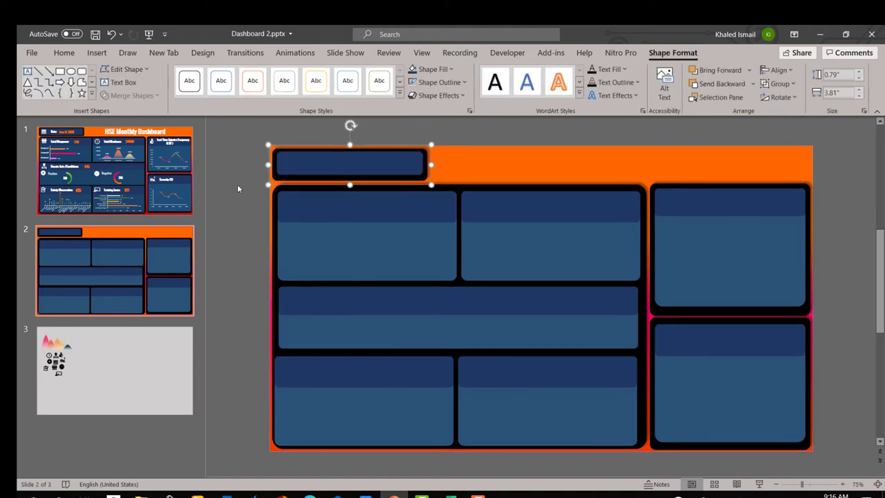
pyautogui.moveTo(227, 177); pyautogui.dragTo(650, 456)
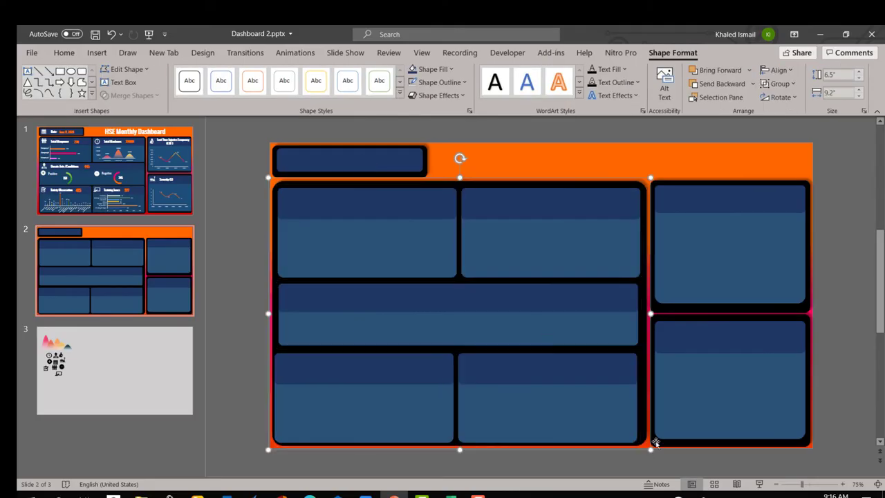
pyautogui.click(835, 180)
pyautogui.moveTo(582, 156); pyautogui.dragTo(637, 155)
pyautogui.hotkey('ctrl', 'g')
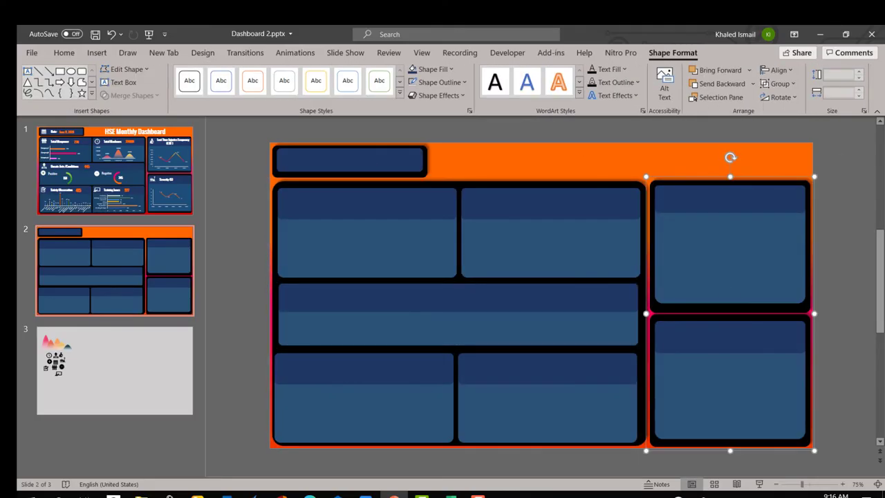
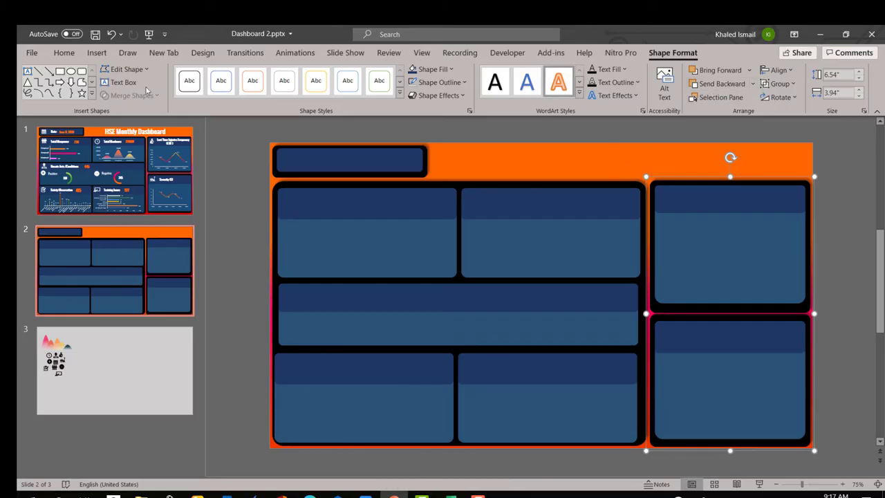
# Step: Draw a text box over the top dark bar and type 'Date'
pyautogui.click(97, 52)
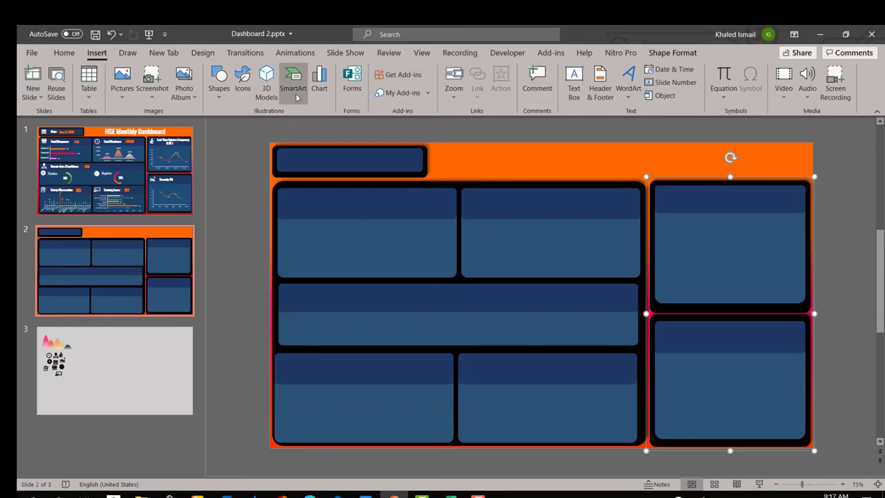
pyautogui.click(221, 100)
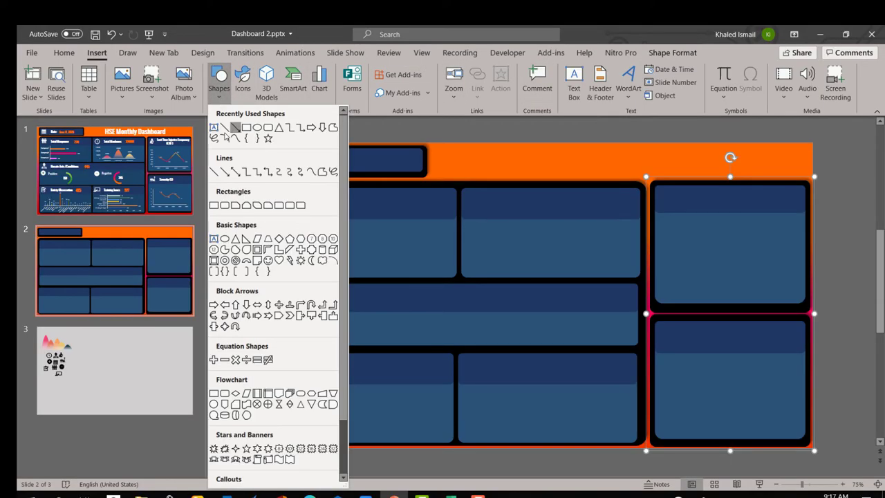
pyautogui.click(214, 130)
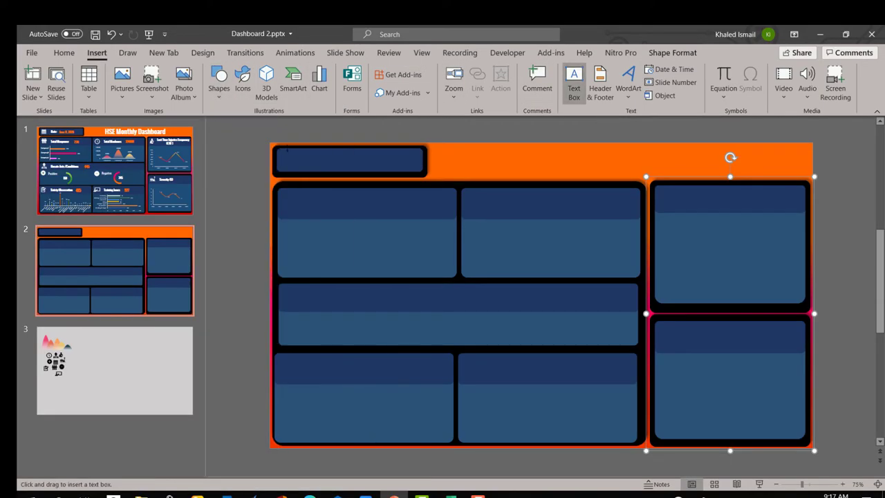
pyautogui.moveTo(410, 168); pyautogui.dragTo(423, 172)
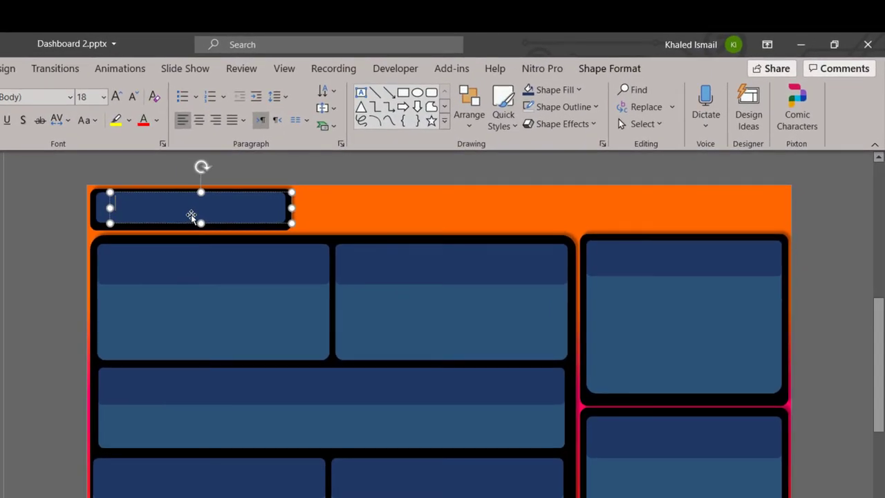
pyautogui.write('Date')
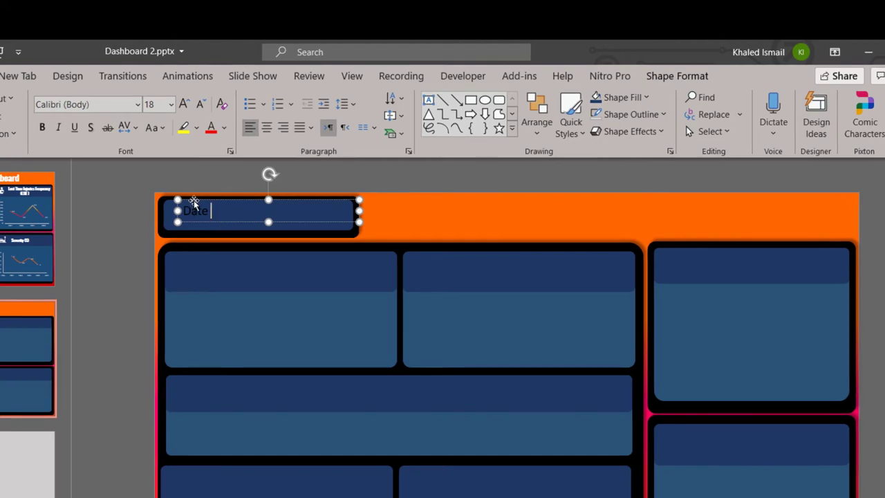
# Step: Format the Date text as bold, white Oswald
pyautogui.click(111, 104)
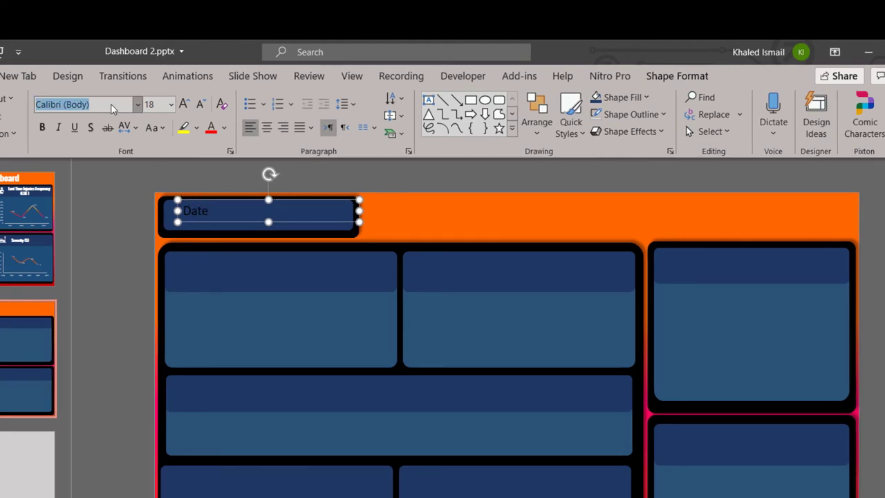
pyautogui.write('Oswald')
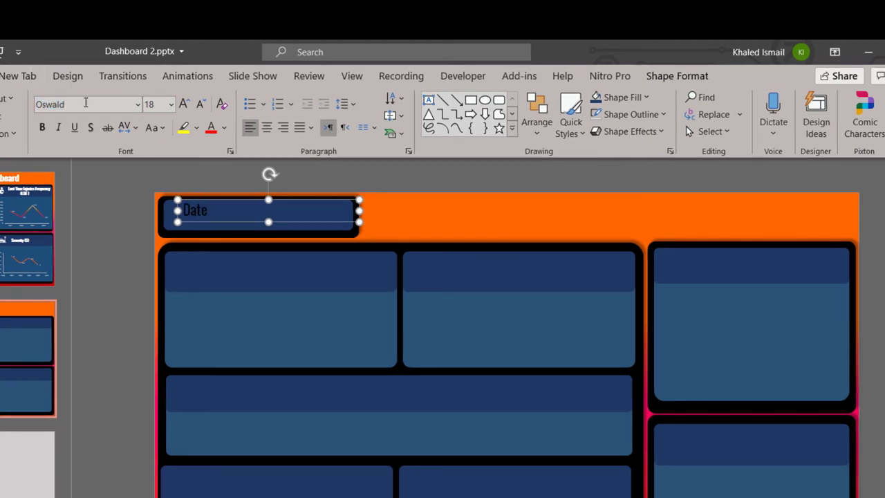
pyautogui.click(42, 128)
pyautogui.click(224, 128)
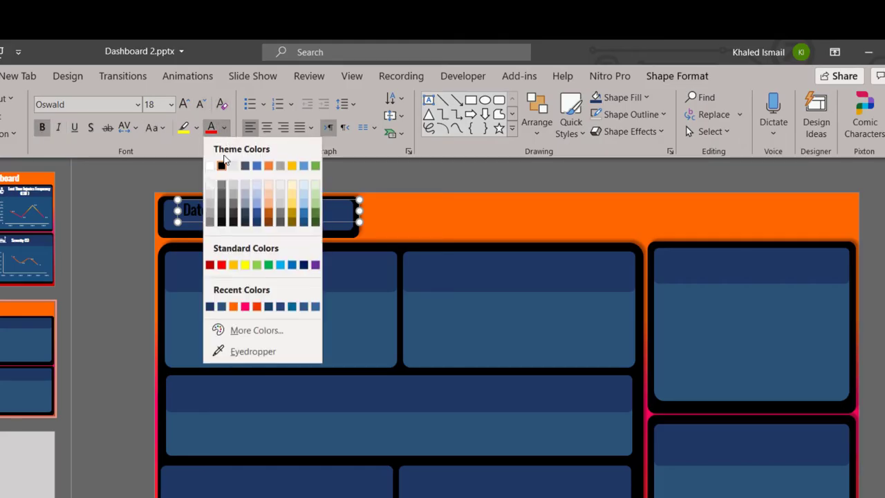
pyautogui.click(209, 167)
pyautogui.press('Escape')
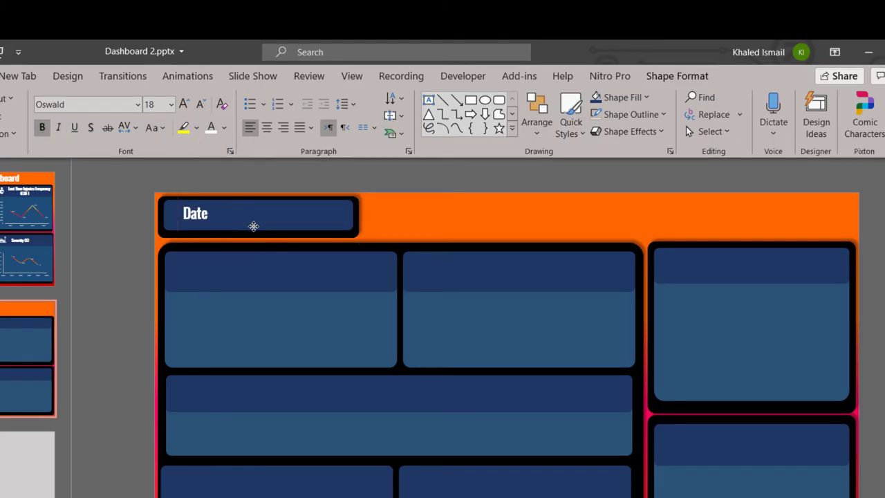
# Step: Shift the Date box slightly right and narrow it inside the top bar
pyautogui.moveTo(253, 226); pyautogui.dragTo(272, 227)
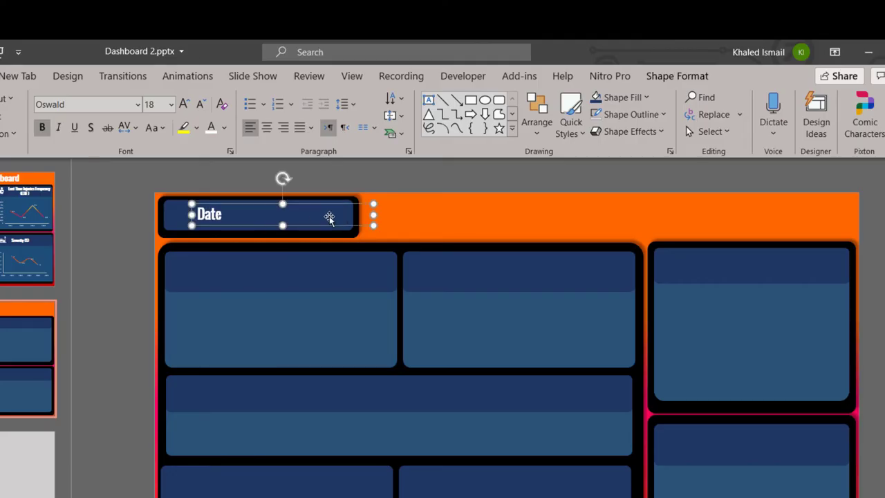
pyautogui.moveTo(373, 215); pyautogui.dragTo(345, 215)
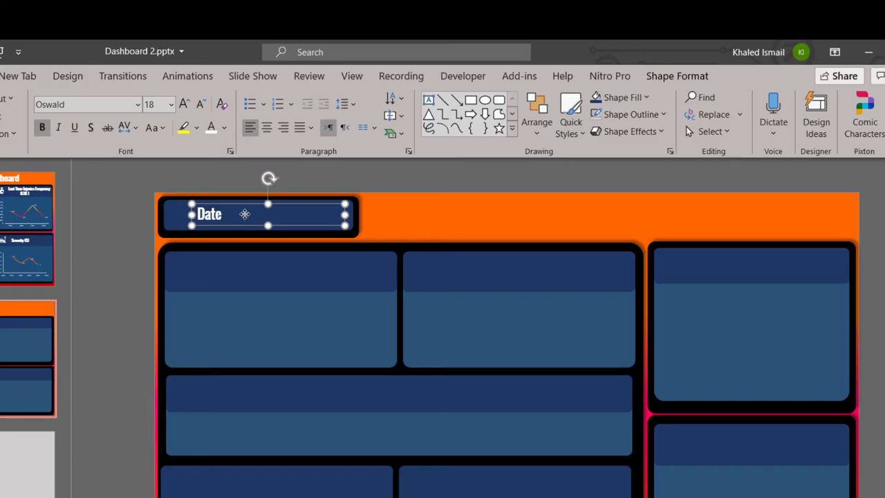
pyautogui.click(245, 215)
pyautogui.click(387, 238)
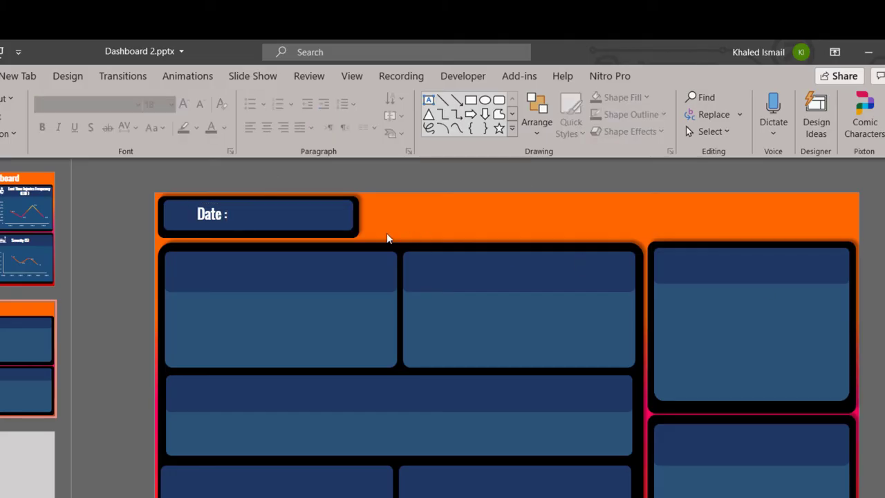
# Step: Add a colon after Date and duplicate the label into the first panel
pyautogui.click(253, 233)
pyautogui.write(':')
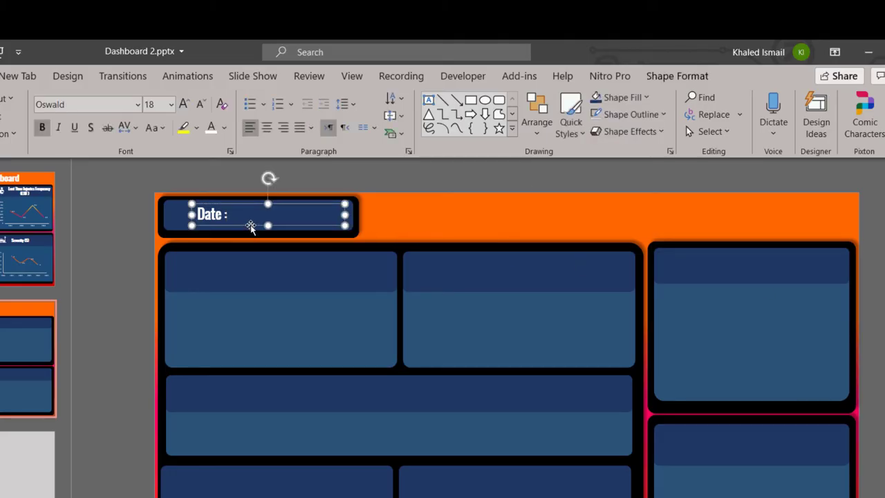
pyautogui.hotkey('ctrl', 'd')
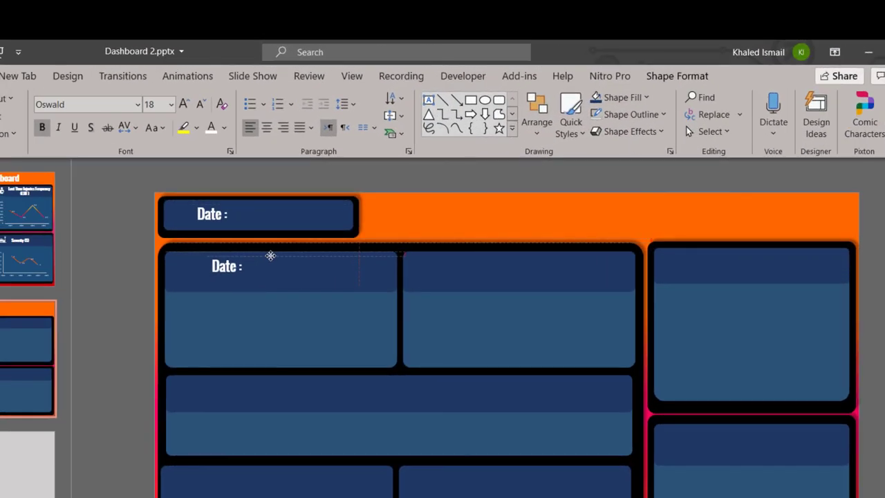
pyautogui.moveTo(271, 253); pyautogui.dragTo(259, 256)
# Step: Retitle the copy 'Manpower', fixing its spelling, and copy it to the second panel
pyautogui.tripleClick(192, 266)
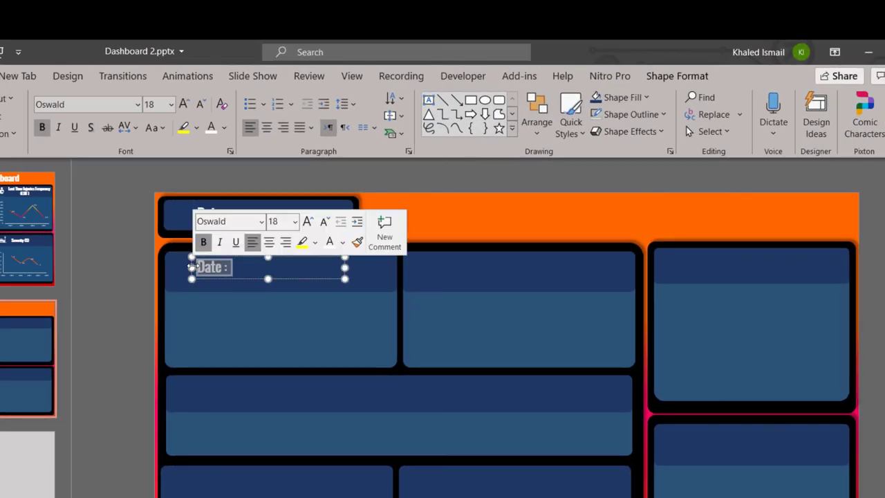
pyautogui.write('Manho')
pyautogui.press('BackSpace')
pyautogui.press('BackSpace')
pyautogui.write('Powers')
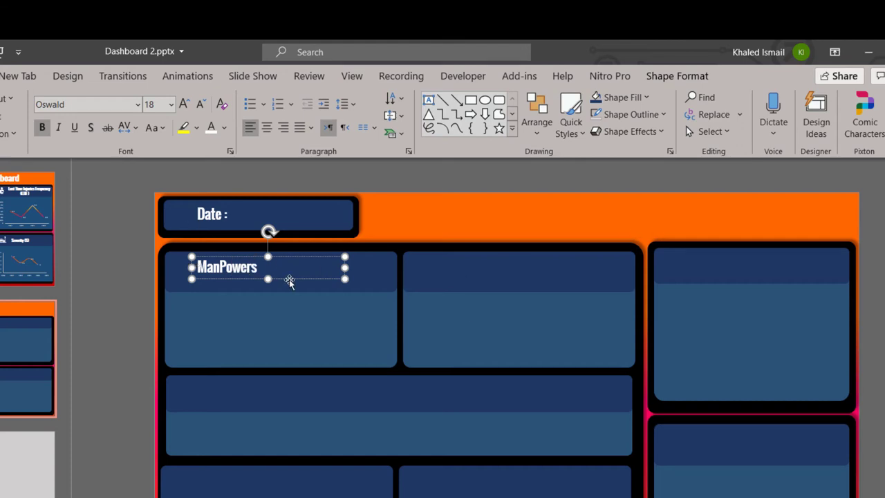
pyautogui.moveTo(290, 280); pyautogui.dragTo(505, 274)
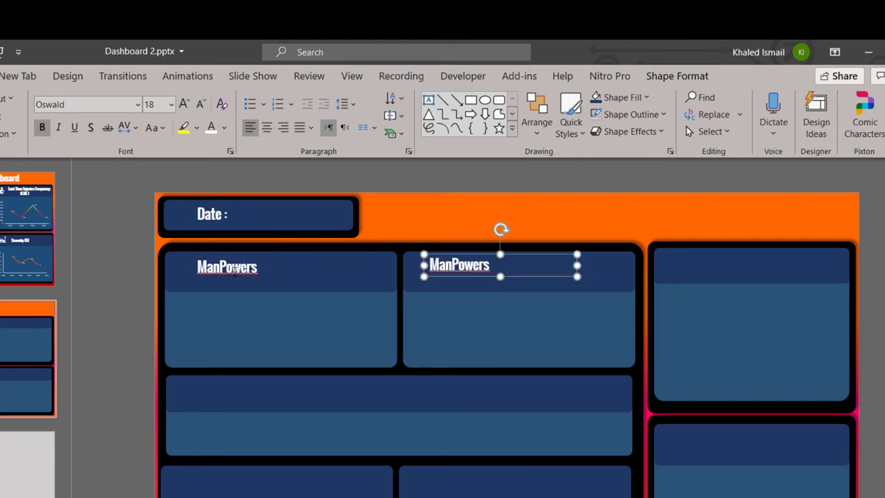
pyautogui.rightClick(230, 268)
pyautogui.click(285, 283)
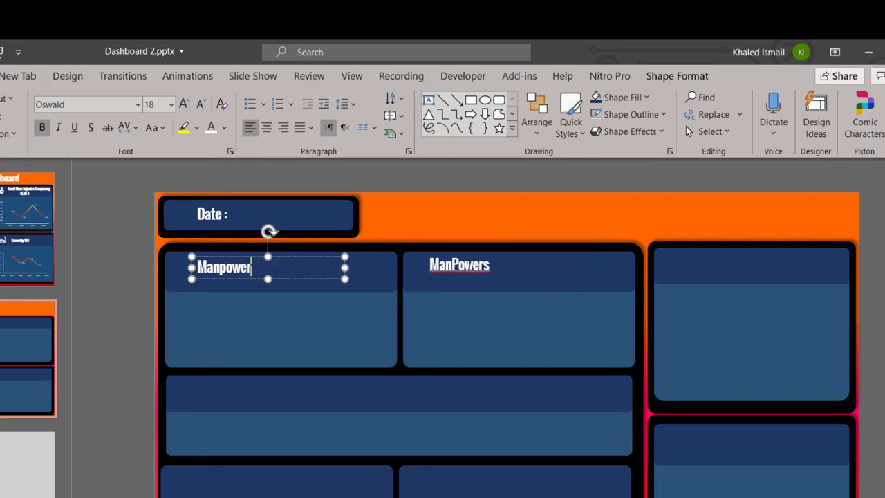
# Step: Rename the second-panel label 'Manhours' and line it up in its panel
pyautogui.click(461, 265)
pyautogui.doubleClick(462, 265)
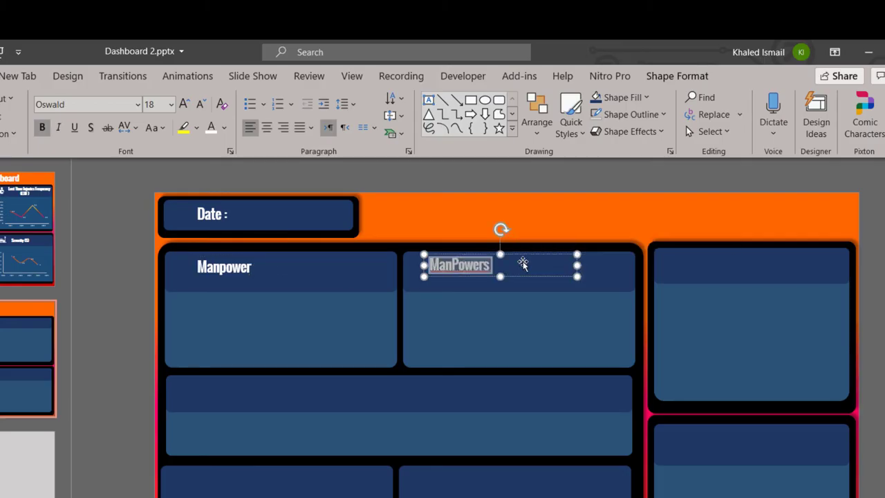
pyautogui.write('Manhours')
pyautogui.moveTo(551, 278); pyautogui.dragTo(571, 278)
# Step: Nudge the Manpower and Date labels slightly to the right
pyautogui.click(217, 275)
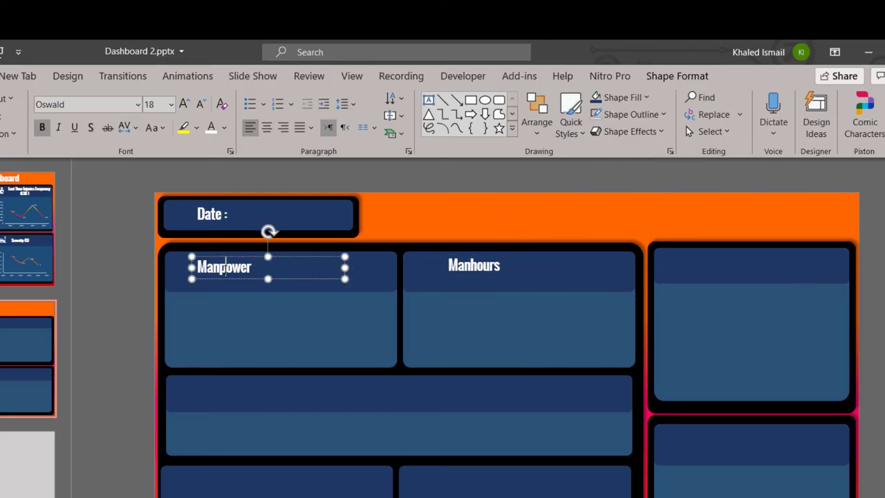
pyautogui.moveTo(217, 275); pyautogui.dragTo(226, 277)
pyautogui.click(216, 224)
pyautogui.moveTo(217, 225); pyautogui.dragTo(226, 225)
# Step: Duplicate the Manpower and Manhours labels into the lower panels
pyautogui.click(461, 277)
pyautogui.keyDown('shift'); pyautogui.click(287, 277); pyautogui.keyUp('shift')
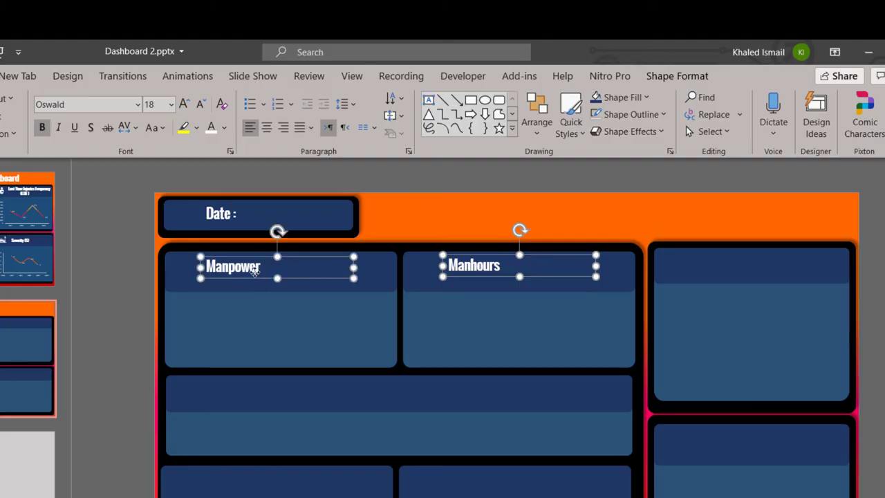
pyautogui.hotkey('ctrl', 'd')
pyautogui.moveTo(474, 287); pyautogui.dragTo(464, 497)
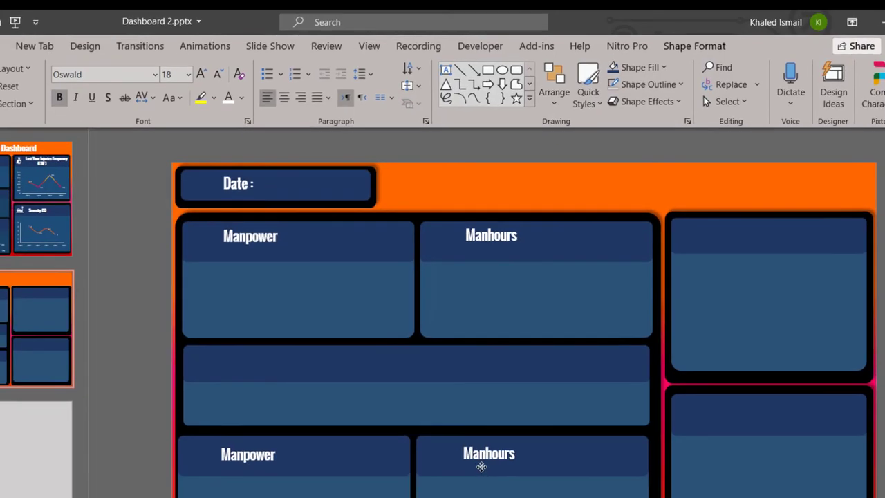
pyautogui.moveTo(482, 466)
pyautogui.mouseDown()
pyautogui.moveTo(468, 465)
pyautogui.moveTo(489, 466)
pyautogui.mouseUp()
pyautogui.moveTo(529, 398)
pyautogui.mouseDown()
pyautogui.moveTo(516, 395)
pyautogui.moveTo(523, 396)
pyautogui.mouseUp()
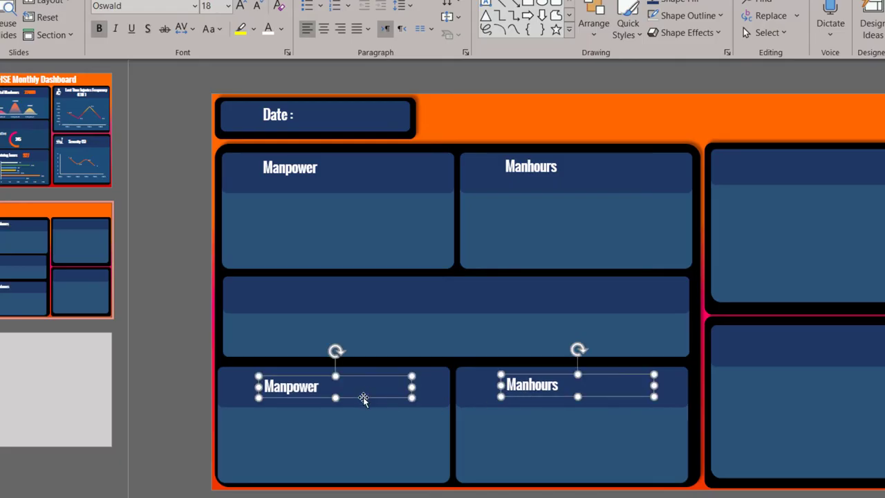
pyautogui.press('Escape')
# Step: Copy Manpower into the middle panel and Manhours into the right-hand panel
pyautogui.click(312, 168)
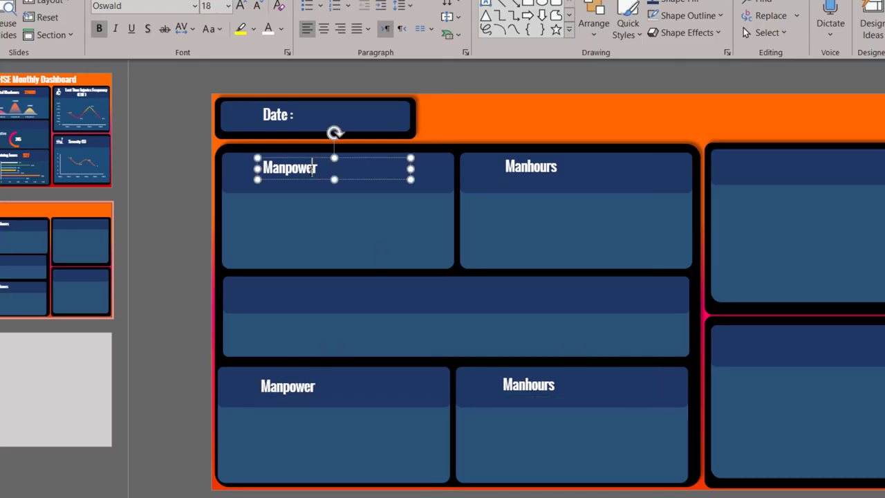
pyautogui.moveTo(311, 182); pyautogui.dragTo(313, 305)
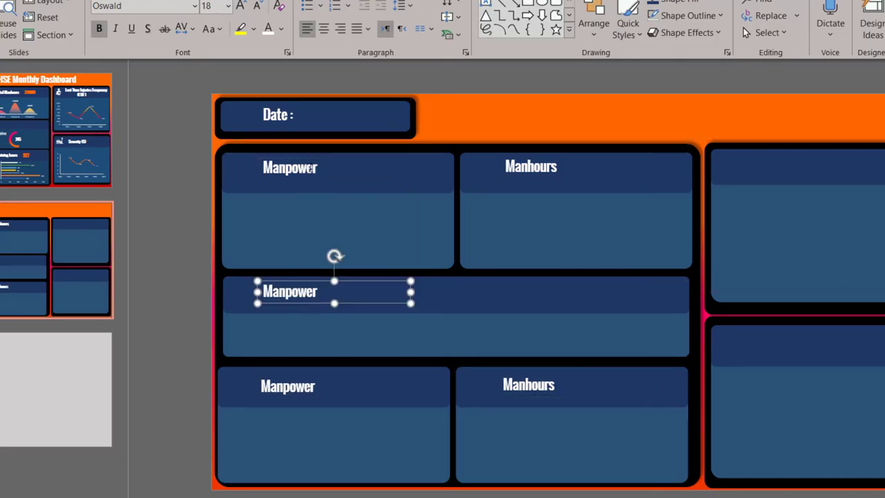
pyautogui.click(535, 395)
pyautogui.moveTo(535, 395); pyautogui.dragTo(761, 354)
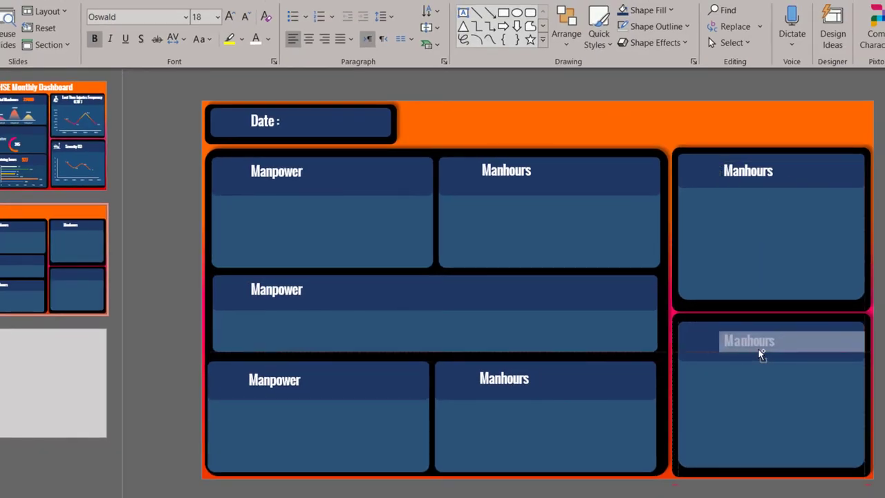
pyautogui.click(304, 174)
# Step: Retitle the middle-panel label 'Unsafe Acts/Conditions' and nudge it up
pyautogui.click(296, 287)
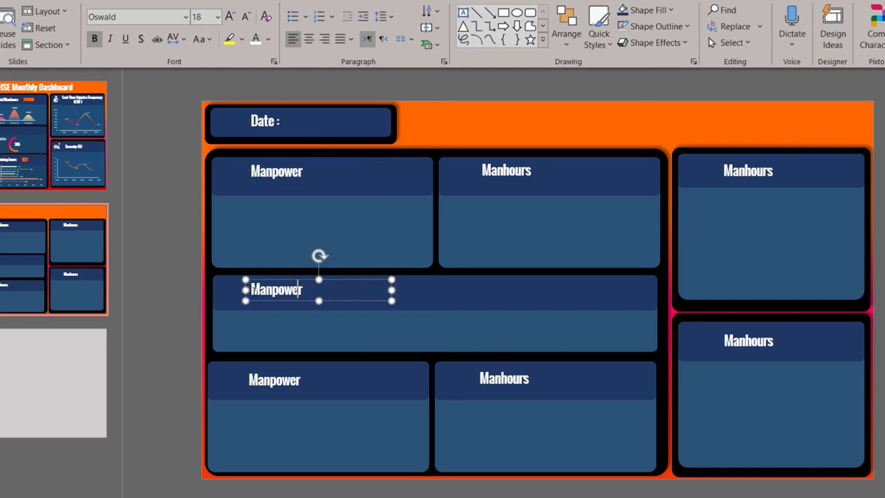
pyautogui.doubleClick(304, 289)
pyautogui.write('Sa')
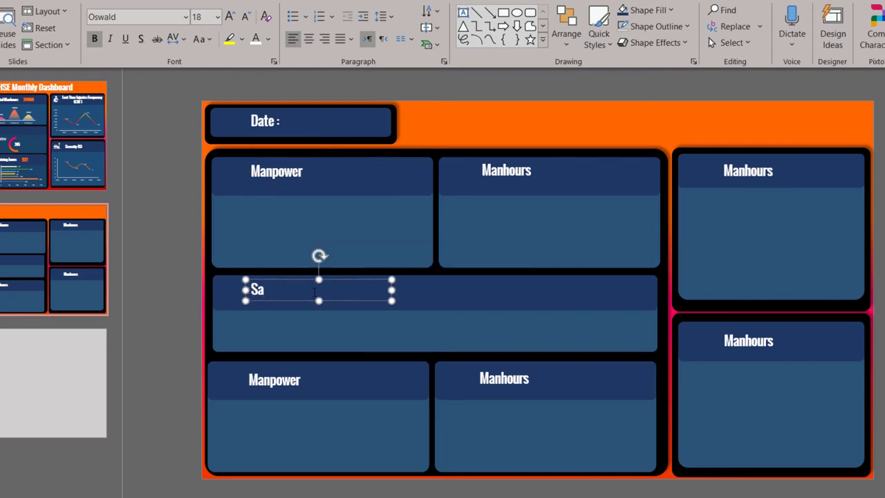
pyautogui.write('fety Obs')
pyautogui.press('BackSpace')
pyautogui.press('BackSpace')
pyautogui.press('BackSpace')
pyautogui.press('BackSpace')
pyautogui.press('BackSpace')
pyautogui.press('BackSpace')
pyautogui.hotkey('alt', 'Tab')
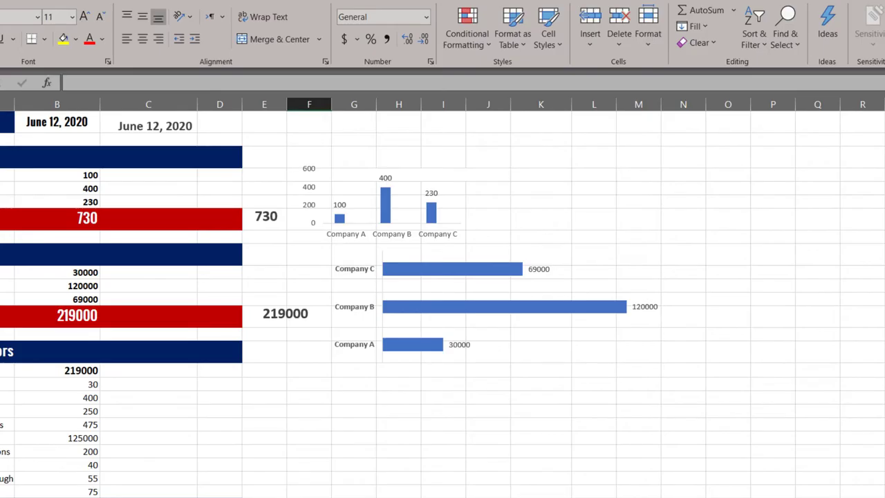
pyautogui.hotkey('alt', 'Tab')
pyautogui.write('Unsafe')
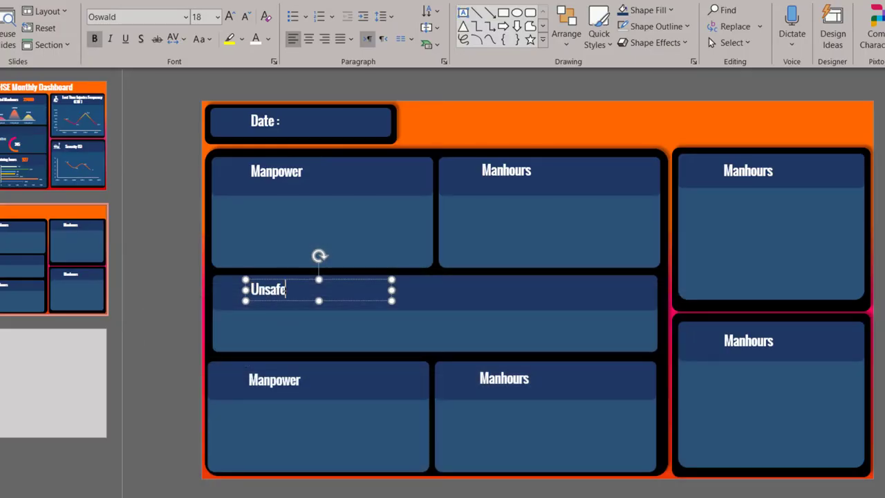
pyautogui.write(' Acts/Condtitions')
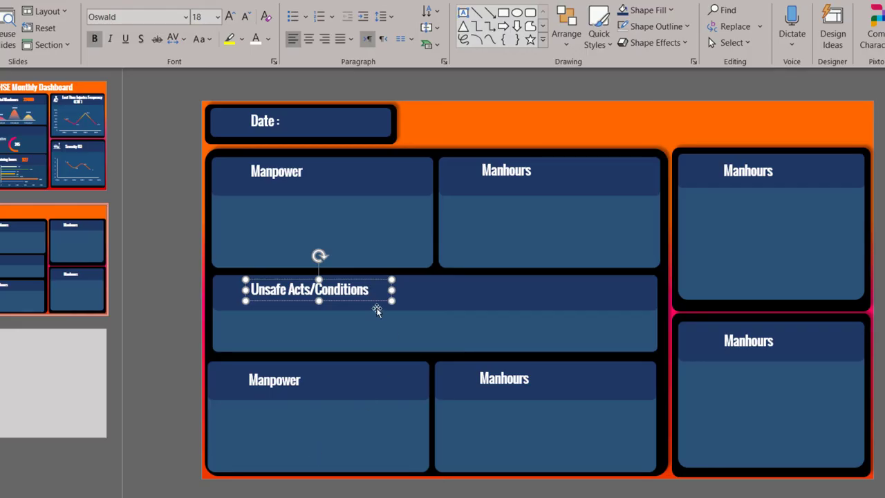
pyautogui.moveTo(374, 301); pyautogui.dragTo(249, 322)
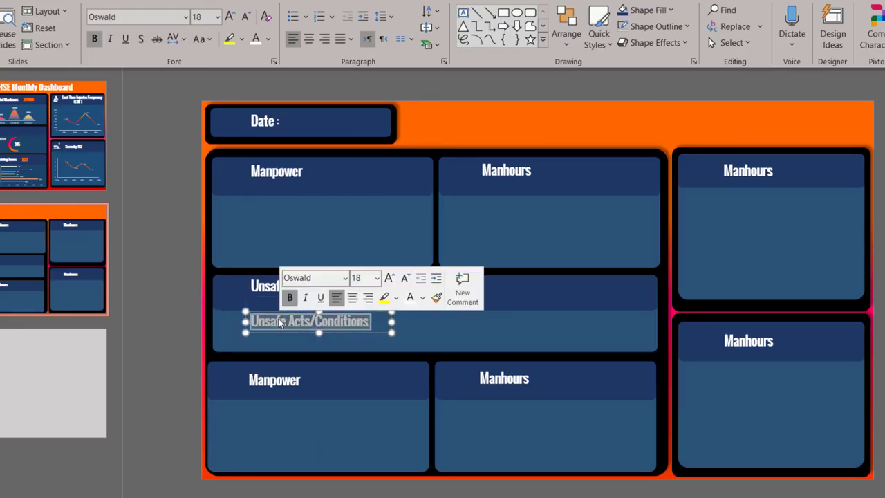
# Step: Add a 'Positive' label and a copied 'Negative' label to its right
pyautogui.write('Positive')
pyautogui.moveTo(384, 334); pyautogui.dragTo(623, 334)
pyautogui.doubleClick(509, 322)
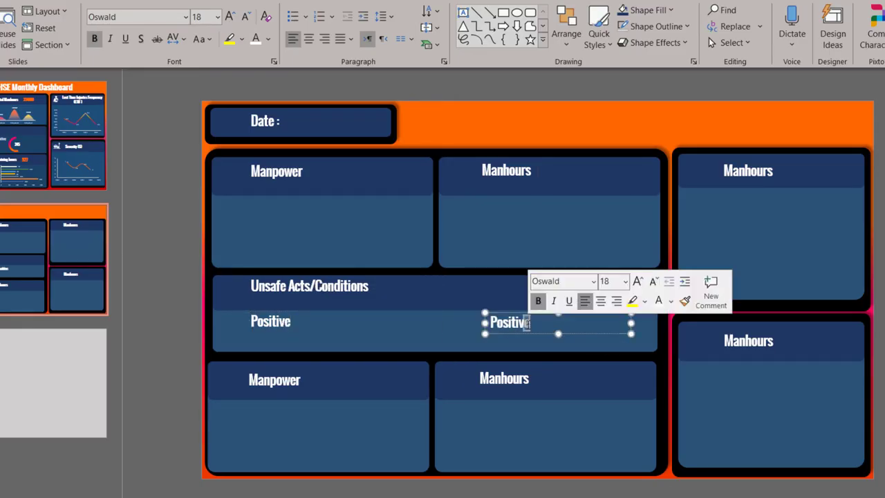
pyautogui.write('Negative')
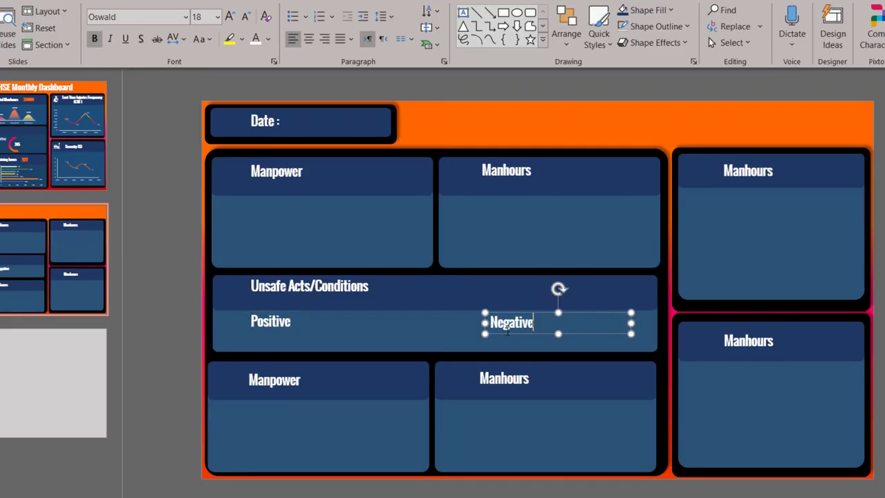
pyautogui.moveTo(570, 336)
pyautogui.mouseDown()
pyautogui.moveTo(579, 334)
pyautogui.moveTo(562, 334)
pyautogui.mouseUp()
# Step: Align the Unsafe Acts/Conditions bar and level the Positive and Negative labels
pyautogui.click(365, 300)
pyautogui.click(438, 310)
pyautogui.moveTo(439, 310); pyautogui.dragTo(432, 302)
pyautogui.click(277, 312)
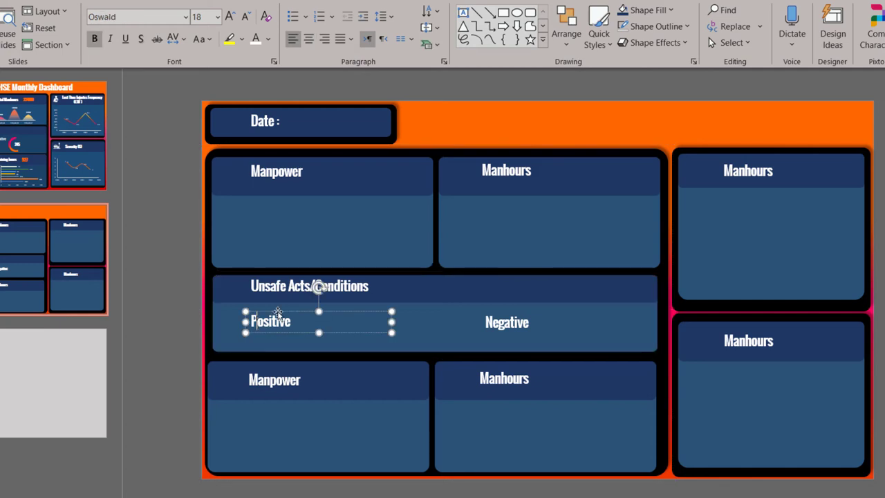
pyautogui.moveTo(276, 313); pyautogui.dragTo(277, 307)
pyautogui.click(512, 323)
pyautogui.moveTo(504, 313); pyautogui.dragTo(500, 310)
pyautogui.press('Escape')
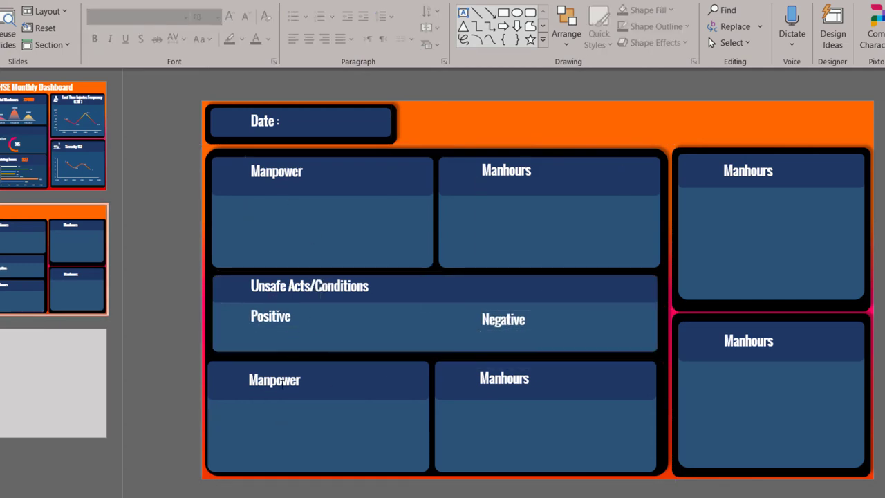
# Step: Rename the bottom-left and bottom-middle labels 'Safety Observation' and 'Training Hours'
pyautogui.click(280, 384)
pyautogui.moveTo(251, 380); pyautogui.dragTo(310, 384)
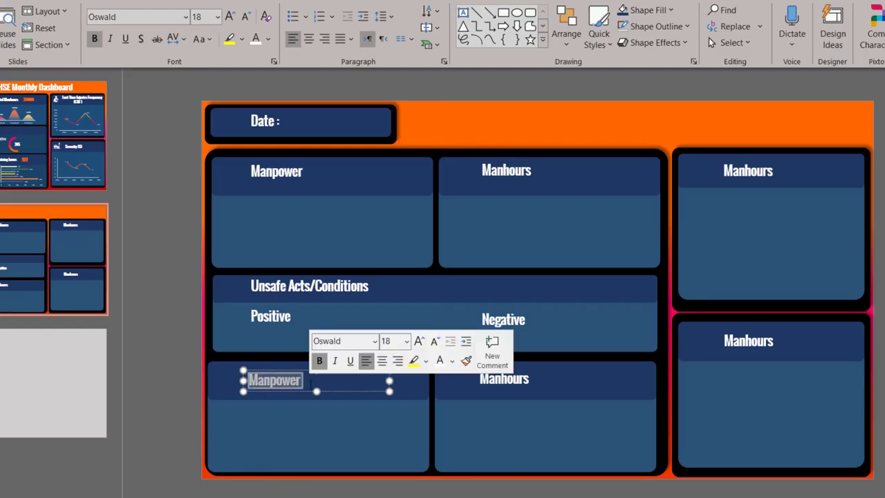
pyautogui.write('Safety Observations')
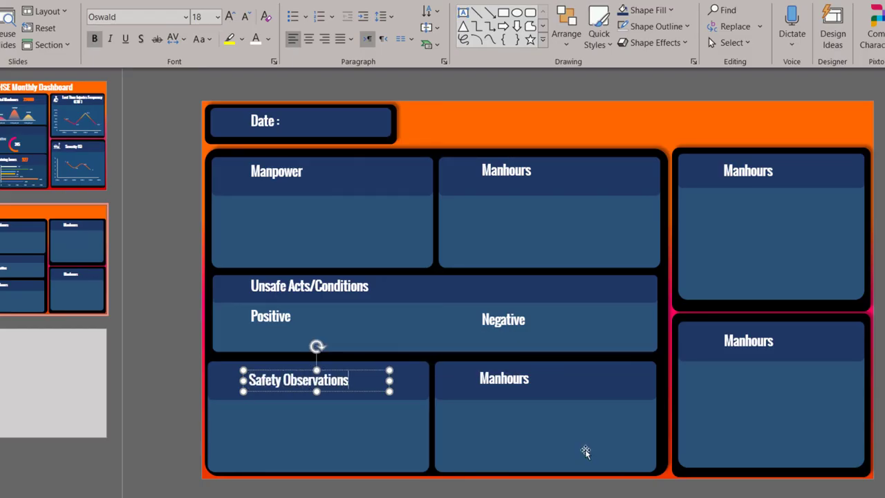
pyautogui.click(501, 379)
pyautogui.doubleClick(486, 378)
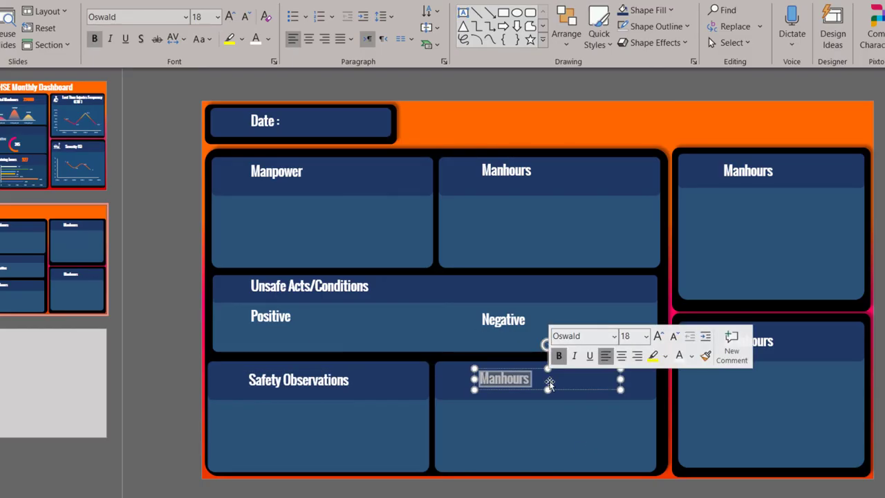
pyautogui.write('Training Hours')
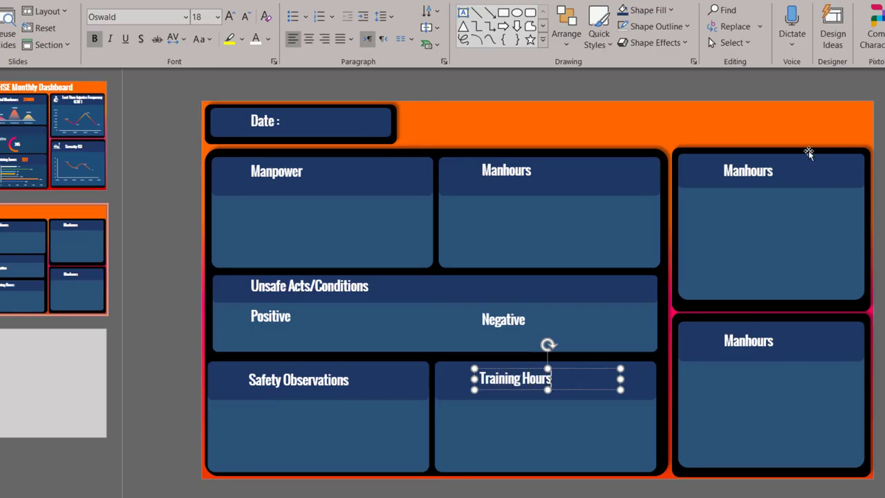
# Step: Retitle the top-right label 'Lost Time Injuries Frequency', widen it and center-align it
pyautogui.click(741, 173)
pyautogui.doubleClick(748, 171)
pyautogui.write('Lost')
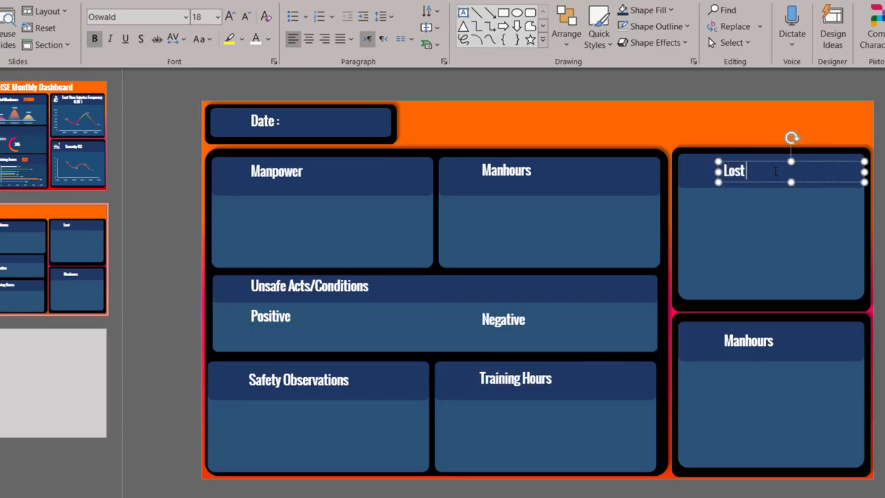
pyautogui.write(' Time Injuri')
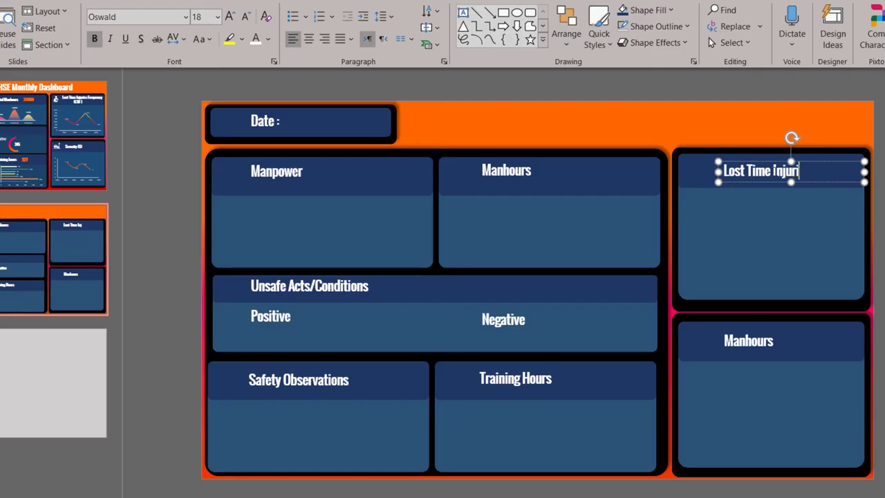
pyautogui.write('es Frequency (LTIF')
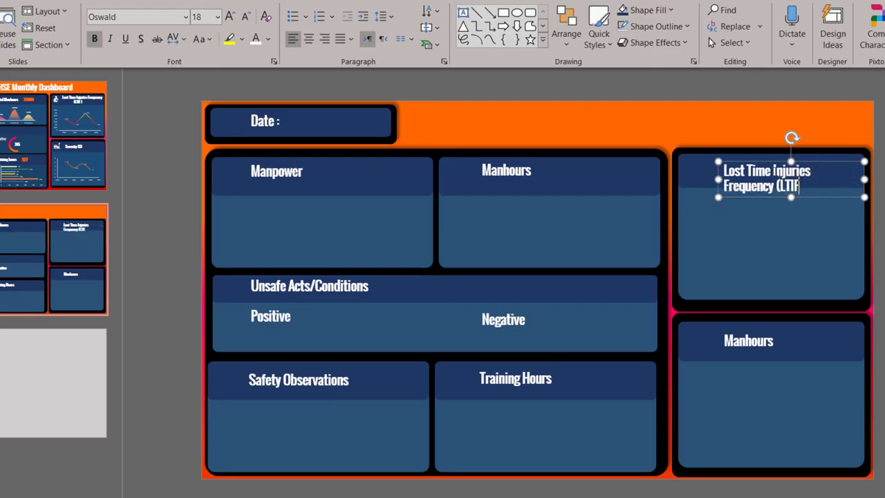
pyautogui.moveTo(719, 180); pyautogui.dragTo(713, 170)
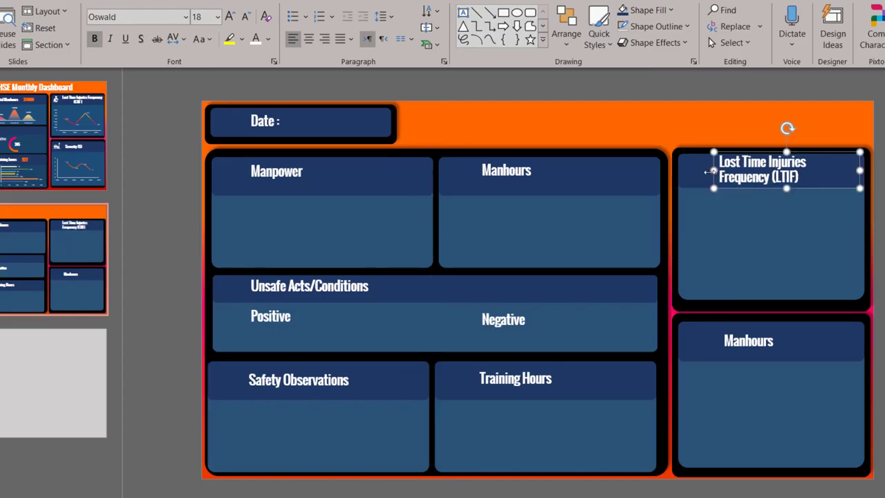
pyautogui.click(309, 38)
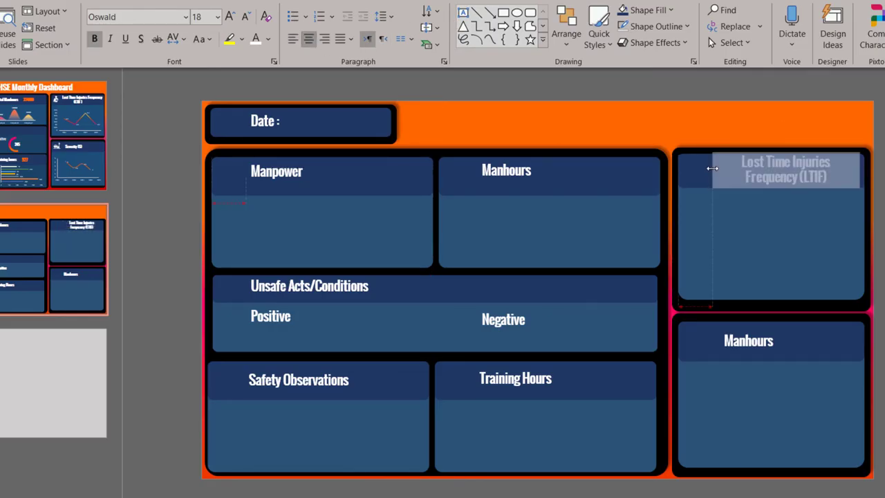
pyautogui.click(293, 39)
pyautogui.moveTo(860, 170); pyautogui.dragTo(864, 170)
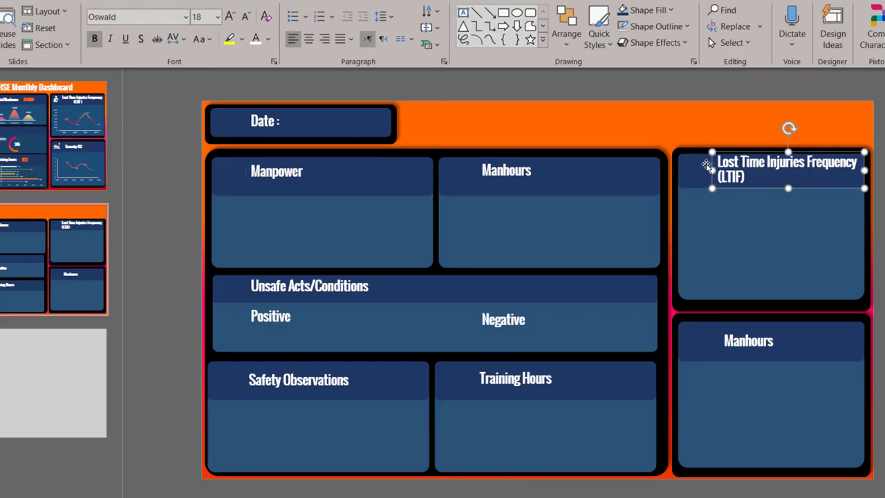
pyautogui.click(719, 177)
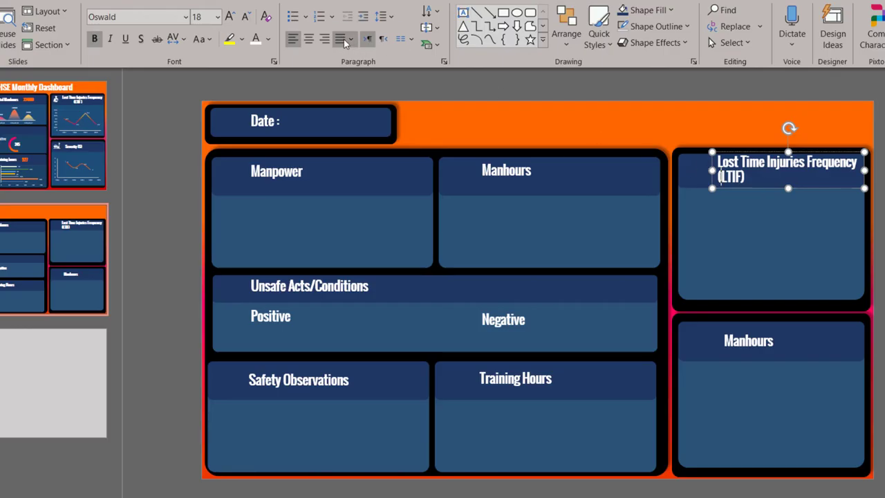
pyautogui.click(309, 38)
pyautogui.click(710, 181)
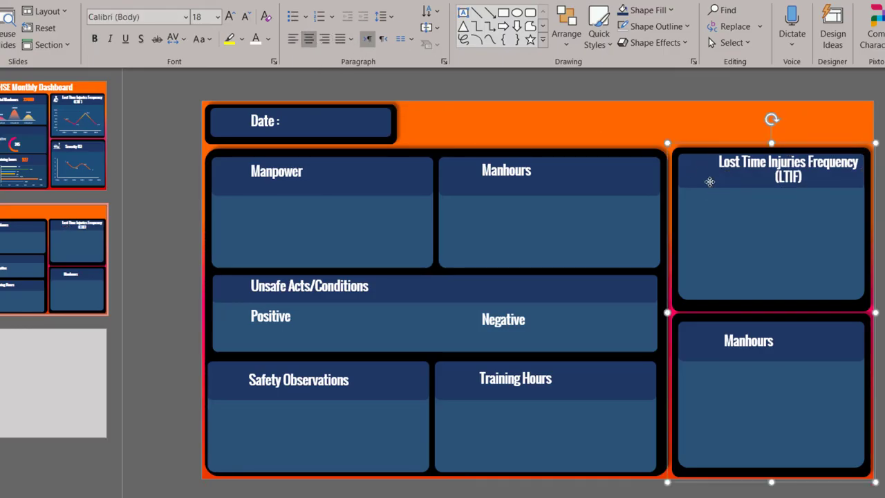
# Step: Rename the lower-right label 'Severity (S)'
pyautogui.click(776, 346)
pyautogui.doubleClick(776, 342)
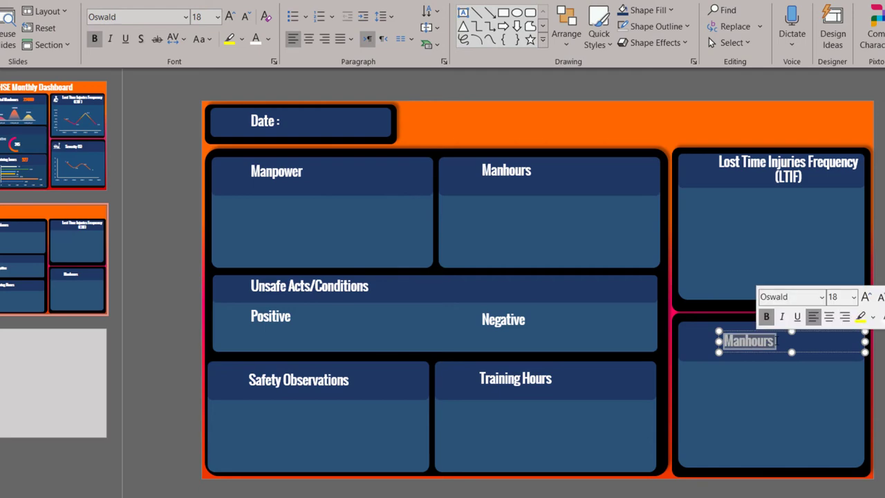
pyautogui.write('Severity (S')
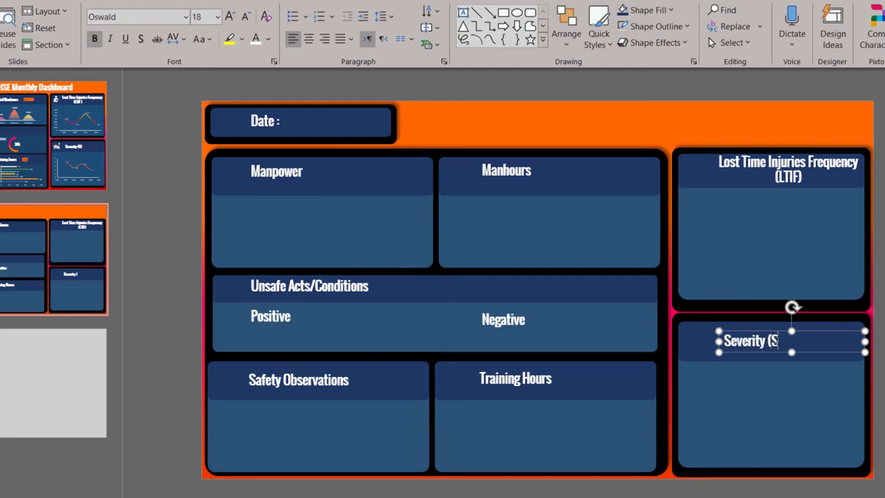
pyautogui.press('Escape')
pyautogui.press('Escape')
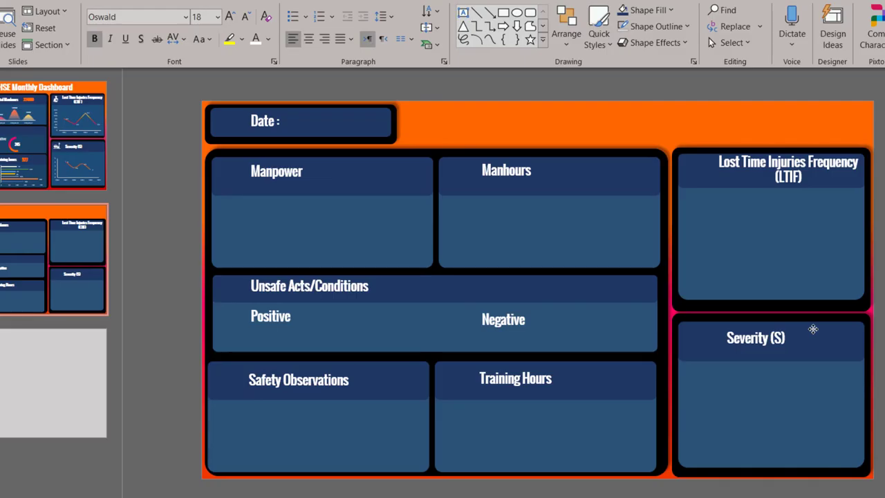
# Step: Narrow the Severity (S) box and center it in its panel
pyautogui.click(813, 329)
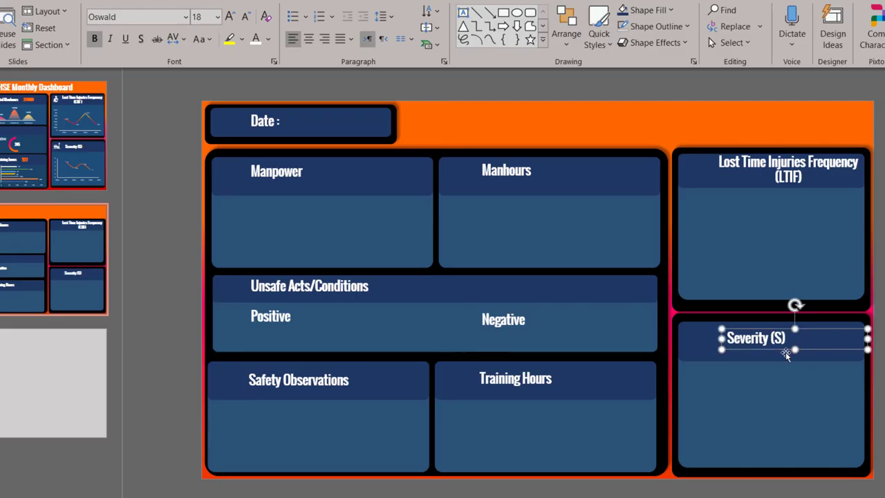
pyautogui.click(780, 354)
pyautogui.click(777, 346)
pyautogui.click(776, 345)
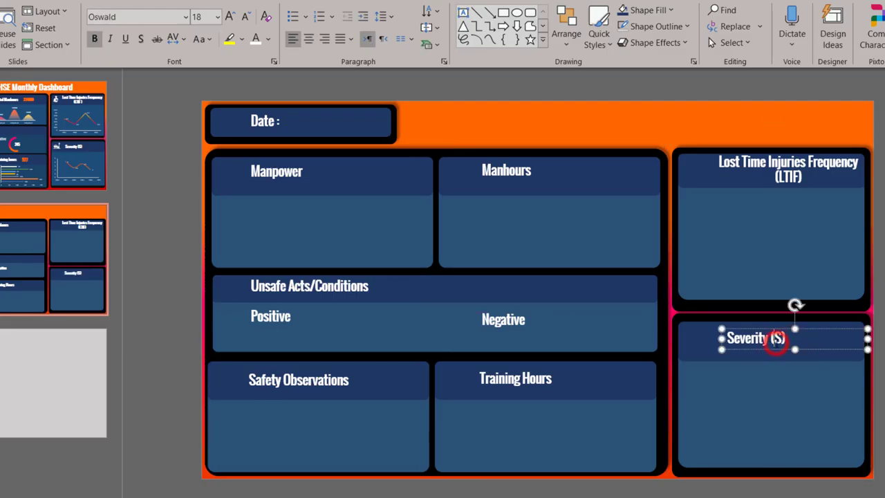
pyautogui.moveTo(776, 351); pyautogui.dragTo(779, 350)
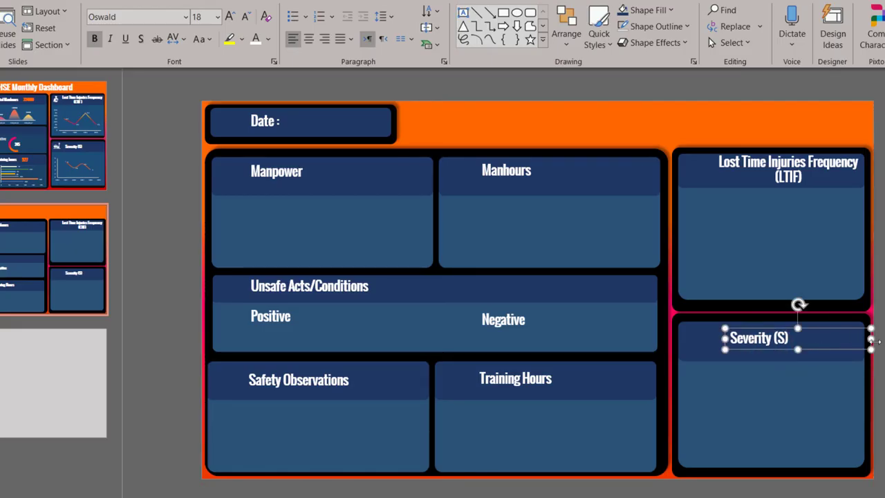
pyautogui.moveTo(873, 338); pyautogui.dragTo(855, 338)
pyautogui.click(872, 402)
pyautogui.click(779, 341)
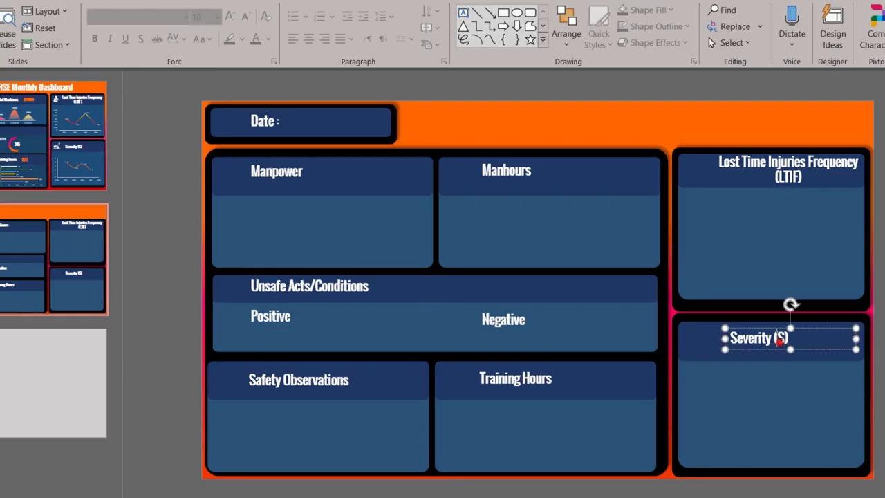
pyautogui.moveTo(779, 341); pyautogui.dragTo(779, 351)
pyautogui.press('Escape')
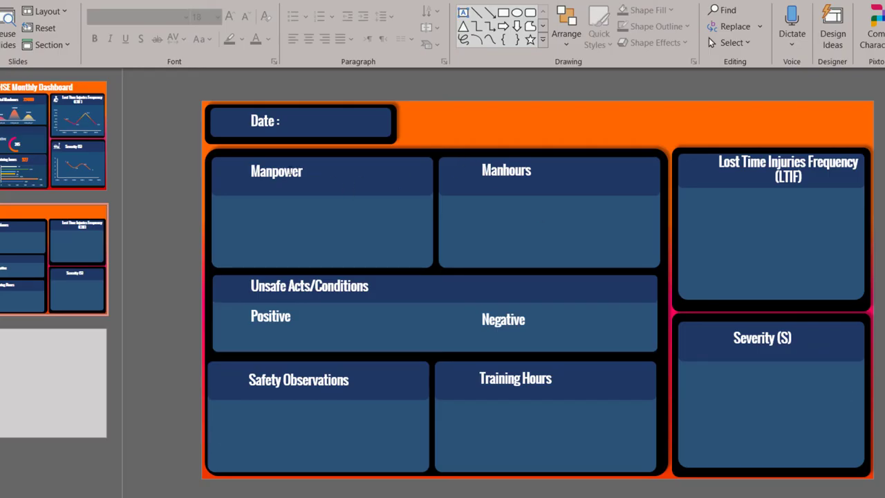
pyautogui.click(291, 172)
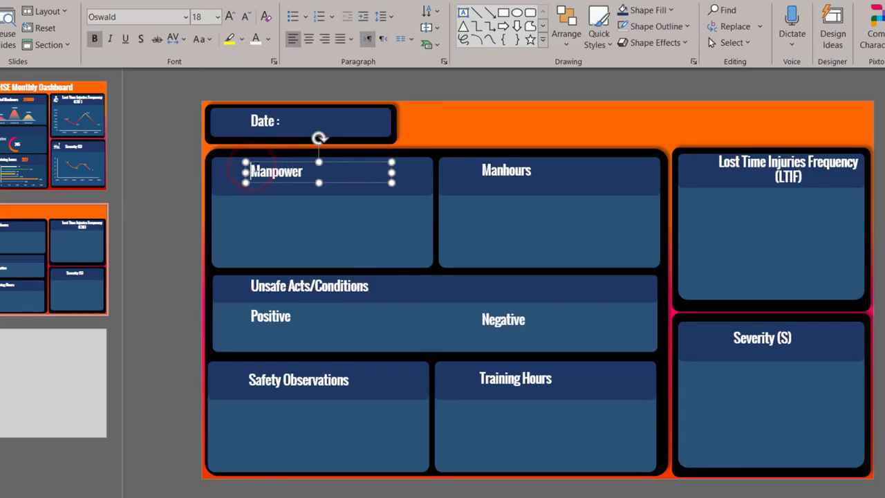
# Step: Retitle the top headers 'Total Manpower' and 'Total Manhours', then select the icons on slide 3
pyautogui.write('Total')
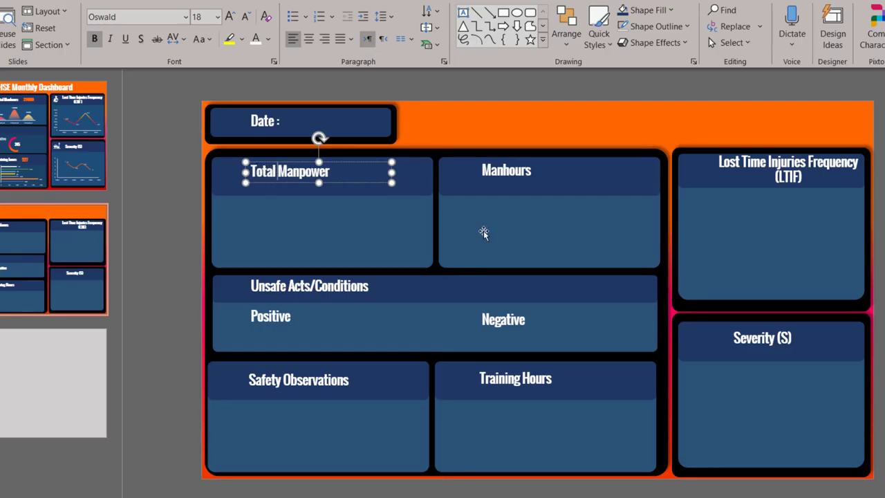
pyautogui.click(495, 170)
pyautogui.click(483, 170)
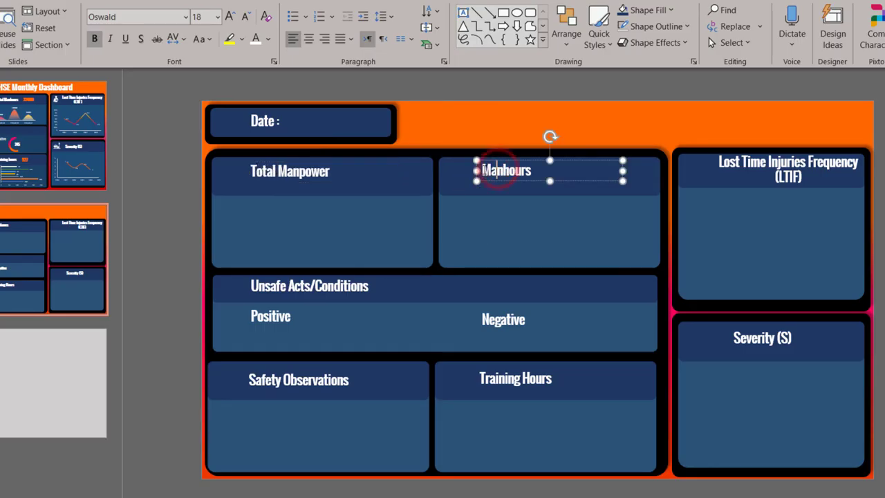
pyautogui.write('Total')
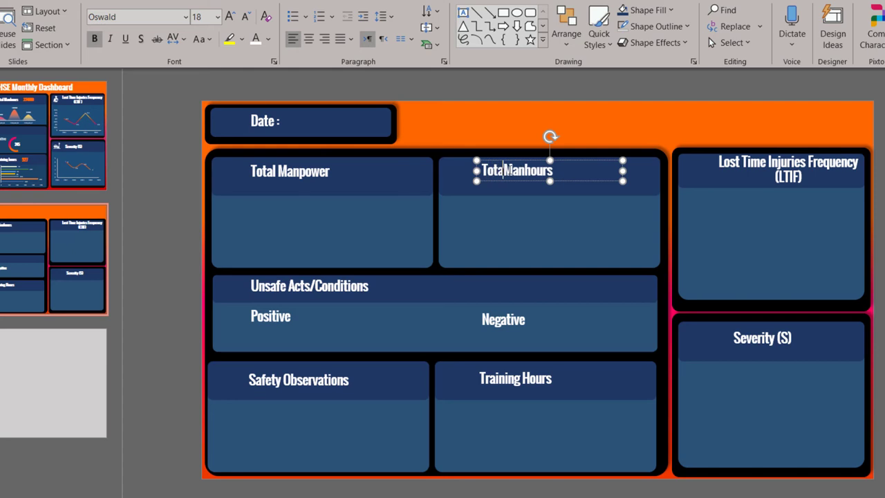
pyautogui.click(28, 378)
pyautogui.moveTo(219, 213); pyautogui.dragTo(348, 354)
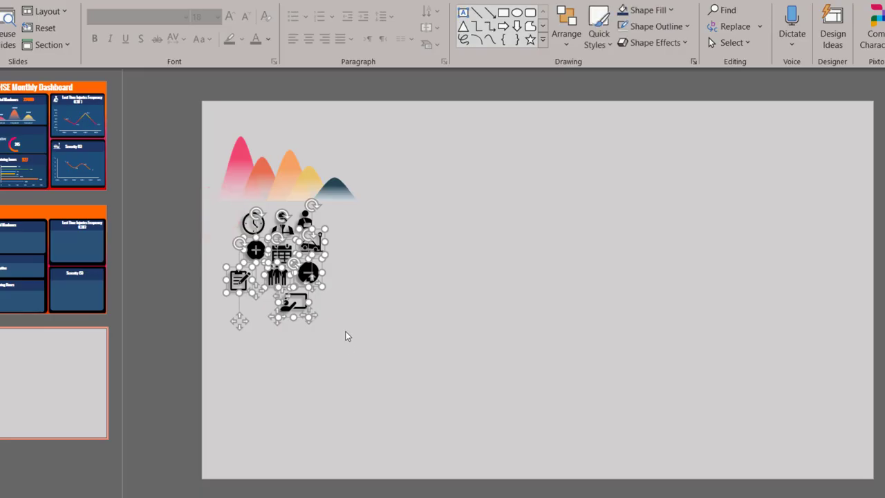
# Step: Paste the icon set onto the dashboard slide and place it over the Total Manhours panel
pyautogui.click(385, 302)
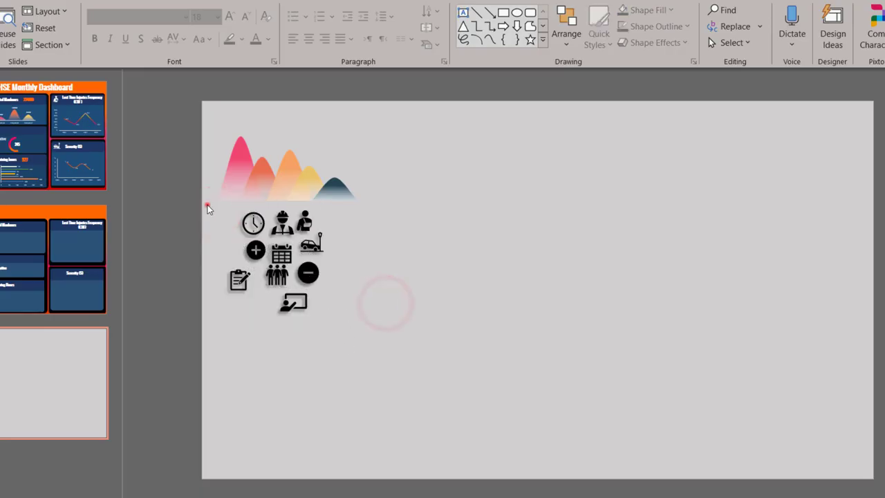
pyautogui.moveTo(207, 205); pyautogui.dragTo(423, 396)
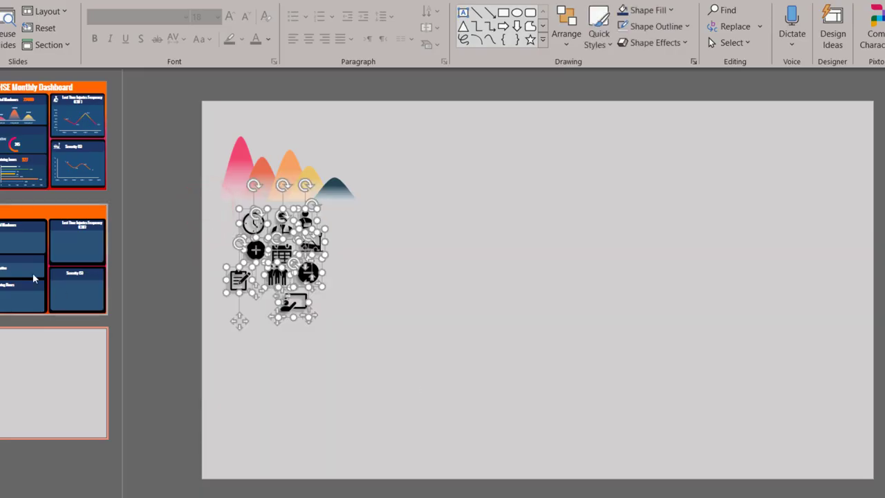
pyautogui.click(50, 259)
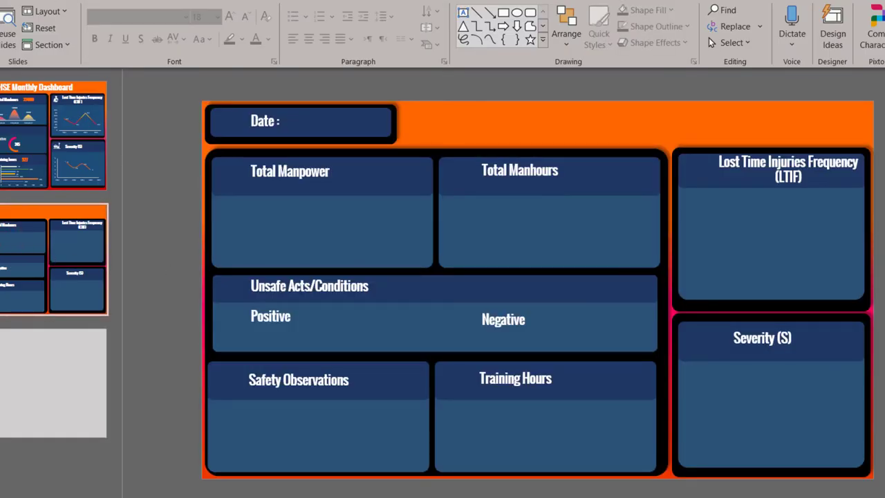
pyautogui.hotkey('alt', 'n')
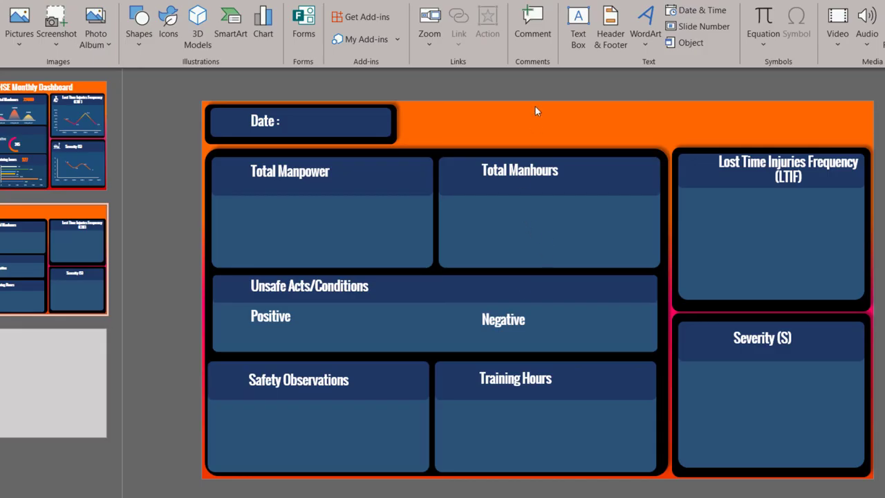
pyautogui.click(538, 132)
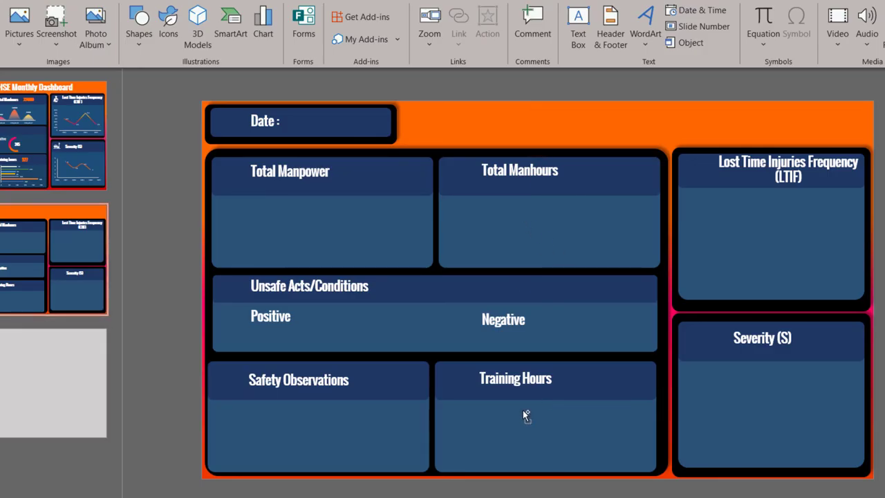
pyautogui.hotkey('ctrl', 'v')
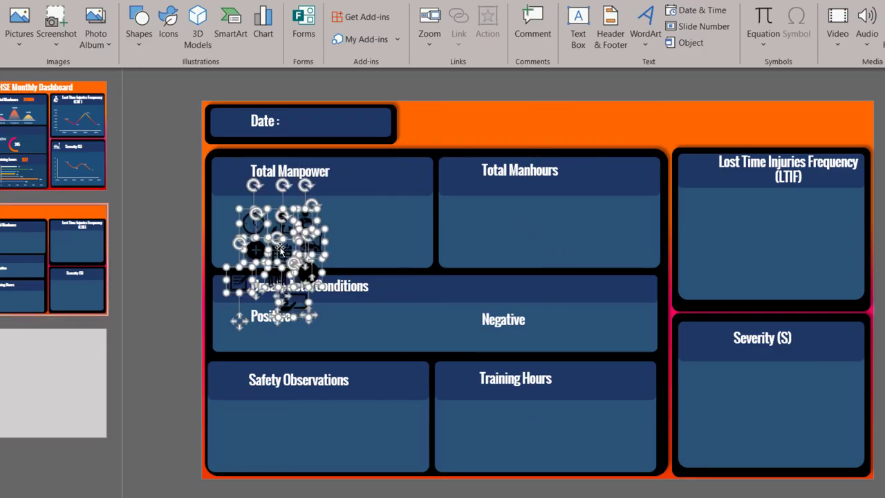
pyautogui.moveTo(280, 250); pyautogui.dragTo(557, 256)
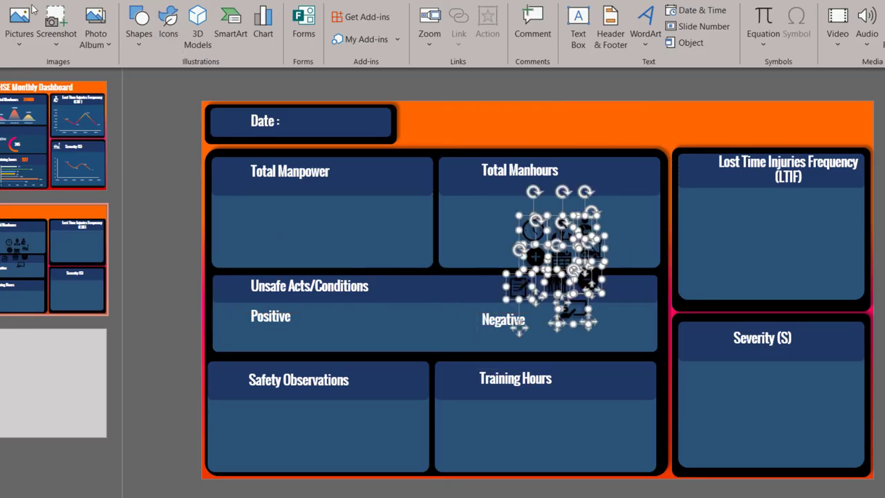
# Step: Fill the pasted icons white and give them an outer drop shadow
pyautogui.click(702, 2)
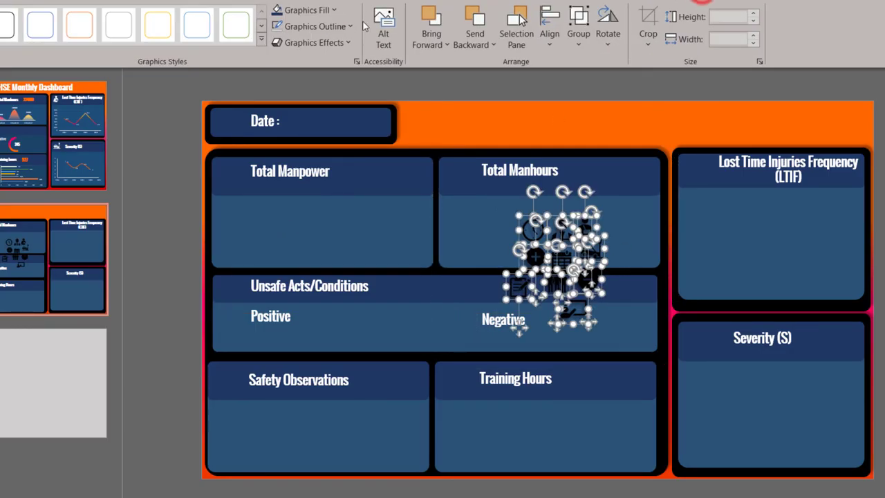
pyautogui.click(279, 11)
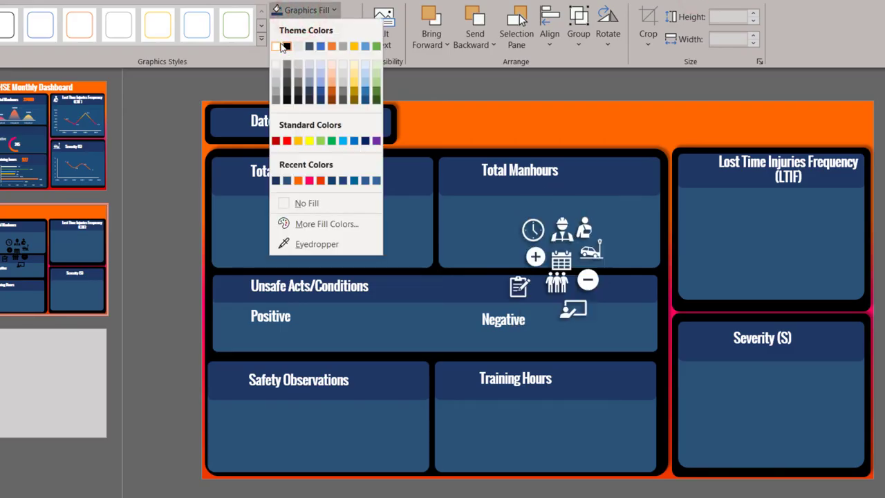
pyautogui.click(280, 43)
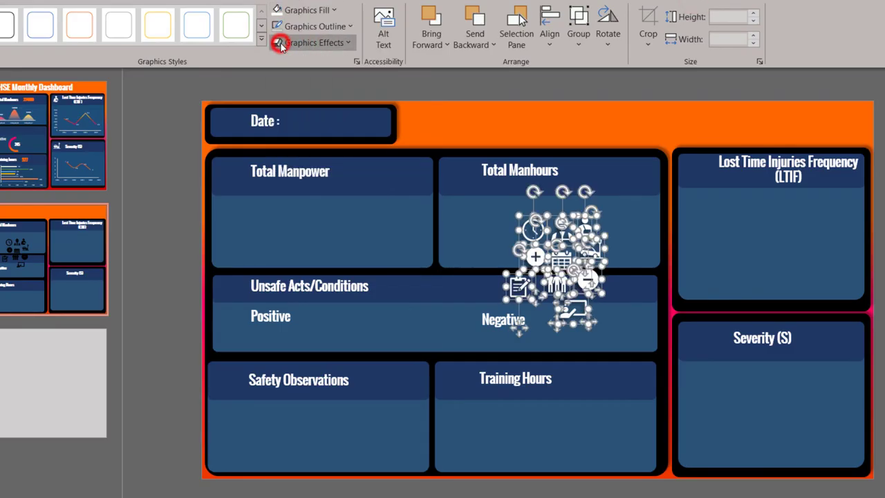
pyautogui.click(318, 42)
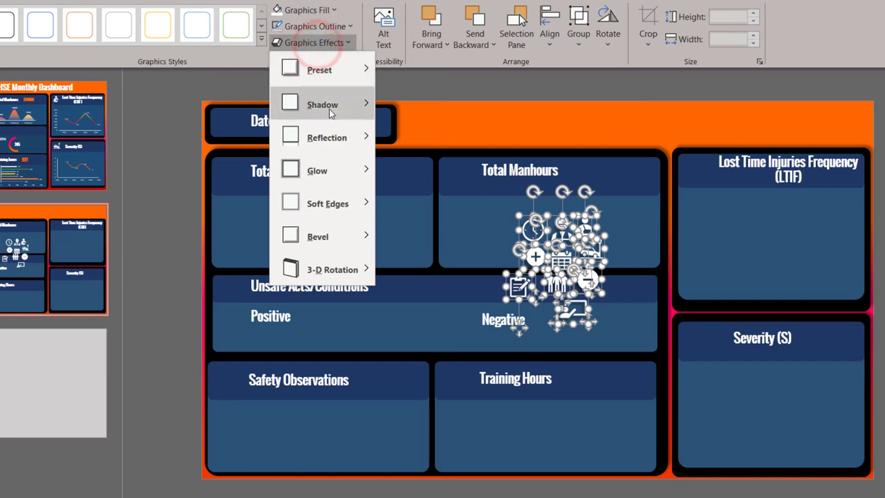
pyautogui.moveTo(331, 112)
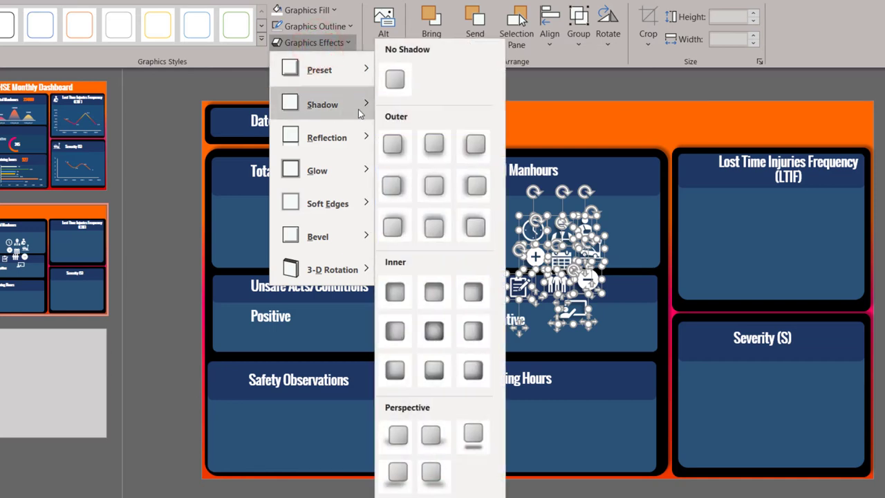
pyautogui.click(397, 188)
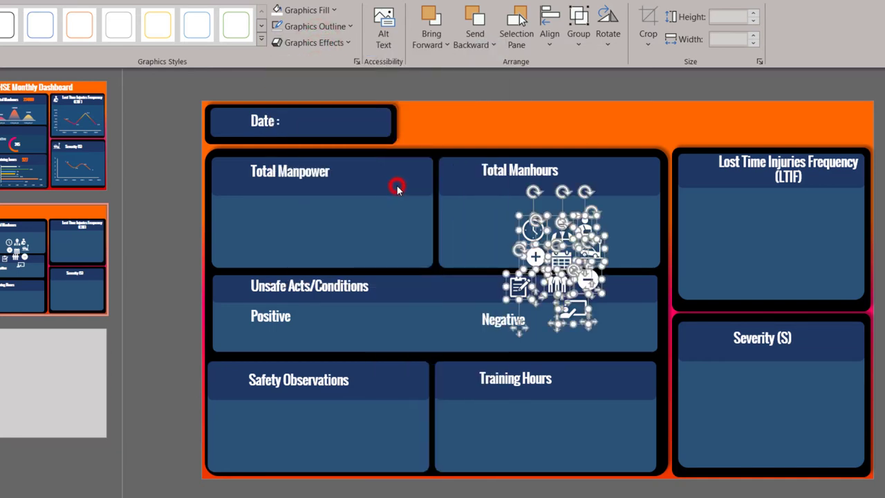
pyautogui.click(874, 432)
# Step: Place the clock, calendar and hard-hat icons beside the Total Manpower, Date and Unsafe Acts/Conditions titles
pyautogui.click(538, 235)
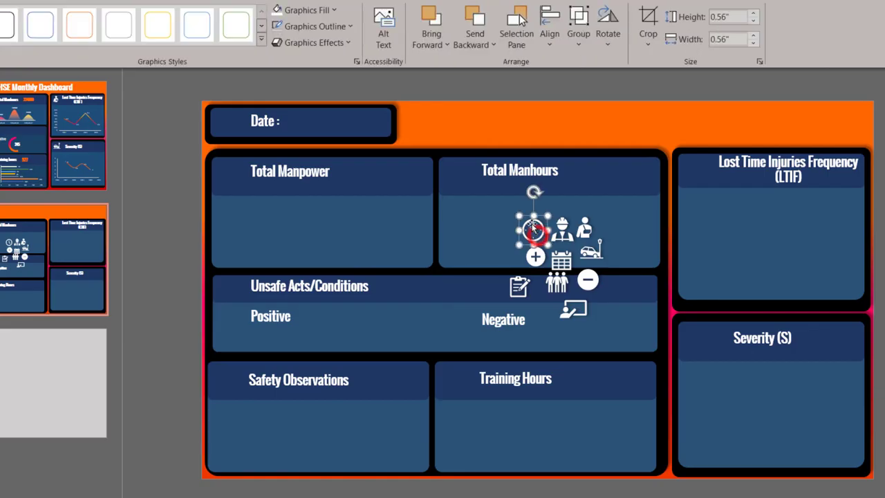
pyautogui.moveTo(542, 236); pyautogui.dragTo(235, 174)
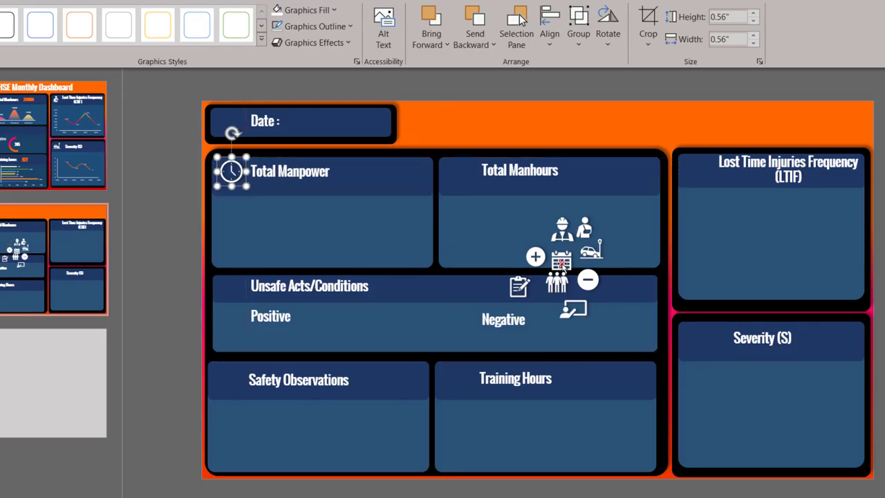
pyautogui.moveTo(561, 262); pyautogui.dragTo(228, 122)
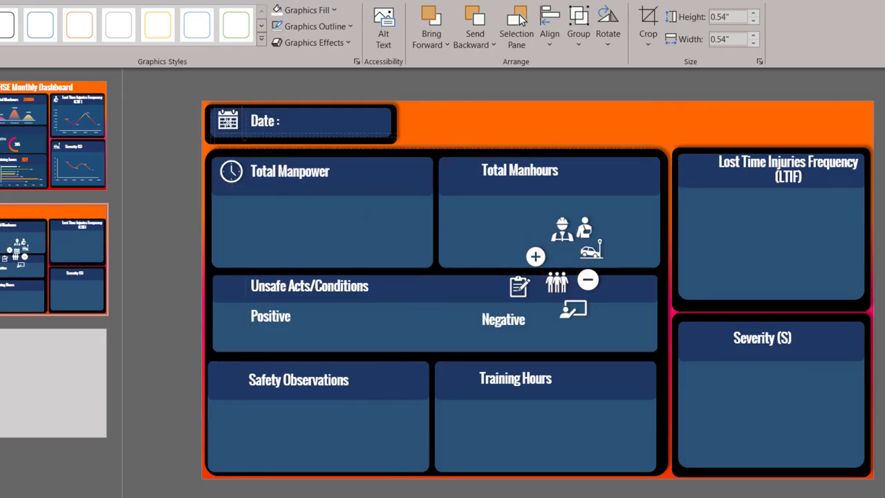
pyautogui.moveTo(565, 239); pyautogui.dragTo(233, 290)
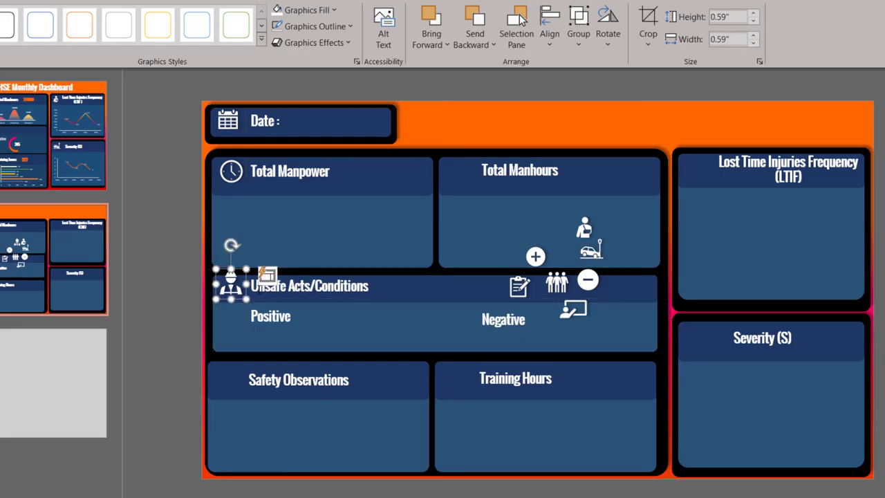
pyautogui.click(269, 285)
pyautogui.moveTo(305, 299); pyautogui.dragTo(303, 298)
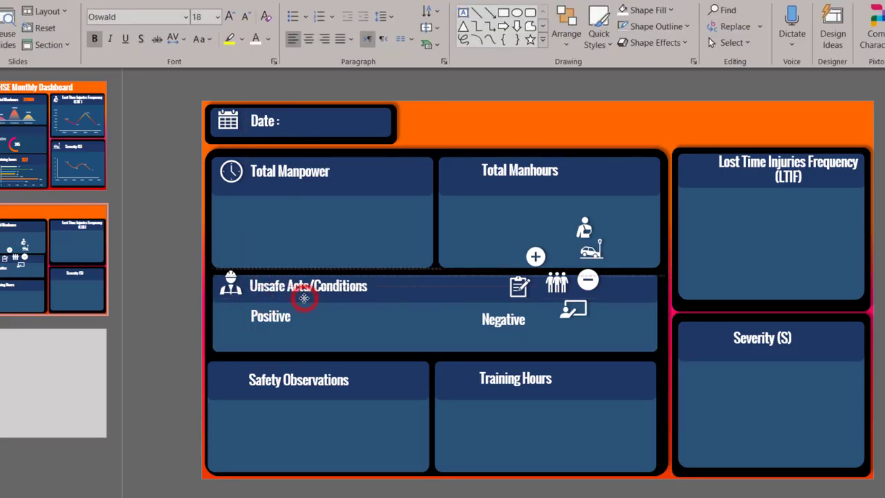
pyautogui.click(536, 257)
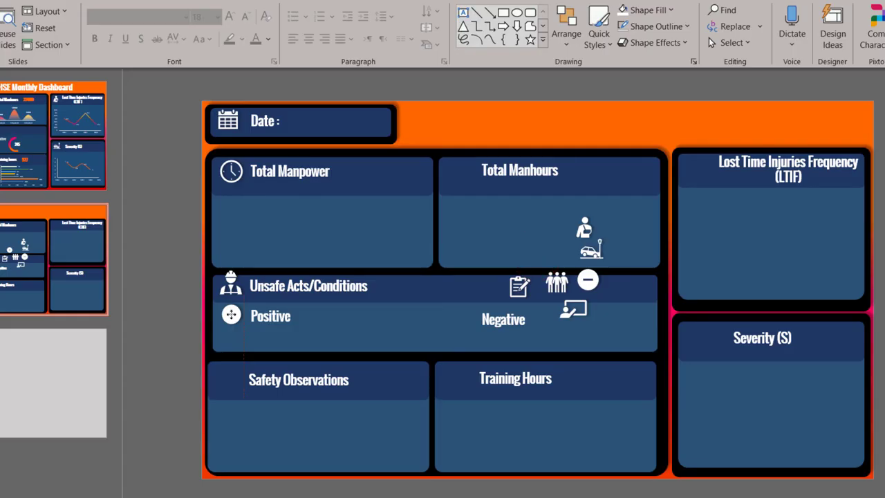
# Step: Place the plus, minus, notepad and presentation icons beside Positive, Negative, Safety Observations and Training Hours
pyautogui.click(232, 315)
pyautogui.moveTo(588, 280); pyautogui.dragTo(465, 317)
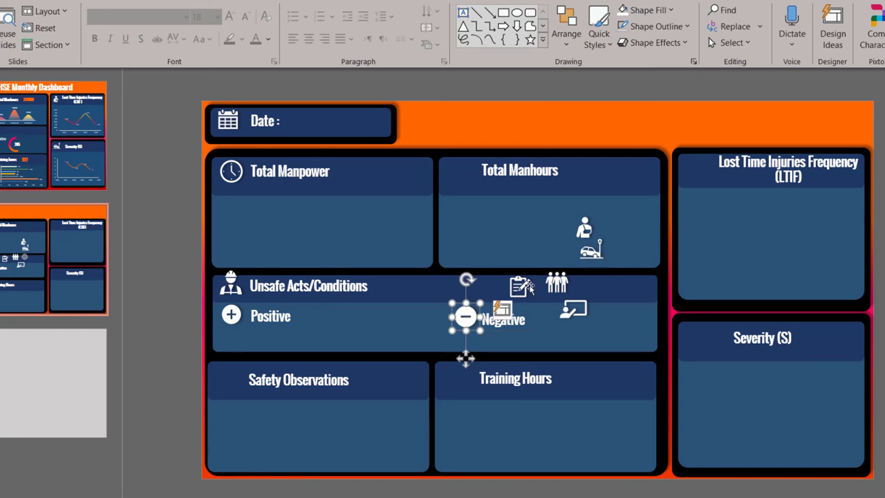
pyautogui.moveTo(519, 285); pyautogui.dragTo(231, 379)
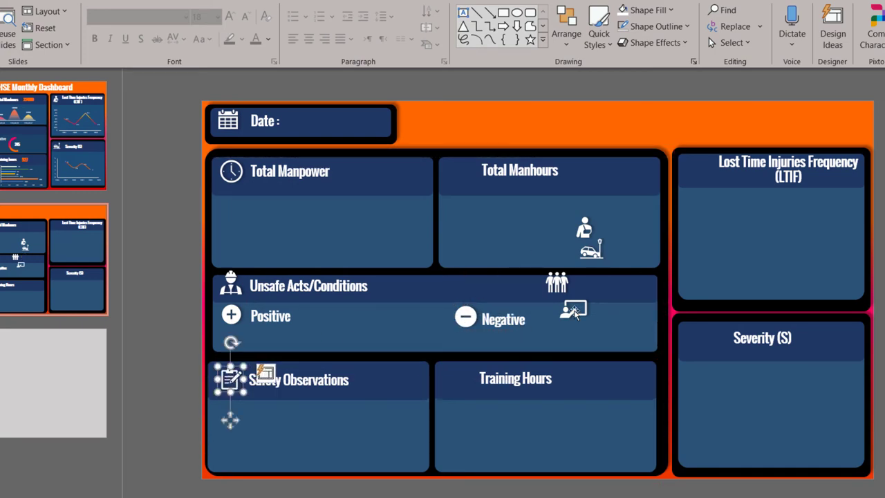
pyautogui.moveTo(574, 311); pyautogui.dragTo(457, 378)
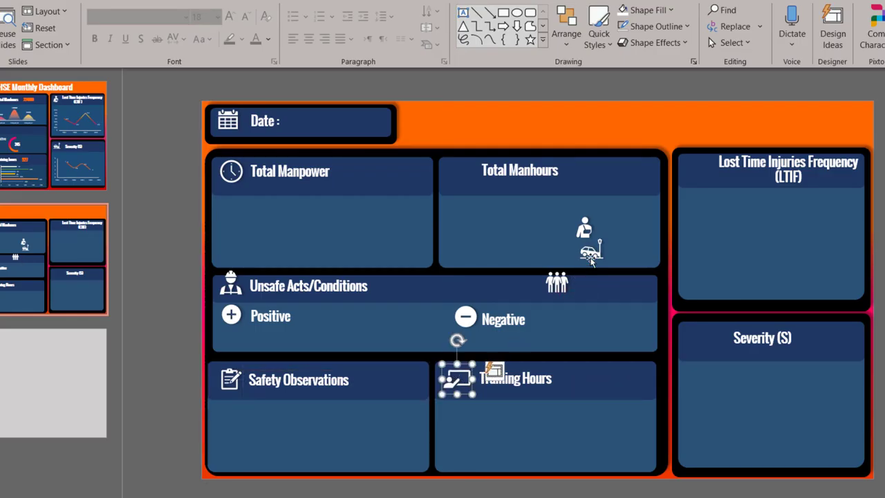
# Step: Add the car icon beside Severity (S) and the person icon at LTIF, shifting both titles
pyautogui.moveTo(593, 254); pyautogui.dragTo(712, 339)
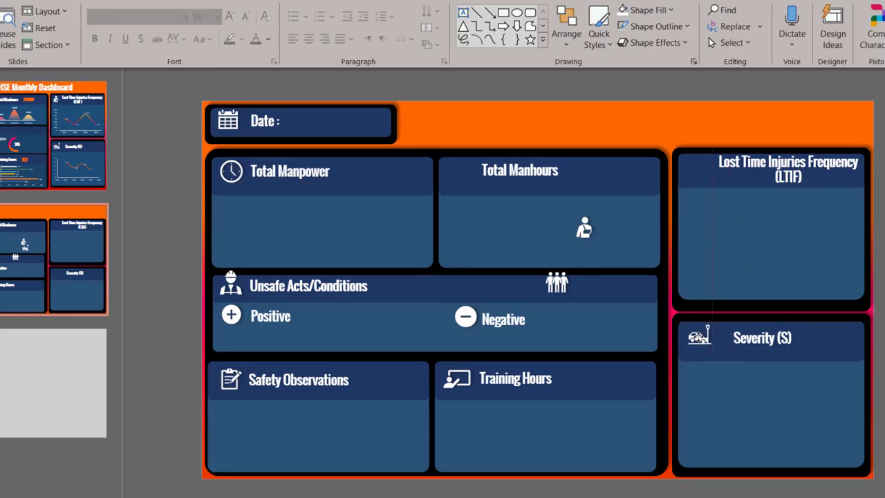
pyautogui.click(758, 339)
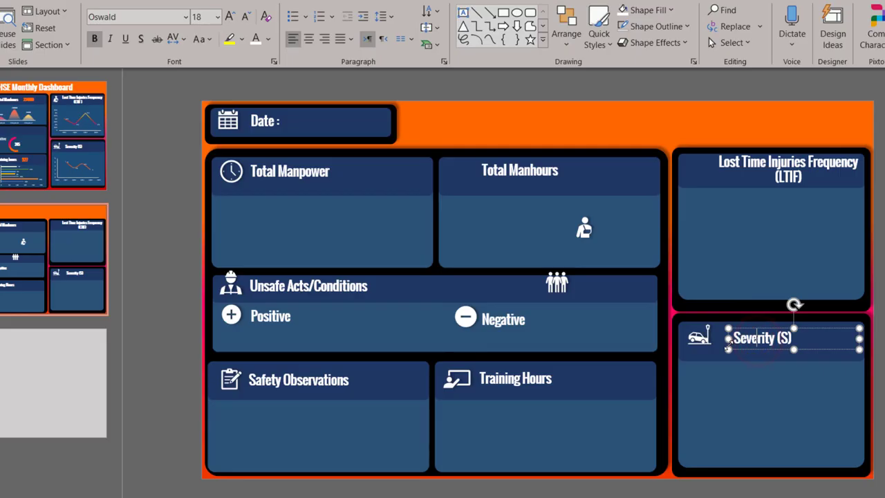
pyautogui.click(784, 354)
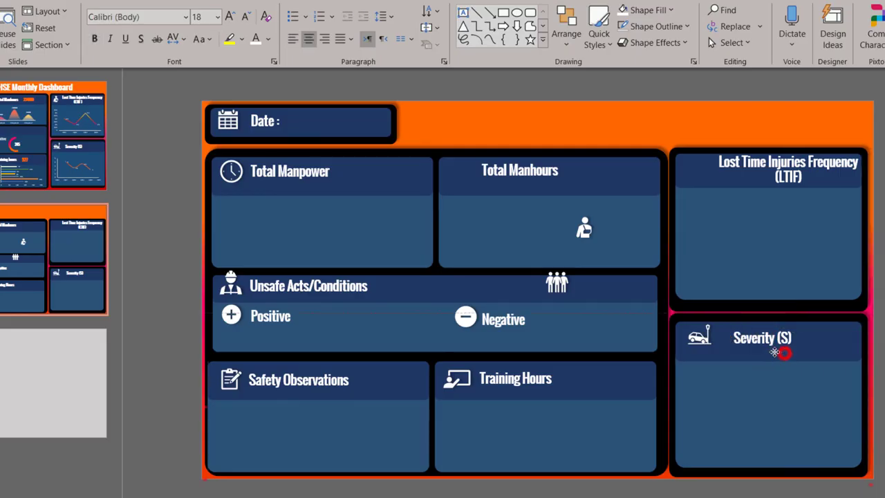
pyautogui.click(773, 343)
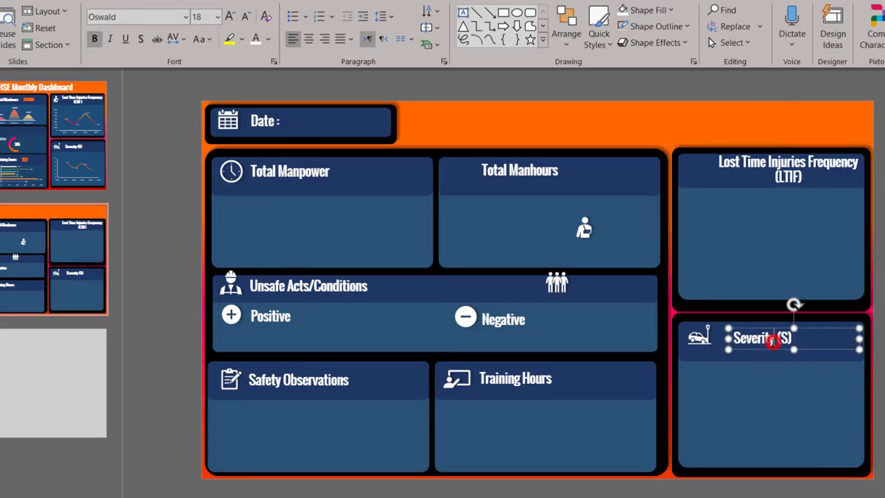
pyautogui.moveTo(766, 351); pyautogui.dragTo(758, 350)
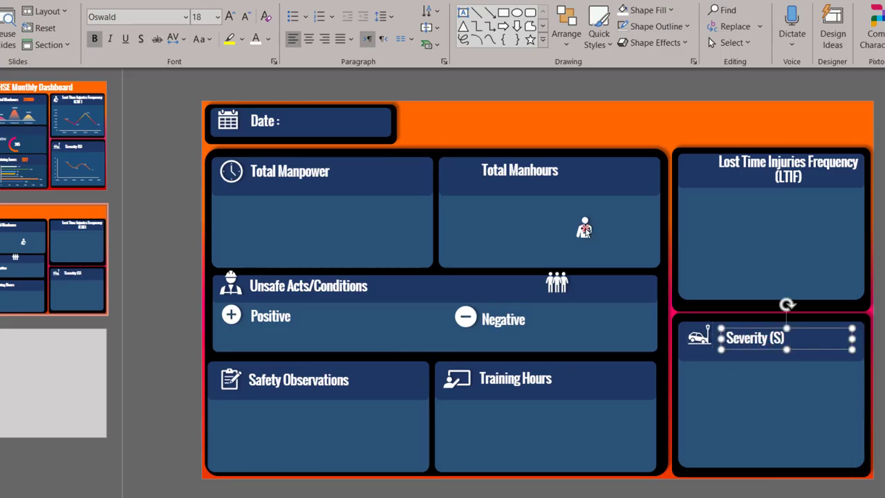
pyautogui.moveTo(584, 228); pyautogui.dragTo(692, 168)
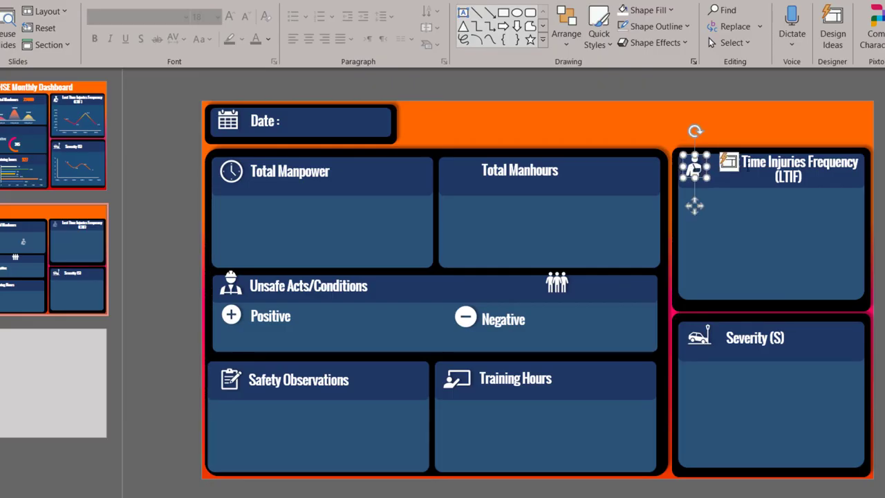
pyautogui.click(745, 169)
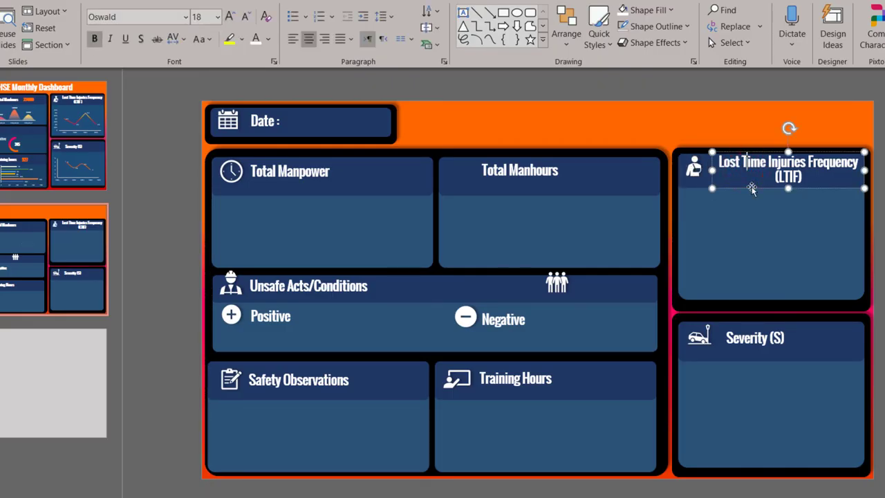
pyautogui.moveTo(751, 190); pyautogui.dragTo(746, 190)
# Step: Place the people icon beside Total Manhours and shift that heading text next to it
pyautogui.click(559, 282)
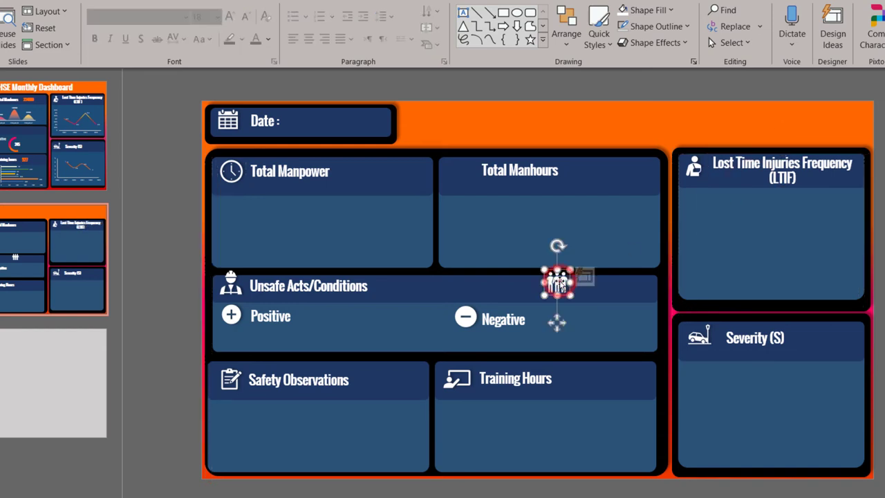
pyautogui.moveTo(559, 282); pyautogui.dragTo(455, 171)
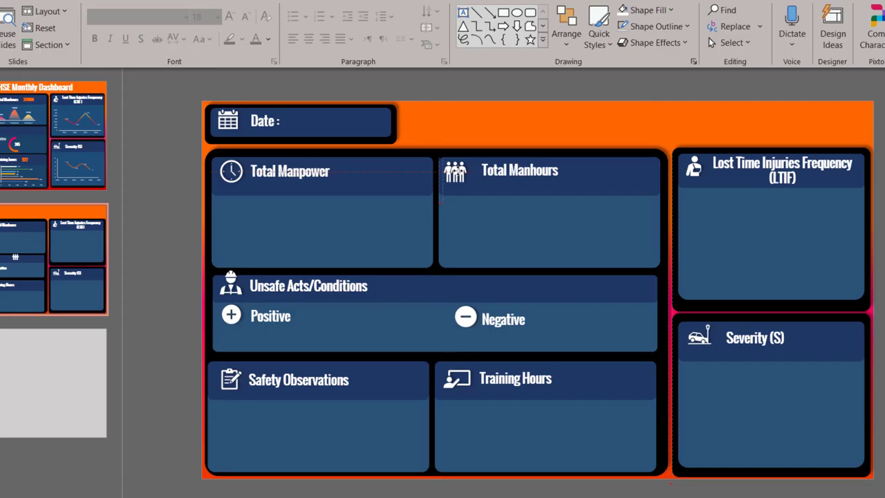
pyautogui.click(505, 168)
pyautogui.moveTo(532, 175); pyautogui.dragTo(527, 180)
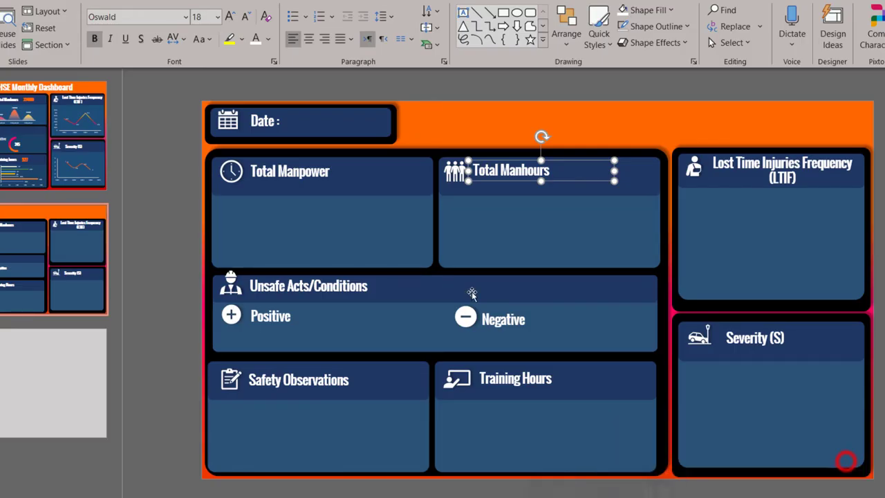
pyautogui.click(520, 184)
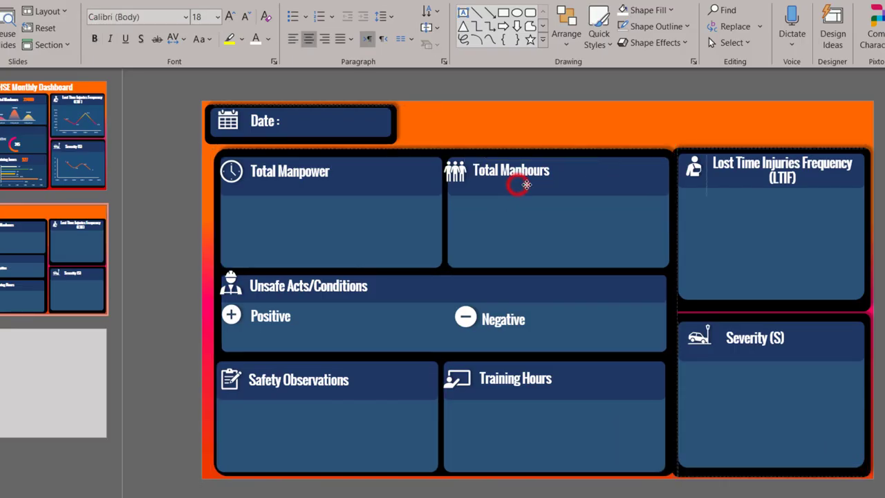
pyautogui.click(521, 183)
pyautogui.click(517, 177)
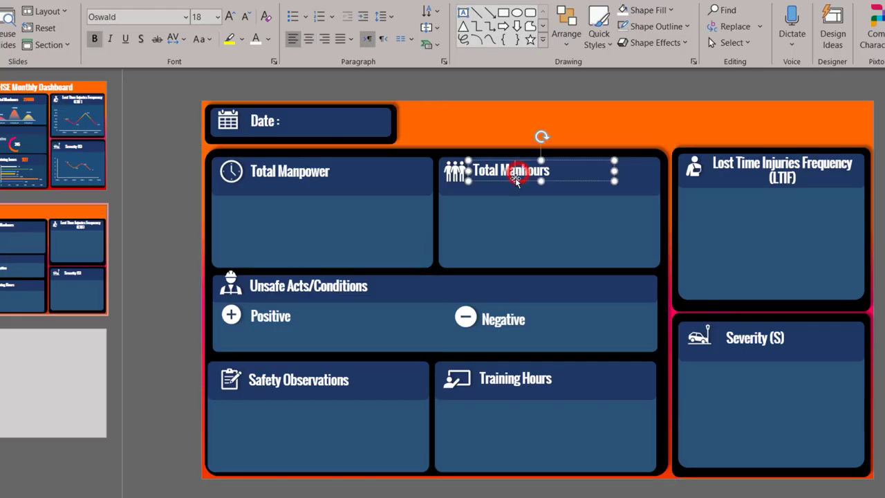
pyautogui.moveTo(516, 182); pyautogui.dragTo(519, 177)
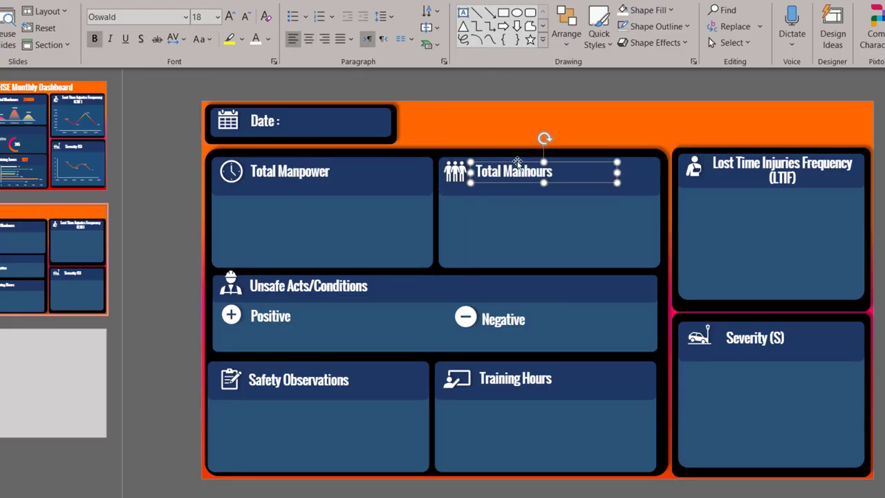
# Step: Duplicate the Total Manhours heading into the orange header and retype it as 'HSE Monthly Dashboard'
pyautogui.hotkey('ctrl', 'd')
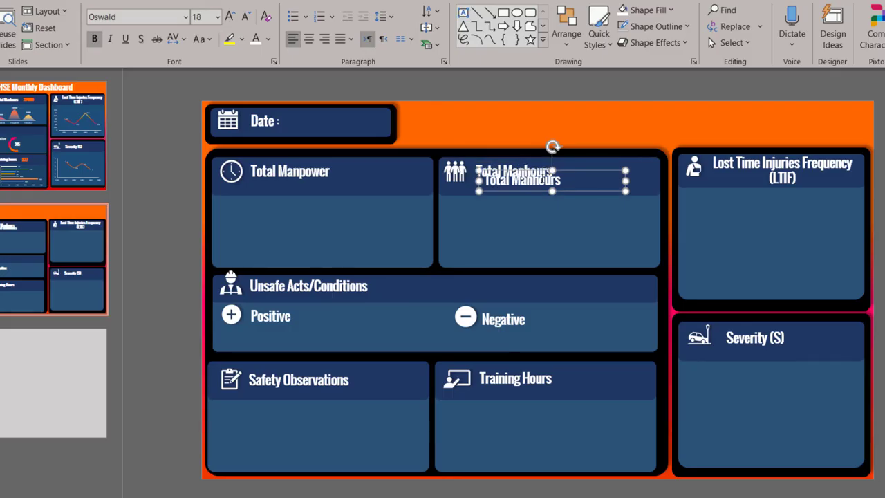
pyautogui.moveTo(578, 174); pyautogui.dragTo(585, 114)
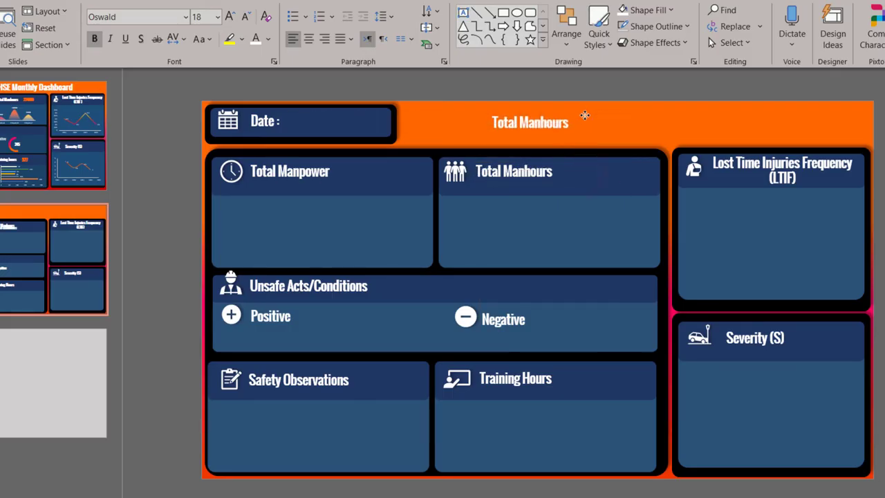
pyautogui.moveTo(490, 123); pyautogui.dragTo(582, 121)
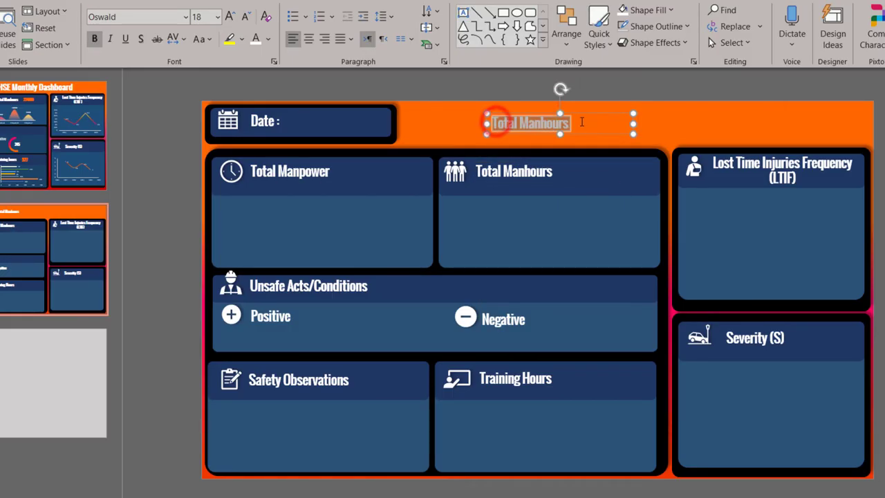
pyautogui.write('HSE Monthly Dashboard')
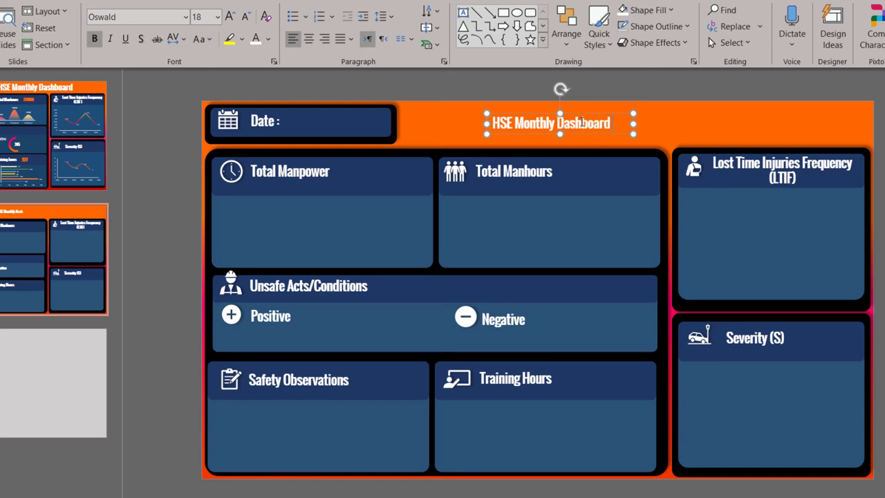
# Step: Enlarge the title to 40 pt, widen it to one line and position it in the header
pyautogui.click(574, 116)
pyautogui.click(228, 17)
pyautogui.click(229, 17)
pyautogui.click(228, 17)
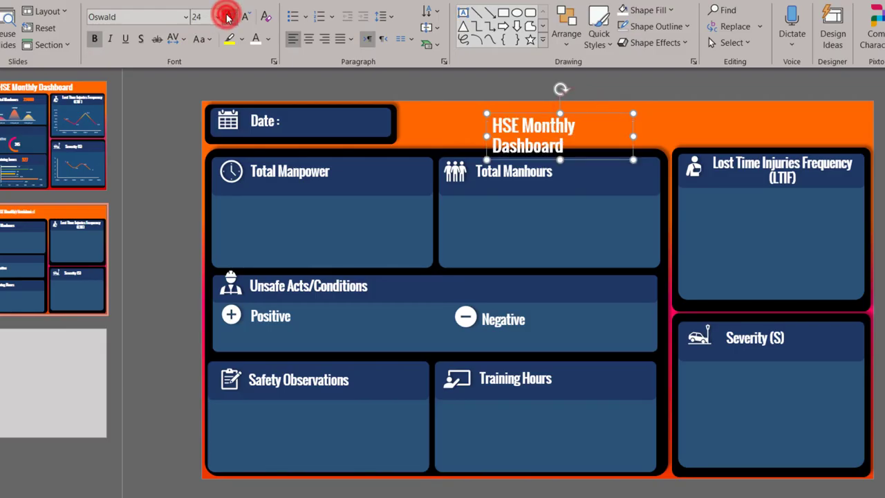
pyautogui.click(228, 17)
pyautogui.click(228, 17)
pyautogui.click(228, 17)
pyautogui.moveTo(633, 147); pyautogui.dragTo(801, 130)
pyautogui.moveTo(610, 104); pyautogui.dragTo(602, 106)
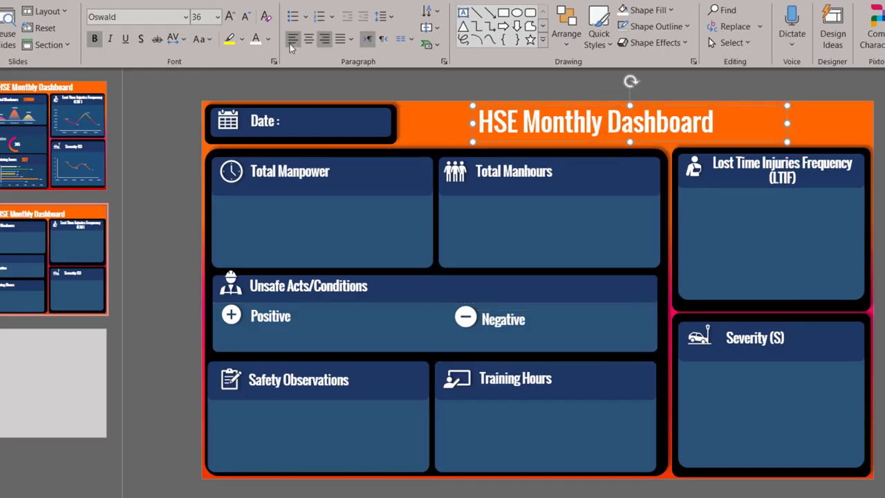
pyautogui.click(228, 19)
pyautogui.moveTo(701, 103); pyautogui.dragTo(703, 105)
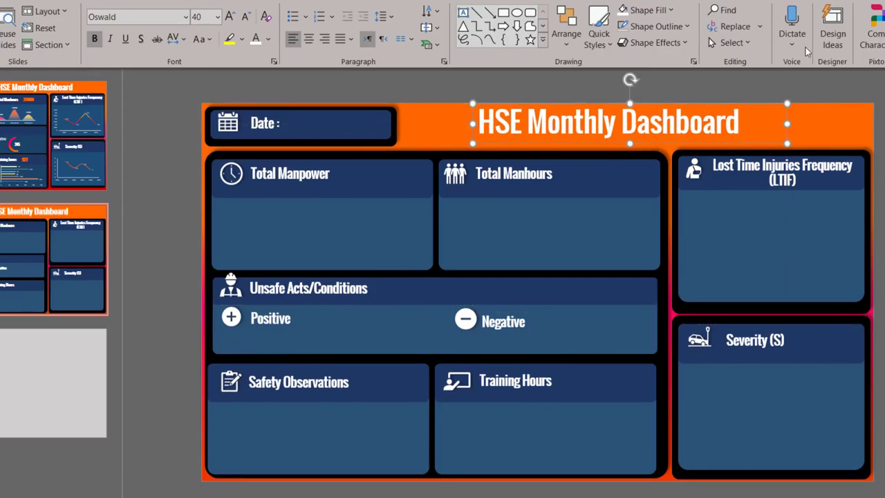
# Step: Give the HSE Monthly Dashboard title an outer shadow preset and clear the selection
pyautogui.click(657, 43)
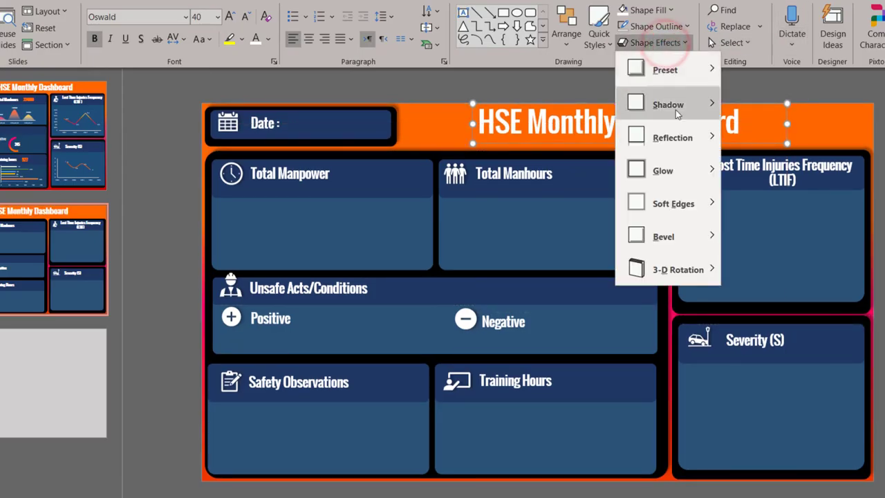
pyautogui.moveTo(668, 104)
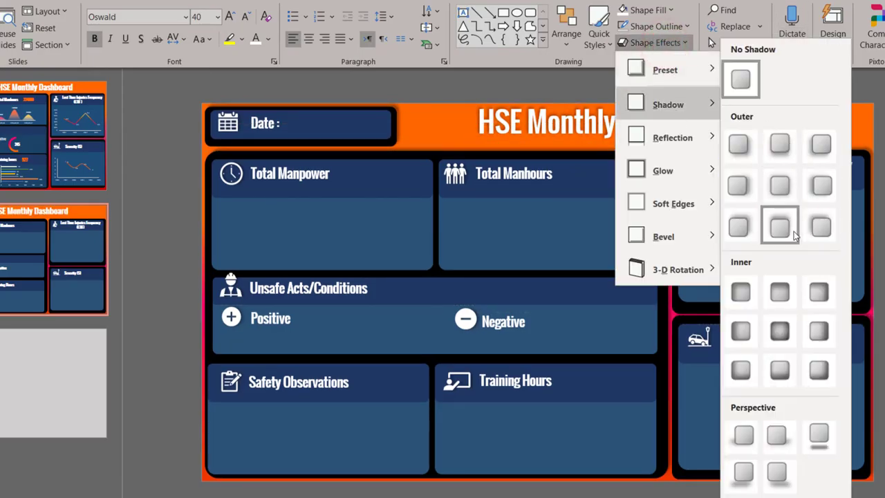
pyautogui.click(737, 215)
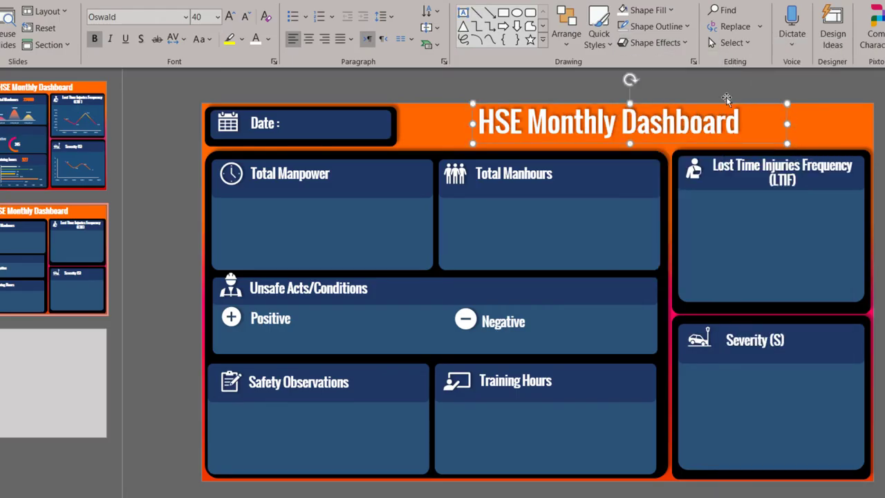
pyautogui.click(701, 125)
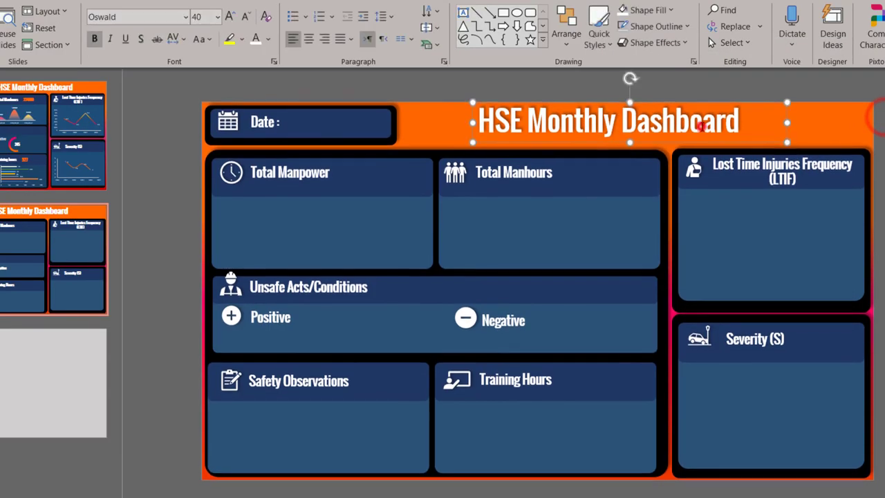
pyautogui.click(652, 143)
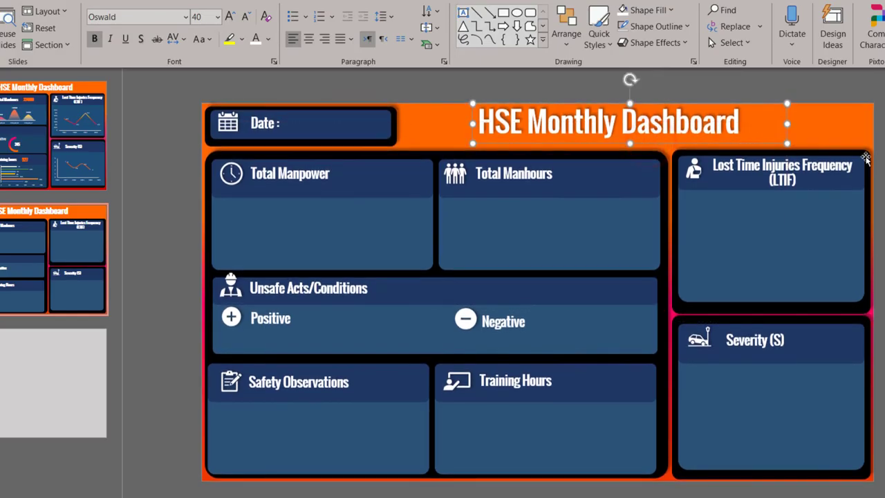
pyautogui.press('Escape')
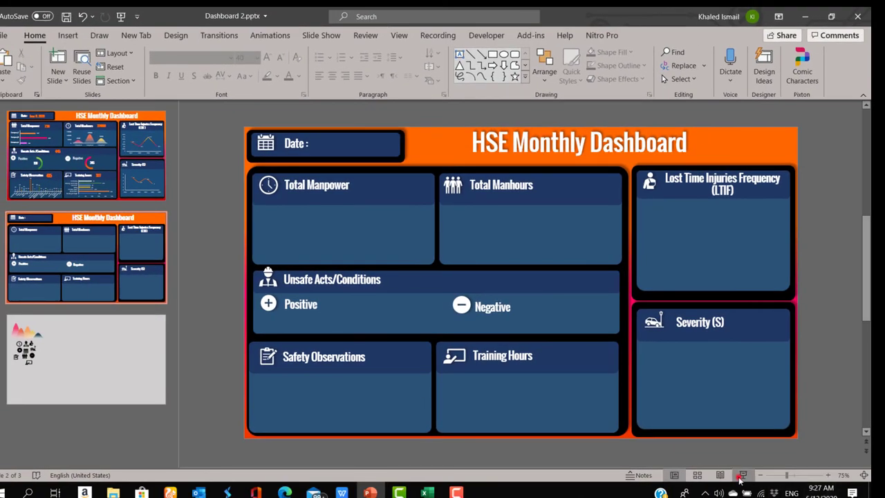
pyautogui.click(742, 475)
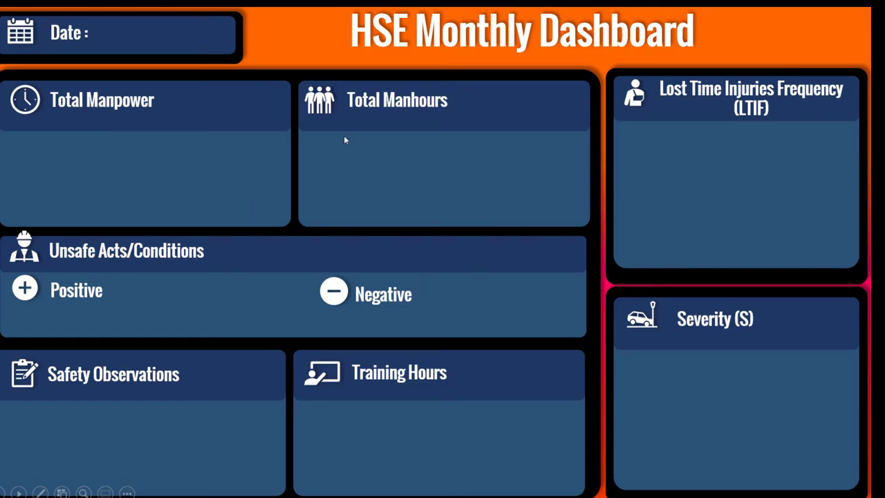
pyautogui.press('Escape')
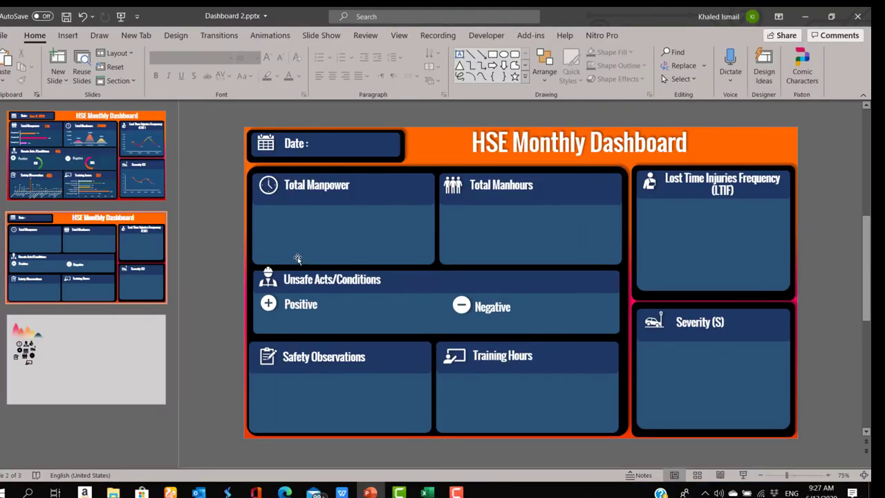
pyautogui.click(426, 492)
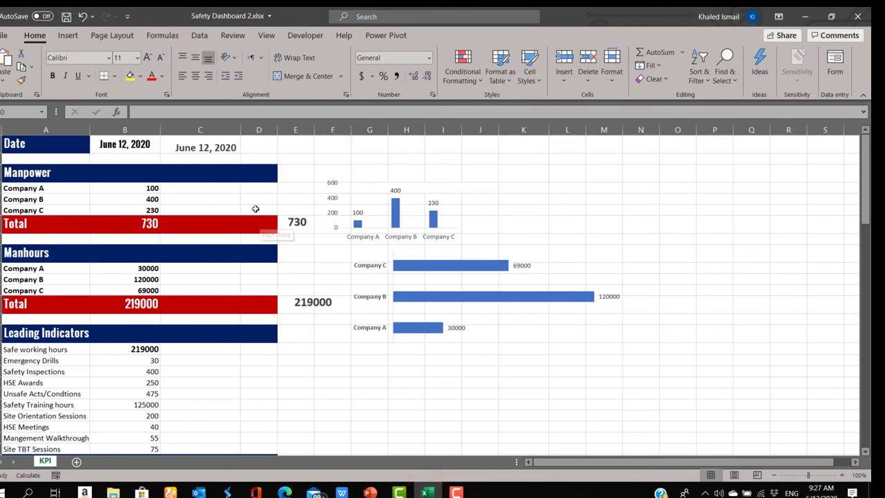
pyautogui.click(205, 147)
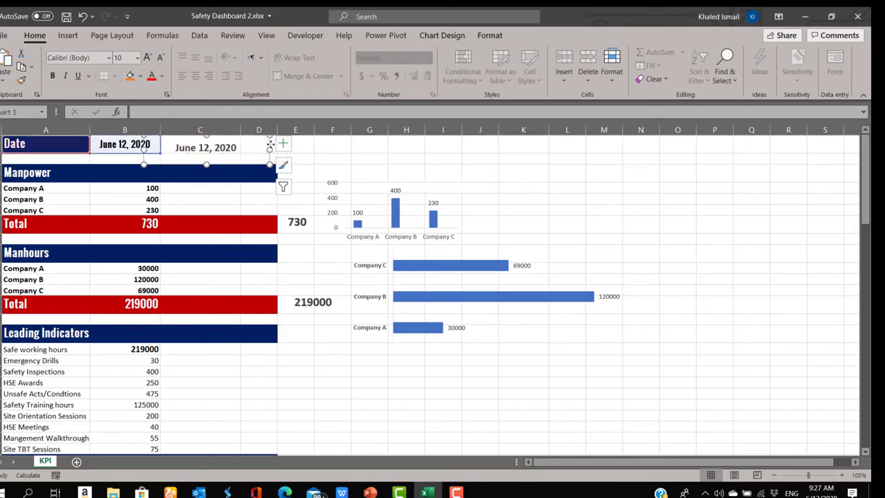
# Step: Paste the copied date chart onto the slide beside the Date label
pyautogui.click(803, 18)
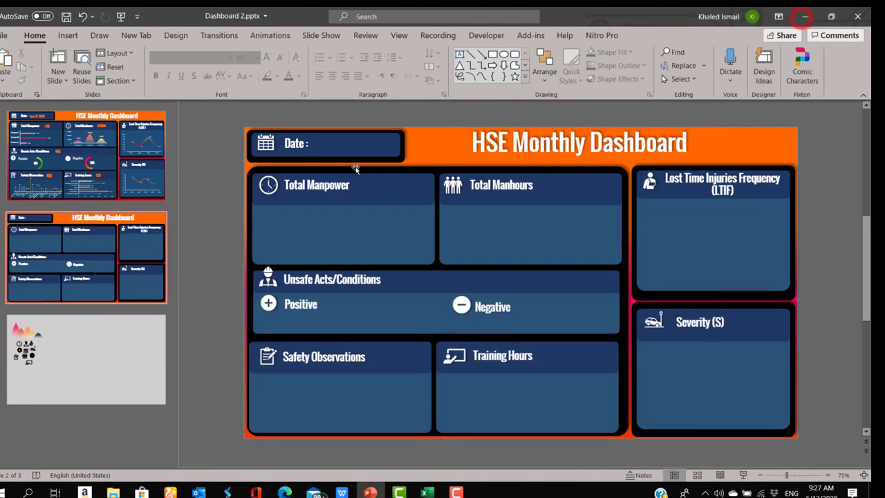
pyautogui.hotkey('ctrl', 'v')
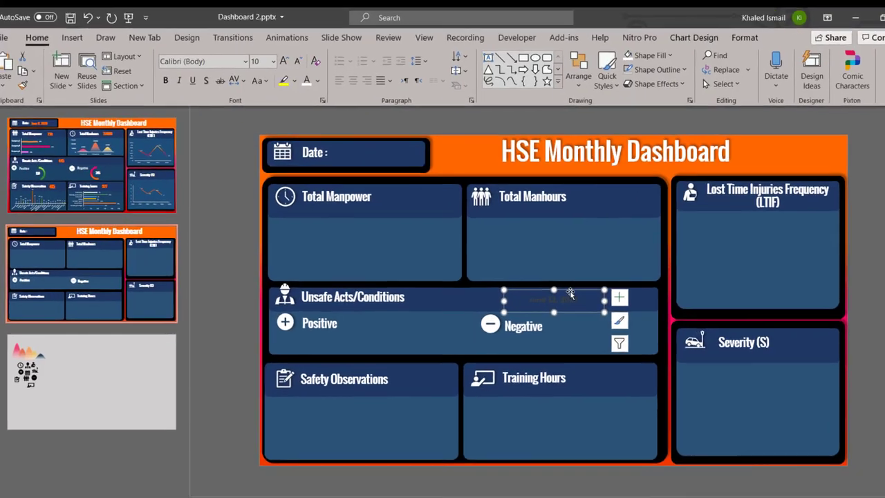
pyautogui.moveTo(517, 271); pyautogui.dragTo(538, 266)
pyautogui.moveTo(635, 399); pyautogui.dragTo(467, 186)
# Step: Format the date text white, bold, 14 pt Oswald
pyautogui.click(387, 103)
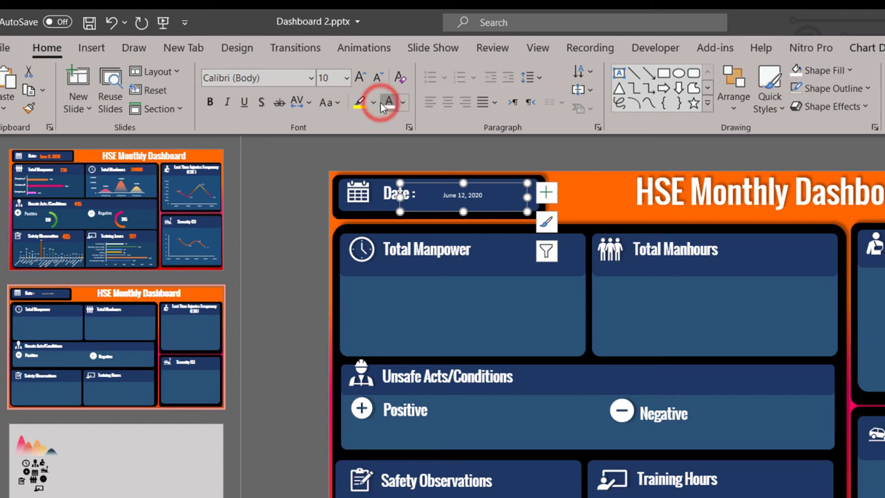
pyautogui.click(360, 77)
pyautogui.click(360, 77)
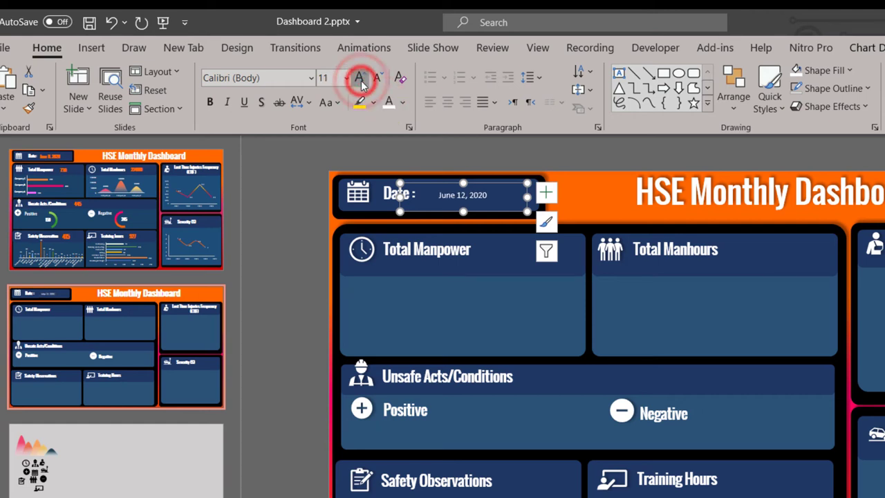
pyautogui.click(360, 77)
pyautogui.click(361, 78)
pyautogui.click(210, 103)
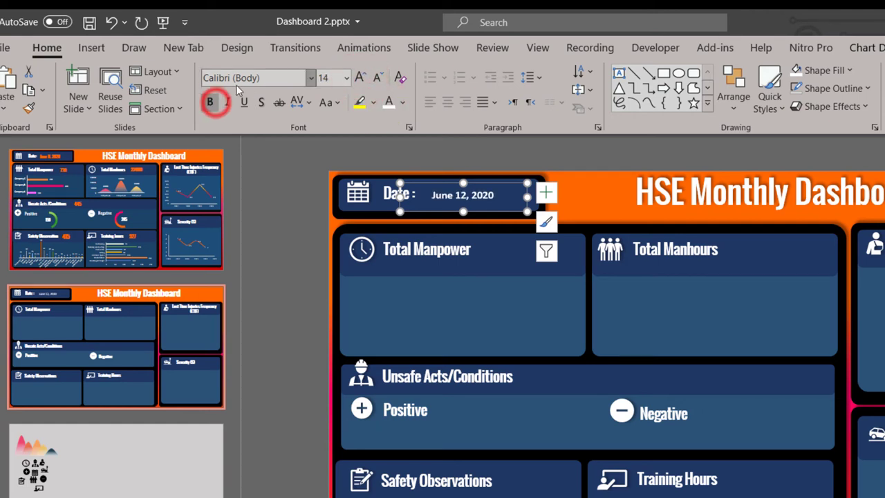
pyautogui.click(241, 78)
pyautogui.write('Oswald')
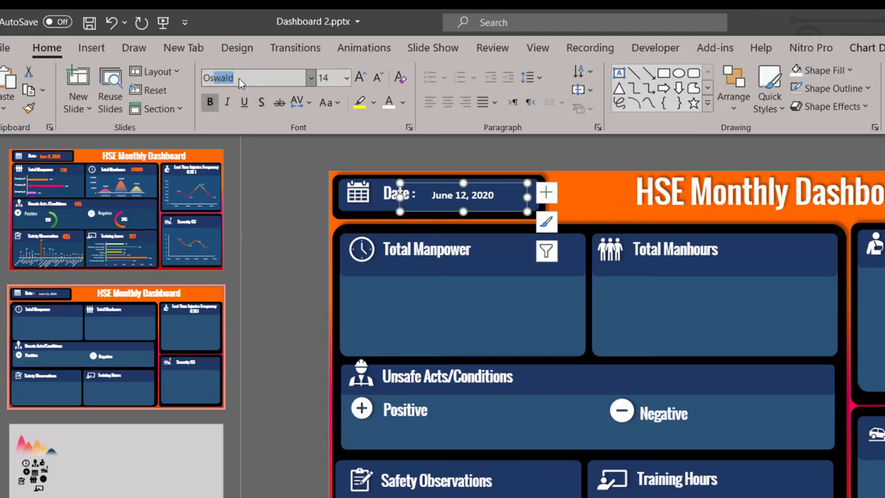
pyautogui.press('Return')
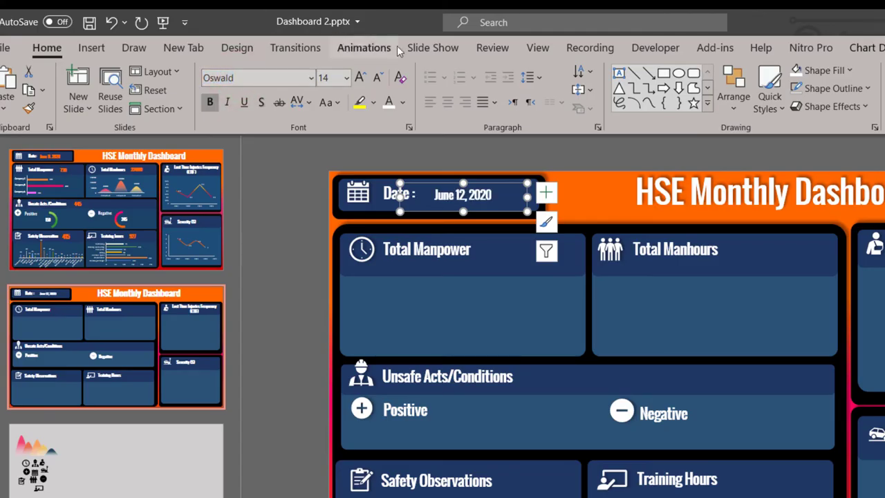
# Step: Widen the date chart box slightly
pyautogui.click(482, 186)
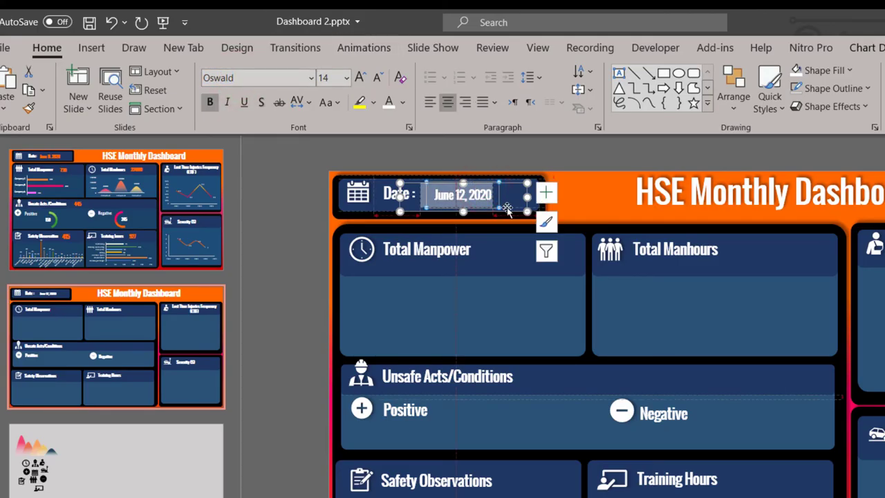
pyautogui.click(551, 324)
pyautogui.click(486, 199)
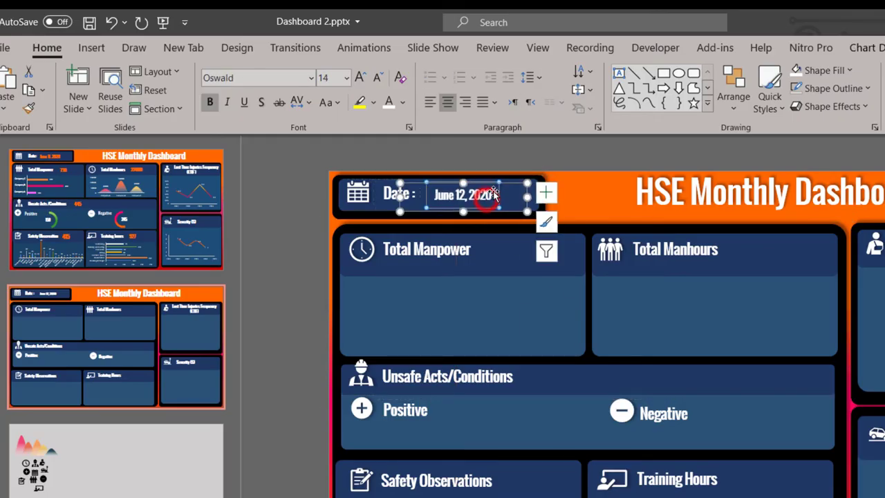
pyautogui.click(514, 181)
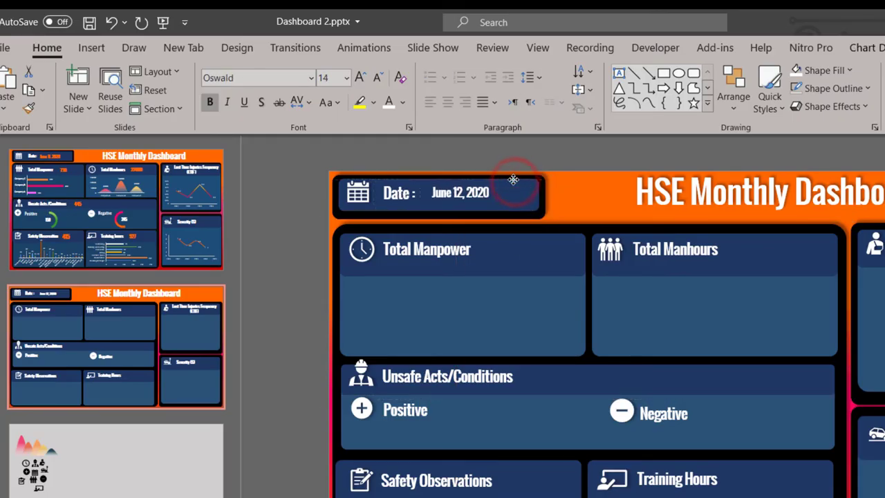
pyautogui.click(517, 194)
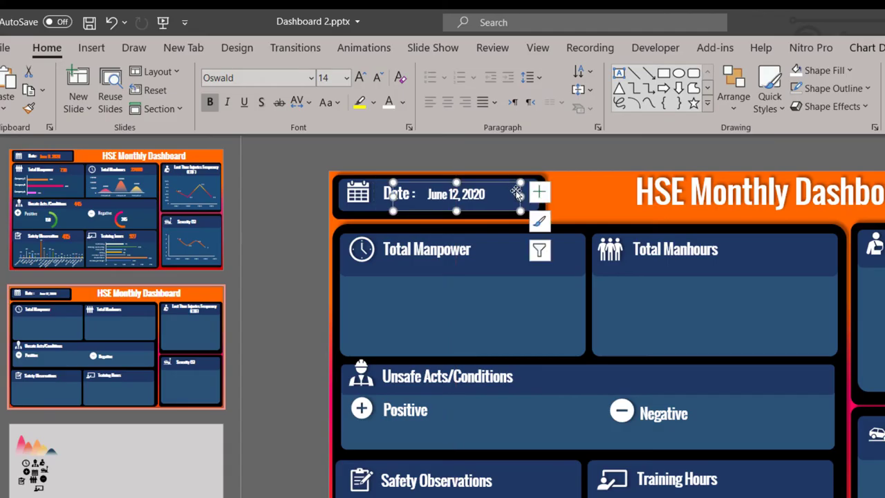
pyautogui.moveTo(517, 197); pyautogui.dragTo(538, 194)
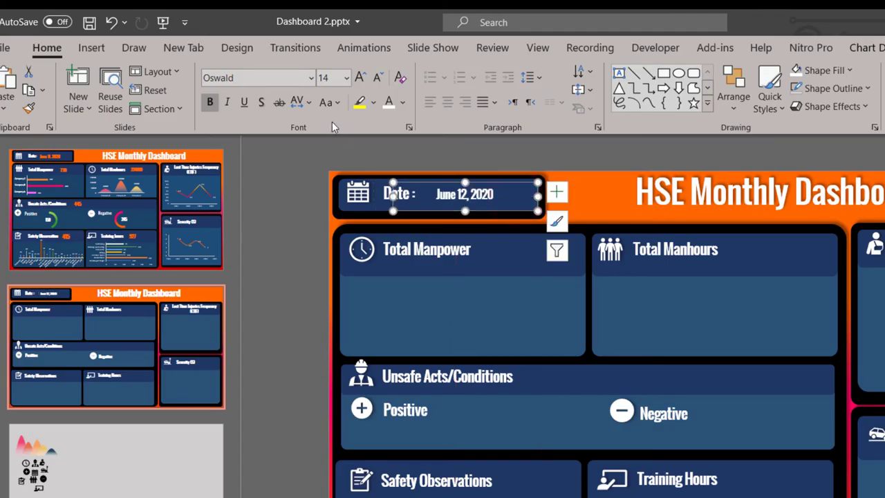
# Step: Enlarge the June 12, 2020 date to 18 pt and color it orange
pyautogui.click(360, 78)
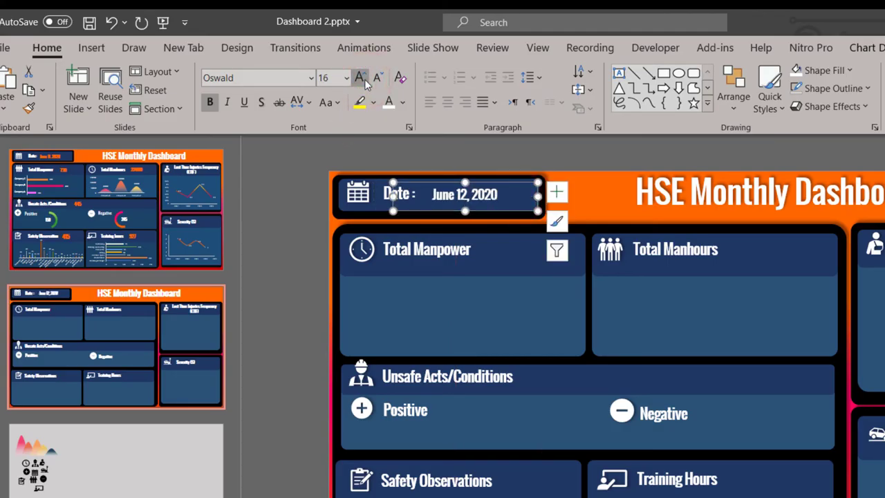
pyautogui.click(361, 78)
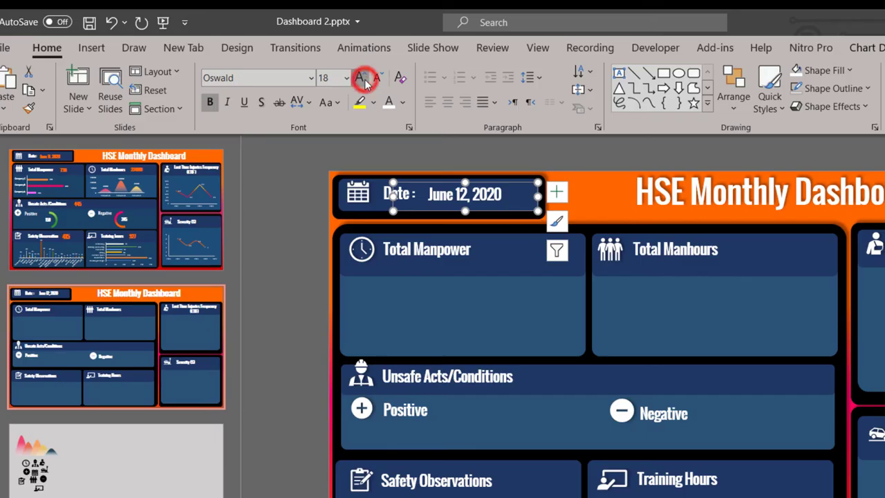
pyautogui.click(403, 104)
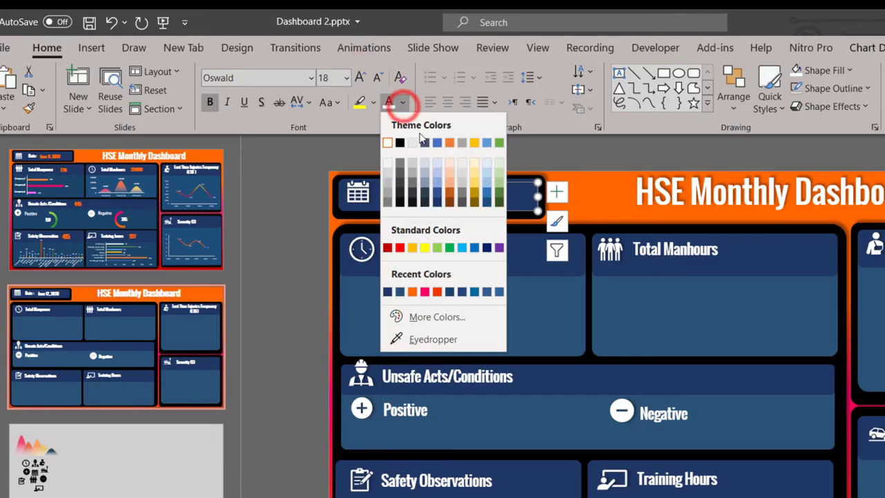
pyautogui.click(413, 291)
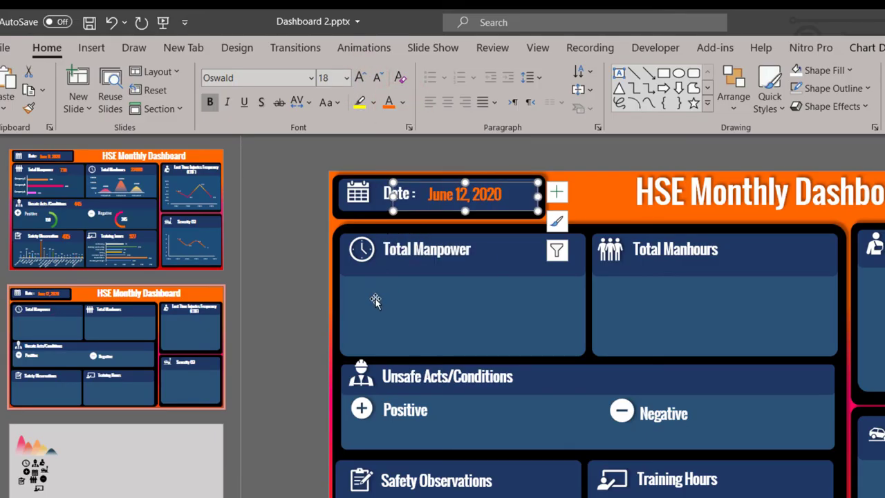
pyautogui.click(302, 274)
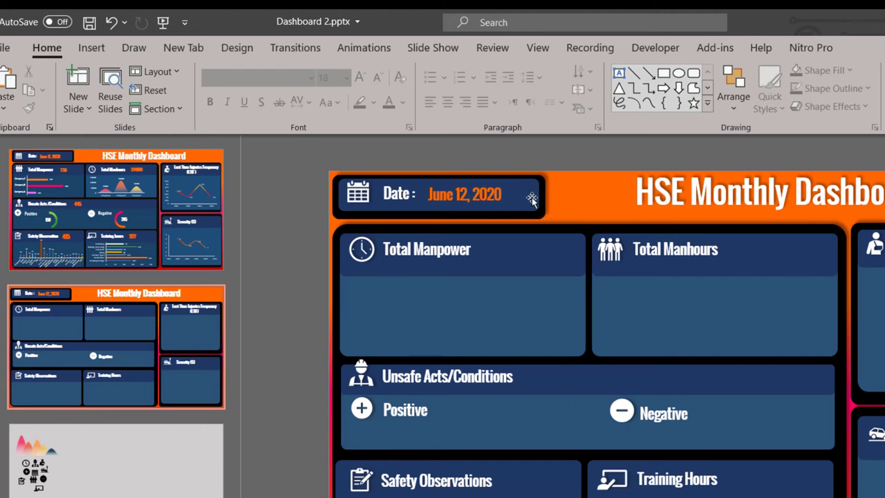
# Step: Refresh the linked date chart's data
pyautogui.click(504, 196)
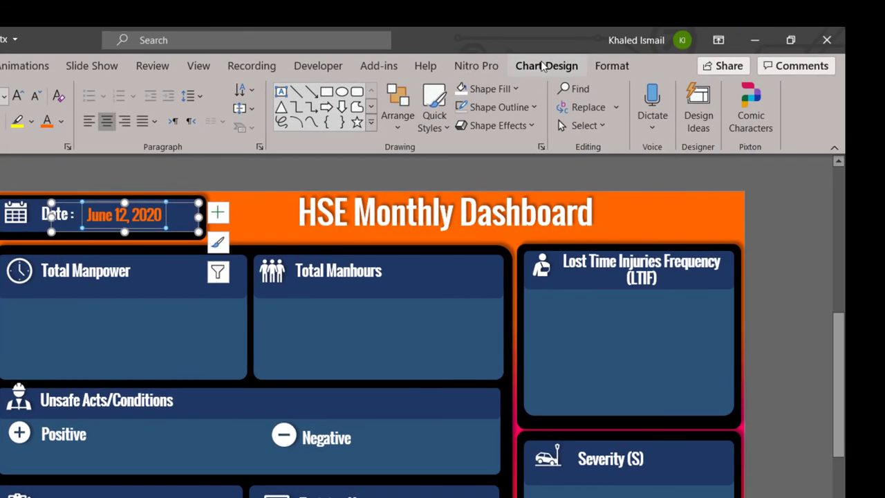
pyautogui.click(544, 64)
pyautogui.click(499, 109)
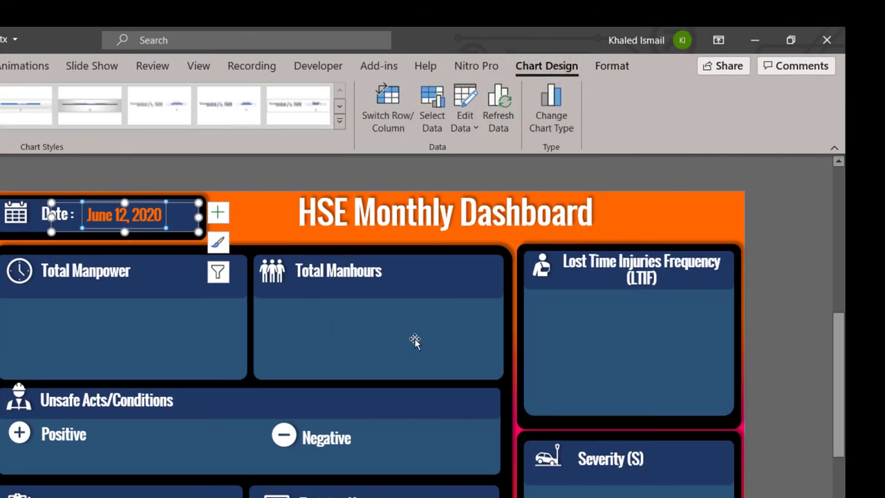
# Step: Copy the 730 total chart from the Total Manpower panel in Excel and minimize Excel
pyautogui.click(135, 320)
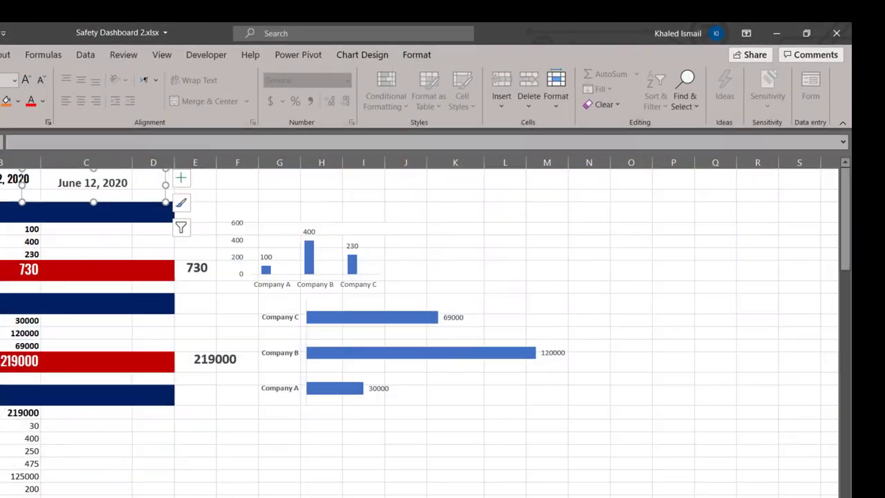
pyautogui.click(205, 266)
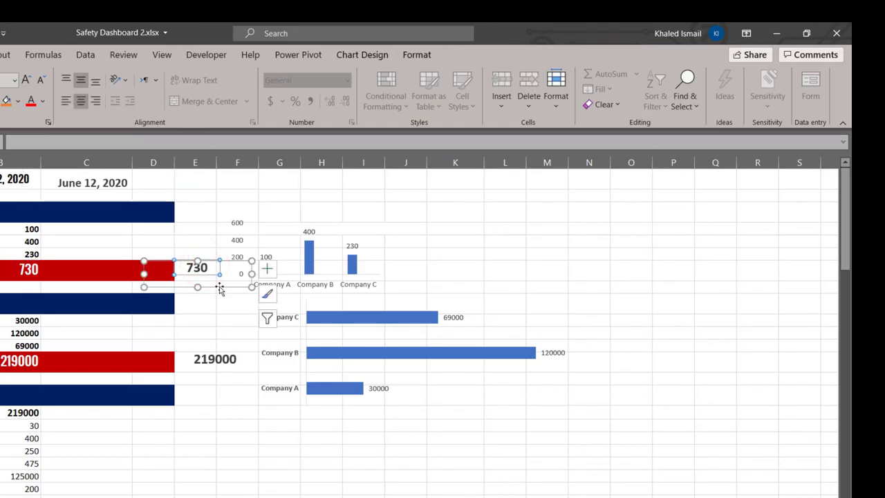
pyautogui.click(219, 289)
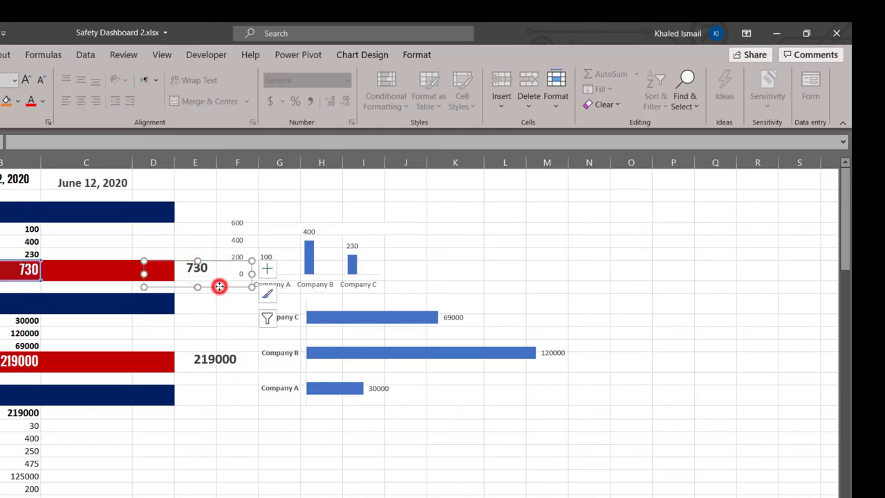
pyautogui.click(777, 34)
# Step: Paste the 730 chart beside Total Manpower and make its label bold orange Oswald
pyautogui.hotkey('ctrl', 'v')
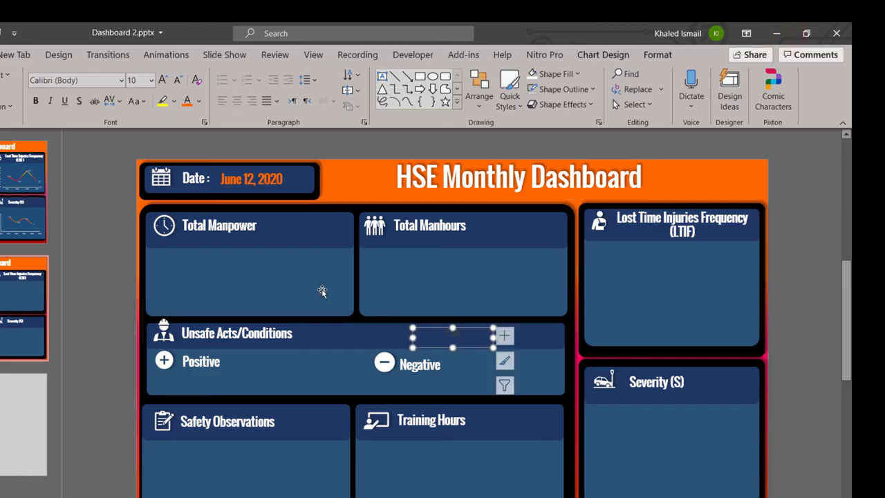
pyautogui.moveTo(461, 331); pyautogui.dragTo(293, 226)
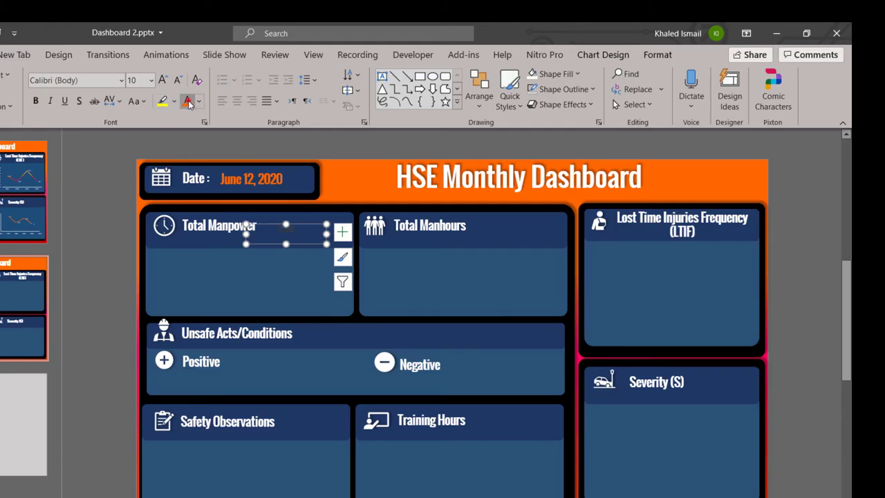
pyautogui.click(186, 101)
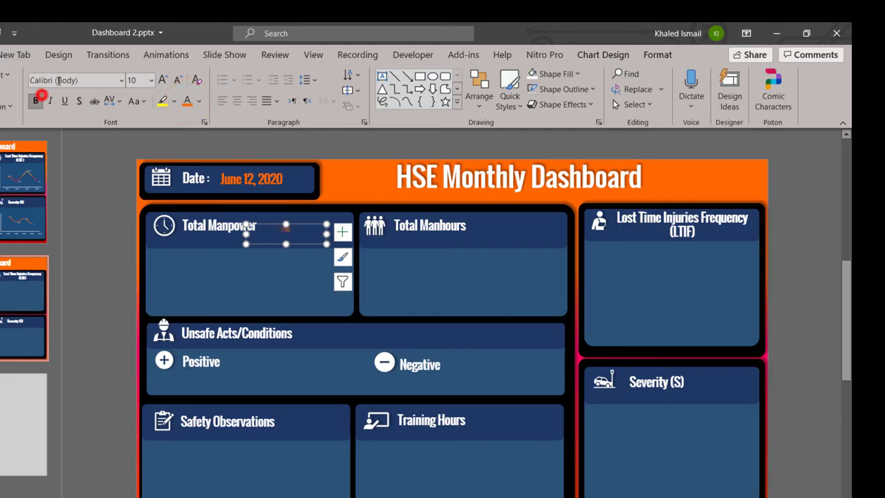
pyautogui.click(36, 100)
pyautogui.click(65, 80)
pyautogui.write('Oswald')
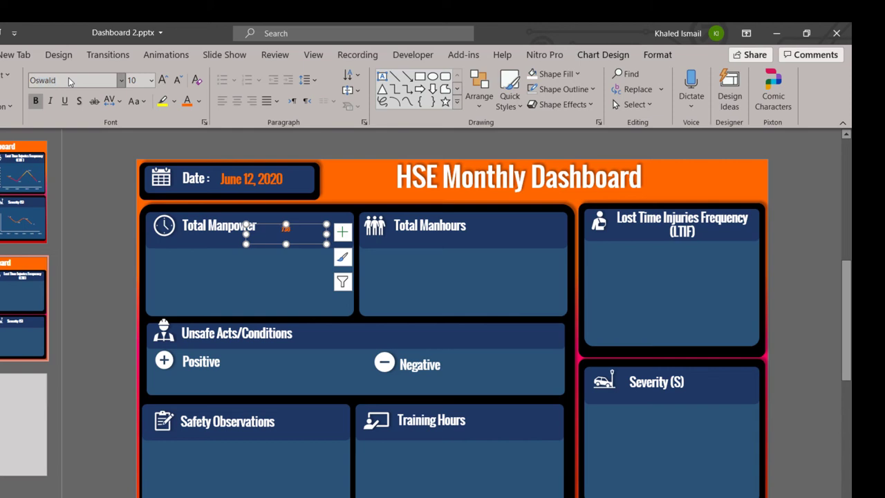
pyautogui.press('Return')
# Step: Enlarge the 730 label to 18 pt, then switch to the Excel workbook
pyautogui.click(162, 80)
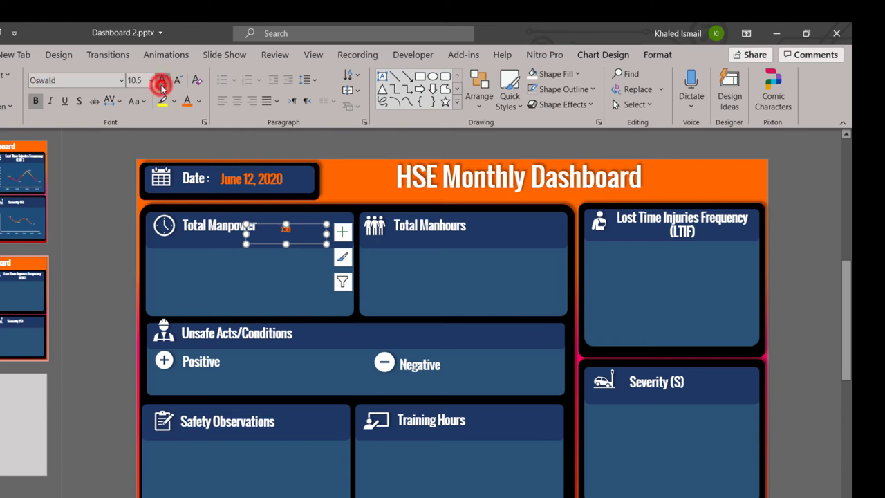
pyautogui.click(162, 80)
pyautogui.click(162, 80)
pyautogui.click(161, 80)
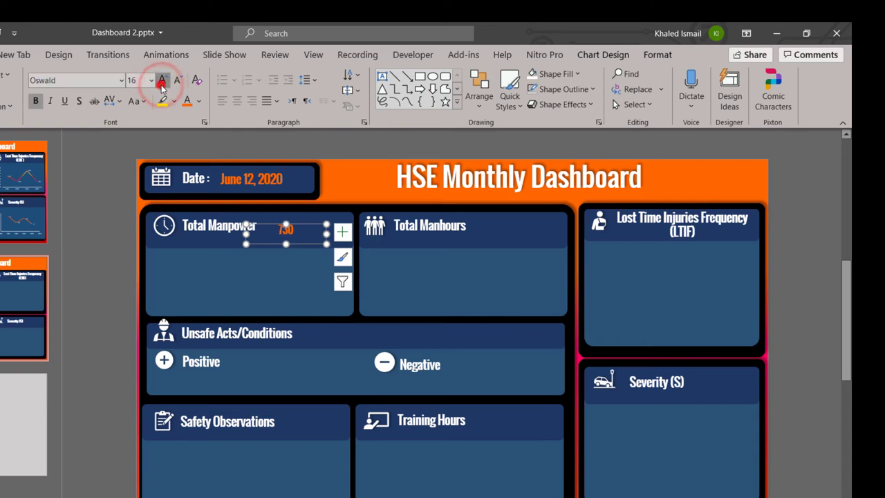
pyautogui.click(161, 80)
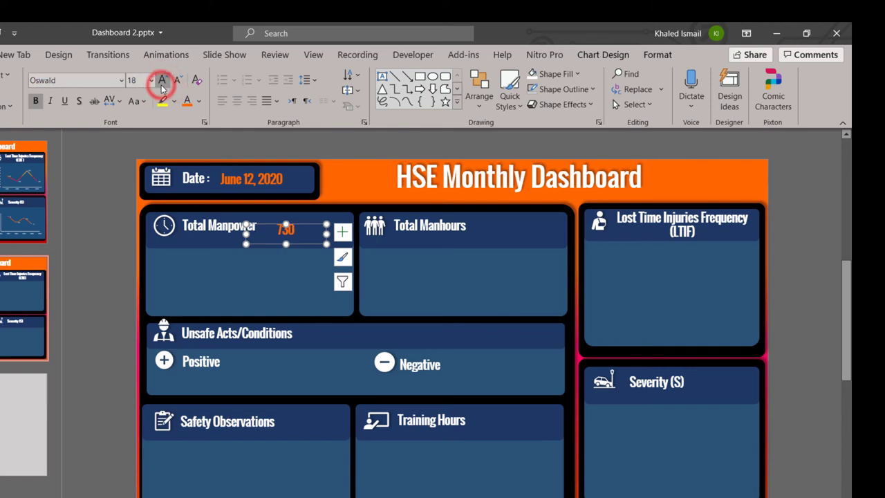
pyautogui.click(295, 221)
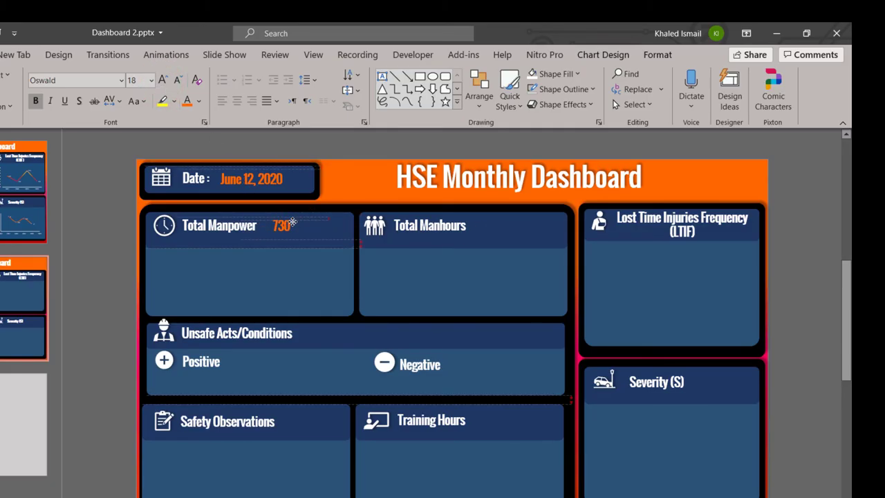
pyautogui.click(293, 224)
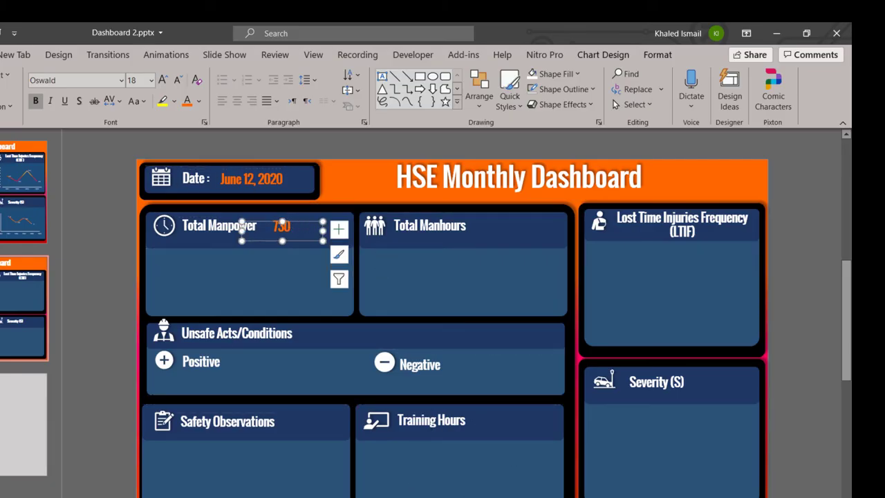
pyautogui.hotkey('alt', 'Tab')
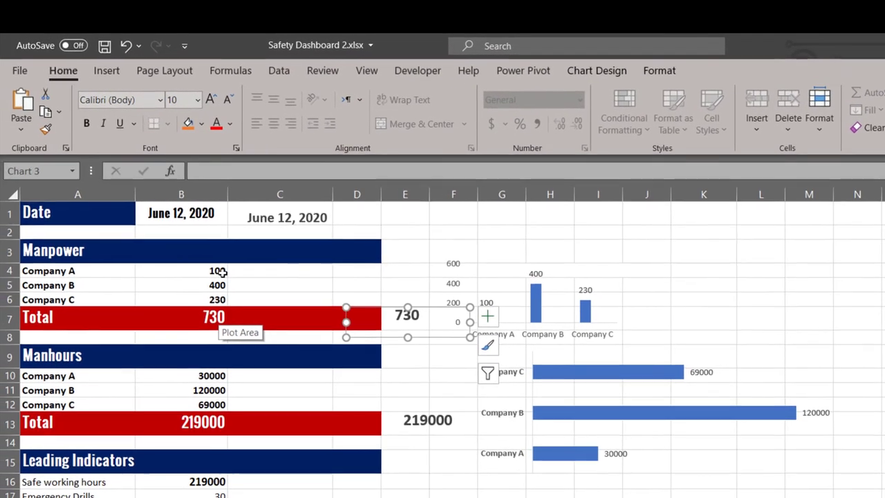
# Step: Set Company A's manpower in B4 to 150 and check the linked 780 total in PowerPoint
pyautogui.click(115, 247)
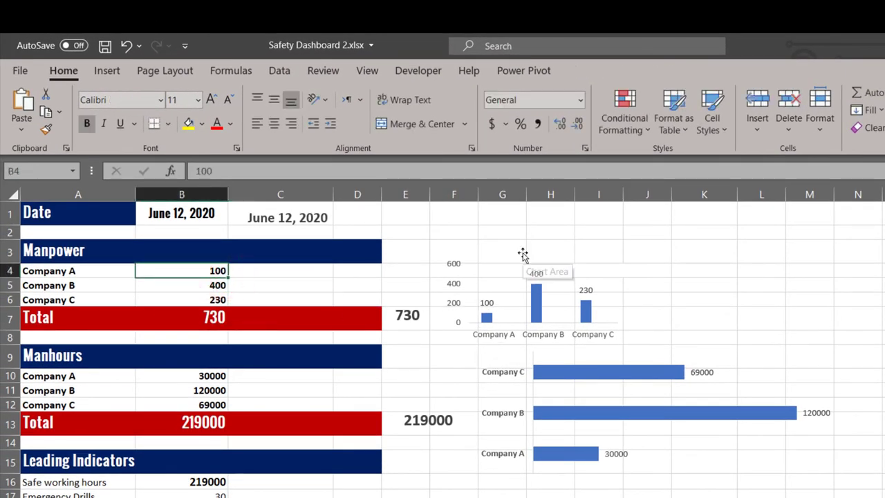
pyautogui.write('15')
pyautogui.press('Return')
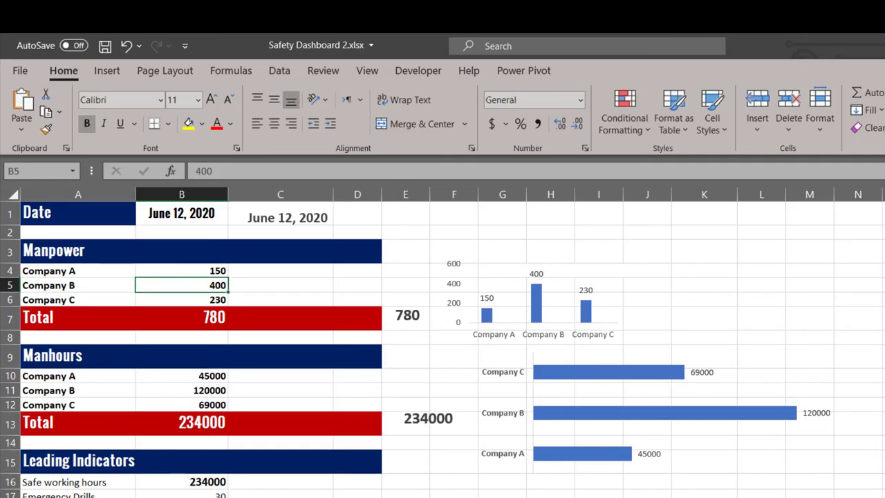
pyautogui.hotkey('alt', 'Tab')
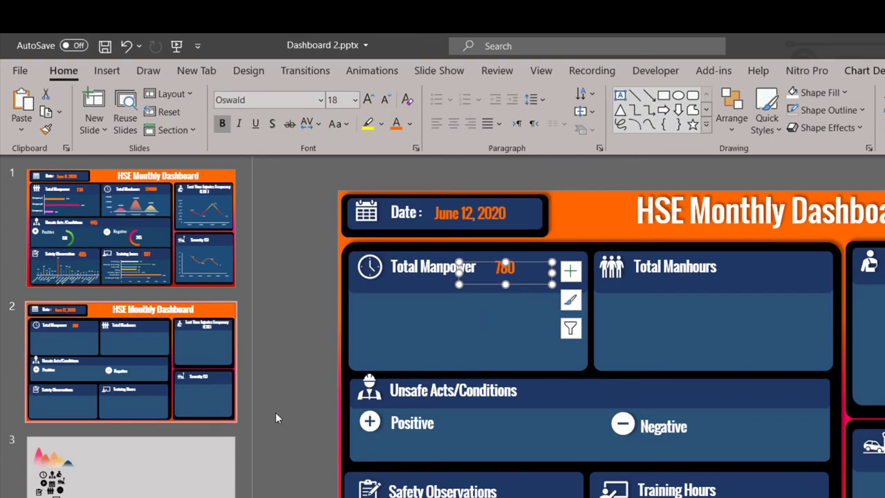
pyautogui.hotkey('alt', 'Tab')
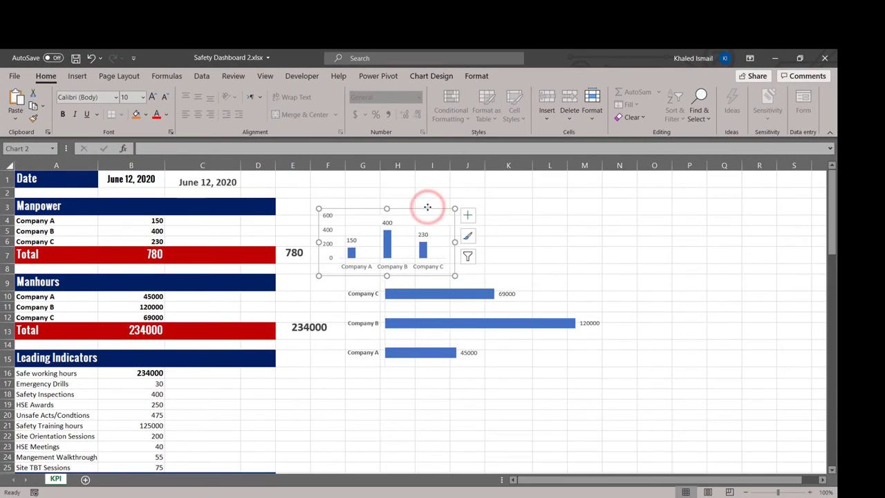
pyautogui.click(776, 58)
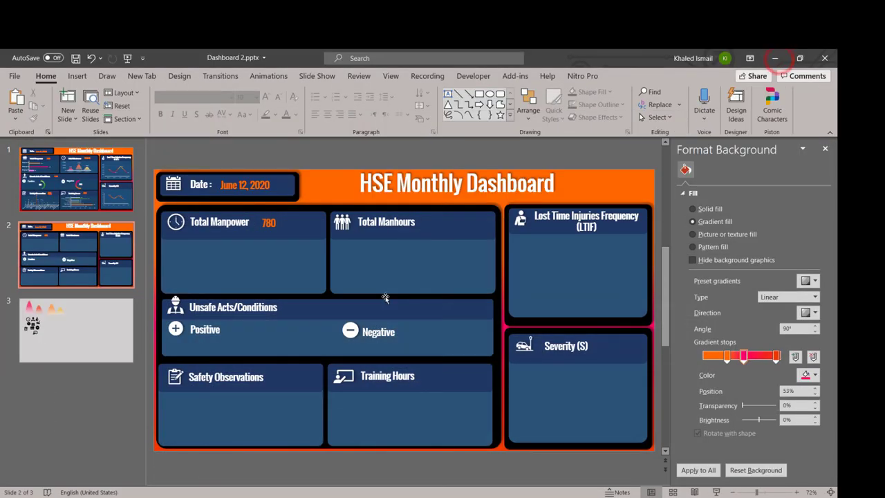
# Step: Paste the manpower bar chart into the Total Manpower box and widen it across
pyautogui.hotkey('ctrl', 'v')
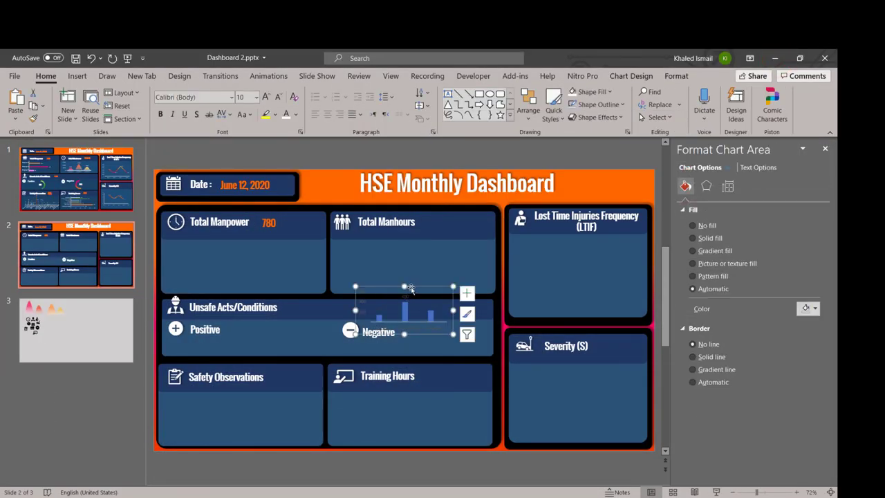
pyautogui.moveTo(417, 286); pyautogui.dragTo(232, 246)
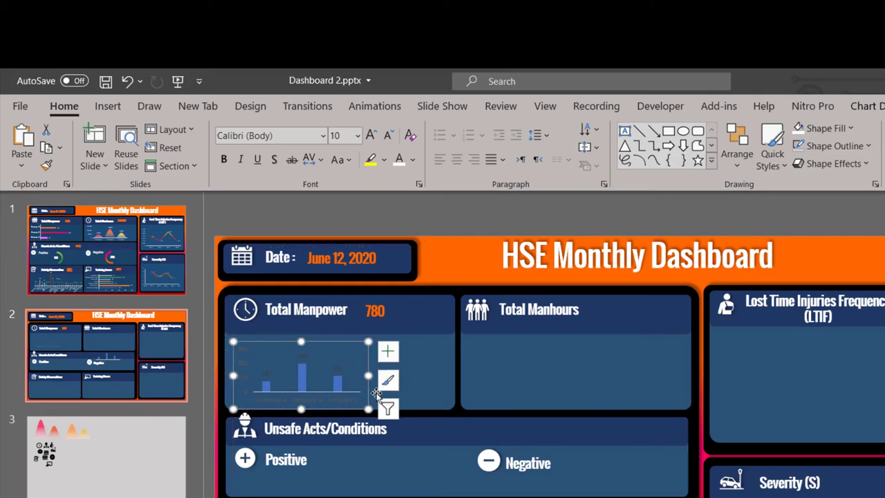
pyautogui.moveTo(368, 376); pyautogui.dragTo(443, 376)
pyautogui.moveTo(340, 343); pyautogui.dragTo(340, 339)
# Step: Make the 150, 400, 230 labels, value axis and company labels visible, labels in Oswald
pyautogui.click(341, 355)
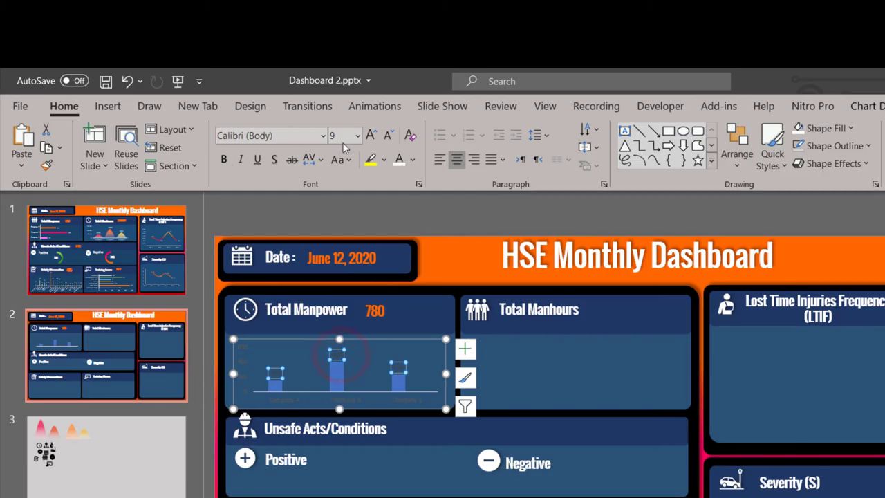
pyautogui.click(401, 159)
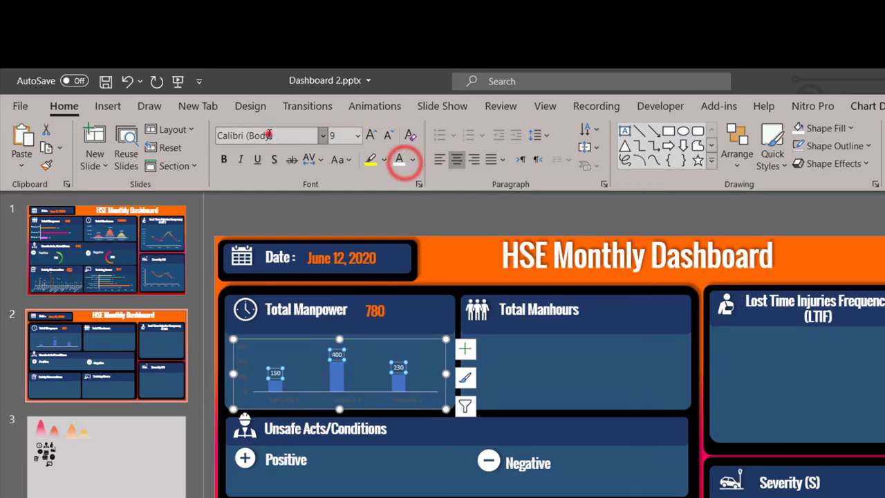
pyautogui.click(275, 135)
pyautogui.write('Oswald')
pyautogui.press('Return')
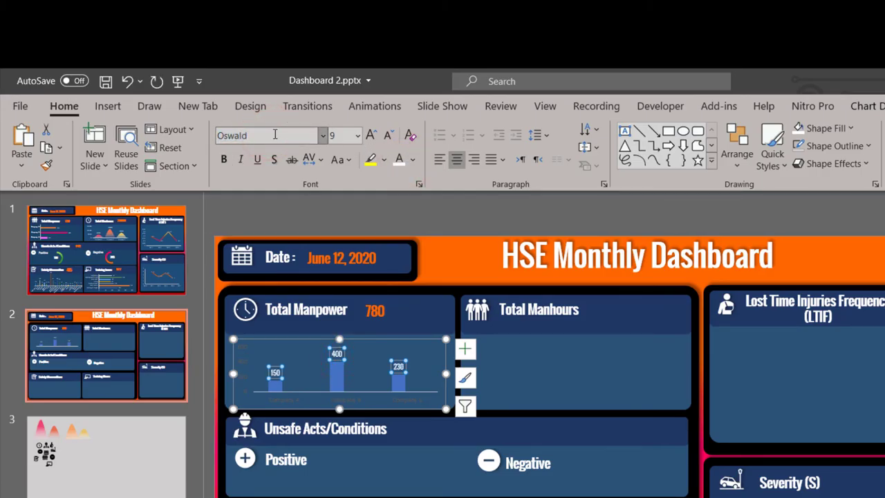
pyautogui.click(236, 361)
pyautogui.click(399, 160)
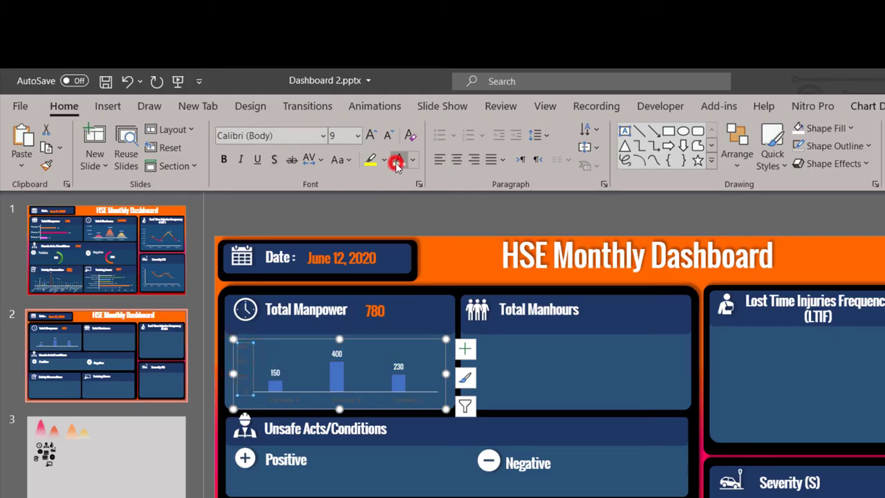
pyautogui.click(287, 396)
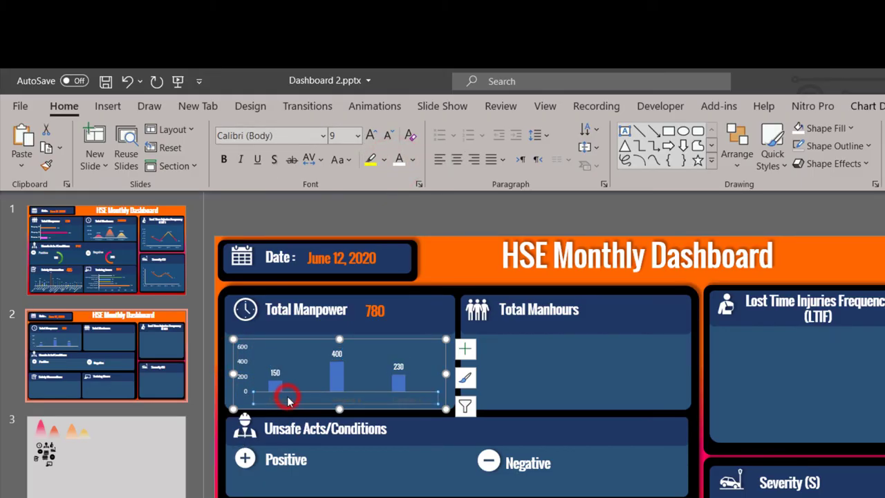
pyautogui.click(399, 161)
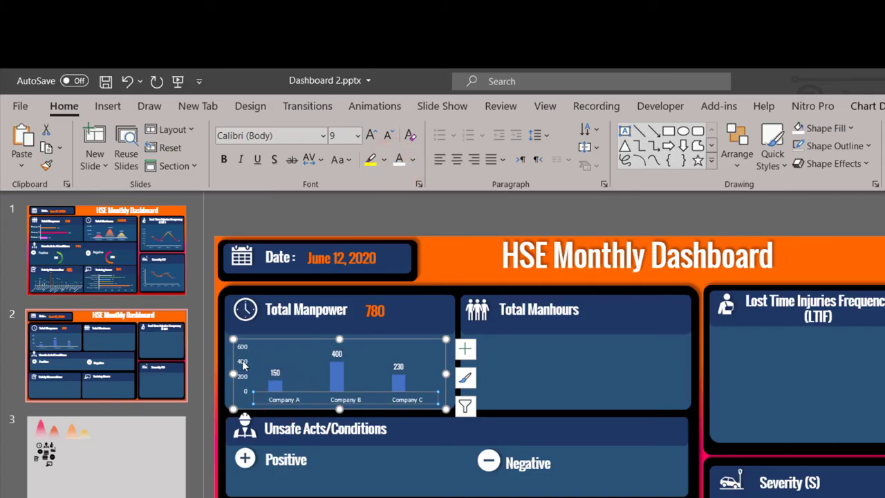
# Step: Try deleting the value axis, undo it, heighten the chart and open Format Data Series
pyautogui.click(243, 366)
pyautogui.press('Delete')
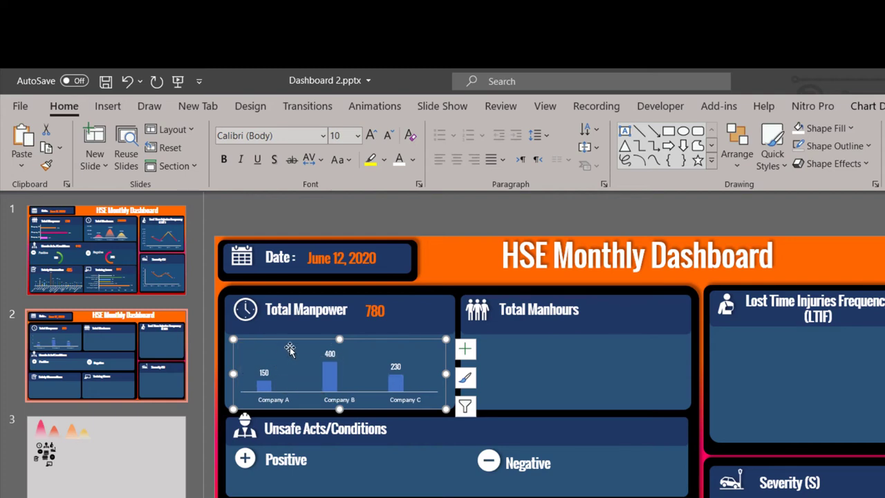
pyautogui.hotkey('ctrl', 'z')
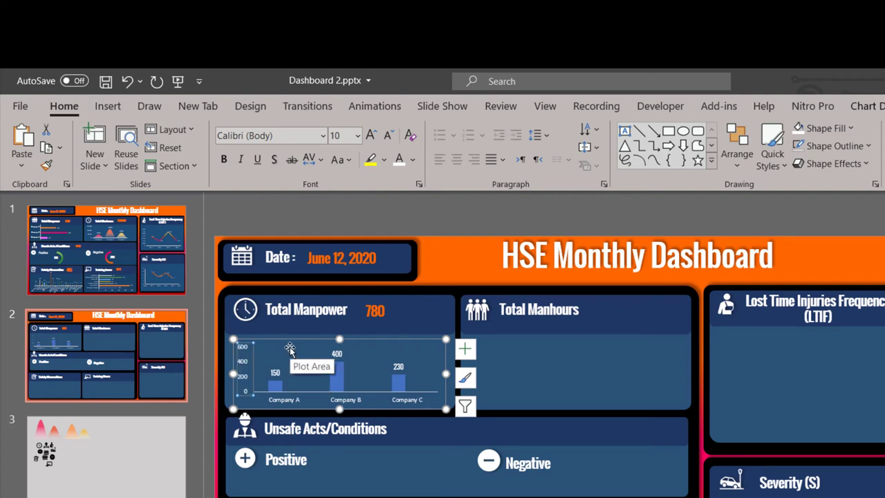
pyautogui.moveTo(338, 339); pyautogui.dragTo(339, 335)
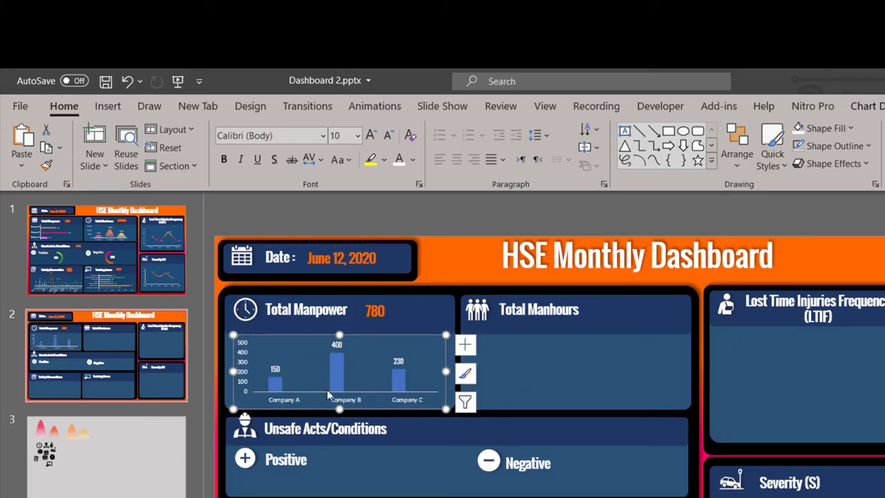
pyautogui.click(274, 389)
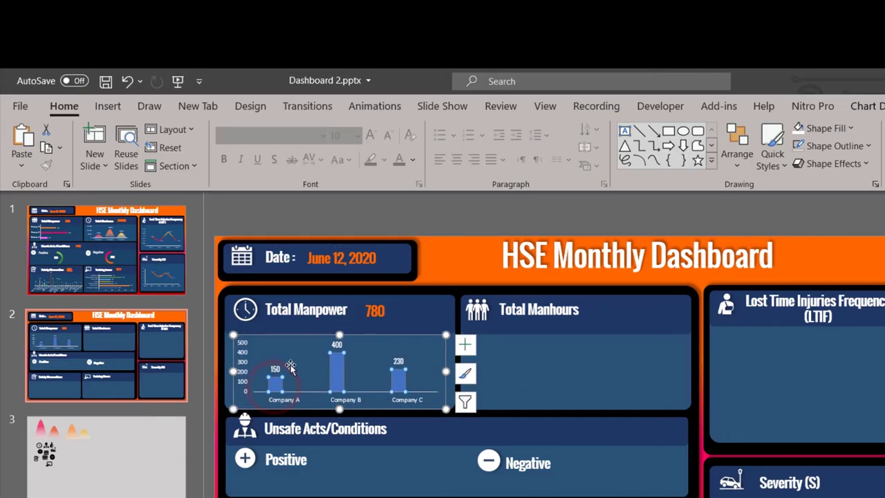
pyautogui.hotkey('ctrl', '1')
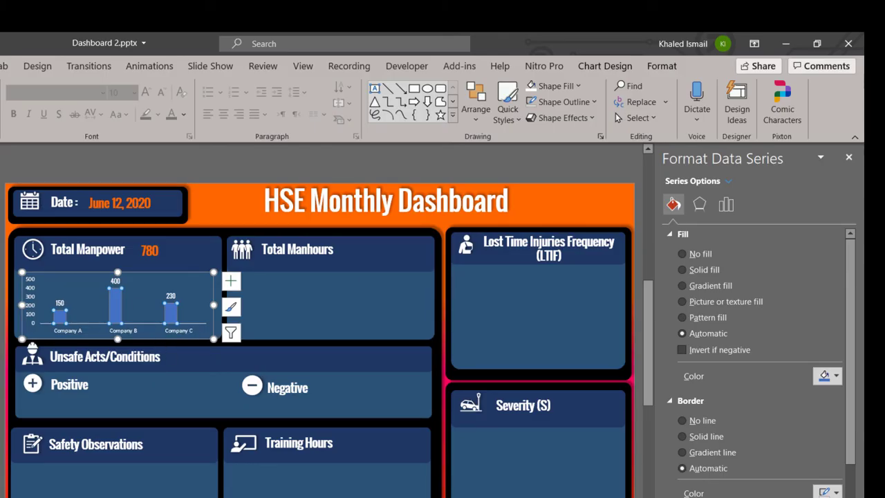
# Step: Fill the Company A column with the copied pink peak shape as a picture fill
pyautogui.press('Escape')
pyautogui.press('Escape')
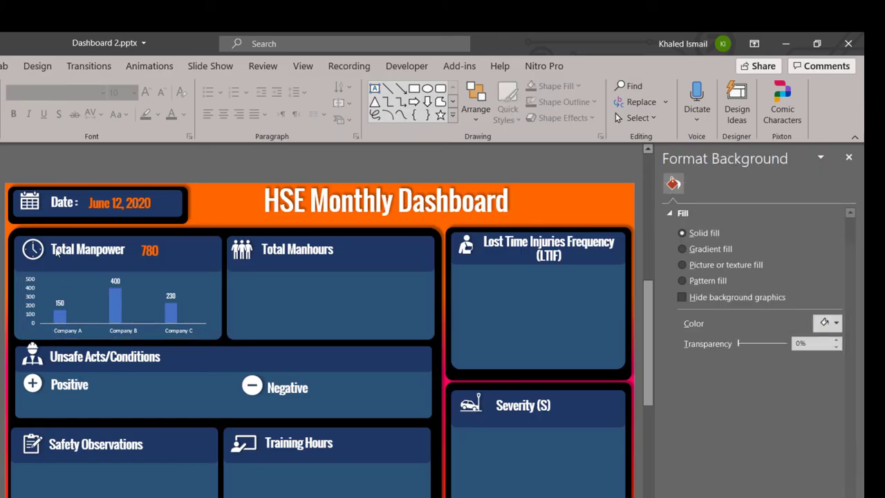
pyautogui.scroll(-1, 53, 319)
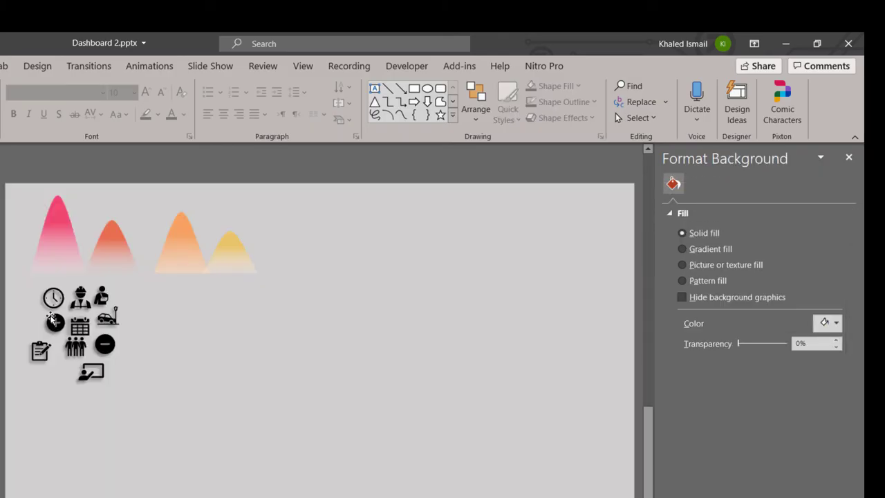
pyautogui.click(61, 233)
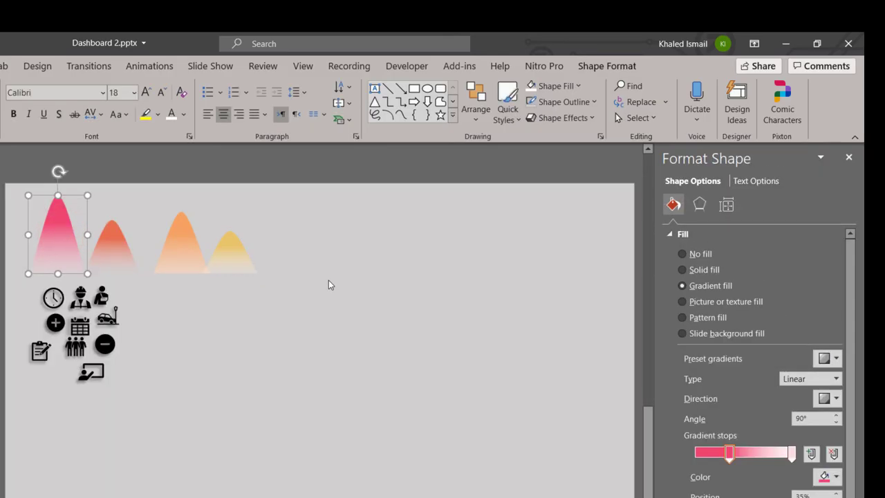
pyautogui.click(399, 267)
pyautogui.scroll(1, 399, 266)
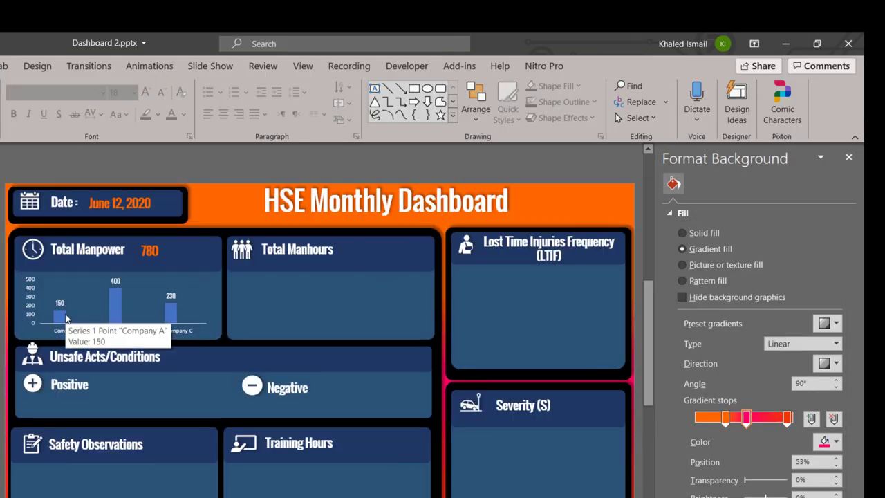
pyautogui.click(61, 314)
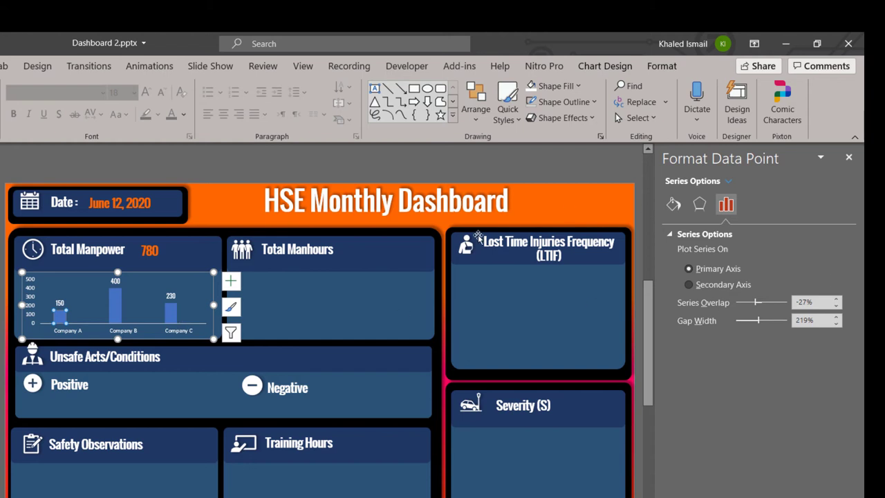
pyautogui.click(673, 204)
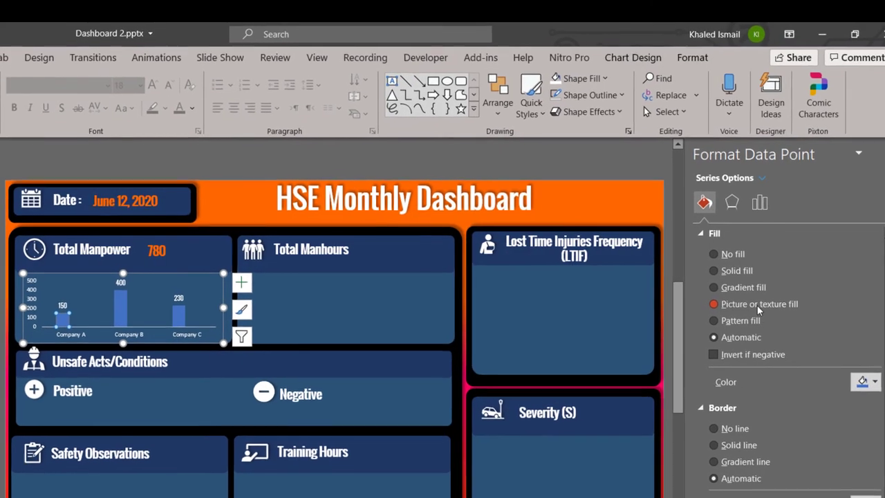
pyautogui.click(773, 307)
pyautogui.click(802, 400)
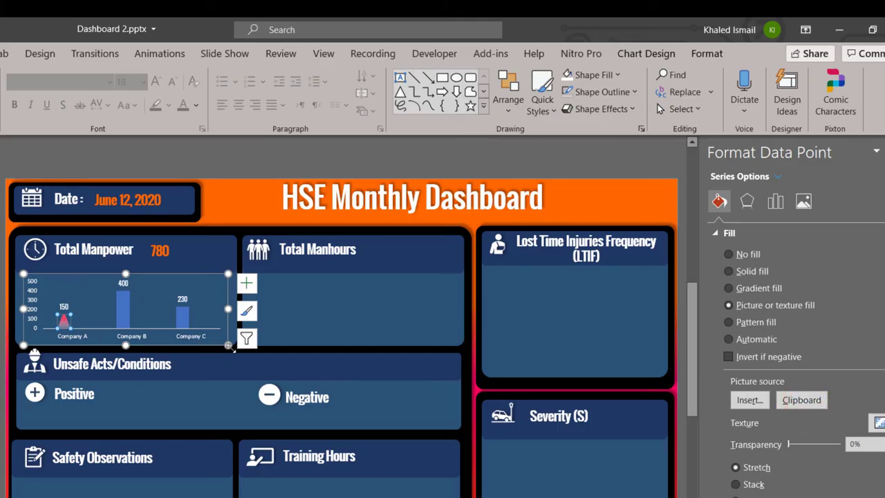
# Step: Try filling the Company B column with the orange-red peak from slide 3, then undo it
pyautogui.click(124, 315)
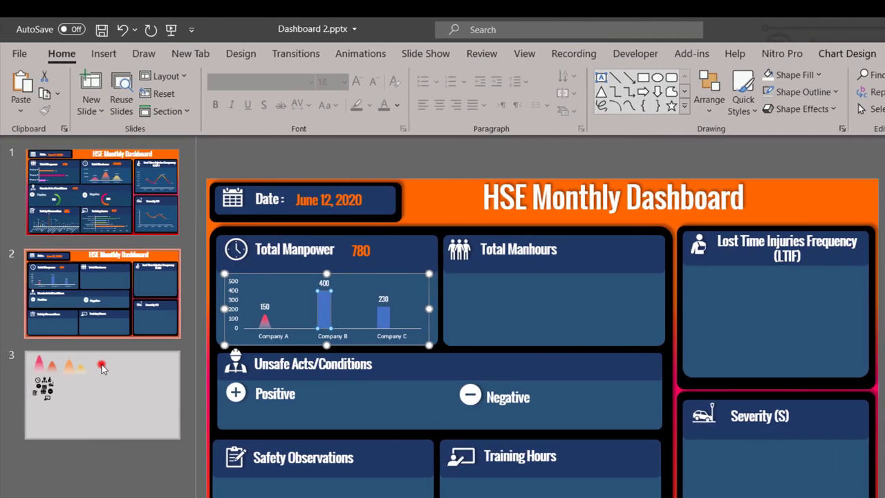
pyautogui.click(101, 365)
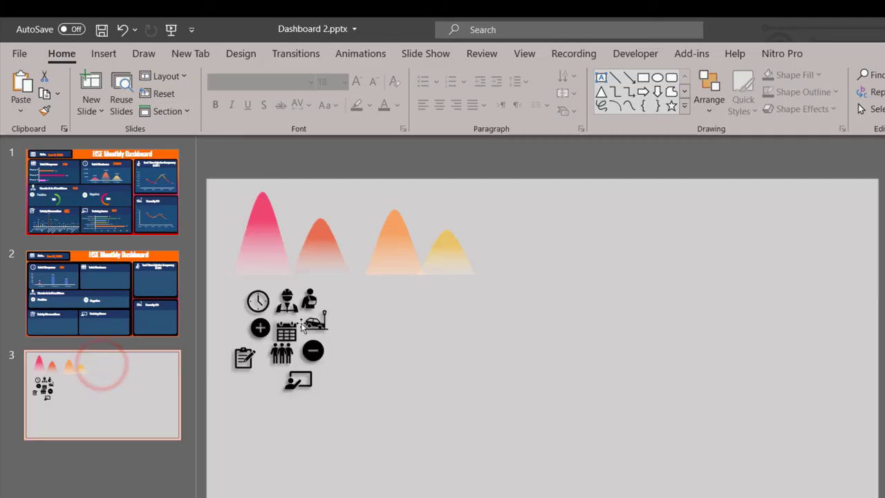
pyautogui.click(329, 239)
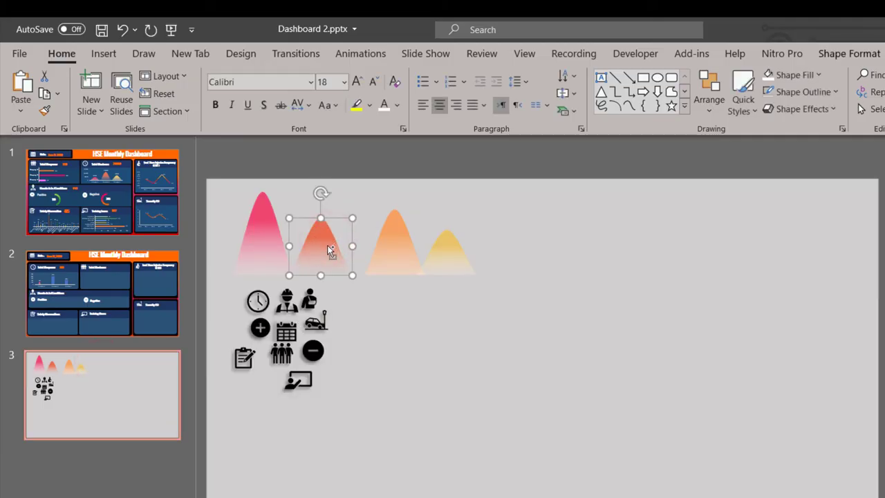
pyautogui.click(114, 314)
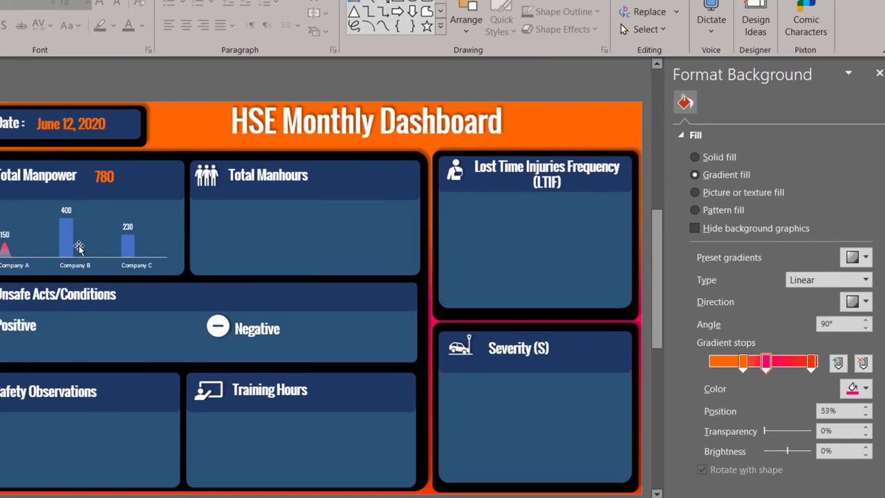
pyautogui.doubleClick(65, 239)
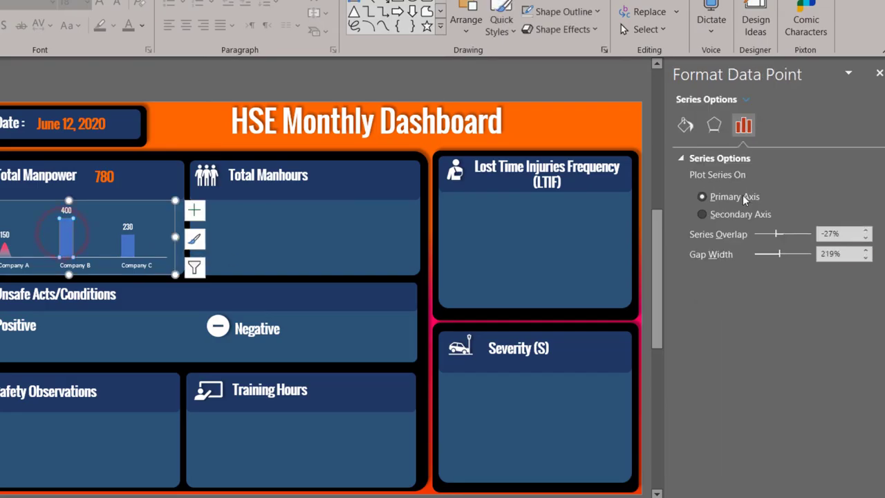
pyautogui.click(685, 125)
pyautogui.click(854, 315)
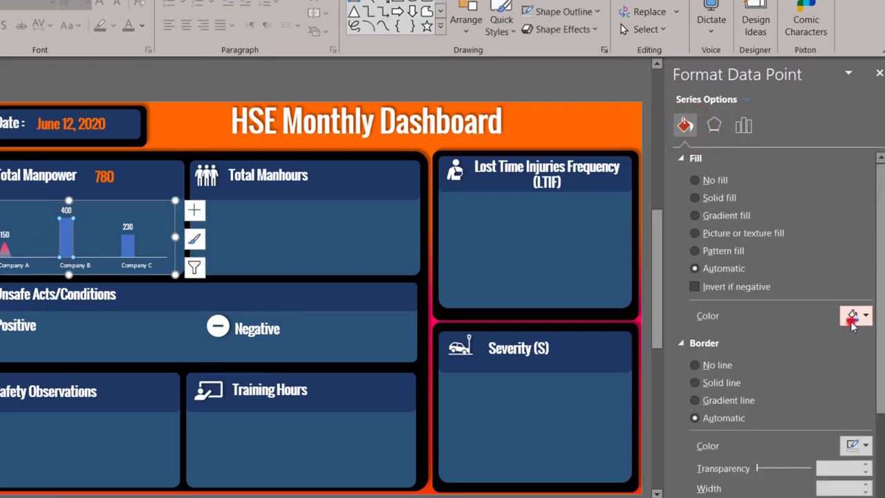
pyautogui.click(744, 236)
pyautogui.click(744, 235)
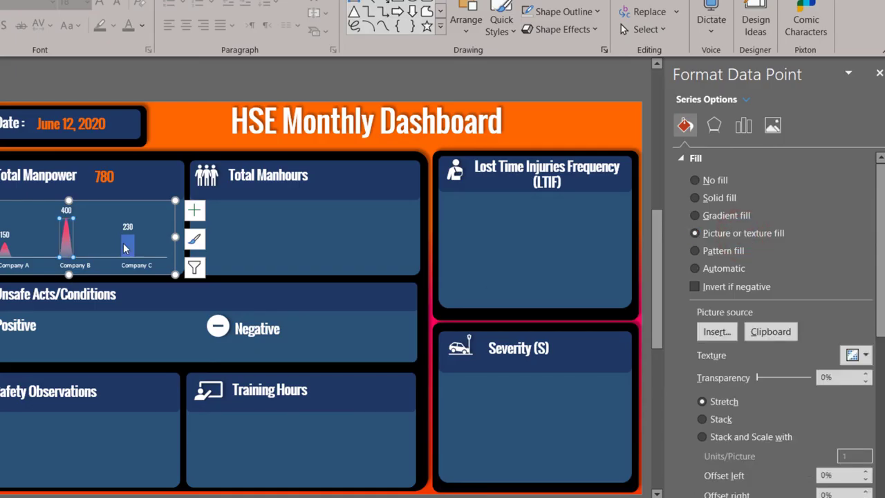
pyautogui.hotkey('ctrl', 'z')
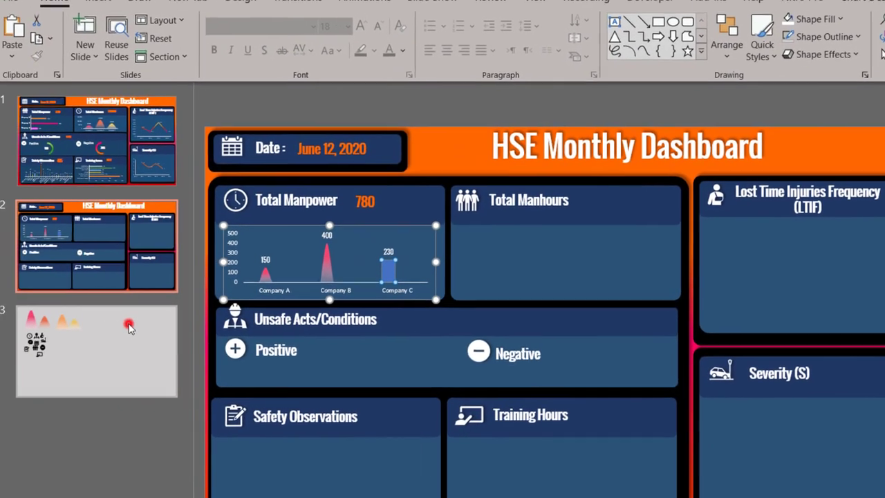
# Step: Fill the Company C column with the orange peak copied from slide 3
pyautogui.click(129, 328)
pyautogui.click(411, 198)
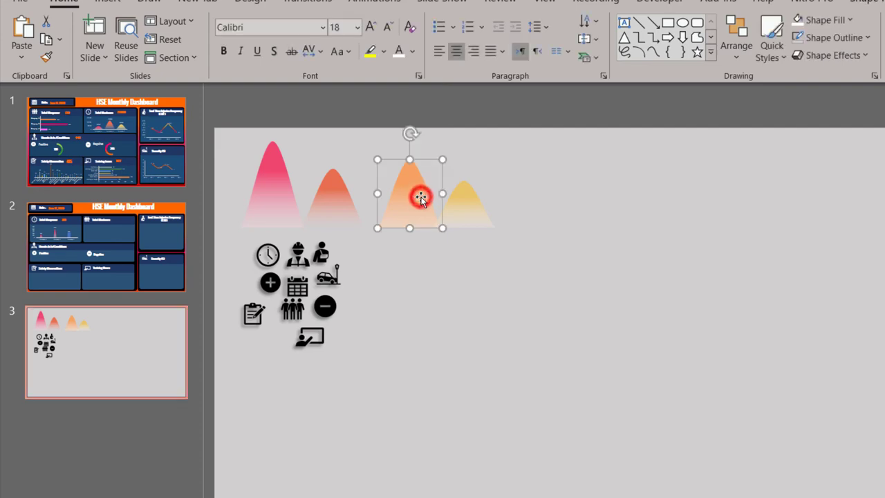
pyautogui.click(123, 239)
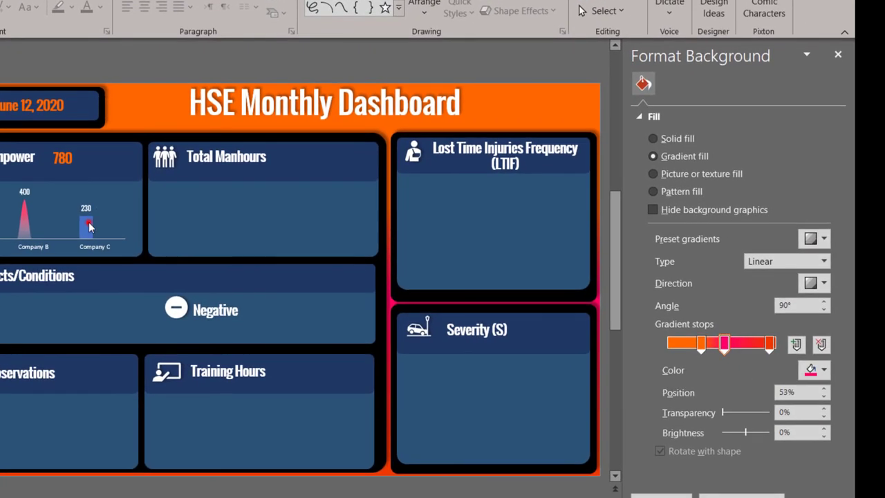
pyautogui.click(402, 270)
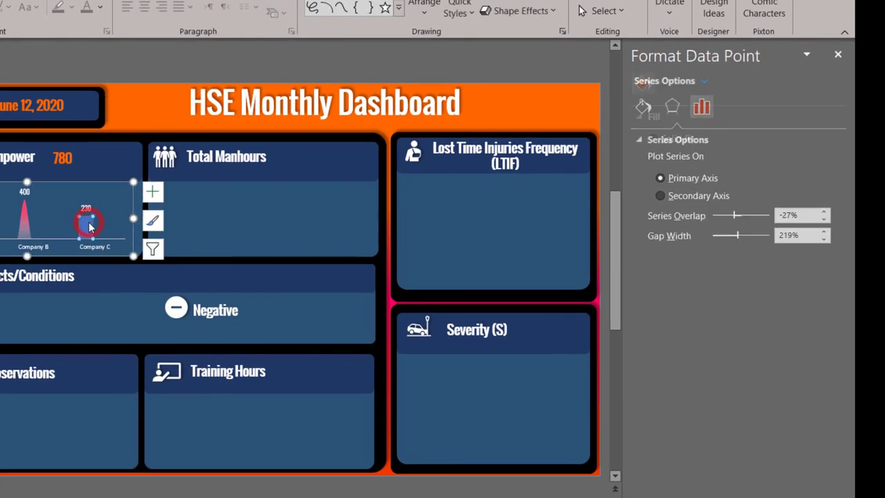
pyautogui.click(644, 105)
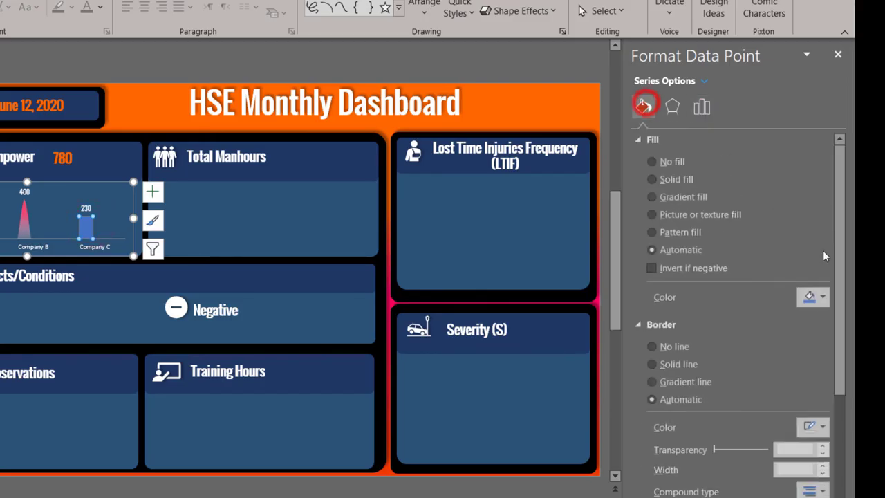
pyautogui.click(694, 216)
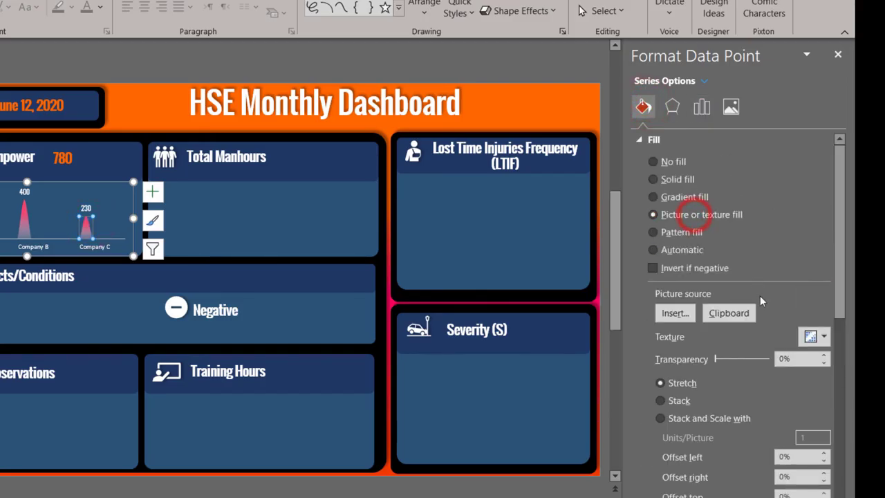
pyautogui.click(719, 315)
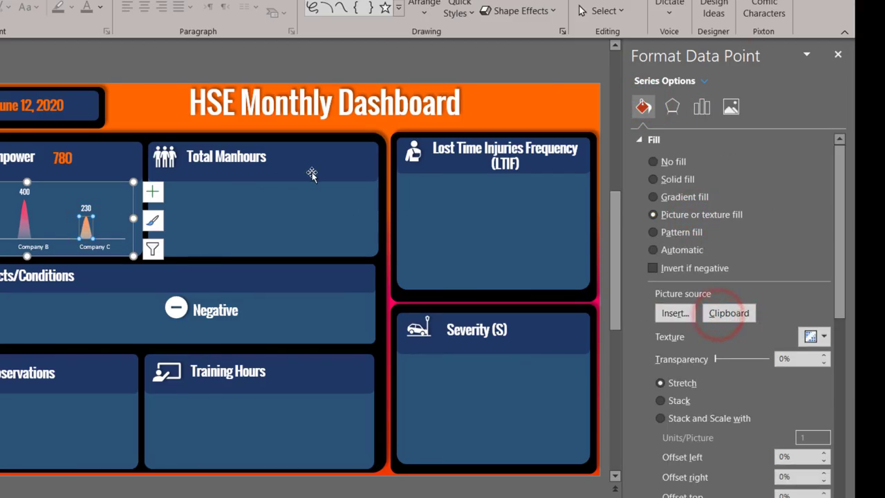
pyautogui.click(703, 115)
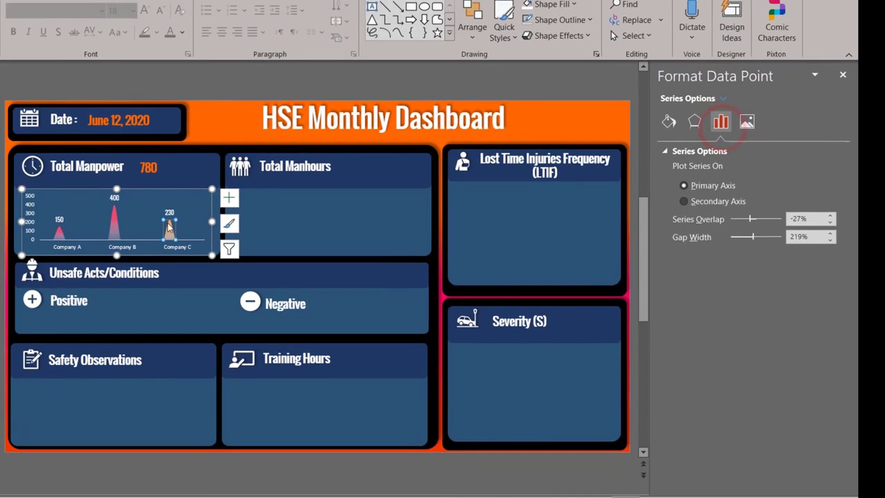
pyautogui.click(149, 222)
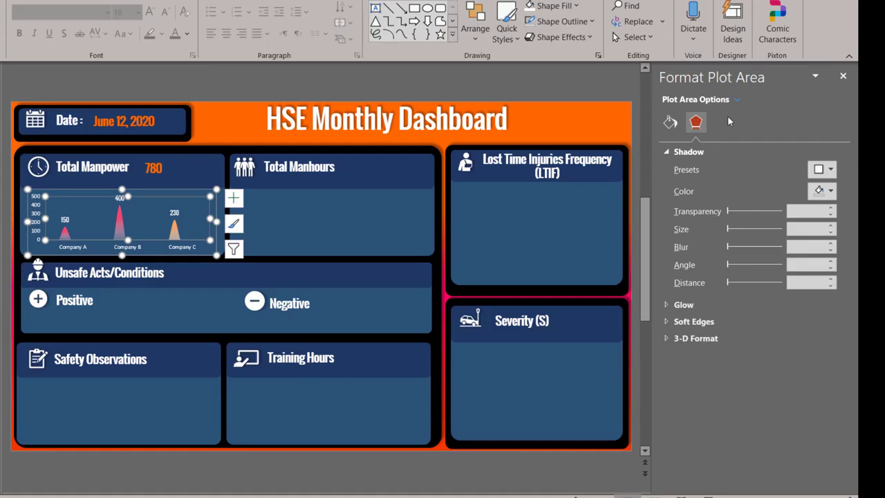
# Step: Enlarge the manpower chart slightly and begin adjusting series overlap and gap width
pyautogui.moveTo(217, 189); pyautogui.dragTo(216, 184)
pyautogui.moveTo(28, 183); pyautogui.dragTo(27, 183)
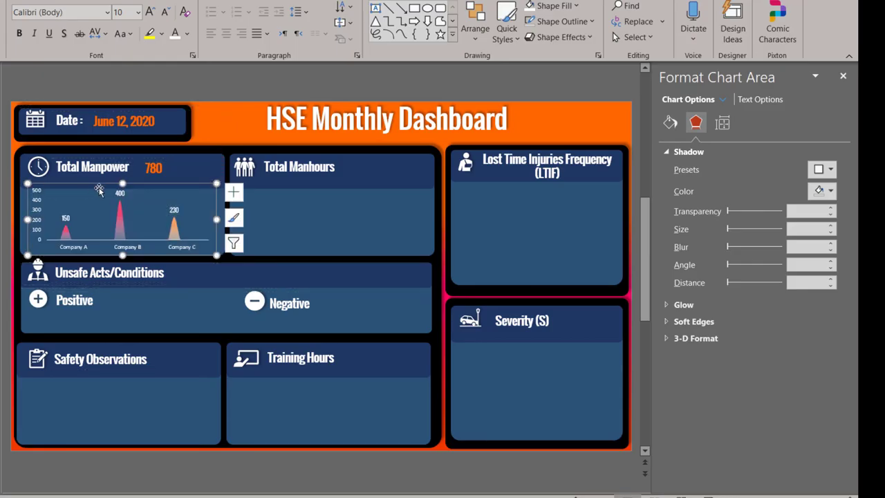
pyautogui.click(120, 228)
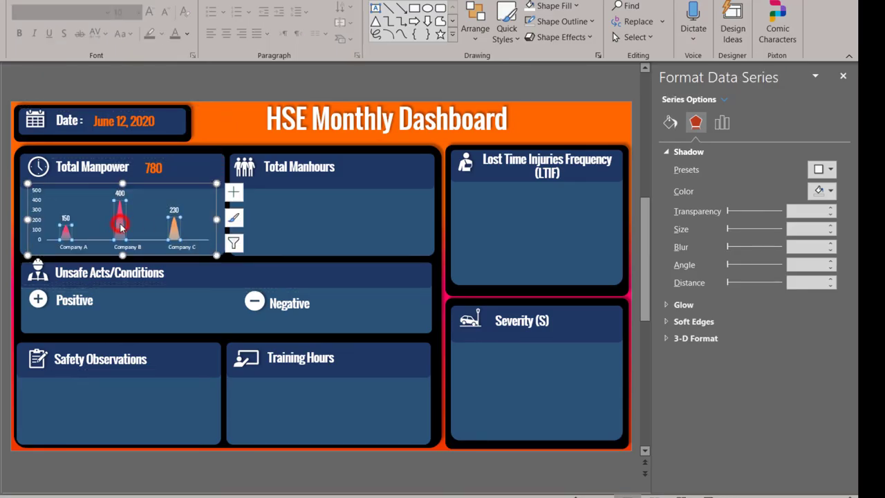
pyautogui.click(719, 122)
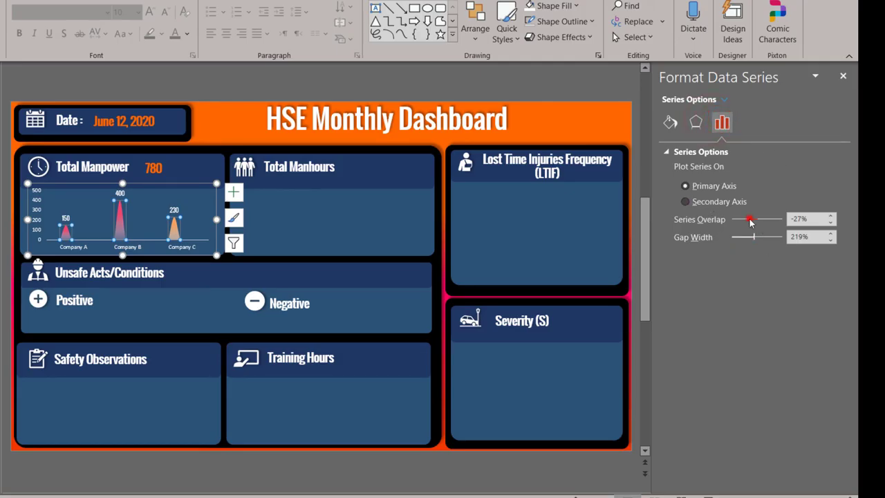
pyautogui.moveTo(750, 221); pyautogui.dragTo(737, 225)
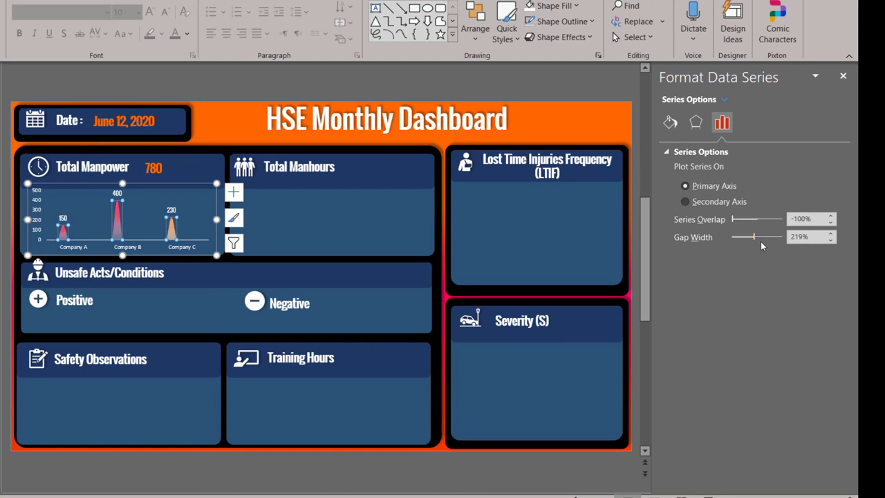
pyautogui.moveTo(756, 237); pyautogui.dragTo(734, 242)
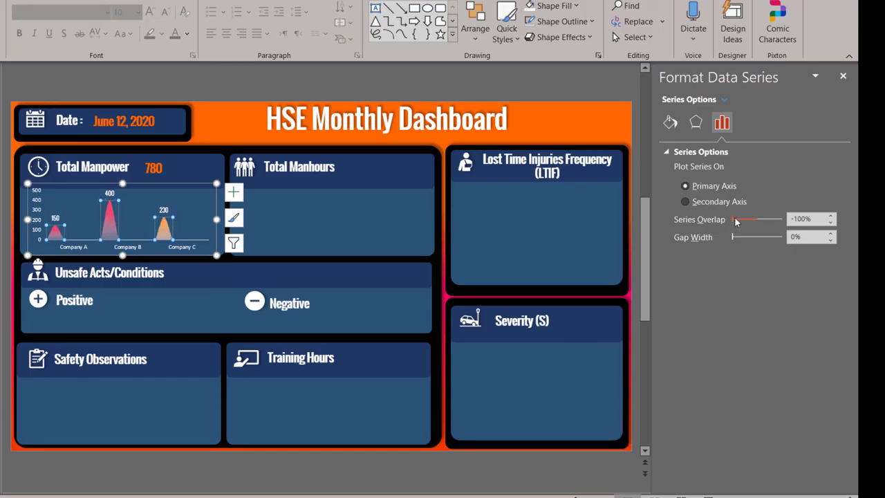
pyautogui.moveTo(739, 220); pyautogui.dragTo(754, 221)
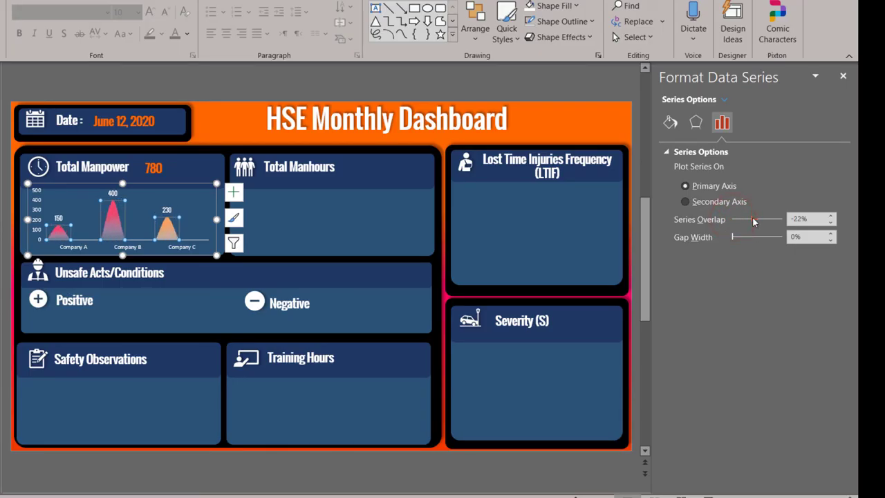
# Step: Raise the series overlap to about 89% and set the gap width to 1%
pyautogui.click(832, 219)
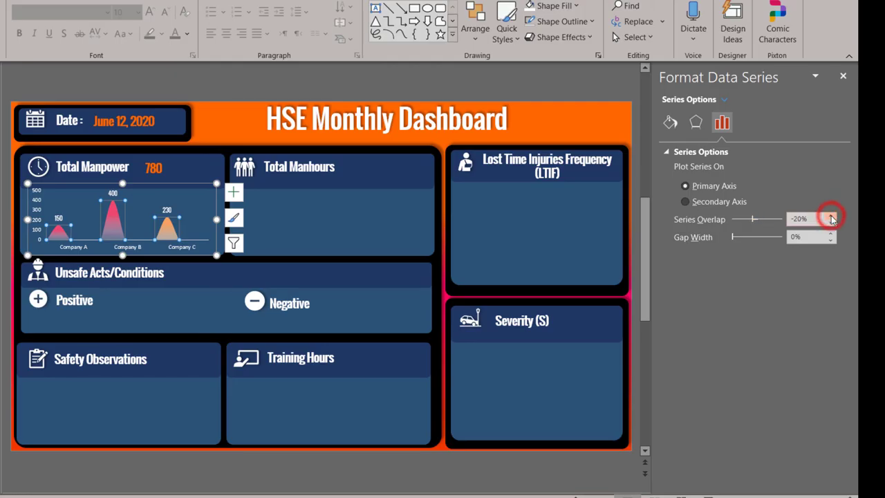
pyautogui.click(832, 218)
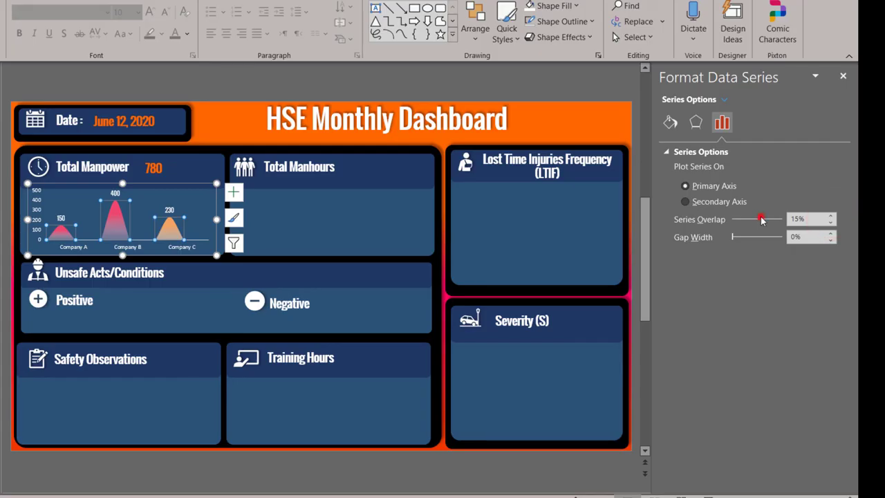
pyautogui.moveTo(761, 219); pyautogui.dragTo(783, 222)
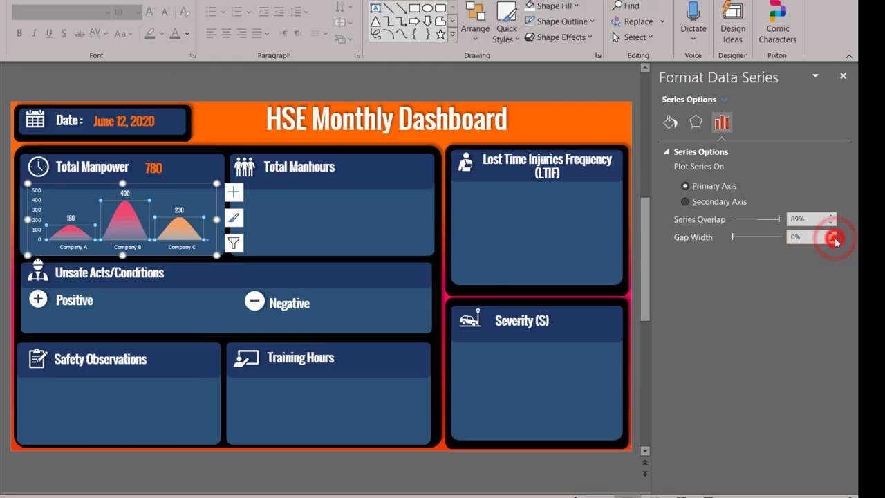
pyautogui.click(831, 234)
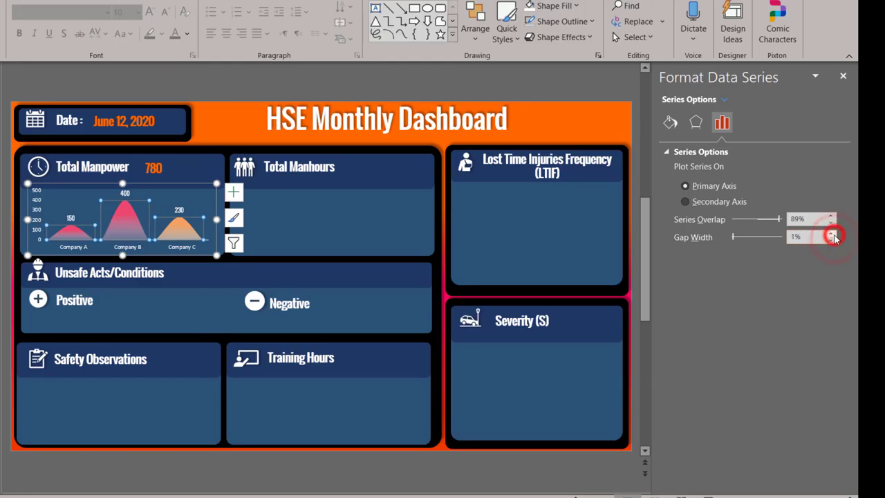
pyautogui.click(709, 337)
pyautogui.click(177, 174)
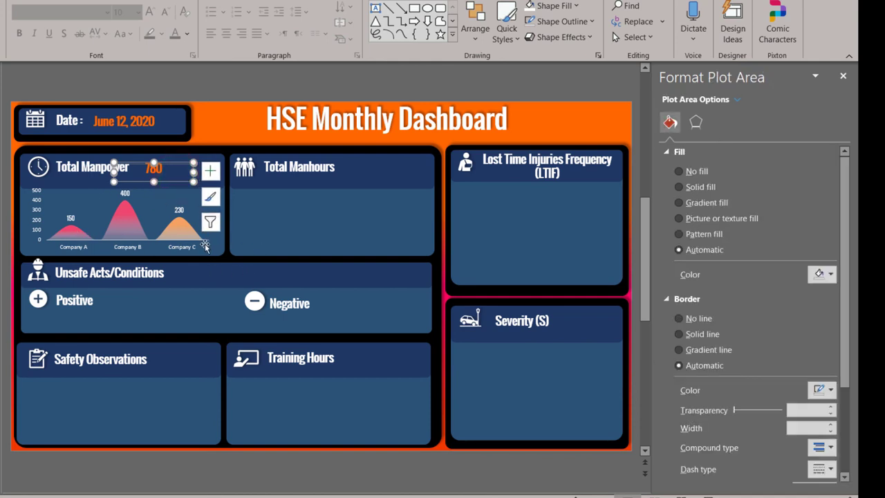
pyautogui.click(291, 231)
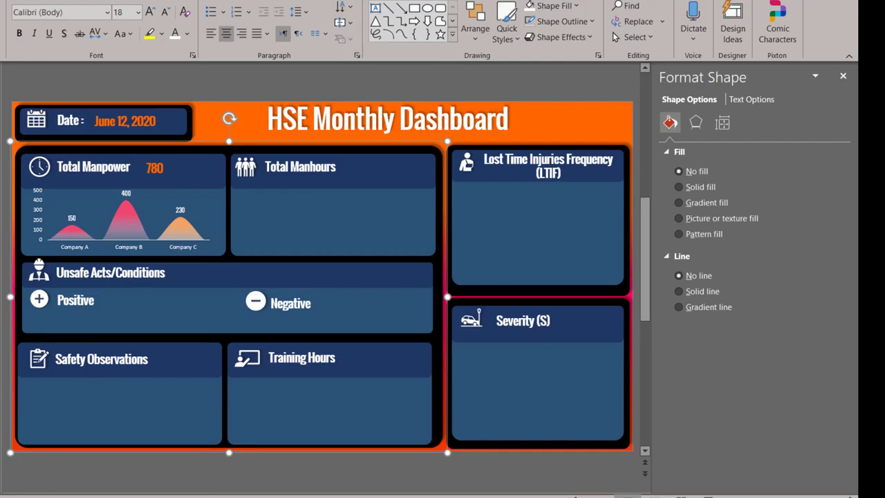
# Step: In Excel's KPI sheet, select the 234000 total manhours chart for copying
pyautogui.click(339, 452)
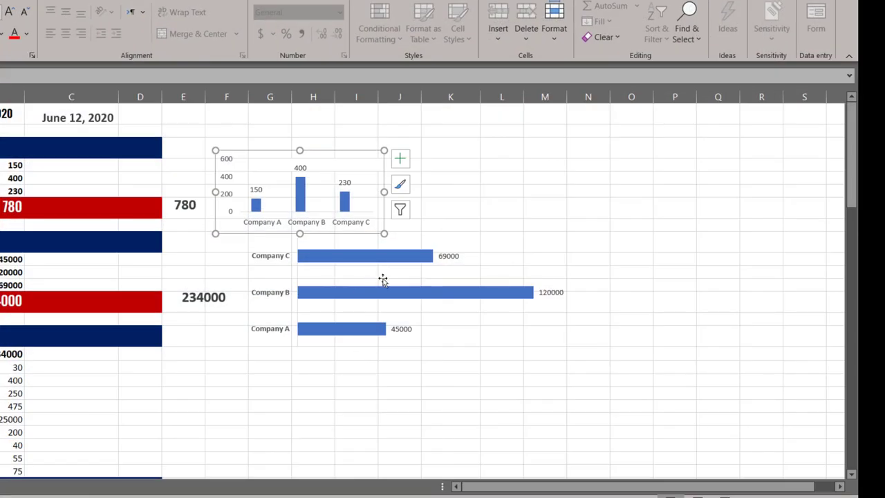
pyautogui.click(323, 260)
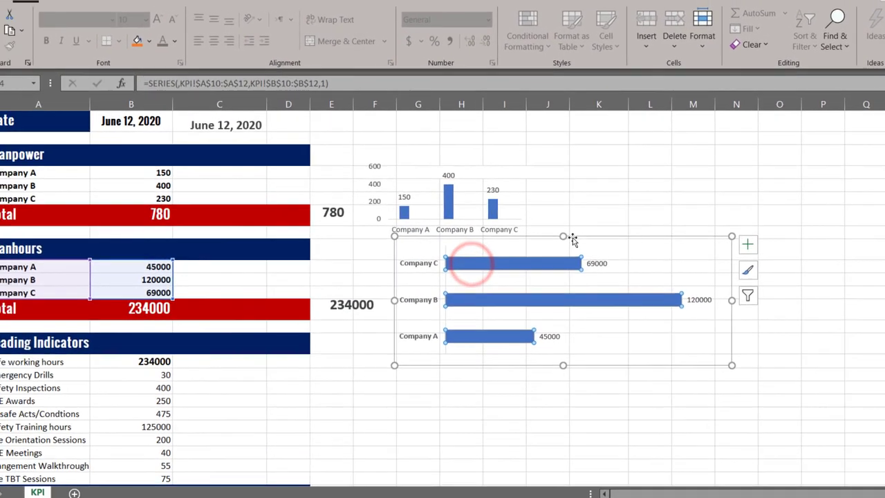
pyautogui.click(426, 230)
pyautogui.click(802, 246)
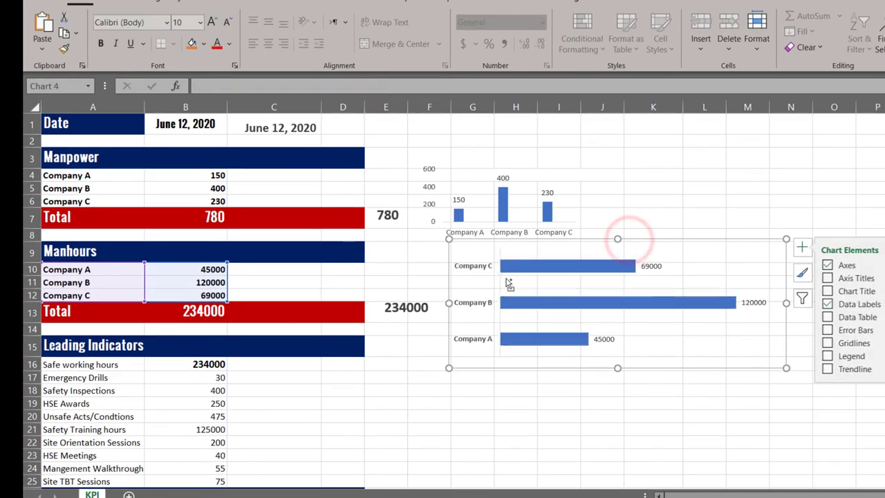
pyautogui.click(406, 308)
pyautogui.click(417, 293)
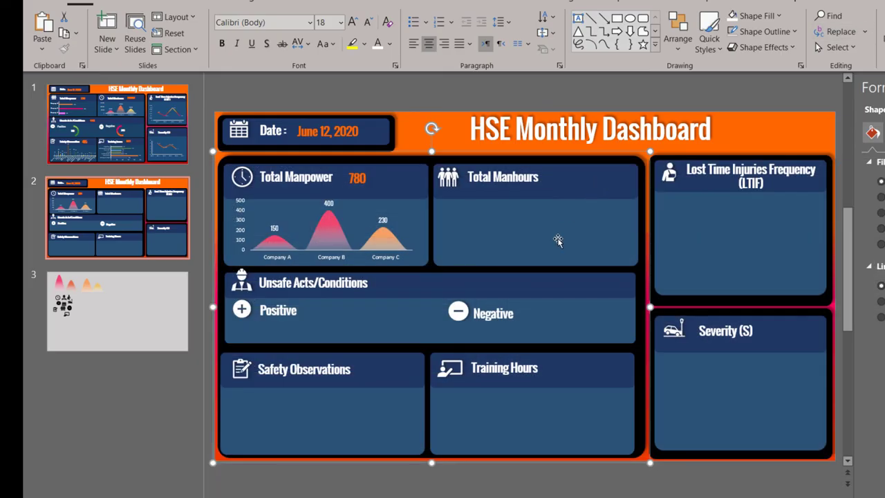
# Step: Paste the 234000 chart beside Total Manhours, colour it orange and enlarge it to 24 pt
pyautogui.hotkey('ctrl', 'v')
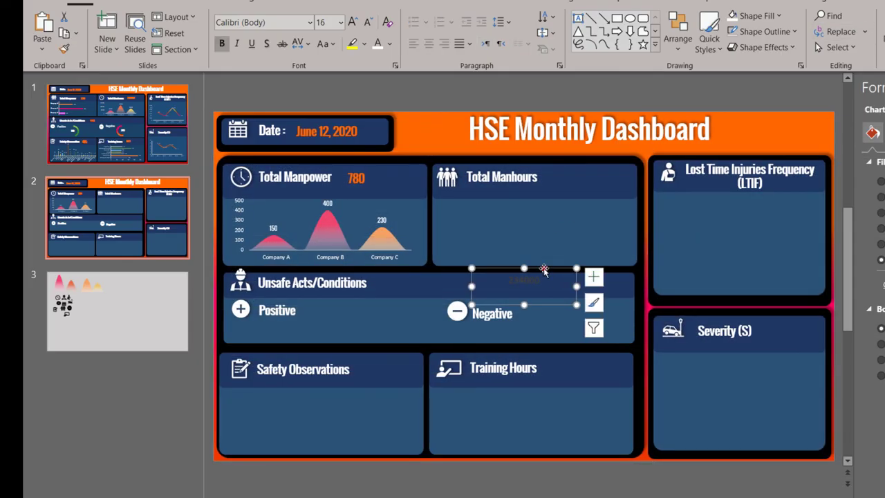
pyautogui.moveTo(544, 268); pyautogui.dragTo(587, 167)
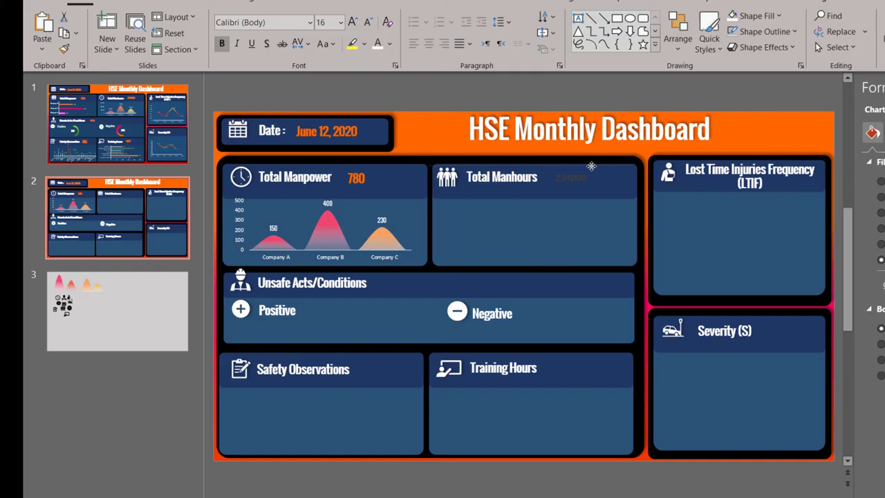
pyautogui.moveTo(591, 172); pyautogui.dragTo(592, 175)
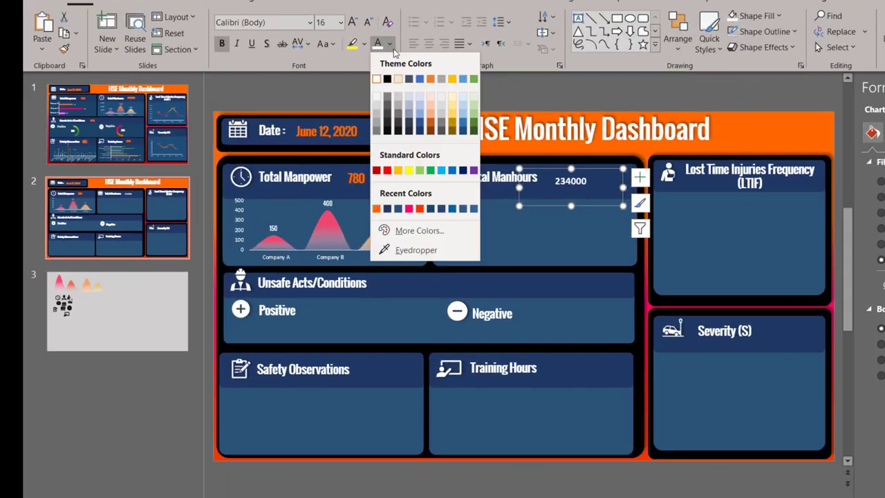
pyautogui.click(457, 185)
pyautogui.click(541, 173)
pyautogui.hotkey('ctrl', 'shift', '.')
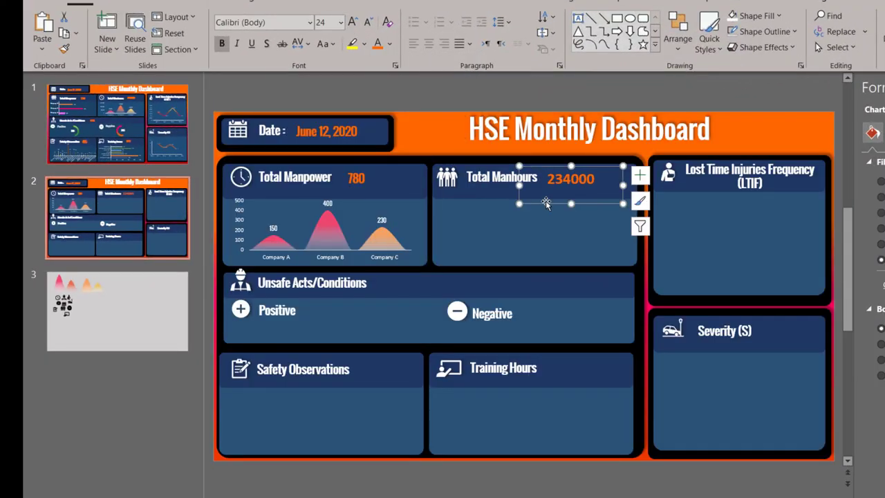
pyautogui.click(546, 207)
pyautogui.click(570, 178)
pyautogui.hotkey('ctrl', 'shift', '.')
pyautogui.hotkey('ctrl', 'shift', '.')
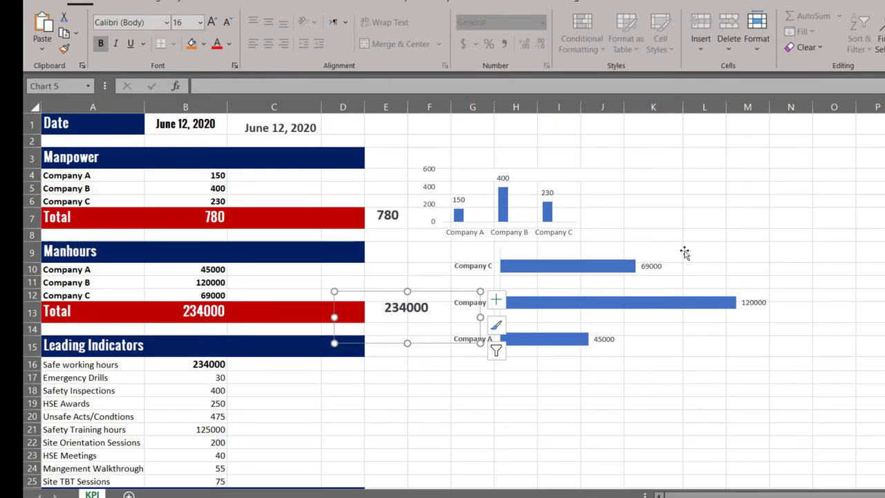
pyautogui.click(652, 240)
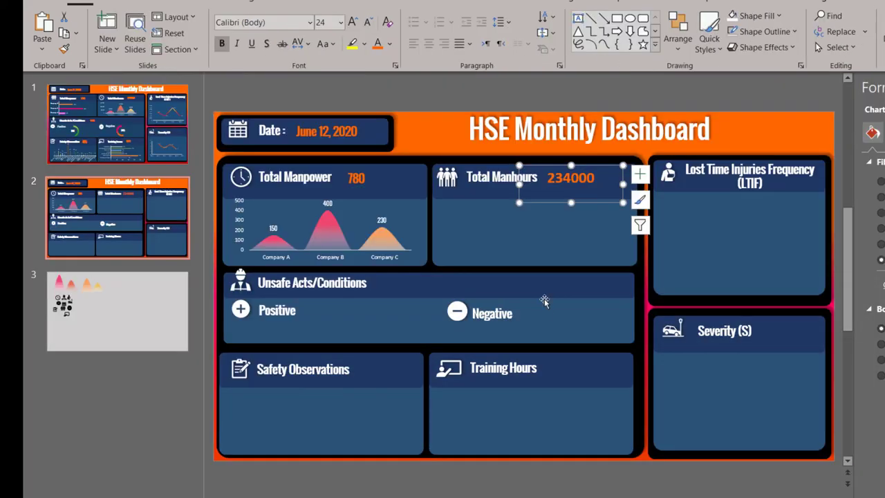
# Step: Paste the Manhours bar chart into the Total Manhours panel with white axis and data labels
pyautogui.hotkey('ctrl', 'v')
pyautogui.moveTo(573, 233); pyautogui.dragTo(547, 206)
pyautogui.click(548, 206)
pyautogui.click(389, 43)
pyautogui.click(381, 80)
pyautogui.click(549, 219)
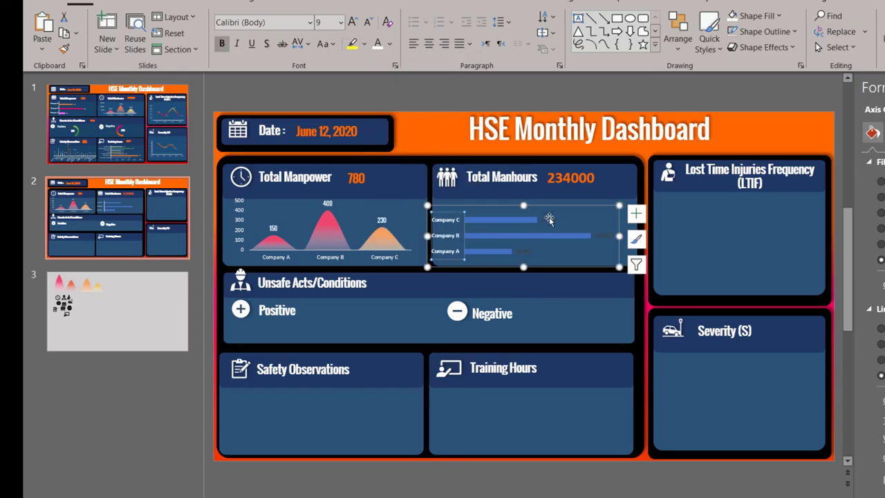
pyautogui.click(378, 43)
# Step: Vary the bar colours by point and enlarge the chart to fill the panel
pyautogui.click(487, 199)
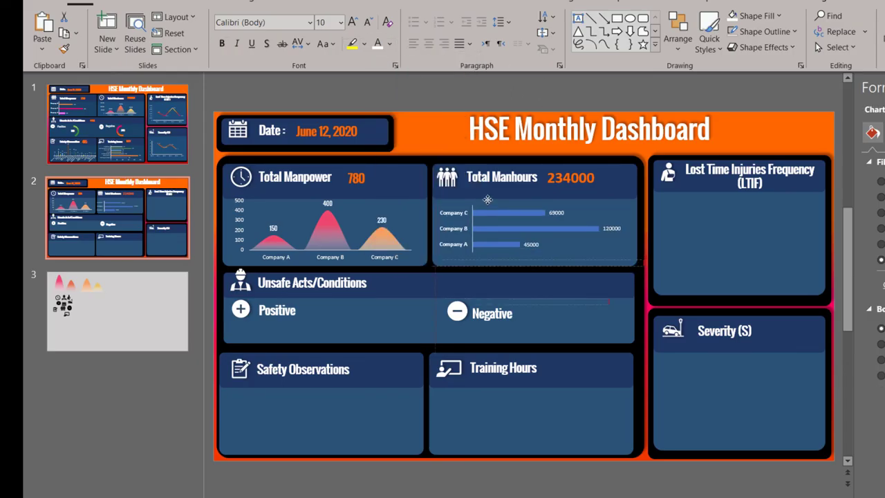
pyautogui.click(511, 211)
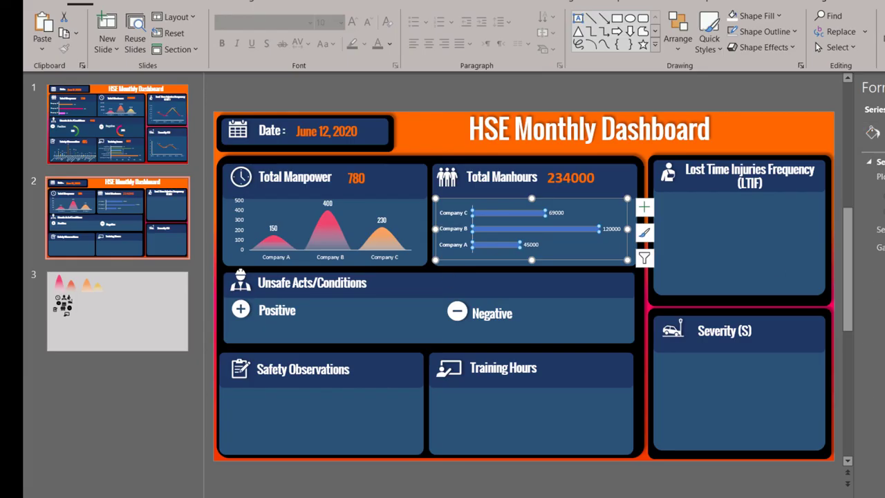
pyautogui.click(873, 133)
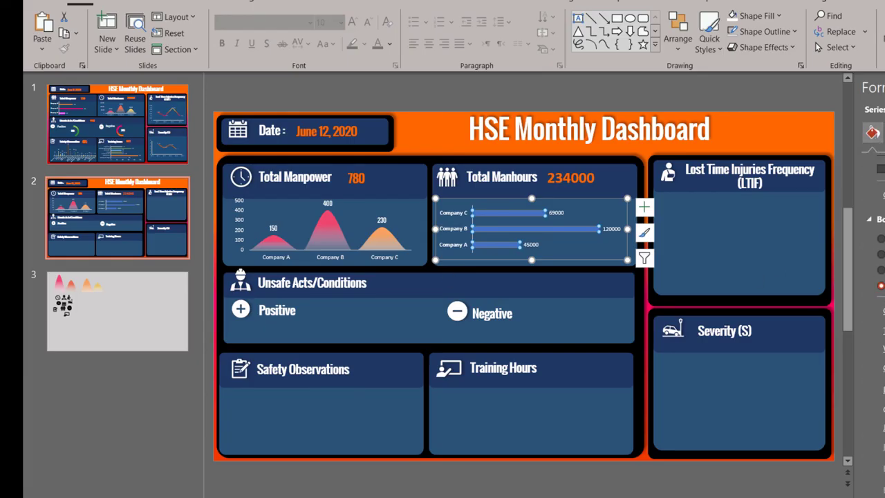
pyautogui.click(870, 151)
pyautogui.click(881, 233)
pyautogui.click(722, 285)
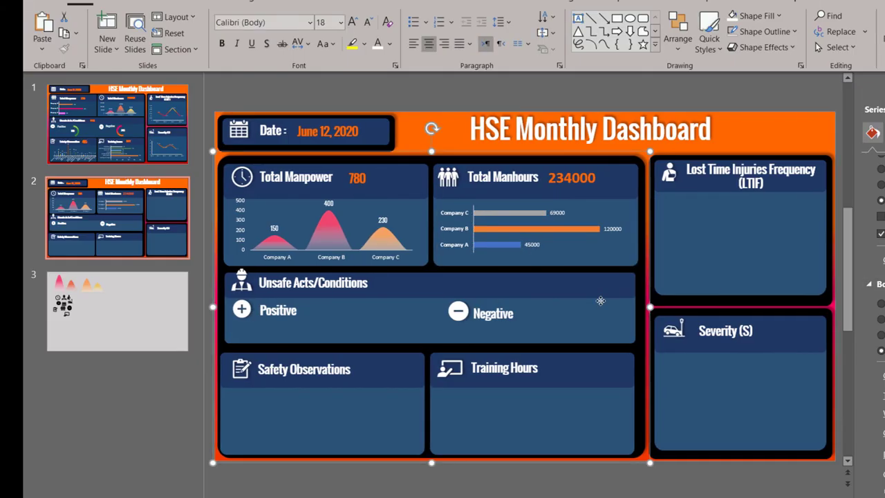
pyautogui.click(540, 229)
pyautogui.moveTo(627, 260); pyautogui.dragTo(640, 265)
pyautogui.click(587, 220)
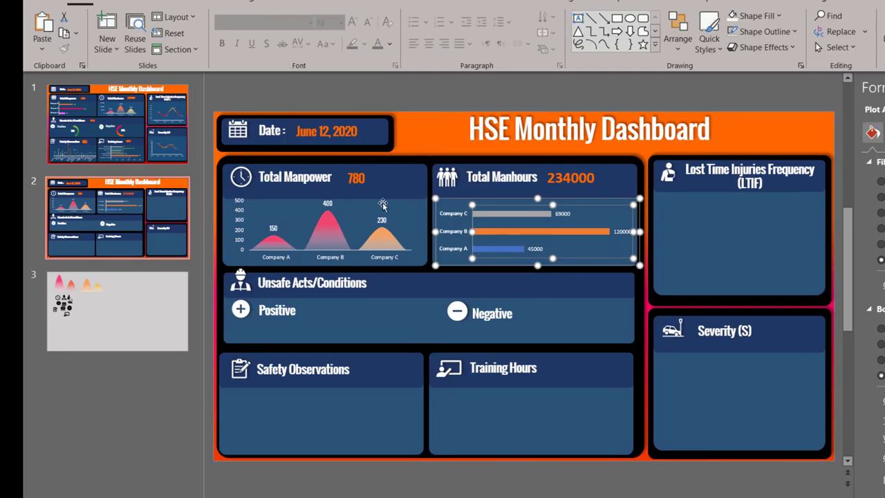
pyautogui.click(306, 317)
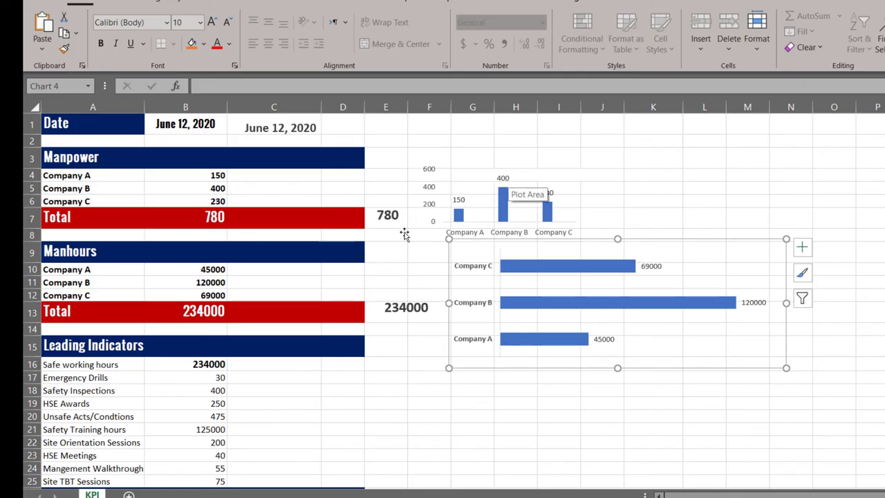
# Step: Paste the 445 total chart beside Unsafe Acts/Conditions and widen it so 445 shows fully
pyautogui.scroll(-6, 405, 263)
pyautogui.scroll(-1, 405, 284)
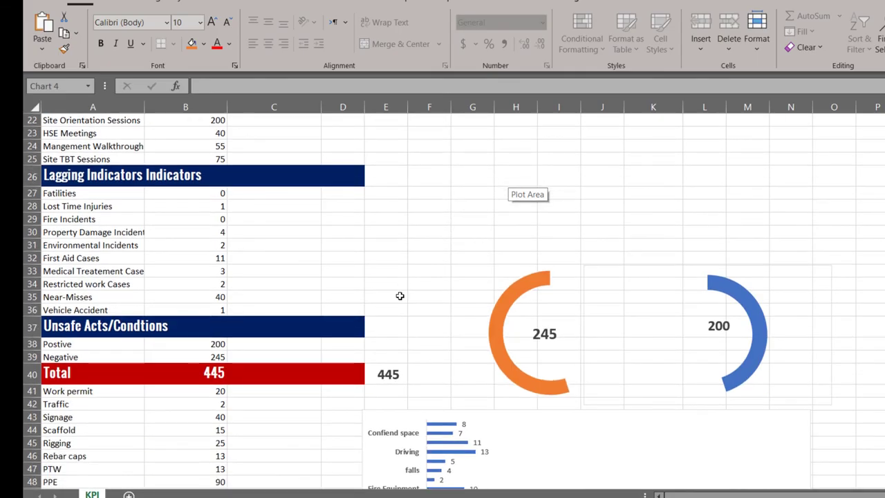
pyautogui.click(388, 374)
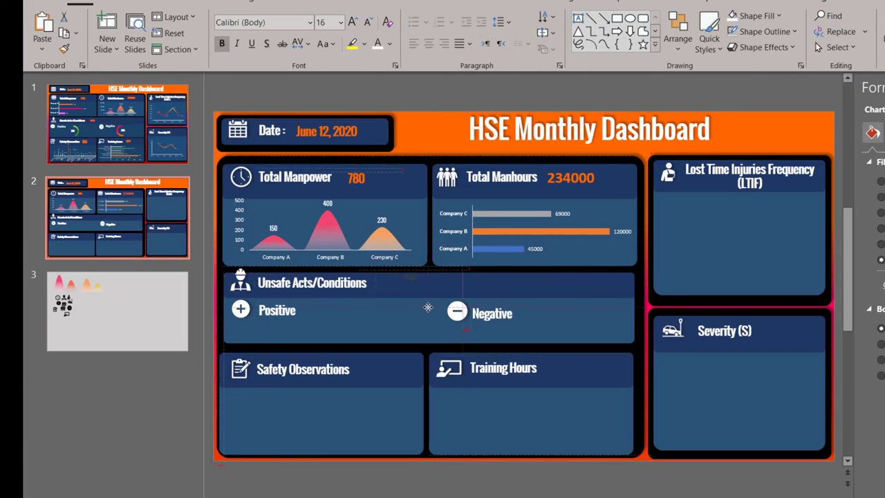
pyautogui.hotkey('ctrl', 'v')
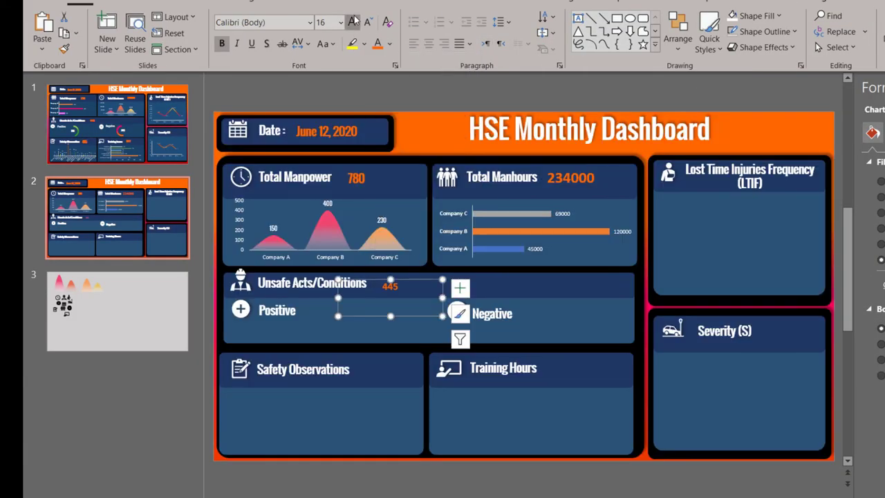
pyautogui.click(352, 22)
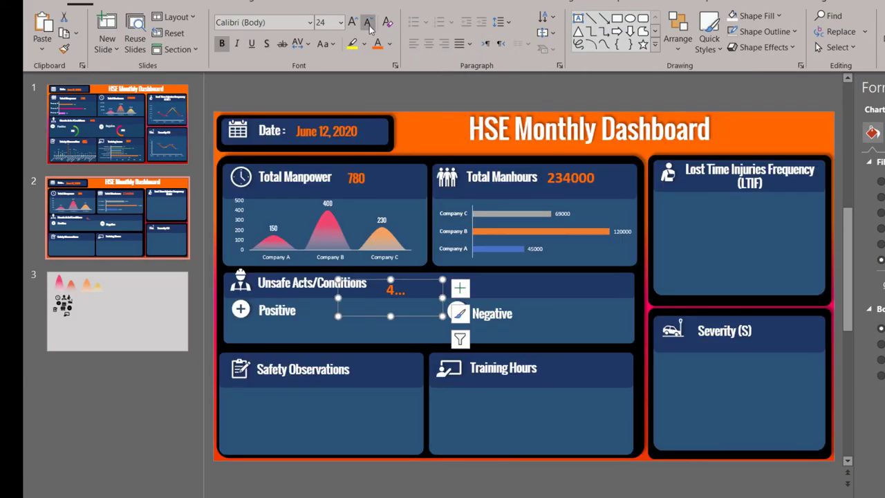
pyautogui.click(367, 22)
pyautogui.click(367, 22)
pyautogui.moveTo(442, 298); pyautogui.dragTo(450, 298)
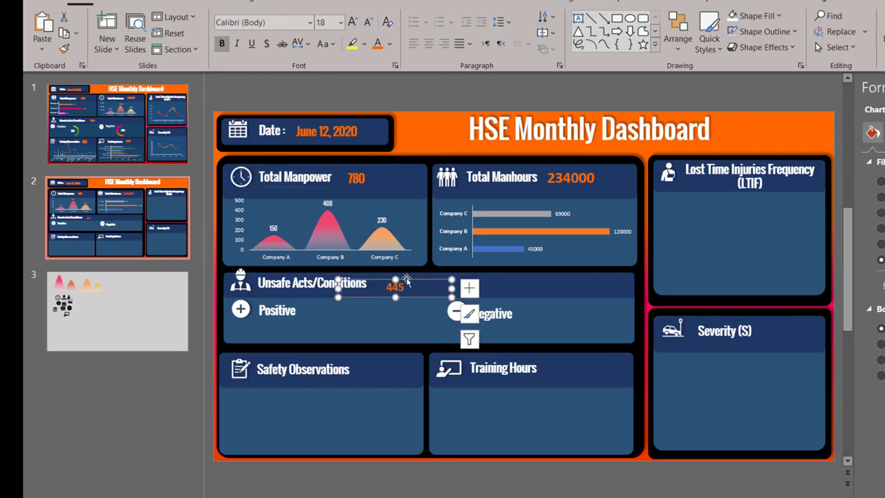
pyautogui.moveTo(395, 315); pyautogui.dragTo(393, 294)
pyautogui.click(352, 22)
pyautogui.moveTo(451, 285)
pyautogui.mouseDown()
pyautogui.moveTo(477, 285)
pyautogui.moveTo(461, 285)
pyautogui.mouseUp()
pyautogui.click(742, 141)
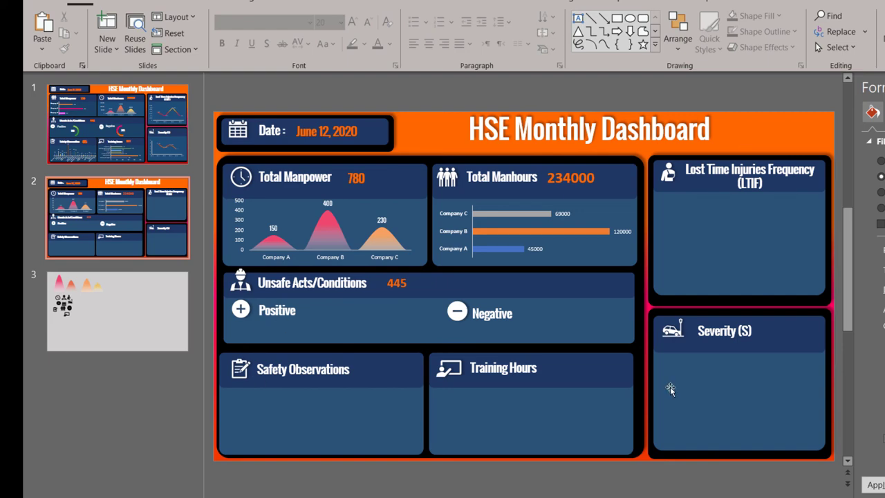
# Step: Copy the 200 donut chart from Excel and place it, shrunk, on the Positive area
pyautogui.hotkey('alt', 'Tab')
pyautogui.click(719, 325)
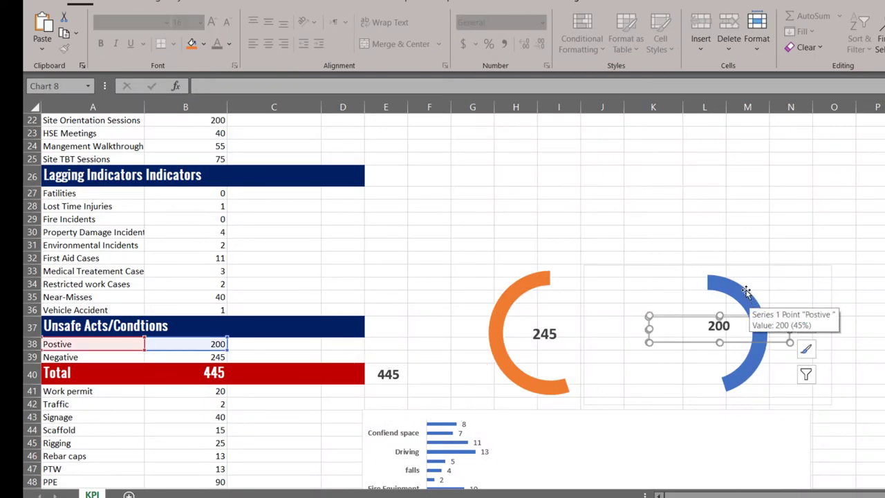
pyautogui.click(747, 296)
pyautogui.hotkey('ctrl', 'c')
pyautogui.hotkey('alt', 'Tab')
pyautogui.hotkey('ctrl', 'v')
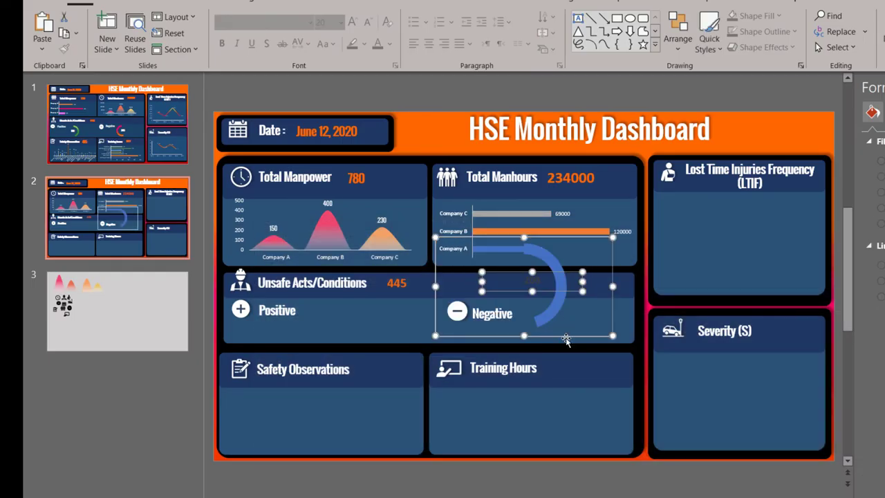
pyautogui.click(567, 299)
pyautogui.moveTo(567, 299); pyautogui.dragTo(388, 349)
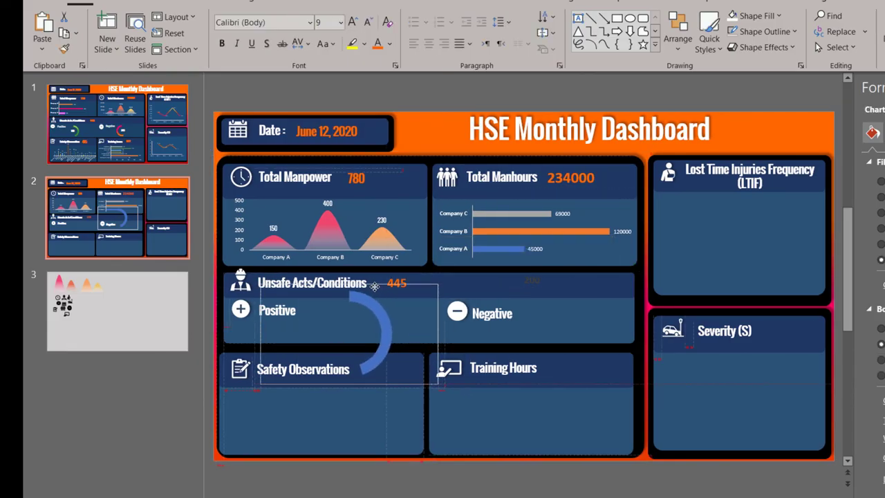
pyautogui.moveTo(434, 393); pyautogui.dragTo(360, 348)
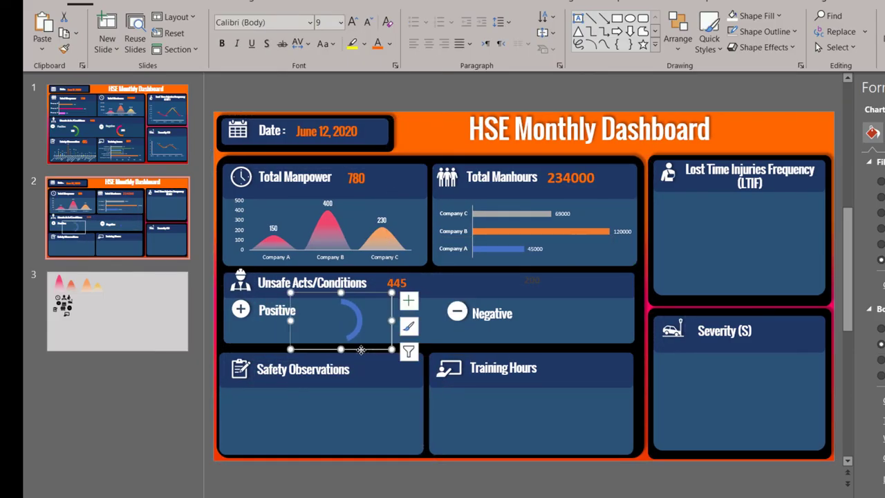
# Step: Make the 200 label white, centre it in the ring, and give the ring a gradient fill
pyautogui.click(534, 282)
pyautogui.click(390, 45)
pyautogui.click(378, 77)
pyautogui.moveTo(532, 282); pyautogui.dragTo(359, 333)
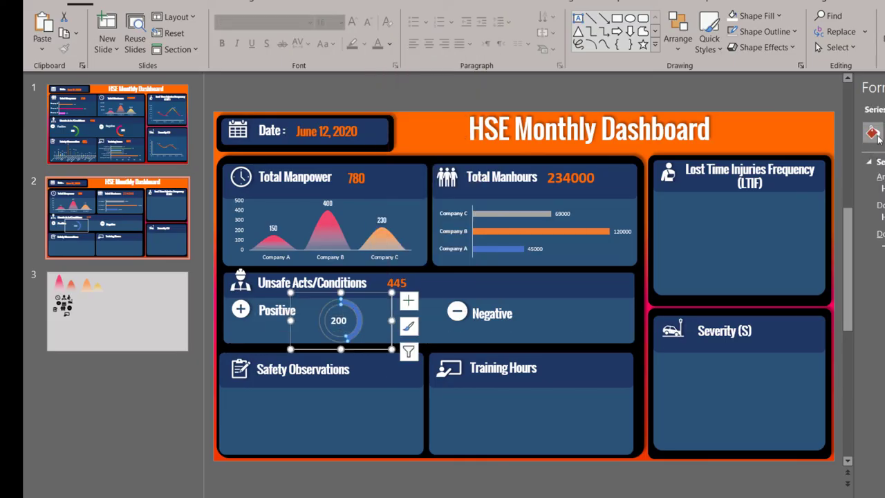
pyautogui.click(354, 325)
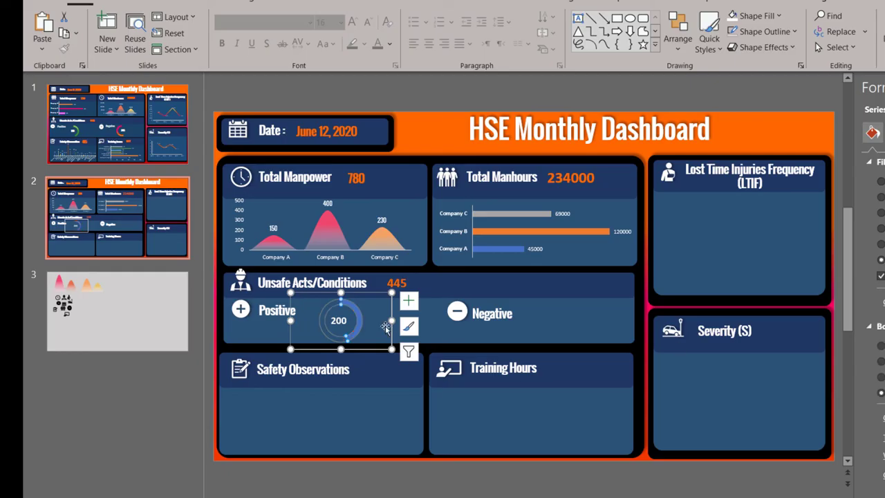
pyautogui.click(880, 259)
pyautogui.click(880, 213)
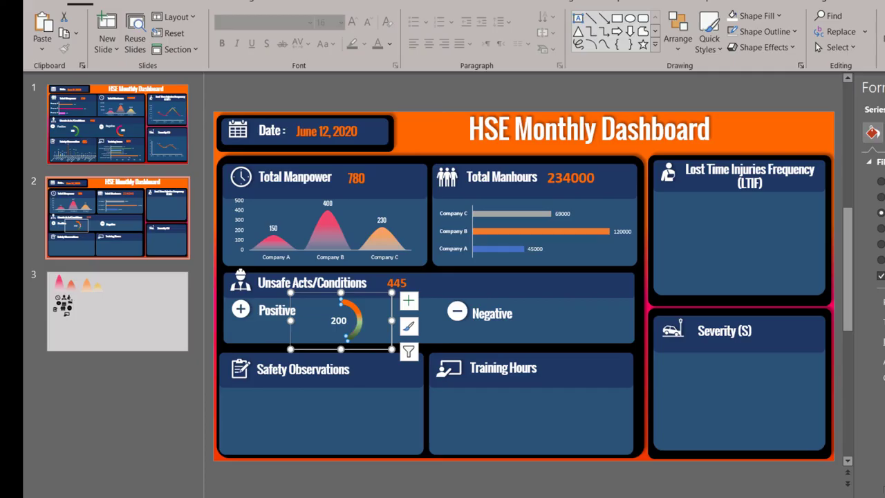
# Step: Reselect the Positive donut chart and its ring series for further formatting
pyautogui.scroll(-1, 332, 331)
pyautogui.scroll(1, 332, 332)
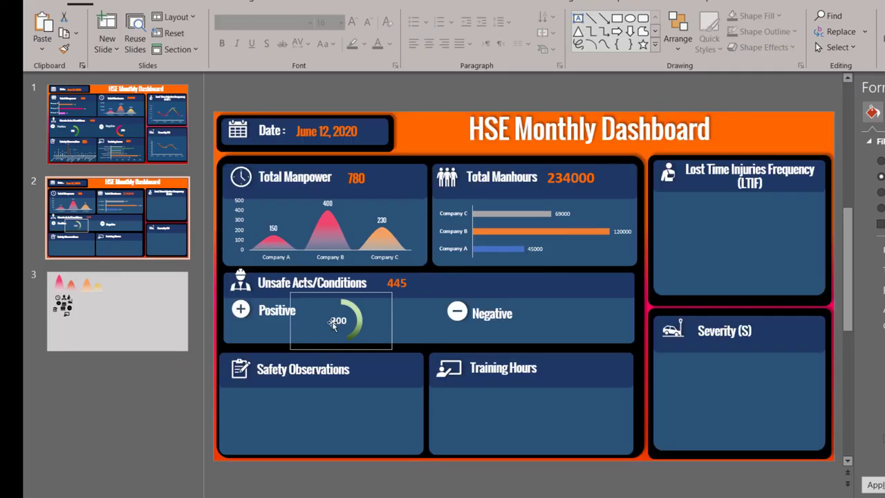
pyautogui.click(327, 331)
pyautogui.click(327, 329)
pyautogui.click(327, 330)
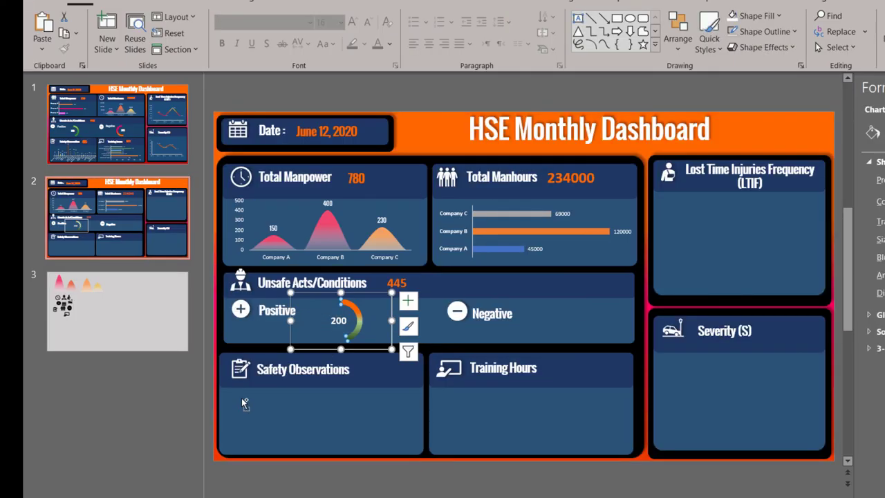
pyautogui.click(346, 320)
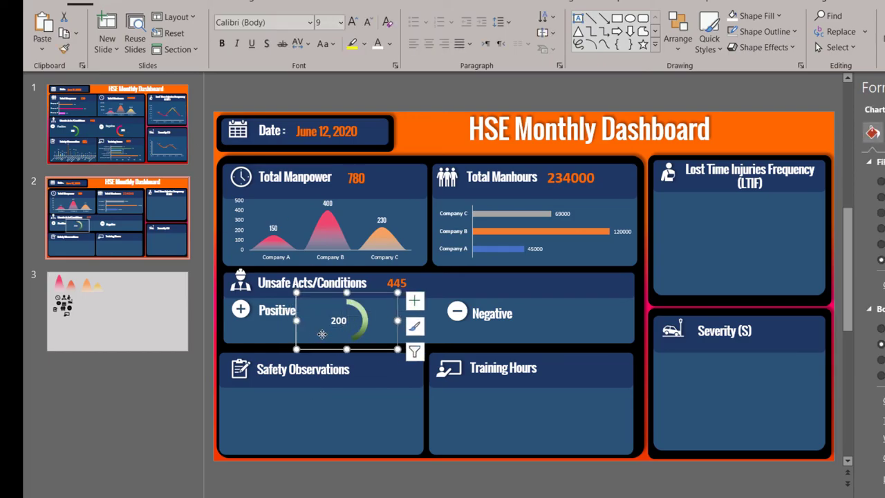
pyautogui.click(206, 415)
pyautogui.click(202, 271)
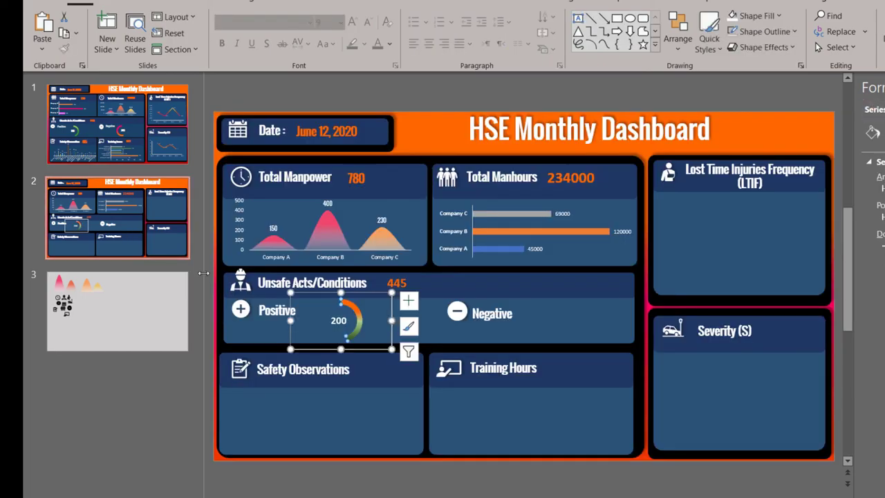
pyautogui.scroll(-1, 355, 330)
pyautogui.scroll(1, 355, 330)
pyautogui.click(346, 325)
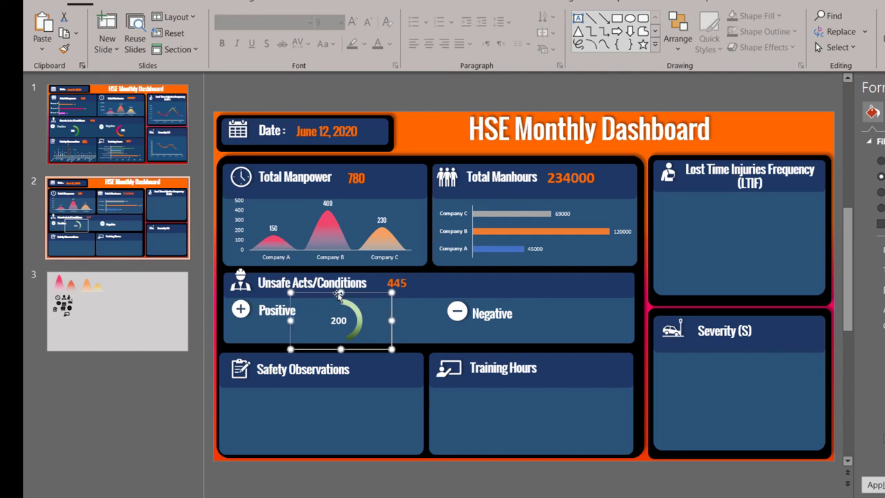
pyautogui.click(353, 305)
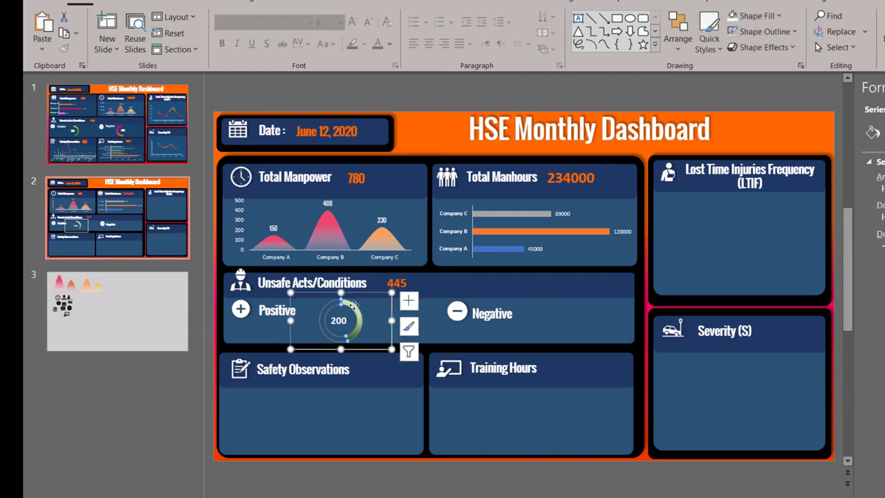
# Step: Copy the orange 245 donut from Excel and place it, resized, in the Negative area
pyautogui.hotkey('alt', 'Tab')
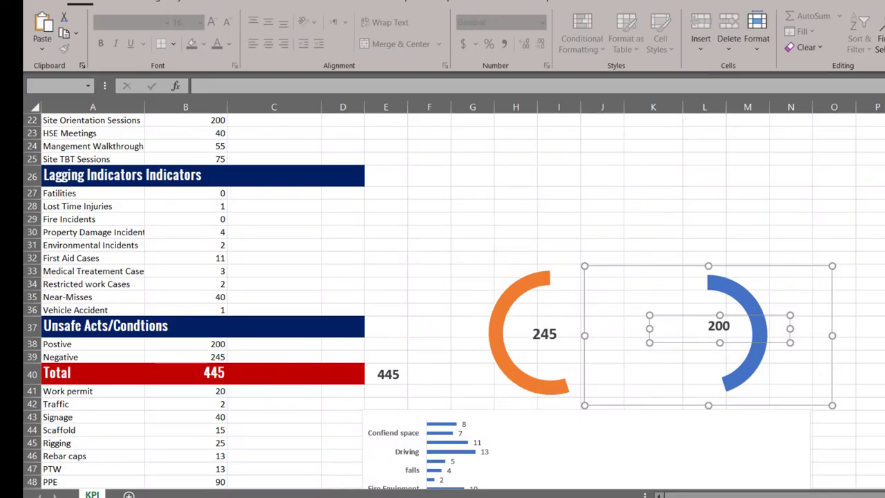
pyautogui.click(548, 388)
pyautogui.hotkey('ctrl', 'c')
pyautogui.hotkey('alt', 'Tab')
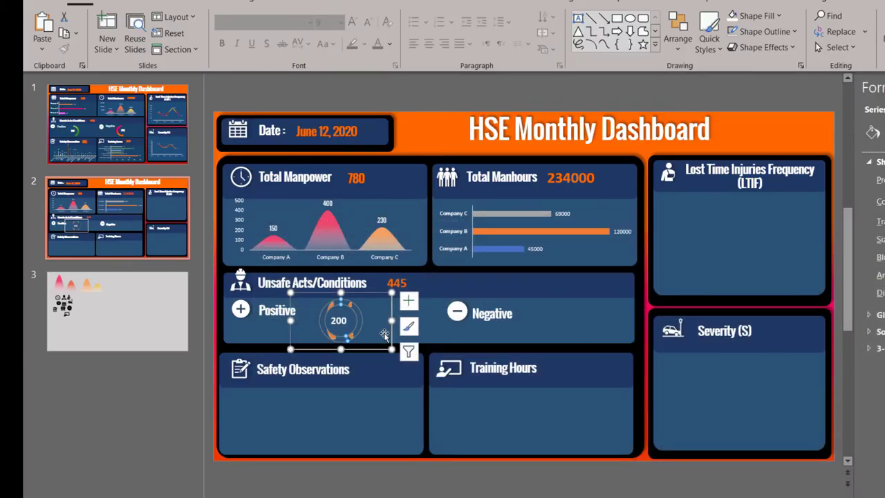
pyautogui.hotkey('ctrl', 'v')
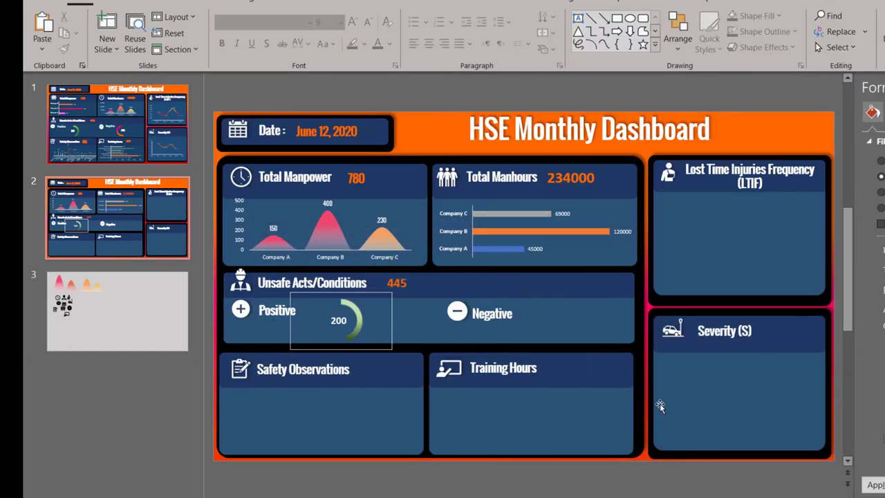
pyautogui.click(661, 406)
pyautogui.hotkey('ctrl', 'v')
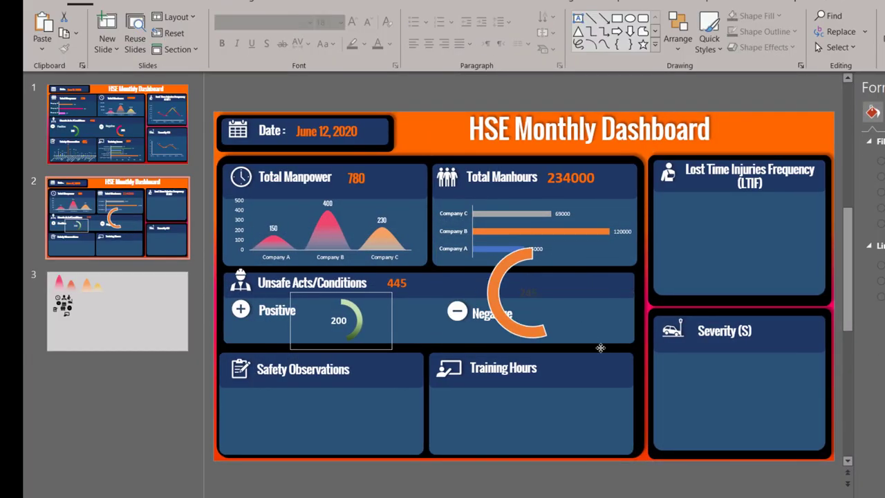
pyautogui.click(636, 373)
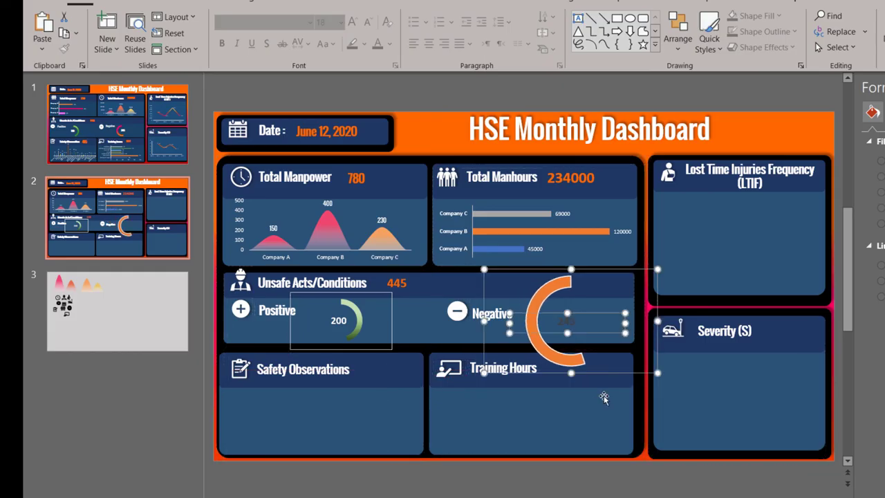
pyautogui.click(579, 325)
pyautogui.click(567, 316)
pyautogui.moveTo(565, 308); pyautogui.dragTo(589, 293)
pyautogui.click(599, 291)
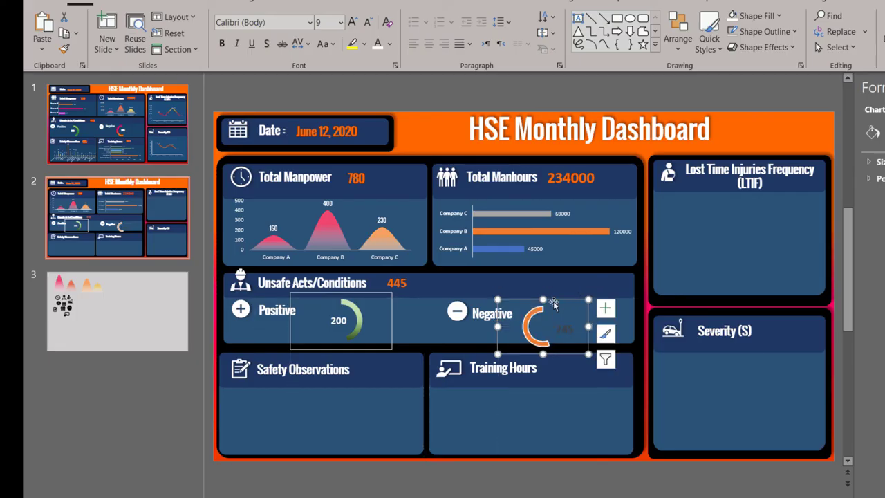
pyautogui.click(528, 311)
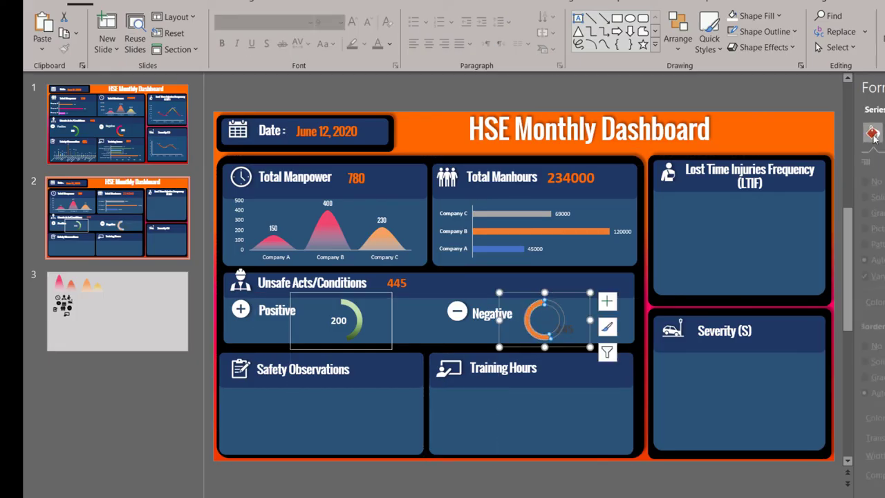
# Step: Centre the 245 label in the ring and give the ring a red-orange gradient fill
pyautogui.click(565, 330)
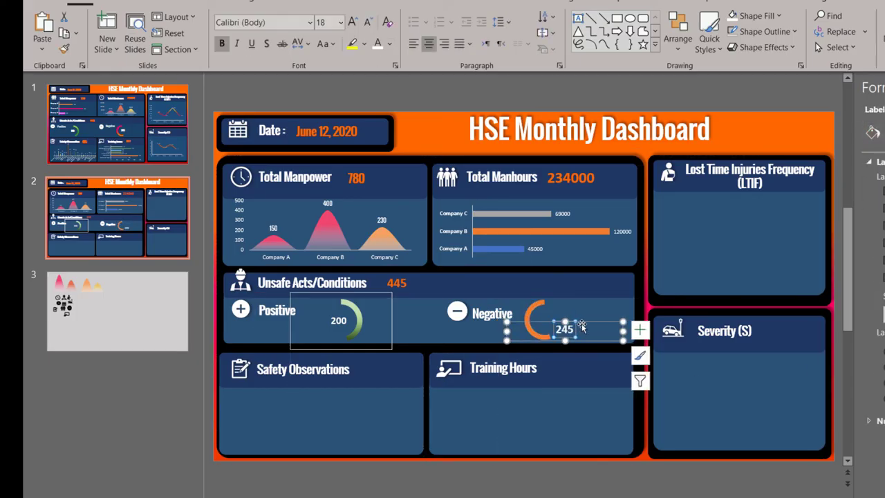
pyautogui.moveTo(583, 326); pyautogui.dragTo(567, 312)
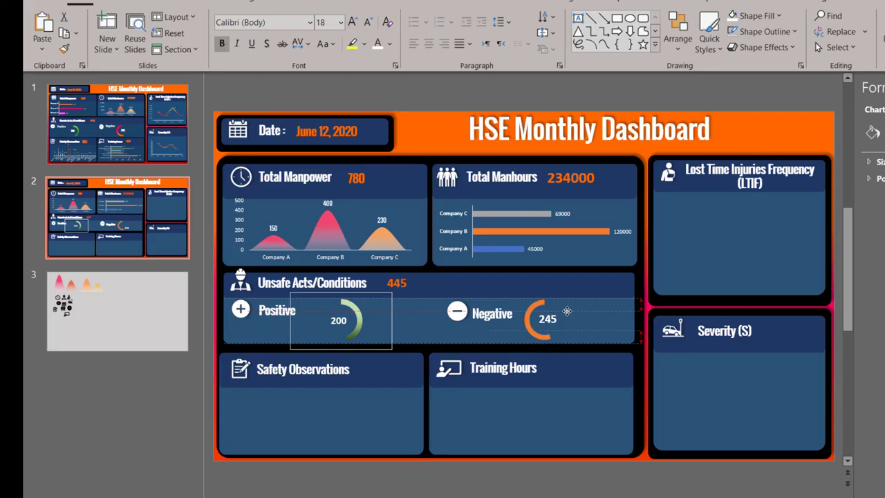
pyautogui.click(567, 312)
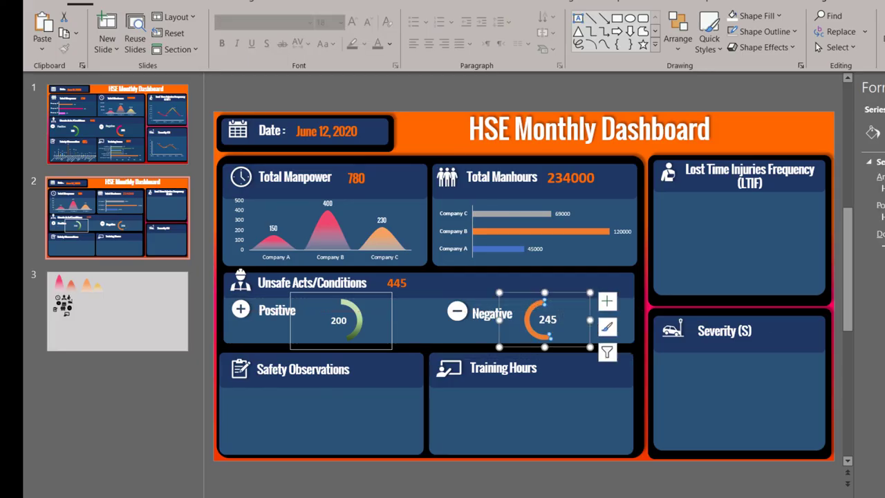
pyautogui.click(873, 133)
pyautogui.click(880, 208)
pyautogui.click(490, 486)
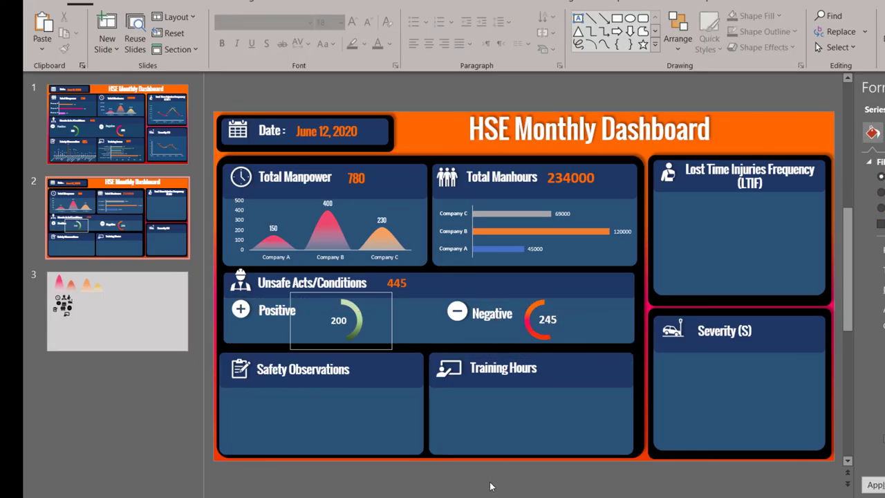
pyautogui.click(356, 321)
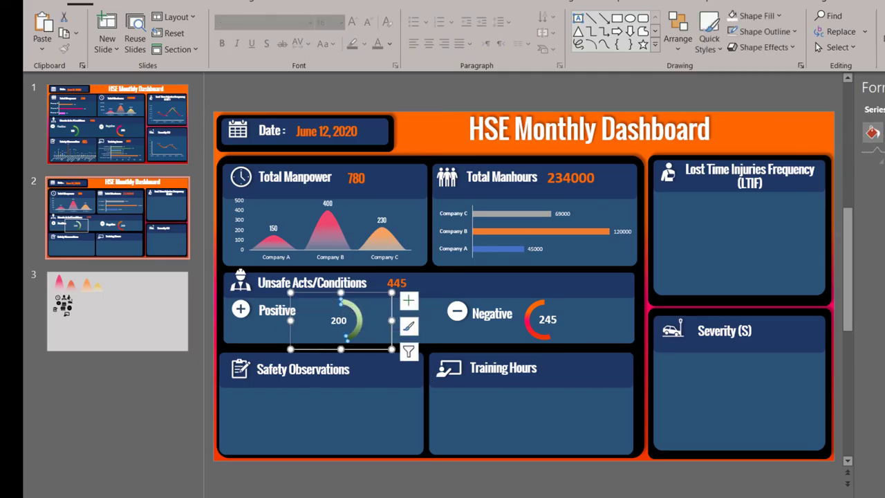
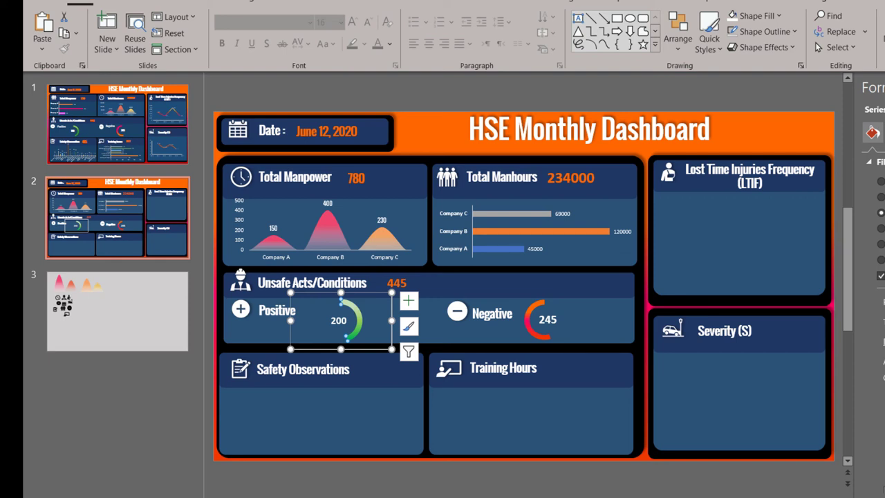
# Step: Recolour the Positive gauge ring a slightly darker custom green, #C4DFB3
pyautogui.moveTo(565, 204); pyautogui.dragTo(564, 166)
pyautogui.click(608, 154)
pyautogui.click(864, 340)
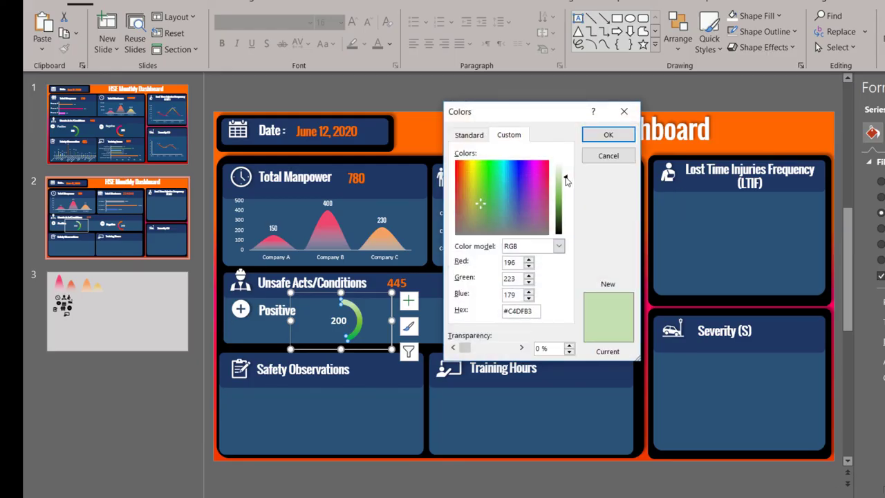
pyautogui.moveTo(566, 179); pyautogui.dragTo(566, 186)
pyautogui.press('Return')
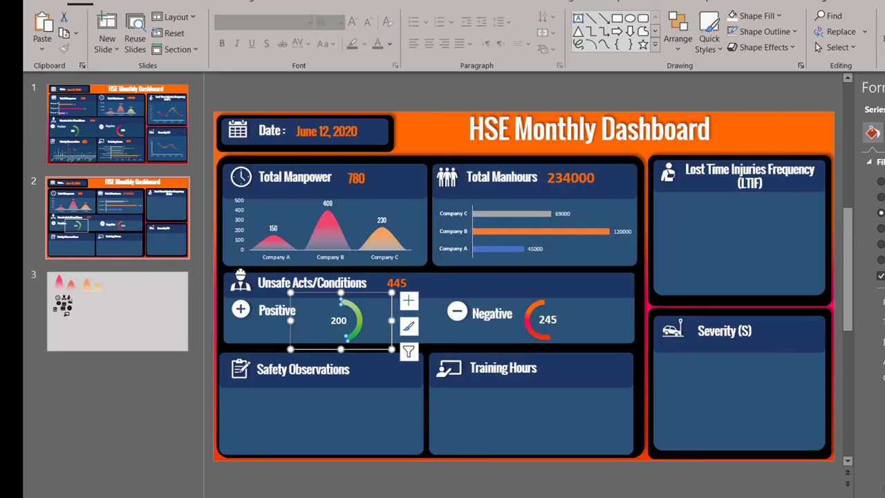
pyautogui.press('Escape')
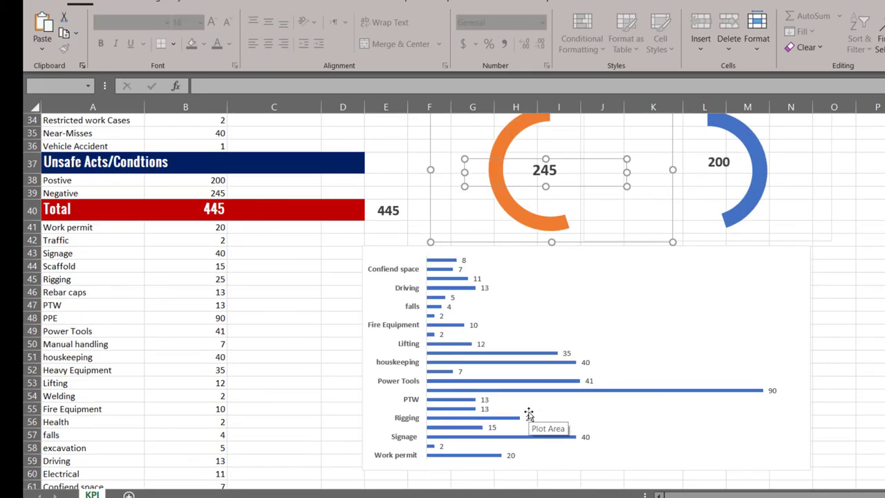
# Step: Paste the 445 total into the Safety Observations panel in orange at font size 20
pyautogui.click(537, 270)
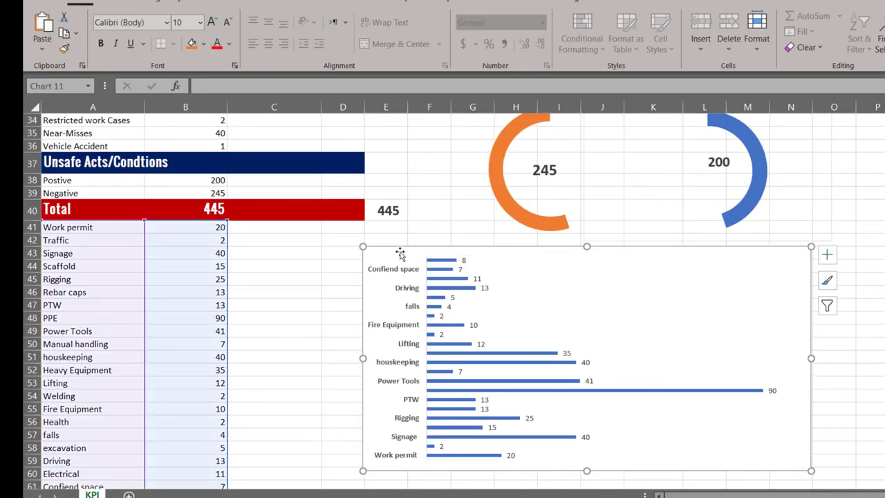
pyautogui.click(397, 210)
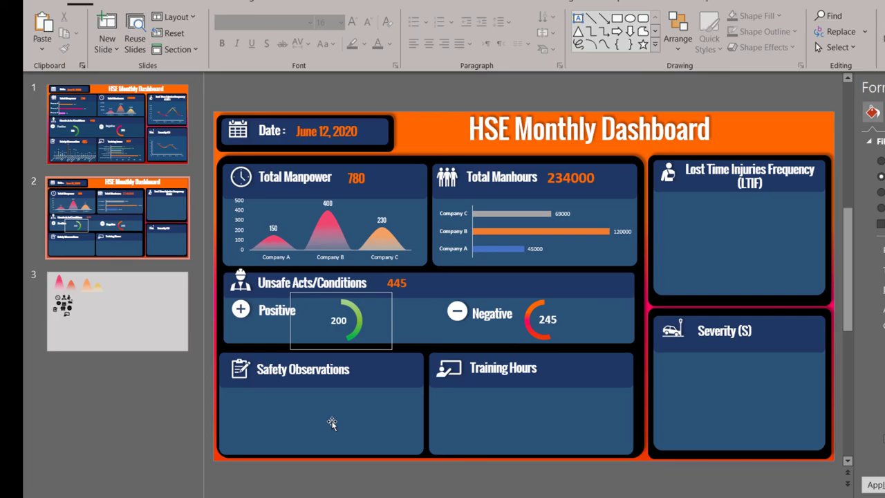
pyautogui.hotkey('ctrl', 'v')
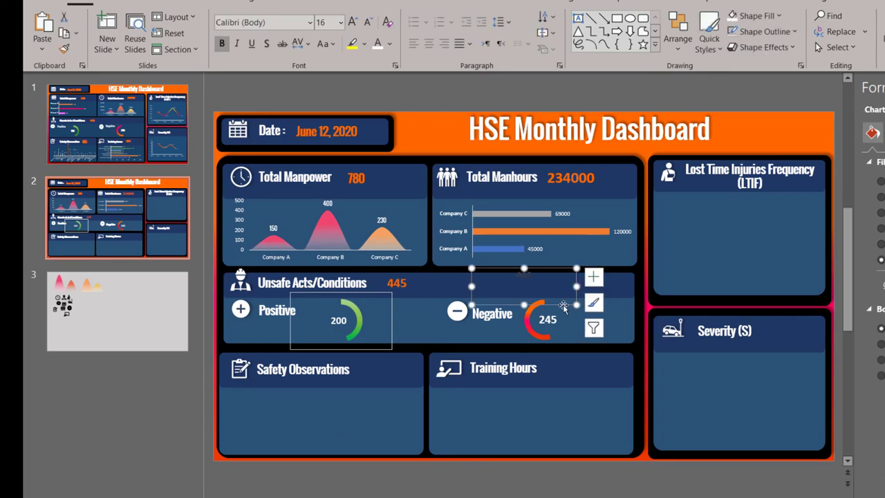
pyautogui.moveTo(561, 265); pyautogui.dragTo(387, 362)
pyautogui.click(388, 44)
pyautogui.click(396, 199)
pyautogui.hotkey('ctrl', 'shift', '.')
pyautogui.hotkey('ctrl', 'shift', '.')
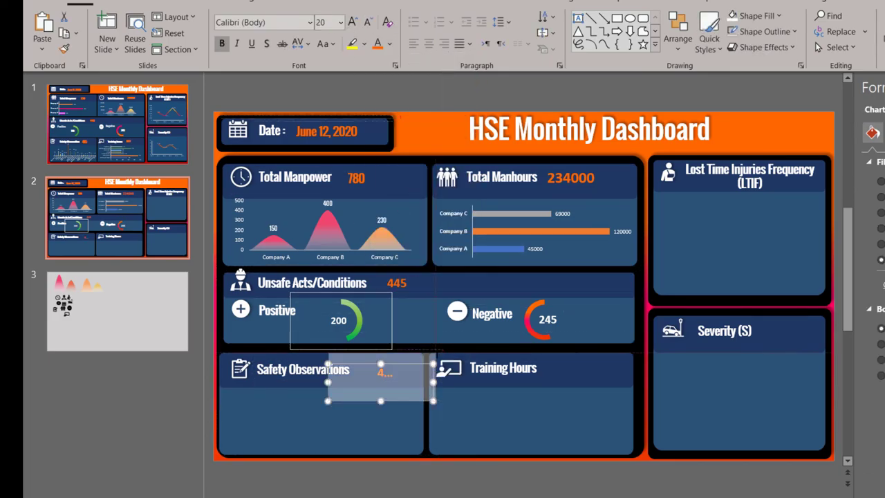
# Step: Reposition the 445 total and widen its label so the number shows fully
pyautogui.click(387, 409)
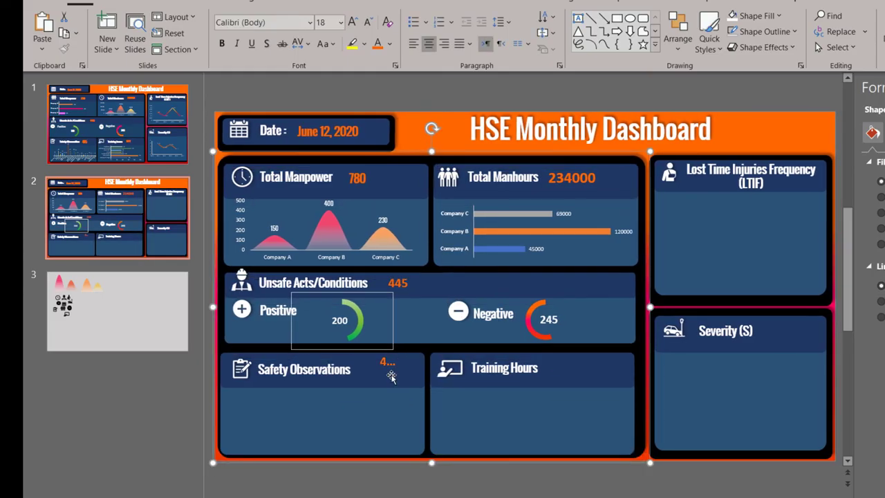
pyautogui.click(387, 362)
pyautogui.click(385, 361)
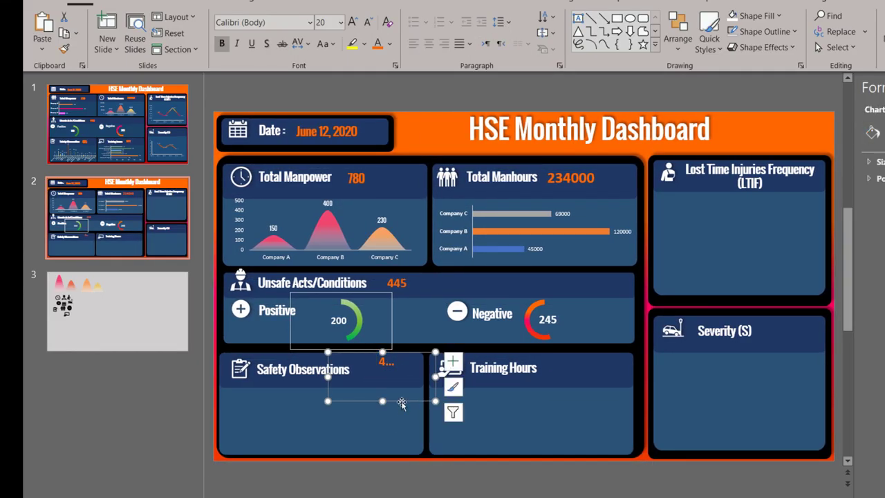
pyautogui.moveTo(387, 376); pyautogui.dragTo(372, 386)
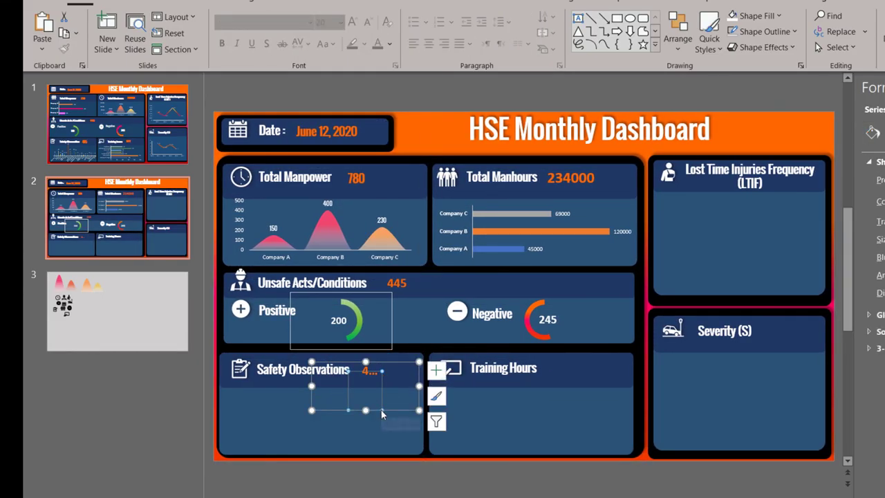
pyautogui.click(367, 372)
pyautogui.moveTo(400, 370); pyautogui.dragTo(402, 371)
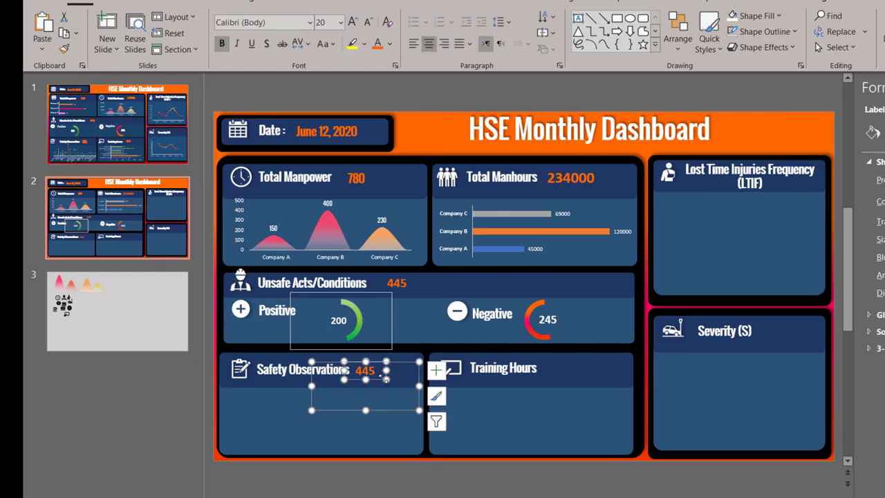
pyautogui.moveTo(366, 410); pyautogui.dragTo(384, 369)
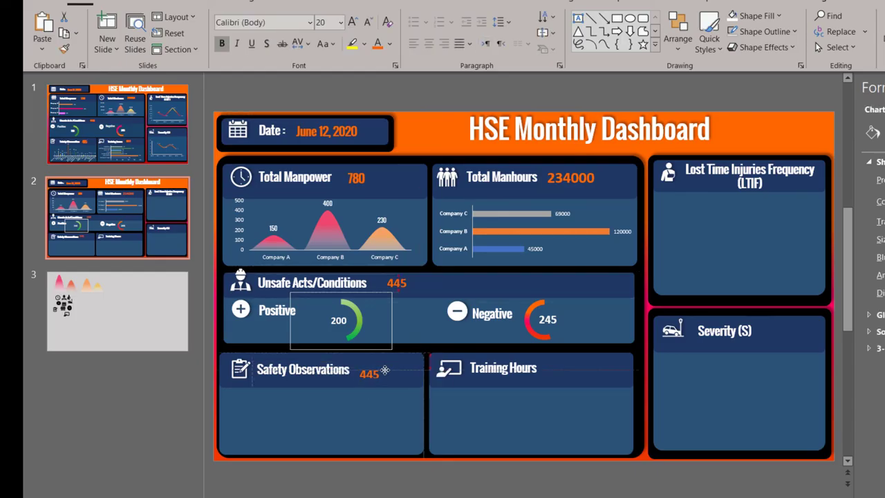
pyautogui.click(380, 378)
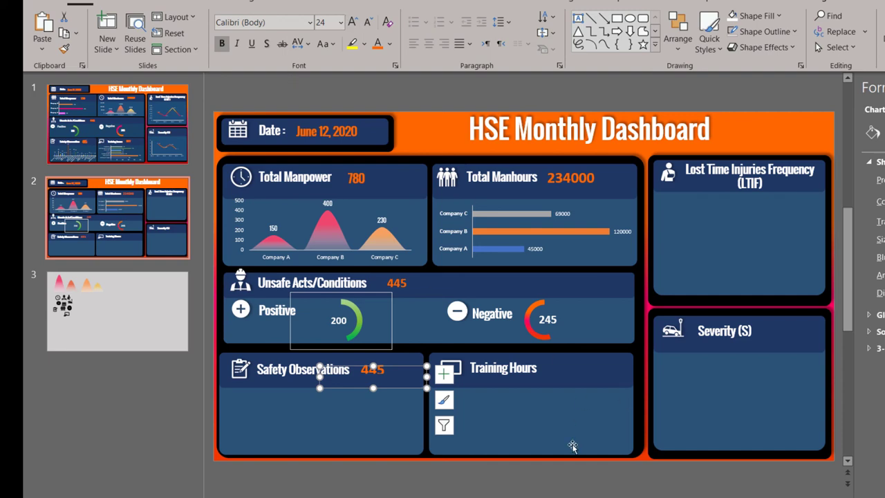
pyautogui.click(579, 477)
pyautogui.hotkey('alt', 'Tab')
# Step: Paste Excel's safety observations bar chart into the Safety Observations panel, sized to fill it
pyautogui.click(614, 251)
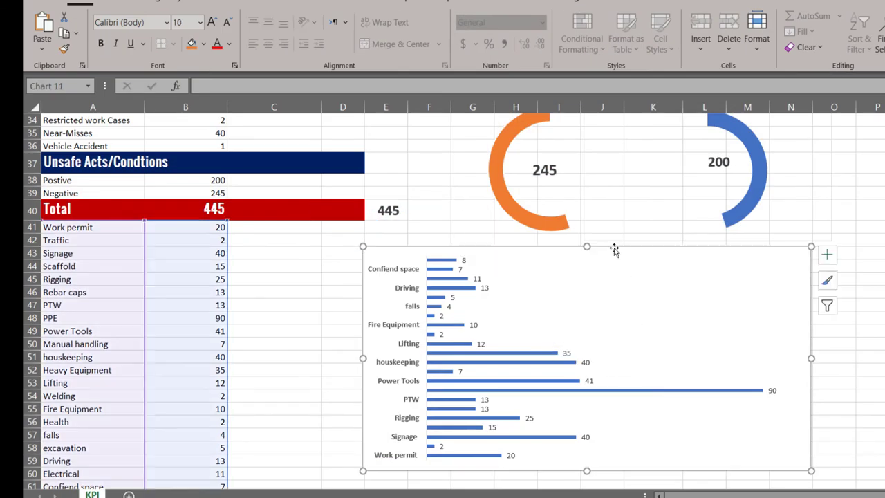
pyautogui.hotkey('ctrl', 'c')
pyautogui.hotkey('alt', 'Tab')
pyautogui.hotkey('ctrl', 'v')
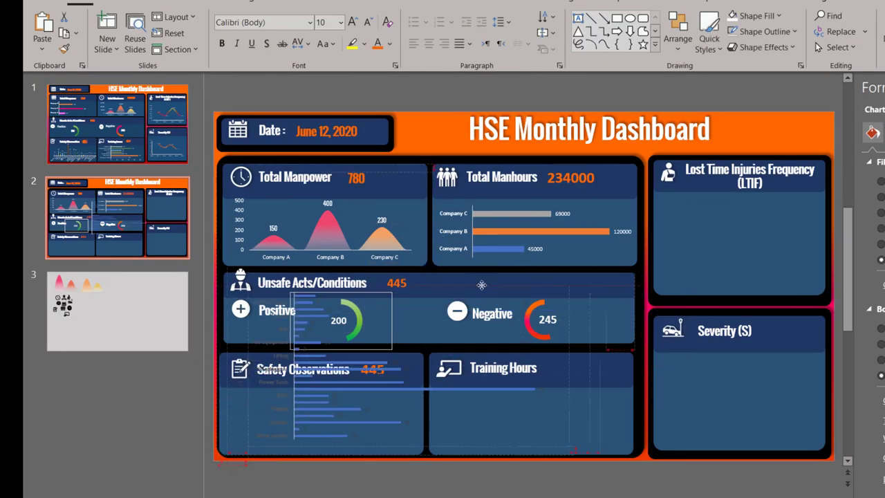
pyautogui.moveTo(568, 285); pyautogui.dragTo(402, 383)
pyautogui.moveTo(325, 415); pyautogui.dragTo(294, 420)
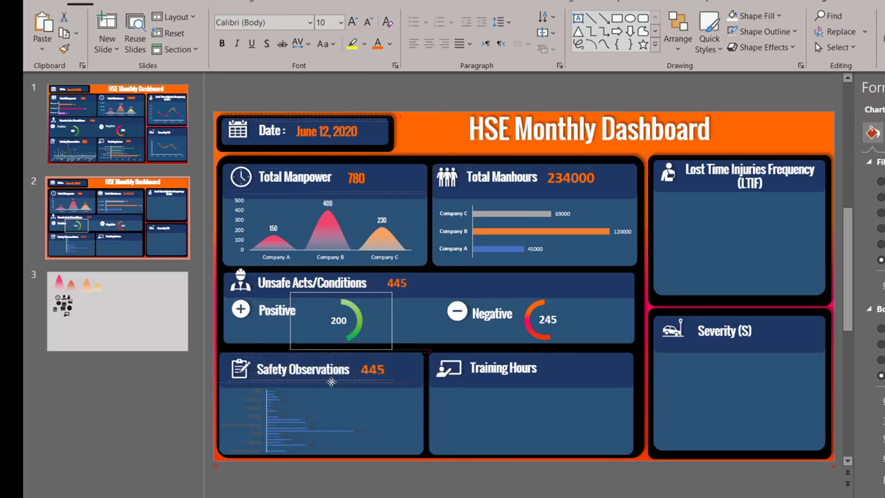
pyautogui.moveTo(371, 420); pyautogui.dragTo(425, 420)
# Step: Make the bar chart's axis and data labels white and settle its position in the panel
pyautogui.click(378, 43)
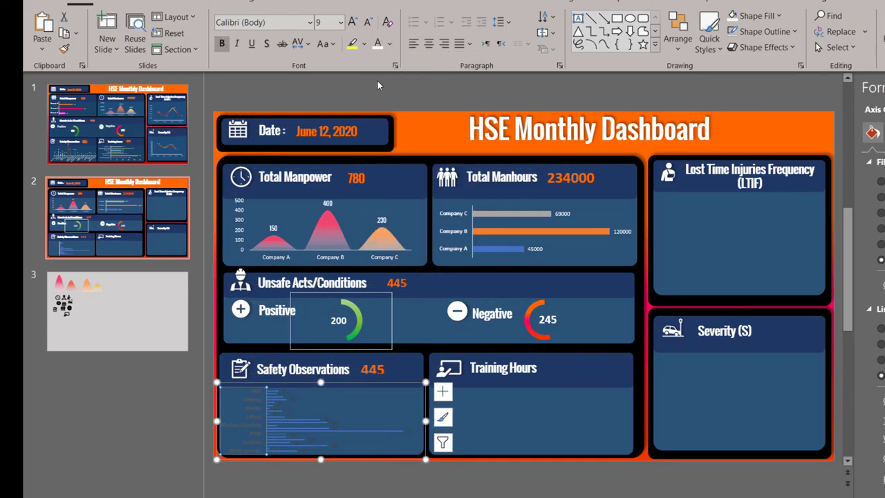
pyautogui.click(371, 430)
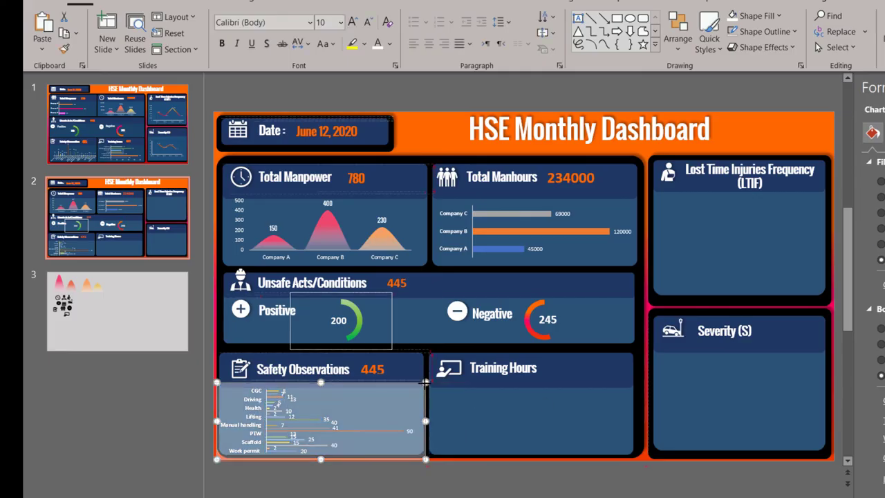
pyautogui.click(213, 379)
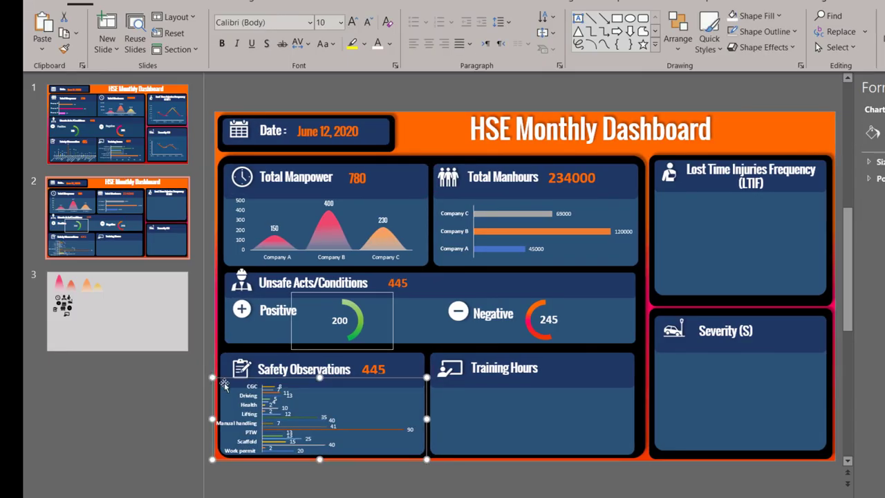
pyautogui.moveTo(408, 380); pyautogui.dragTo(400, 384)
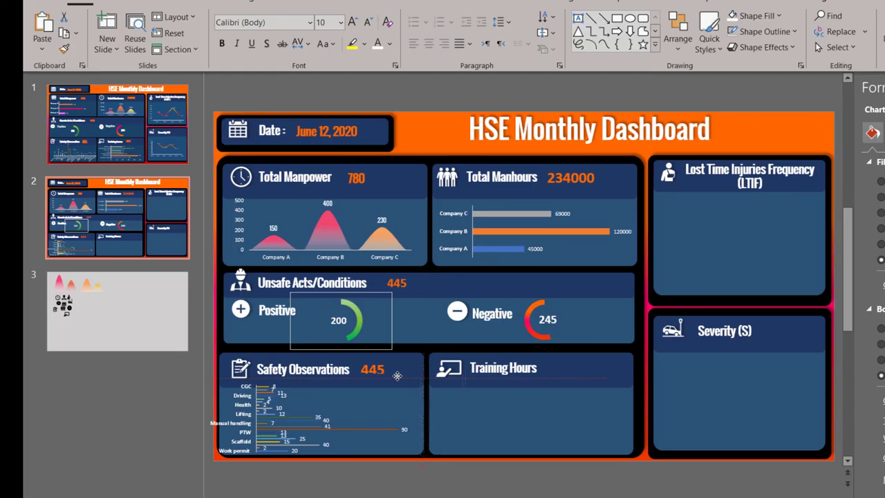
pyautogui.click(315, 405)
pyautogui.press('Escape')
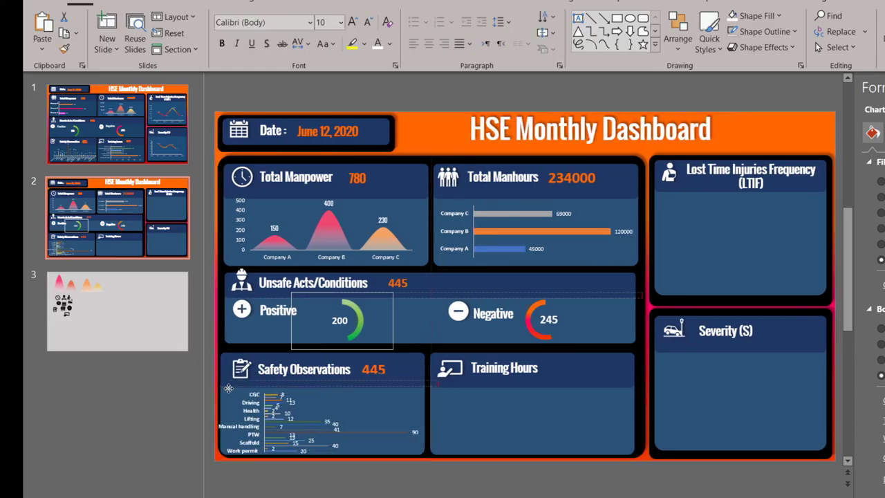
pyautogui.press('Escape')
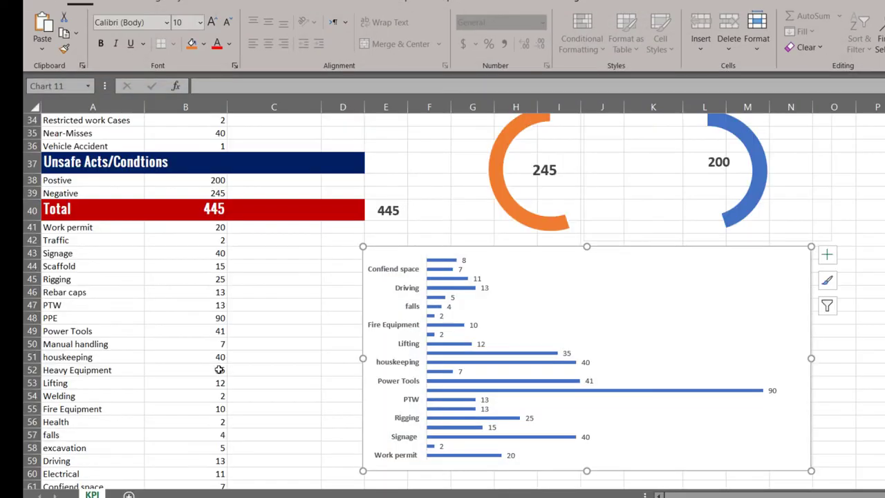
pyautogui.scroll(-12, 300, 346)
pyautogui.click(391, 334)
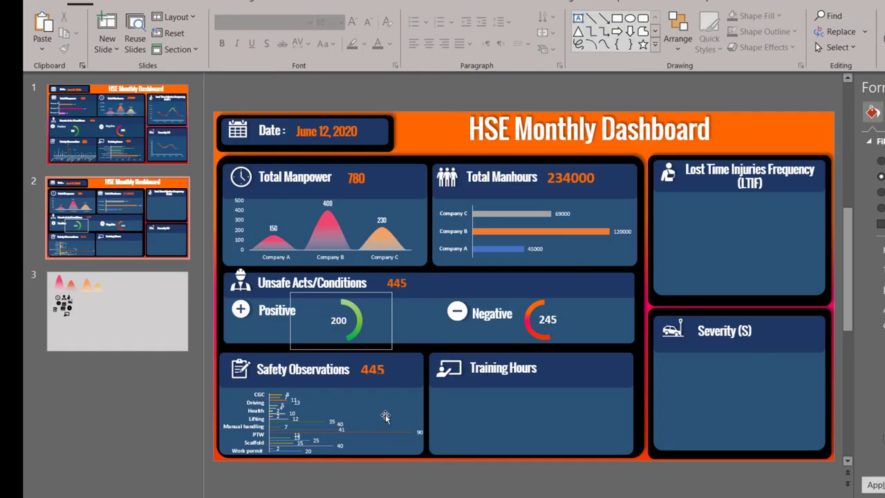
# Step: Paste the 927 total into the Training Hours panel in orange with a larger font
pyautogui.hotkey('ctrl', 'v')
pyautogui.moveTo(581, 287); pyautogui.dragTo(599, 368)
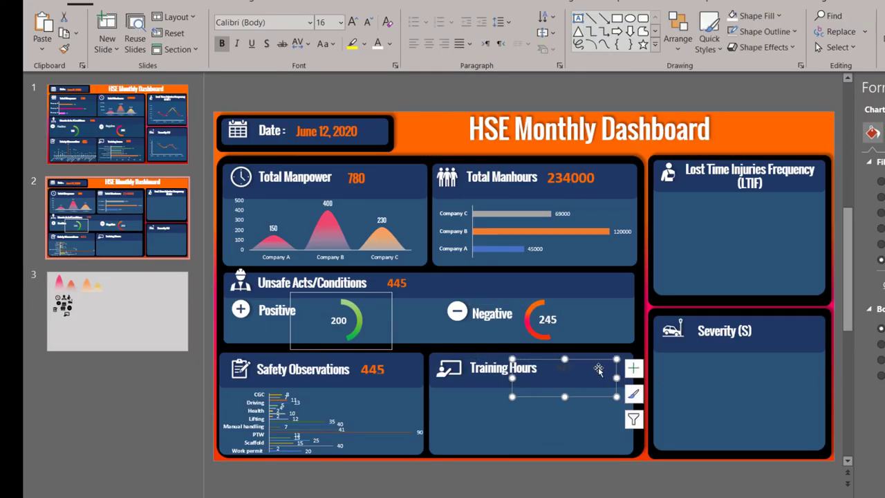
pyautogui.click(390, 44)
pyautogui.click(379, 199)
pyautogui.click(352, 22)
pyautogui.click(564, 378)
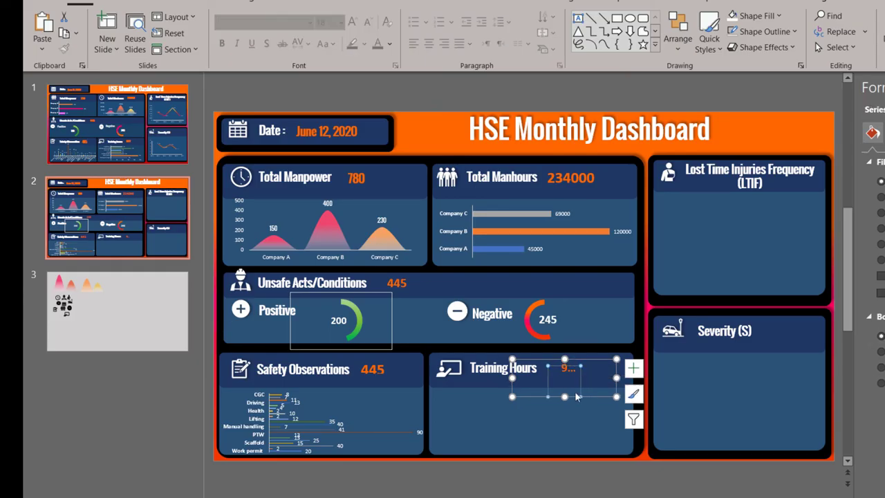
pyautogui.click(567, 368)
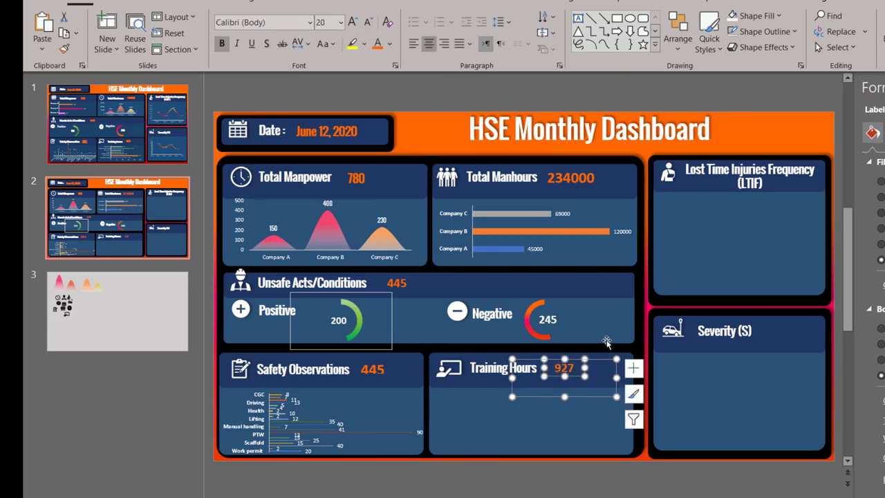
pyautogui.click(606, 342)
pyautogui.hotkey('alt', 'Tab')
# Step: Paste Excel's Training Hours chart onto the slide inside the Training Hours panel
pyautogui.click(569, 270)
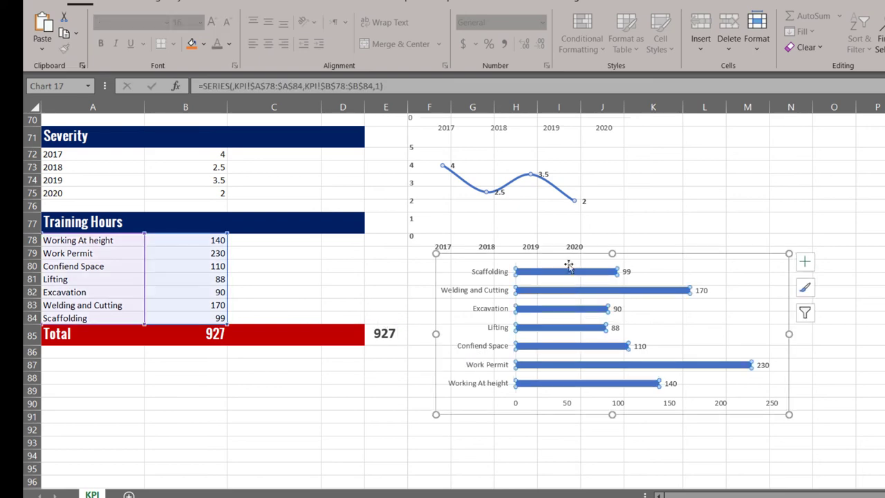
pyautogui.scroll(3, 526, 298)
pyautogui.scroll(-2, 524, 290)
pyautogui.click(521, 294)
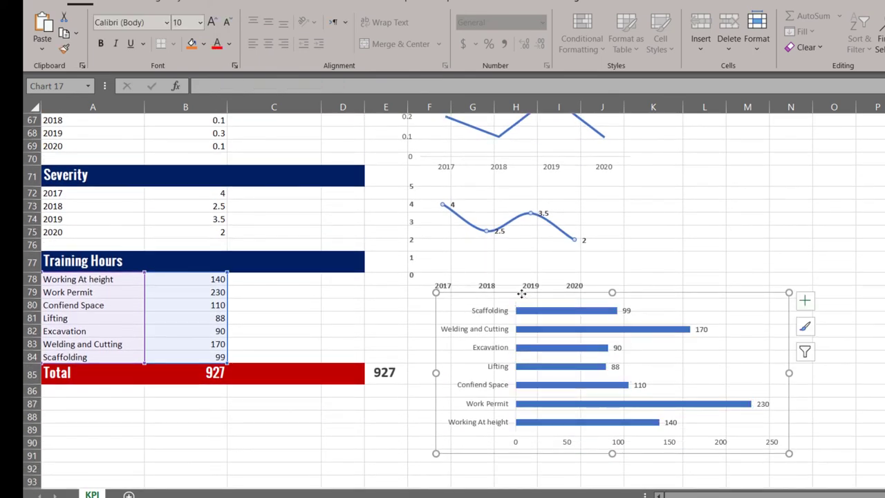
pyautogui.hotkey('ctrl', 'c')
pyautogui.hotkey('alt', 'Tab')
pyautogui.hotkey('ctrl', 'v')
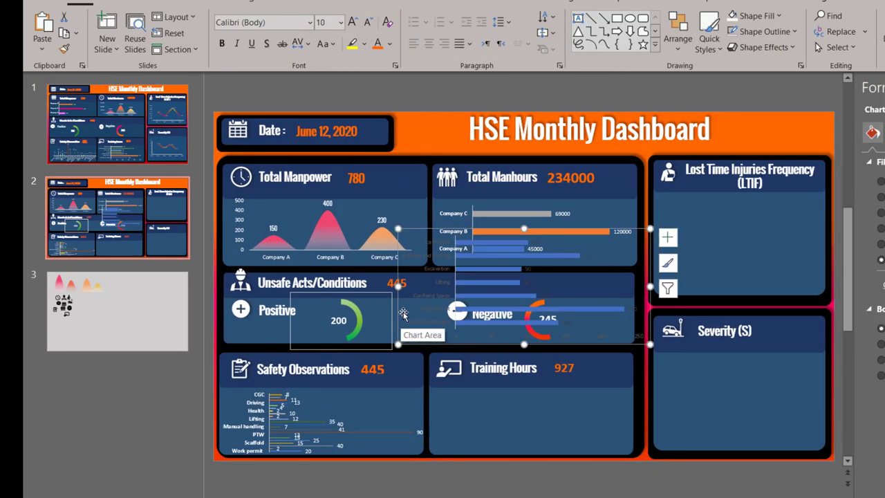
pyautogui.moveTo(420, 233); pyautogui.dragTo(434, 345)
pyautogui.moveTo(556, 351); pyautogui.dragTo(581, 372)
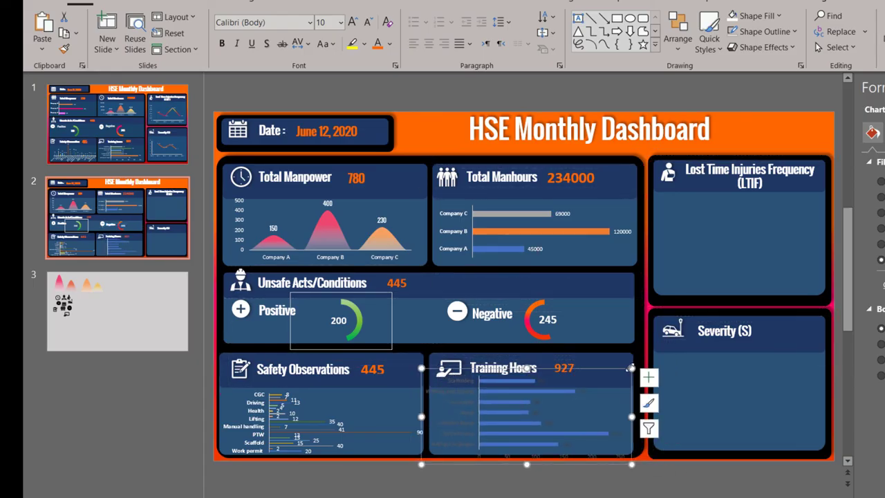
# Step: Change the Training Hours chart from bars to a column chart
pyautogui.click(805, 1)
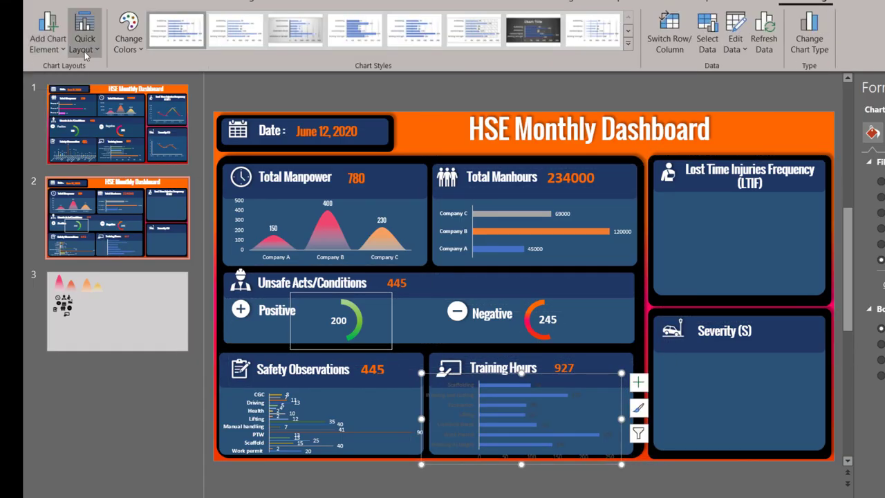
pyautogui.click(809, 40)
pyautogui.click(375, 119)
pyautogui.click(669, 429)
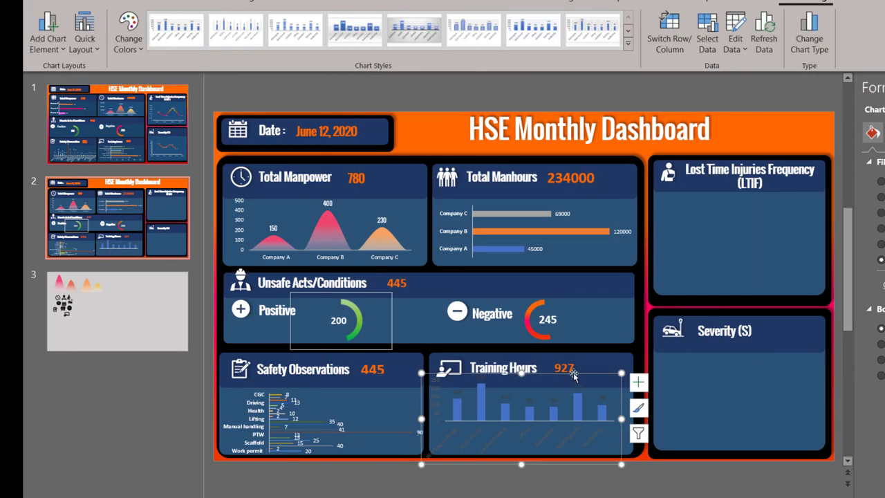
# Step: Make the column chart's axis and data labels white and fit its width to the panel
pyautogui.click(507, 456)
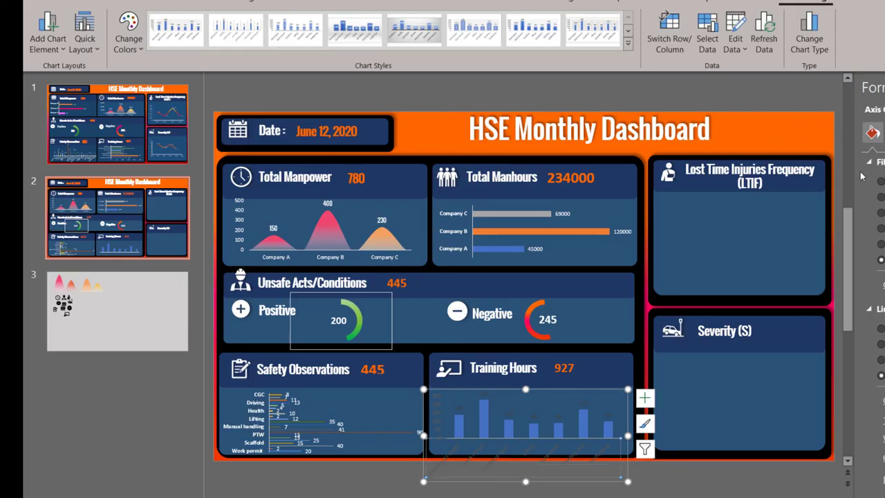
pyautogui.click(66, 1)
pyautogui.click(388, 44)
pyautogui.click(381, 81)
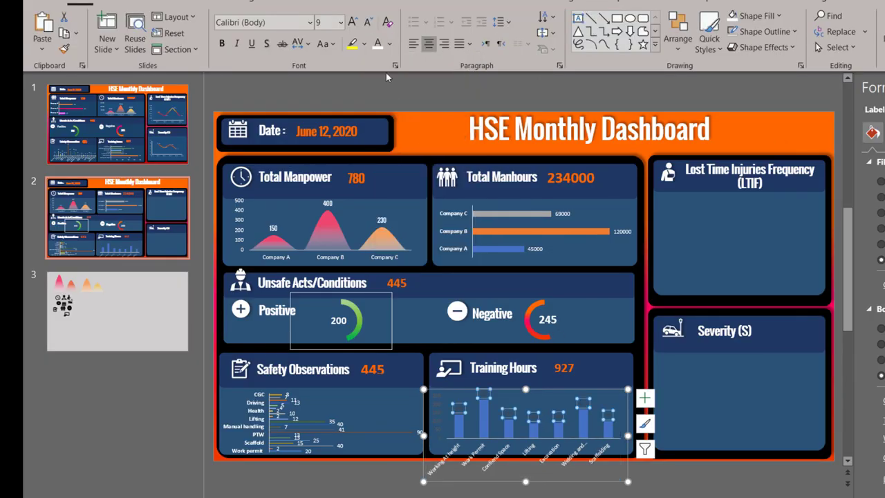
pyautogui.click(593, 387)
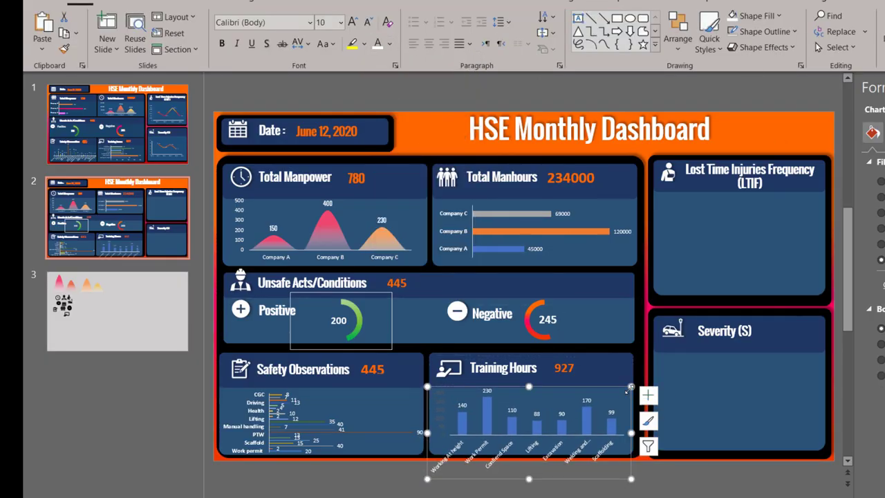
pyautogui.moveTo(424, 433); pyautogui.dragTo(430, 432)
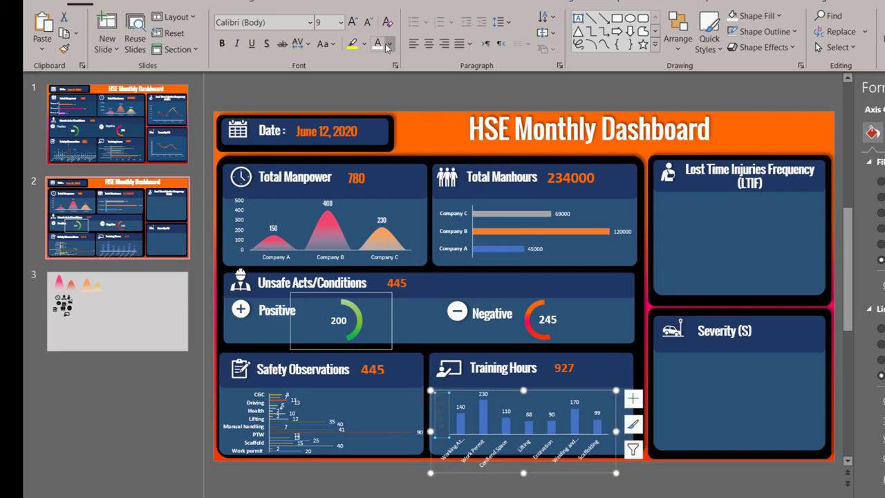
pyautogui.moveTo(615, 431); pyautogui.dragTo(633, 431)
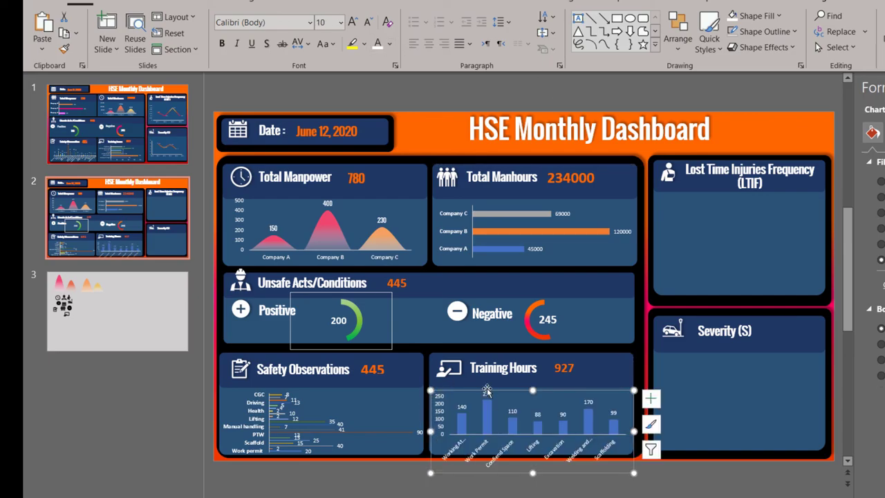
pyautogui.moveTo(487, 391); pyautogui.dragTo(486, 381)
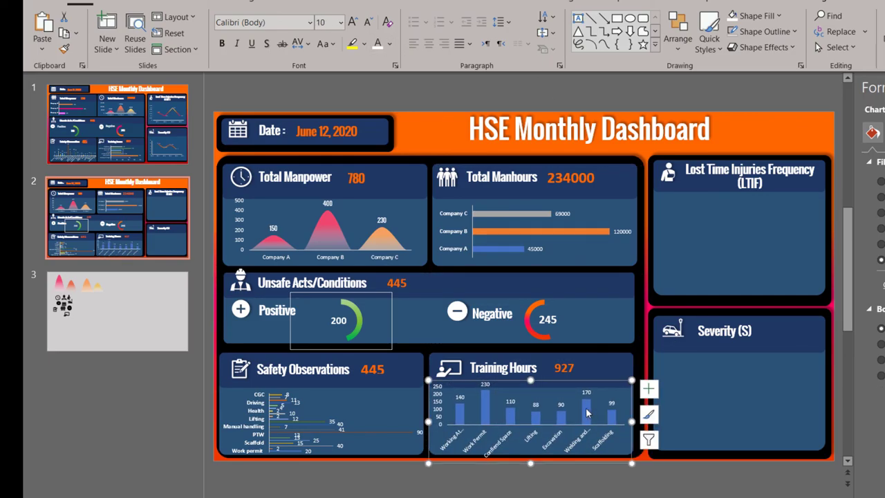
# Step: Give each column its own colour and shift the plot area so labels fit
pyautogui.click(881, 290)
pyautogui.click(609, 484)
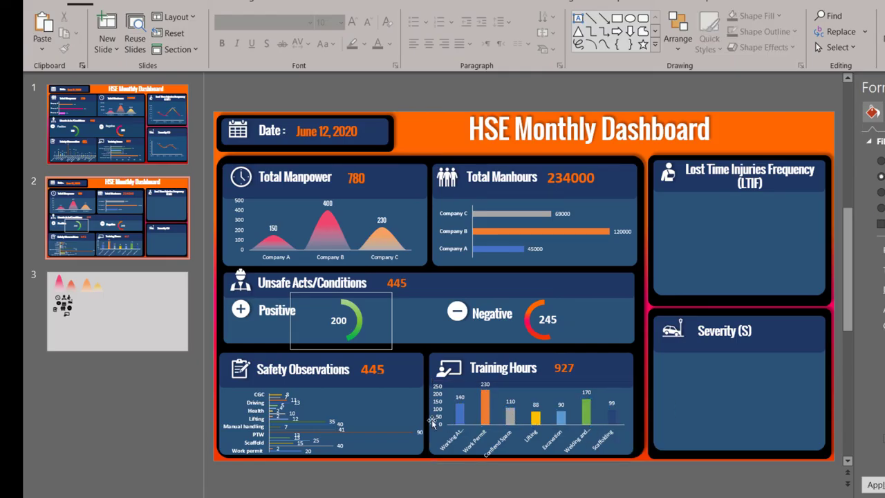
pyautogui.click(434, 423)
pyautogui.click(599, 452)
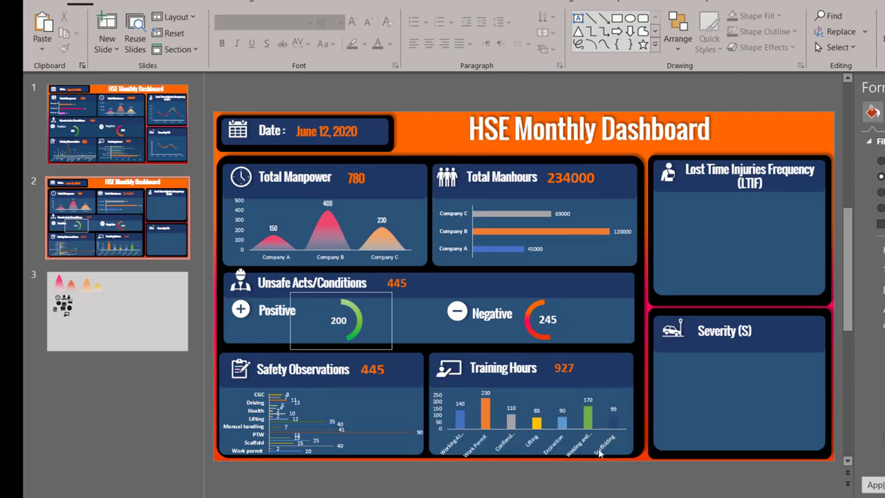
pyautogui.click(599, 453)
pyautogui.click(567, 391)
pyautogui.moveTo(567, 390); pyautogui.dragTo(446, 417)
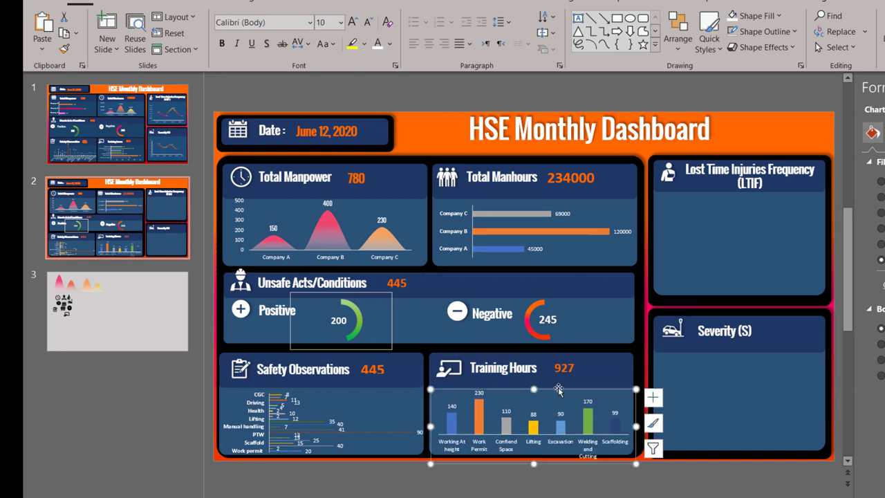
pyautogui.click(673, 482)
# Step: Give the Scaffolding column a lighter fill colour
pyautogui.doubleClick(614, 429)
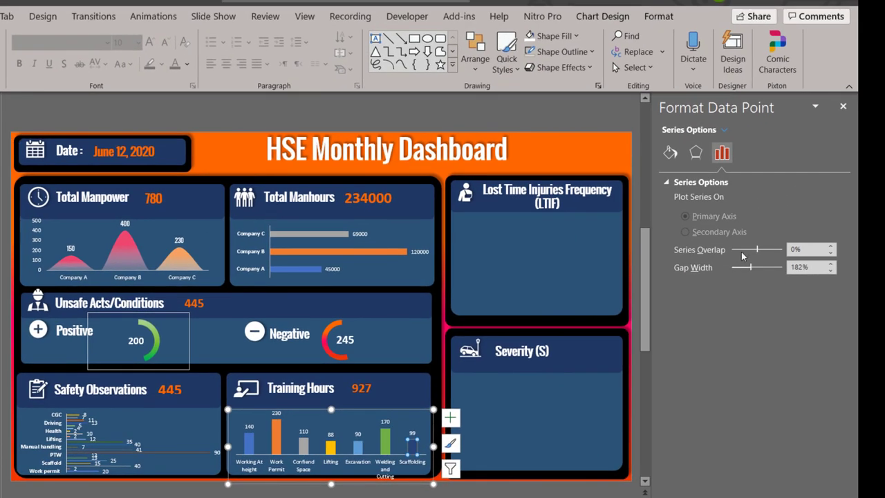
pyautogui.click(669, 152)
pyautogui.click(820, 338)
pyautogui.click(754, 191)
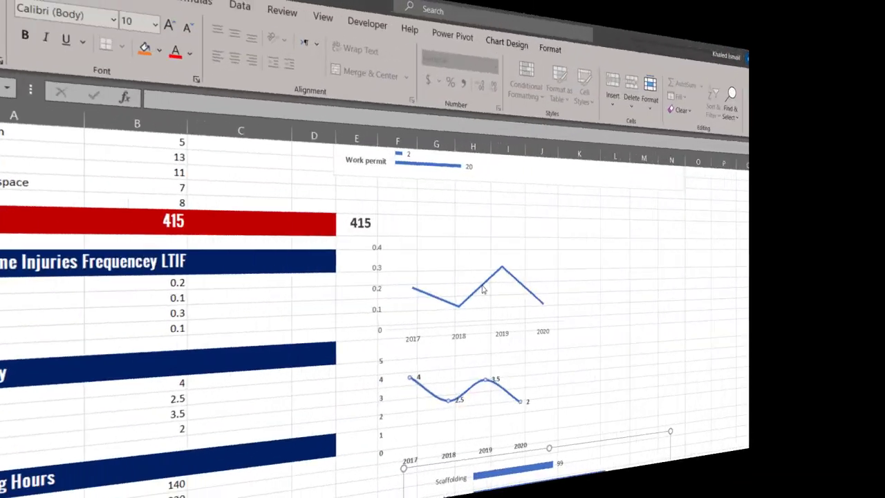
# Step: Paste Excel's LTIF line chart onto the dashboard slide
pyautogui.click(483, 289)
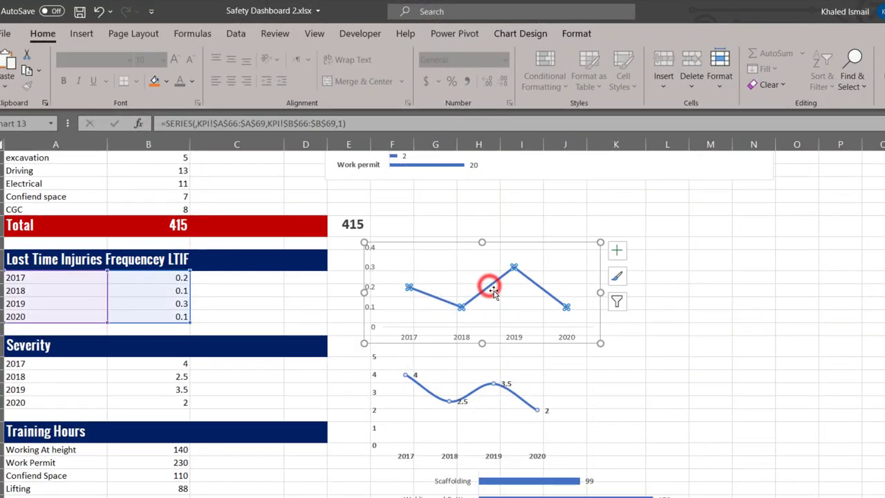
pyautogui.click(514, 244)
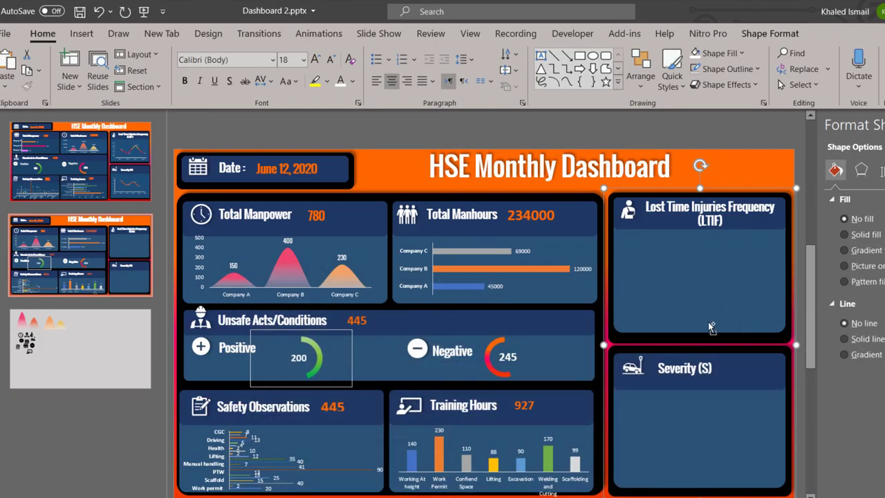
pyautogui.hotkey('ctrl', 'v')
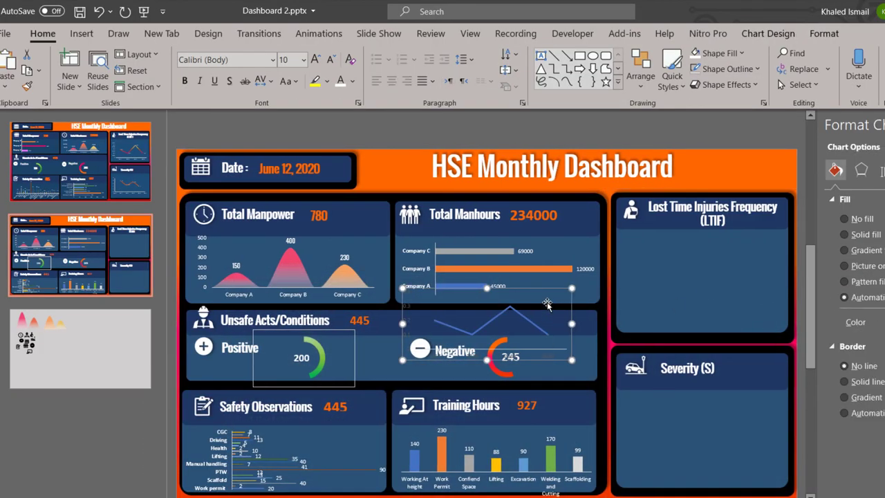
# Step: Place the LTIF chart in its panel and make both axes' labels, including years 2017–2020, white
pyautogui.moveTo(532, 290); pyautogui.dragTo(745, 257)
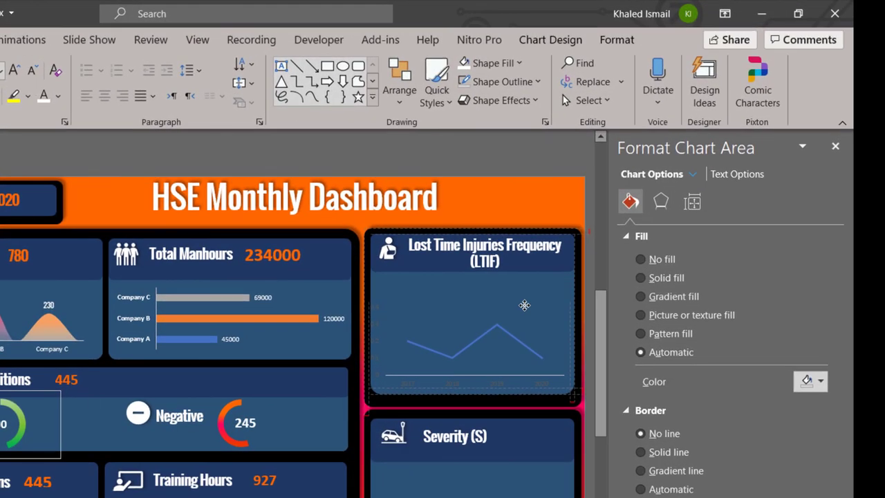
pyautogui.moveTo(525, 305); pyautogui.dragTo(528, 304)
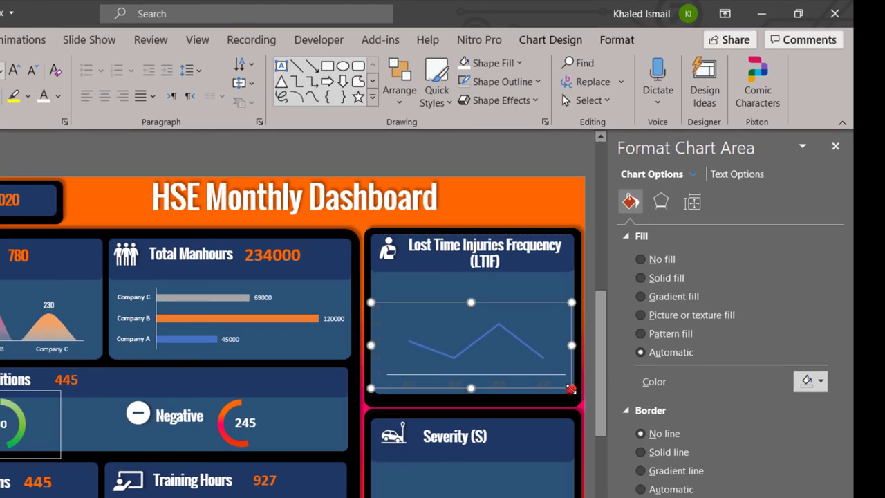
pyautogui.moveTo(502, 301); pyautogui.dragTo(511, 289)
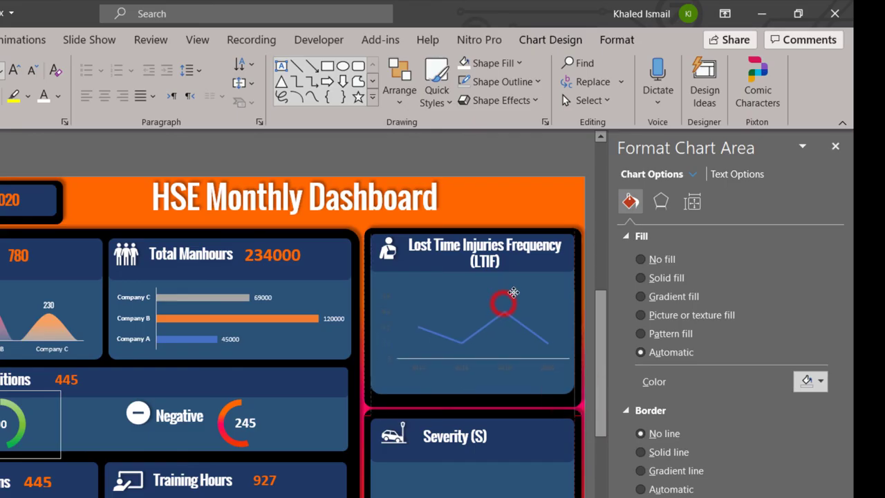
pyautogui.click(389, 316)
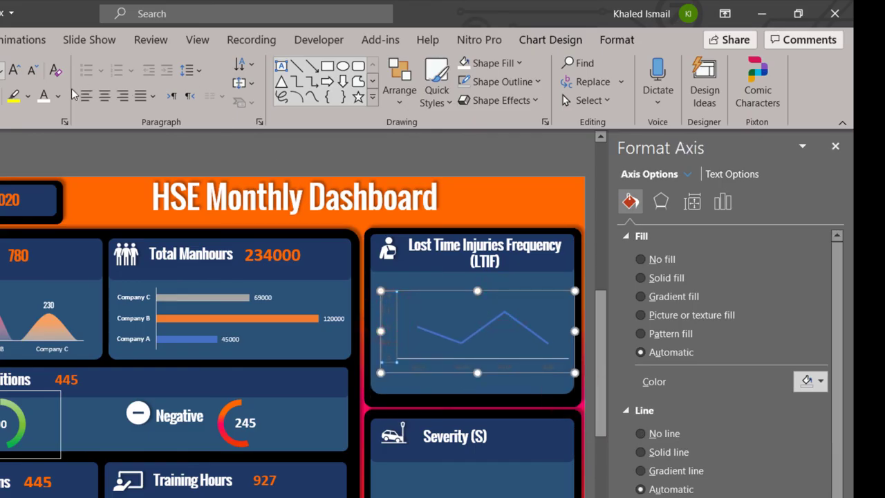
pyautogui.click(411, 365)
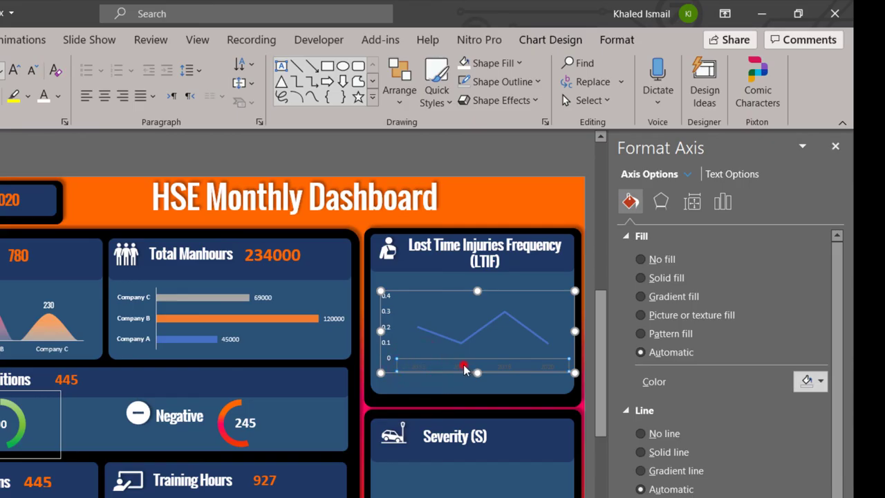
pyautogui.click(463, 364)
pyautogui.click(44, 103)
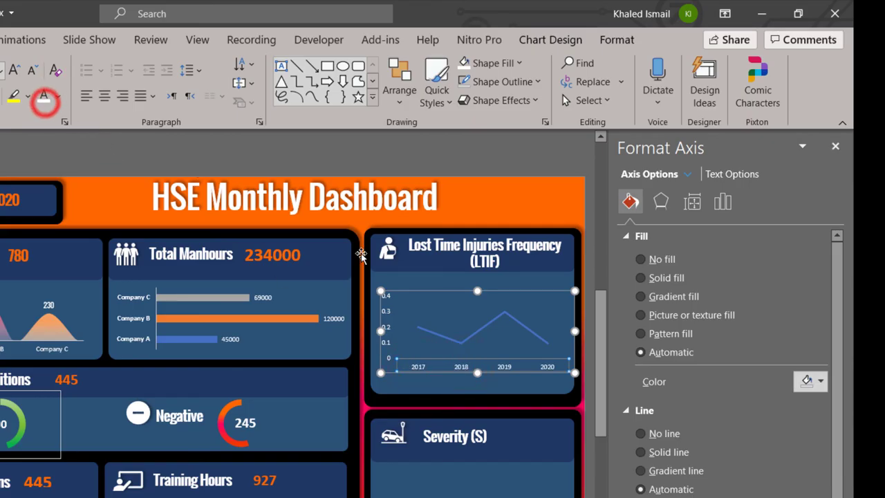
# Step: Make the LTIF data labels 0.2, 0.1, 0.3 and 0.1 white
pyautogui.click(492, 325)
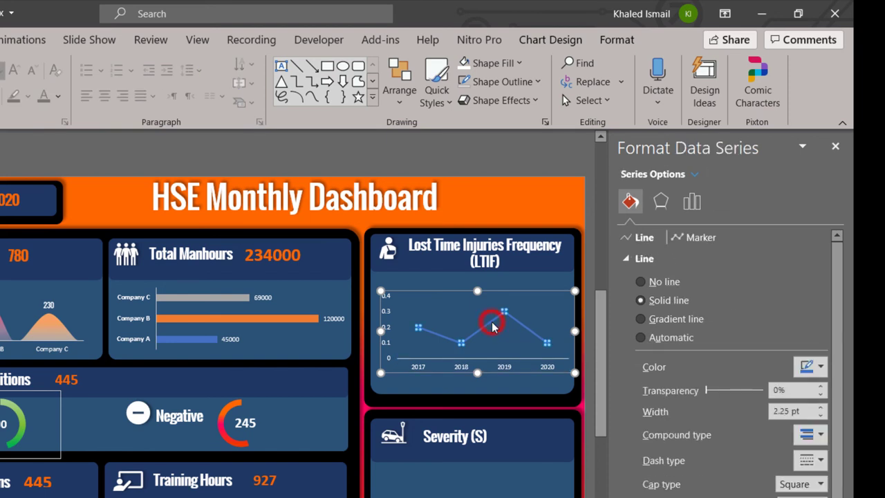
pyautogui.rightClick(492, 322)
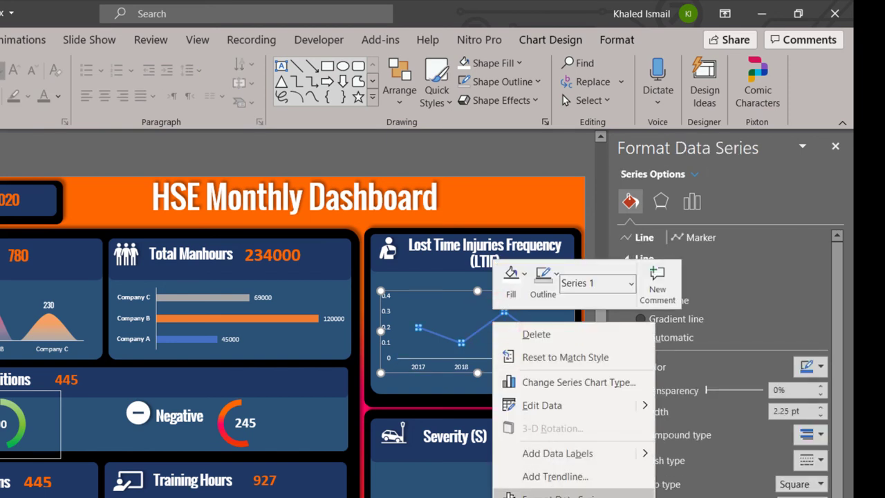
pyautogui.click(553, 458)
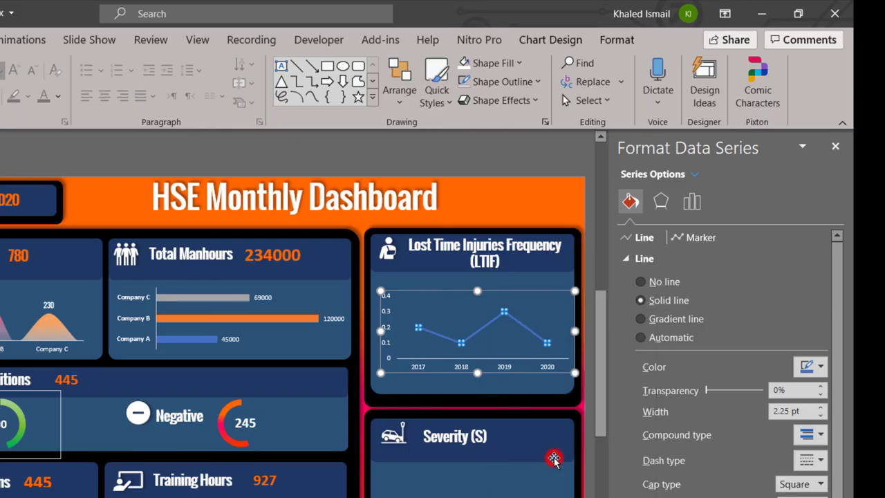
pyautogui.click(517, 315)
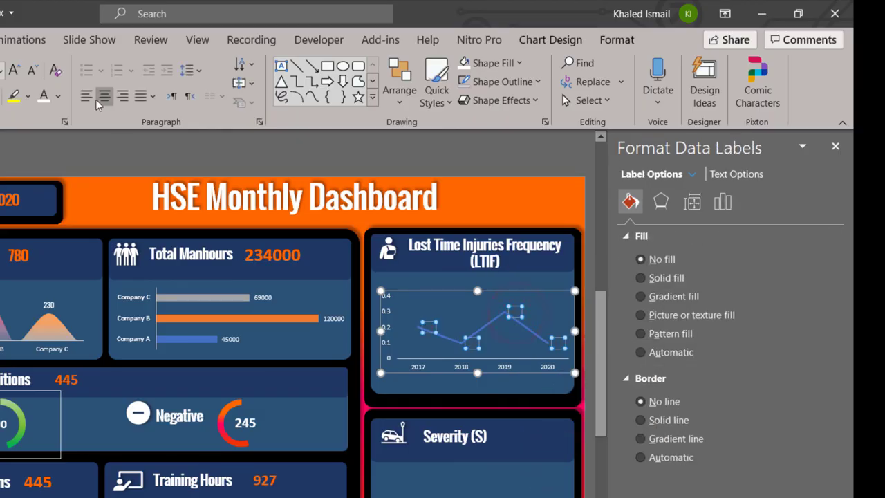
pyautogui.click(41, 97)
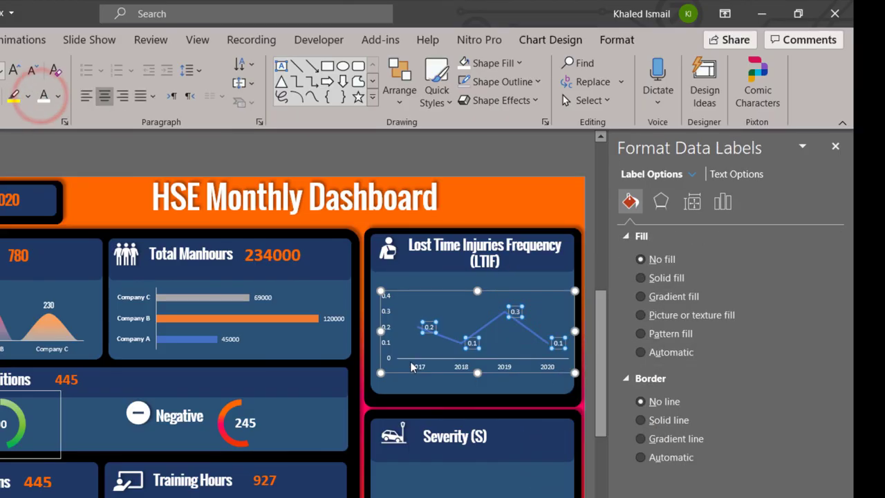
pyautogui.click(495, 319)
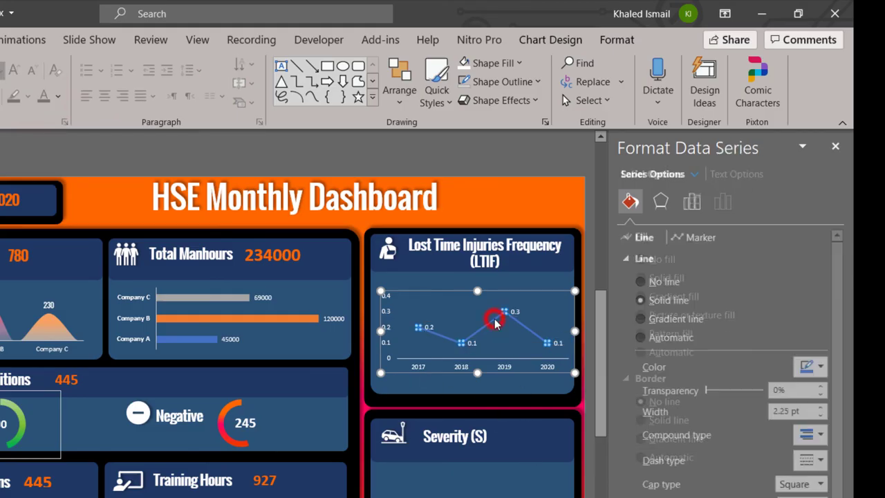
# Step: Give the LTIF line a gradient, shift its stops, and colour the rightmost stop orange
pyautogui.click(677, 318)
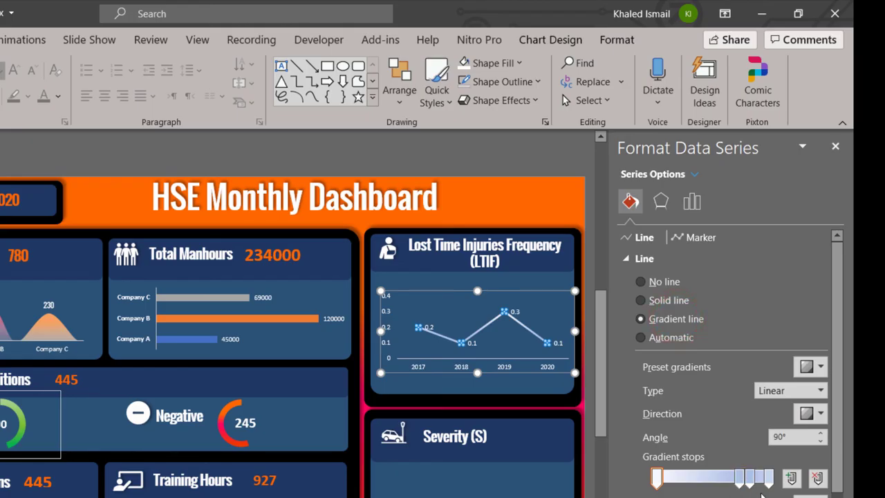
pyautogui.moveTo(722, 486); pyautogui.dragTo(712, 478)
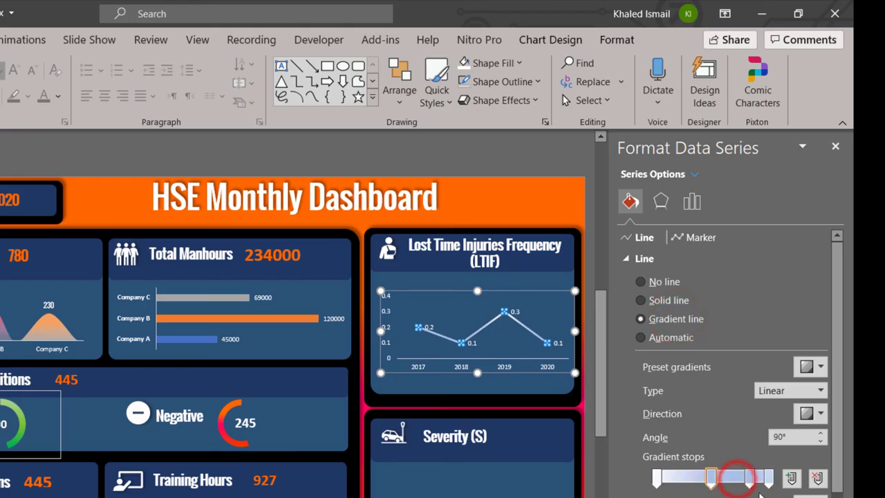
pyautogui.click(755, 477)
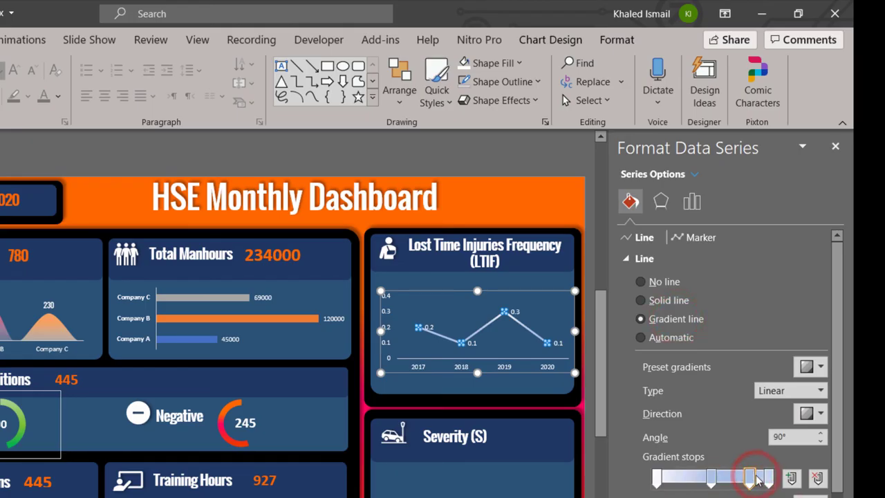
pyautogui.moveTo(755, 483); pyautogui.dragTo(740, 480)
pyautogui.click(769, 477)
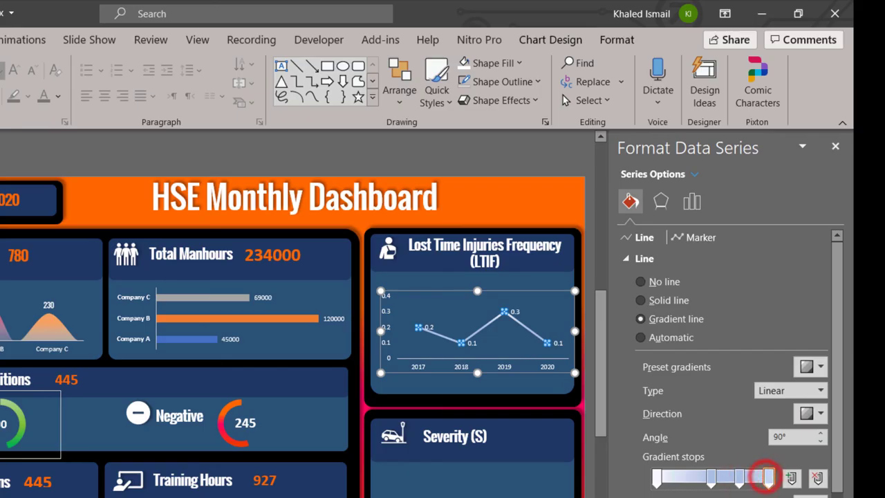
pyautogui.click(816, 493)
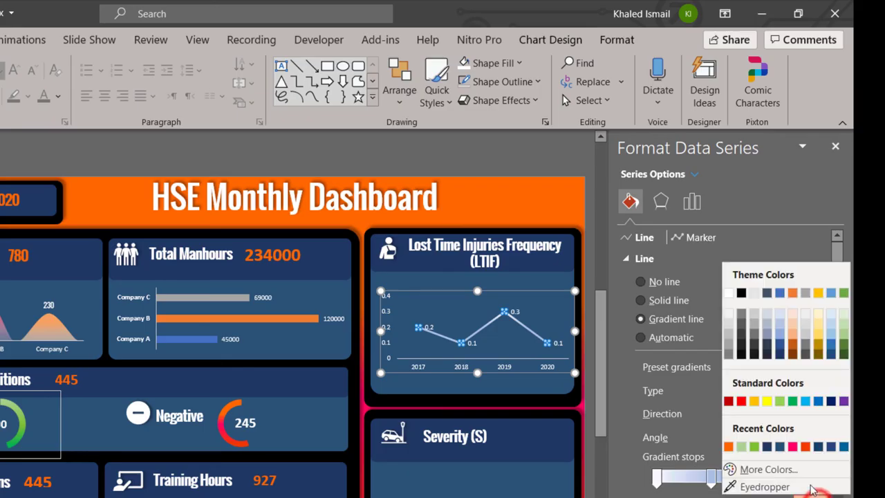
pyautogui.click(805, 446)
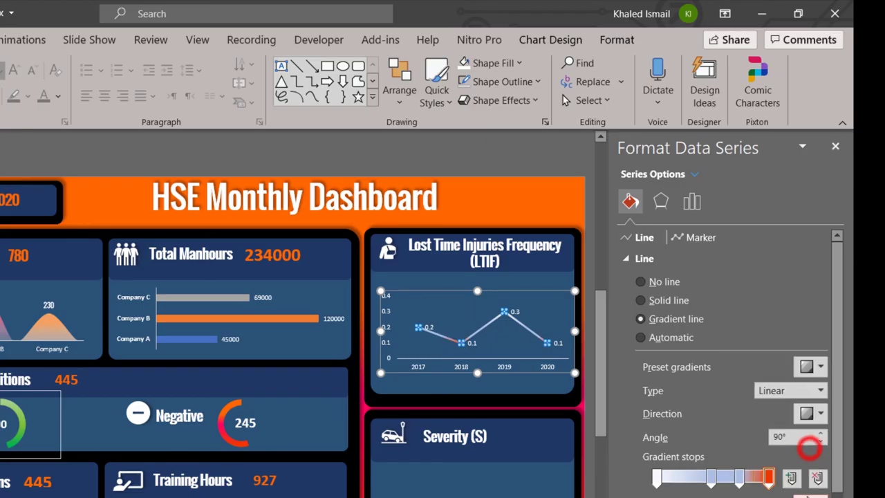
# Step: Colour the remaining gradient stops red, orange and orange-yellow so the line runs yellow to red
pyautogui.click(741, 477)
pyautogui.click(816, 493)
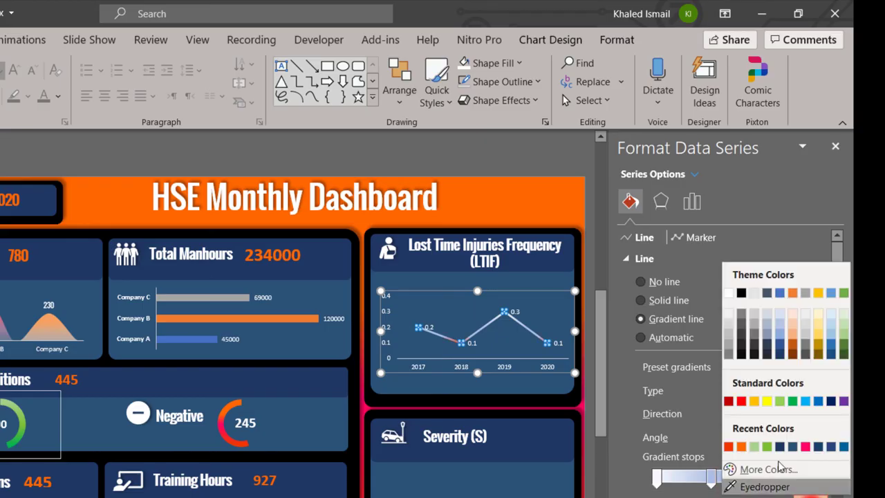
pyautogui.click(742, 401)
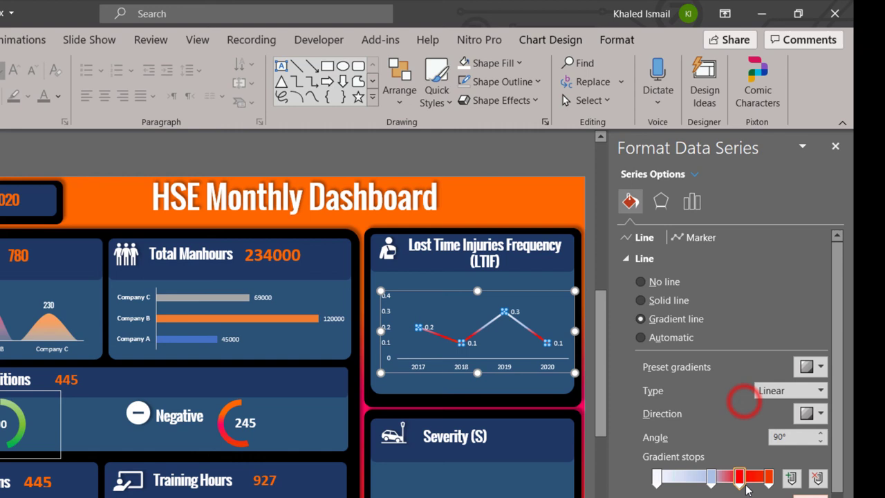
pyautogui.click(711, 476)
pyautogui.click(815, 493)
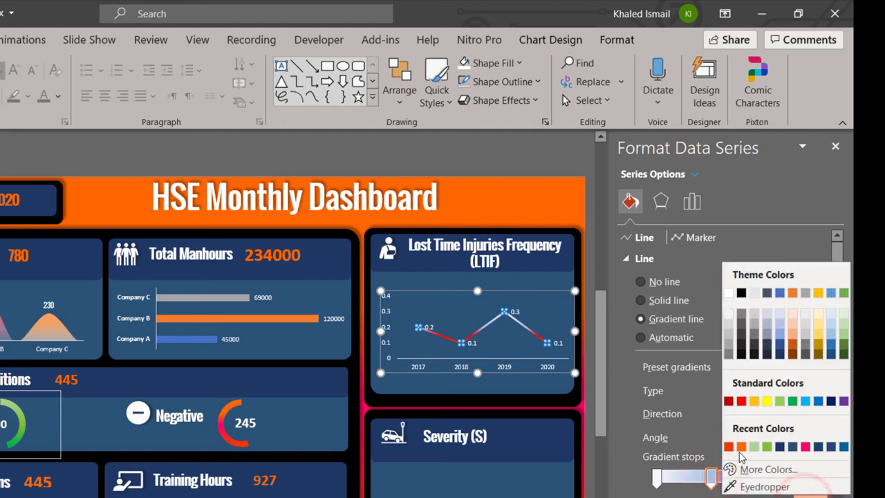
pyautogui.click(741, 448)
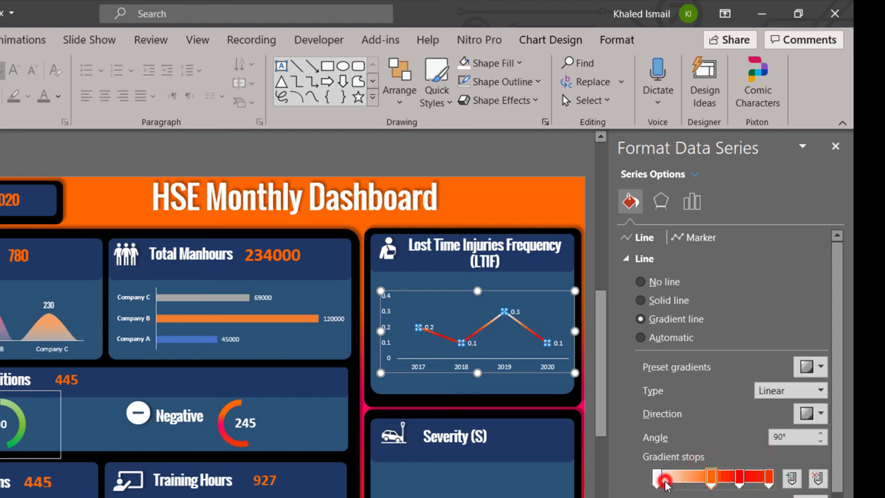
pyautogui.click(664, 479)
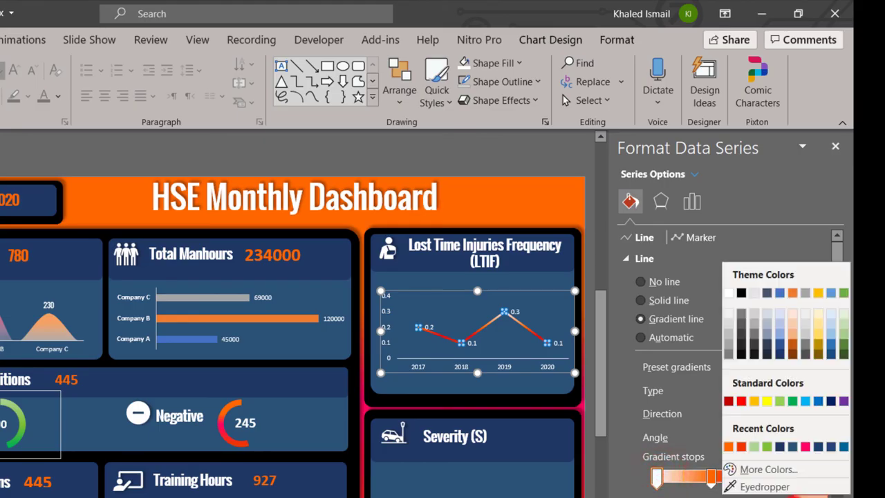
pyautogui.click(812, 494)
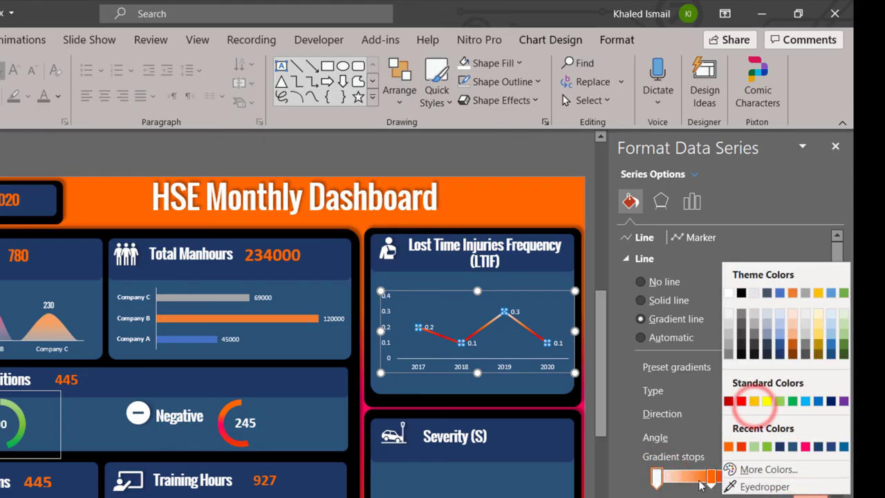
pyautogui.click(758, 401)
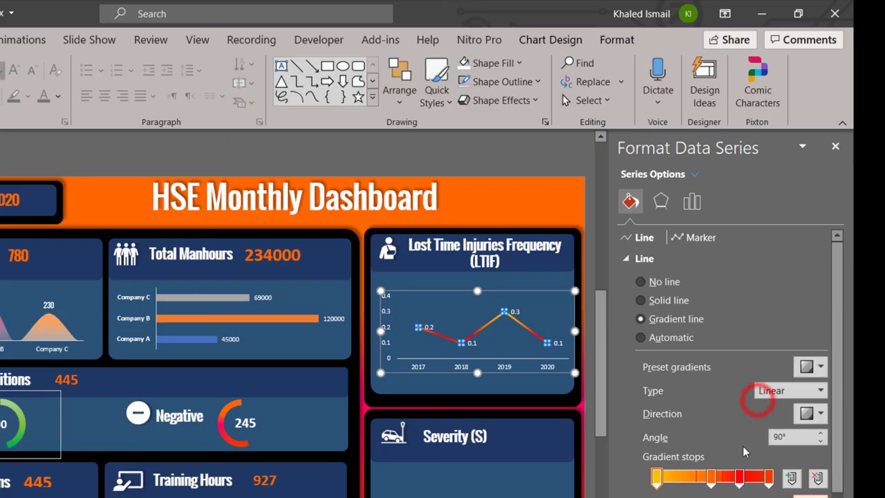
pyautogui.click(739, 478)
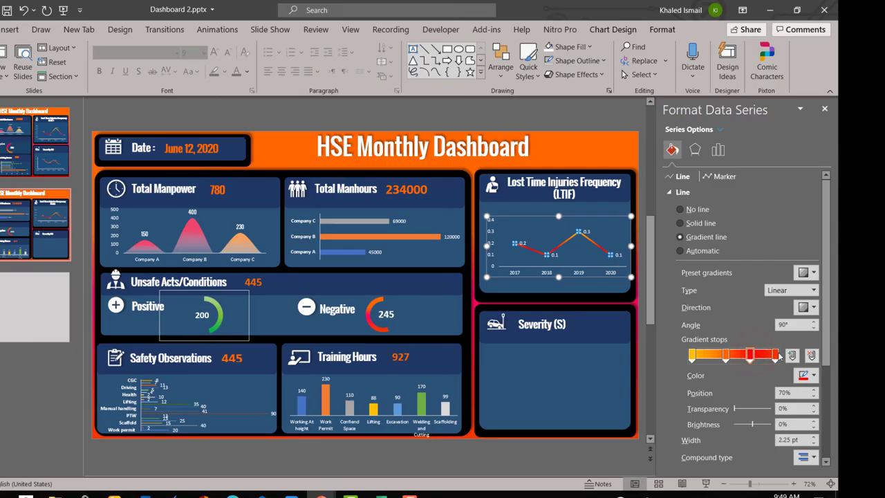
# Step: Paste the Severity line chart (4, 2.5, 3.5, 2) from Safety Dashboard 2 onto the slide
pyautogui.click(600, 360)
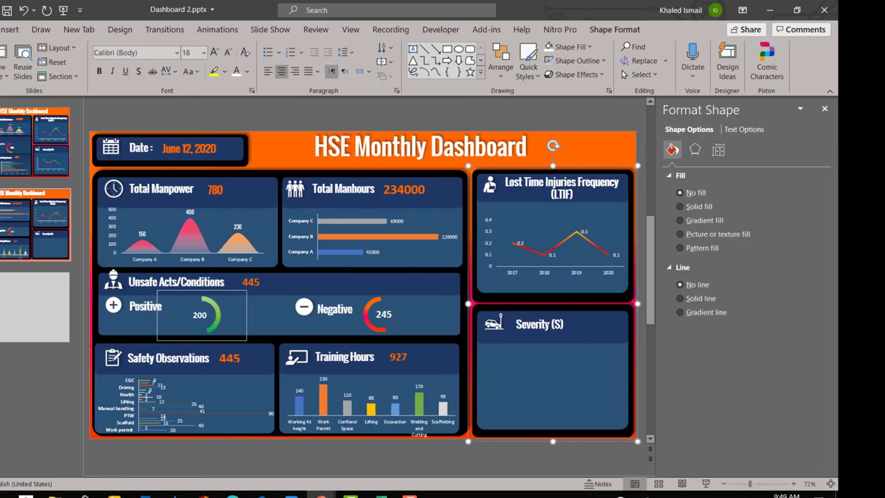
pyautogui.click(381, 495)
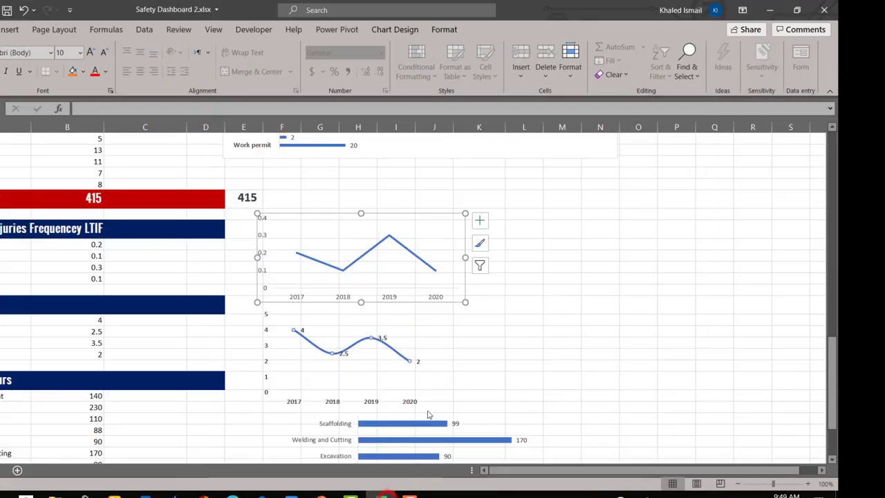
pyautogui.click(390, 397)
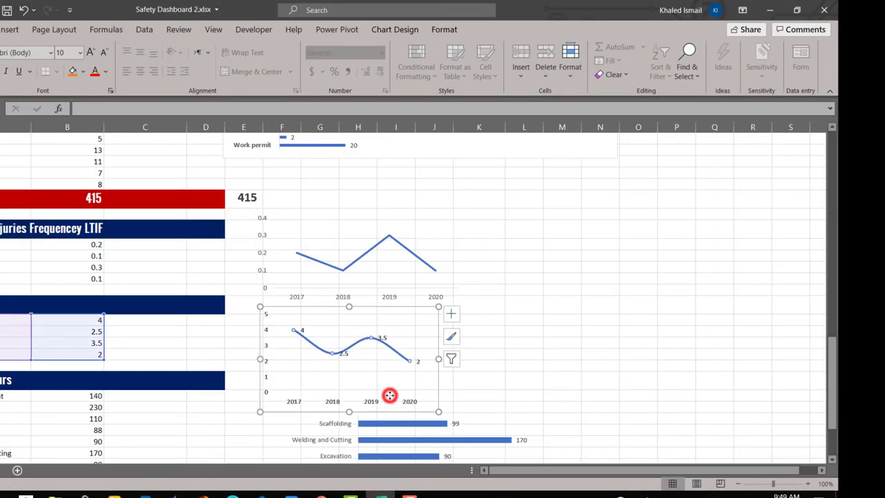
pyautogui.click(769, 9)
pyautogui.hotkey('ctrl', 'v')
# Step: Move the Severity chart into its panel, widen it, and make its data labels white
pyautogui.click(393, 249)
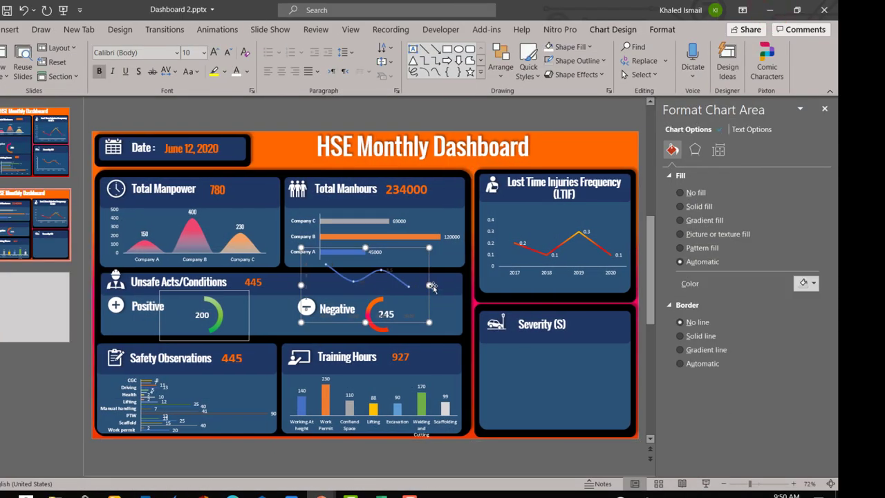
pyautogui.moveTo(393, 247)
pyautogui.mouseDown()
pyautogui.moveTo(554, 345)
pyautogui.moveTo(572, 354)
pyautogui.moveTo(579, 347)
pyautogui.mouseUp()
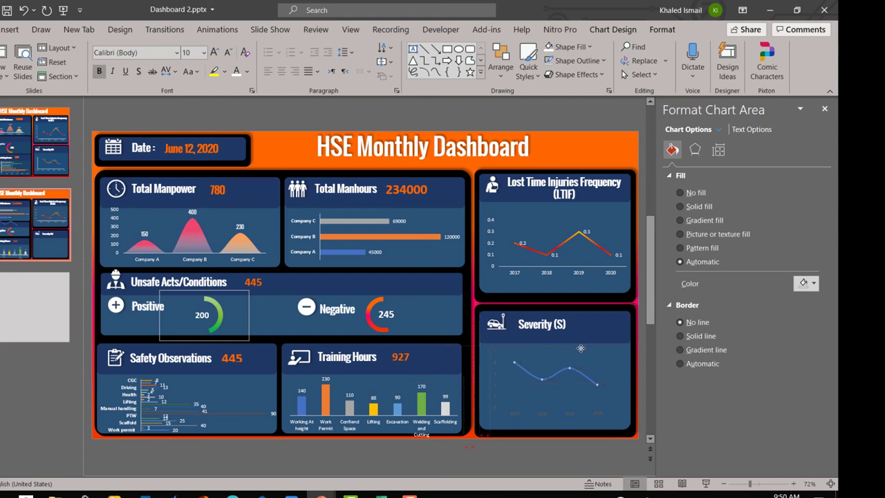
pyautogui.click(520, 367)
pyautogui.click(691, 368)
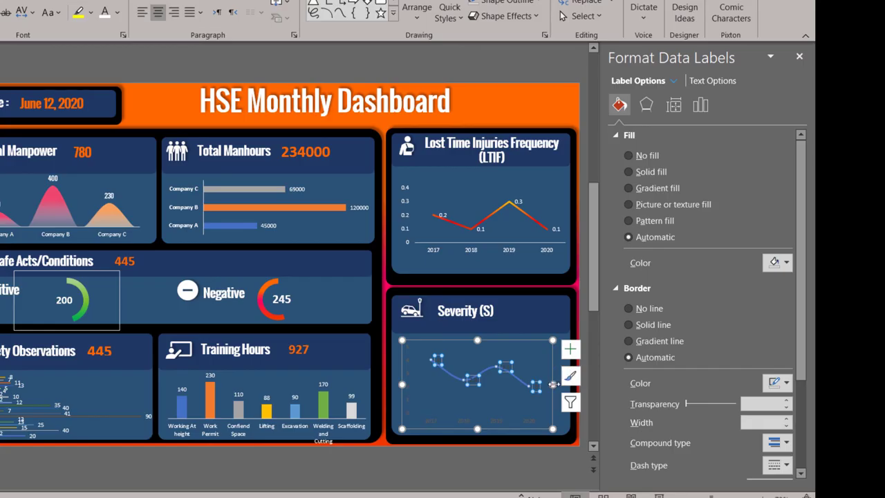
pyautogui.moveTo(553, 385); pyautogui.dragTo(564, 385)
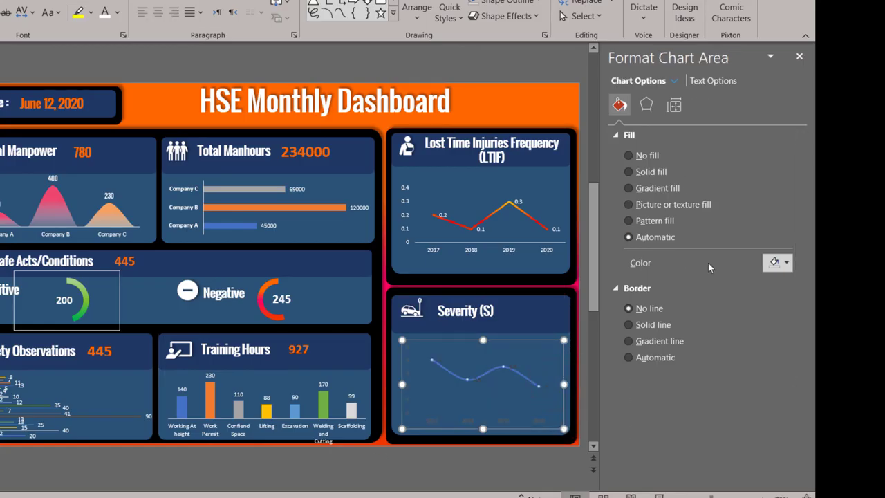
pyautogui.click(510, 368)
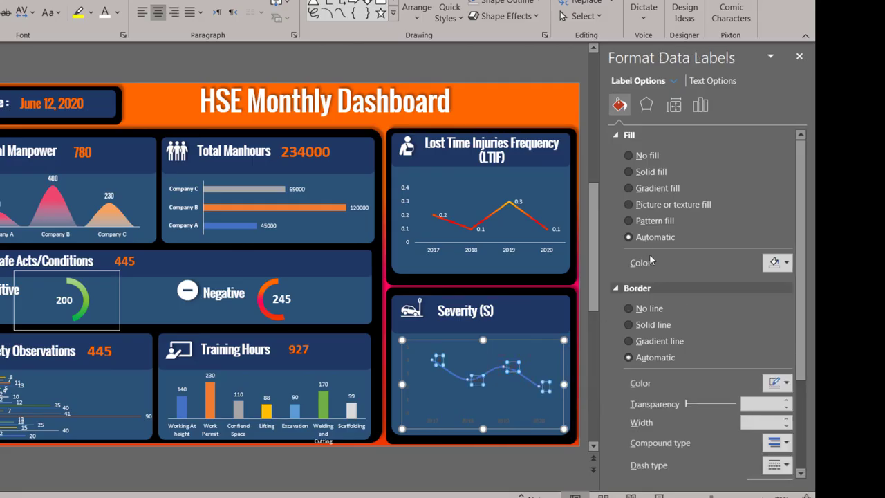
pyautogui.click(107, 15)
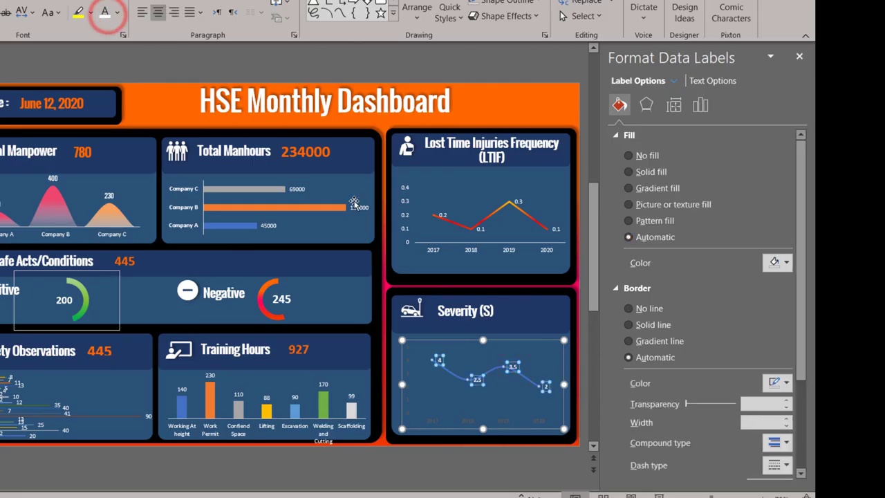
# Step: Make the Severity chart's year labels 2017–2020 white
pyautogui.click(527, 380)
pyautogui.click(533, 421)
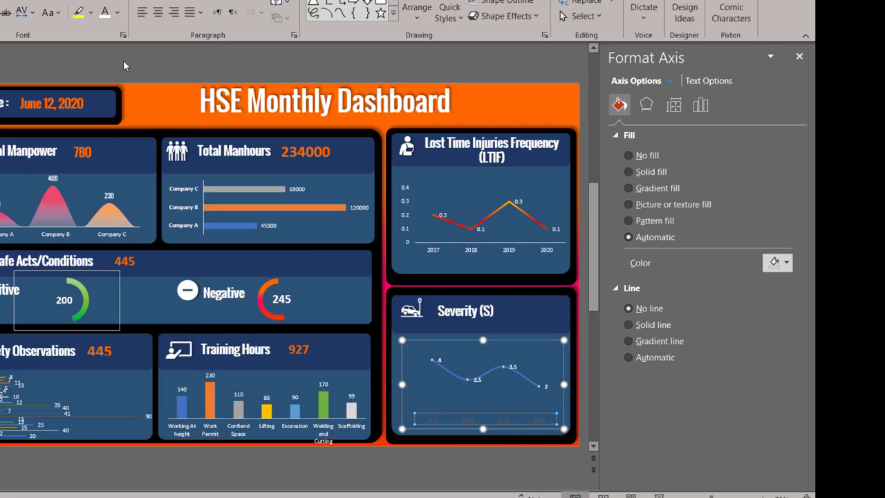
pyautogui.click(101, 13)
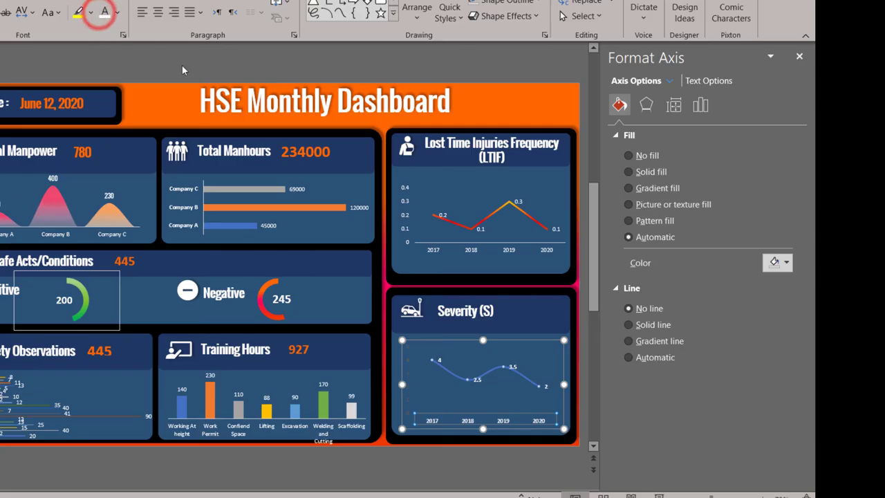
pyautogui.click(528, 380)
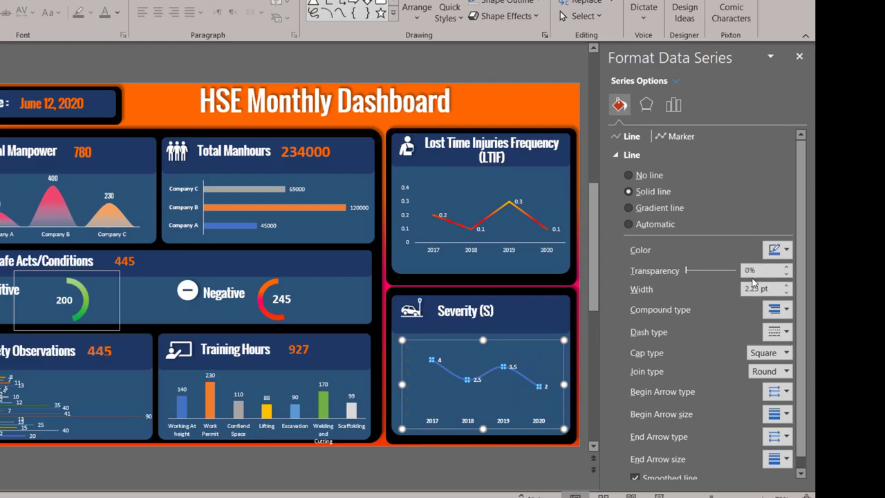
# Step: Colour the Severity line pink and enlarge the chart's plot area slightly
pyautogui.click(775, 250)
pyautogui.click(773, 421)
pyautogui.click(504, 368)
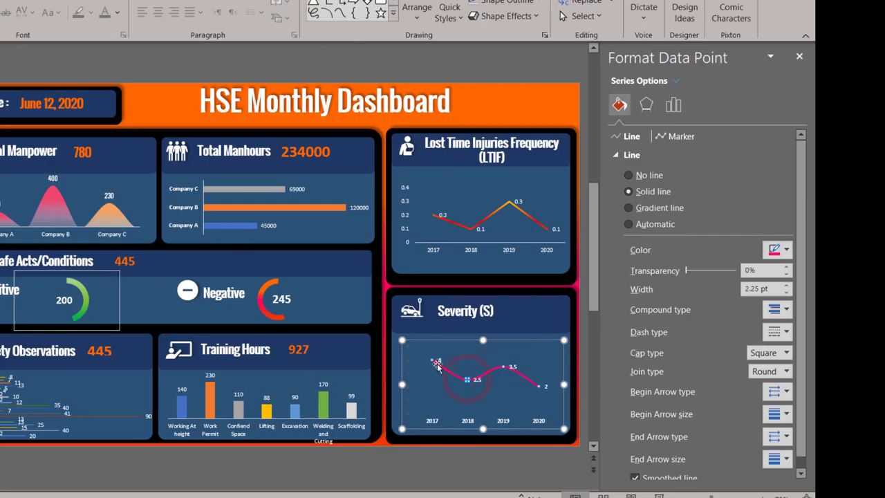
pyautogui.click(563, 340)
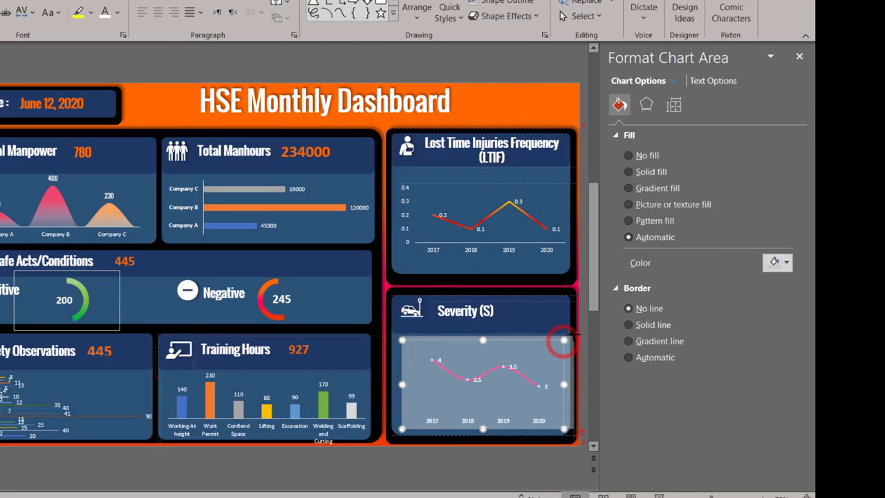
pyautogui.moveTo(403, 337); pyautogui.dragTo(397, 338)
# Step: Give the Severity vertical axis a white fill and play the dashboard as a slide show
pyautogui.click(404, 356)
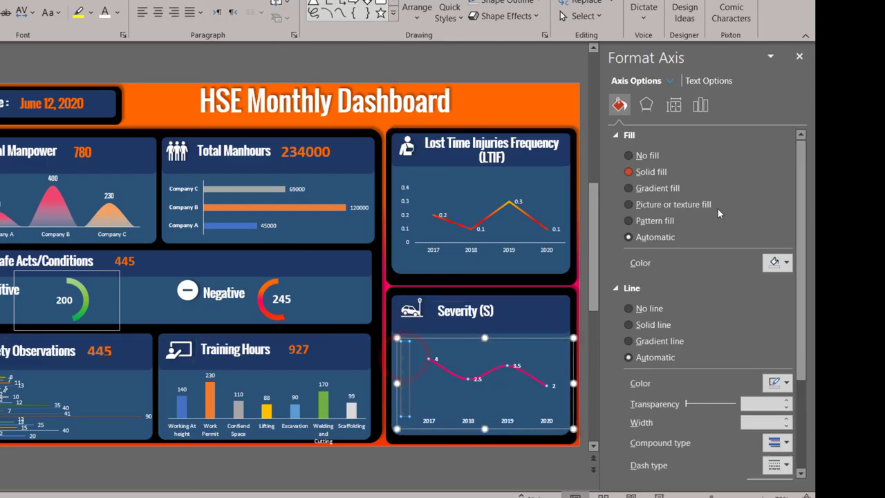
pyautogui.click(778, 263)
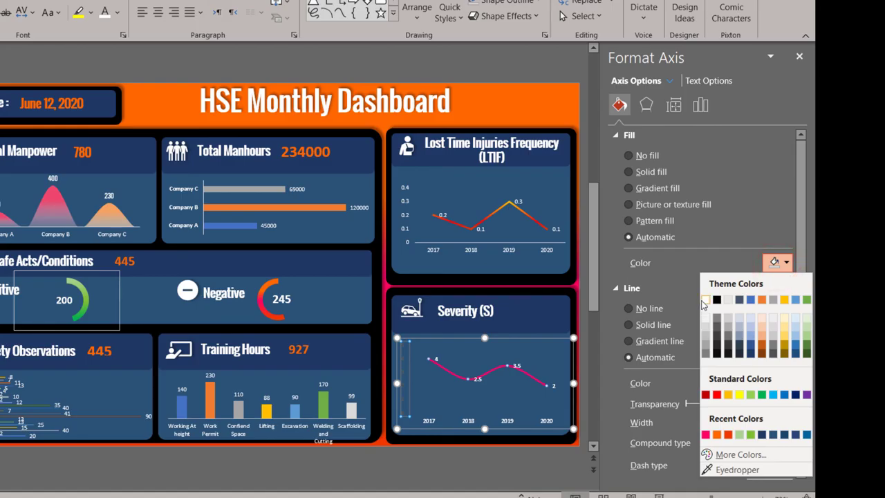
pyautogui.click(704, 299)
pyautogui.click(477, 460)
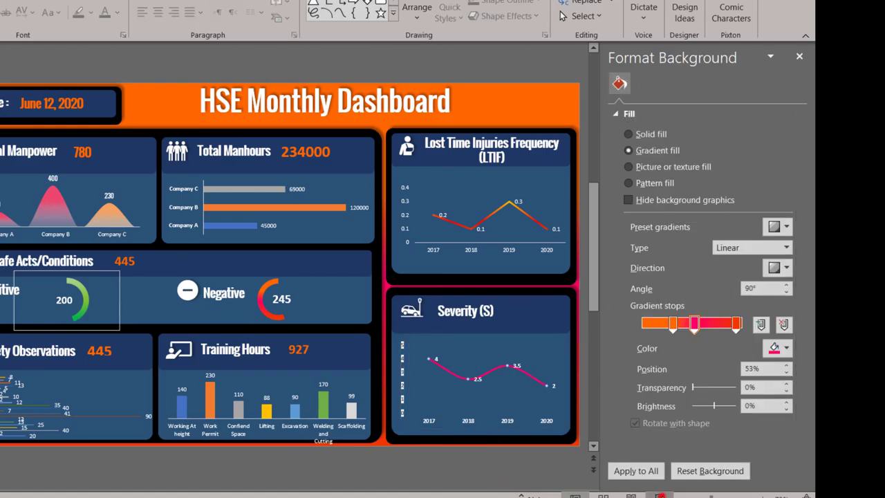
pyautogui.click(662, 495)
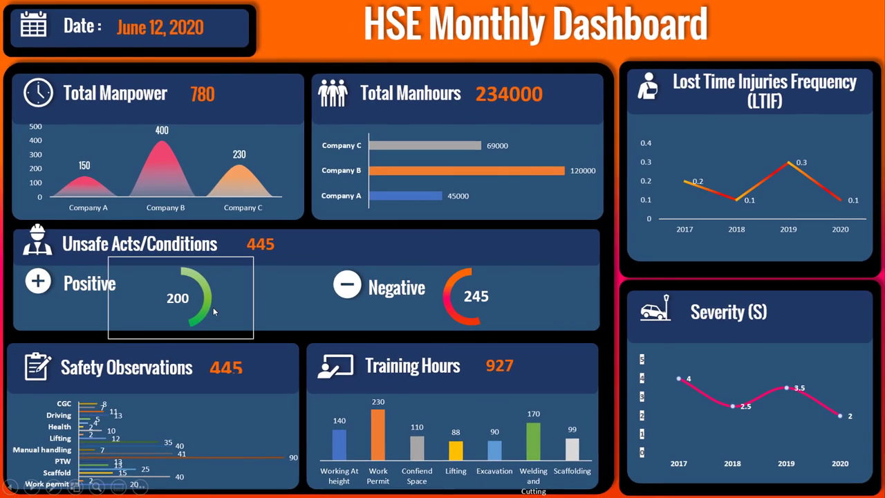
# Step: Exit the slide show and set the Positive donut chart area to No fill and No line
pyautogui.press('Escape')
pyautogui.click(313, 297)
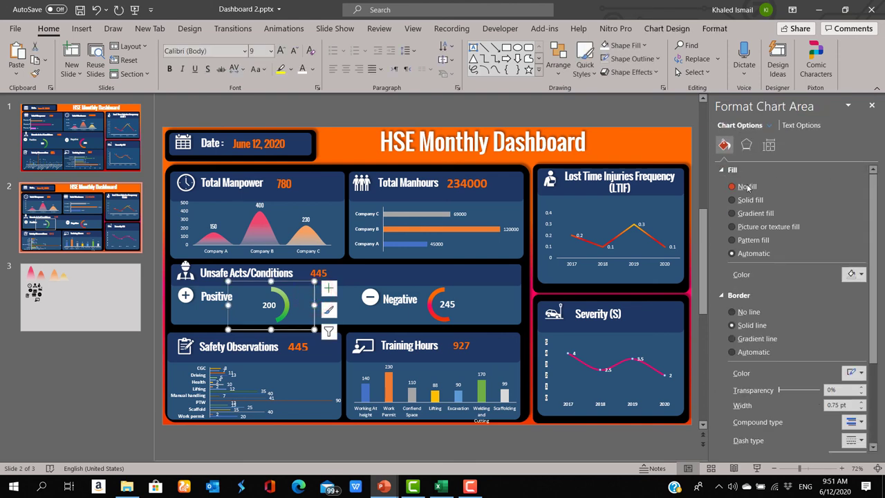
pyautogui.click(745, 187)
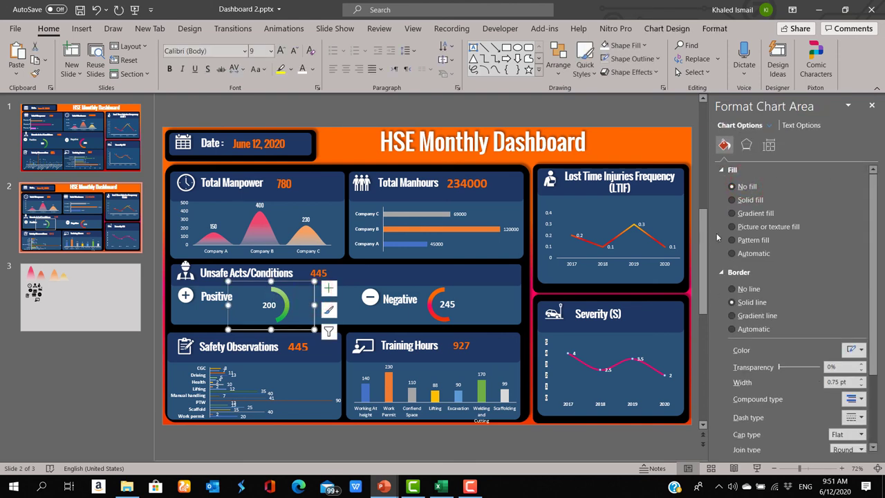
pyautogui.click(748, 288)
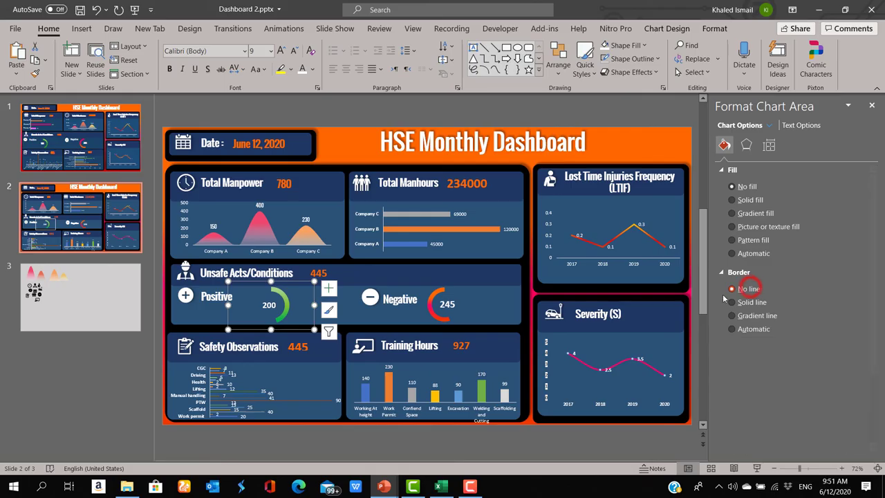
pyautogui.click(81, 403)
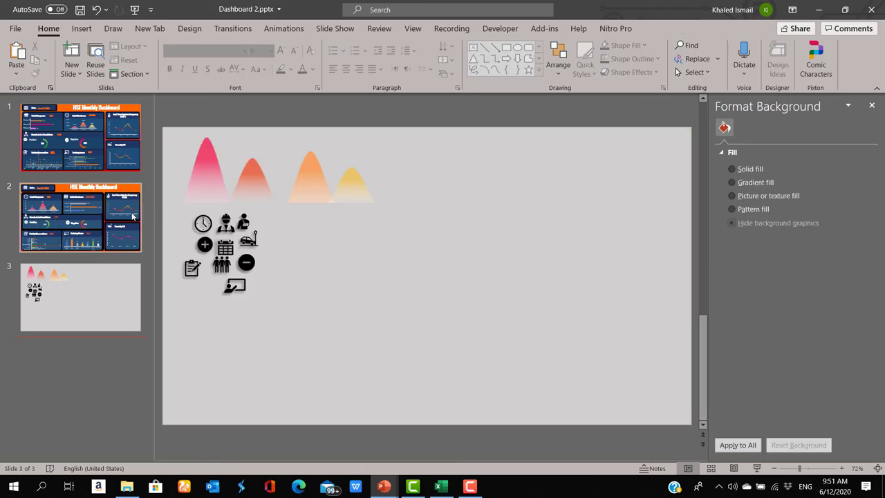
pyautogui.click(127, 220)
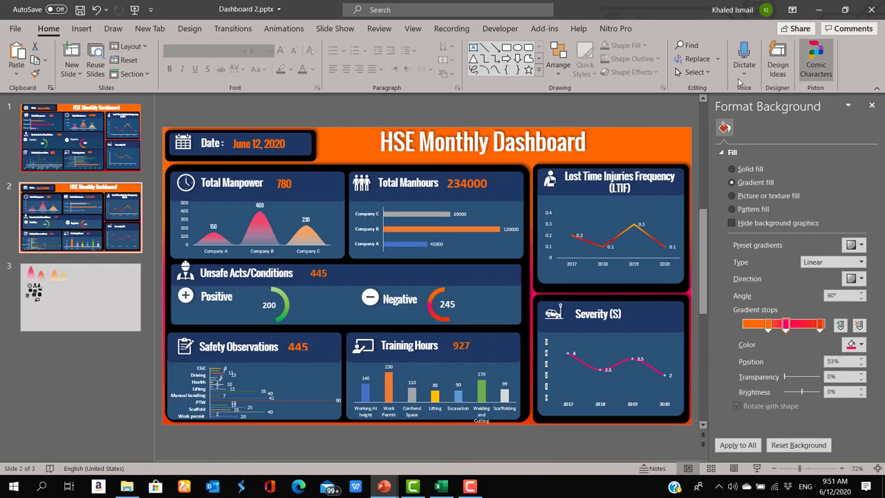
# Step: Readjust the slide thumbnail pane width and close the Format Background panel
pyautogui.moveTo(153, 228); pyautogui.dragTo(279, 164)
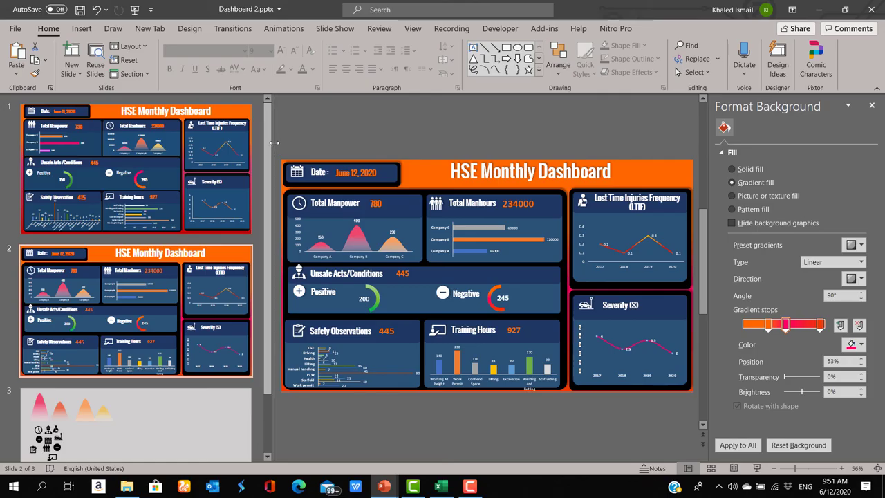
pyautogui.moveTo(274, 144); pyautogui.dragTo(114, 143)
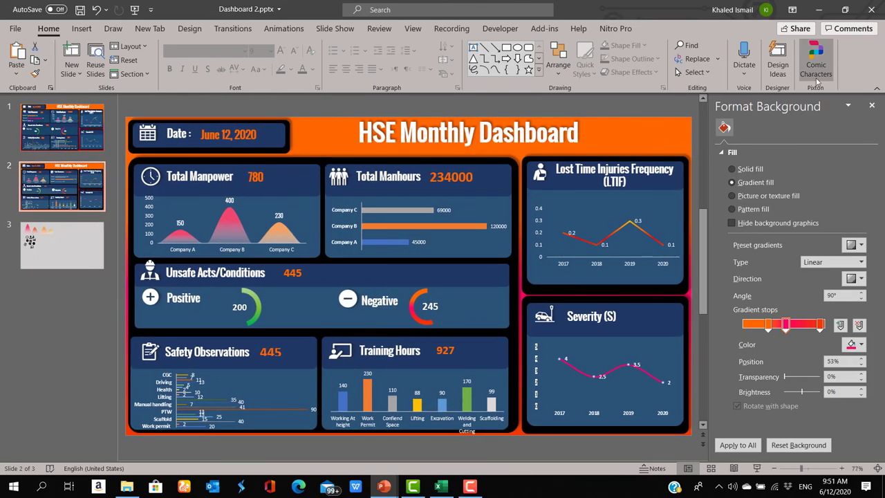
pyautogui.click(872, 105)
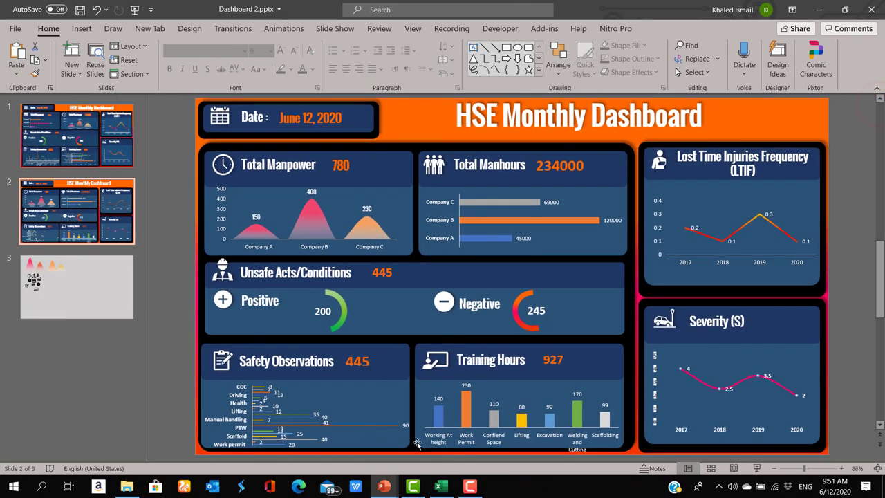
# Step: Bring up the Safety Dashboard workbook in Excel and restore PowerPoint as a smaller window on the left
pyautogui.click(448, 487)
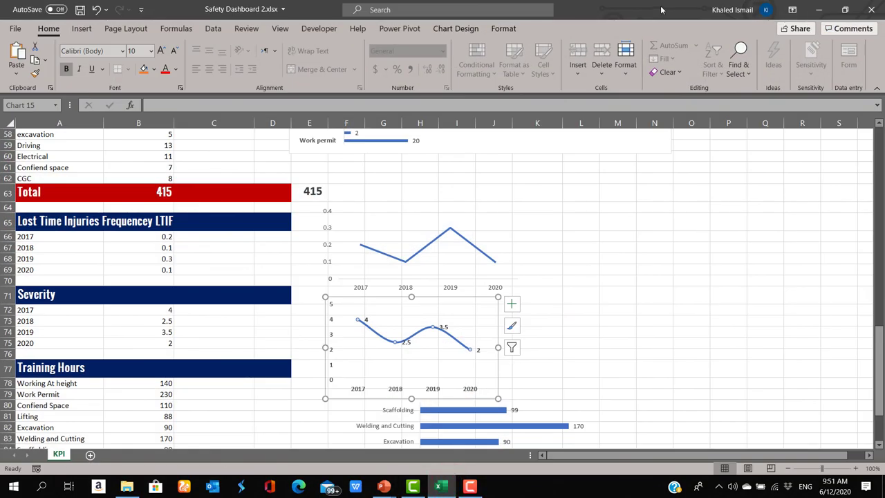
pyautogui.moveTo(646, 9); pyautogui.dragTo(813, 38)
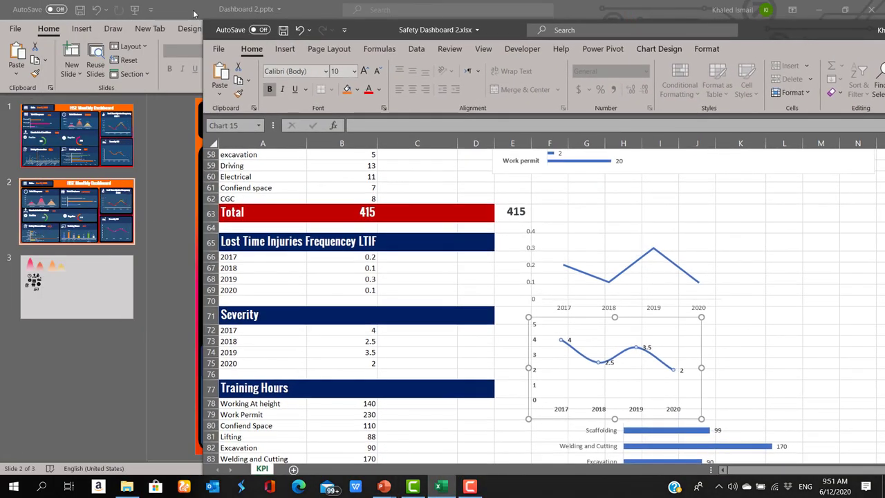
pyautogui.click(179, 12)
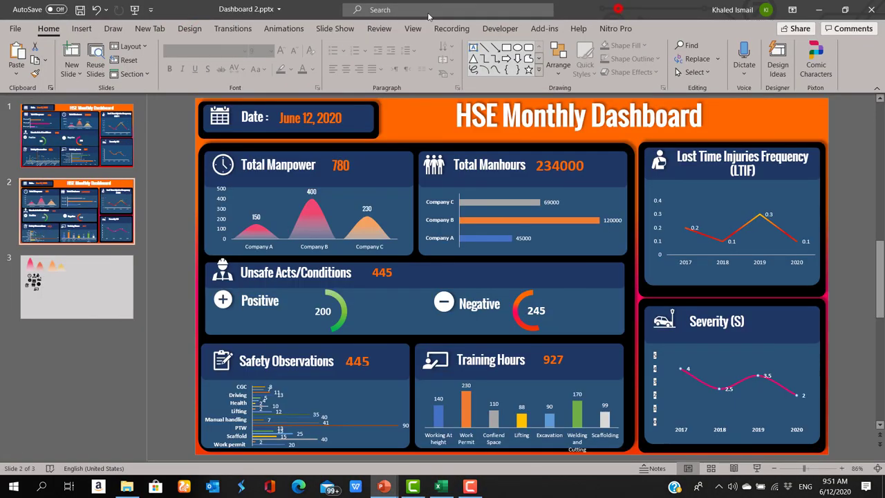
pyautogui.moveTo(617, 9); pyautogui.dragTo(2, 17)
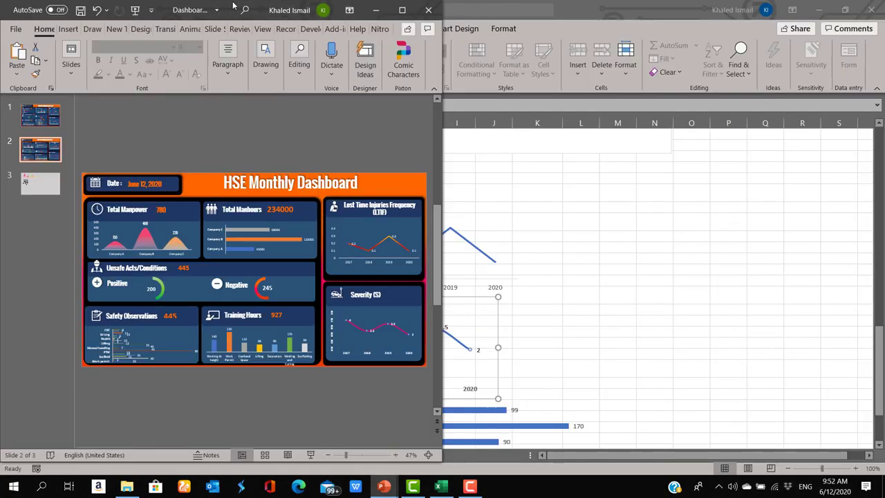
# Step: Move the PowerPoint window further left and arrange the Excel workbook beside it
pyautogui.moveTo(222, 12); pyautogui.dragTo(2, 60)
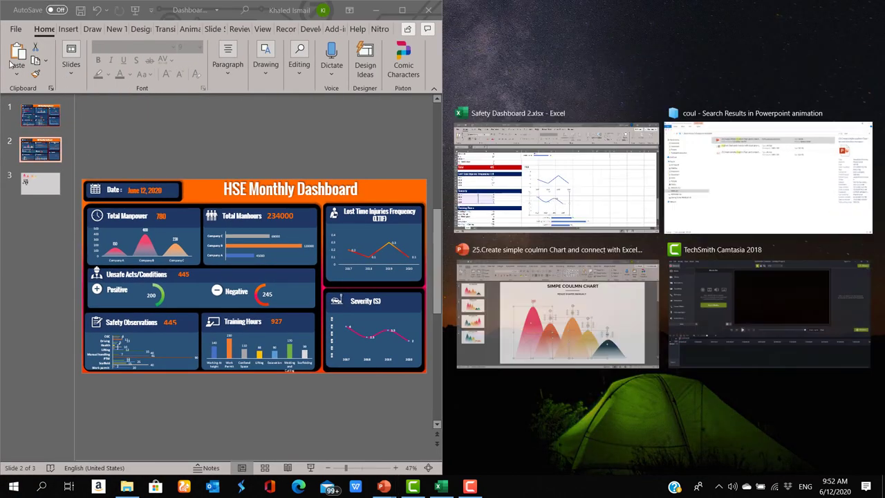
pyautogui.click(615, 160)
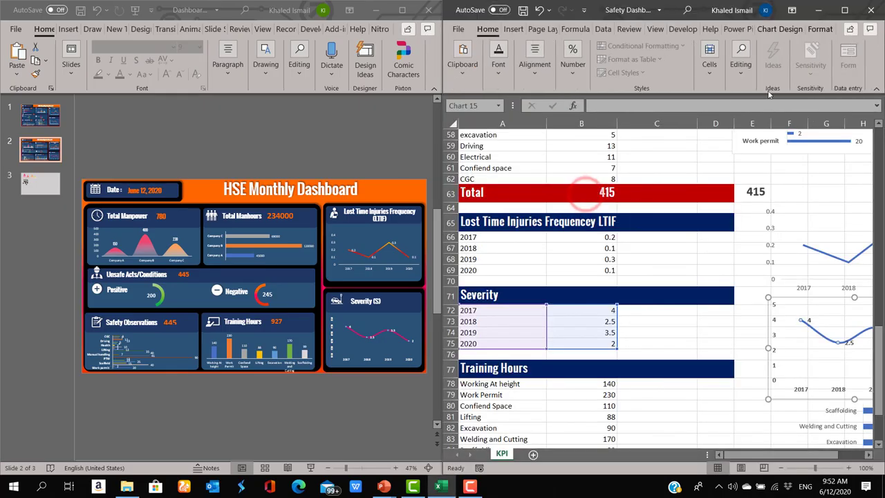
pyautogui.scroll(8, 69, 269)
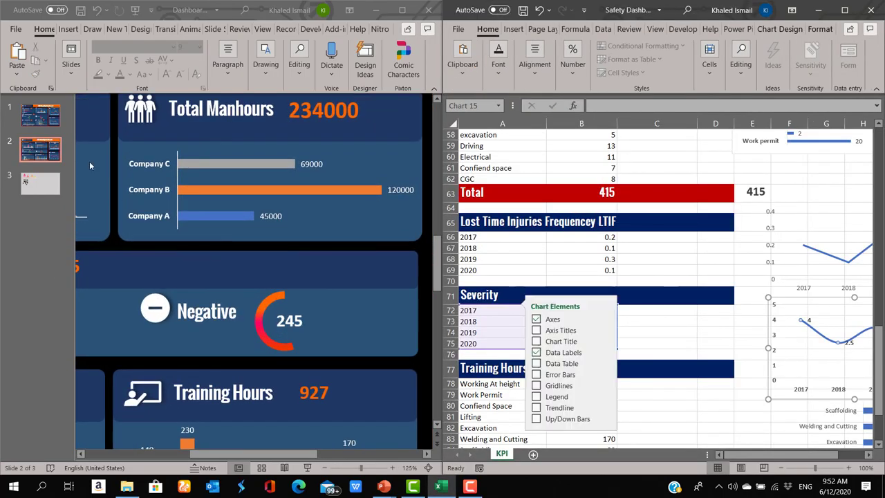
# Step: Collapse the slide thumbnail pane and scroll Excel's KPI sheet back up to the Date and Manpower rows
pyautogui.click(72, 232)
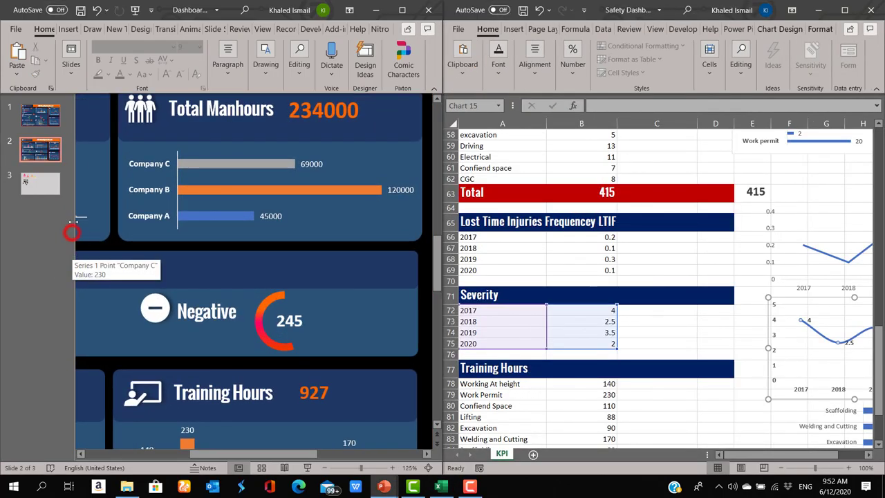
pyautogui.moveTo(74, 219); pyautogui.dragTo(21, 221)
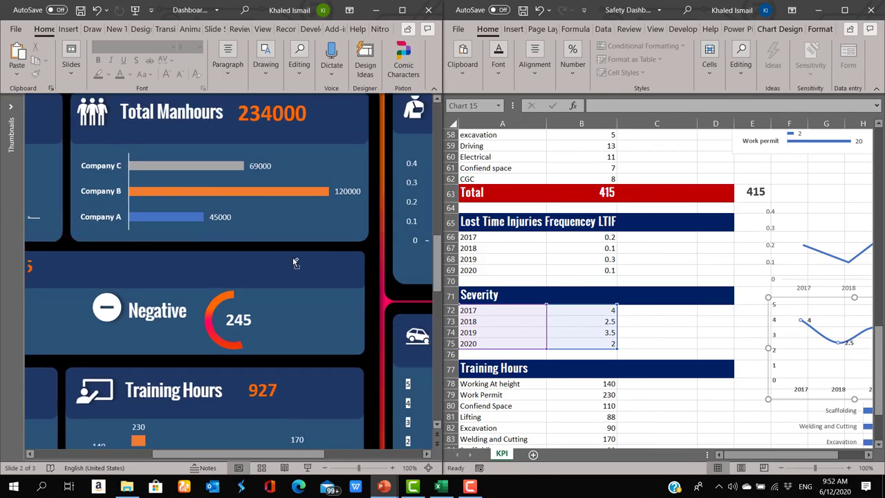
pyautogui.scroll(-5, 292, 257)
pyautogui.scroll(-2, 294, 261)
pyautogui.scroll(10, 649, 305)
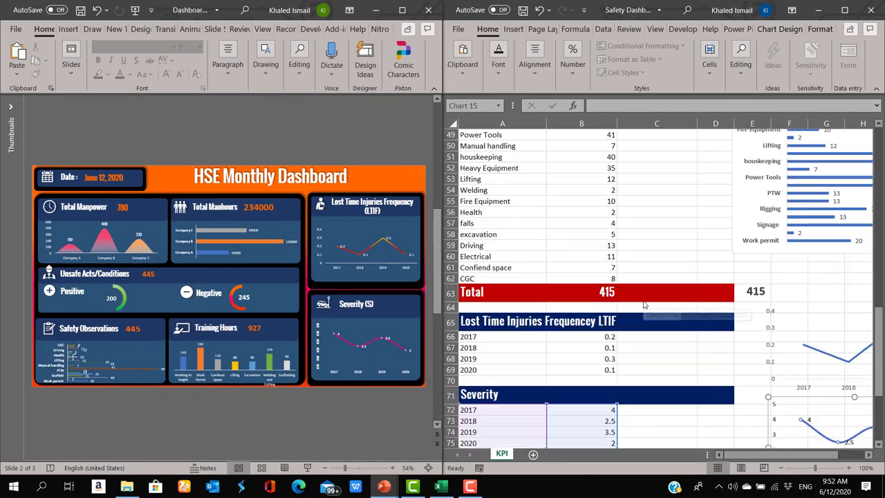
pyautogui.scroll(8, 649, 305)
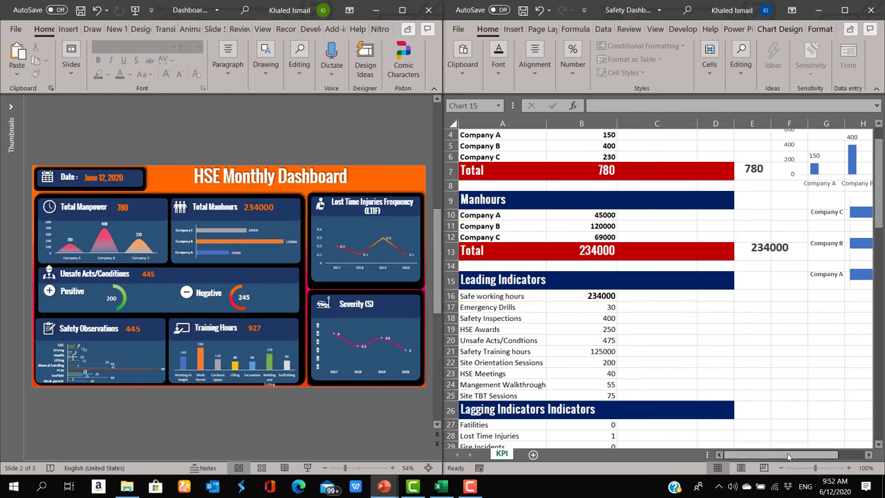
pyautogui.click(788, 453)
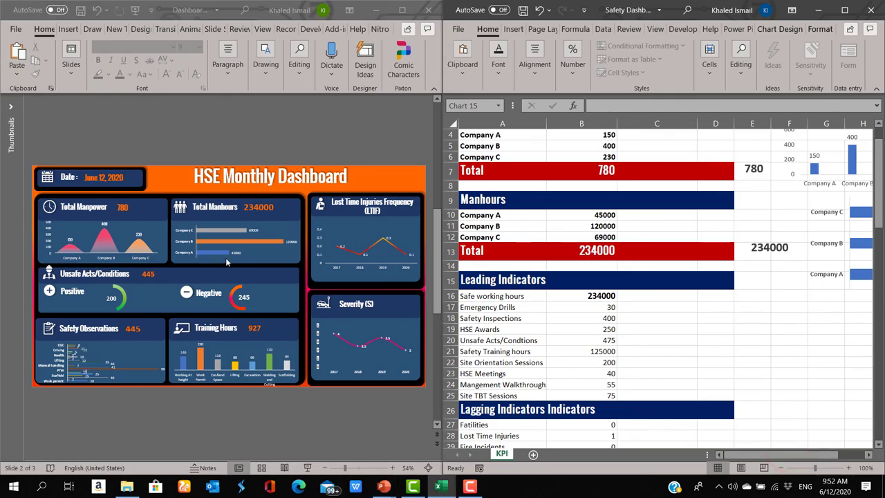
pyautogui.scroll(1, 576, 242)
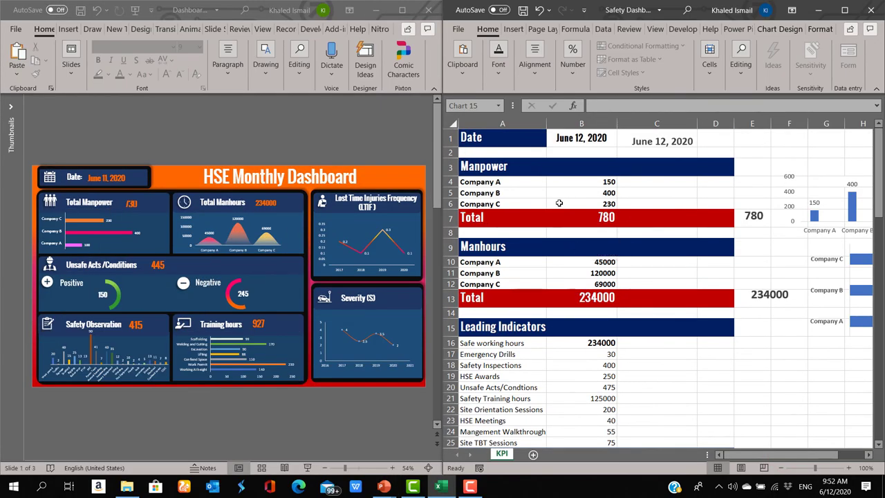
# Step: Enter manpower 300 for Company A in B4 and 500 for Company C in B6
pyautogui.click(609, 182)
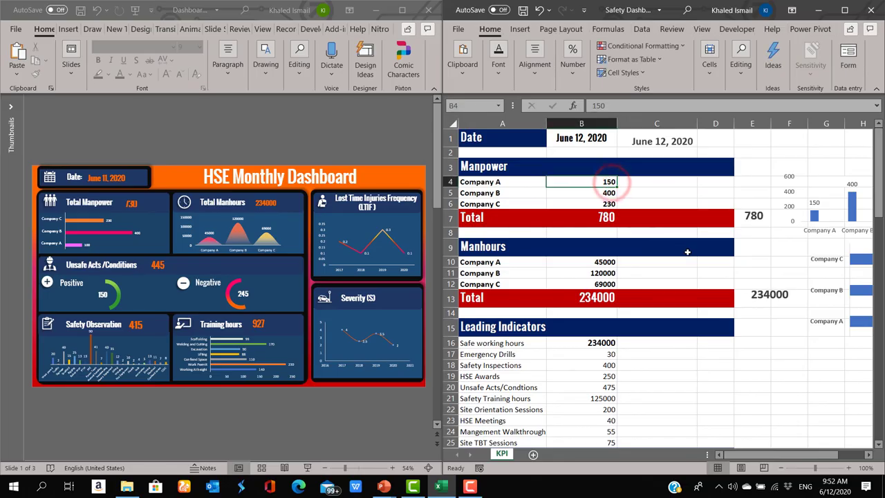
pyautogui.write('300')
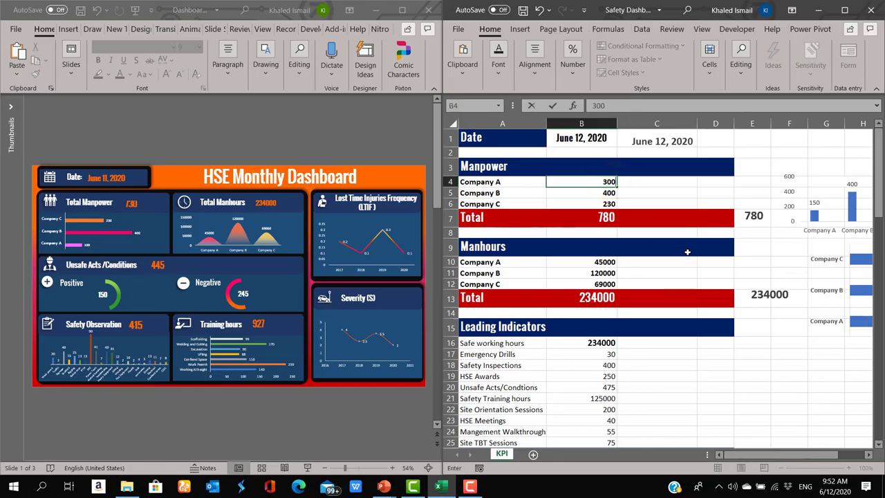
pyautogui.press('Return')
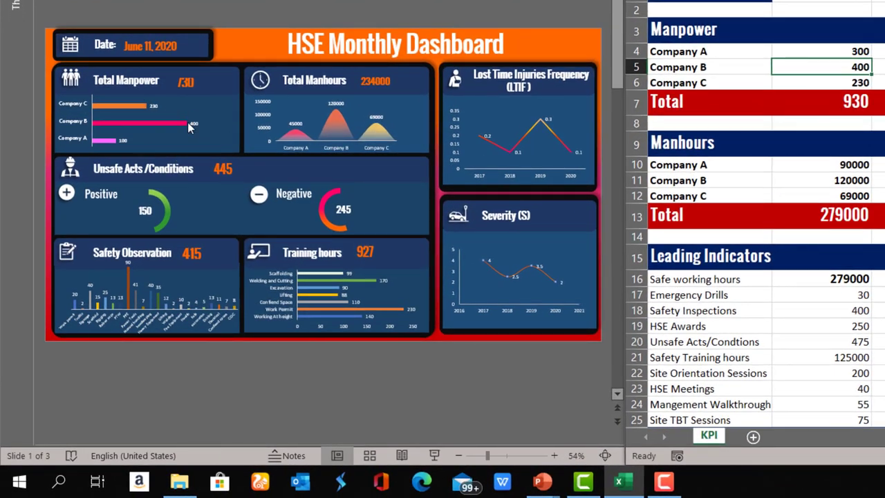
pyautogui.click(831, 83)
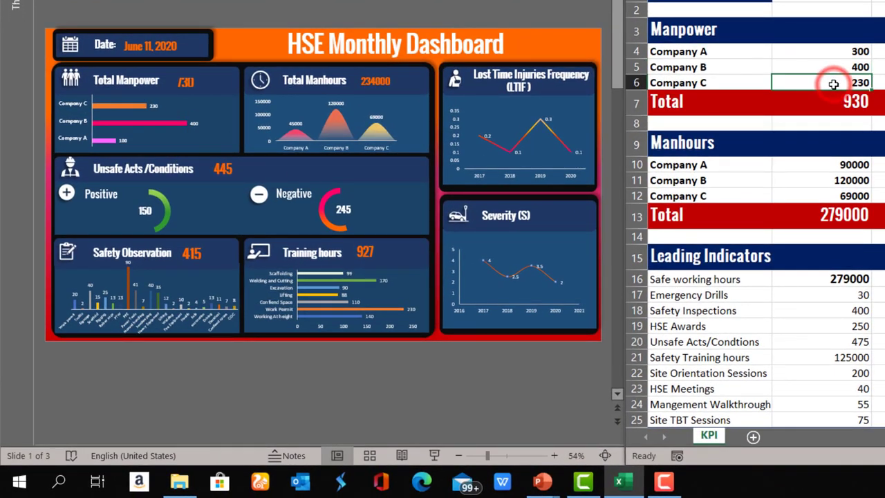
pyautogui.write('500')
pyautogui.press('Return')
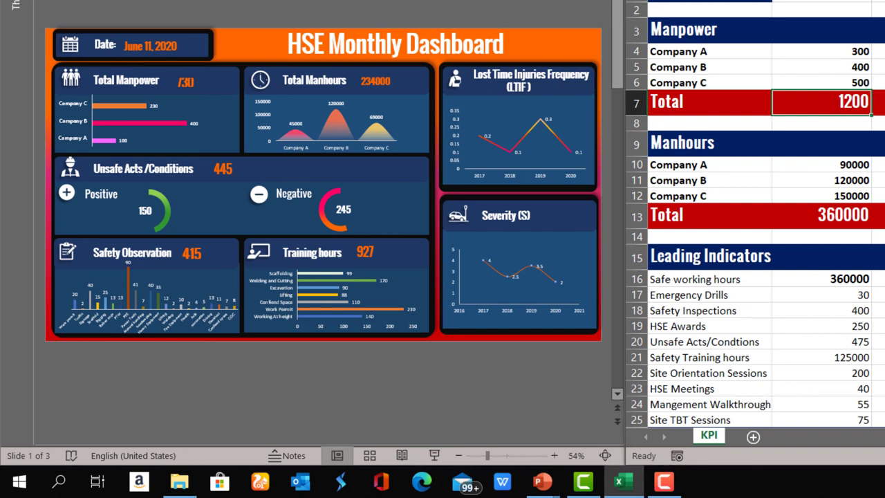
pyautogui.click(213, 99)
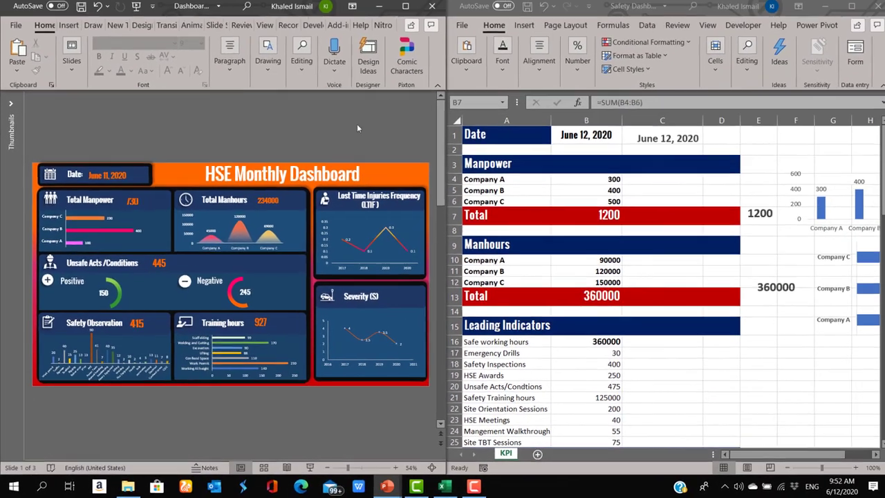
# Step: Scroll to the Unsafe Acts section and inspect the Negative 245 doughnut chart and its label
pyautogui.scroll(-3, 684, 313)
pyautogui.scroll(-2, 681, 394)
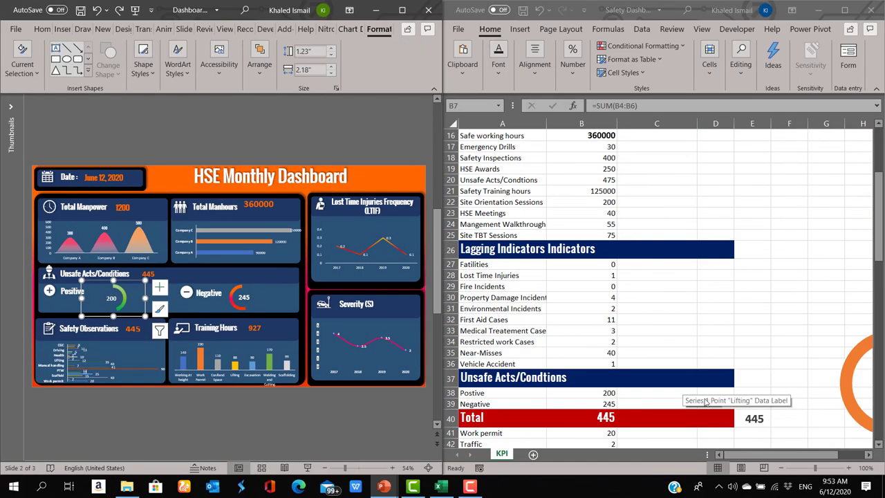
pyautogui.click(739, 456)
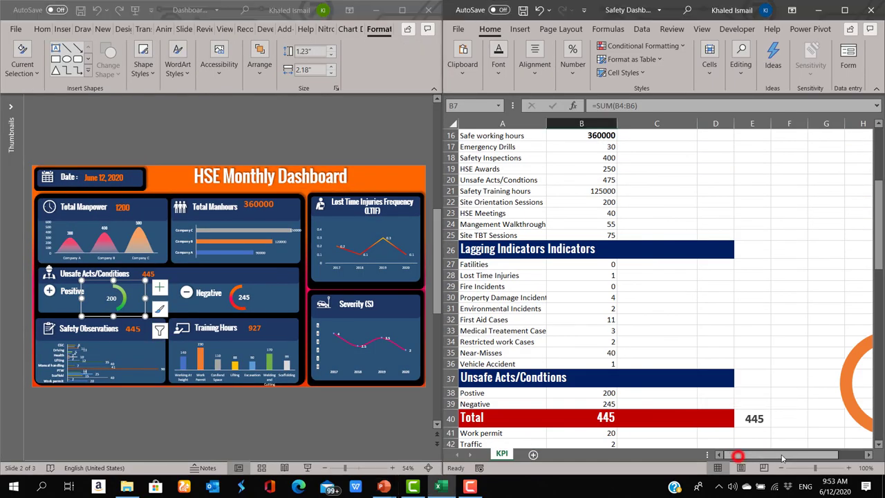
pyautogui.click(869, 454)
pyautogui.click(647, 385)
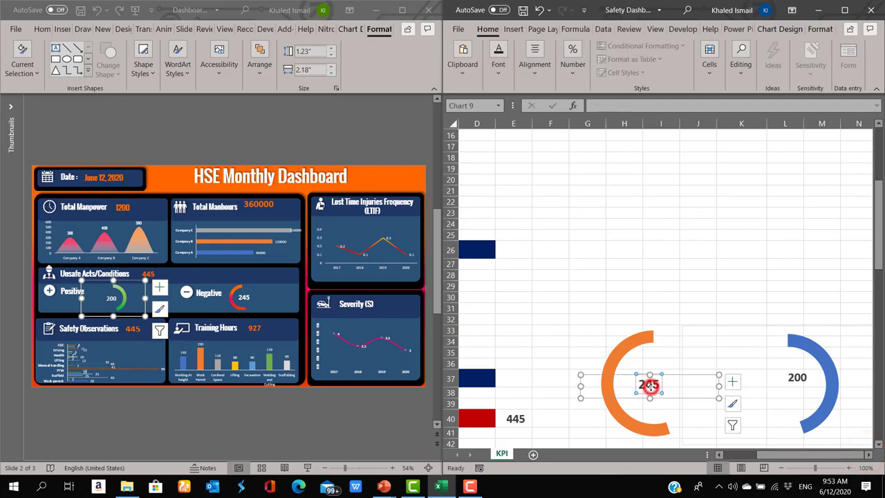
pyautogui.click(649, 384)
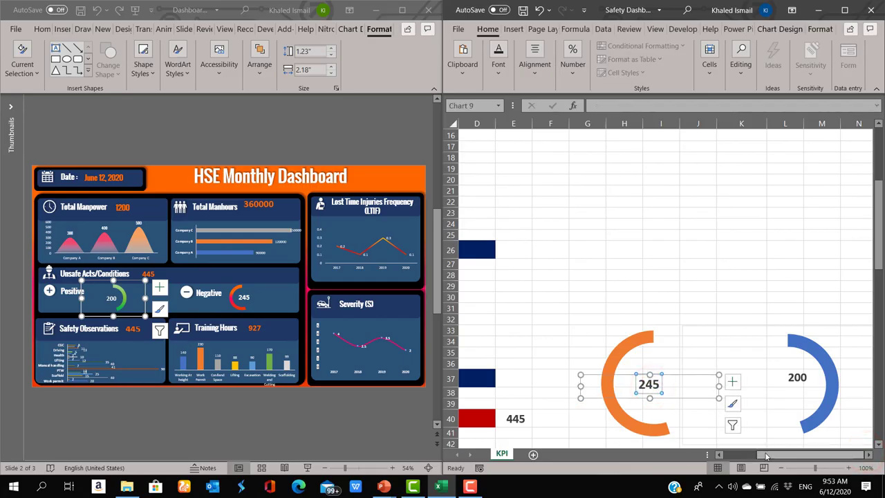
pyautogui.moveTo(771, 455); pyautogui.dragTo(727, 461)
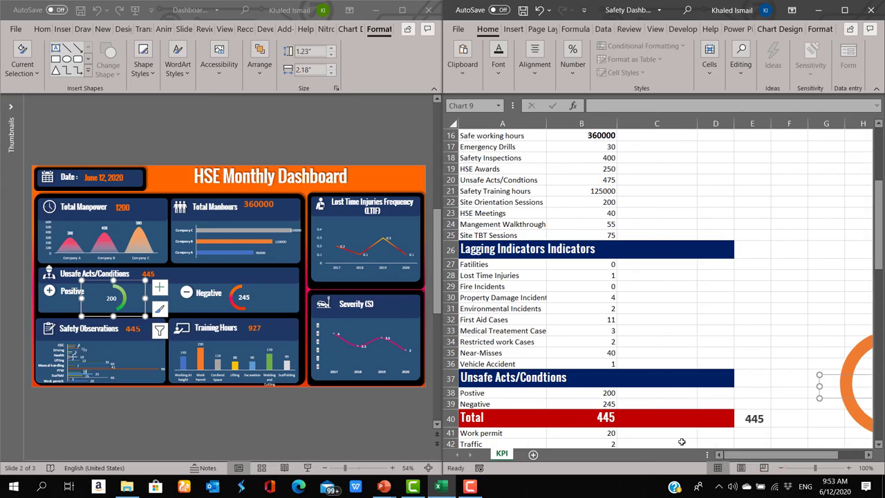
# Step: Enter 300 as the Positive unsafe acts count in B38
pyautogui.click(609, 394)
pyautogui.write('300')
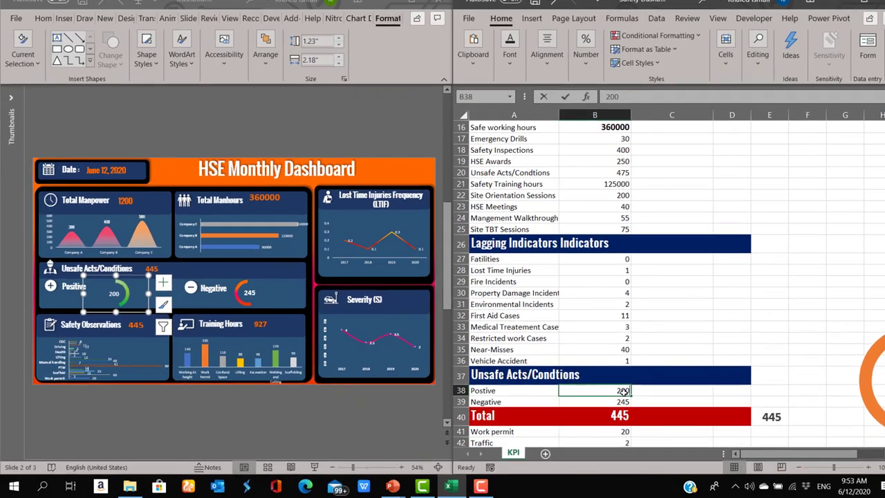
pyautogui.press('Return')
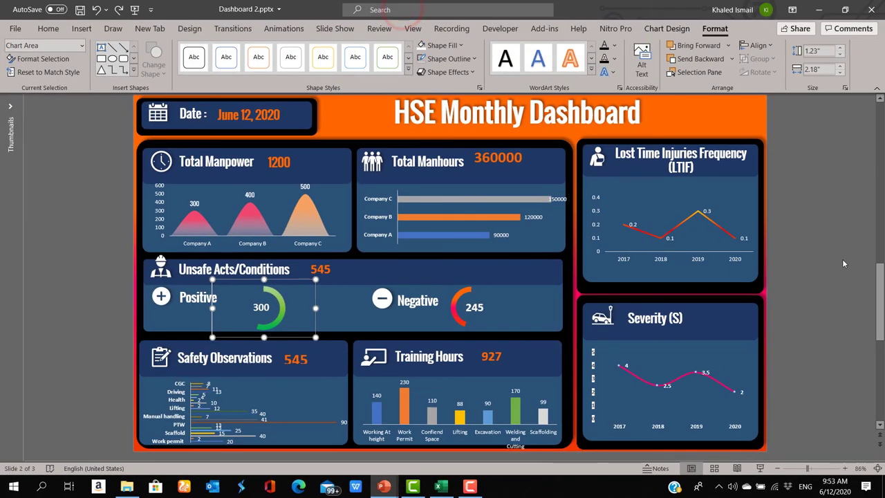
pyautogui.click(834, 247)
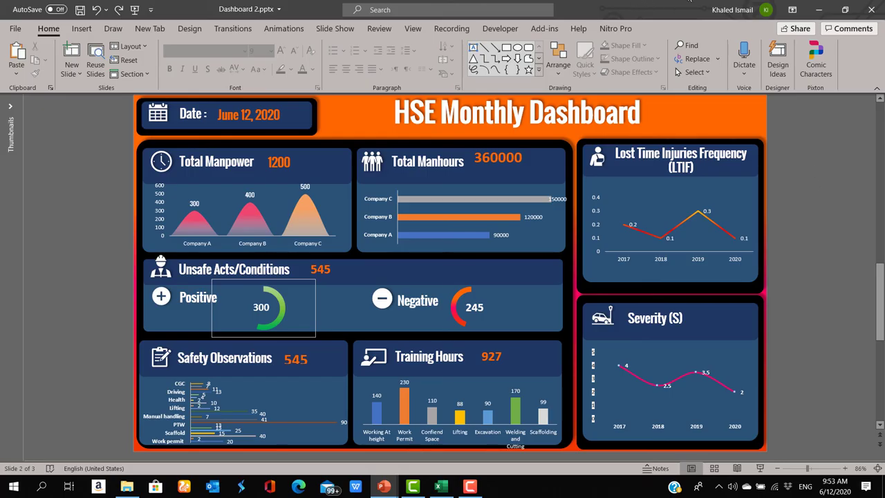
# Step: Refresh the Total Manpower chart's linked data from Chart Design so it shows 1200
pyautogui.click(282, 163)
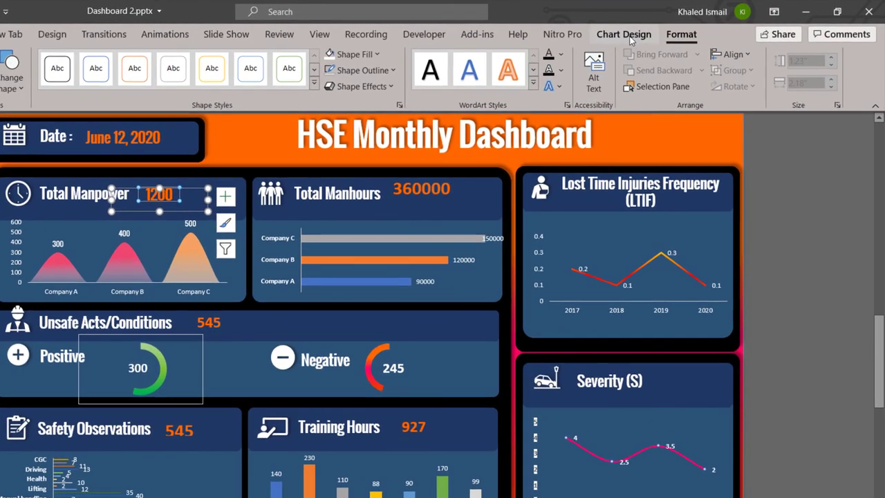
pyautogui.click(625, 34)
pyautogui.click(589, 84)
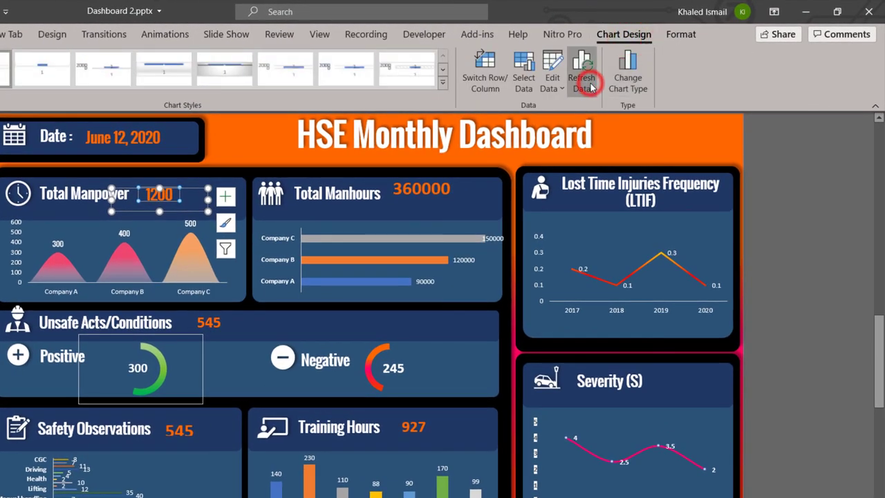
# Step: Refresh the Total Manhours chart's linked data so it shows 360000
pyautogui.click(422, 191)
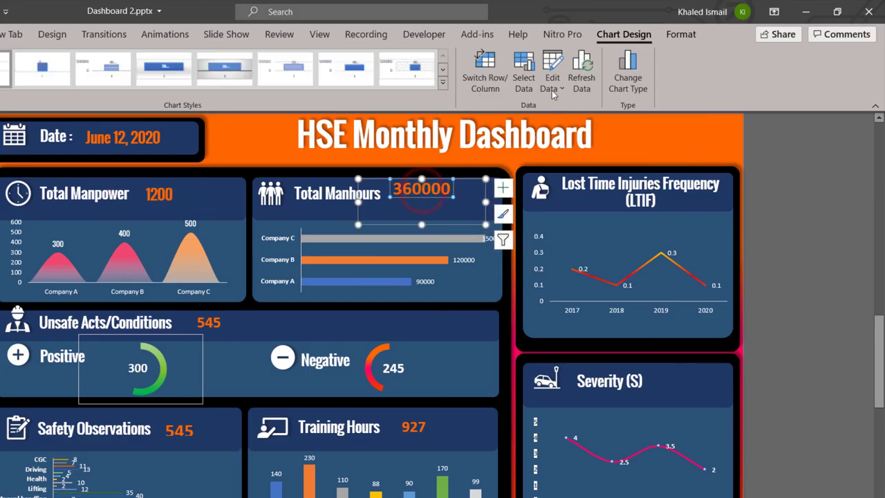
pyautogui.click(582, 79)
pyautogui.click(787, 209)
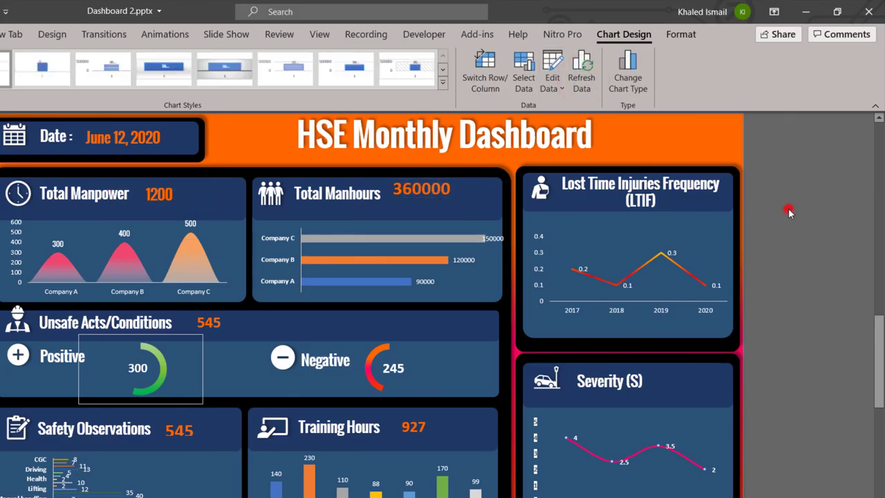
pyautogui.click(454, 195)
pyautogui.click(456, 227)
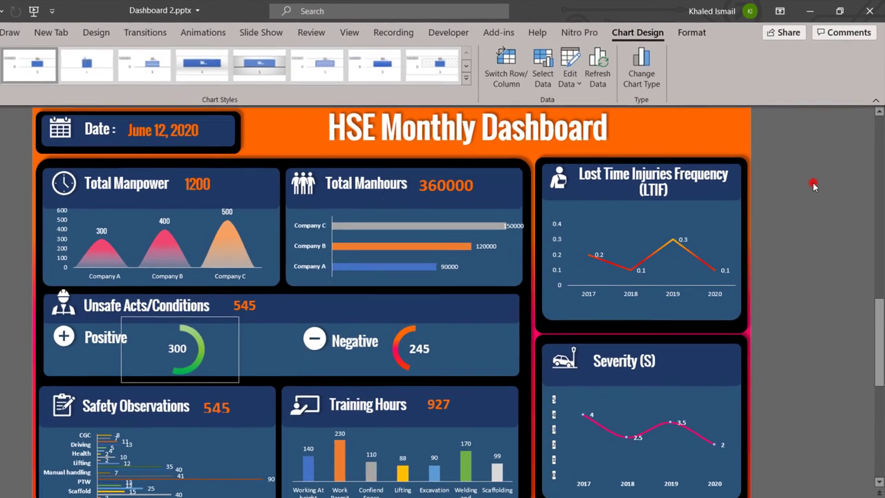
pyautogui.click(798, 197)
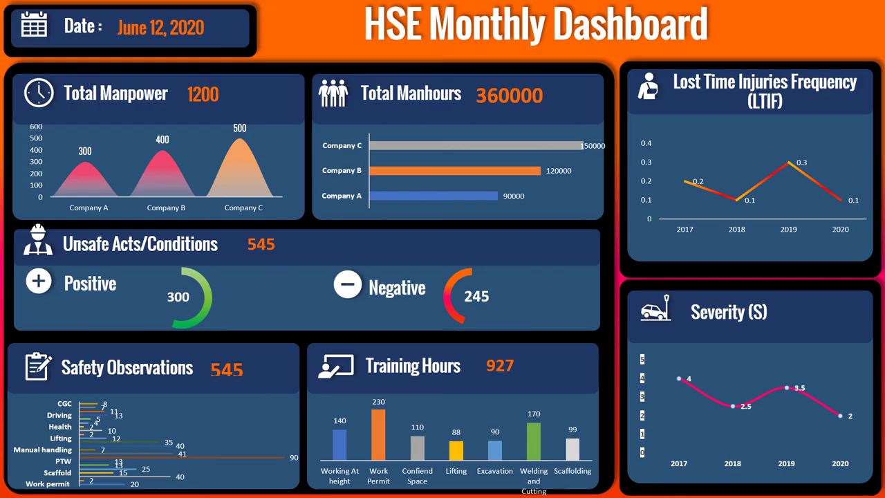
# Step: End the full-screen presentation of the updated dashboard and return to editing view
pyautogui.press('Escape')
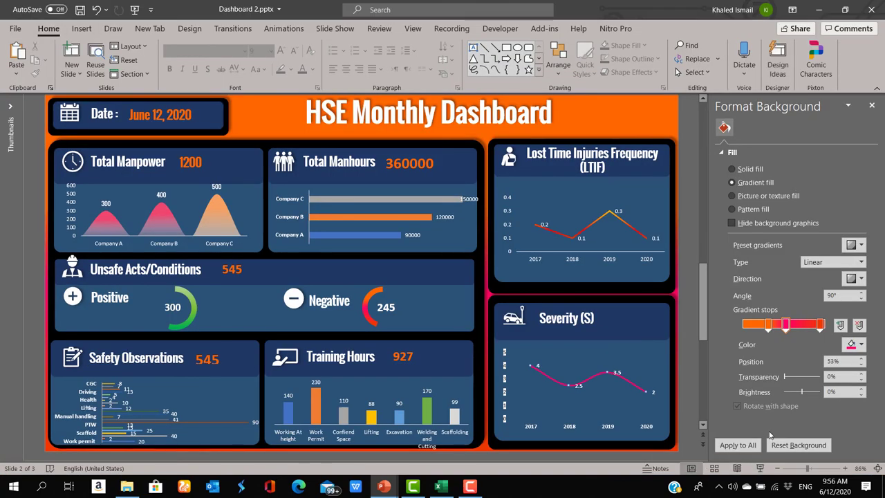